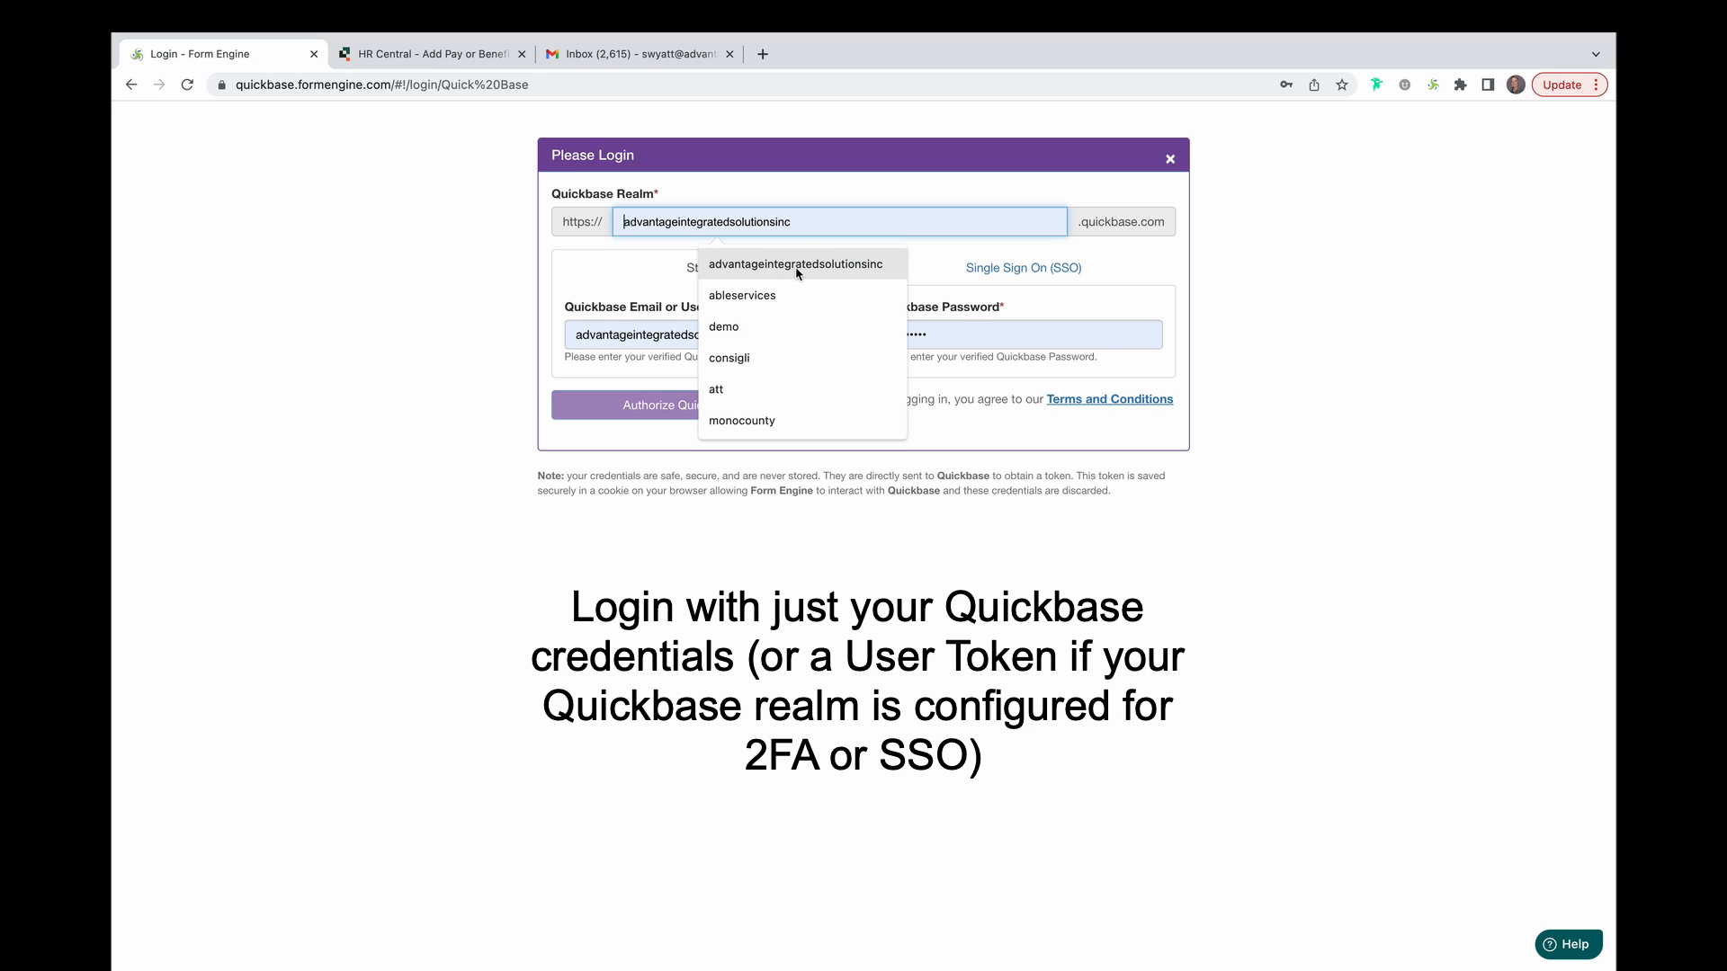
# Sign in to Form Engine with the company realm and saved Quickbase username using single sign-on.
pyautogui.click(779, 264)
pyautogui.moveTo(768, 331); pyautogui.dragTo(522, 337)
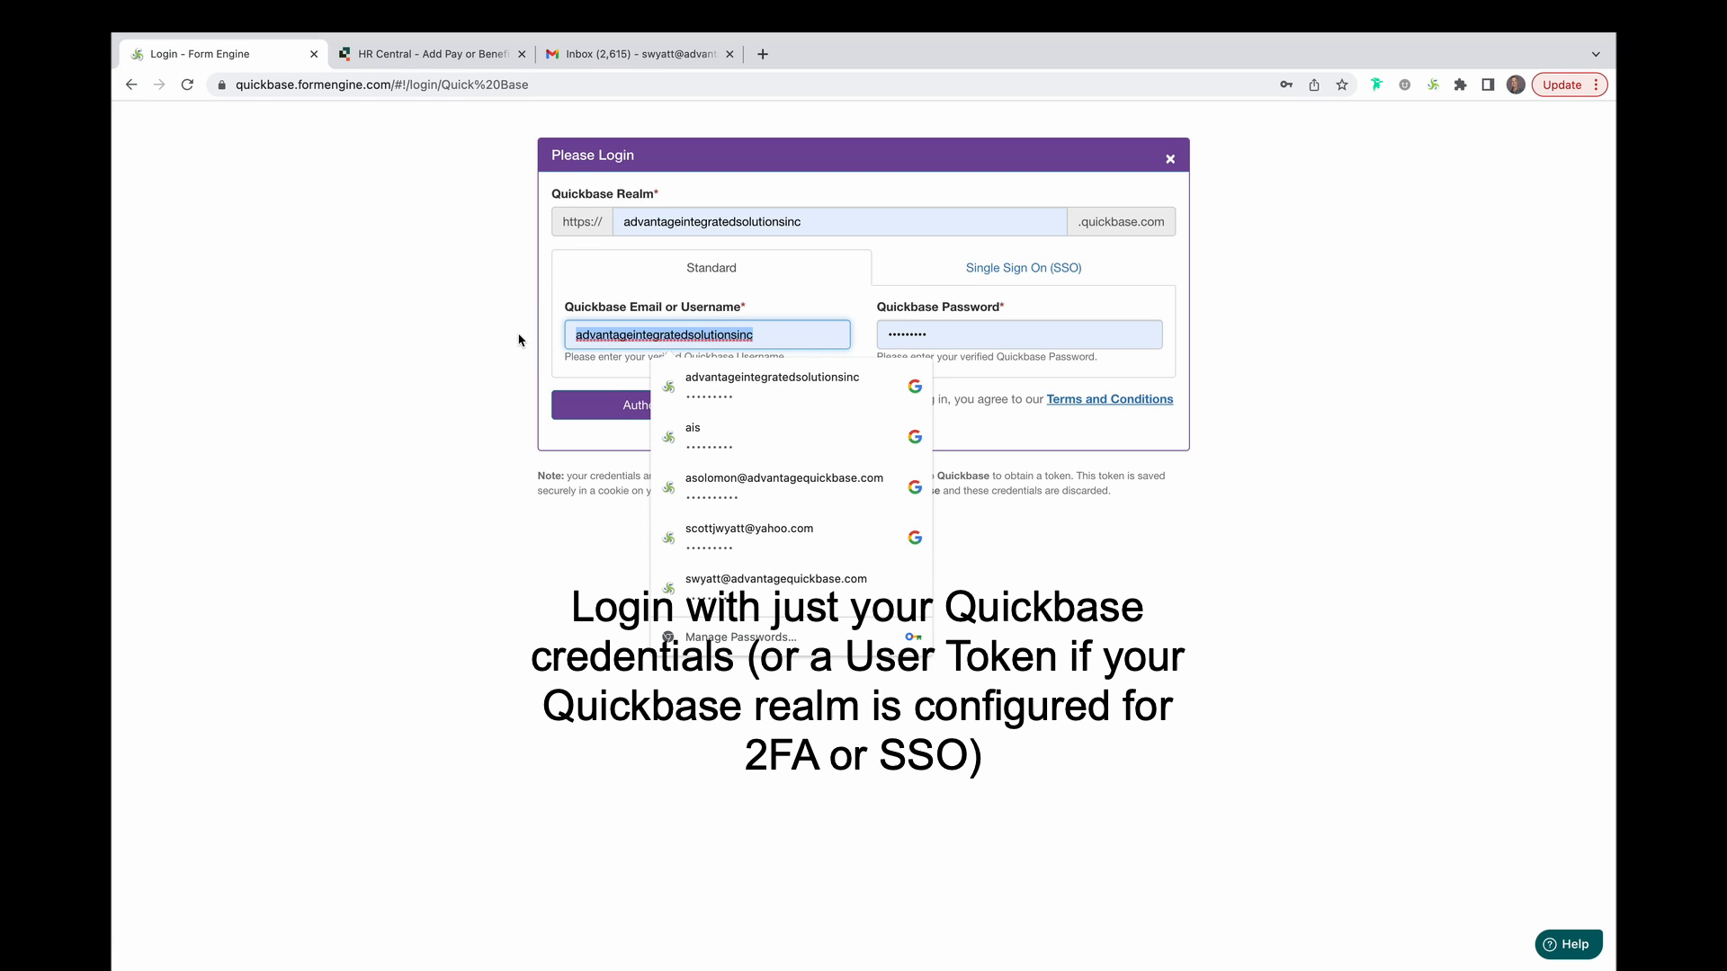
pyautogui.click(775, 583)
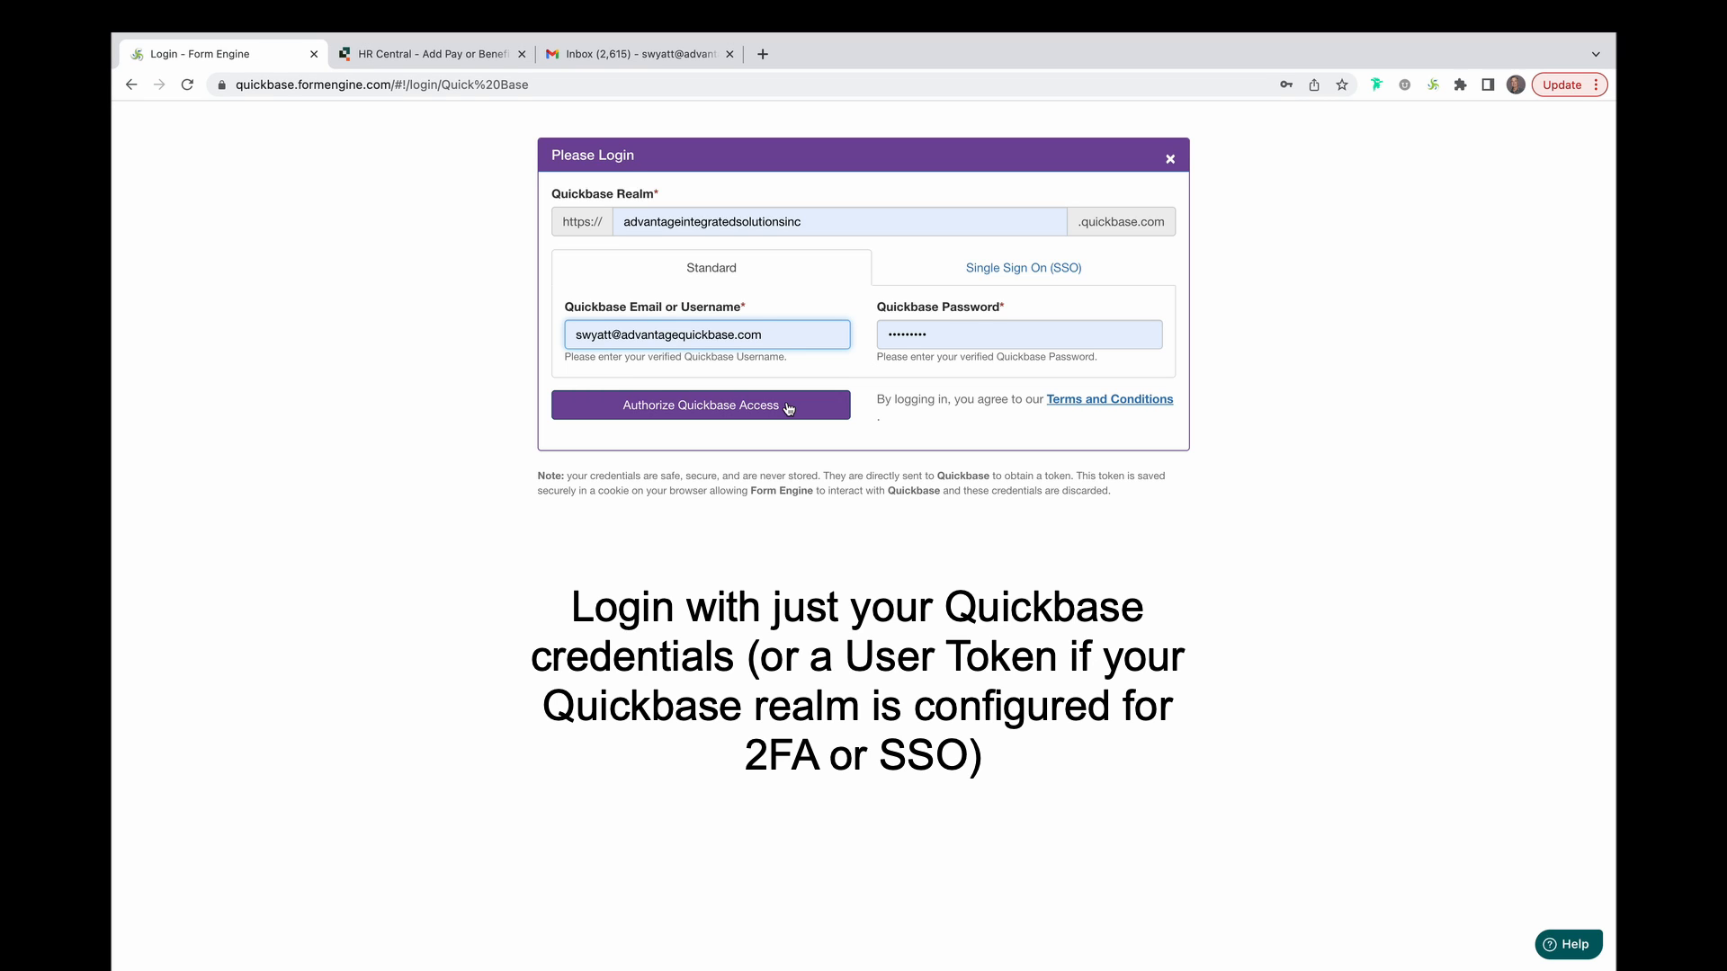
pyautogui.click(949, 277)
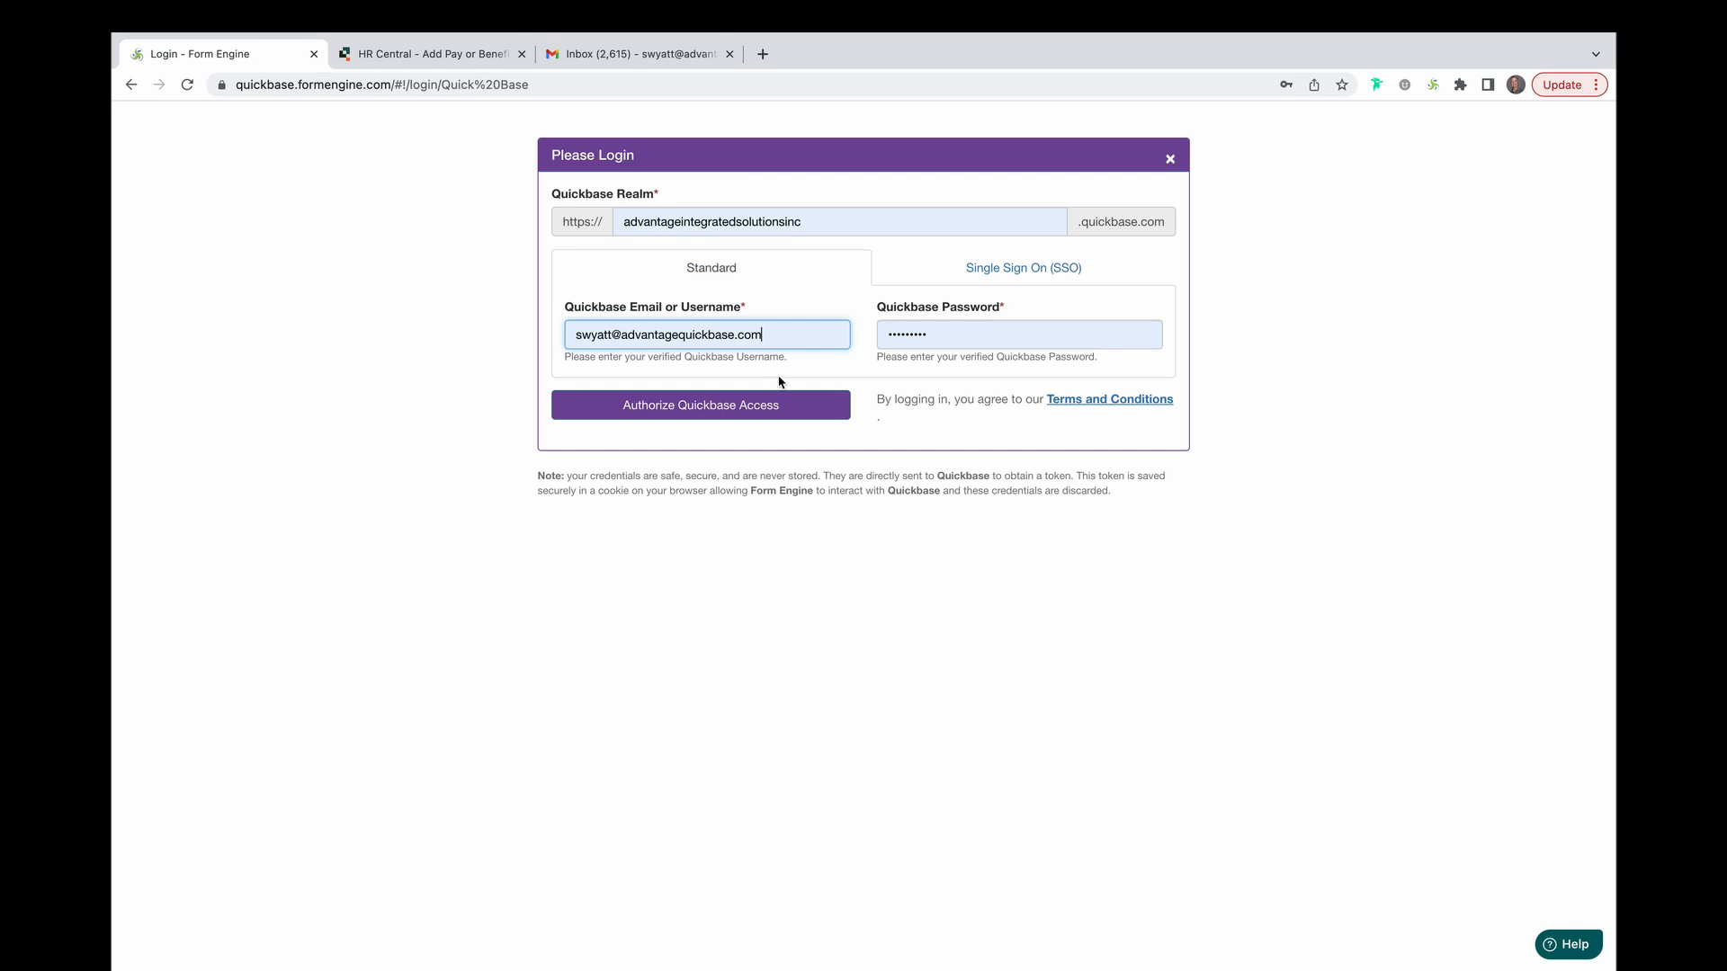
pyautogui.click(802, 405)
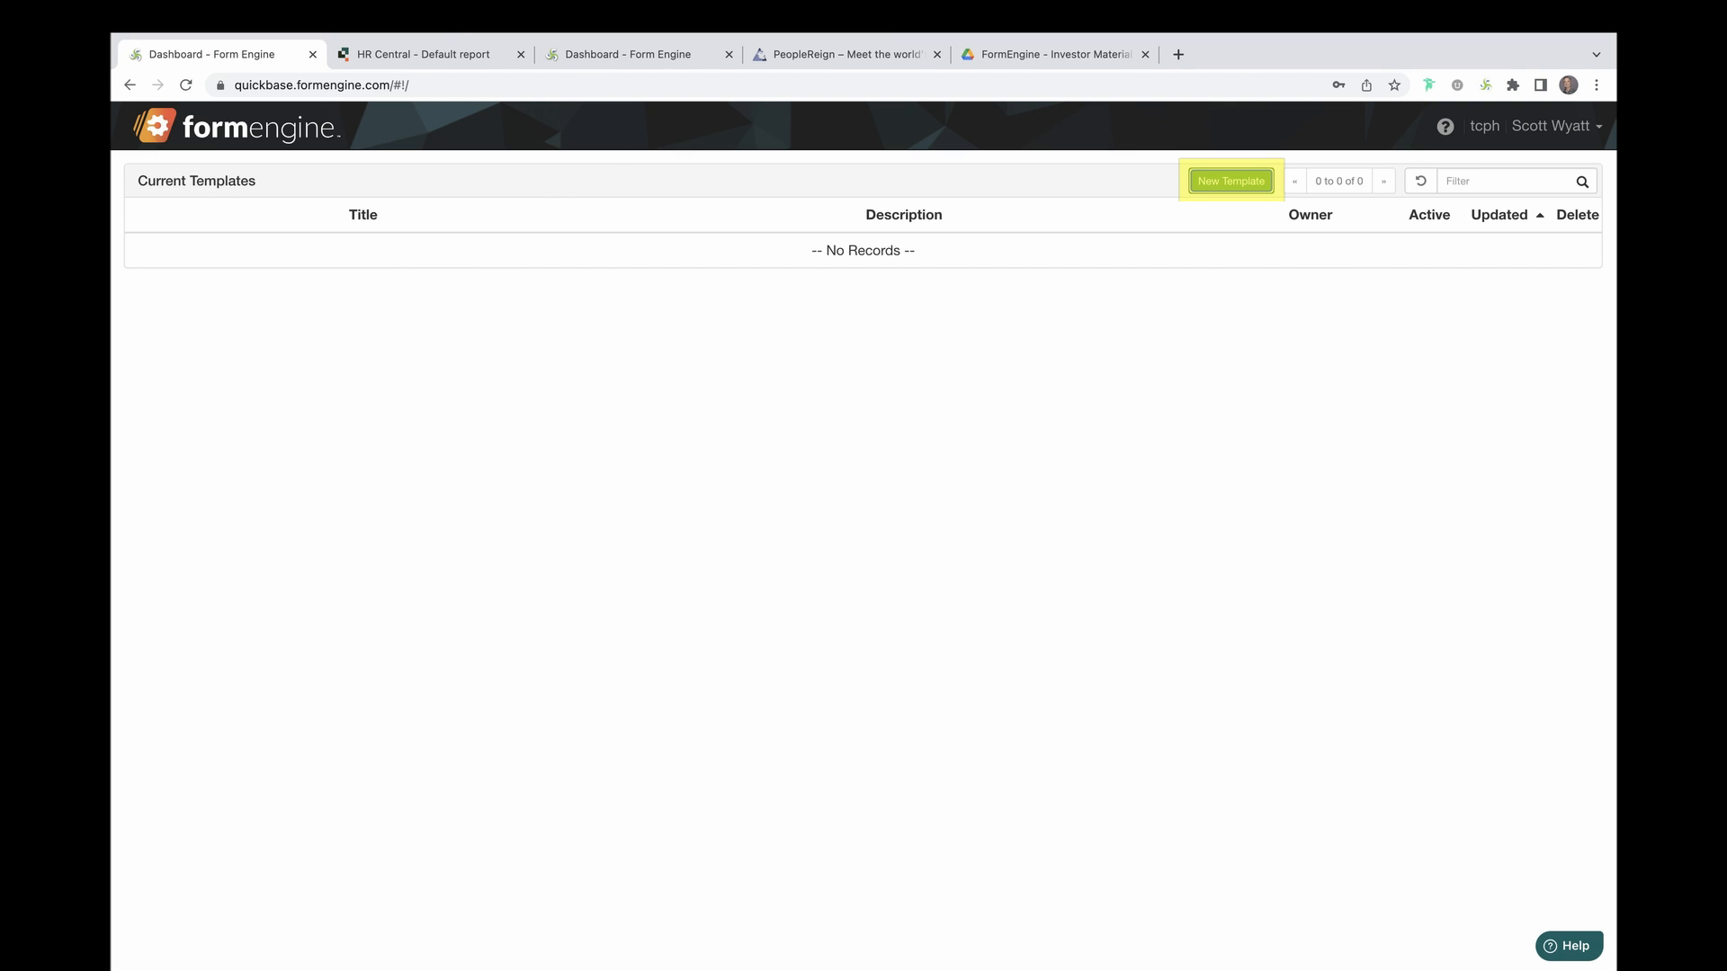
# Start a new template connected to the AIS Form Engine - Dev - Demo Data app, found by searching 'demo'.
pyautogui.click(1215, 225)
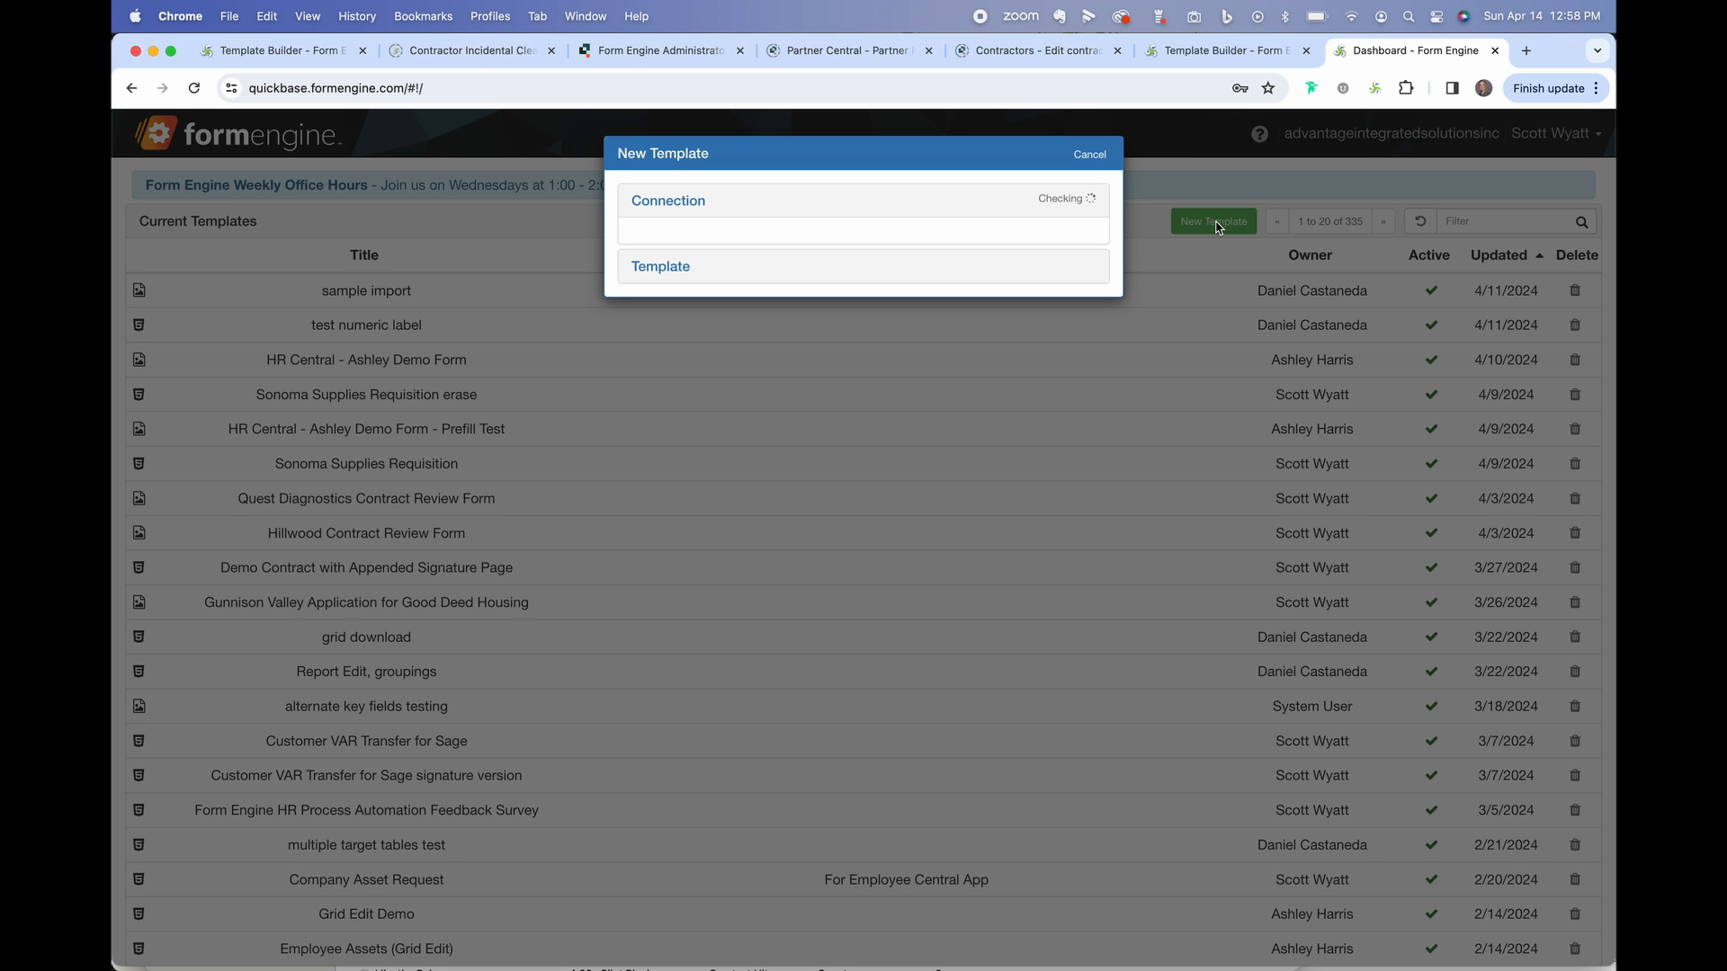
pyautogui.click(885, 250)
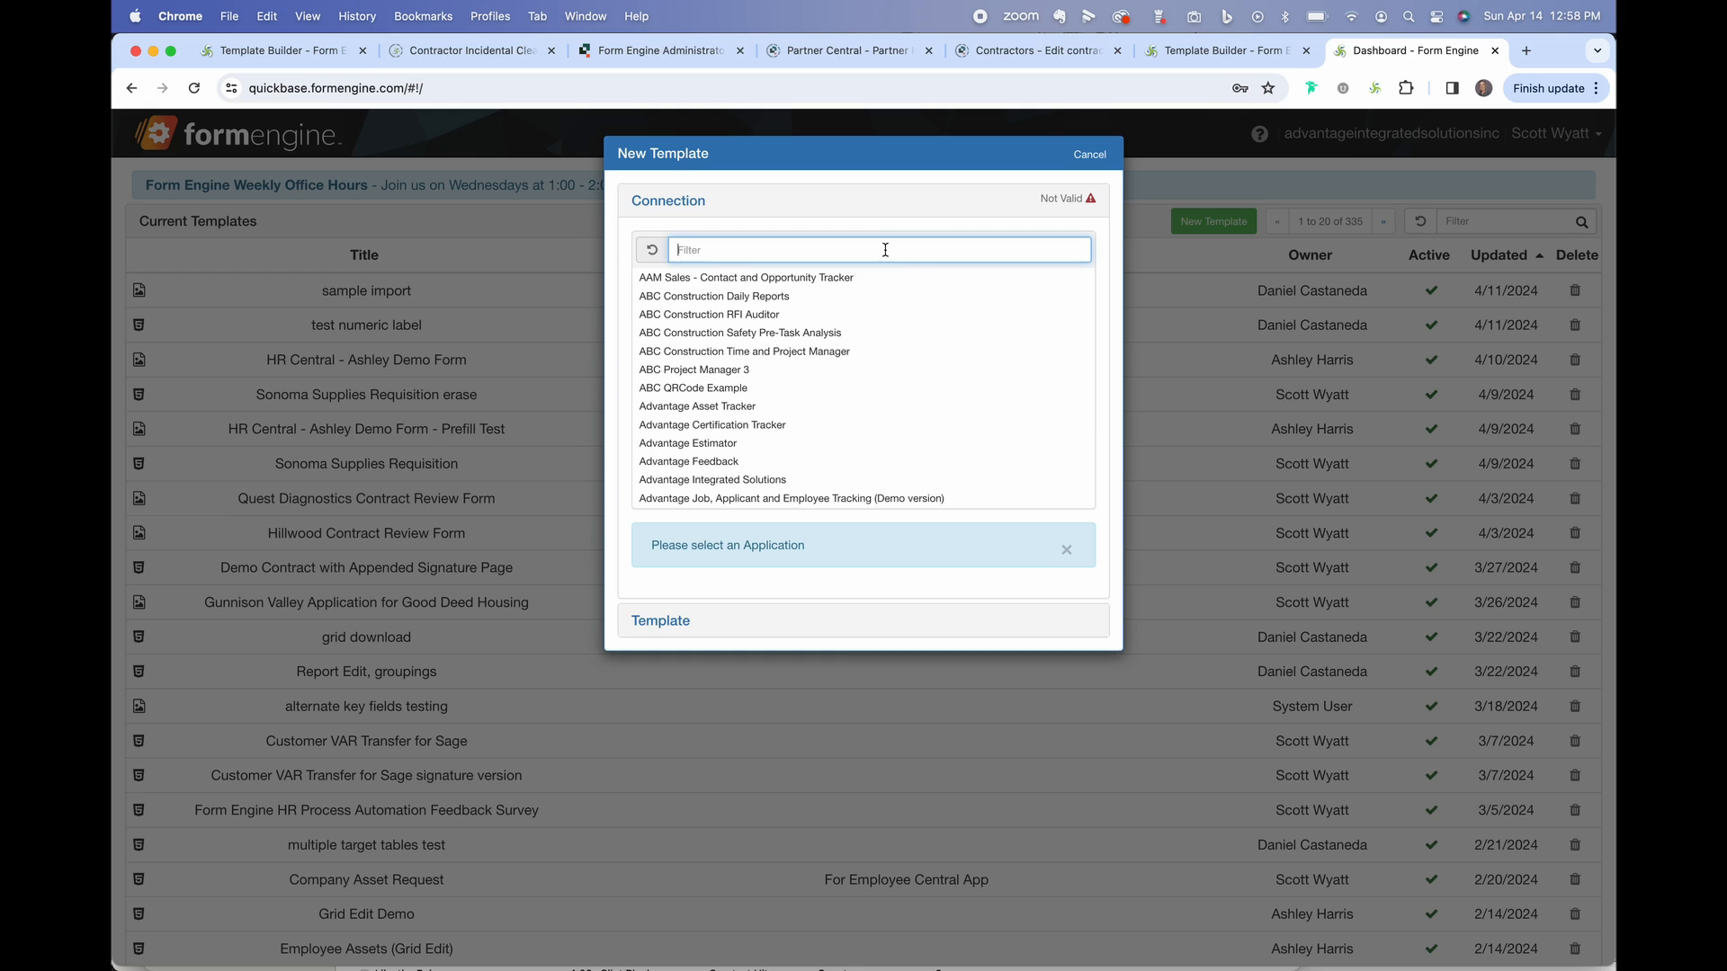
pyautogui.write('demo')
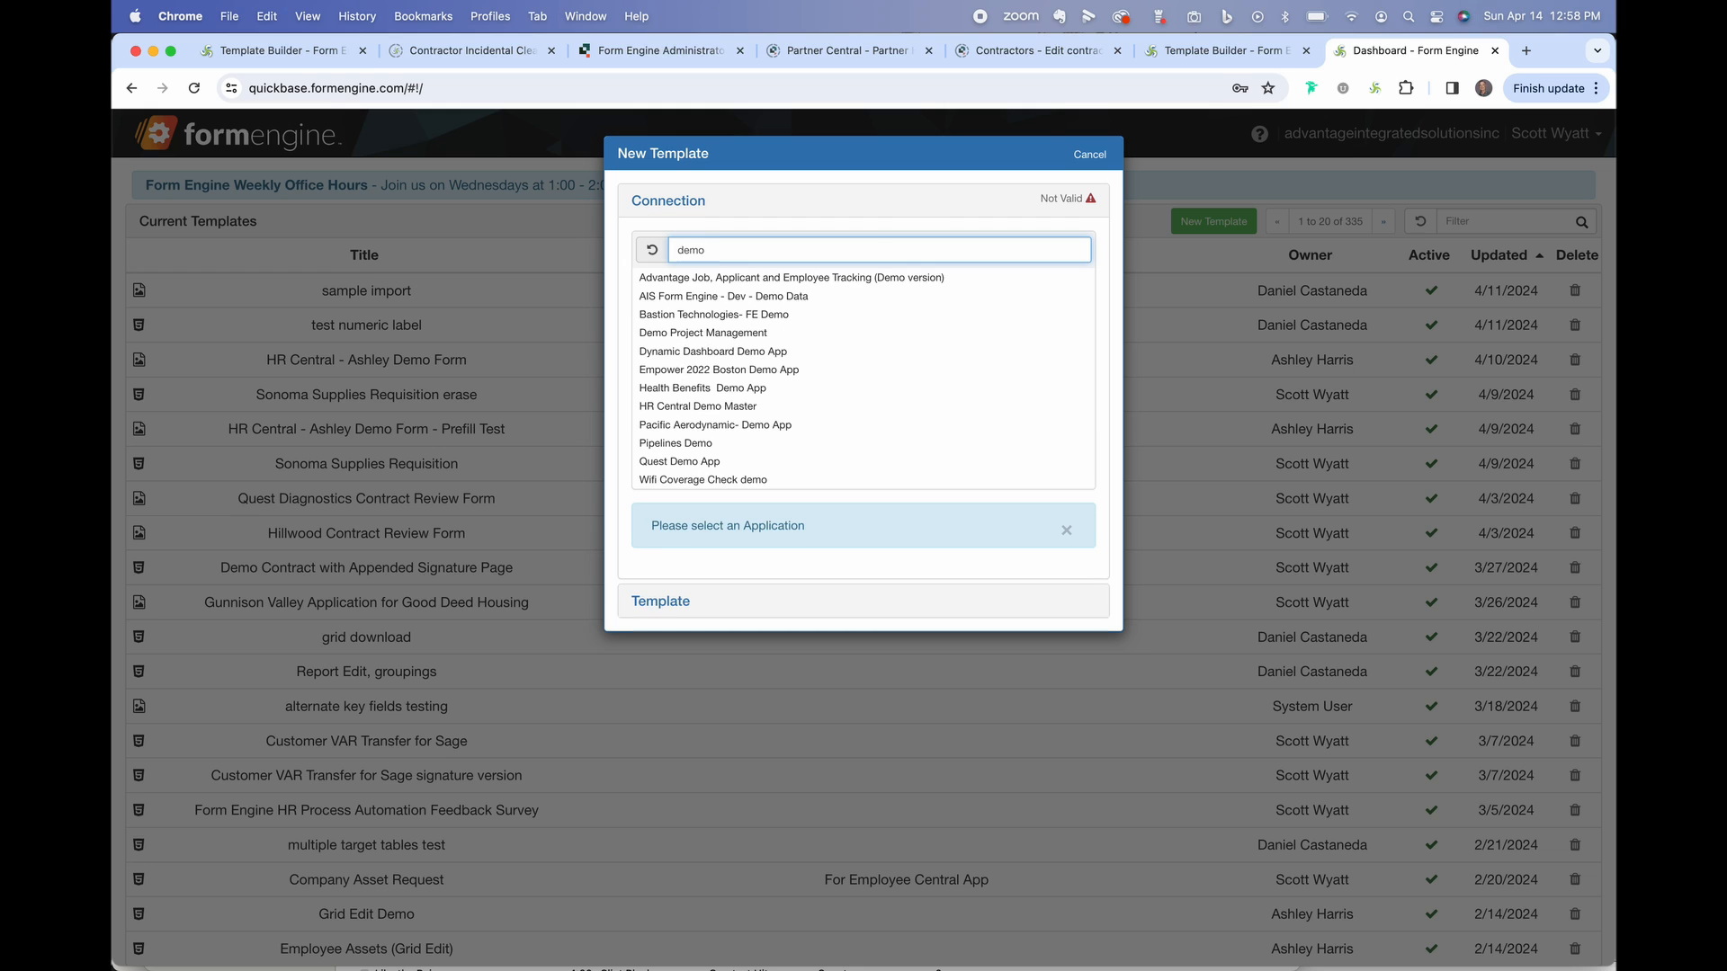
pyautogui.click(834, 298)
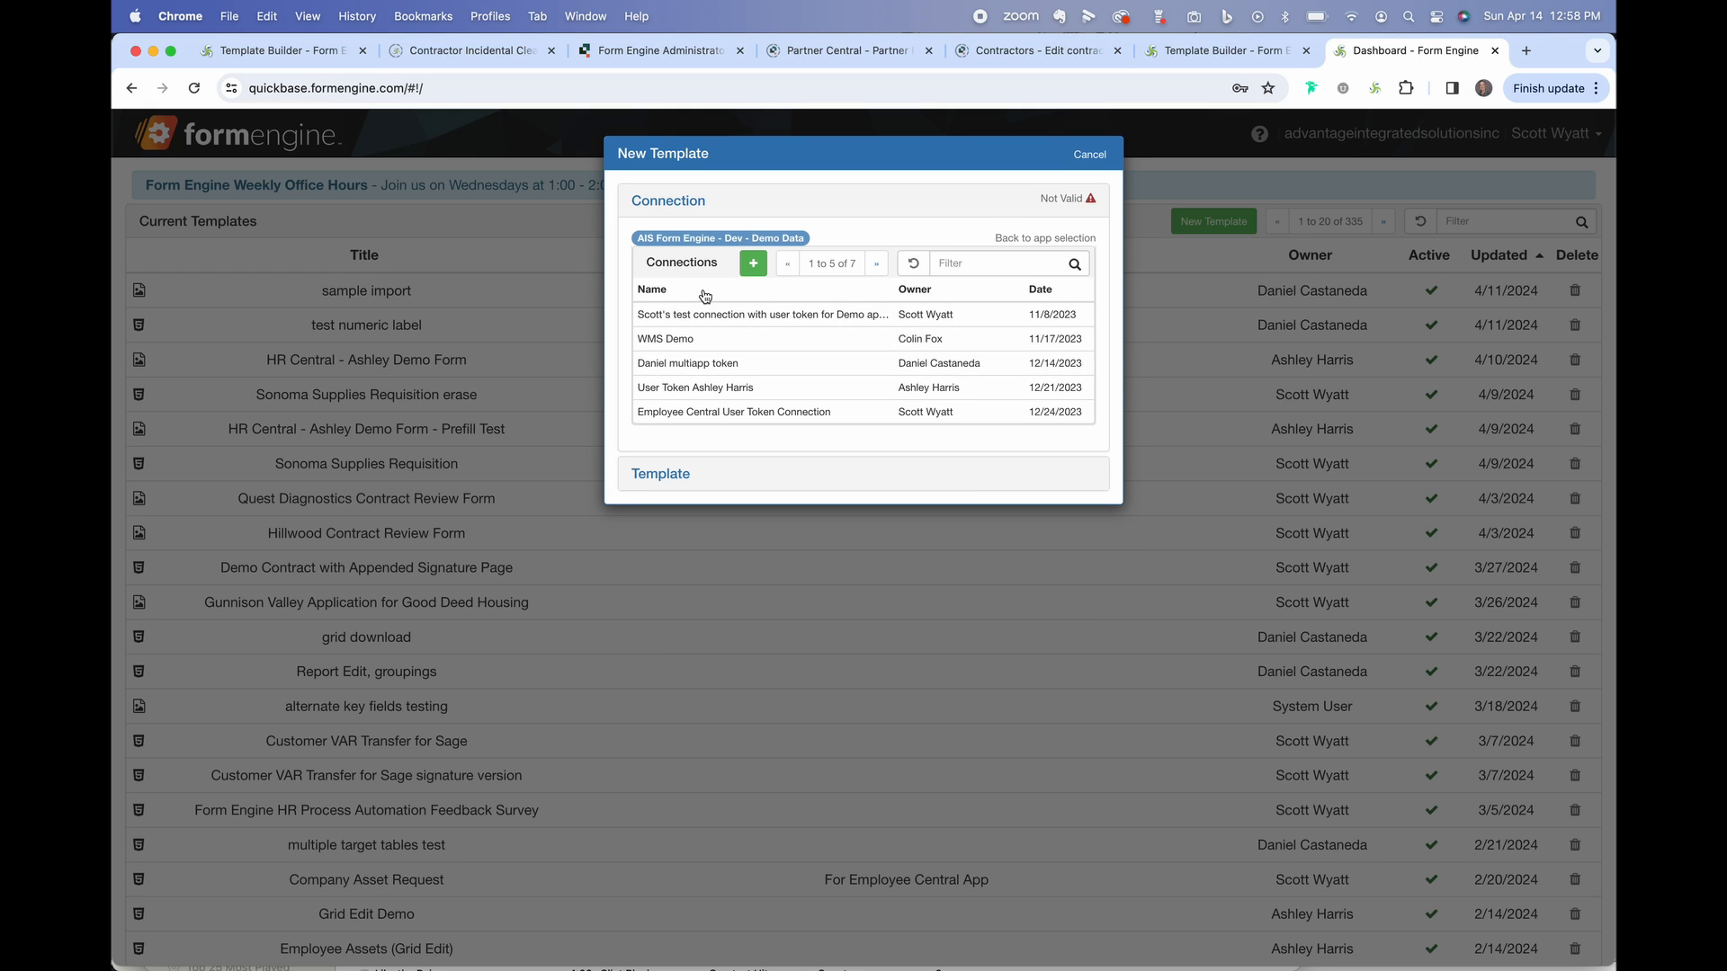
# Add a new stored connection named 'w-4 form for Employee Central App'.
pyautogui.click(754, 264)
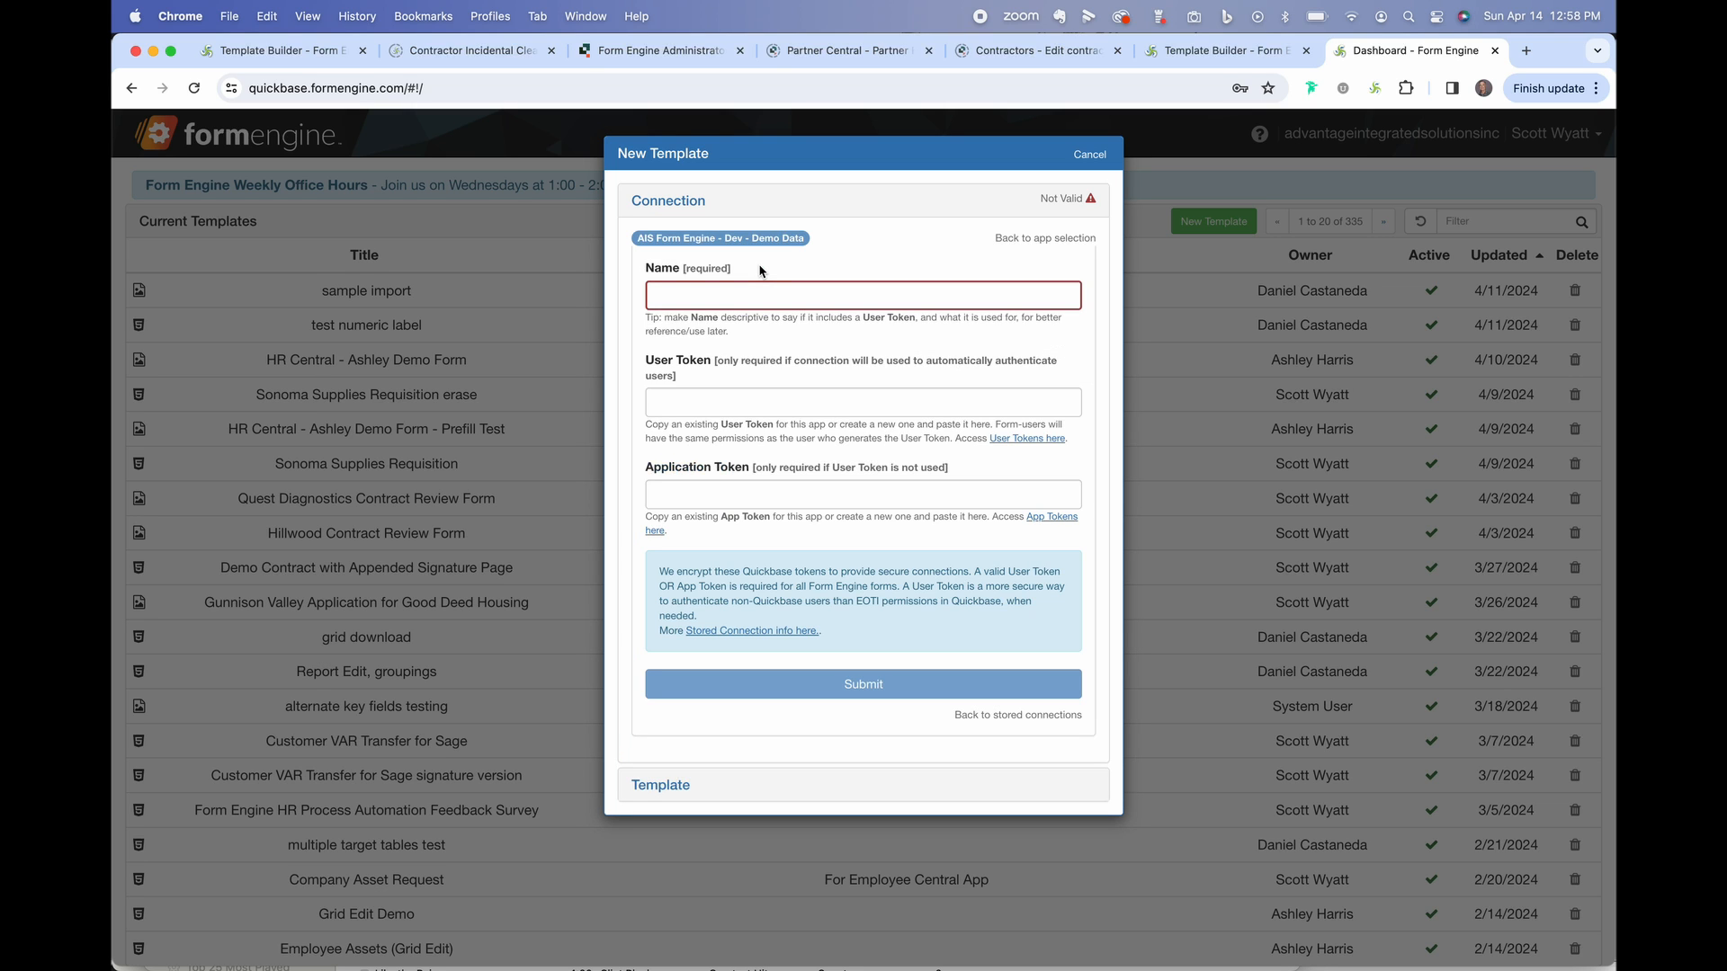
pyautogui.click(772, 296)
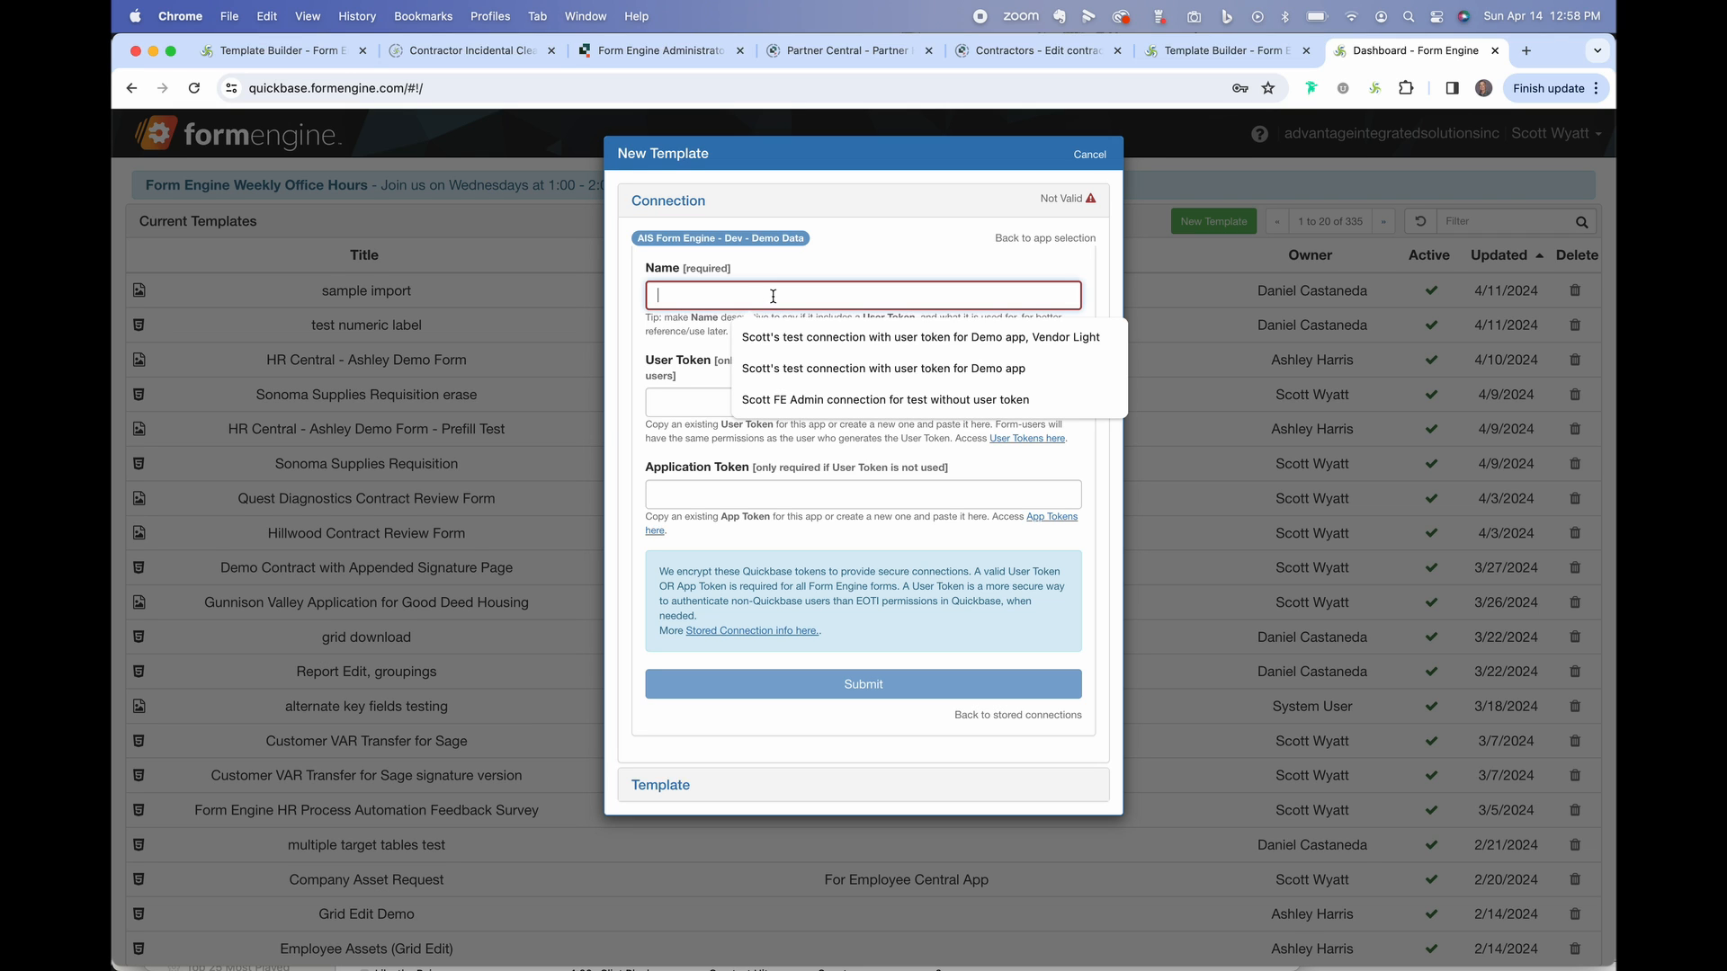
pyautogui.write('w-')
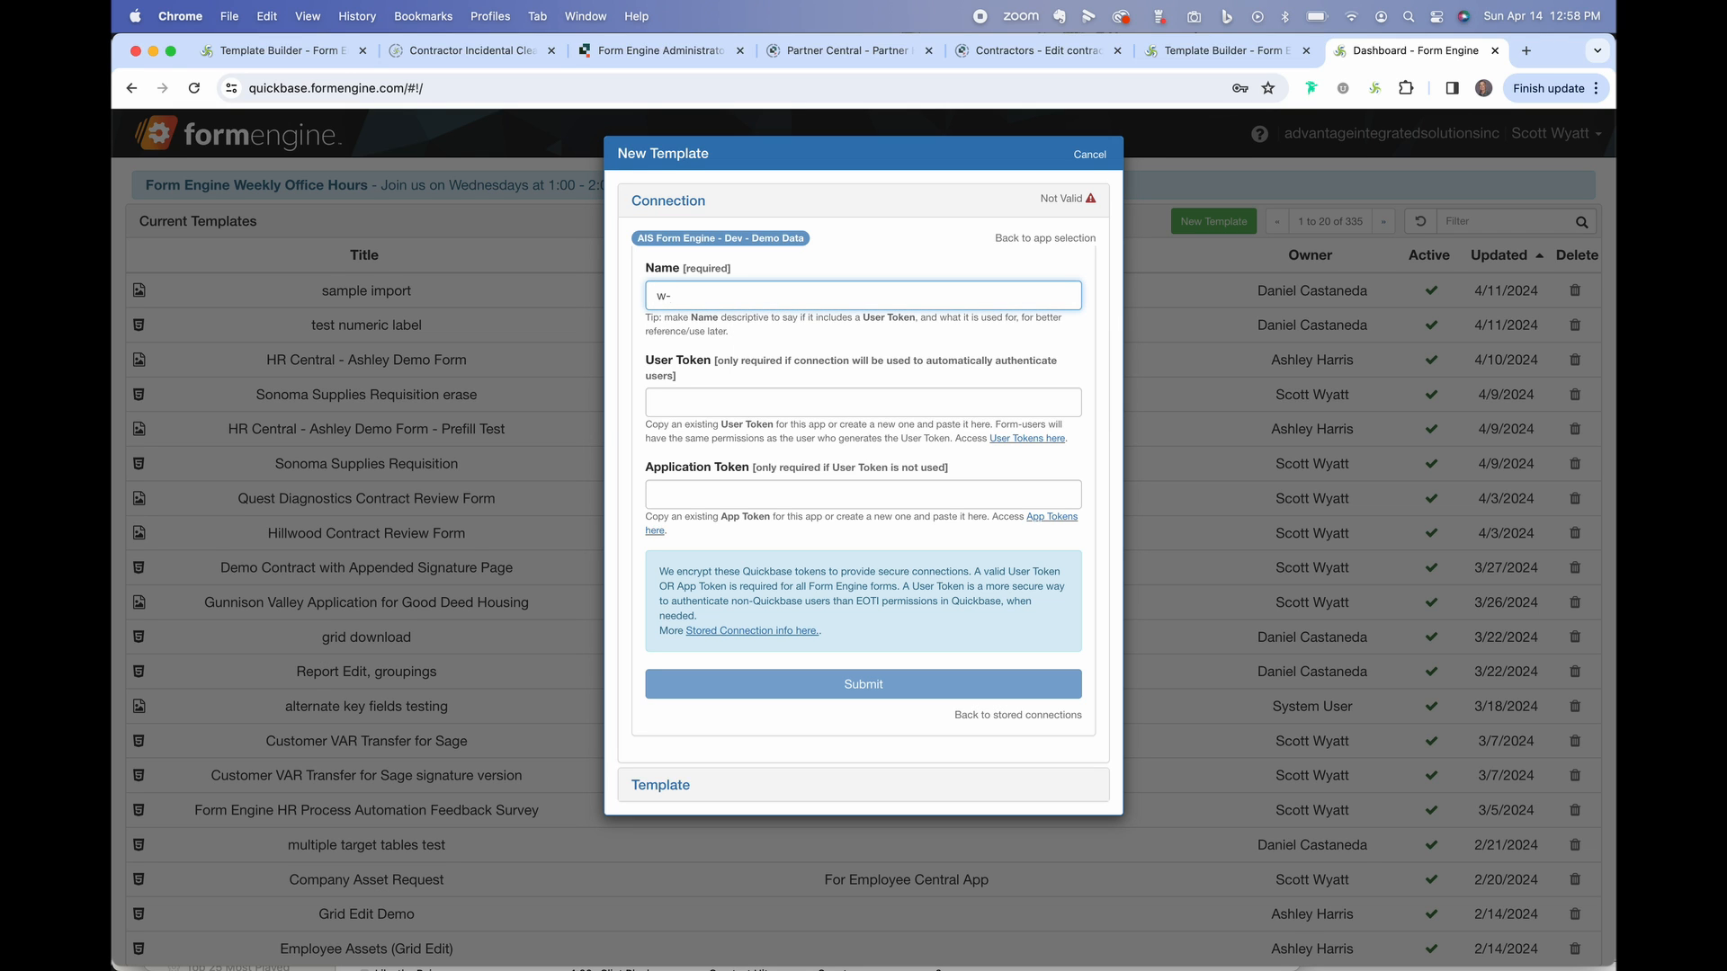
pyautogui.write('4 form for Employee Central App')
# Review the User Token and Application Token requirements, then confirm the connection.
pyautogui.click(650, 363)
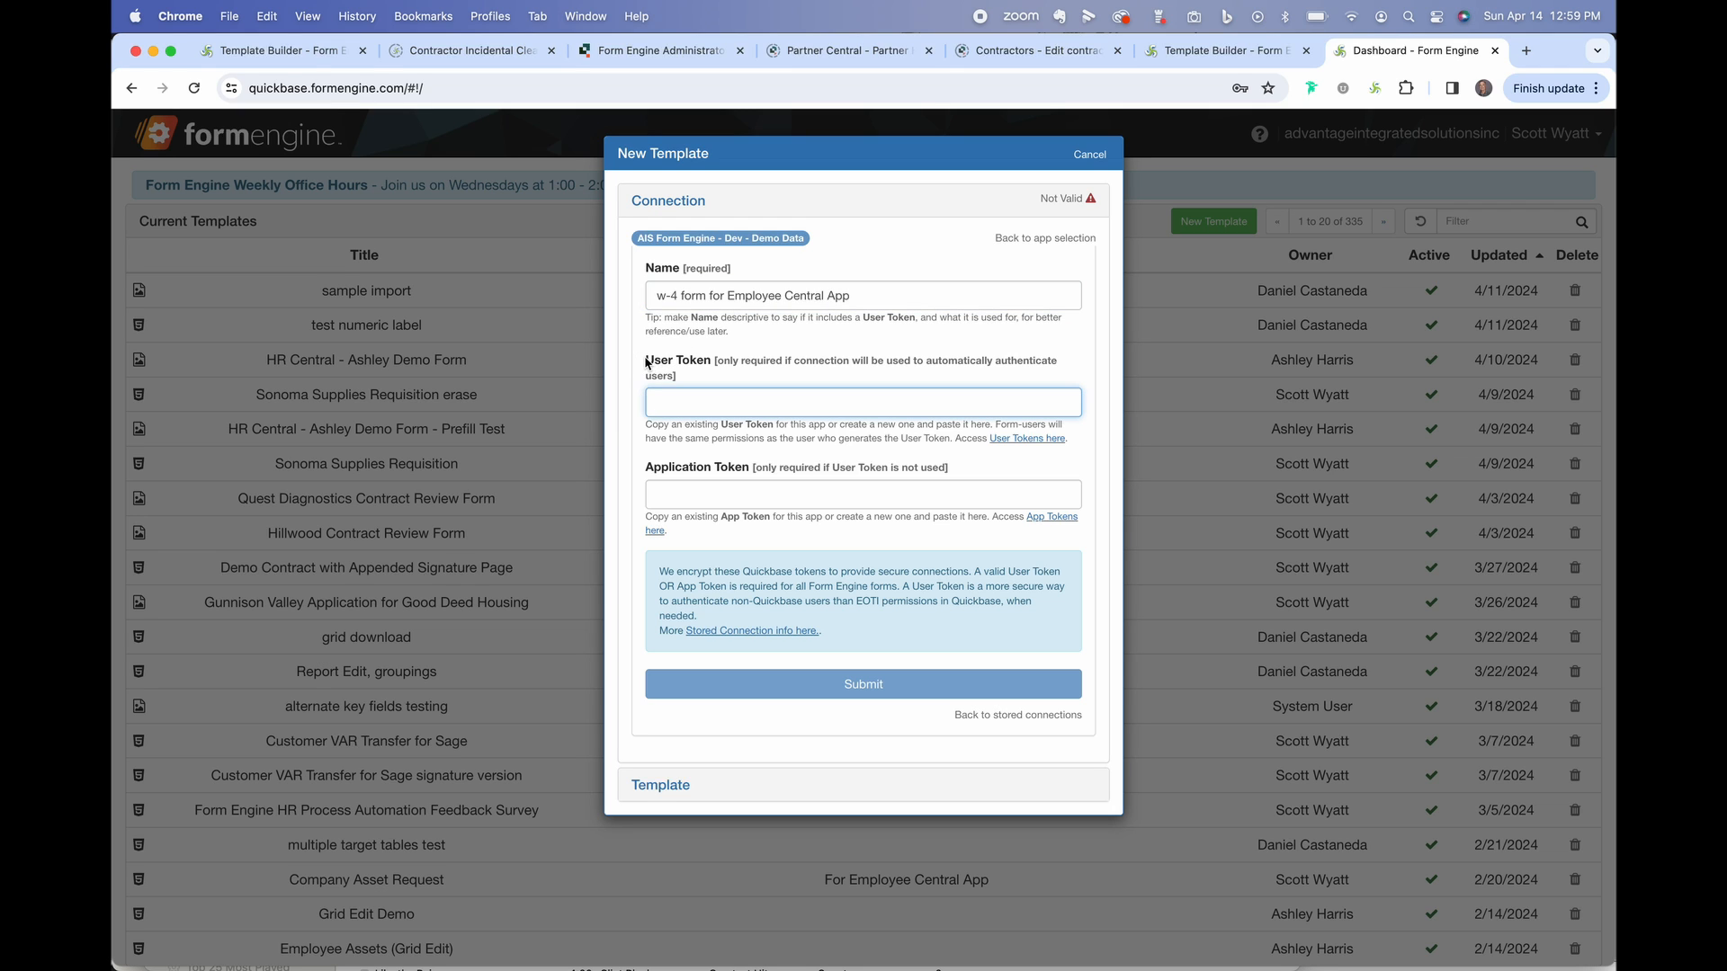
pyautogui.moveTo(647, 363); pyautogui.dragTo(732, 382)
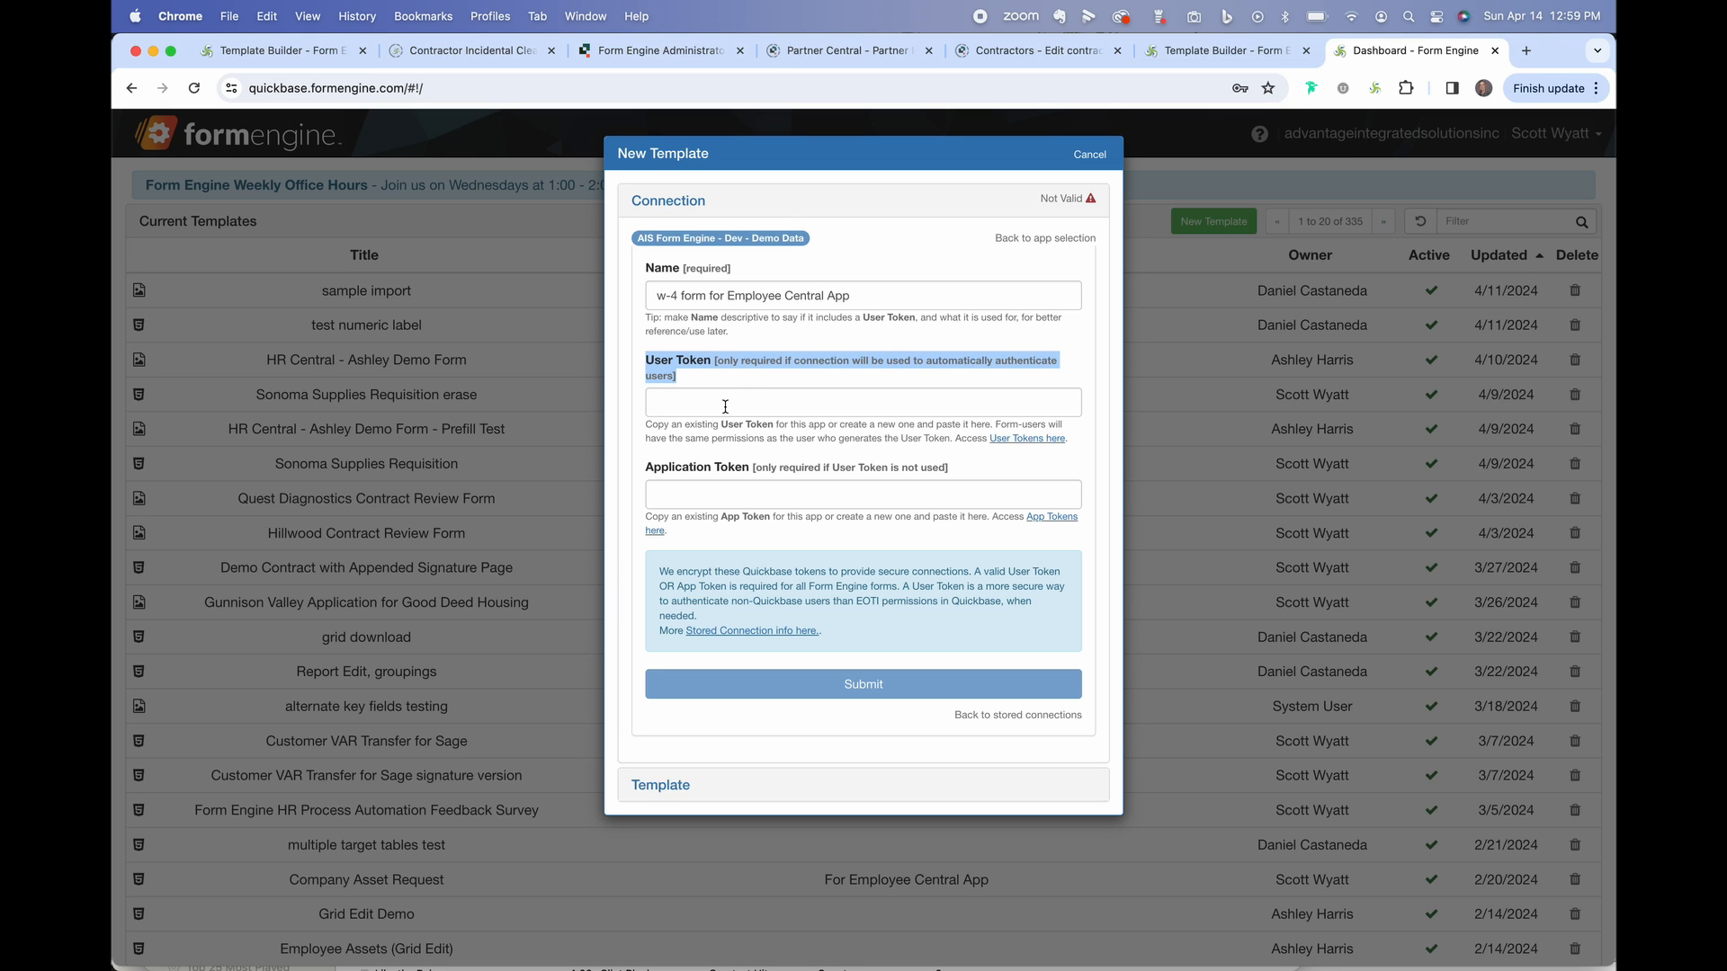
pyautogui.click(725, 406)
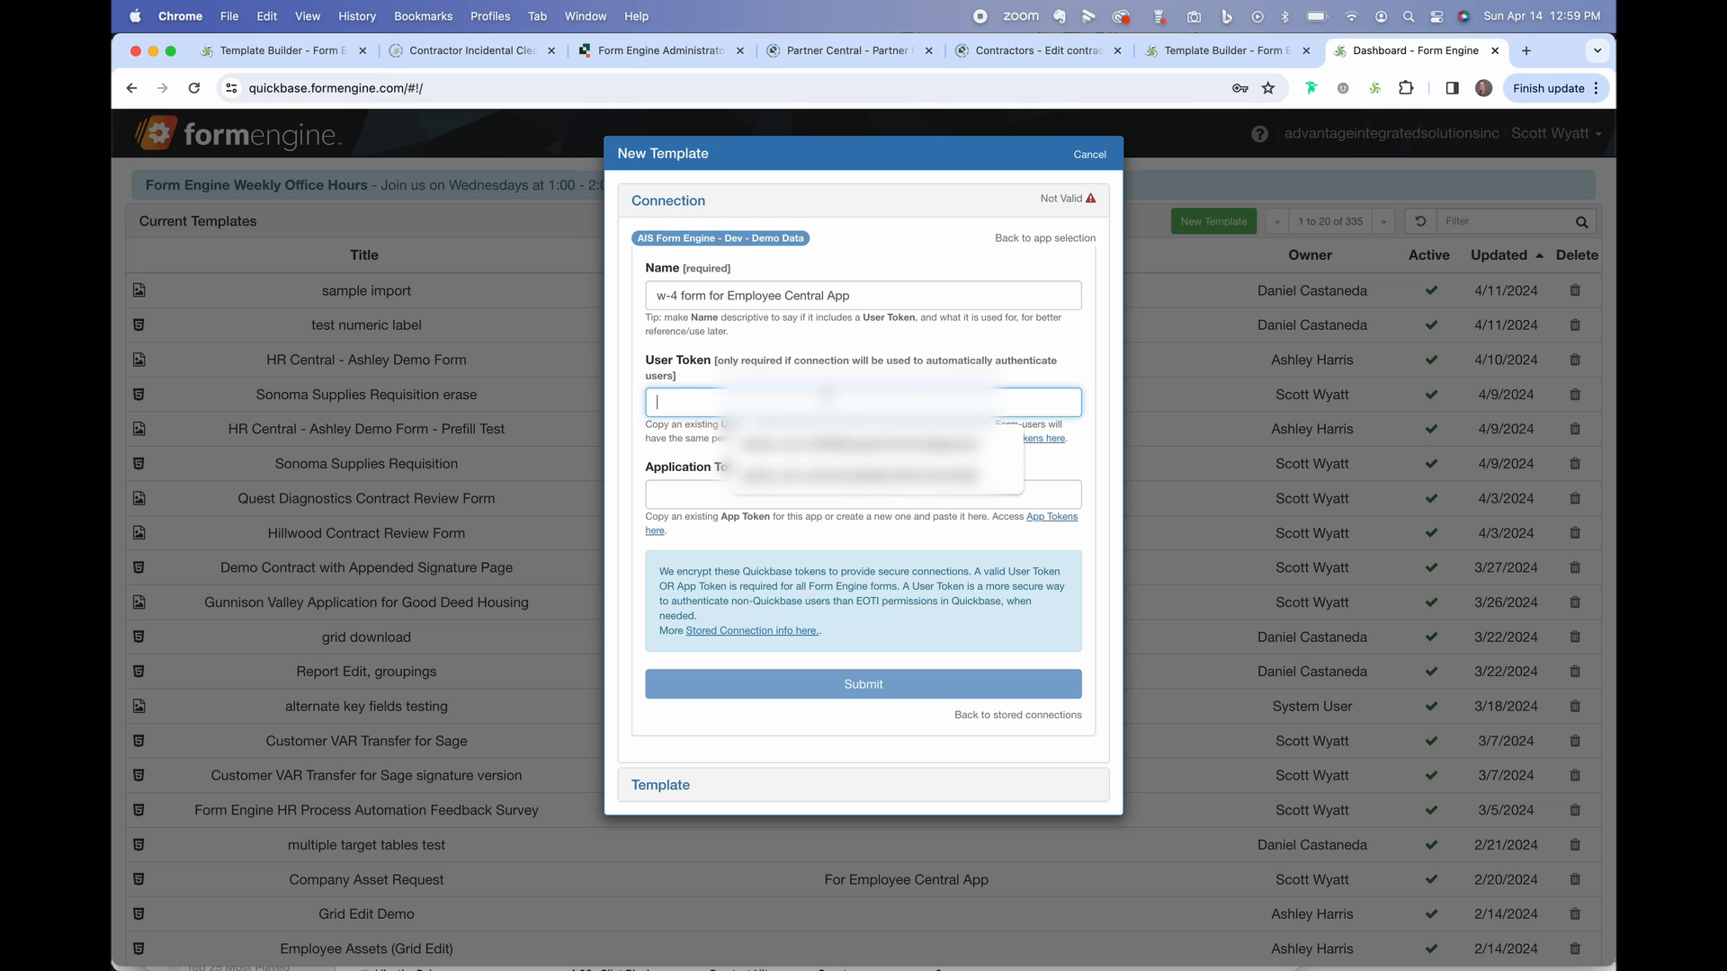
pyautogui.click(866, 362)
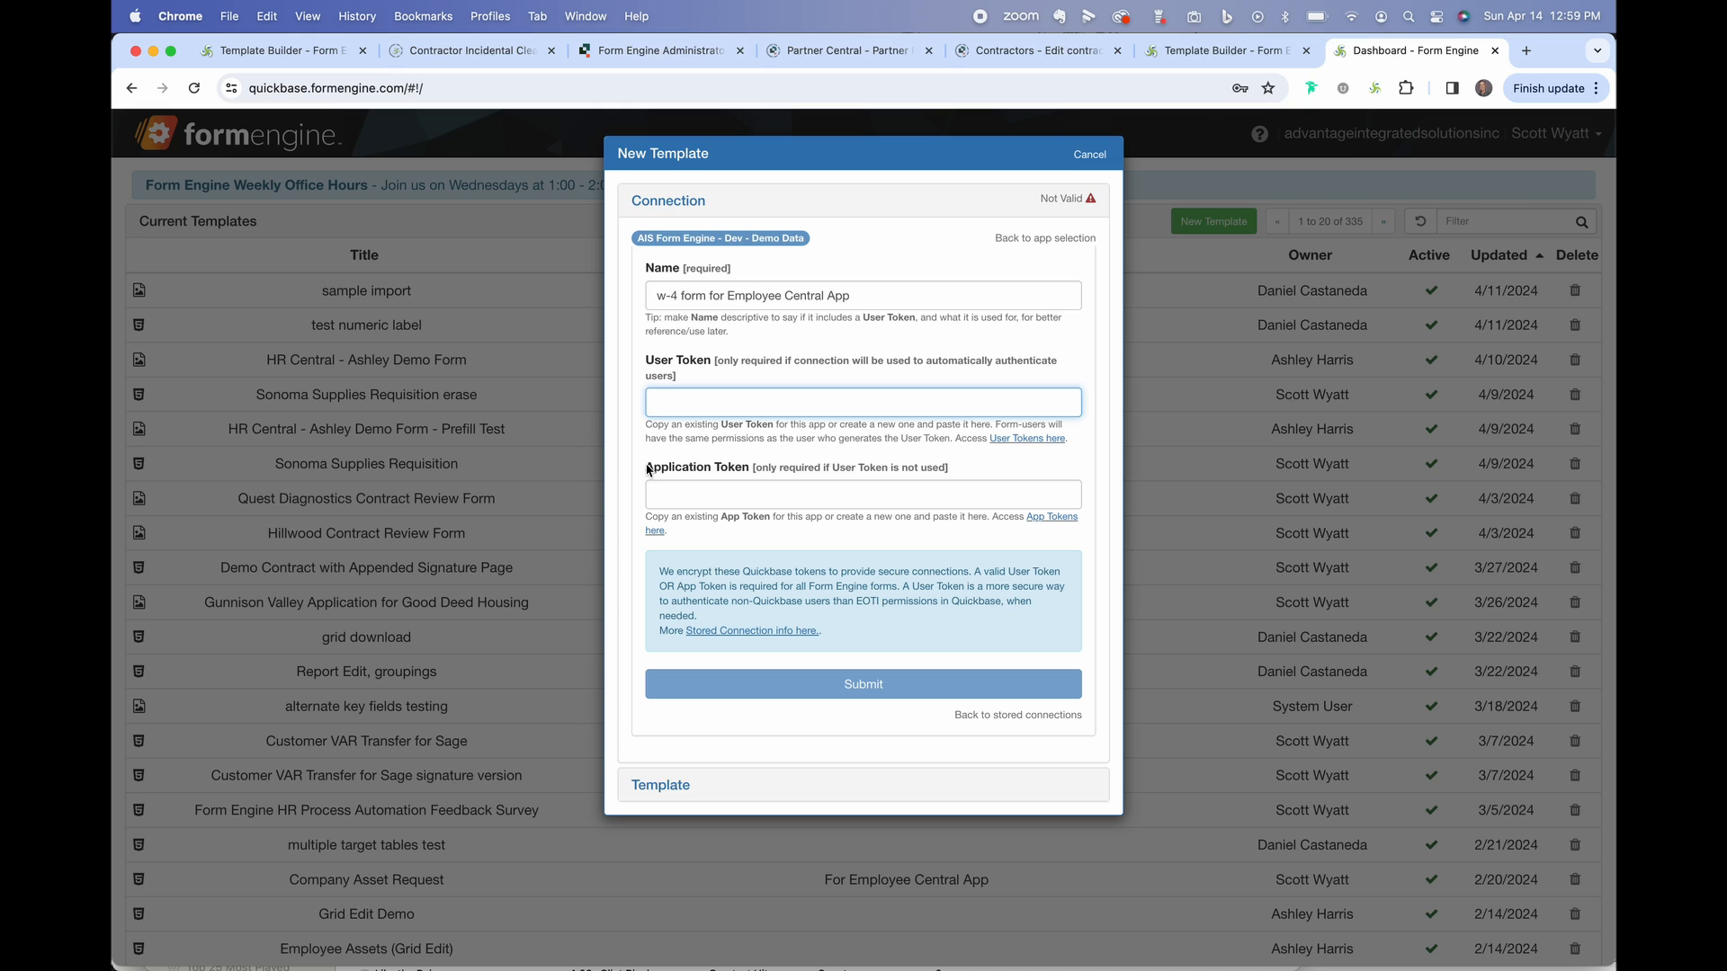
pyautogui.moveTo(649, 467); pyautogui.dragTo(944, 481)
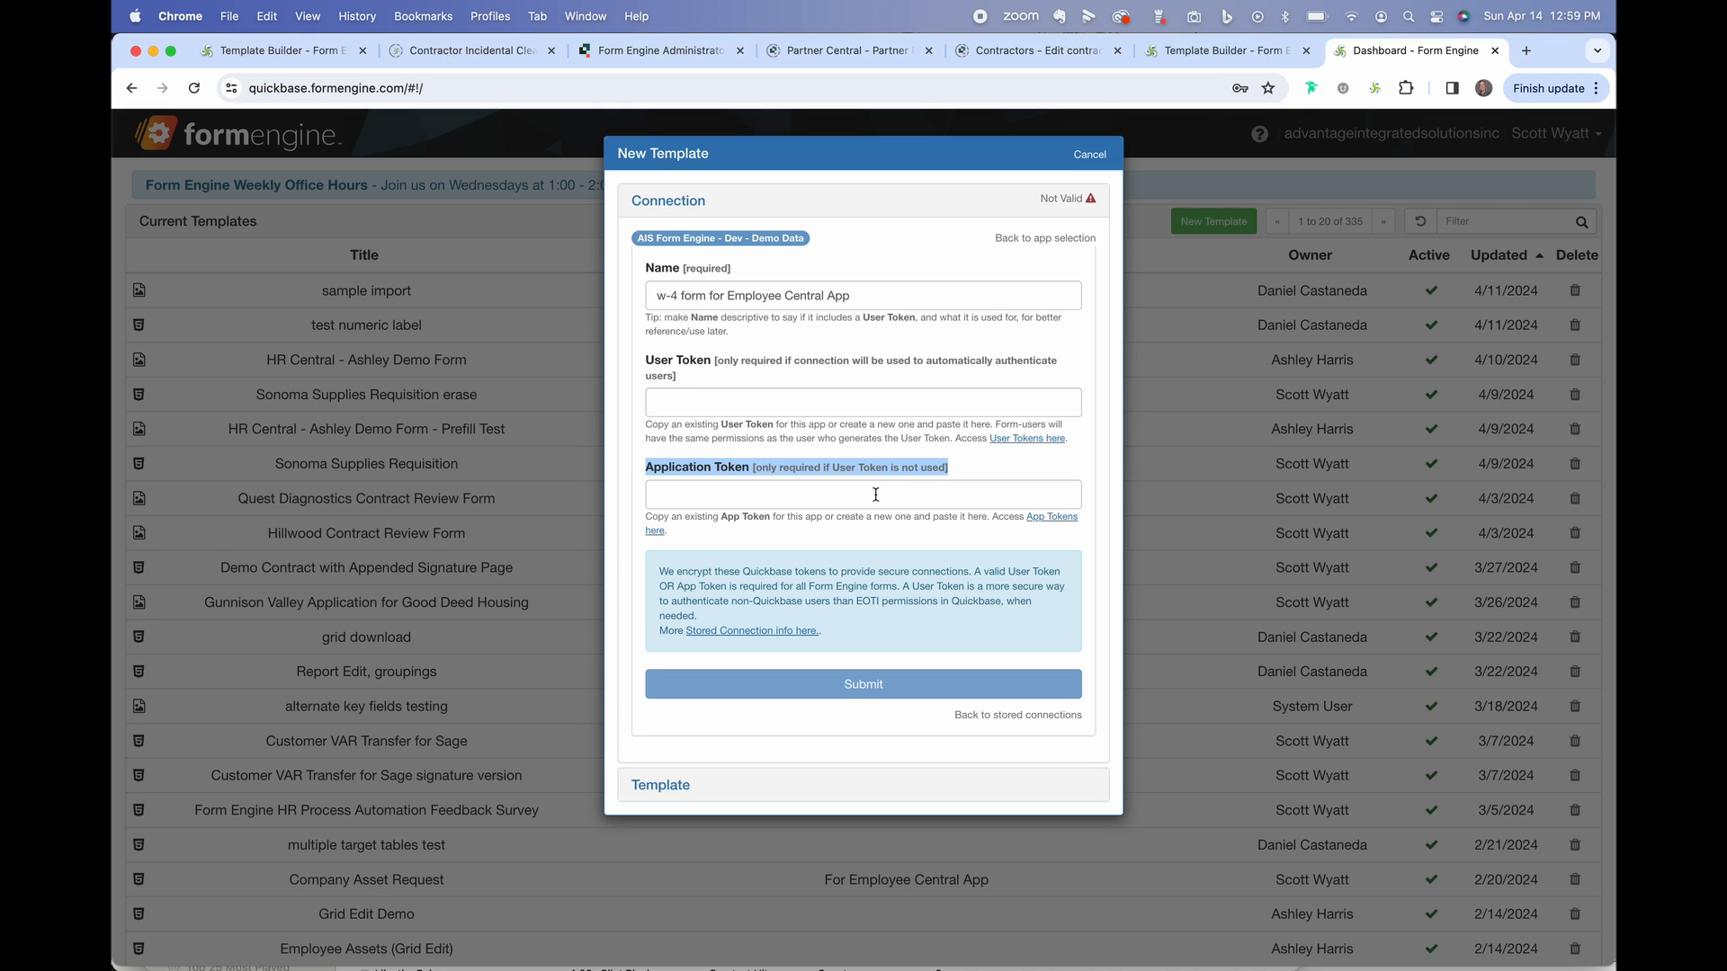
pyautogui.click(1012, 462)
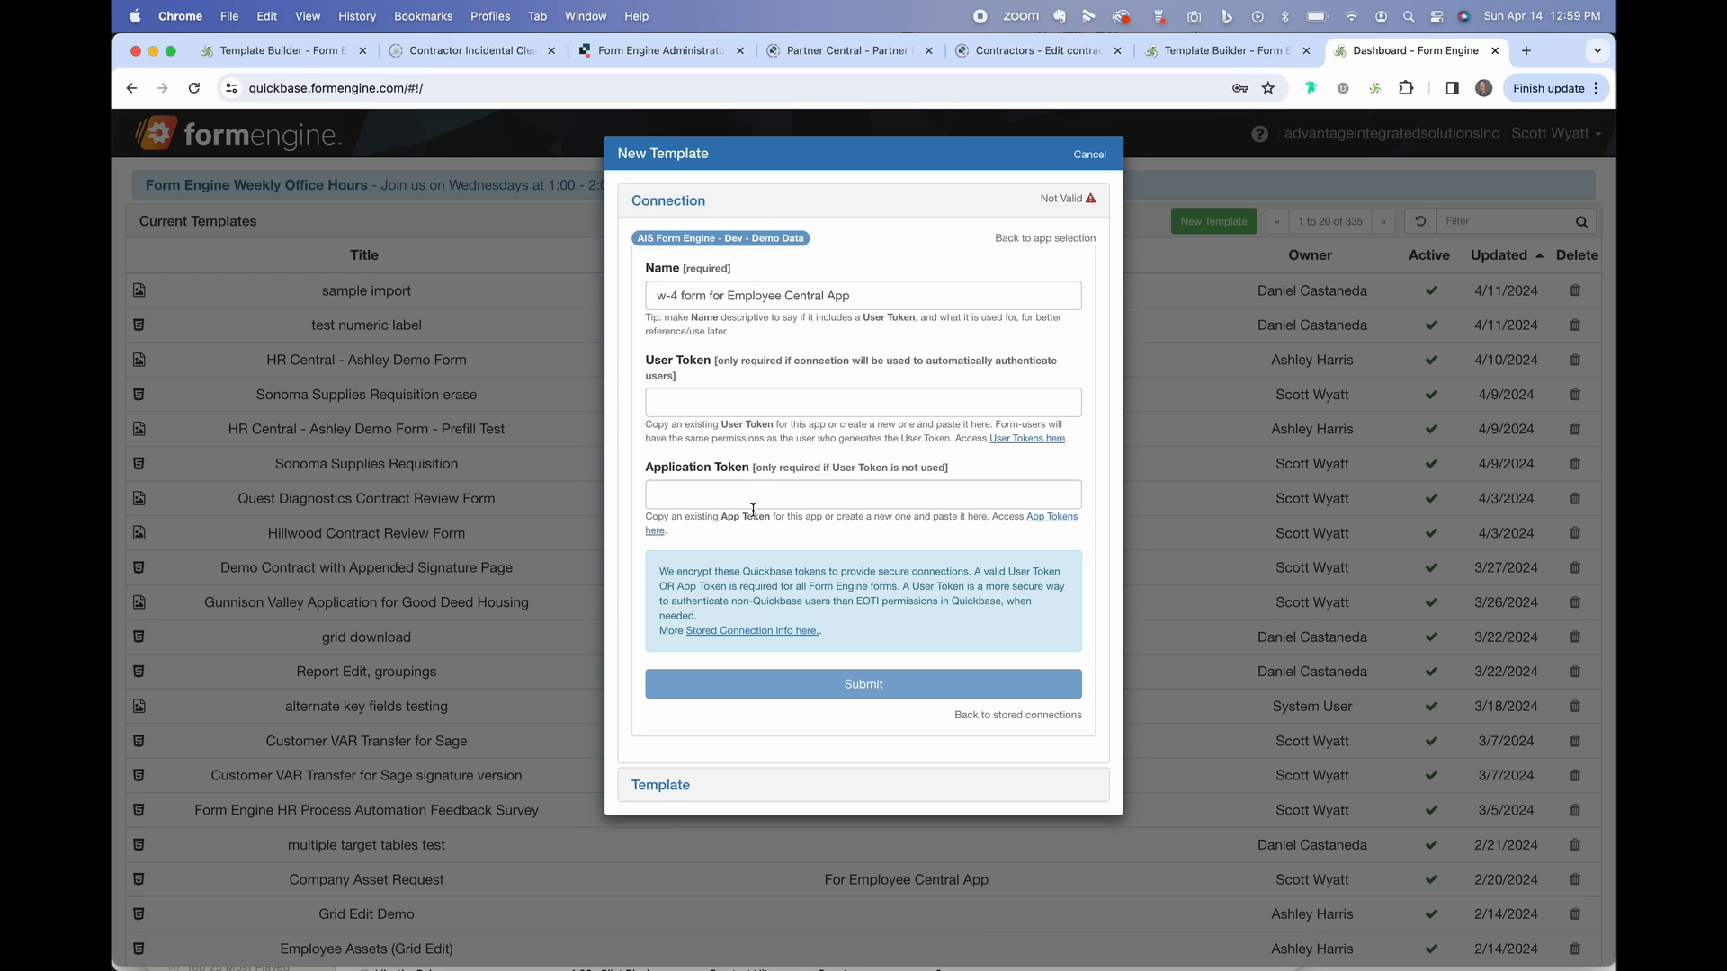
pyautogui.click(846, 683)
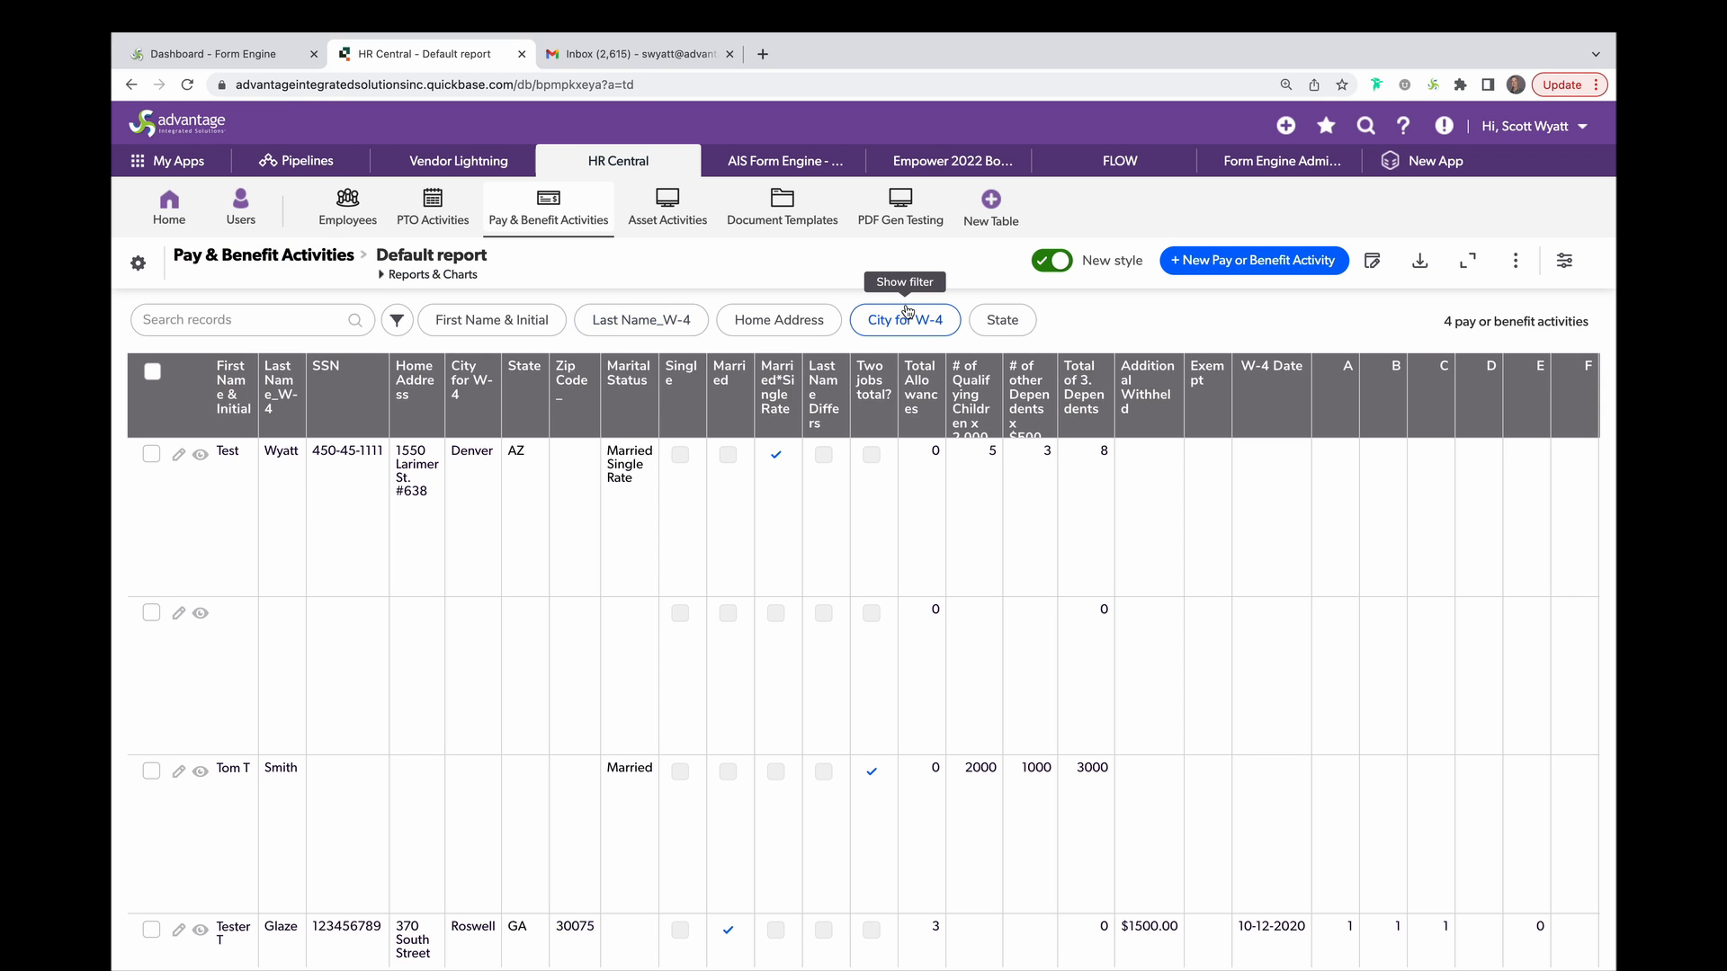
# Begin a new Pay or Benefit Activity in Quickbase, then start another template in Form Engine.
pyautogui.click(1268, 264)
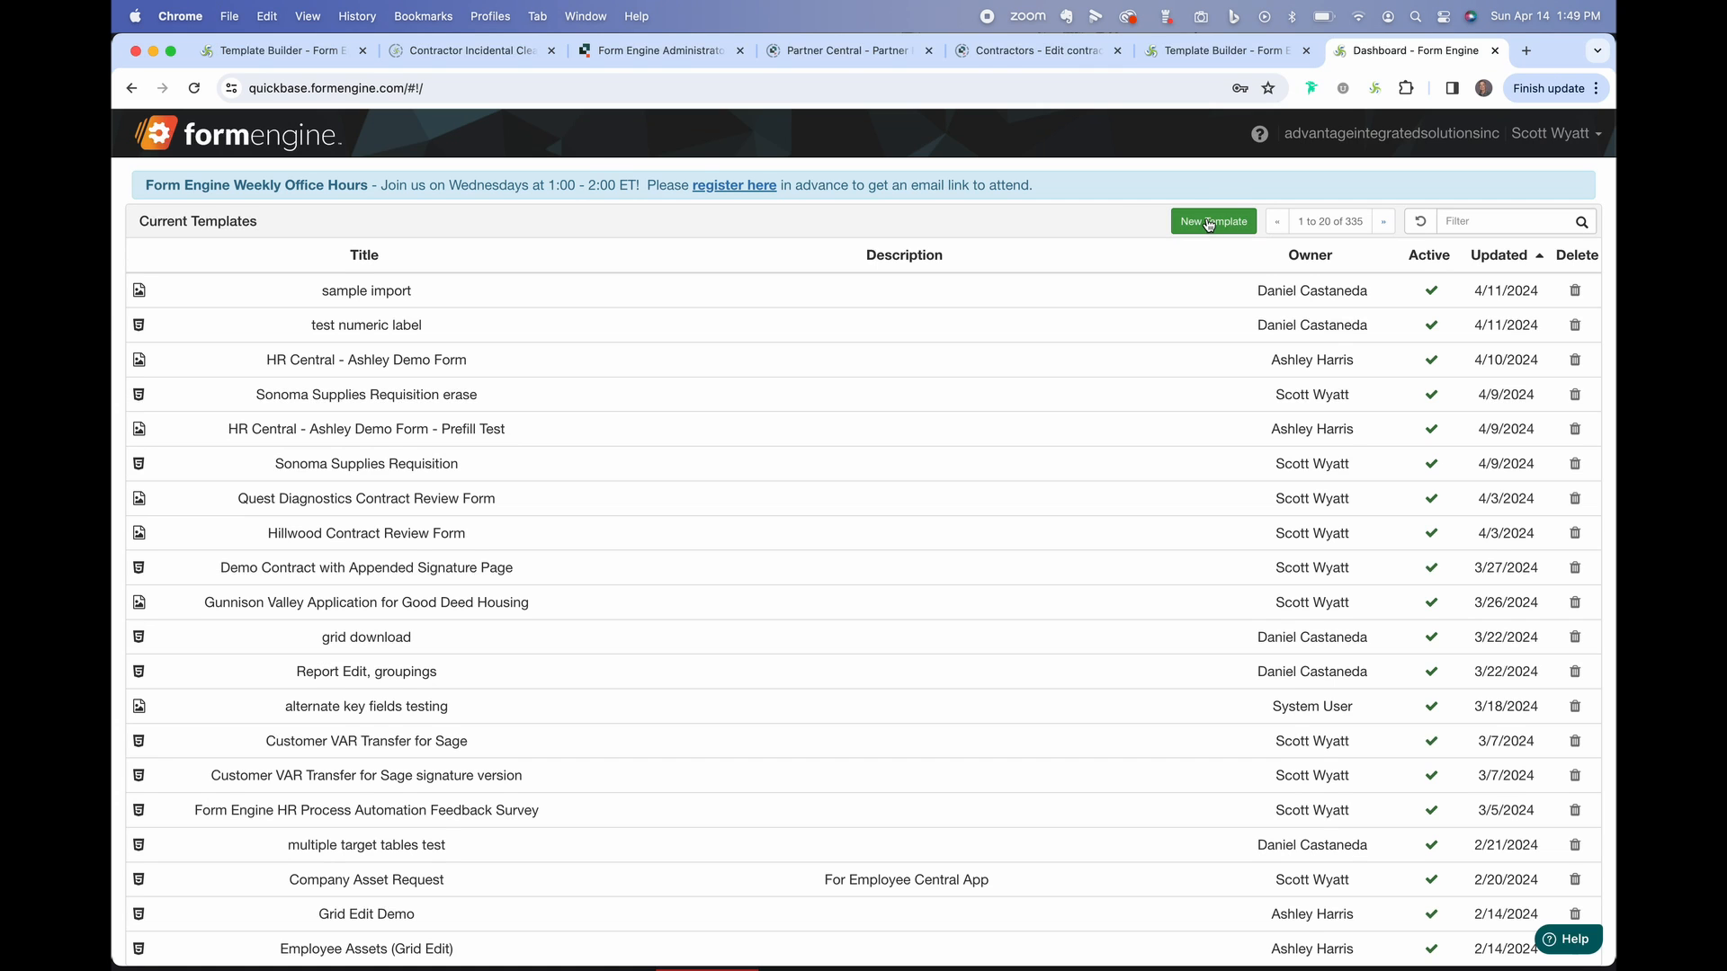
pyautogui.click(1208, 223)
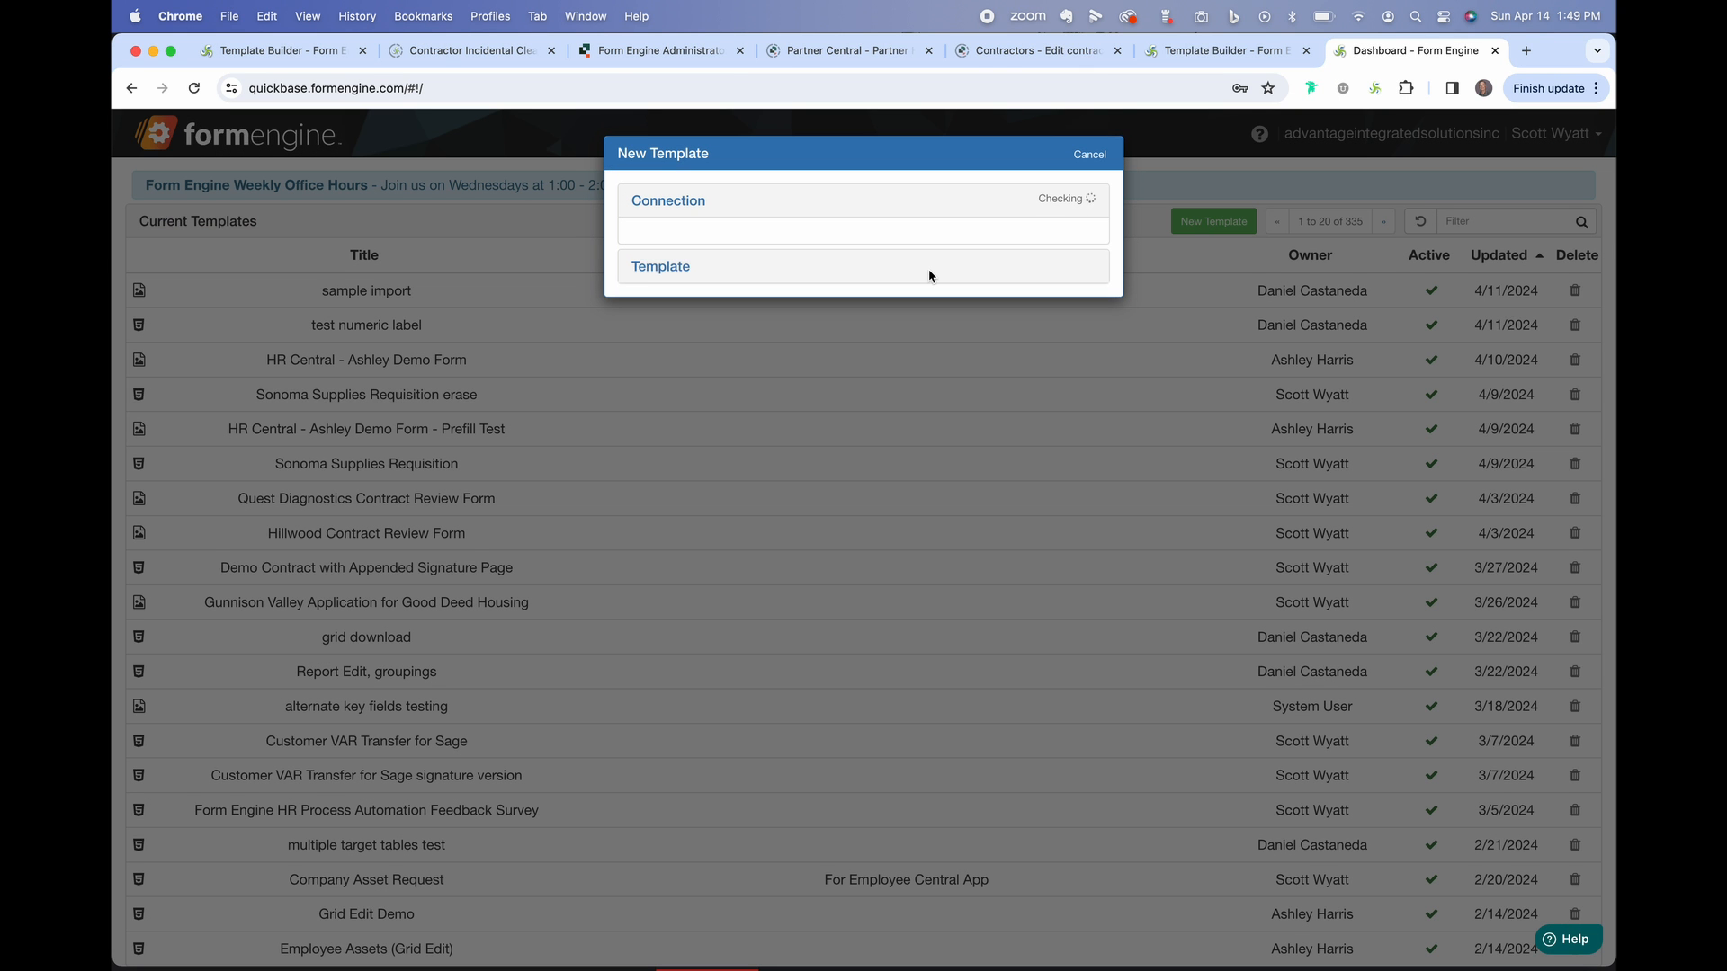
# Create the static '2022 w-4' template from 2022 w-4.pdf via the Employee Central User Token Connection.
pyautogui.click(767, 314)
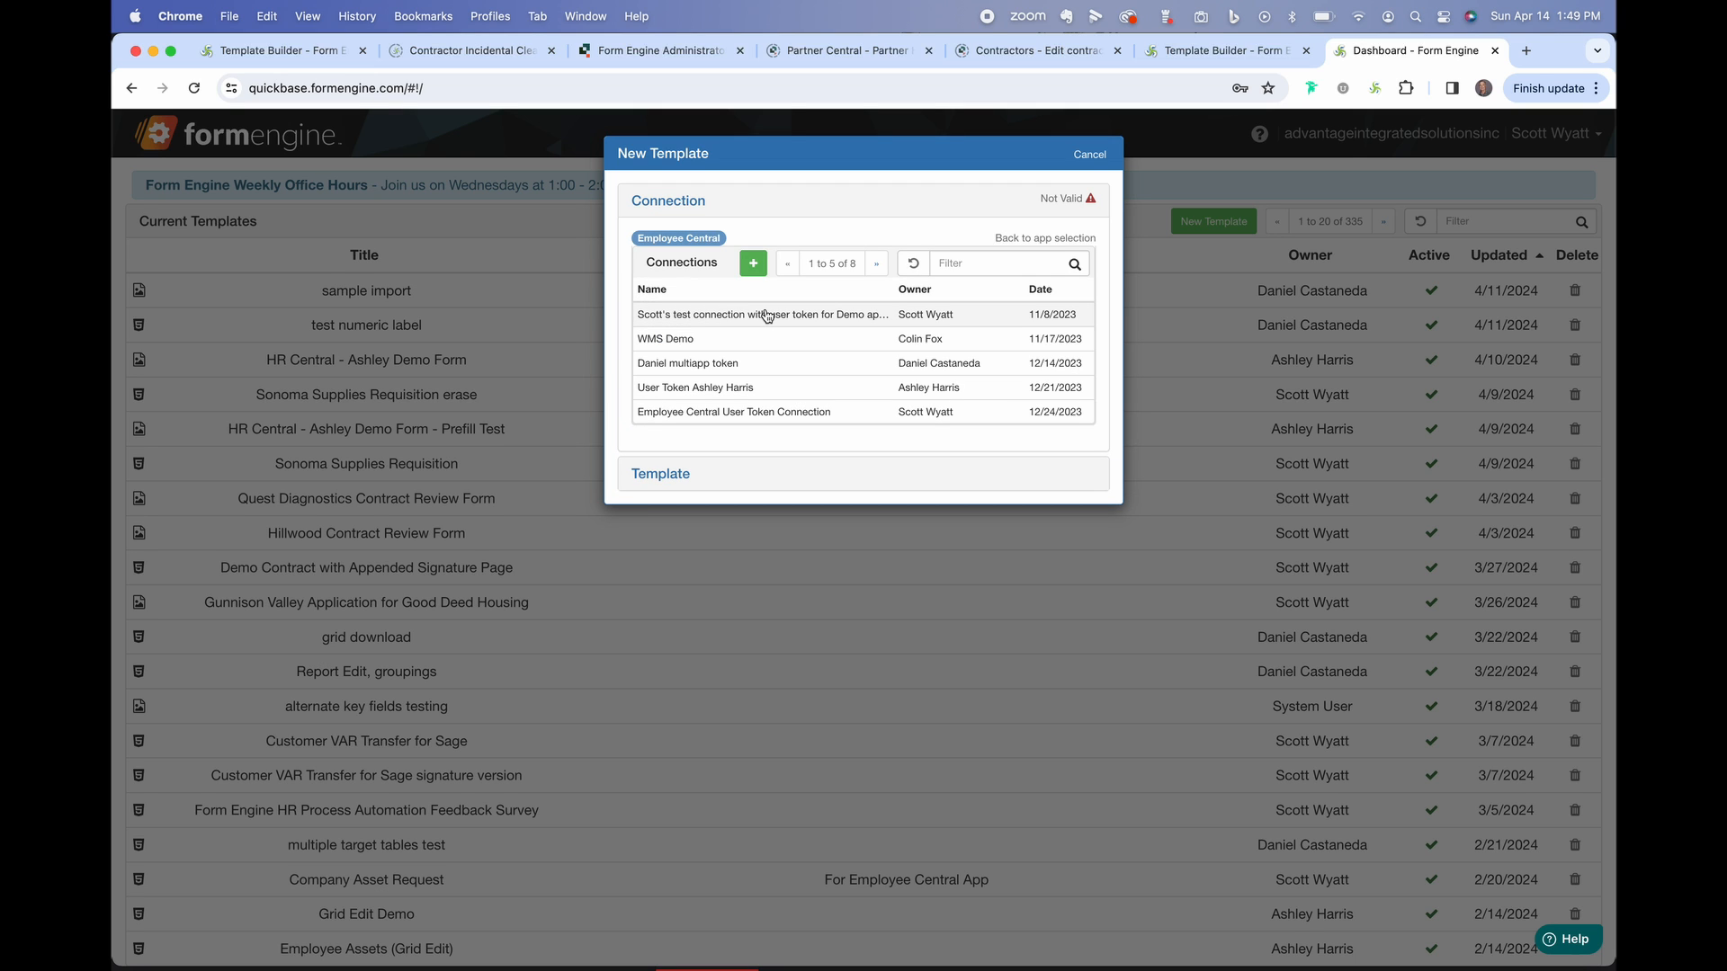
pyautogui.click(780, 413)
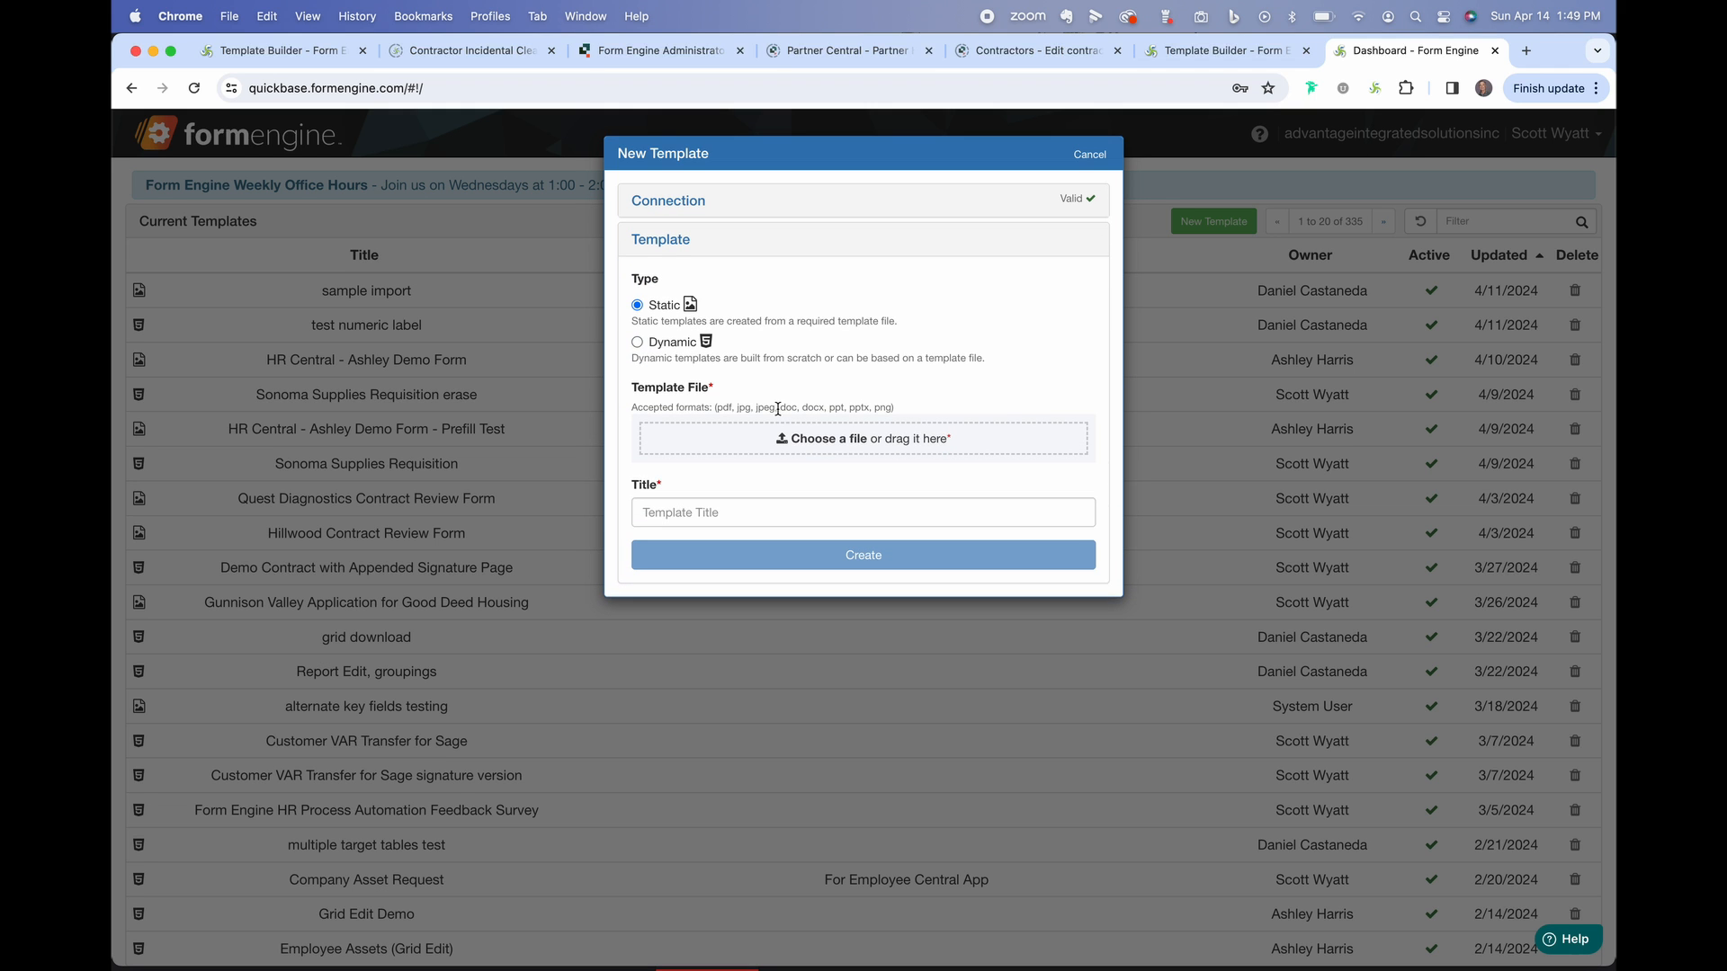
pyautogui.click(842, 447)
pyautogui.doubleClick(543, 387)
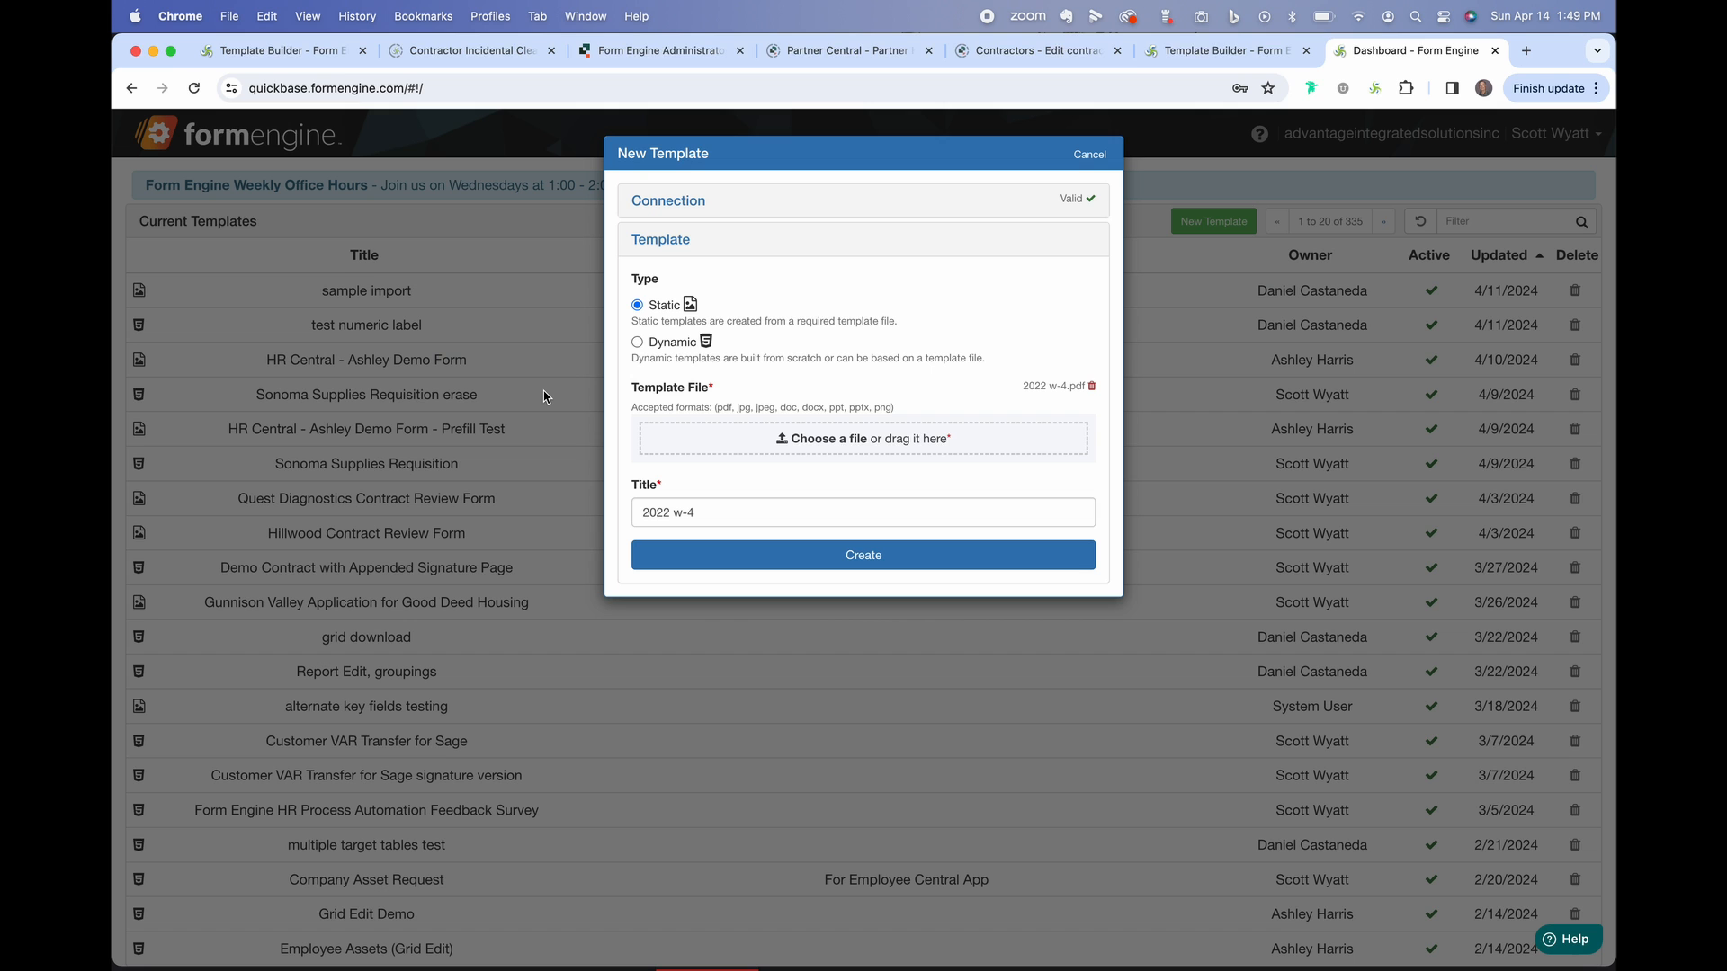
pyautogui.click(805, 556)
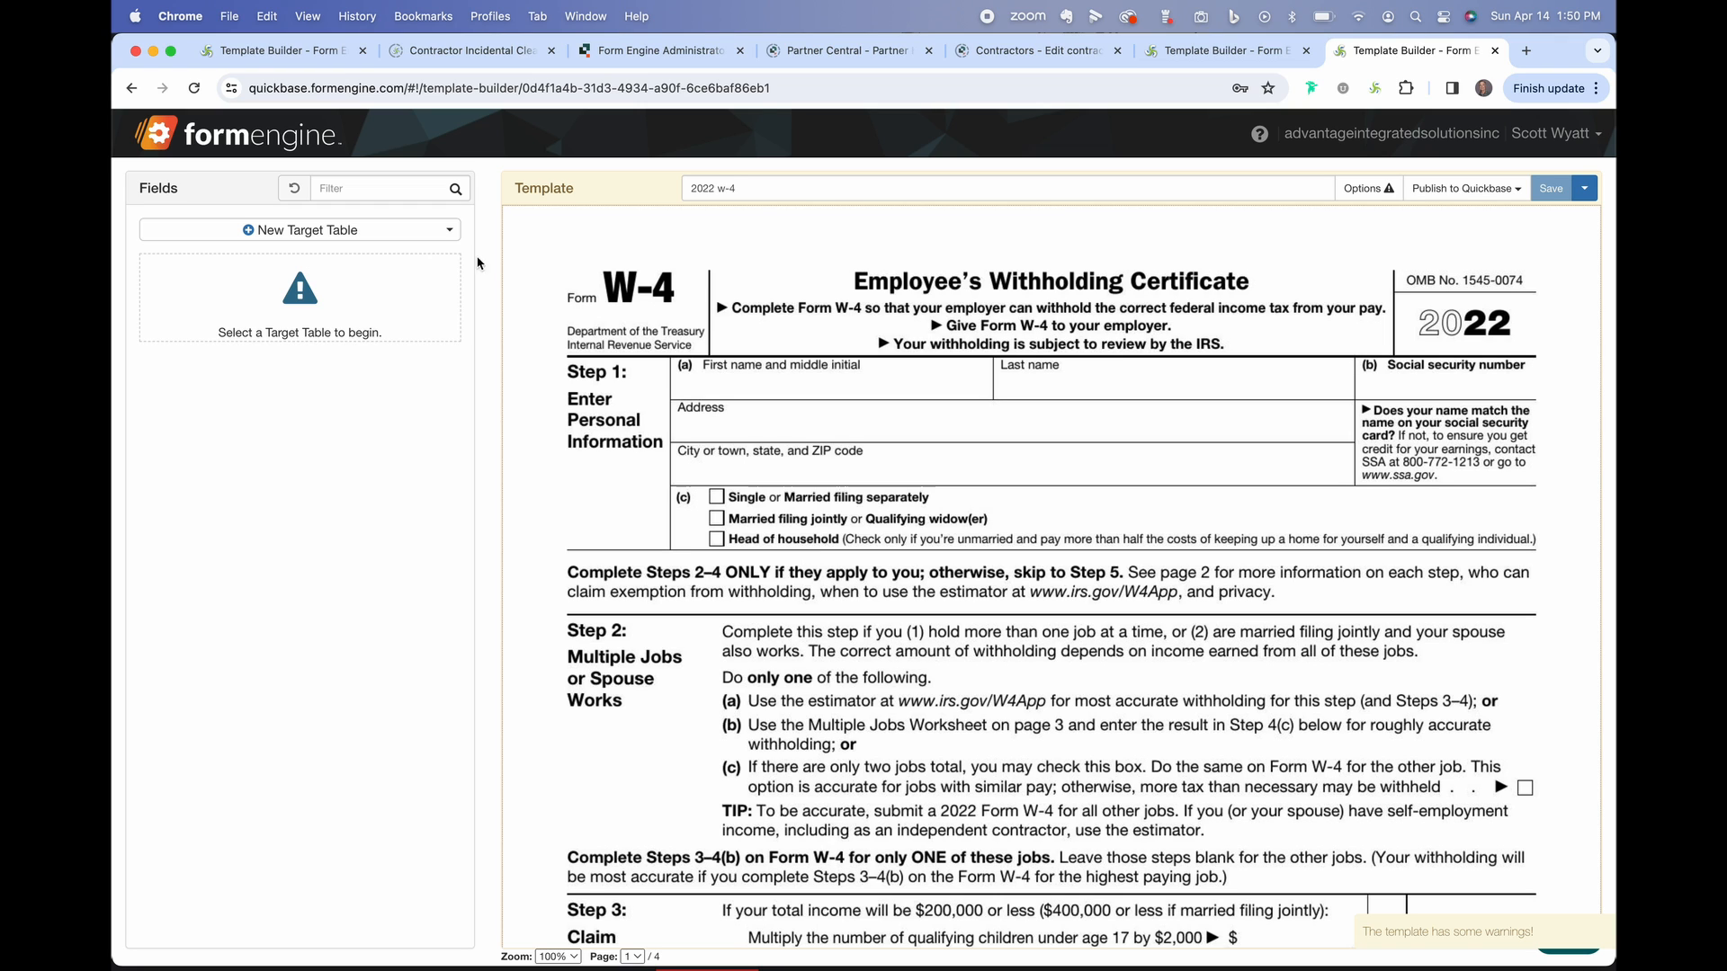
# Target the W-4 table and upload generated PDFs to the 2024 W-4 Attachment field.
pyautogui.click(450, 233)
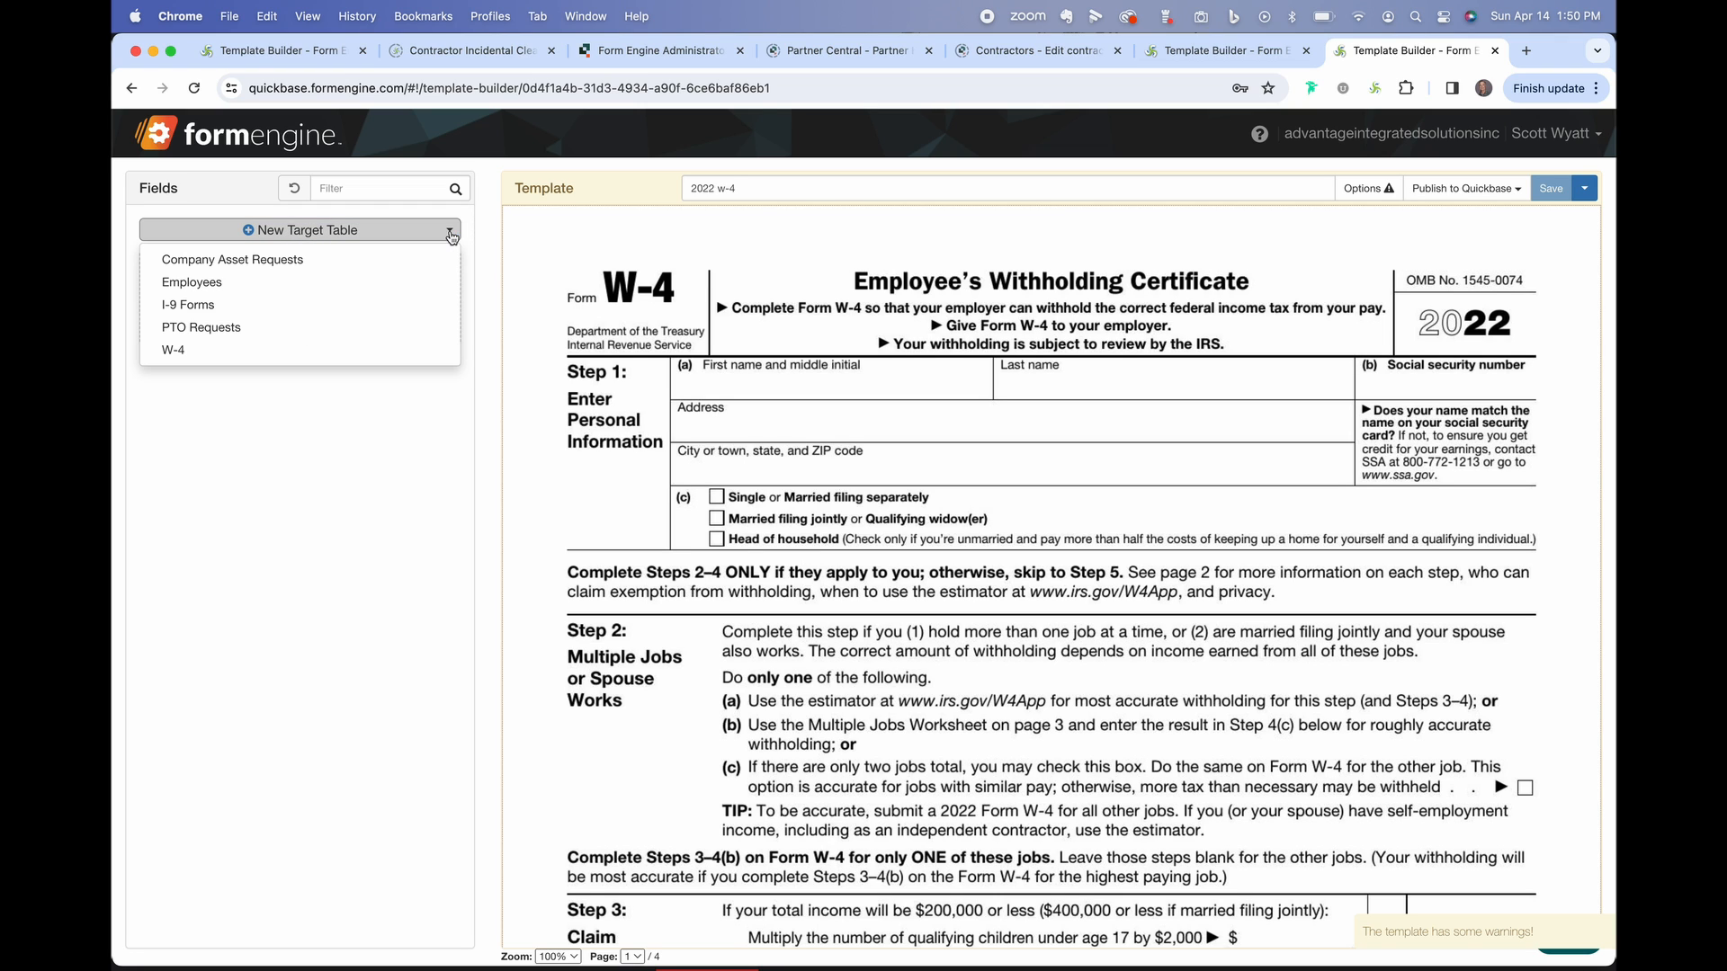
pyautogui.click(346, 358)
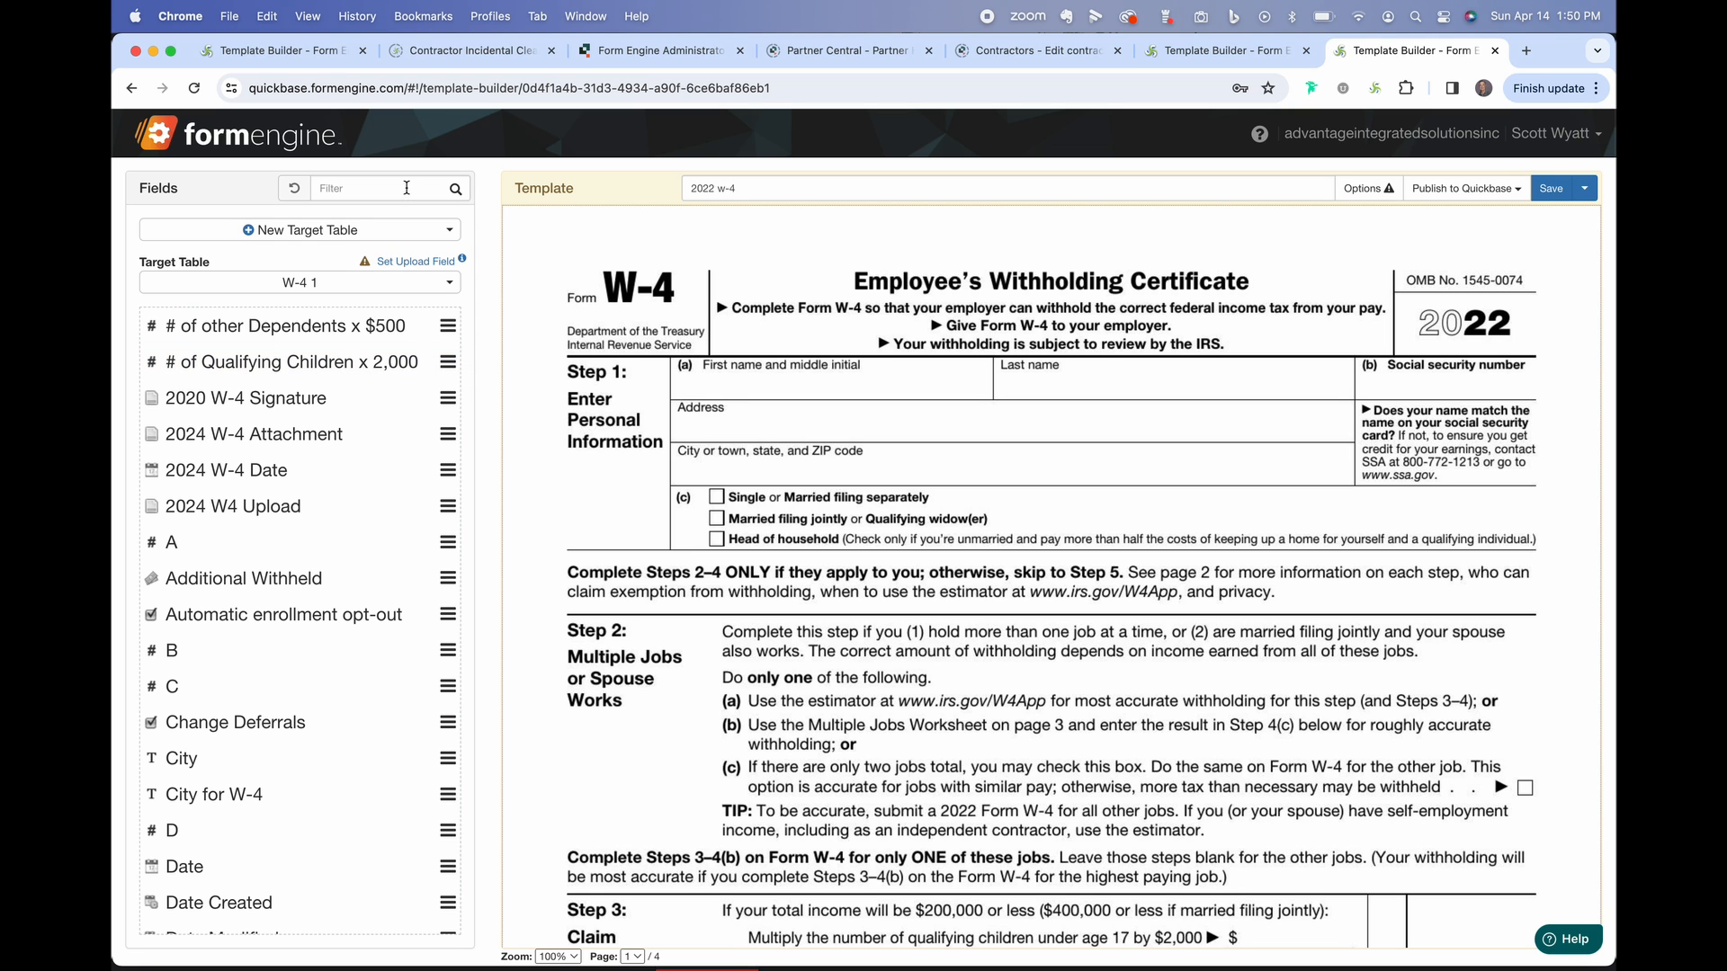
pyautogui.click(416, 262)
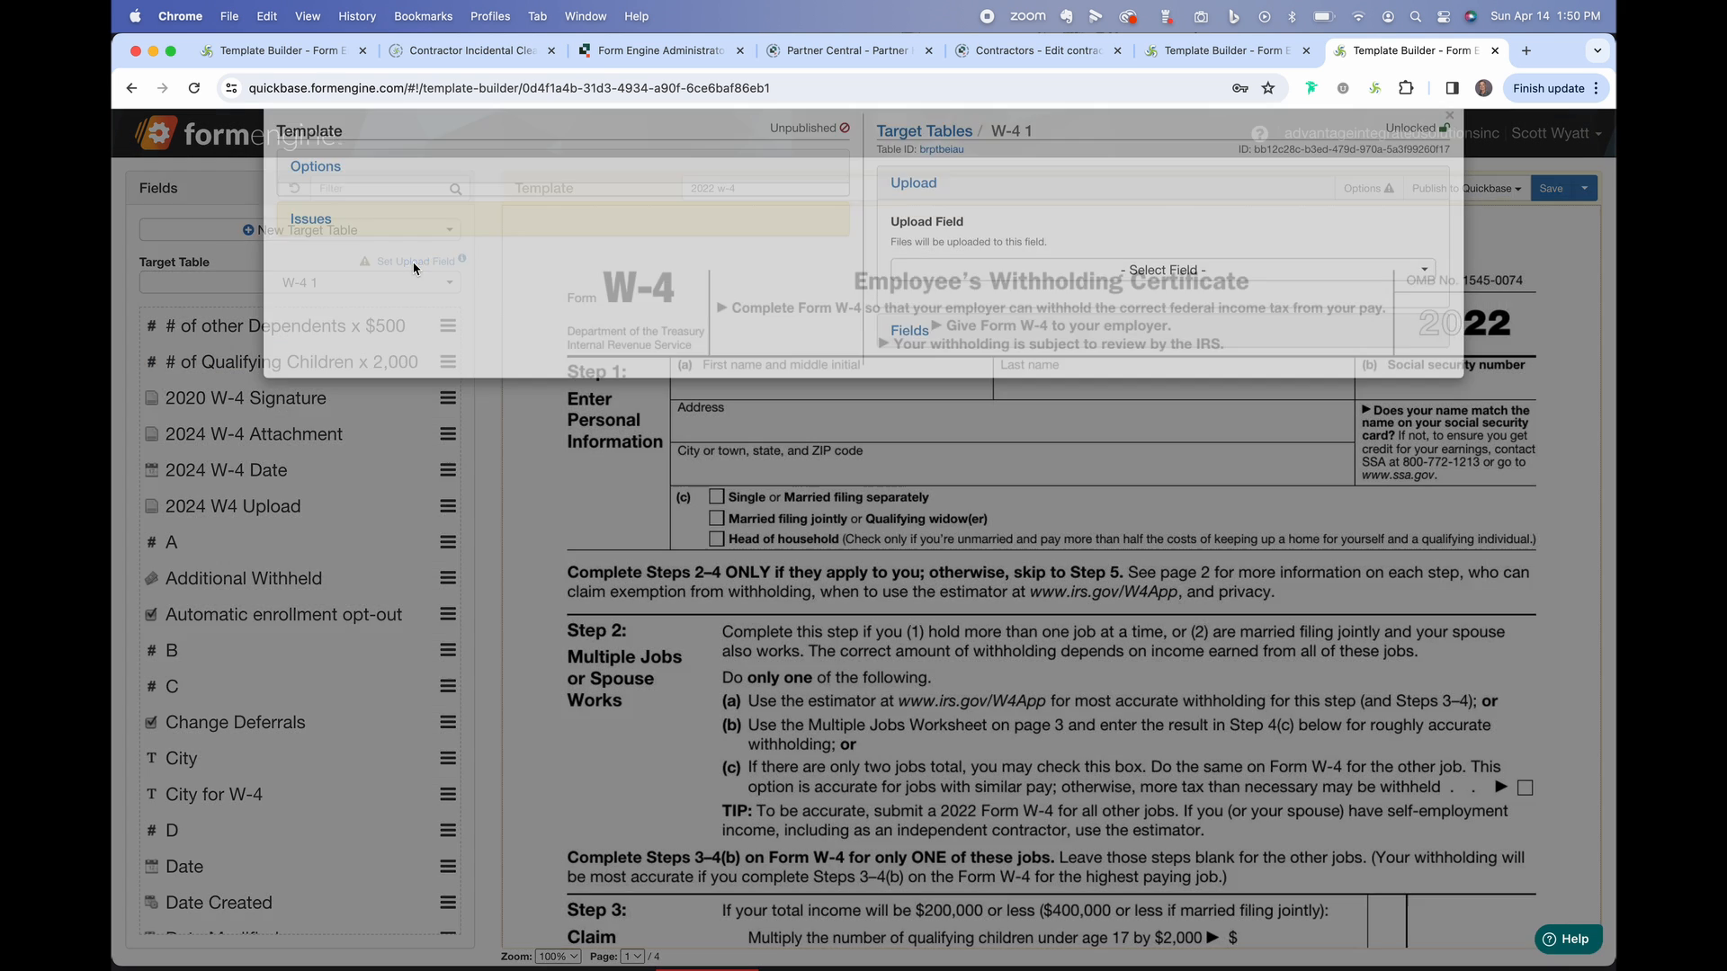
pyautogui.click(1207, 307)
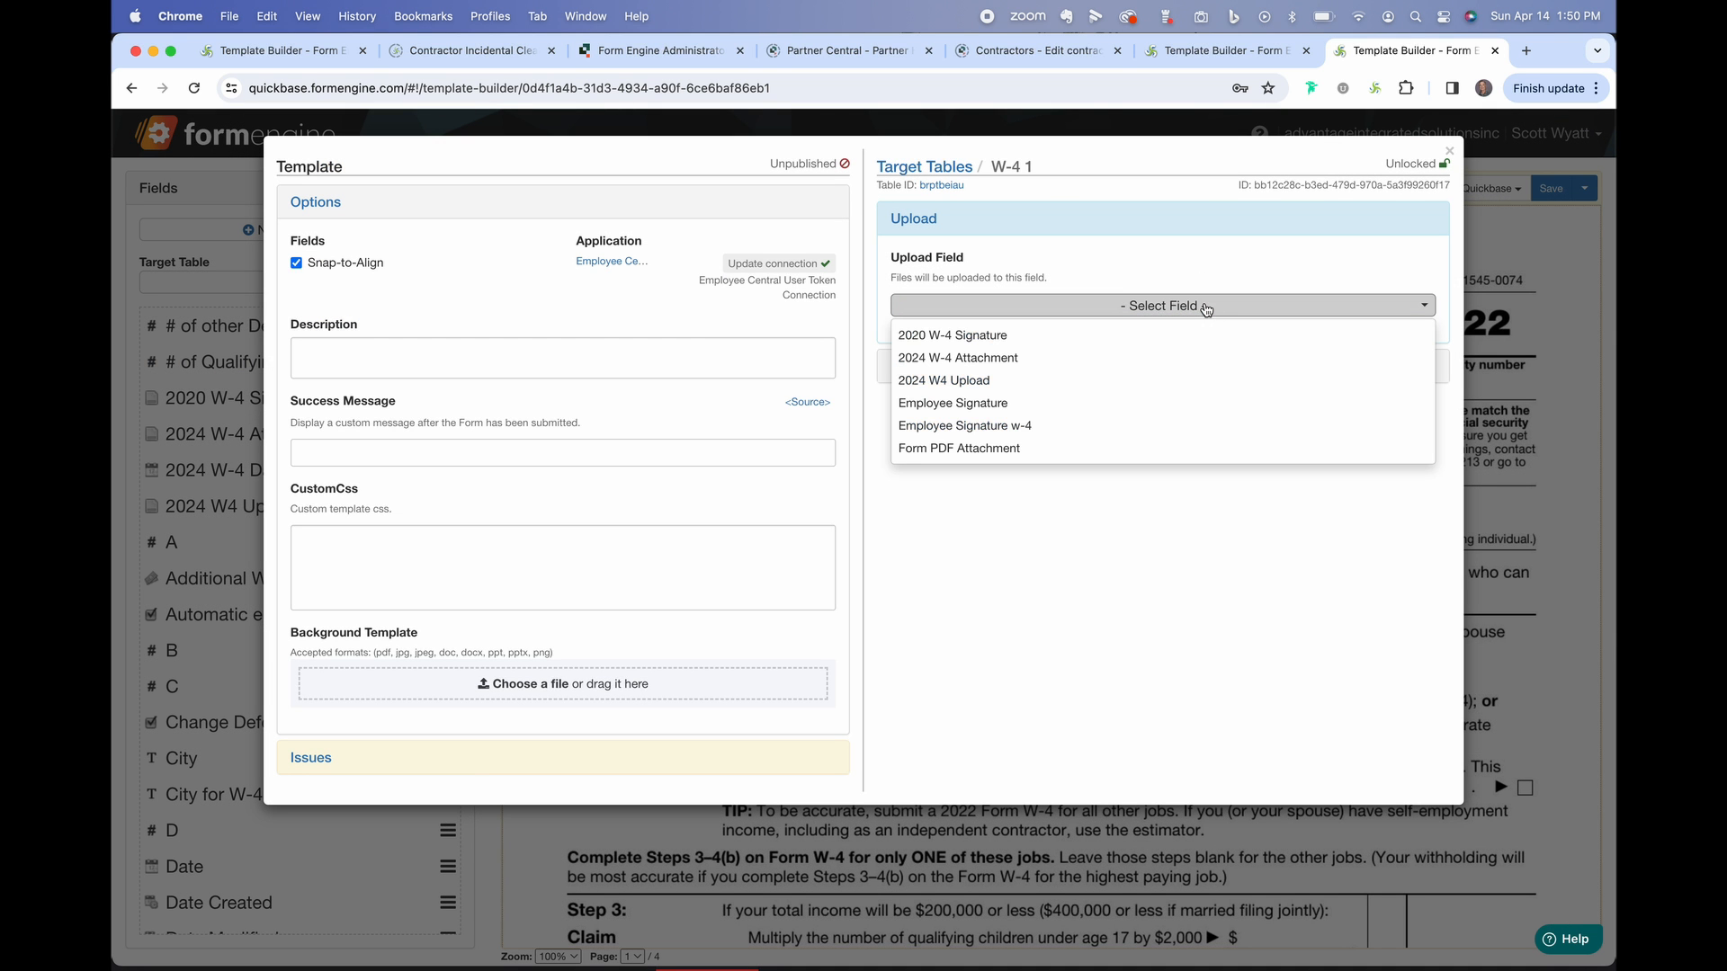
pyautogui.click(1150, 360)
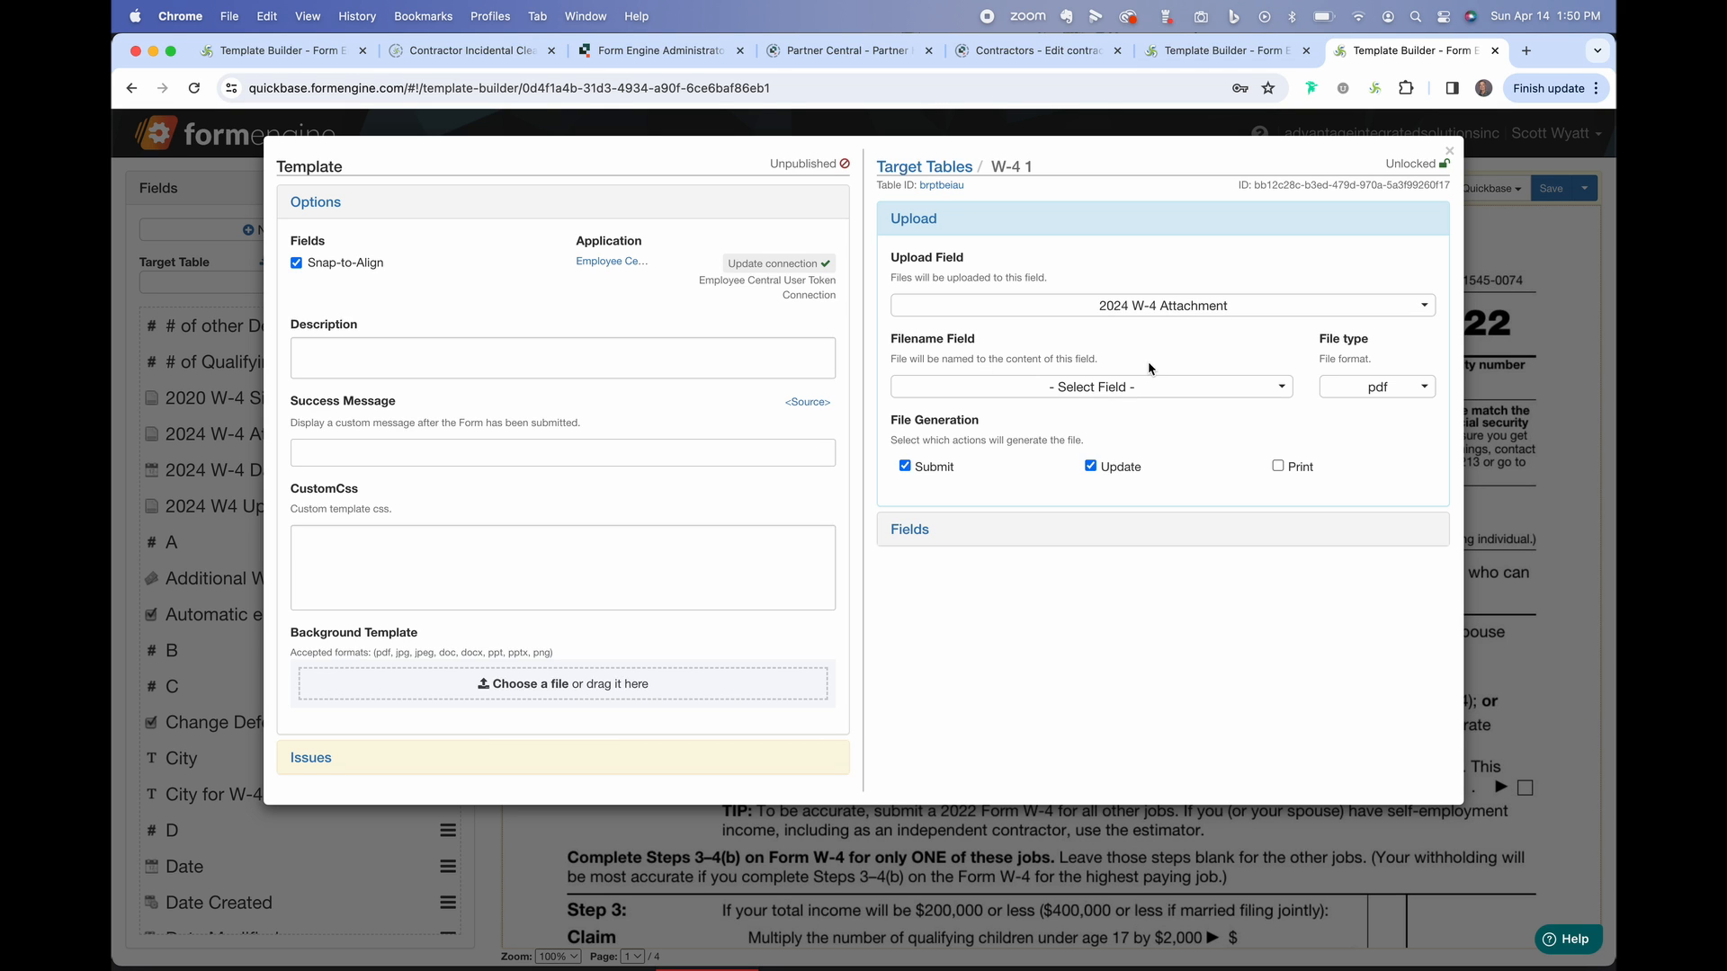
pyautogui.click(1449, 153)
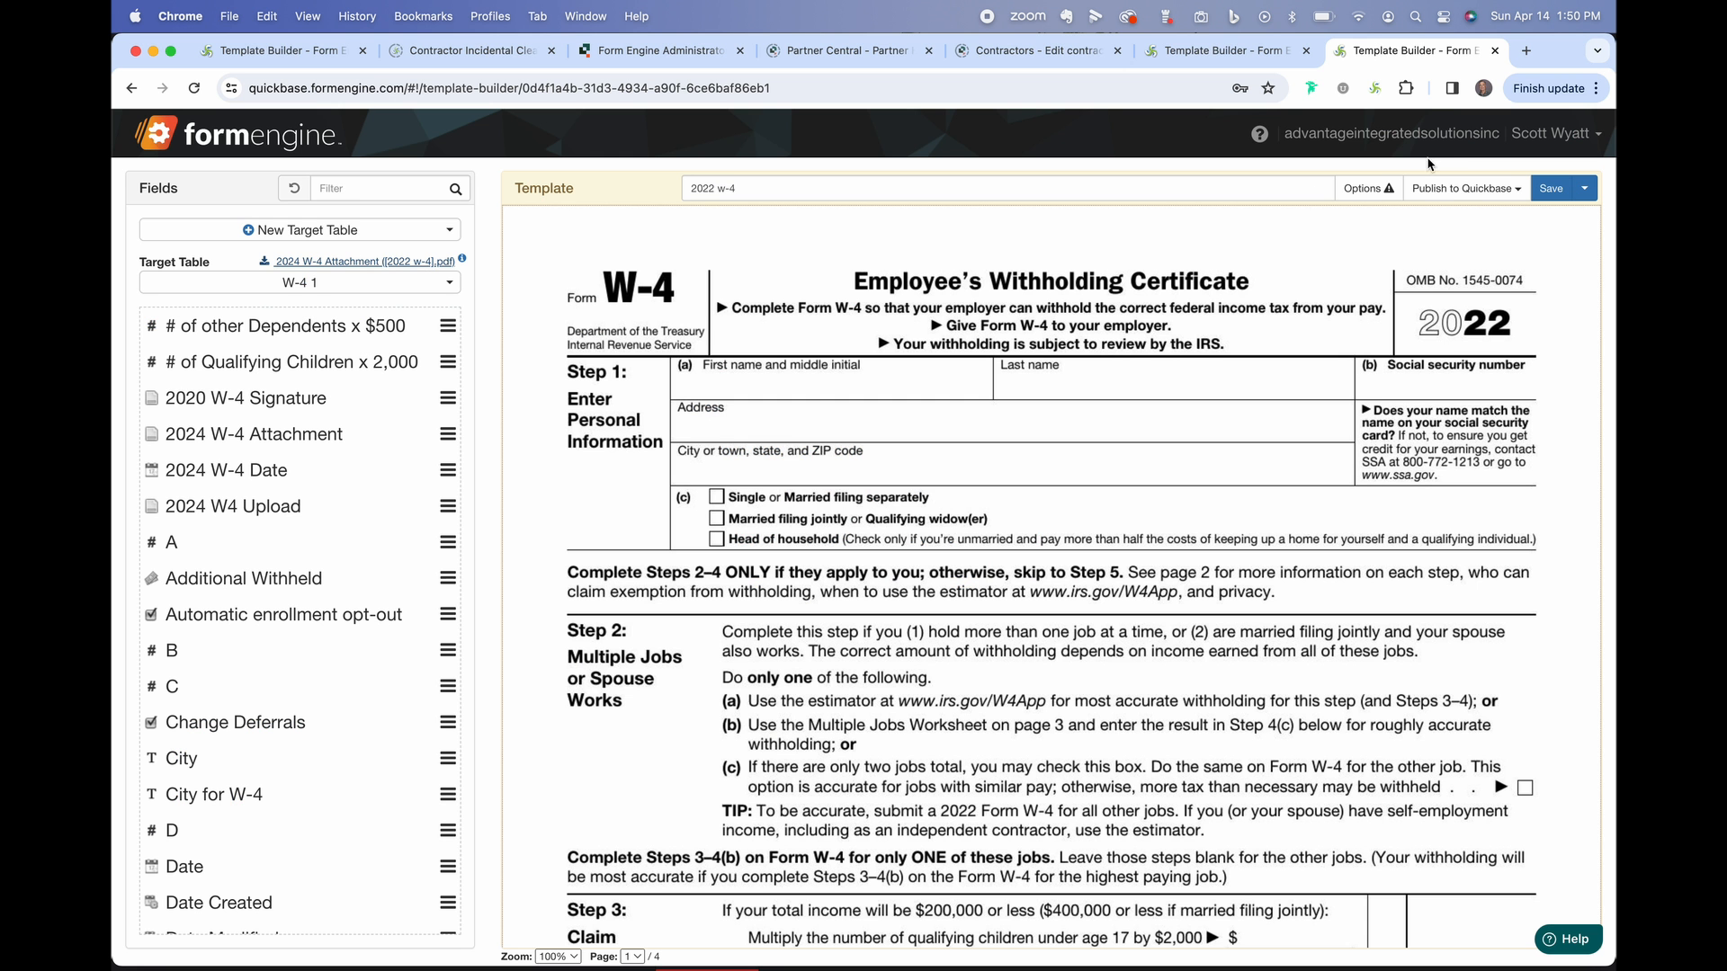
# Place First Name & Initial and a widened Last Name_W-4 into the Step 1 name boxes.
pyautogui.click(386, 191)
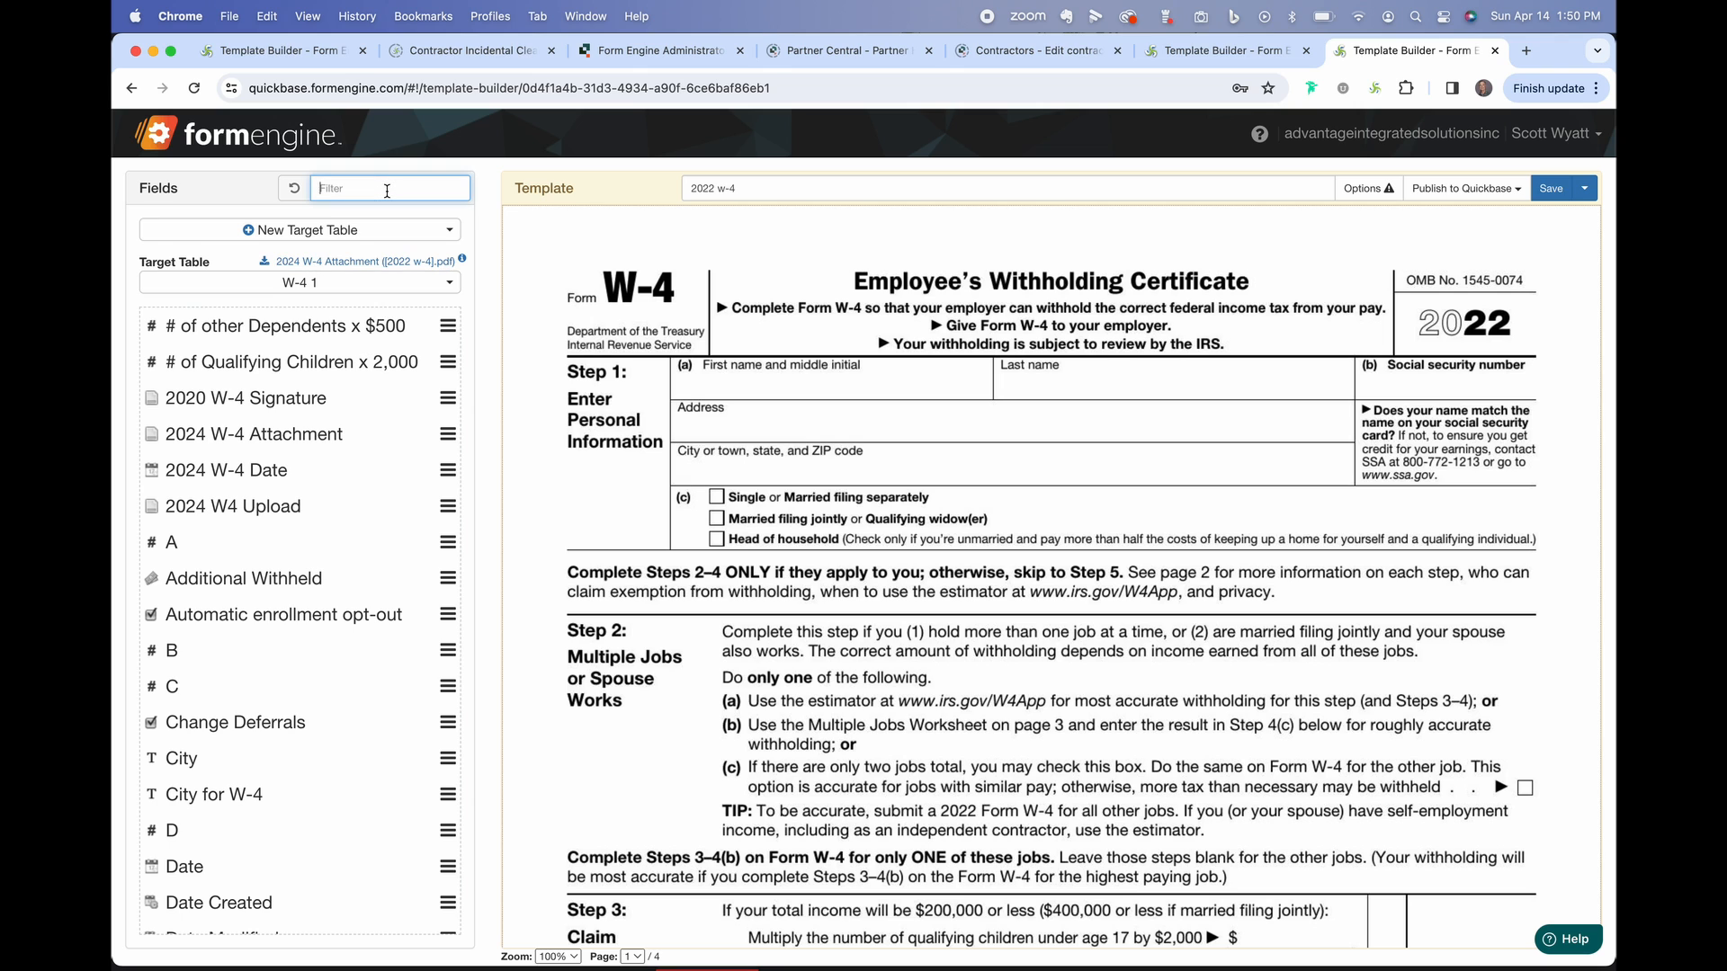
pyautogui.write('name')
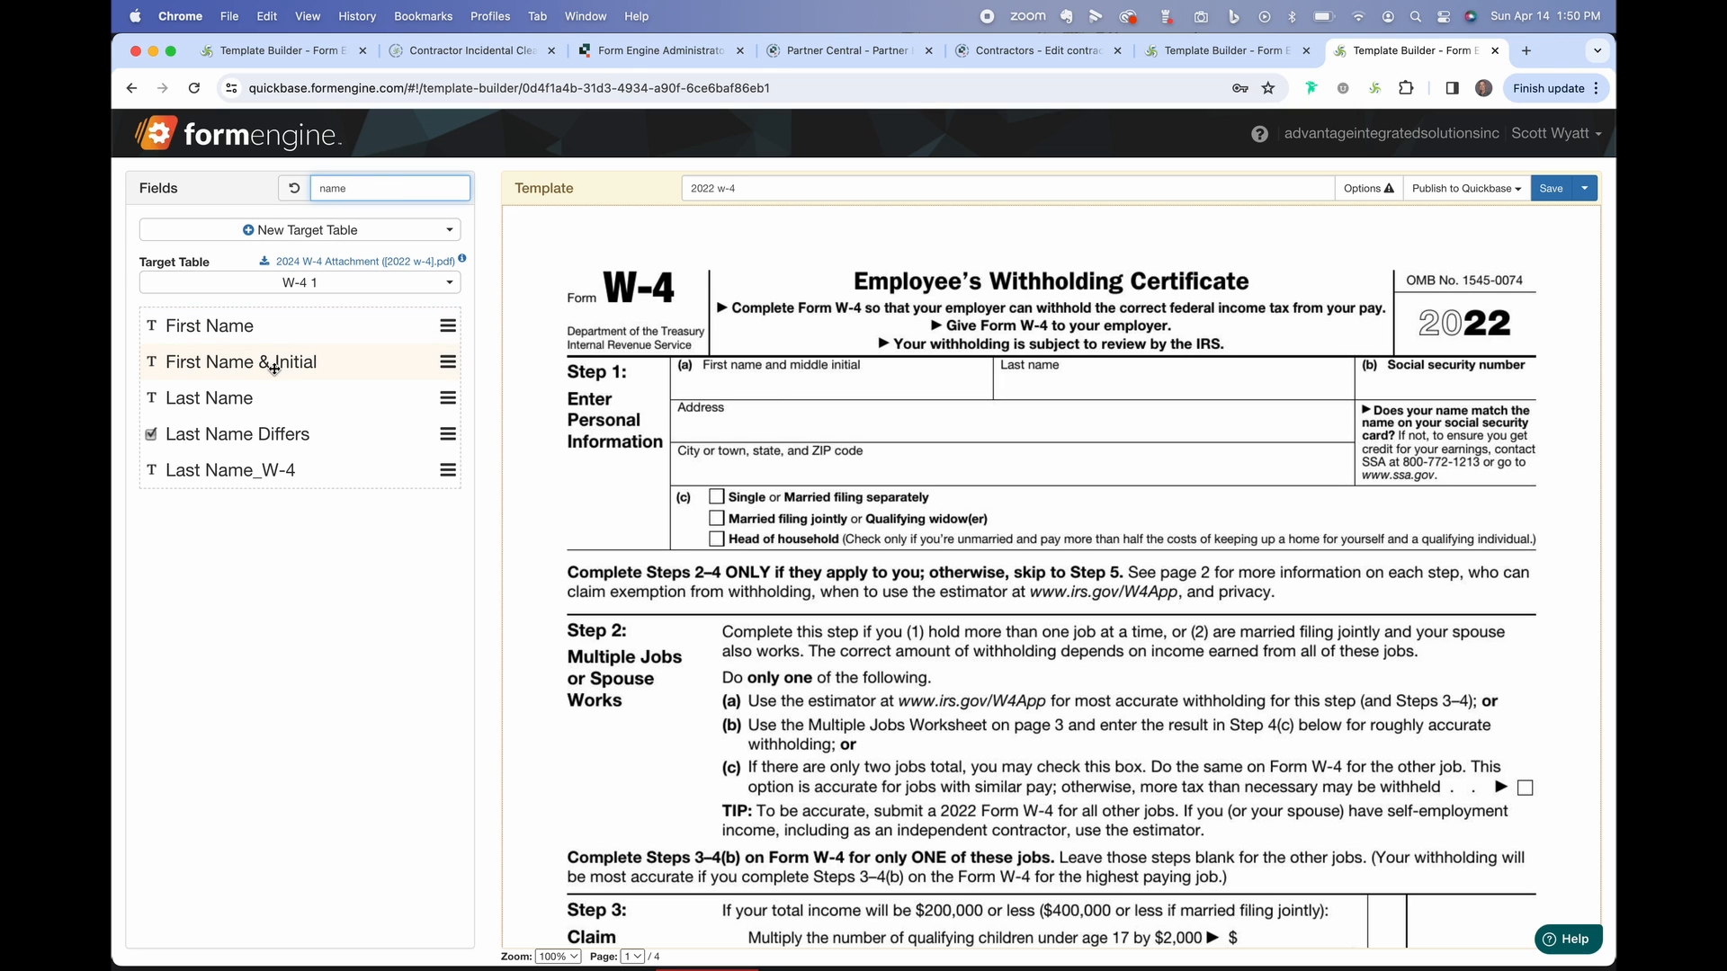
pyautogui.moveTo(280, 357); pyautogui.dragTo(915, 370)
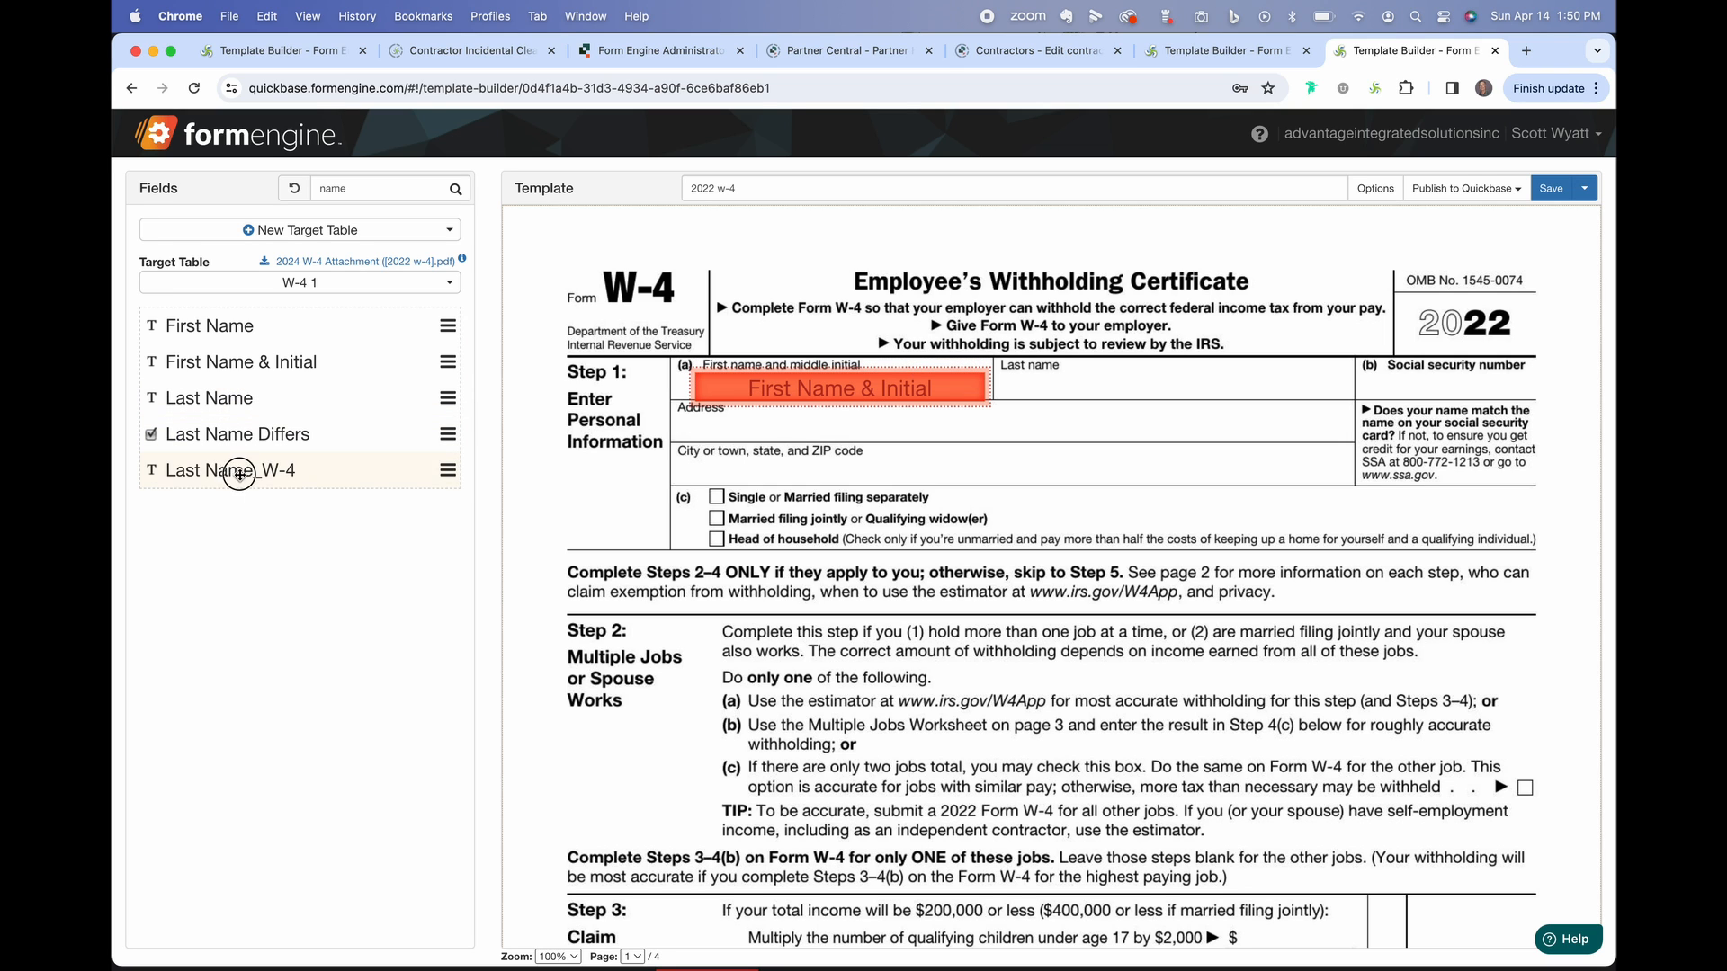
pyautogui.moveTo(232, 470); pyautogui.dragTo(1102, 394)
pyautogui.click(1103, 394)
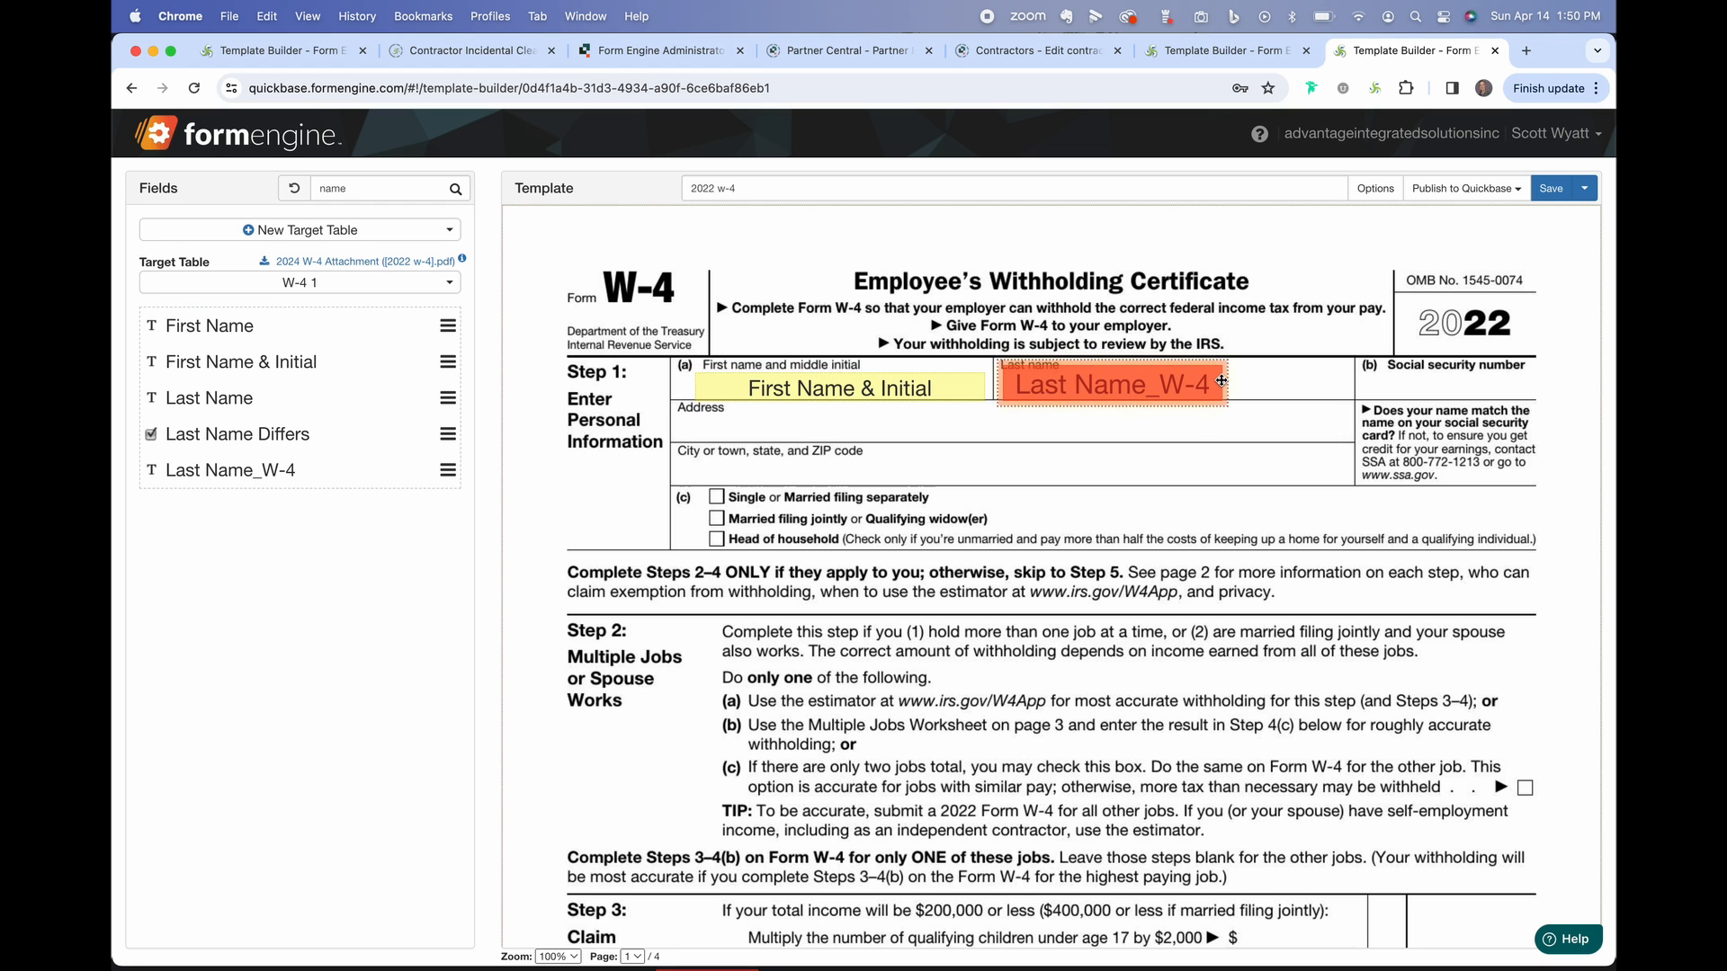
pyautogui.moveTo(1225, 380); pyautogui.dragTo(1281, 371)
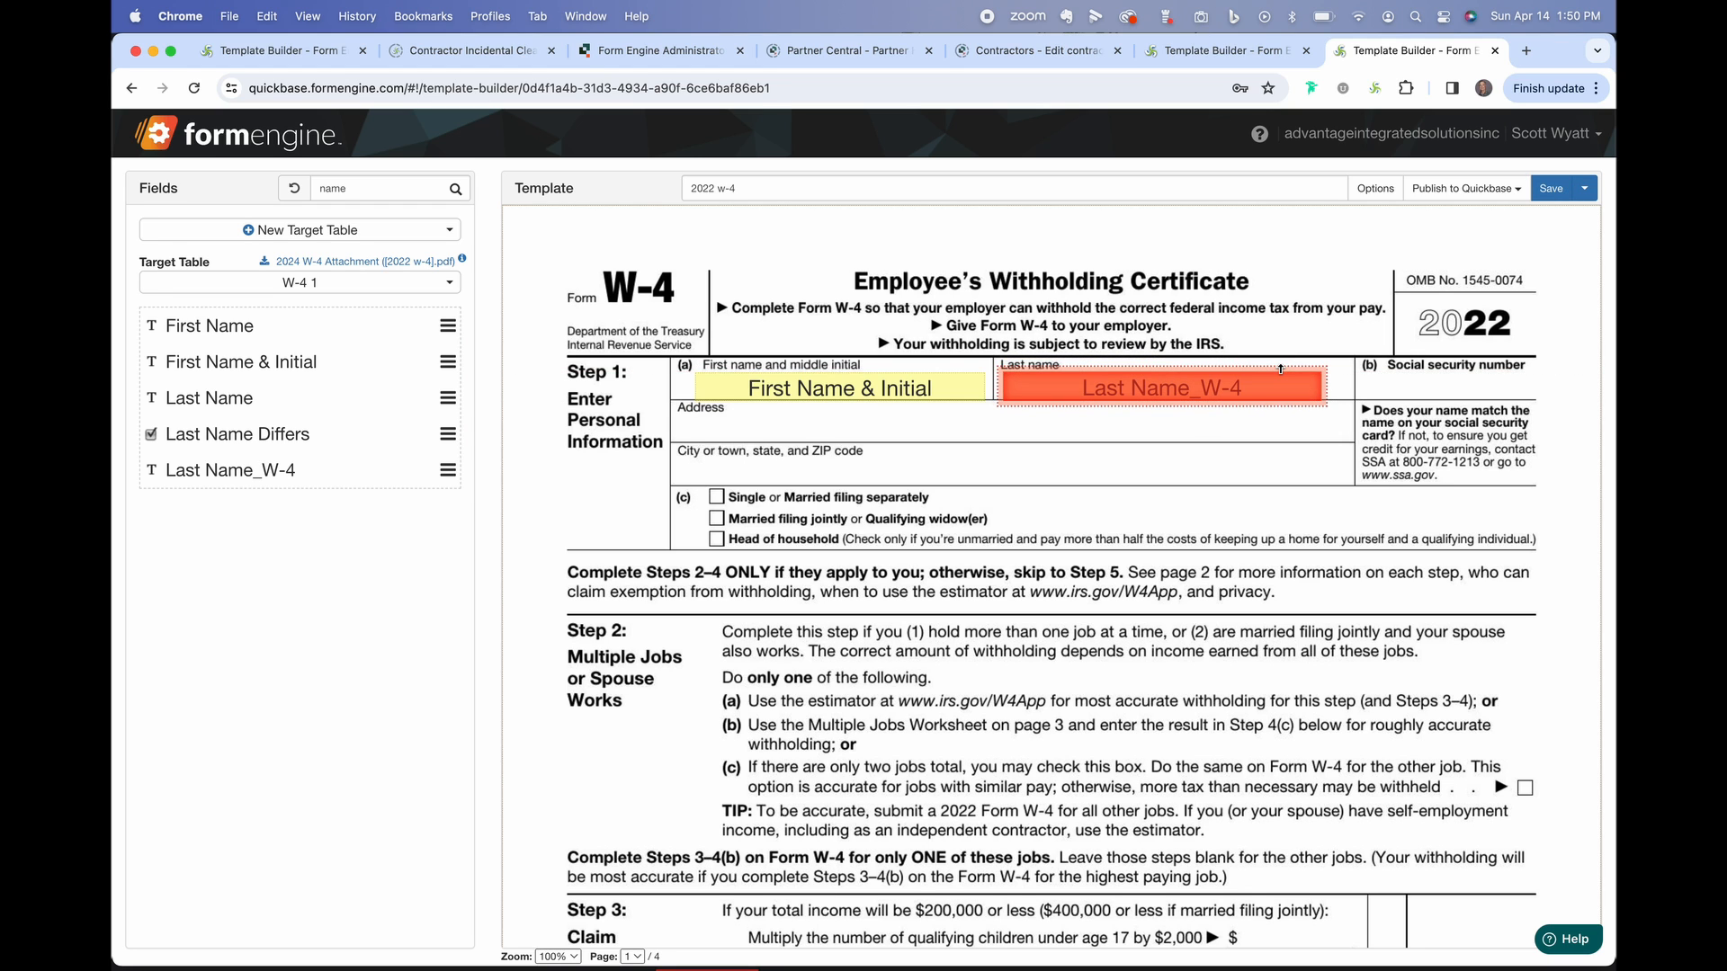
# Search 'stat' and place Marital Status beside the filing-status options.
pyautogui.click(396, 191)
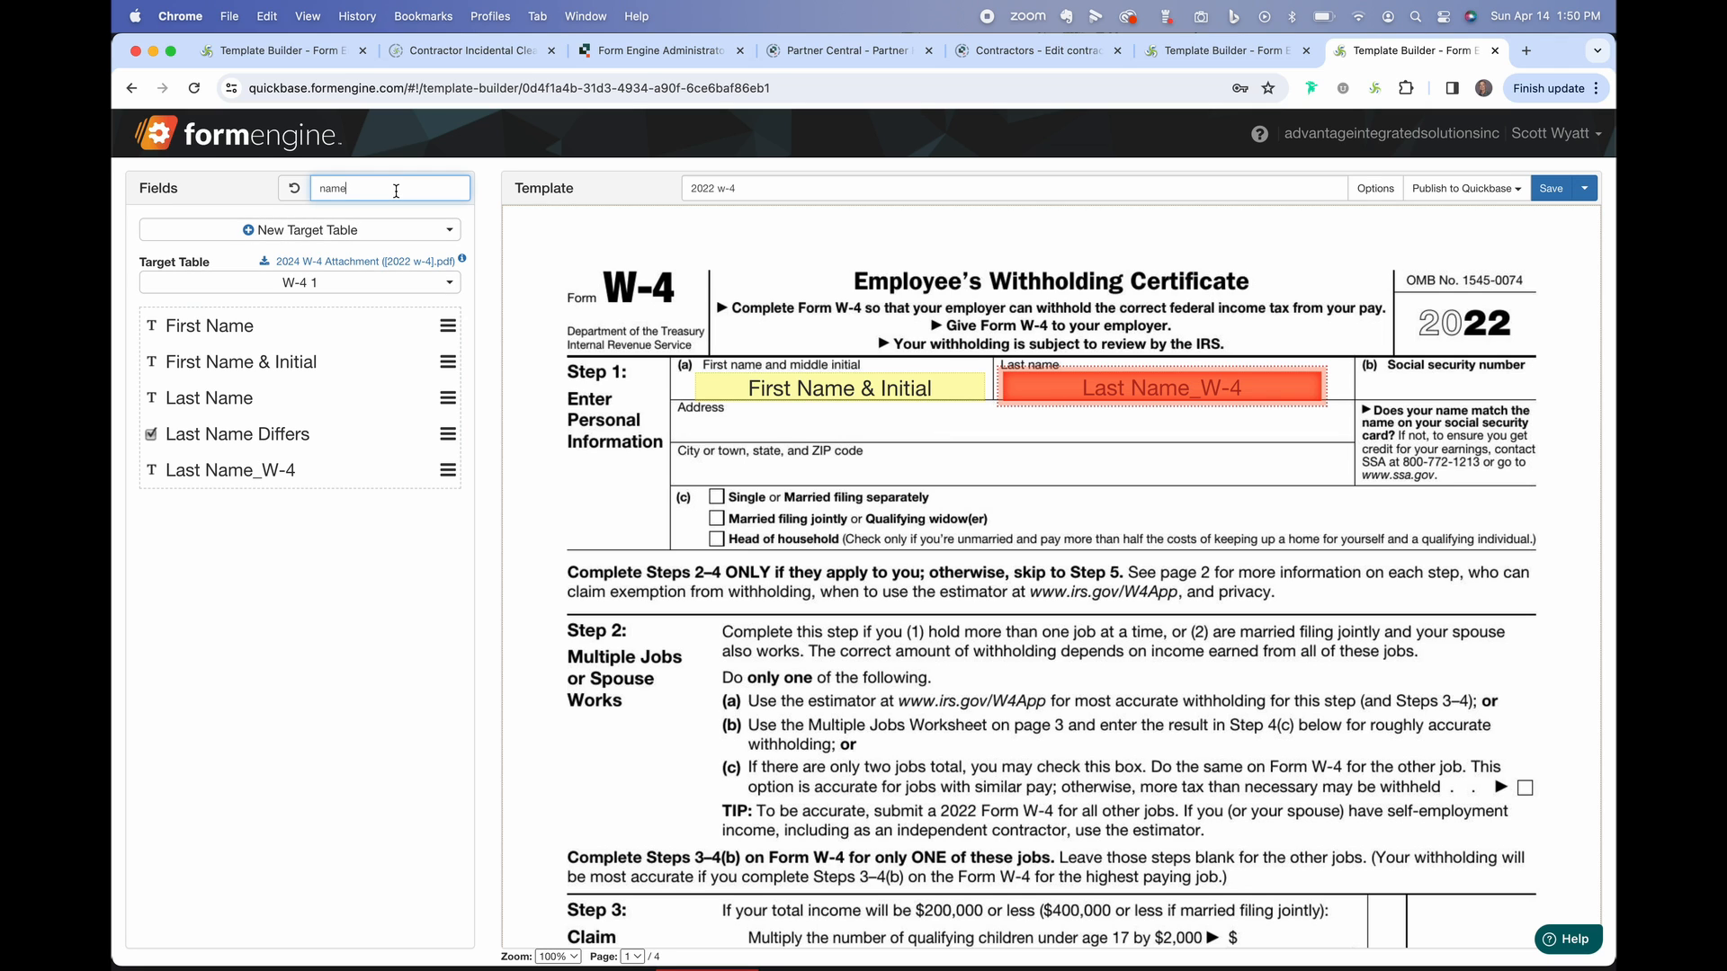
pyautogui.press('BackSpace')
pyautogui.press('BackSpace')
pyautogui.press('BackSpace')
pyautogui.press('BackSpace')
pyautogui.write('stat')
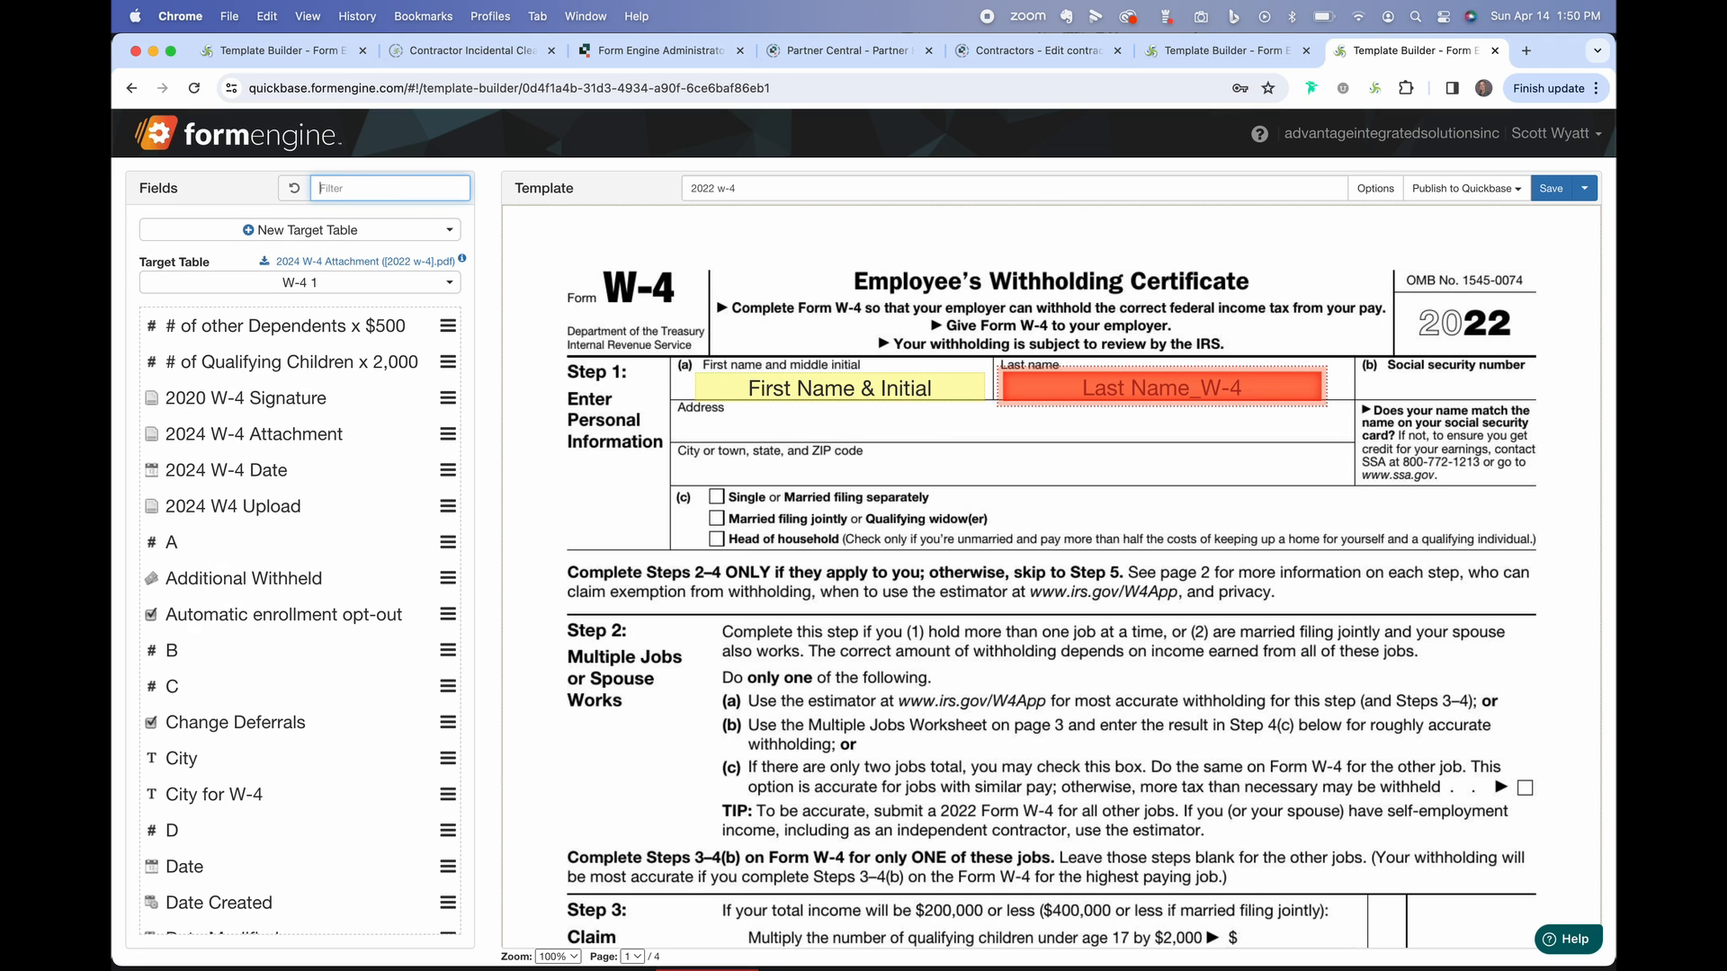
pyautogui.moveTo(221, 326); pyautogui.dragTo(1216, 486)
# Display Marital Status as radio options positioned over the filing-status checkboxes.
pyautogui.click(1214, 489)
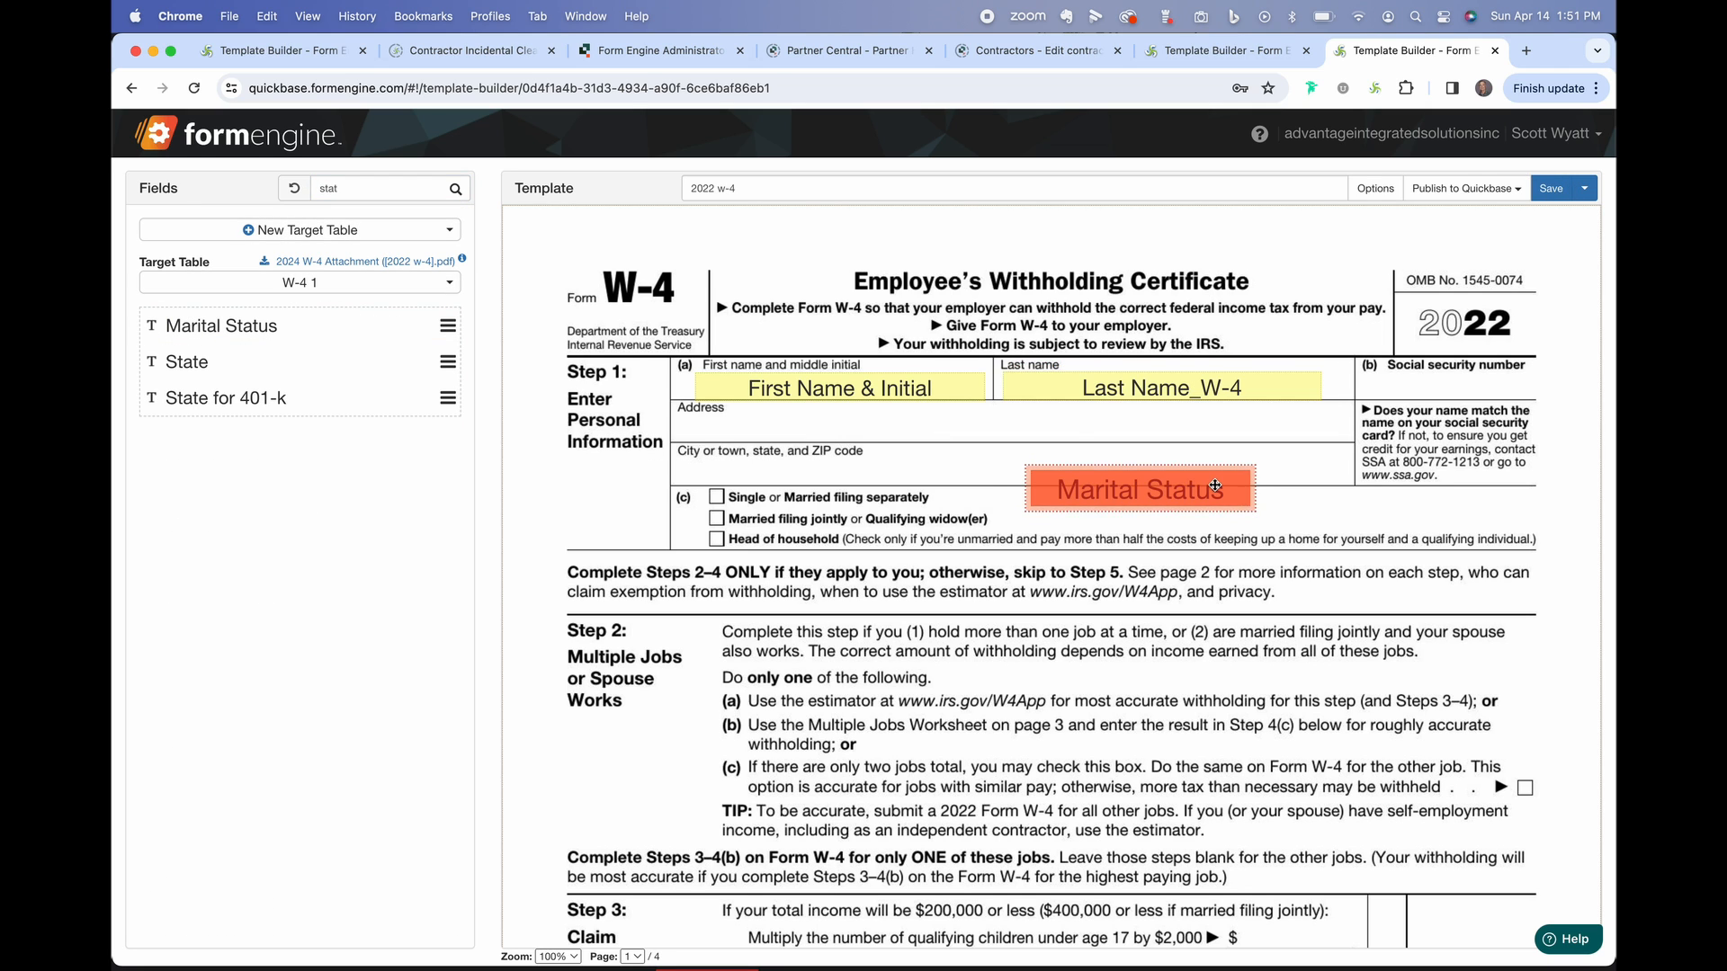
pyautogui.doubleClick(1191, 487)
pyautogui.click(602, 319)
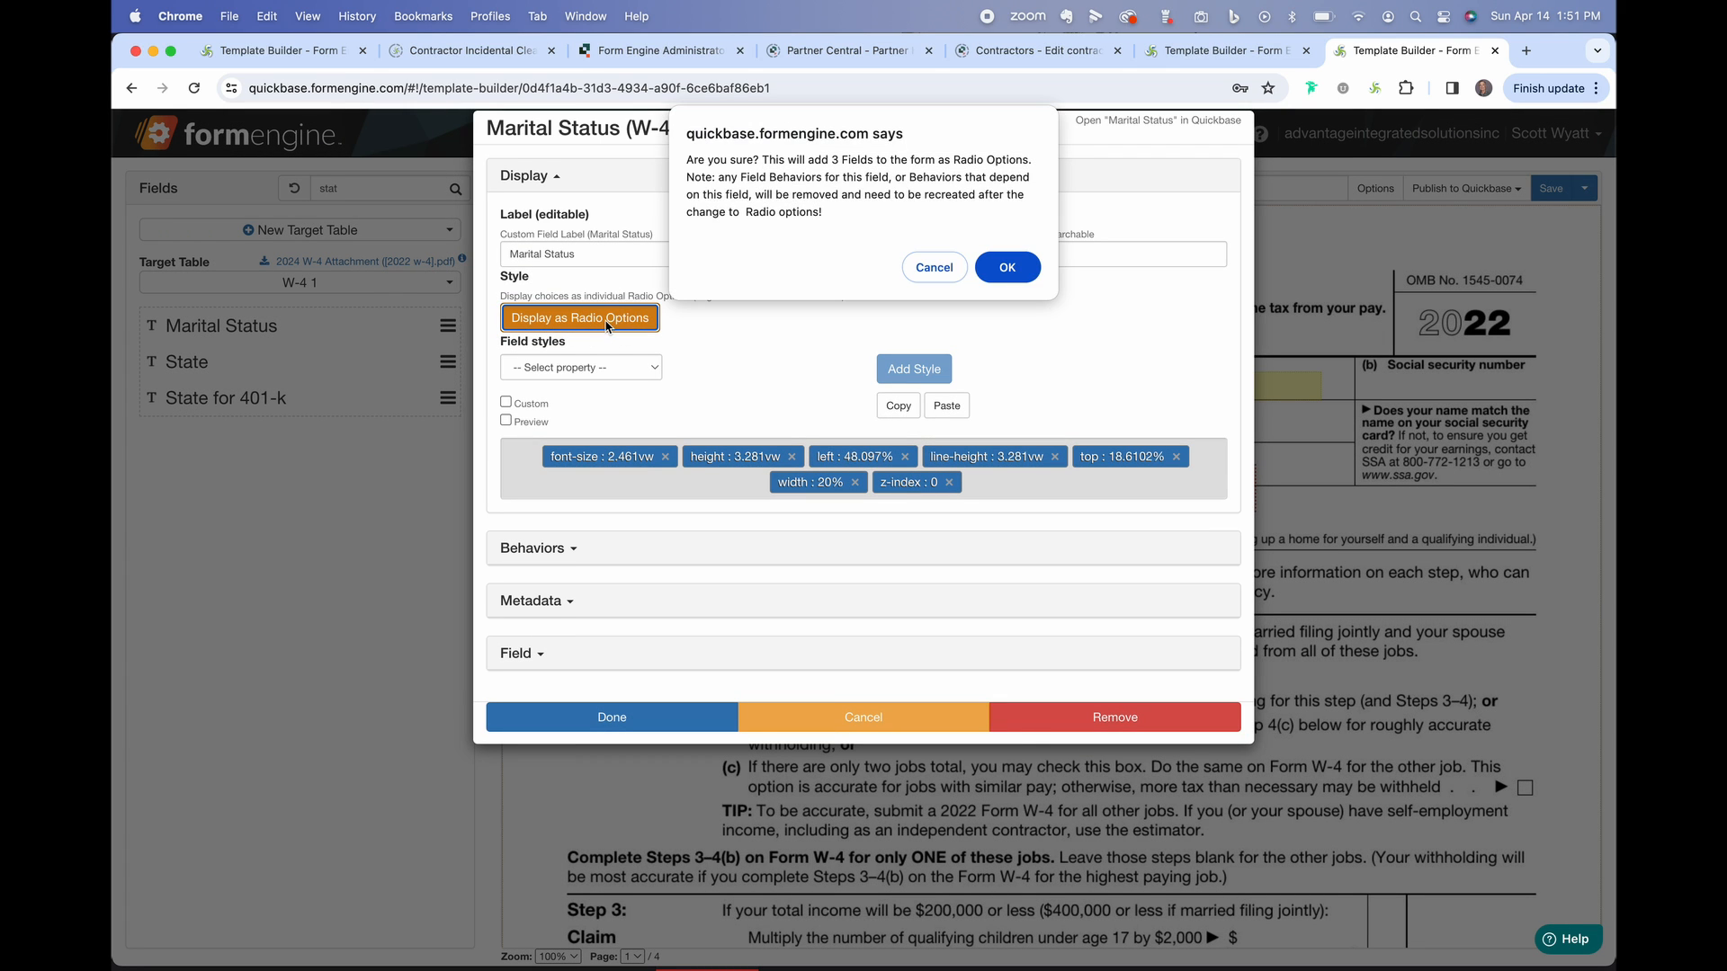
pyautogui.click(1007, 273)
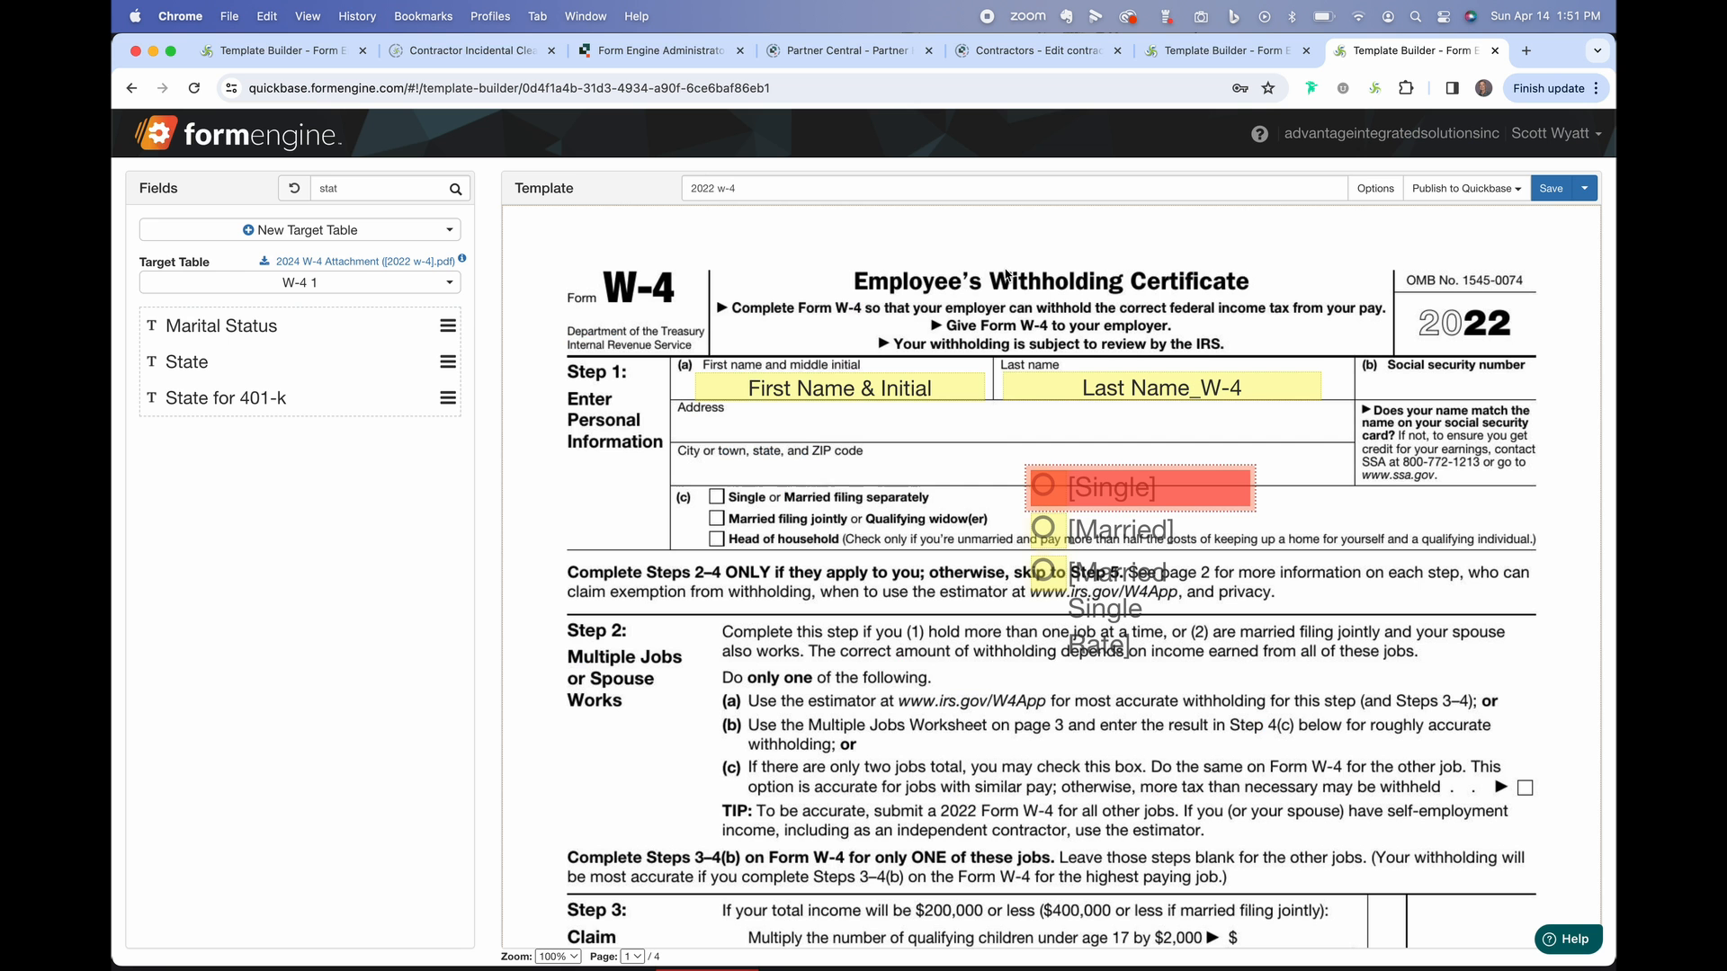
pyautogui.moveTo(1051, 505); pyautogui.dragTo(725, 520)
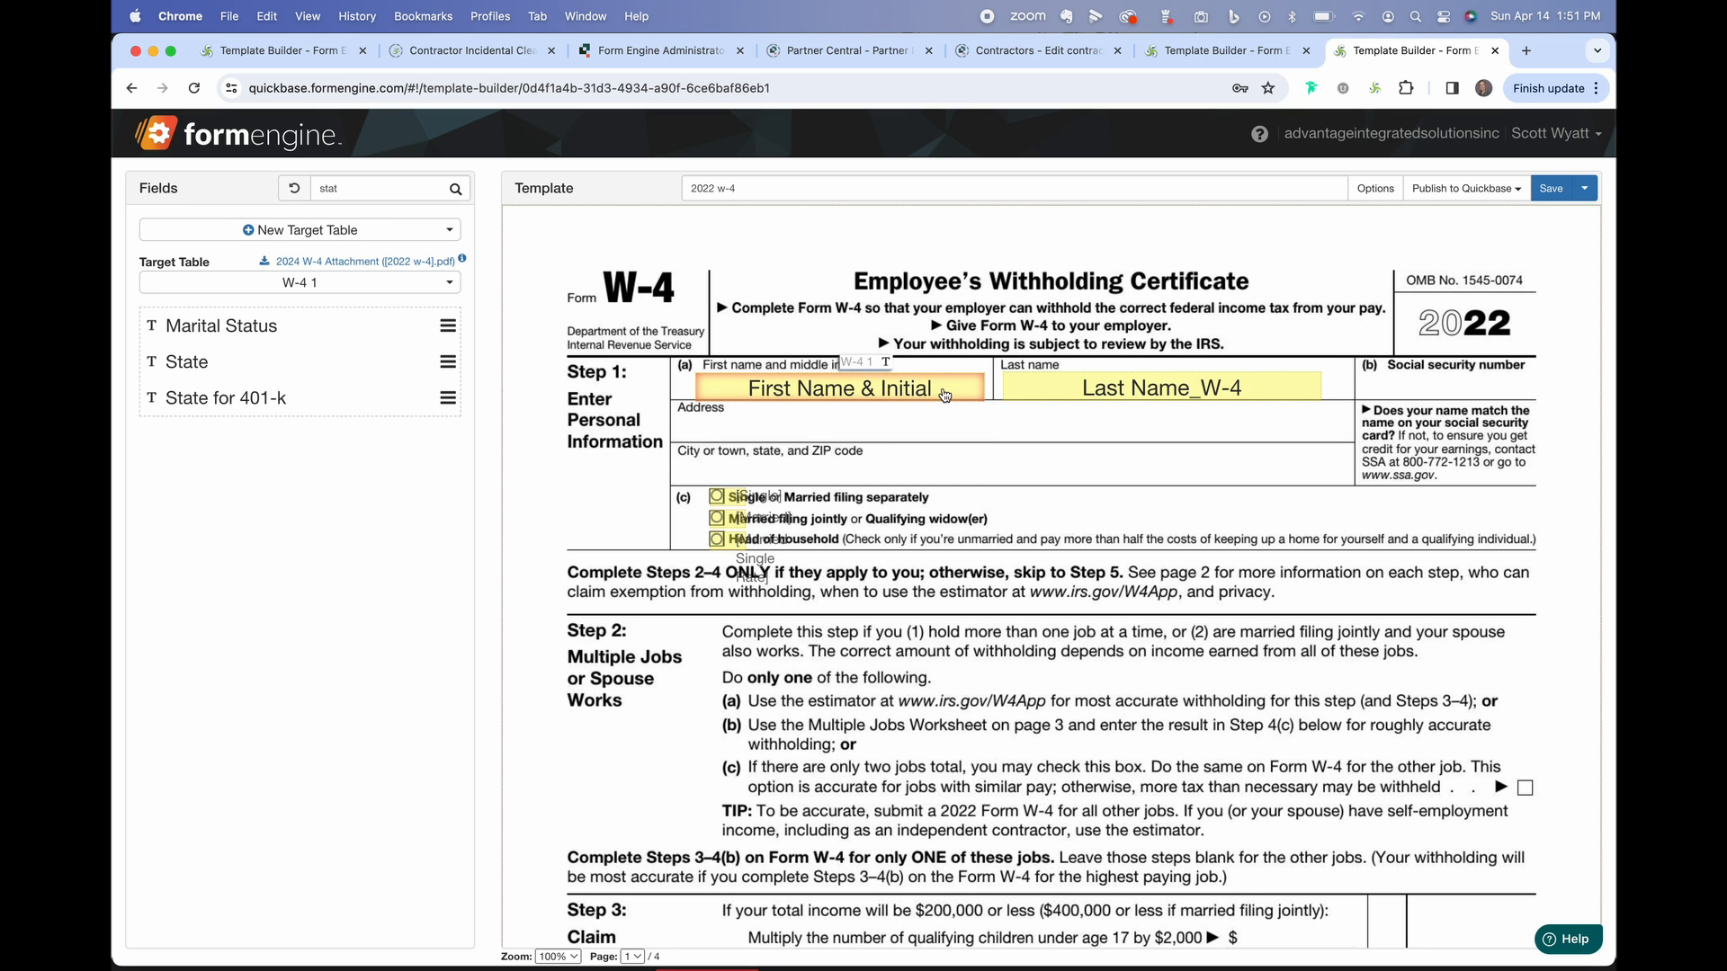
pyautogui.doubleClick(944, 395)
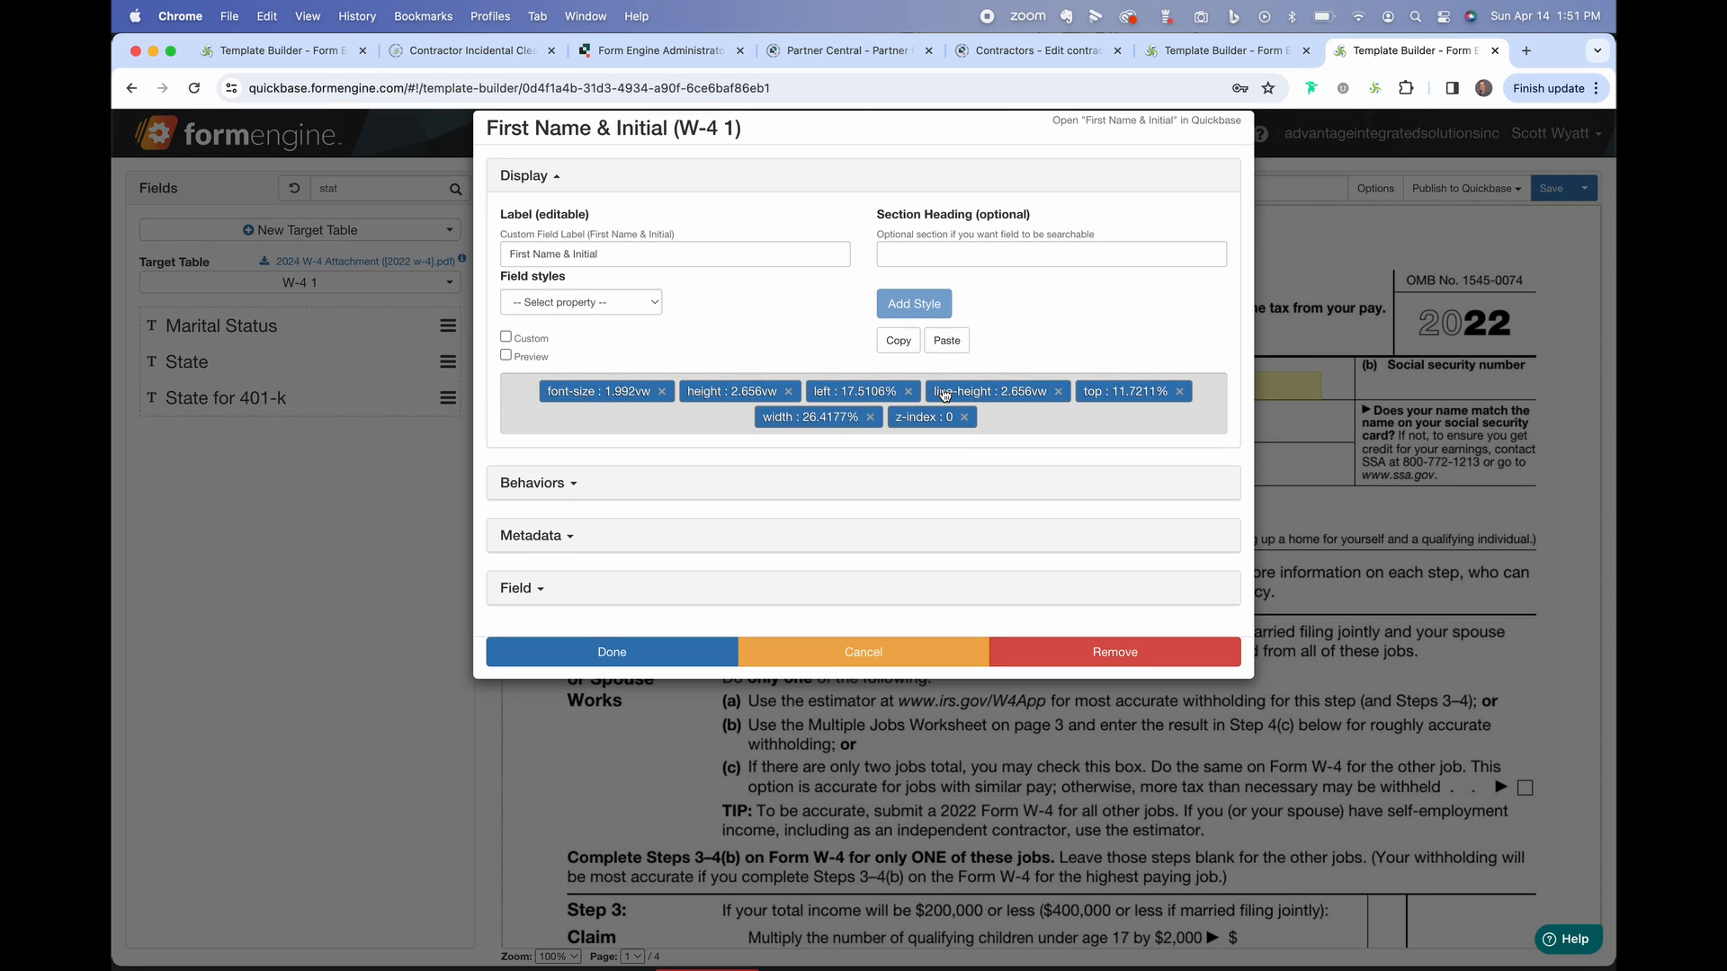
# Look at First Name & Initial's behaviors and close its settings without adding one.
pyautogui.click(573, 487)
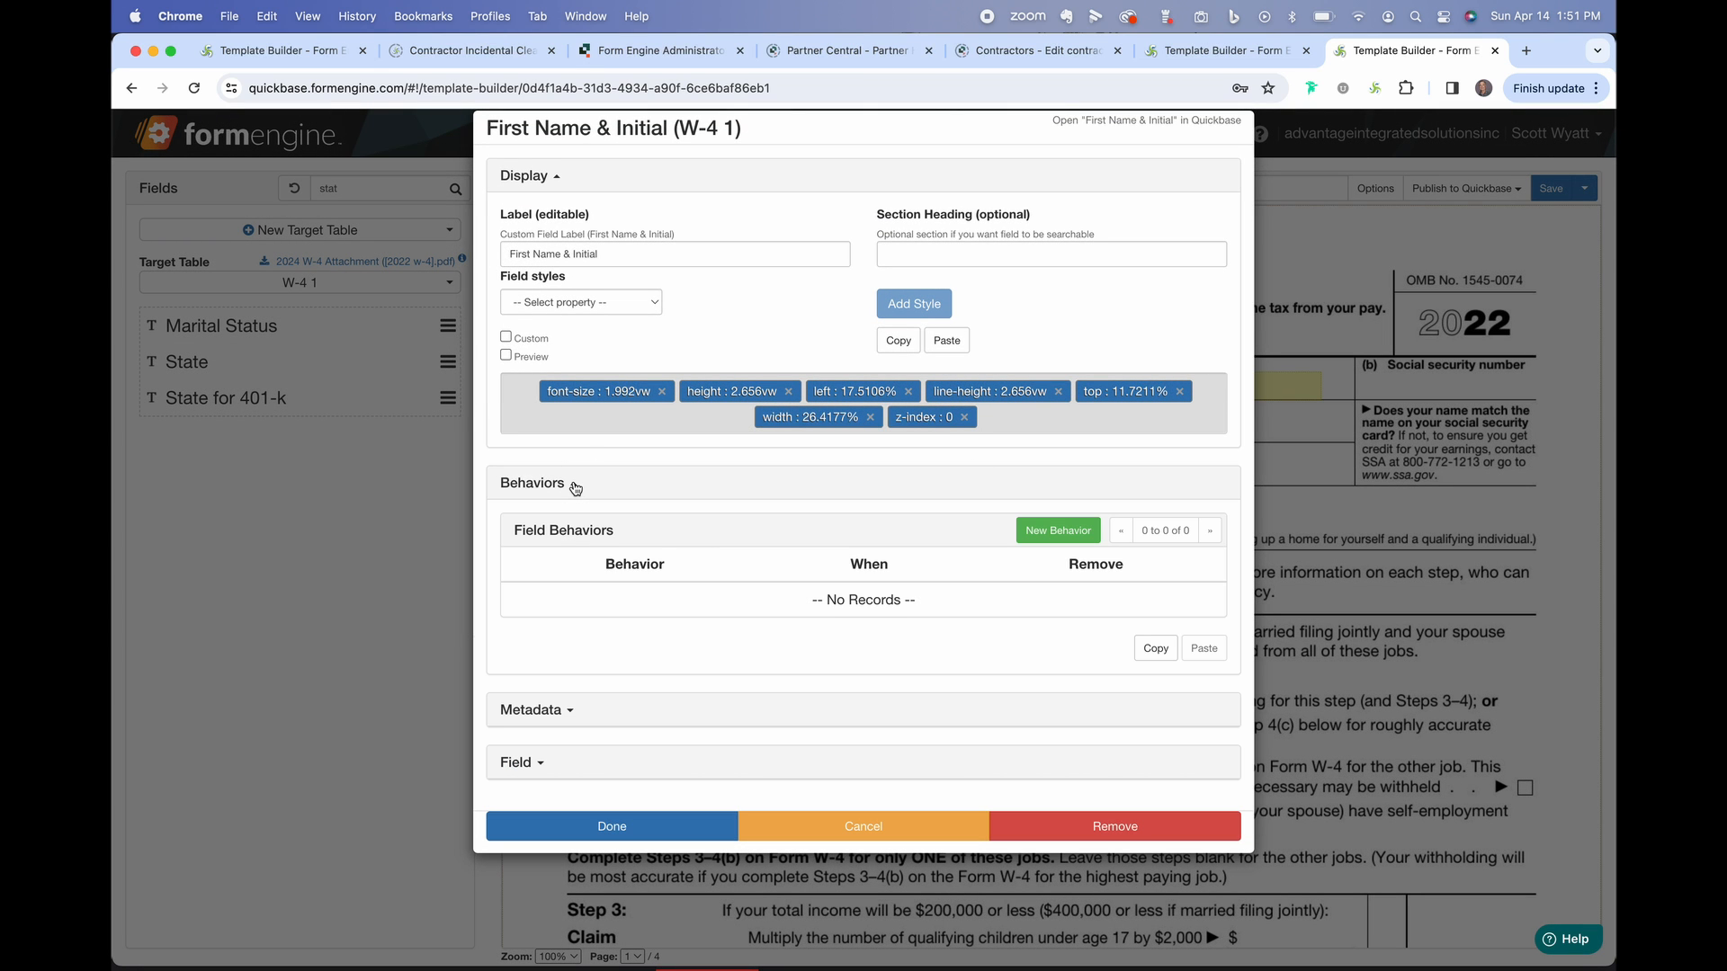
pyautogui.click(1058, 530)
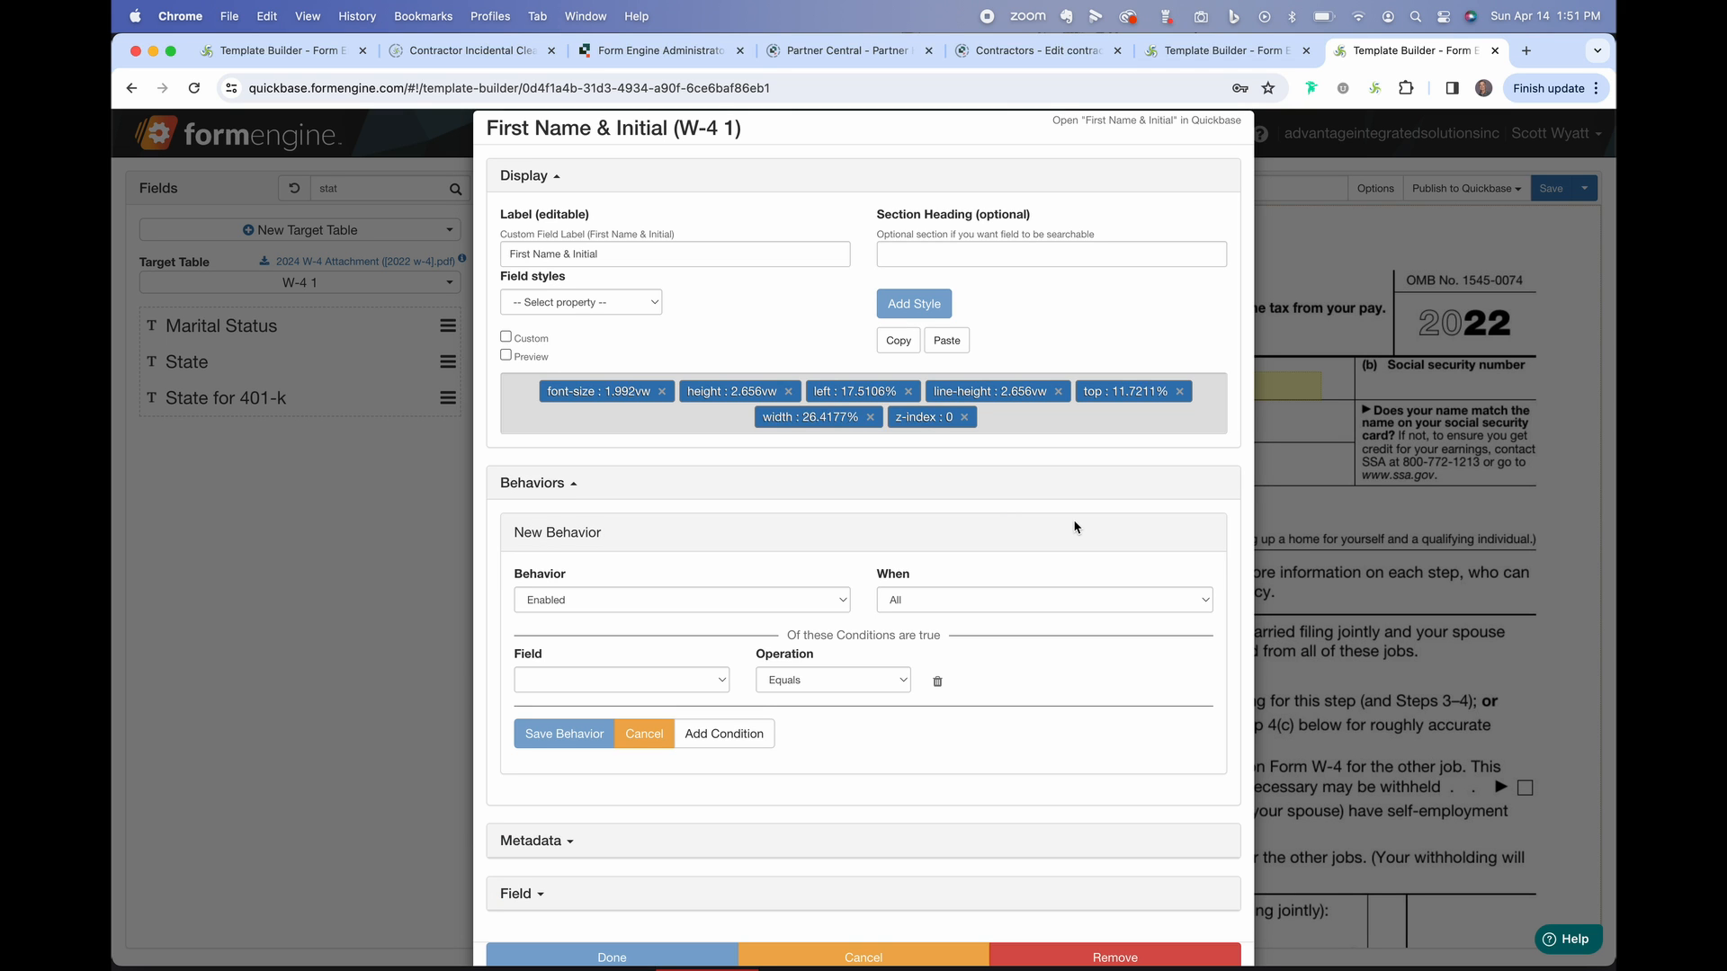
pyautogui.click(896, 958)
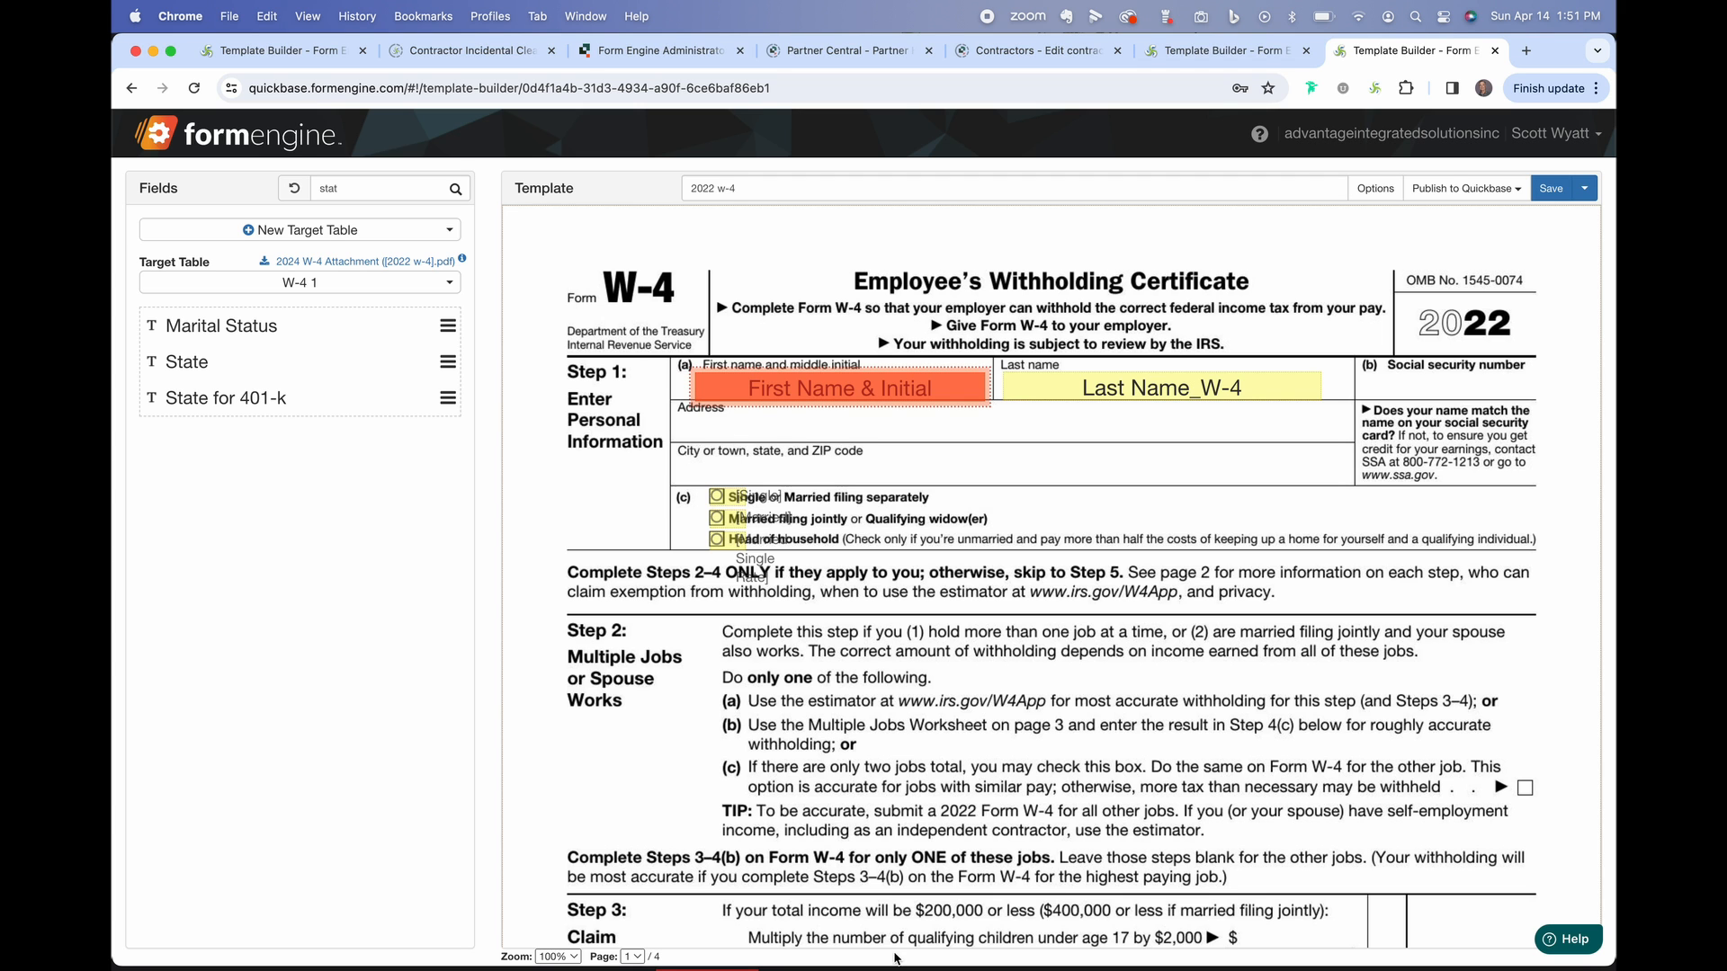
# Inspect Last Name_W-4's field styles, close it unchanged, and scroll down to Step 5.
pyautogui.doubleClick(1116, 396)
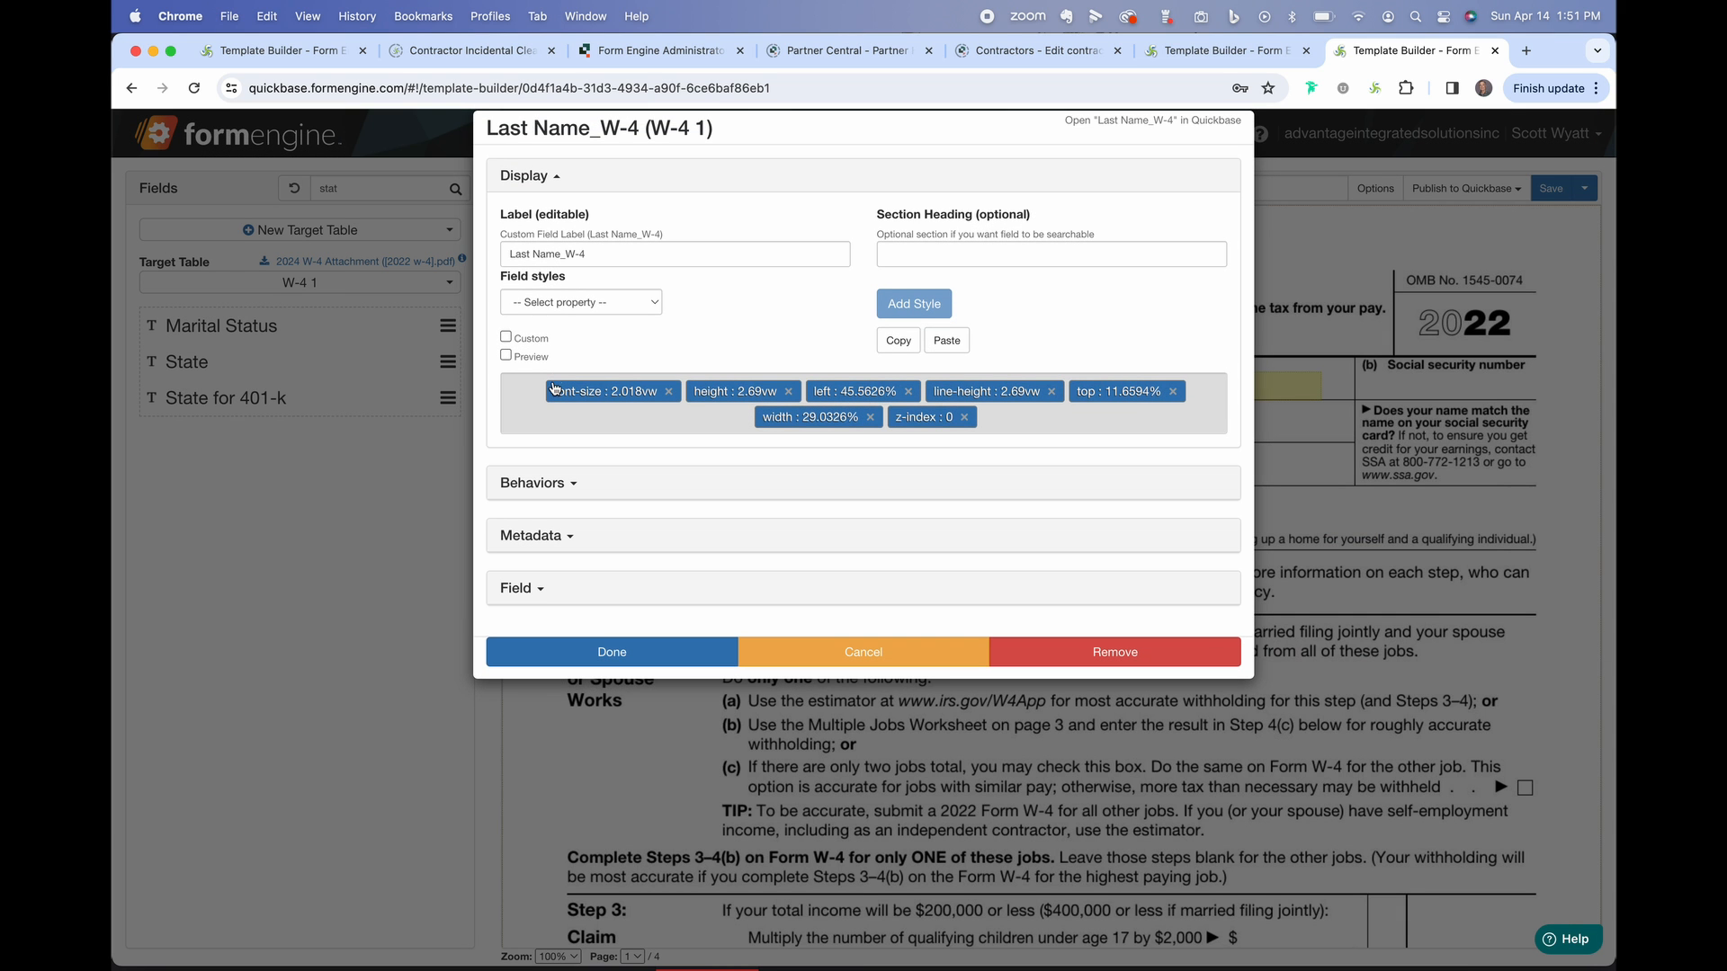
pyautogui.click(645, 307)
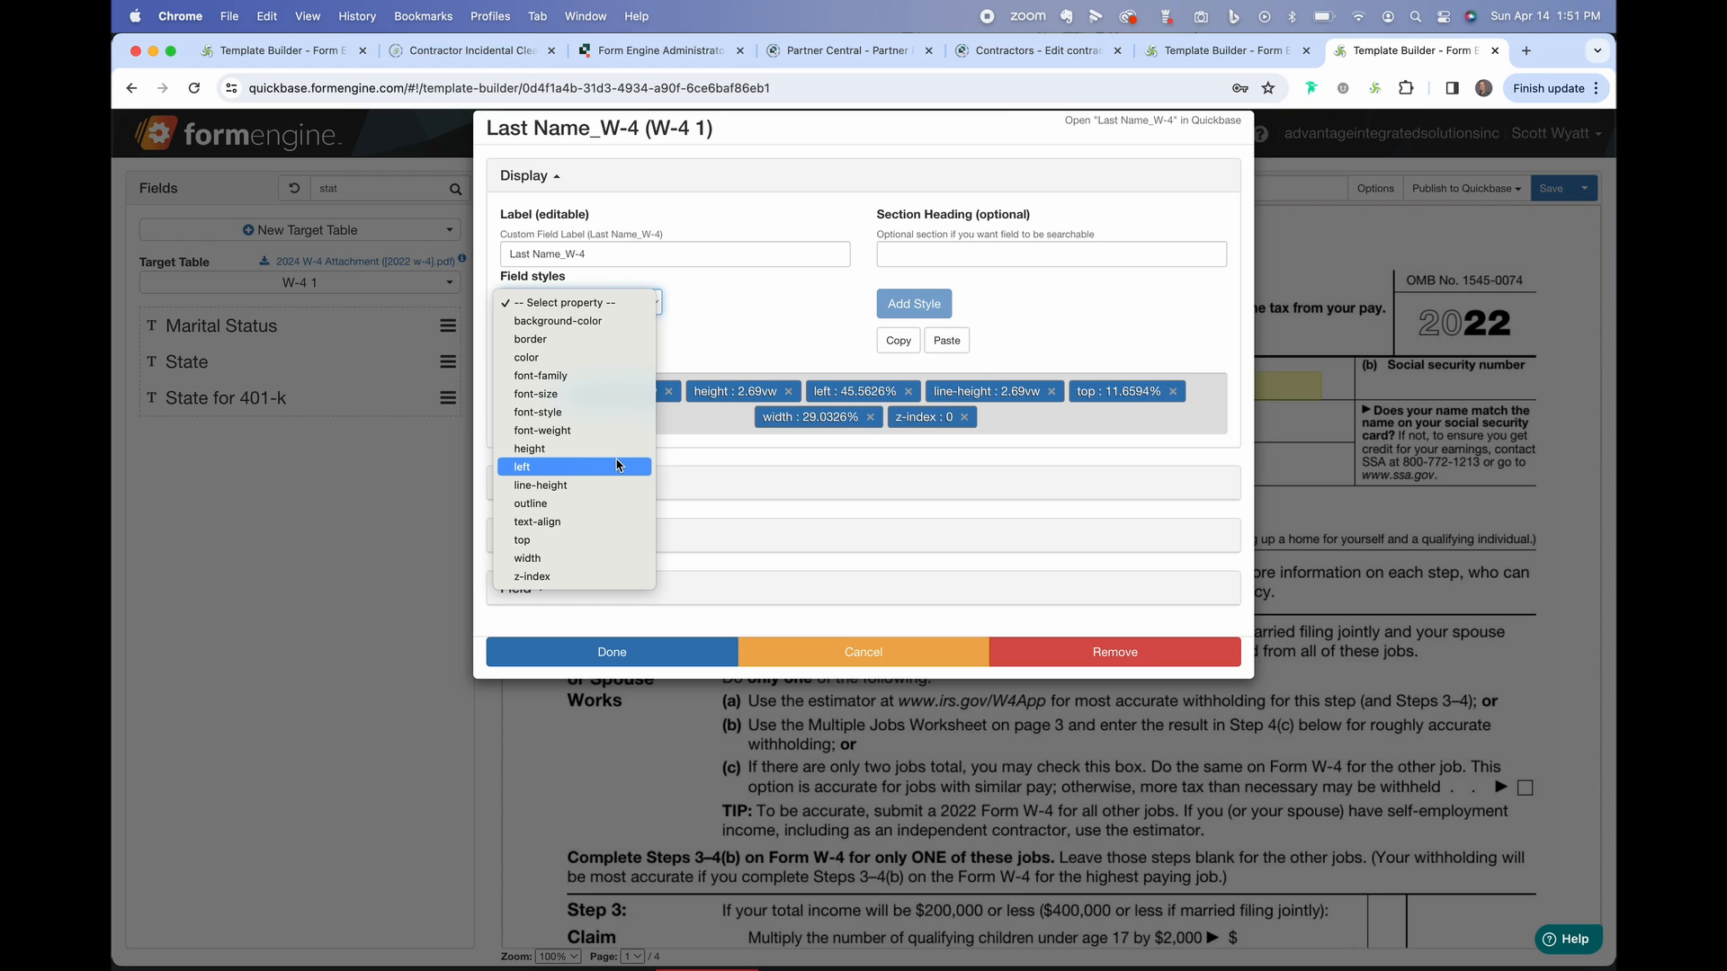
pyautogui.click(725, 330)
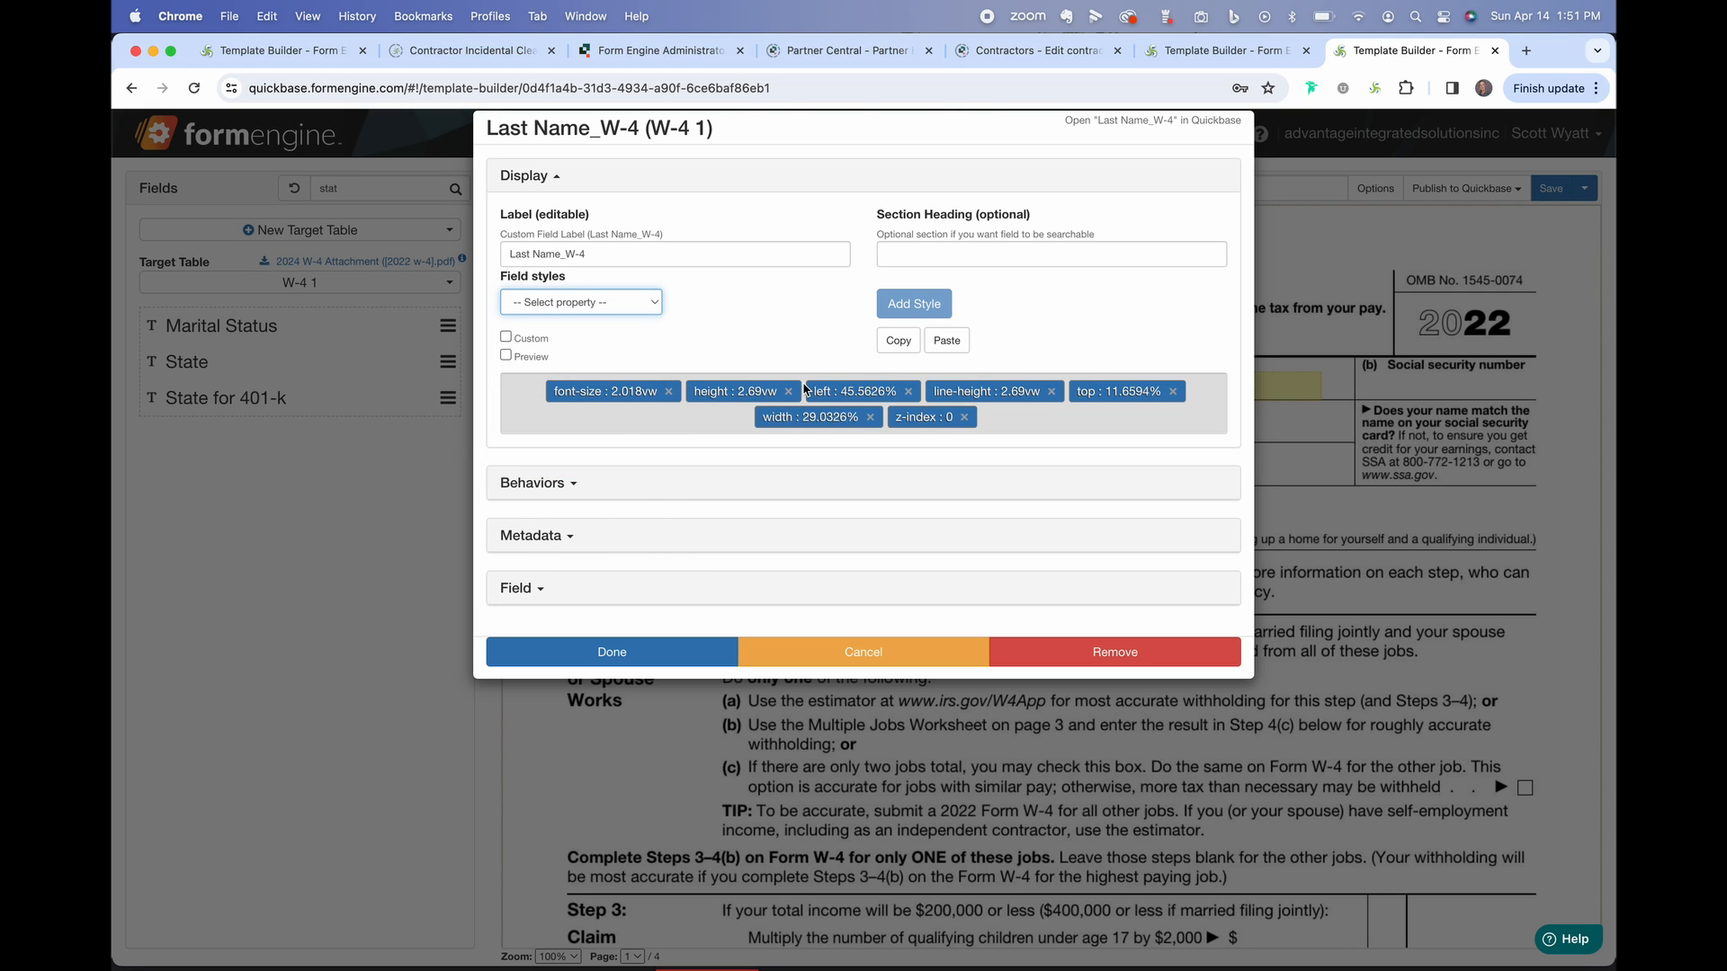
pyautogui.click(904, 654)
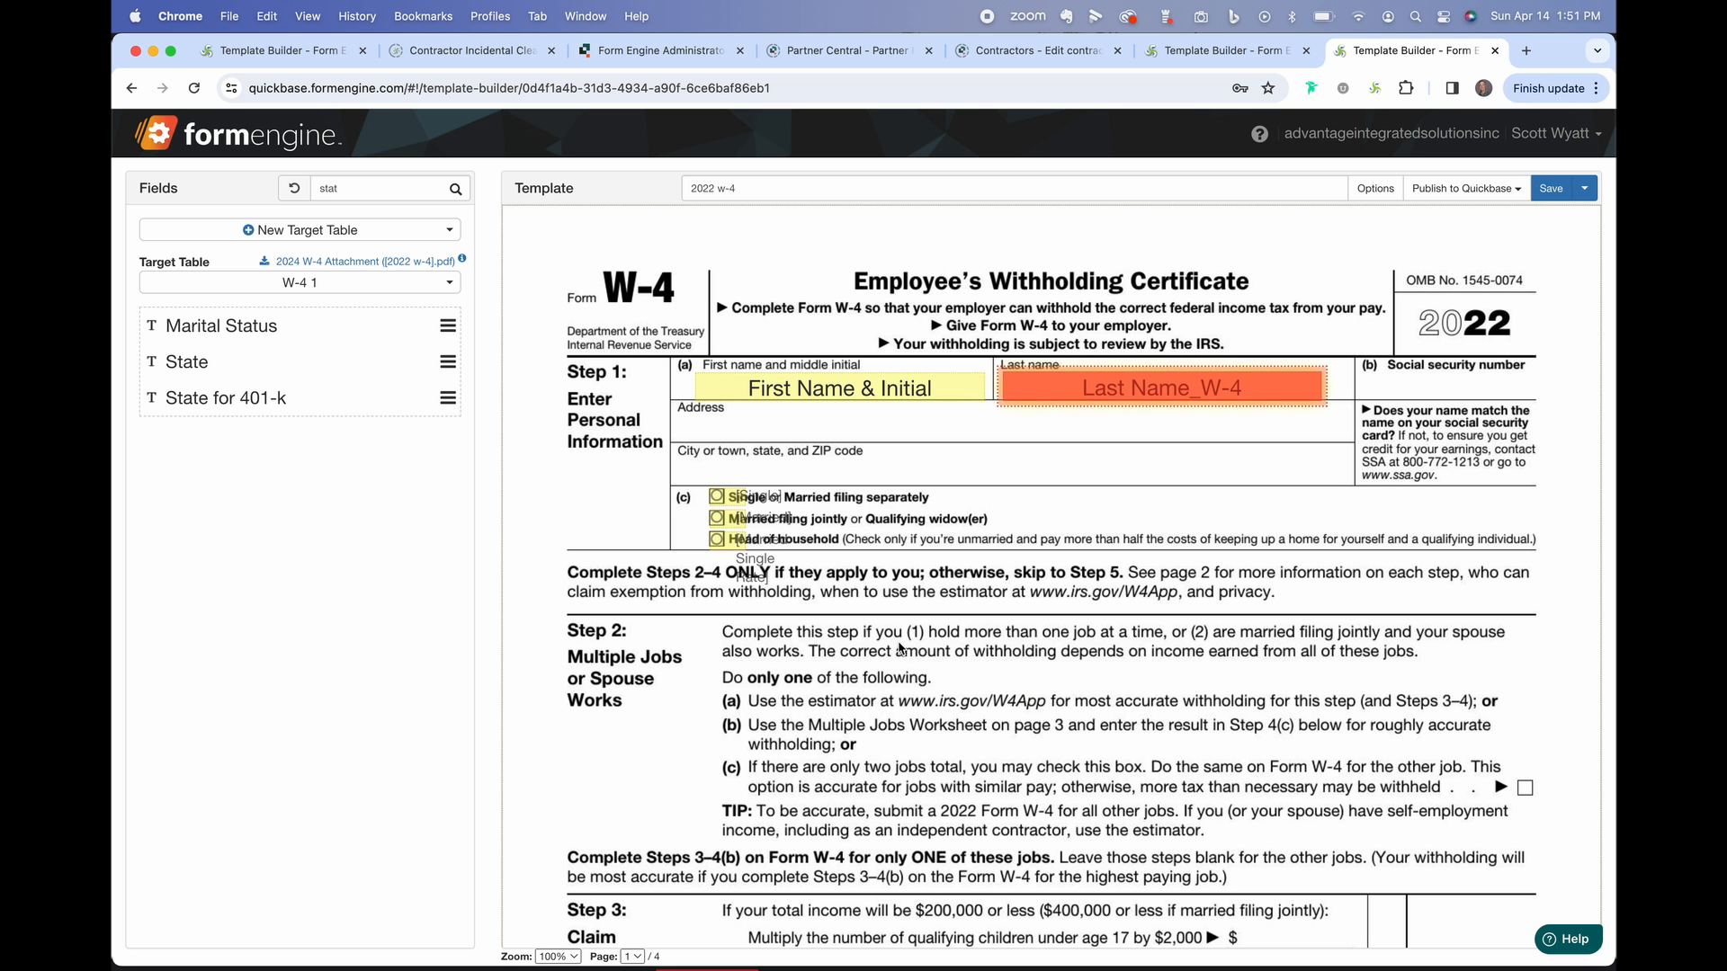
pyautogui.scroll(-5, 919, 647)
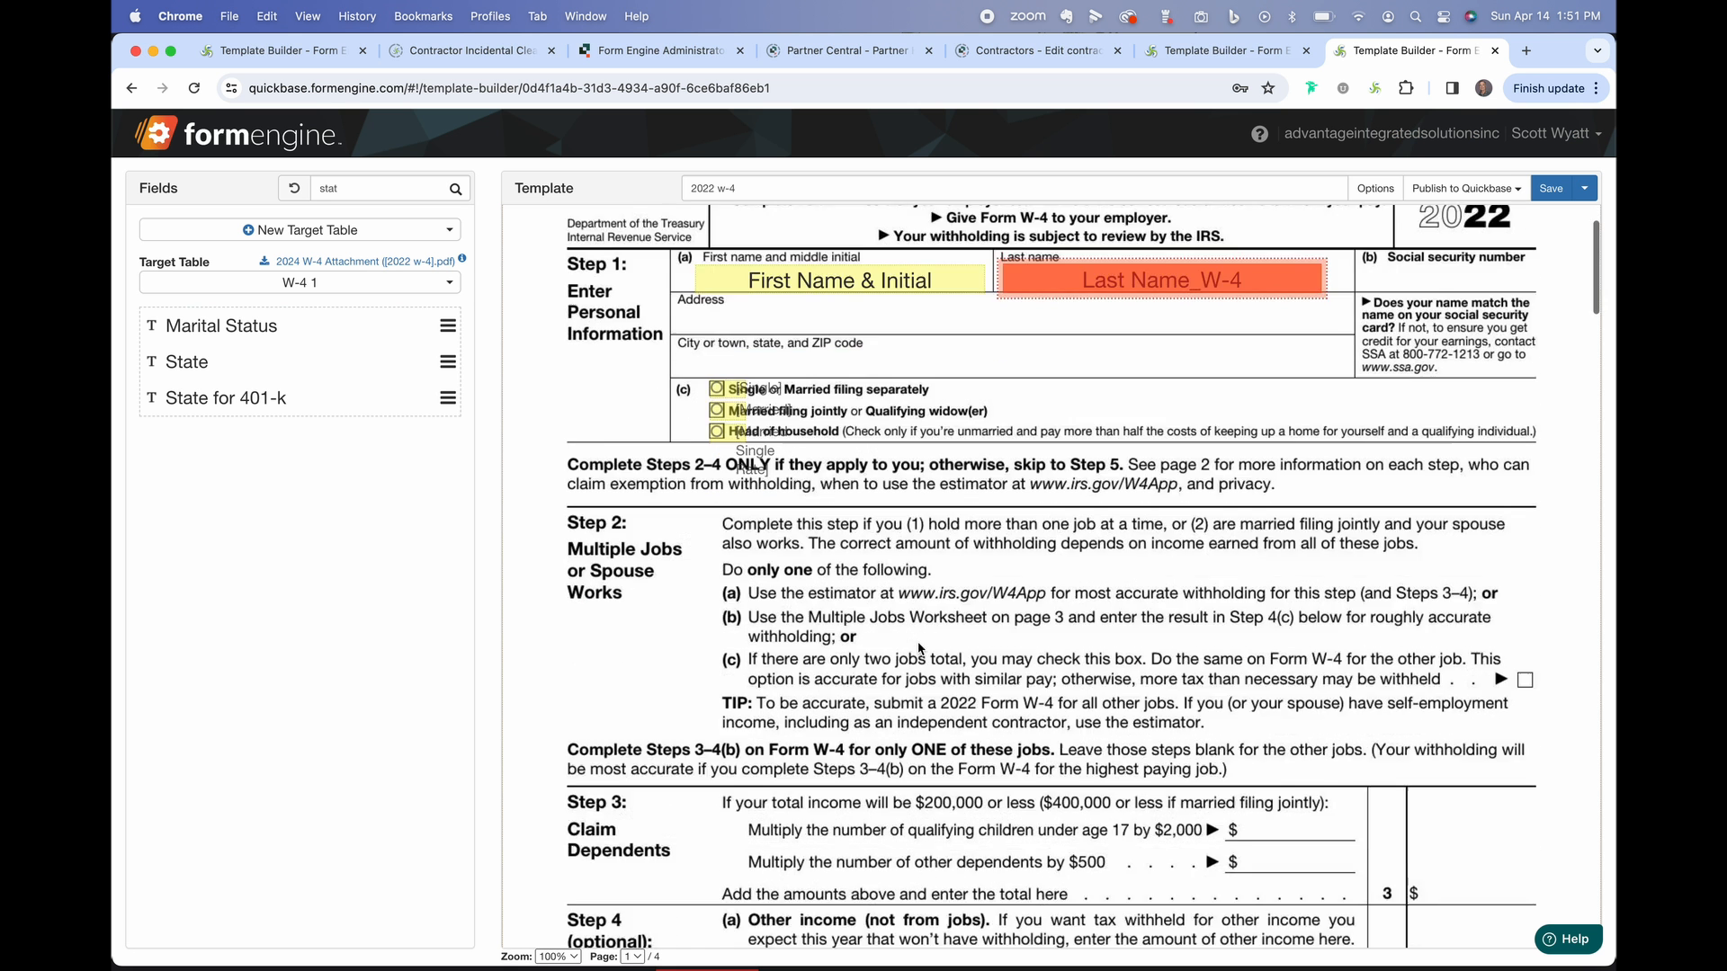
pyautogui.scroll(-4, 920, 647)
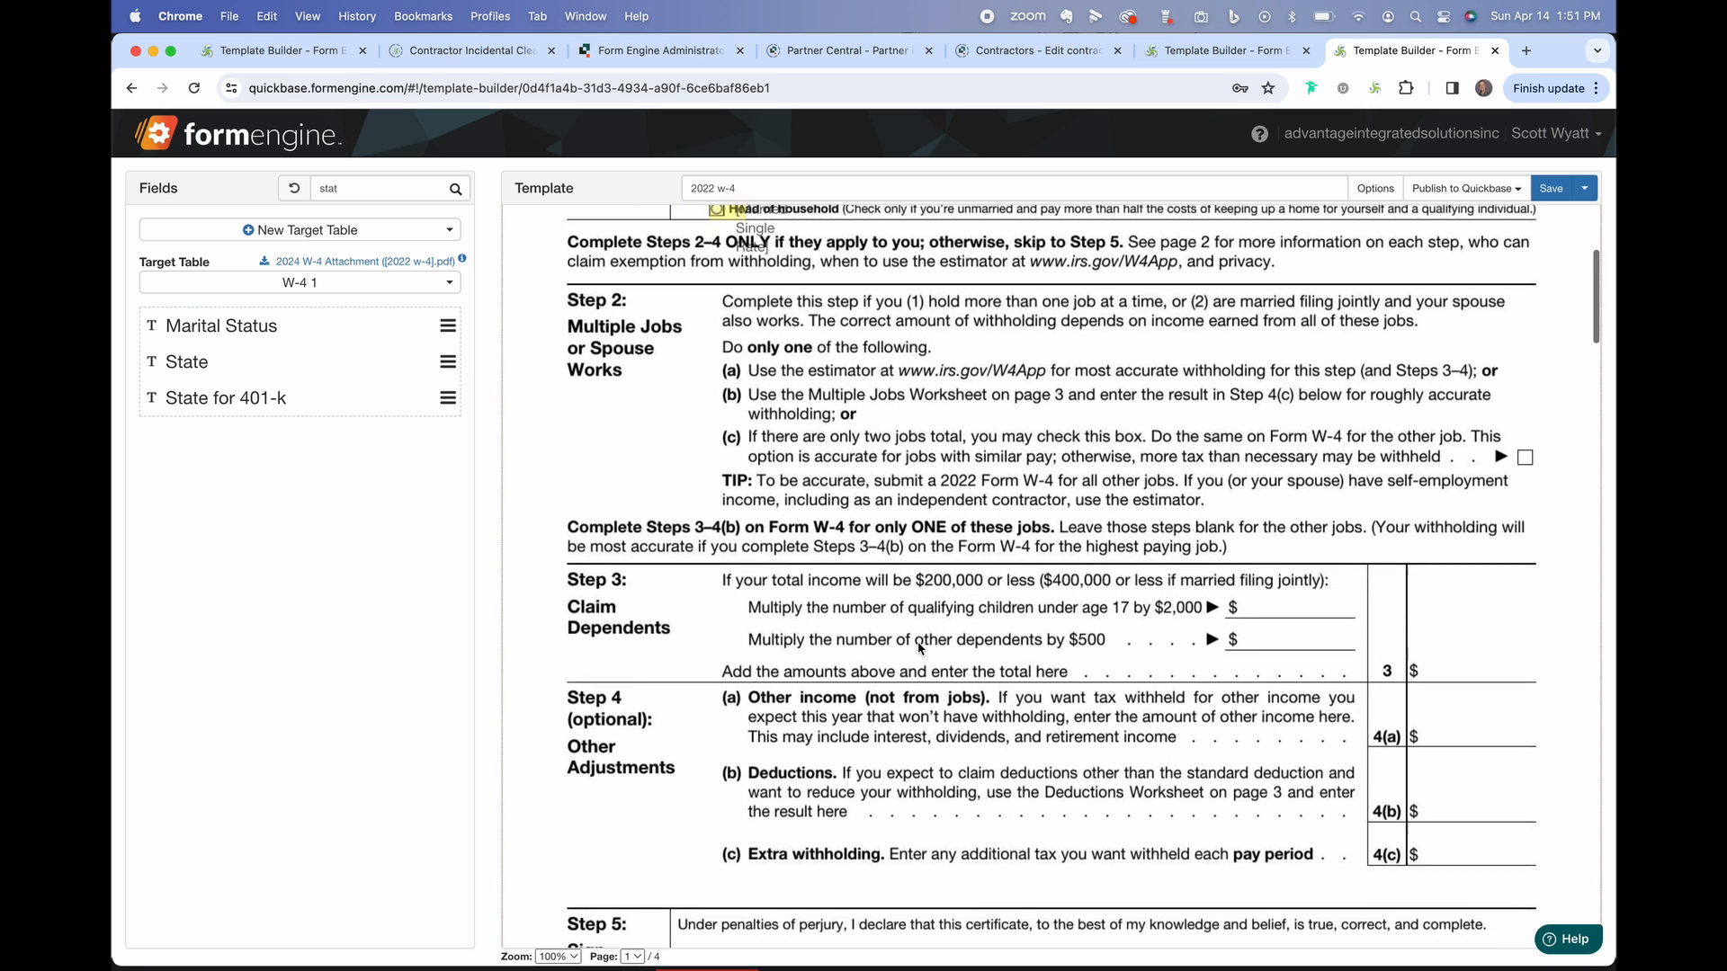
pyautogui.scroll(-3, 919, 648)
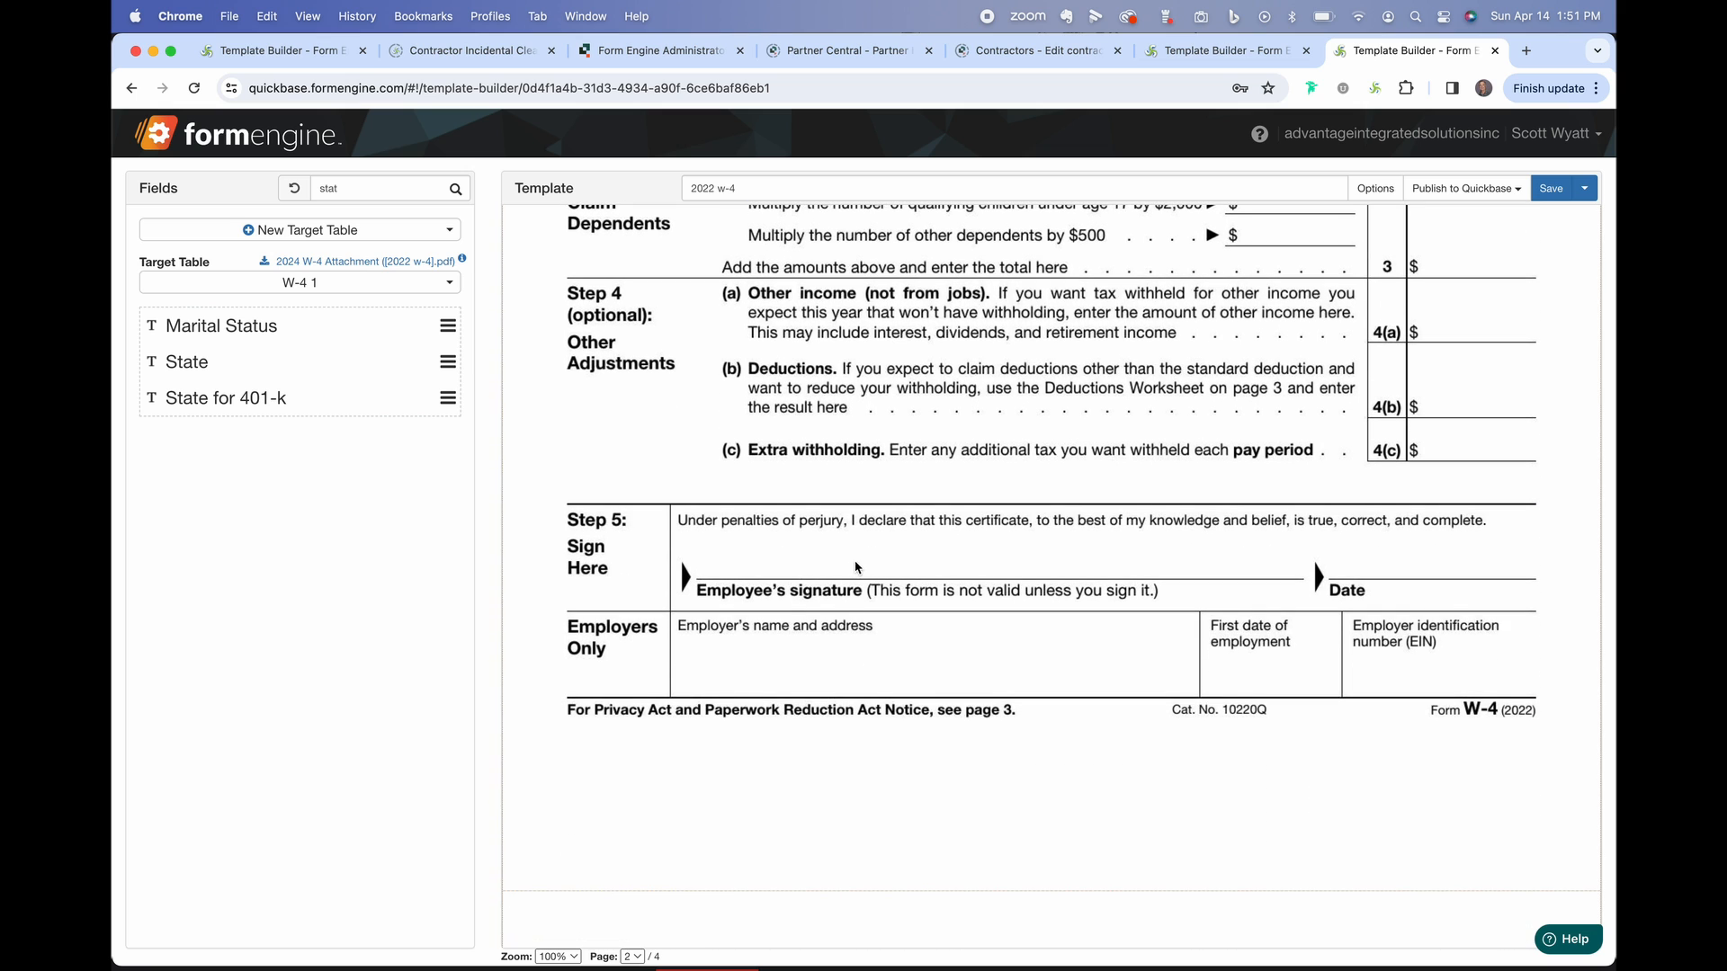
# Place Employee Signature w-4 as a signature field, shrunk to sit above the Step 5 line.
pyautogui.click(393, 192)
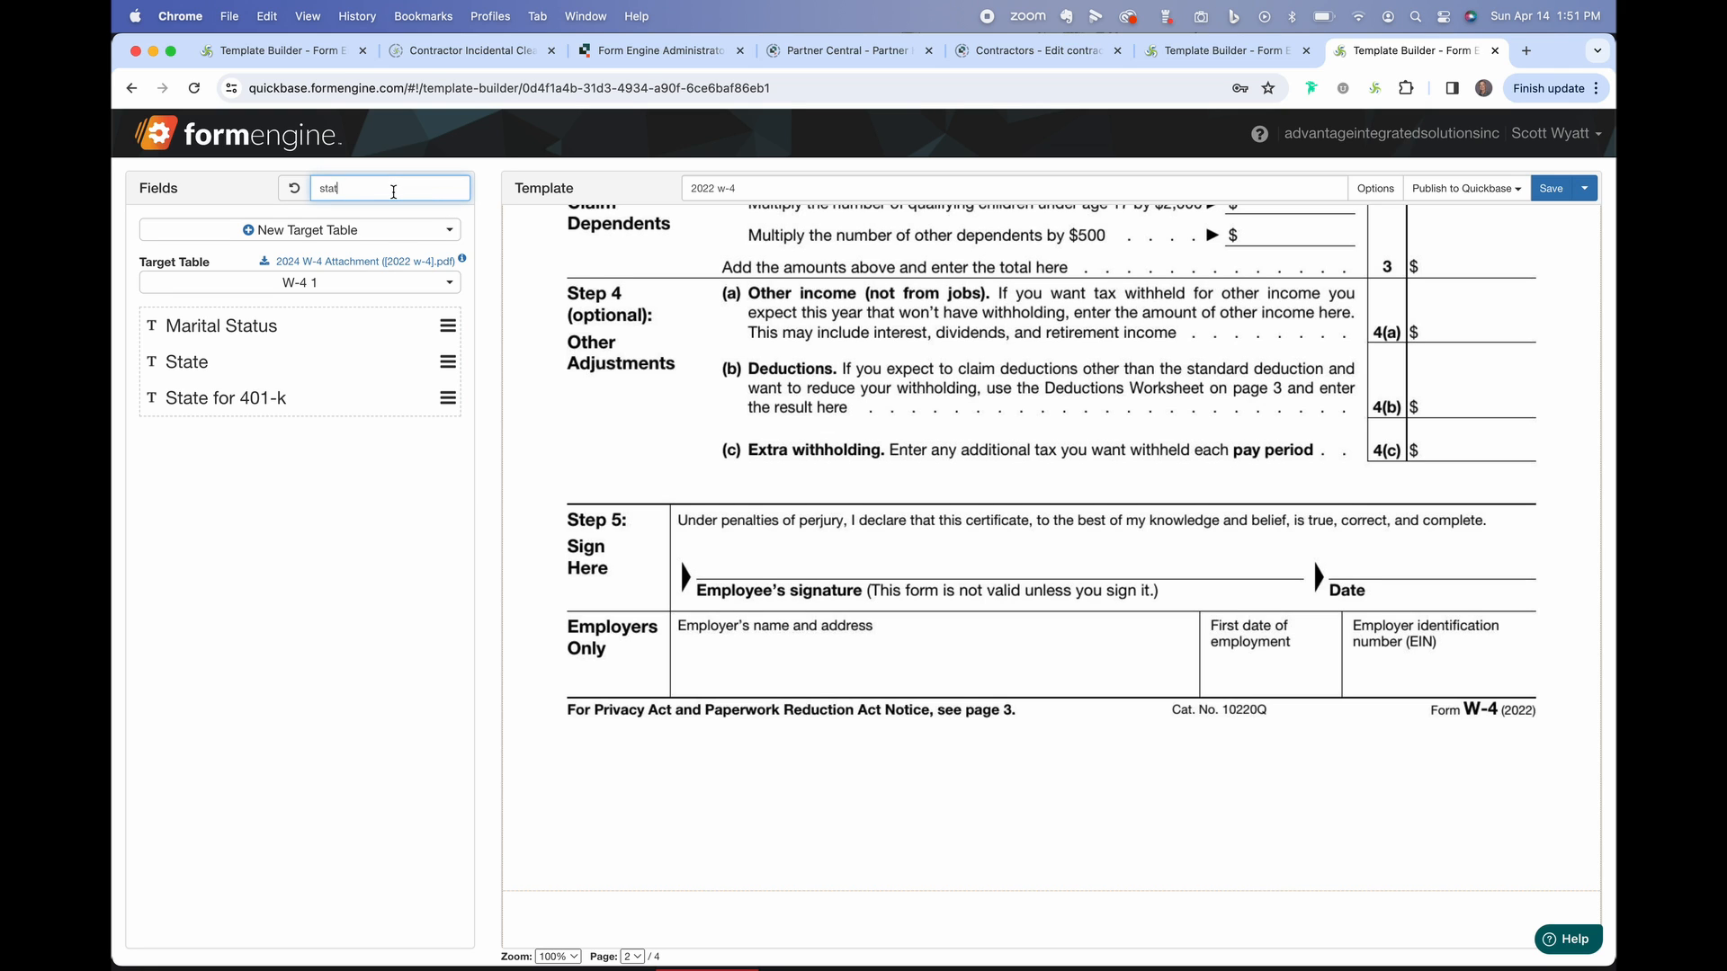
pyautogui.press('BackSpace')
pyautogui.press('BackSpace')
pyautogui.press('BackSpace')
pyautogui.write('ig')
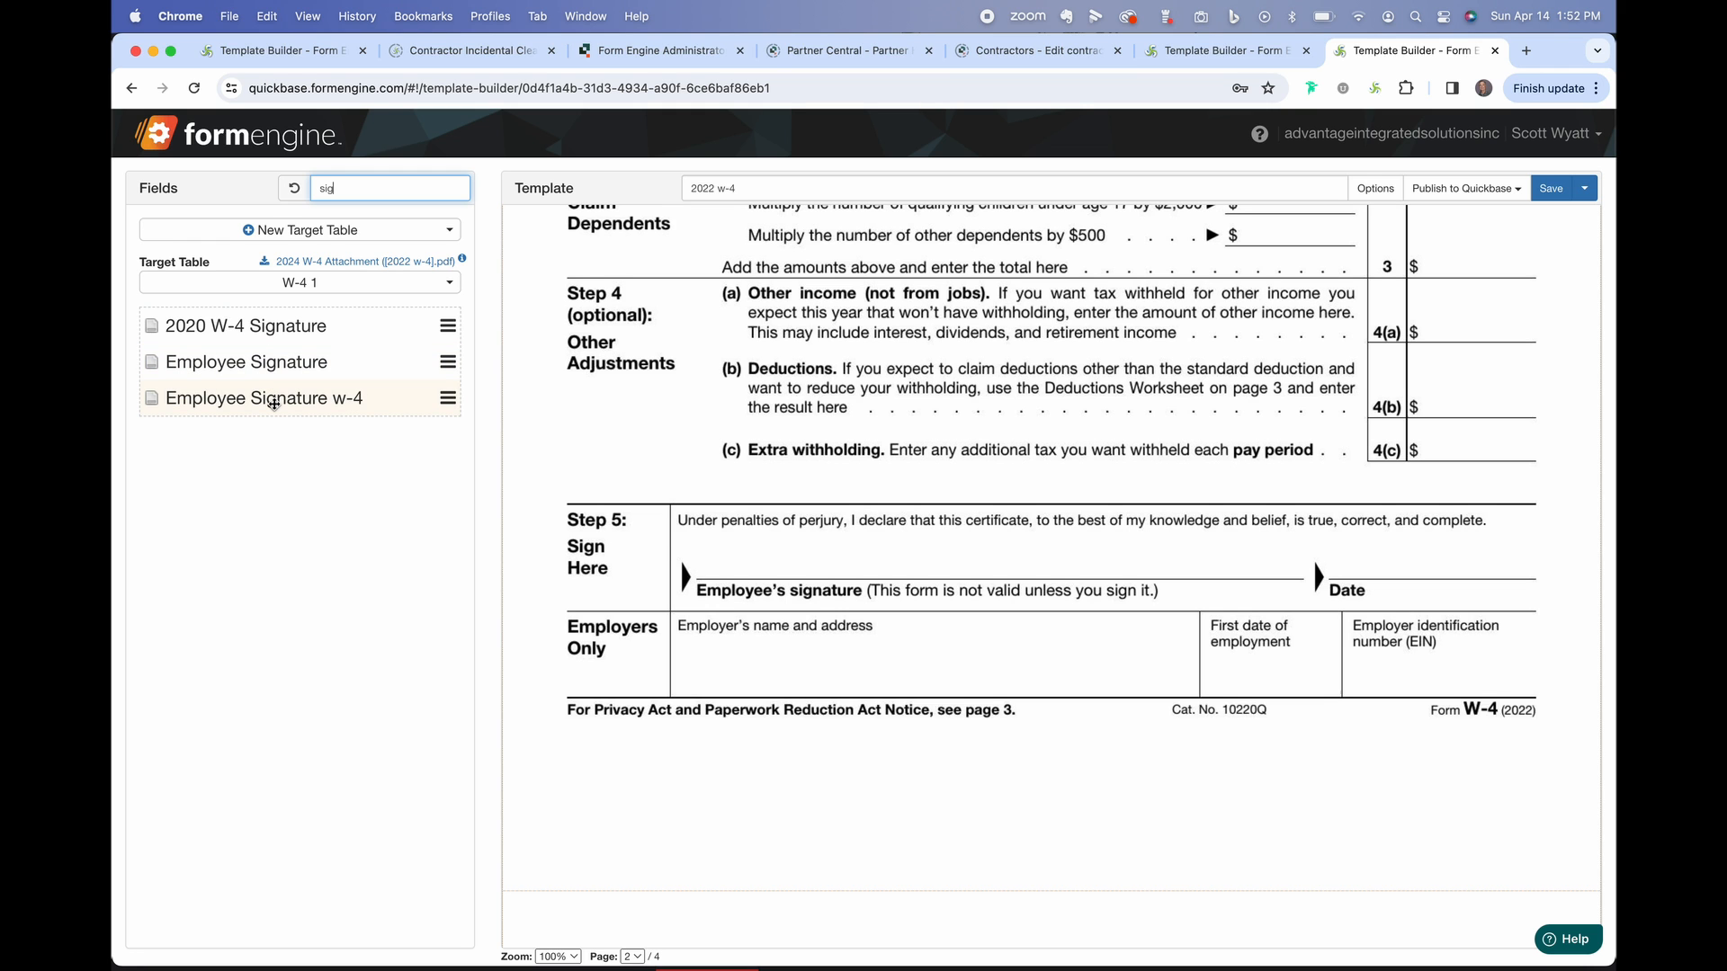
pyautogui.moveTo(273, 404)
pyautogui.mouseDown()
pyautogui.moveTo(897, 595)
pyautogui.moveTo(853, 573)
pyautogui.mouseUp()
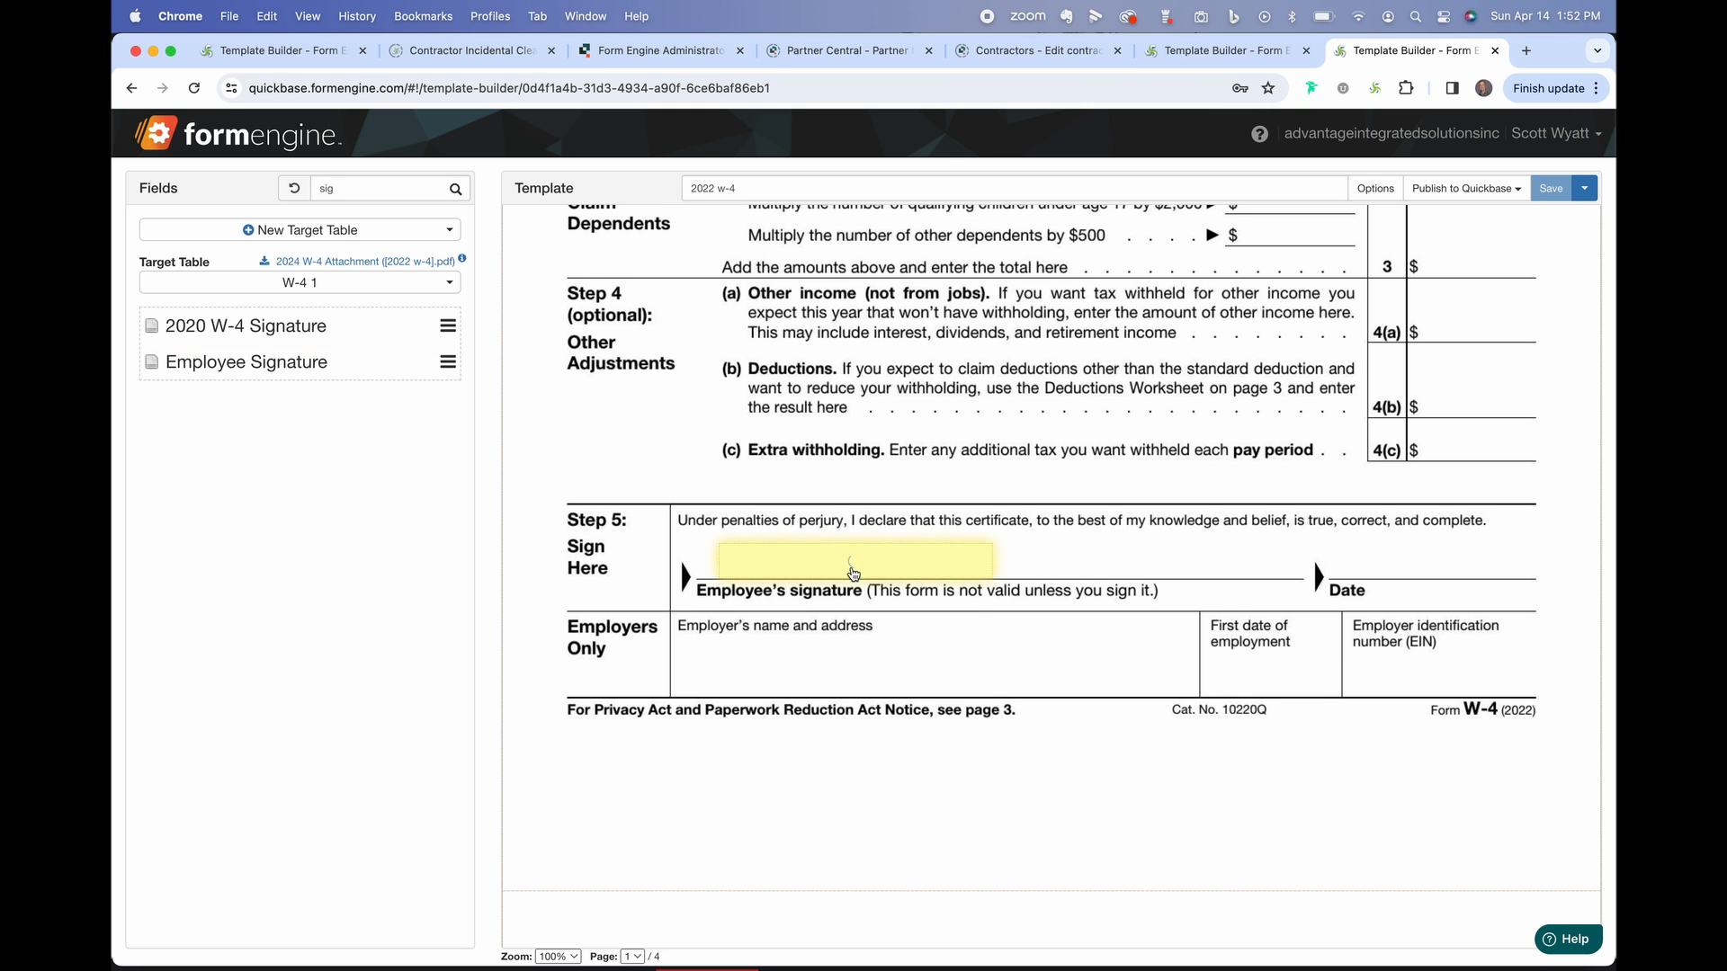
pyautogui.click(854, 574)
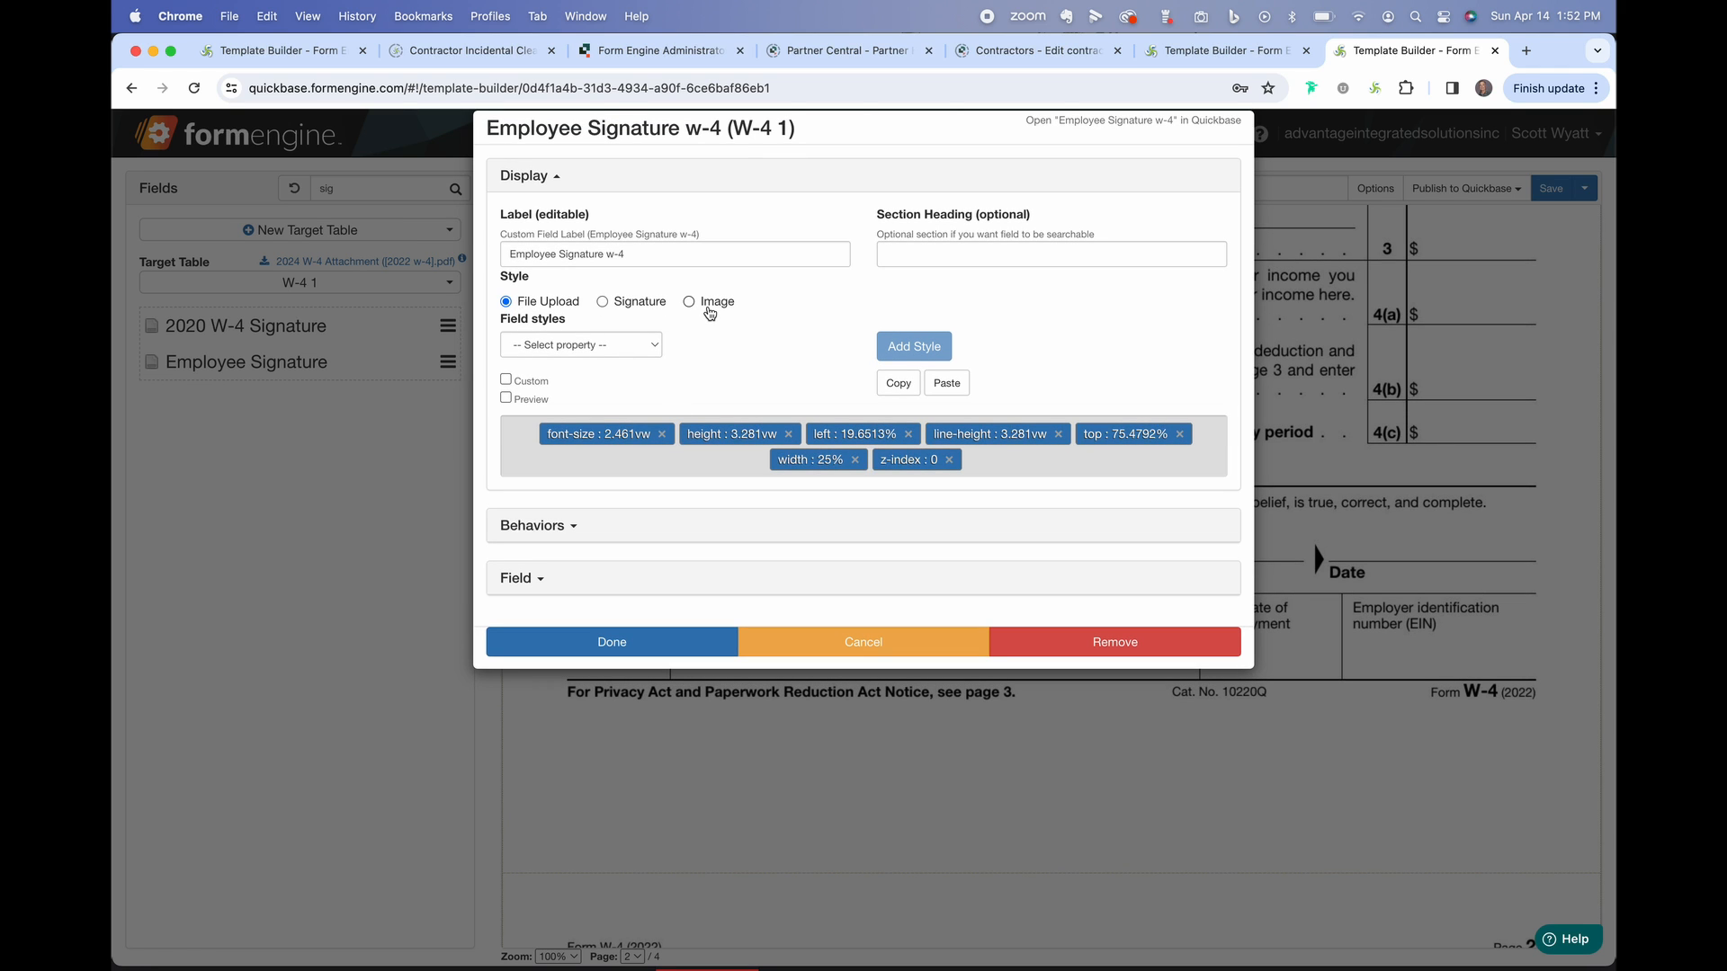
pyautogui.click(603, 303)
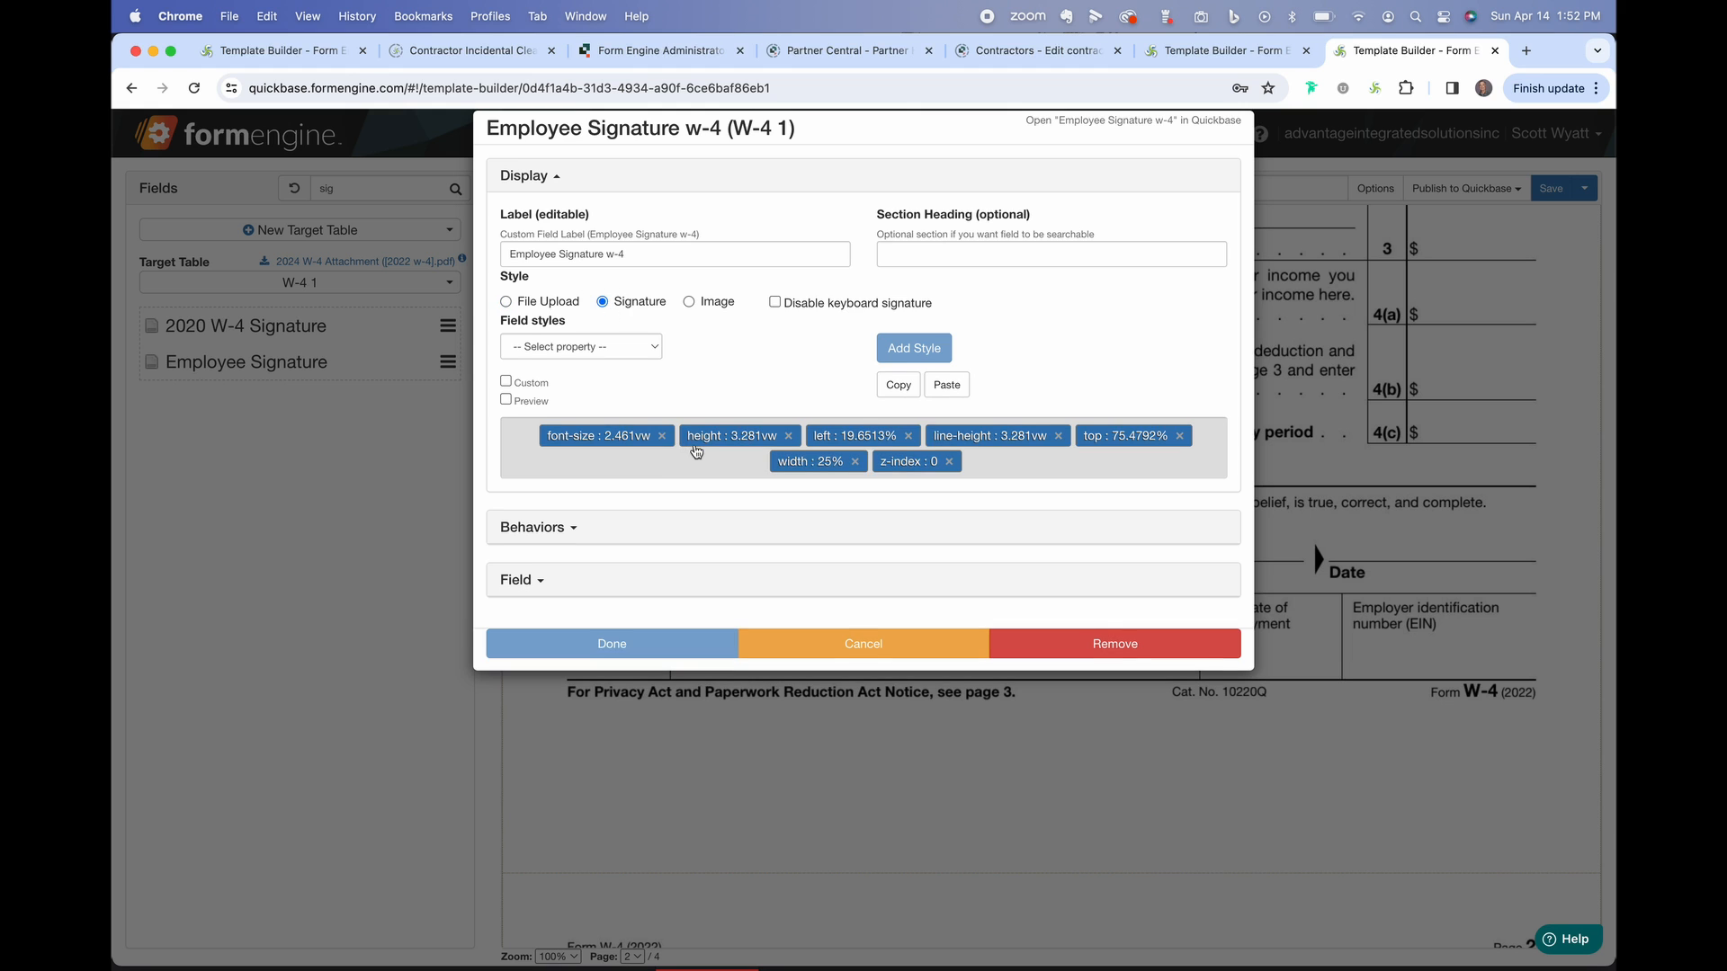
pyautogui.click(689, 647)
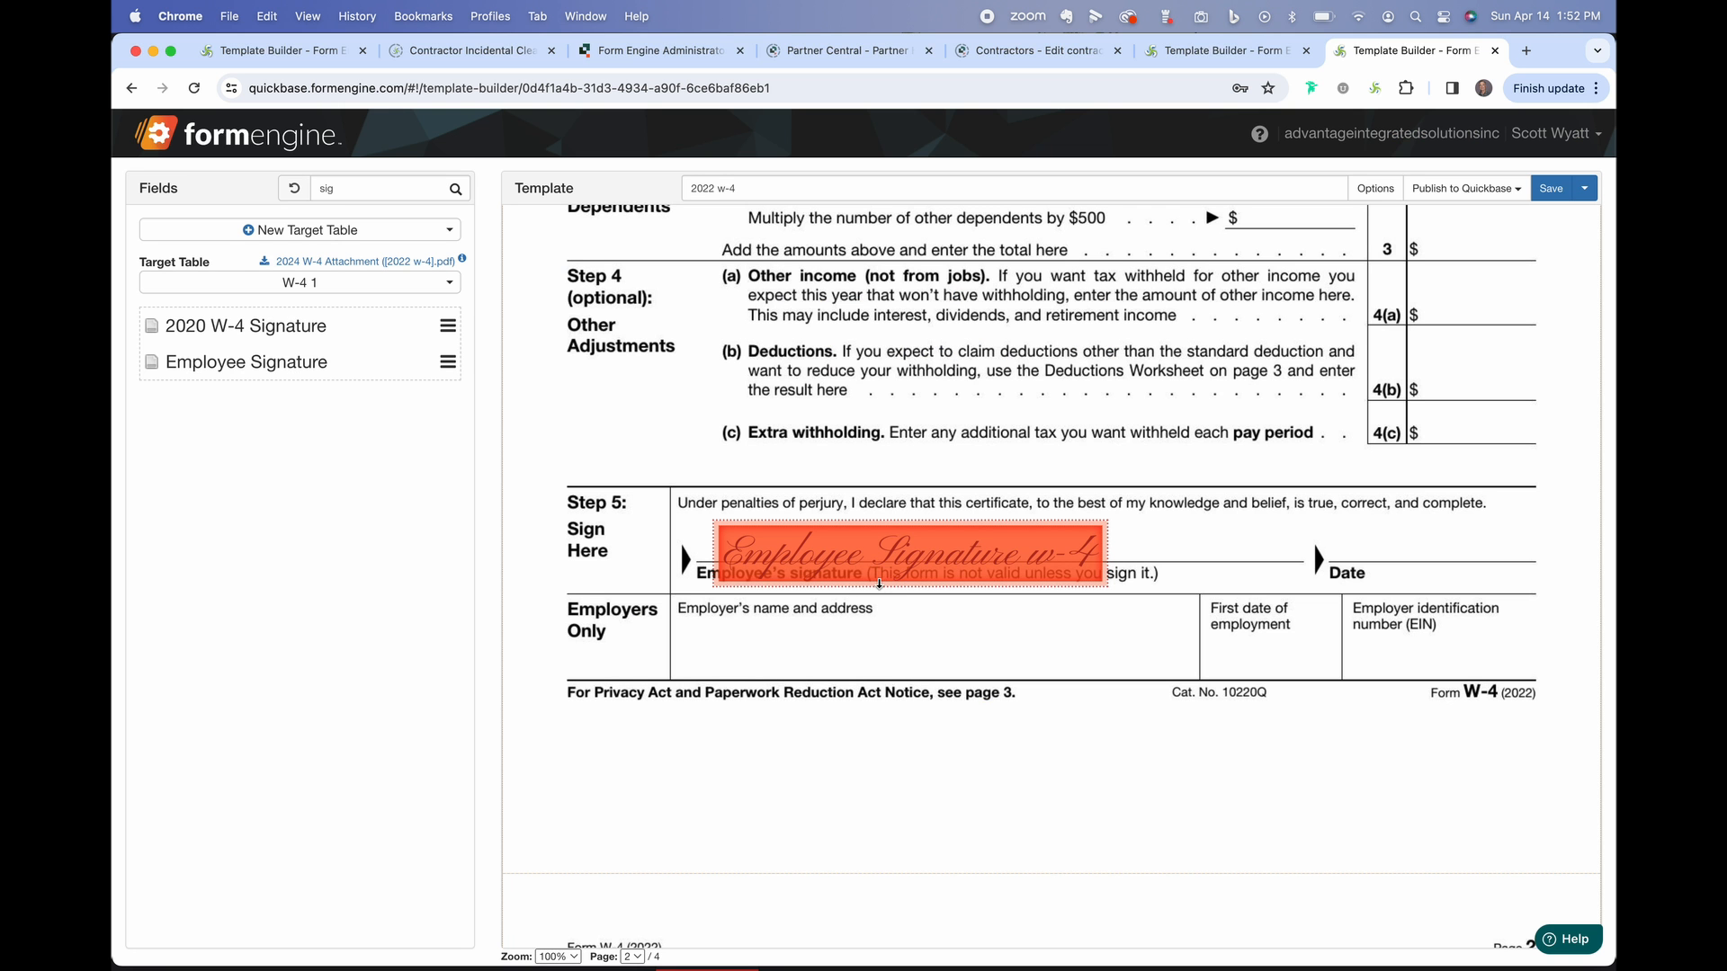
pyautogui.moveTo(879, 582); pyautogui.dragTo(876, 564)
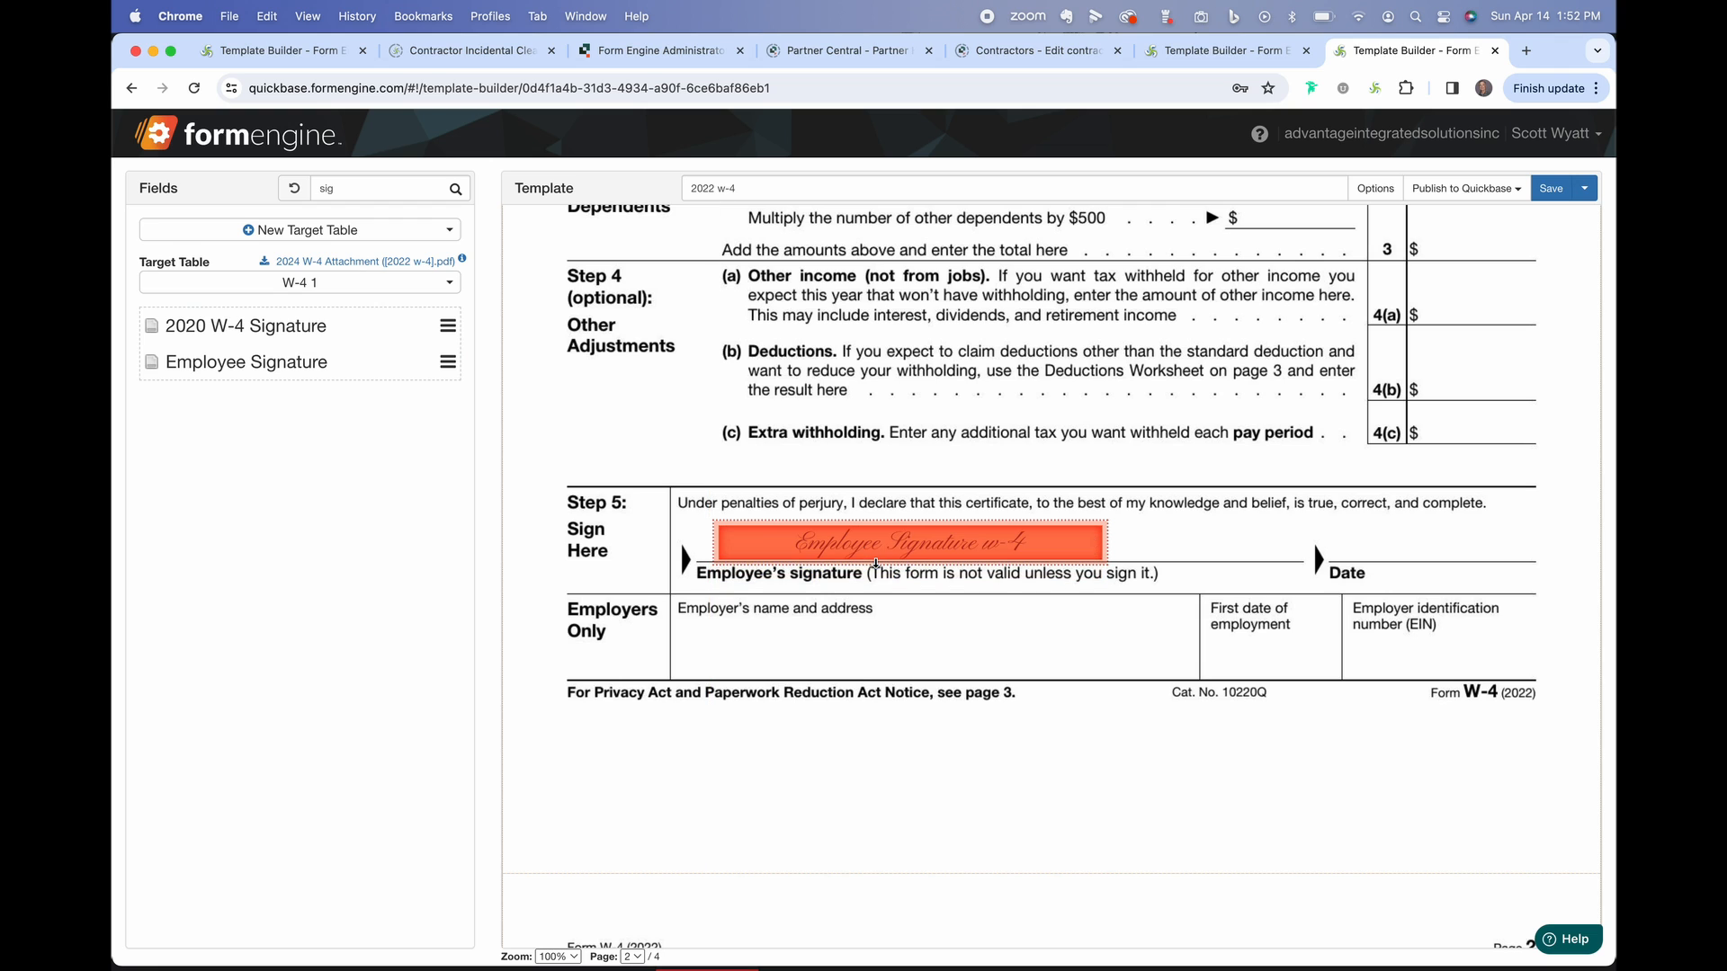
# Add the 2024 W-4 Date field on the Date line and save the template.
pyautogui.write('date')
pyautogui.moveTo(282, 326); pyautogui.dragTo(1470, 546)
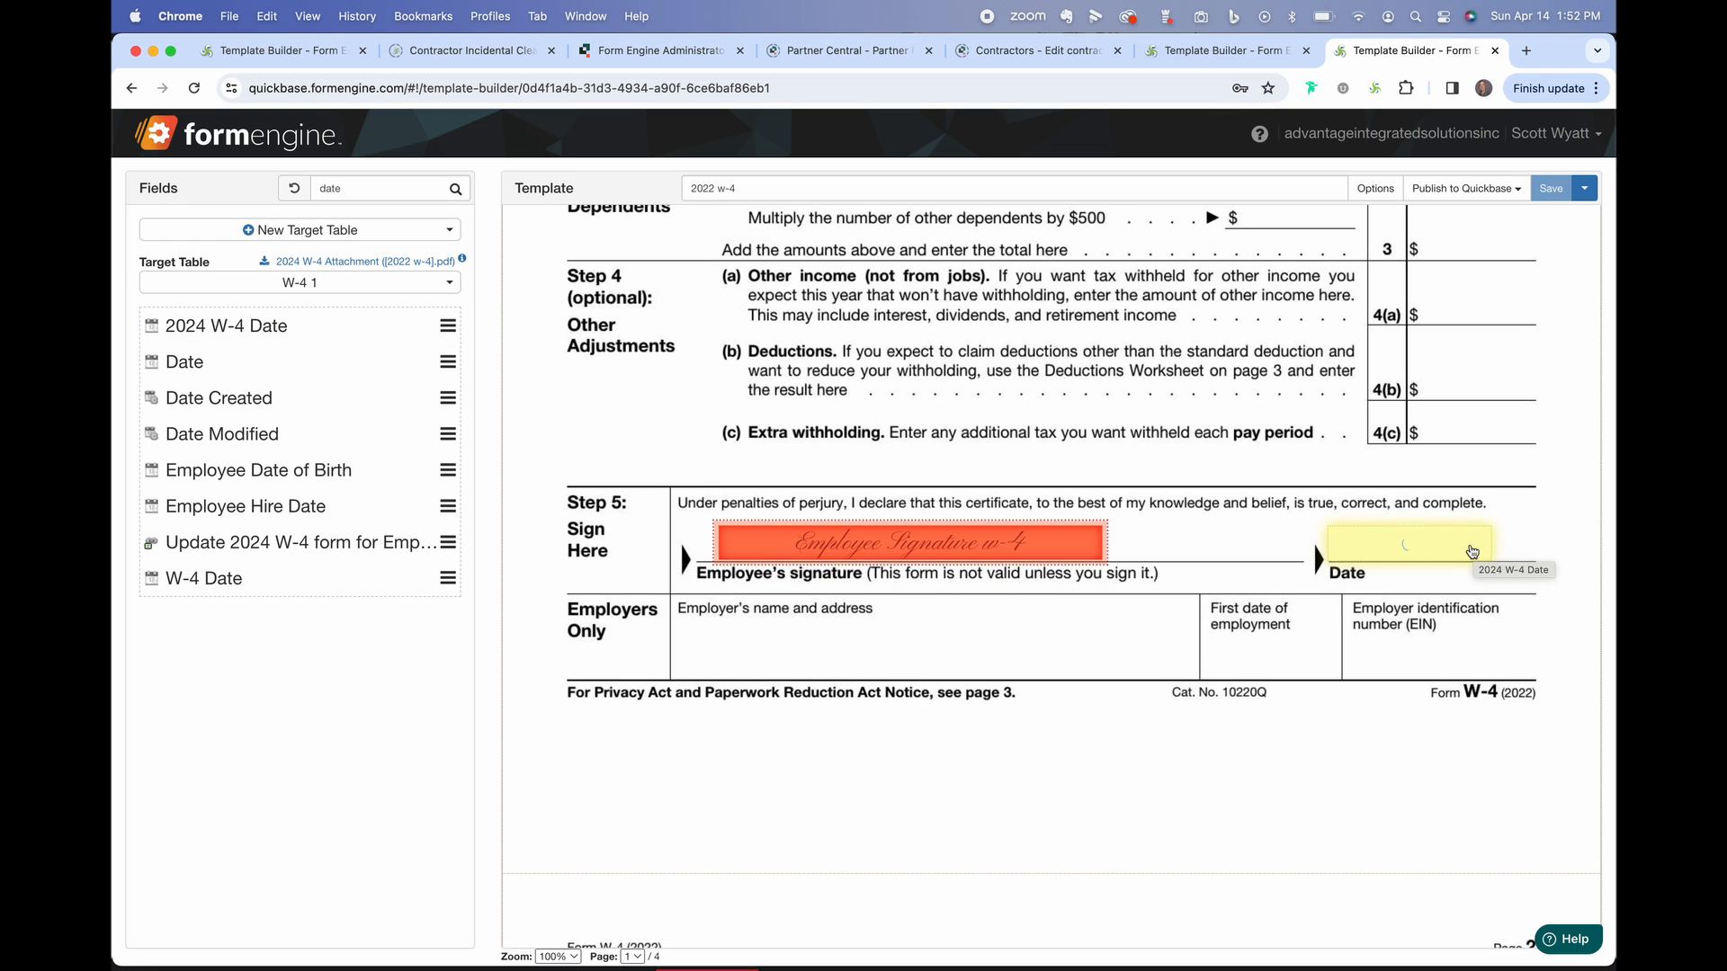
pyautogui.click(1526, 552)
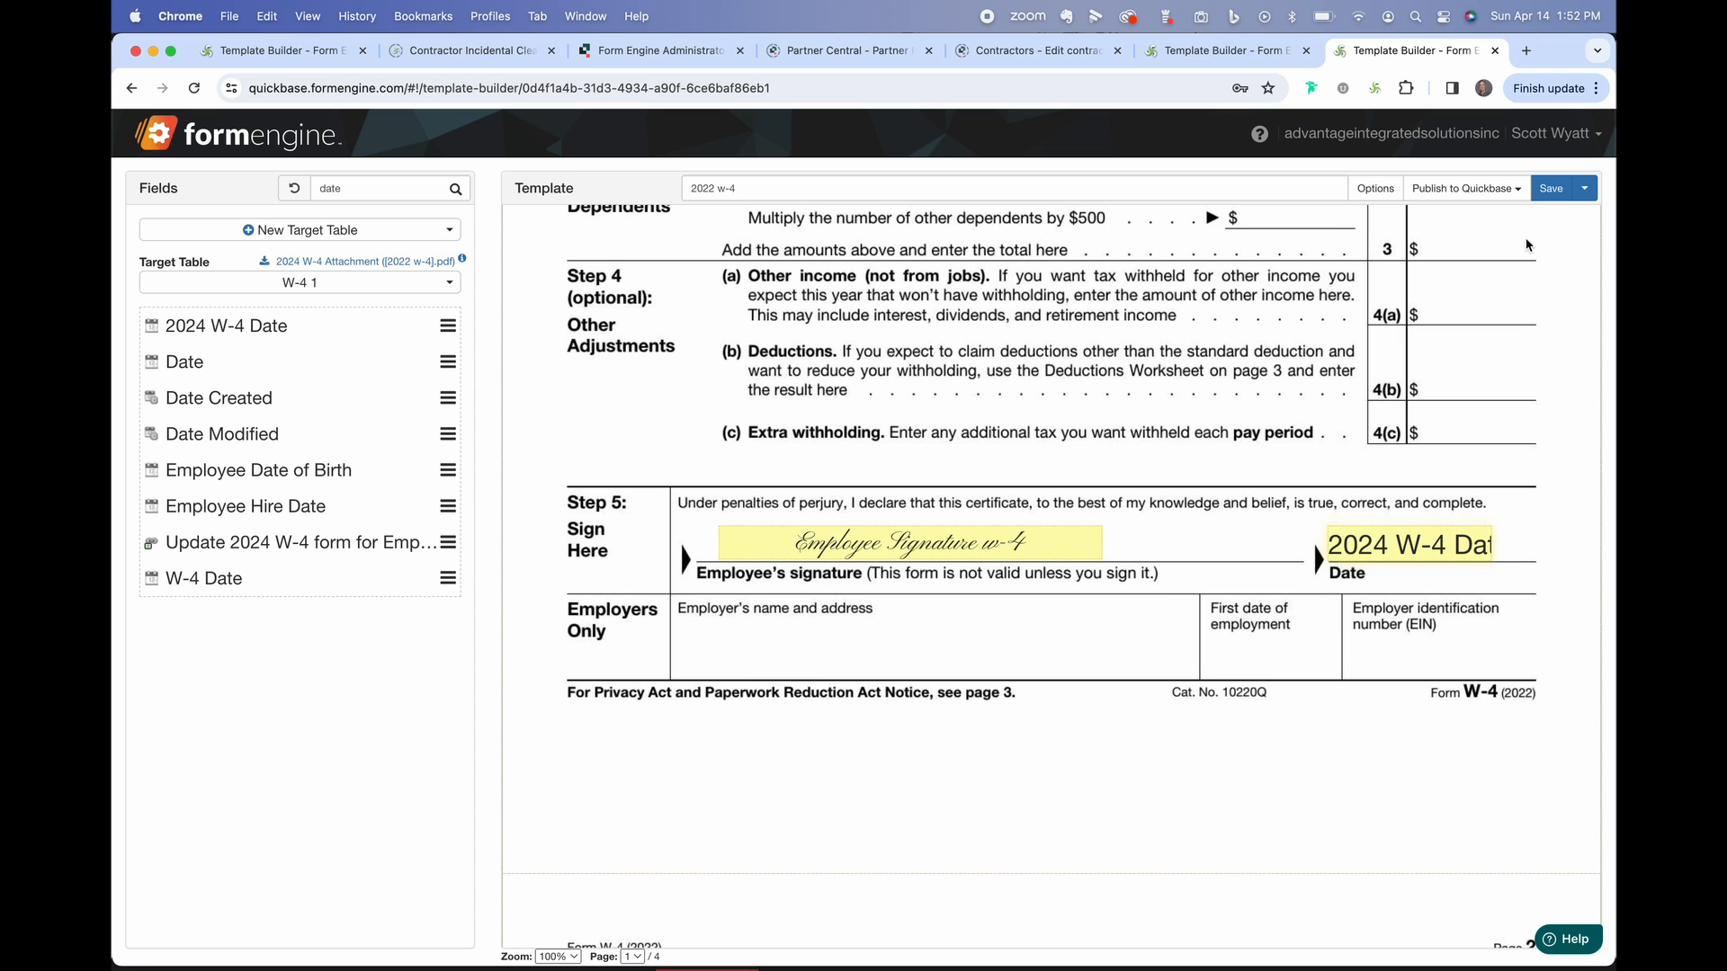
pyautogui.click(1545, 190)
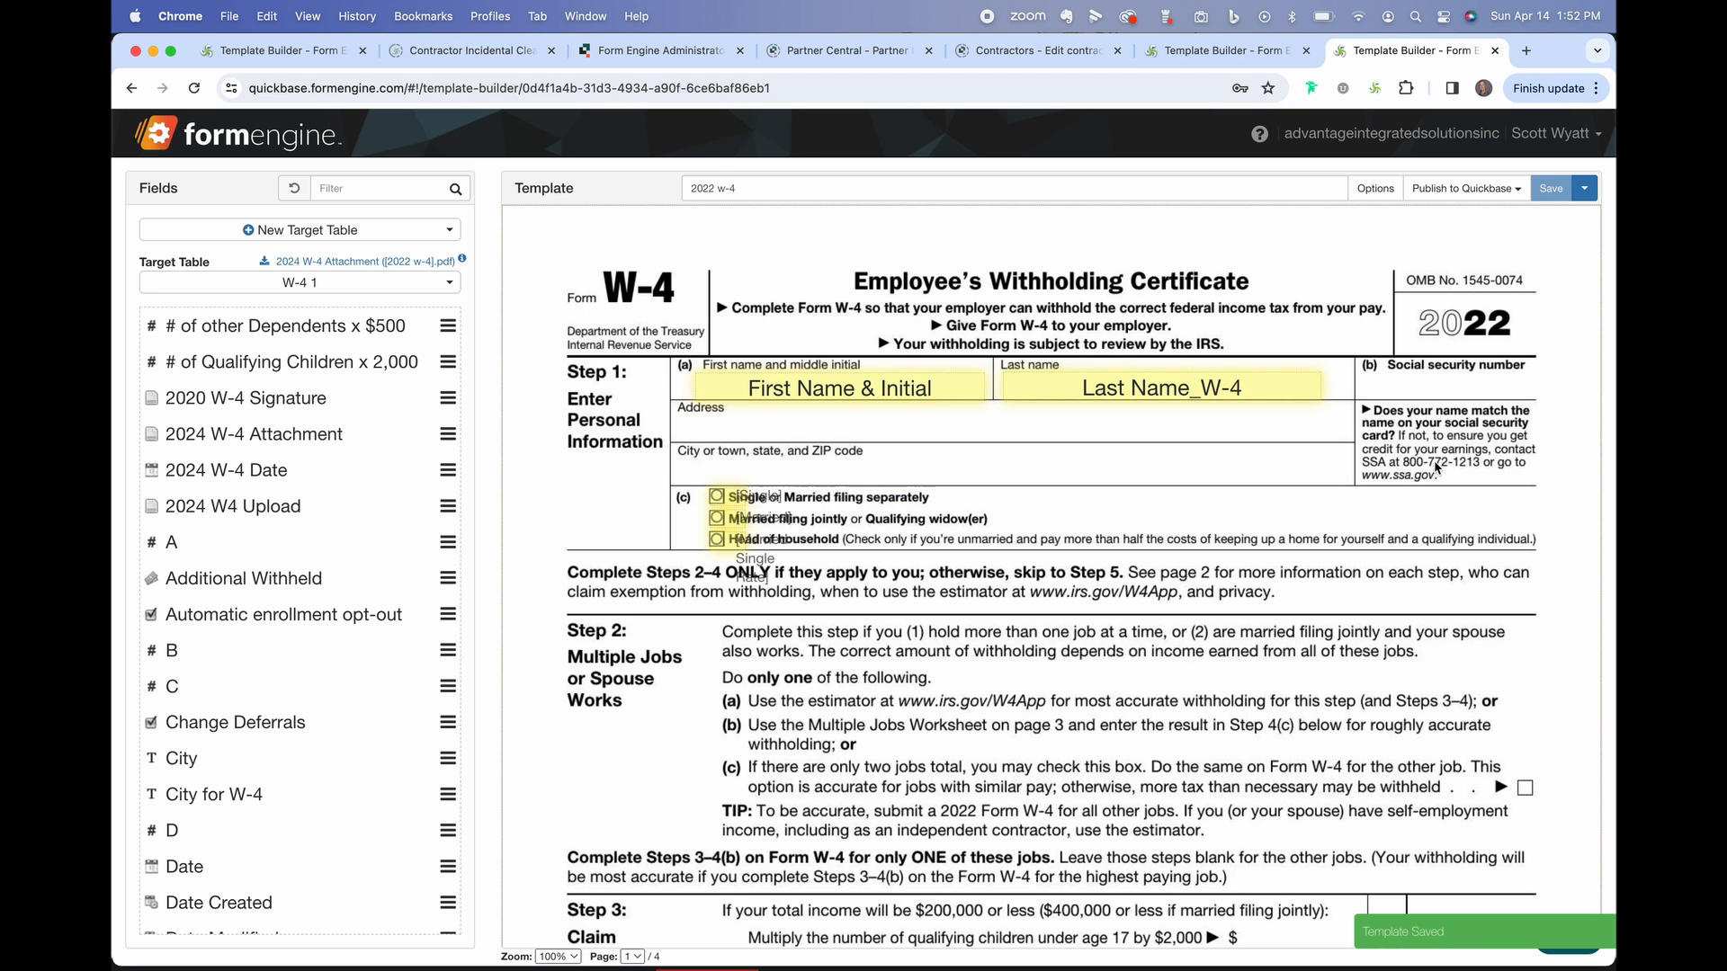
# Preview the 2022 w-4 form in a new tab, scroll through it, then return to the Template Builder.
pyautogui.click(1508, 190)
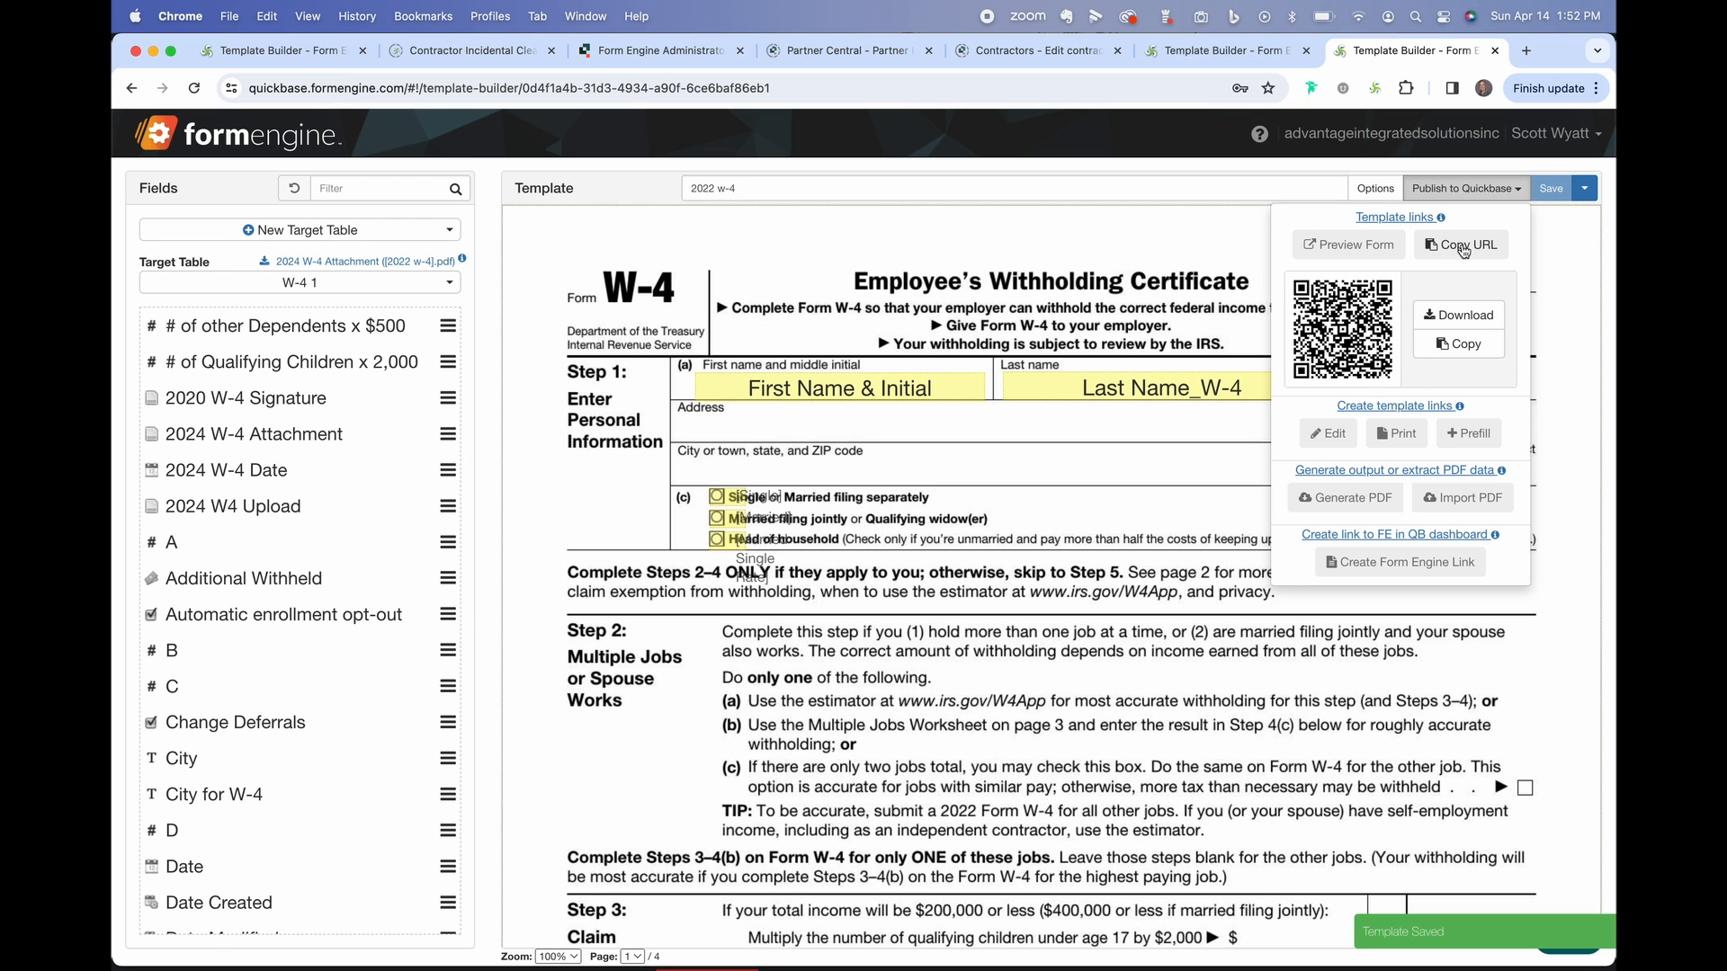
pyautogui.click(1375, 251)
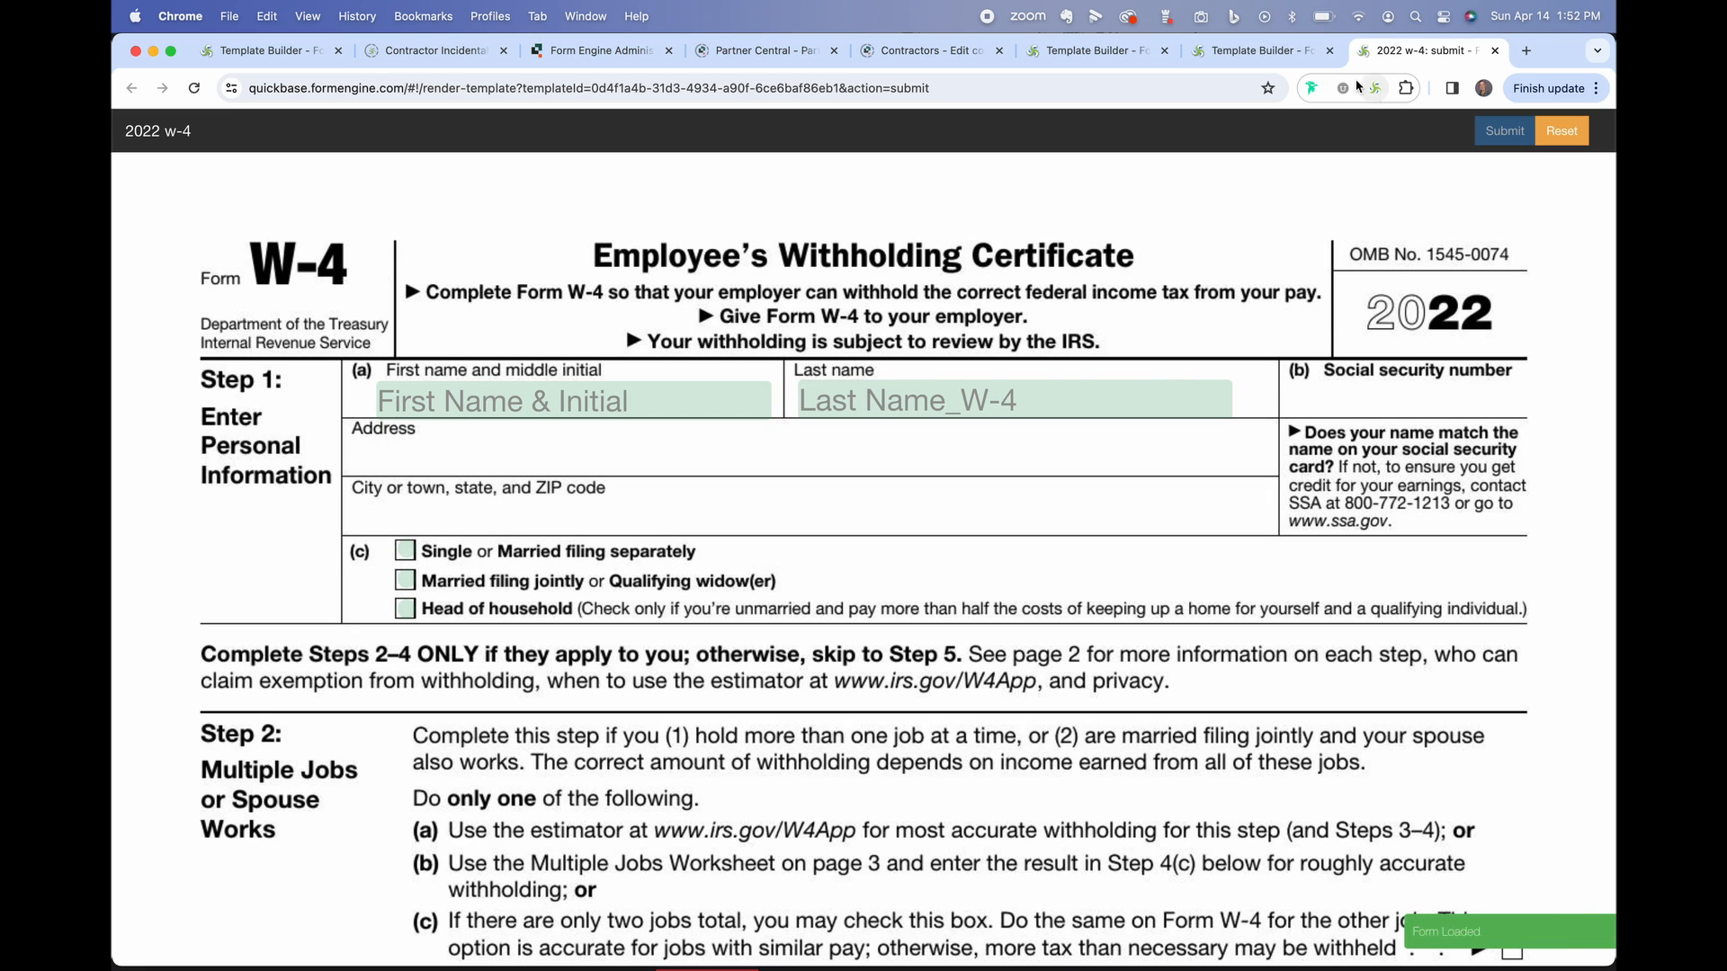
pyautogui.scroll(-6, 1105, 419)
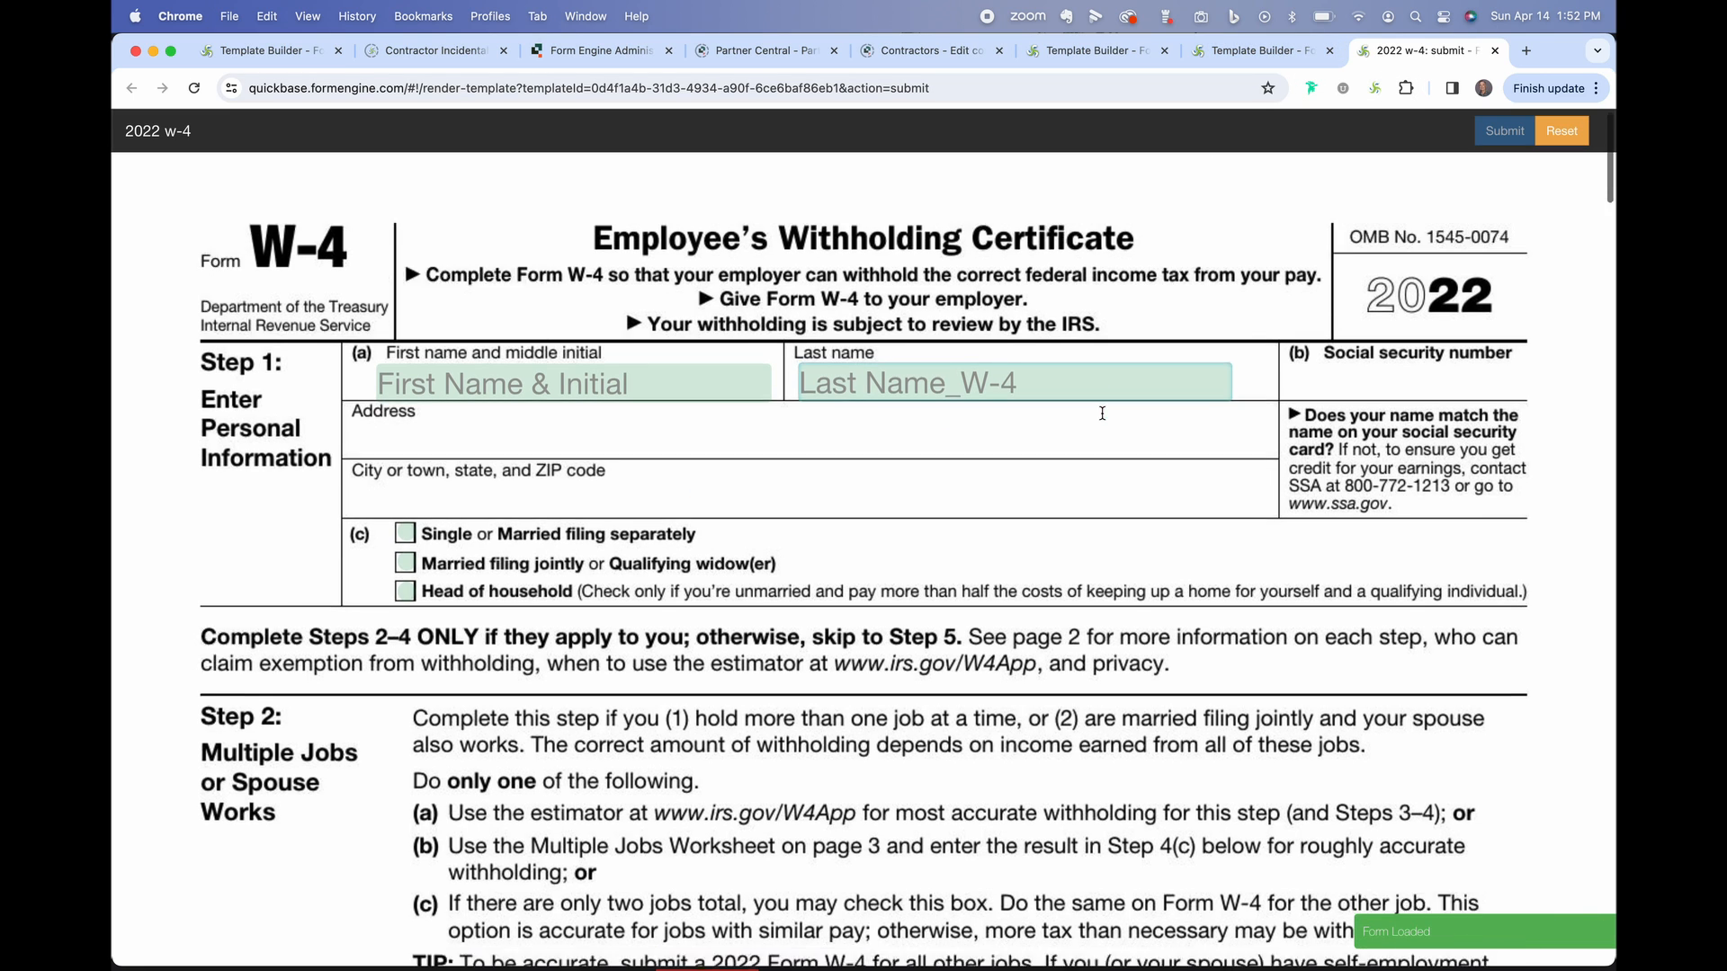
pyautogui.scroll(-5, 1104, 419)
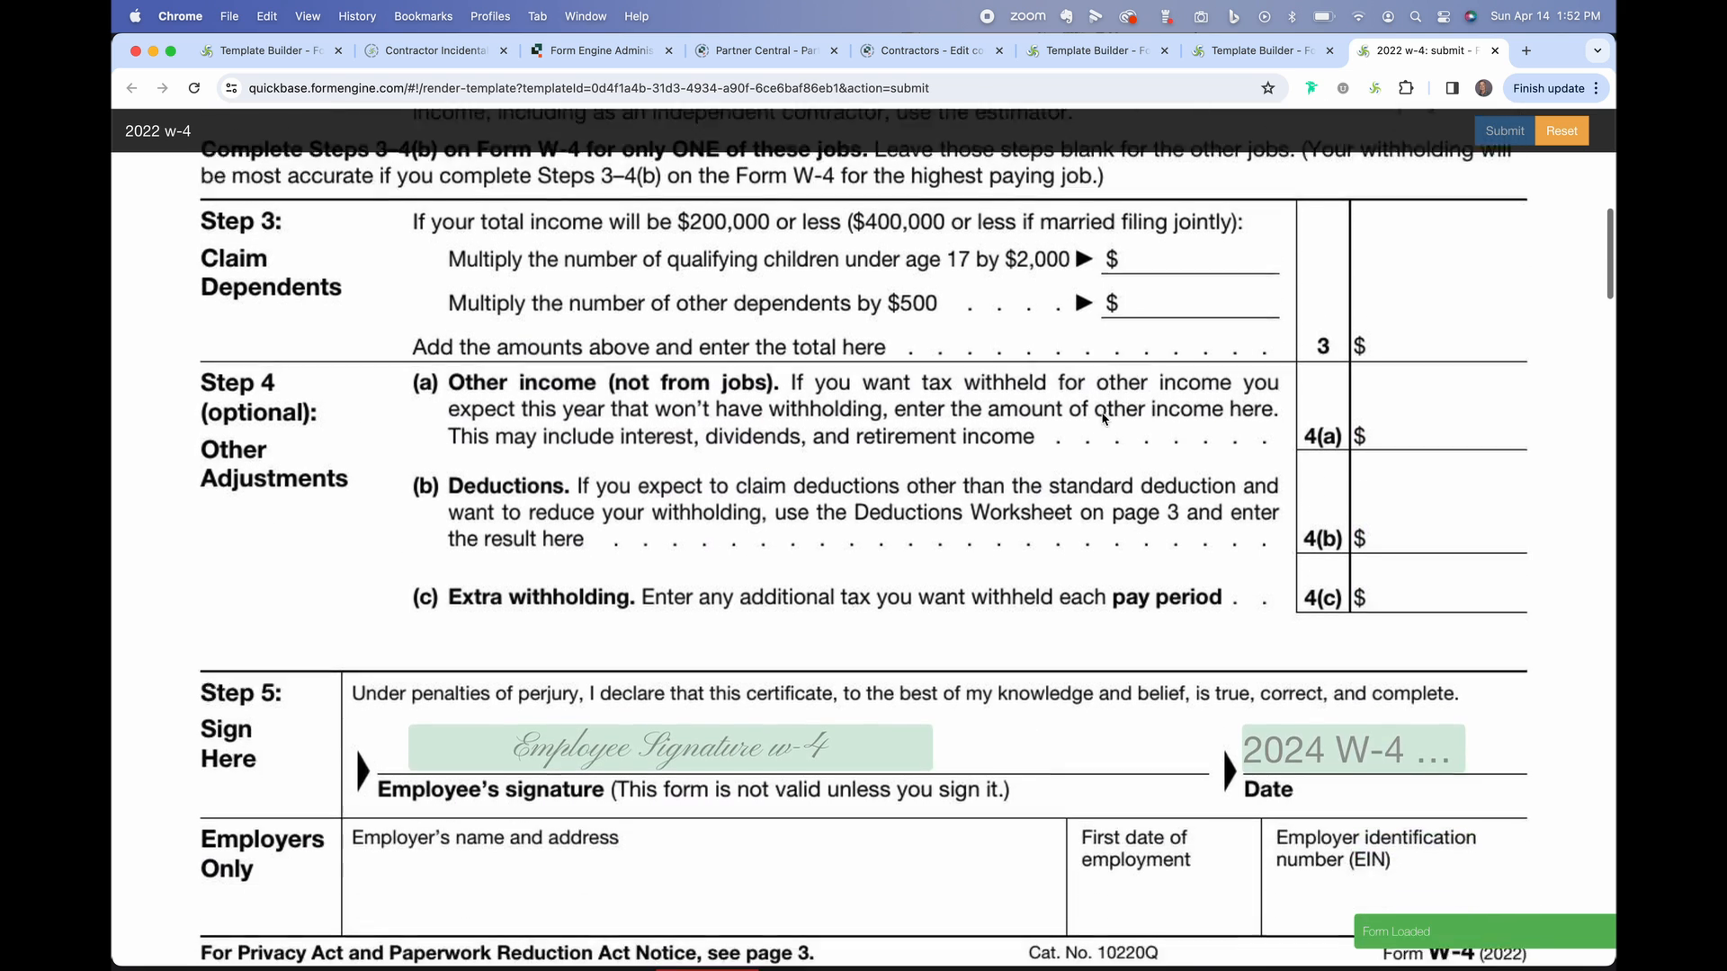
pyautogui.scroll(10, 1104, 419)
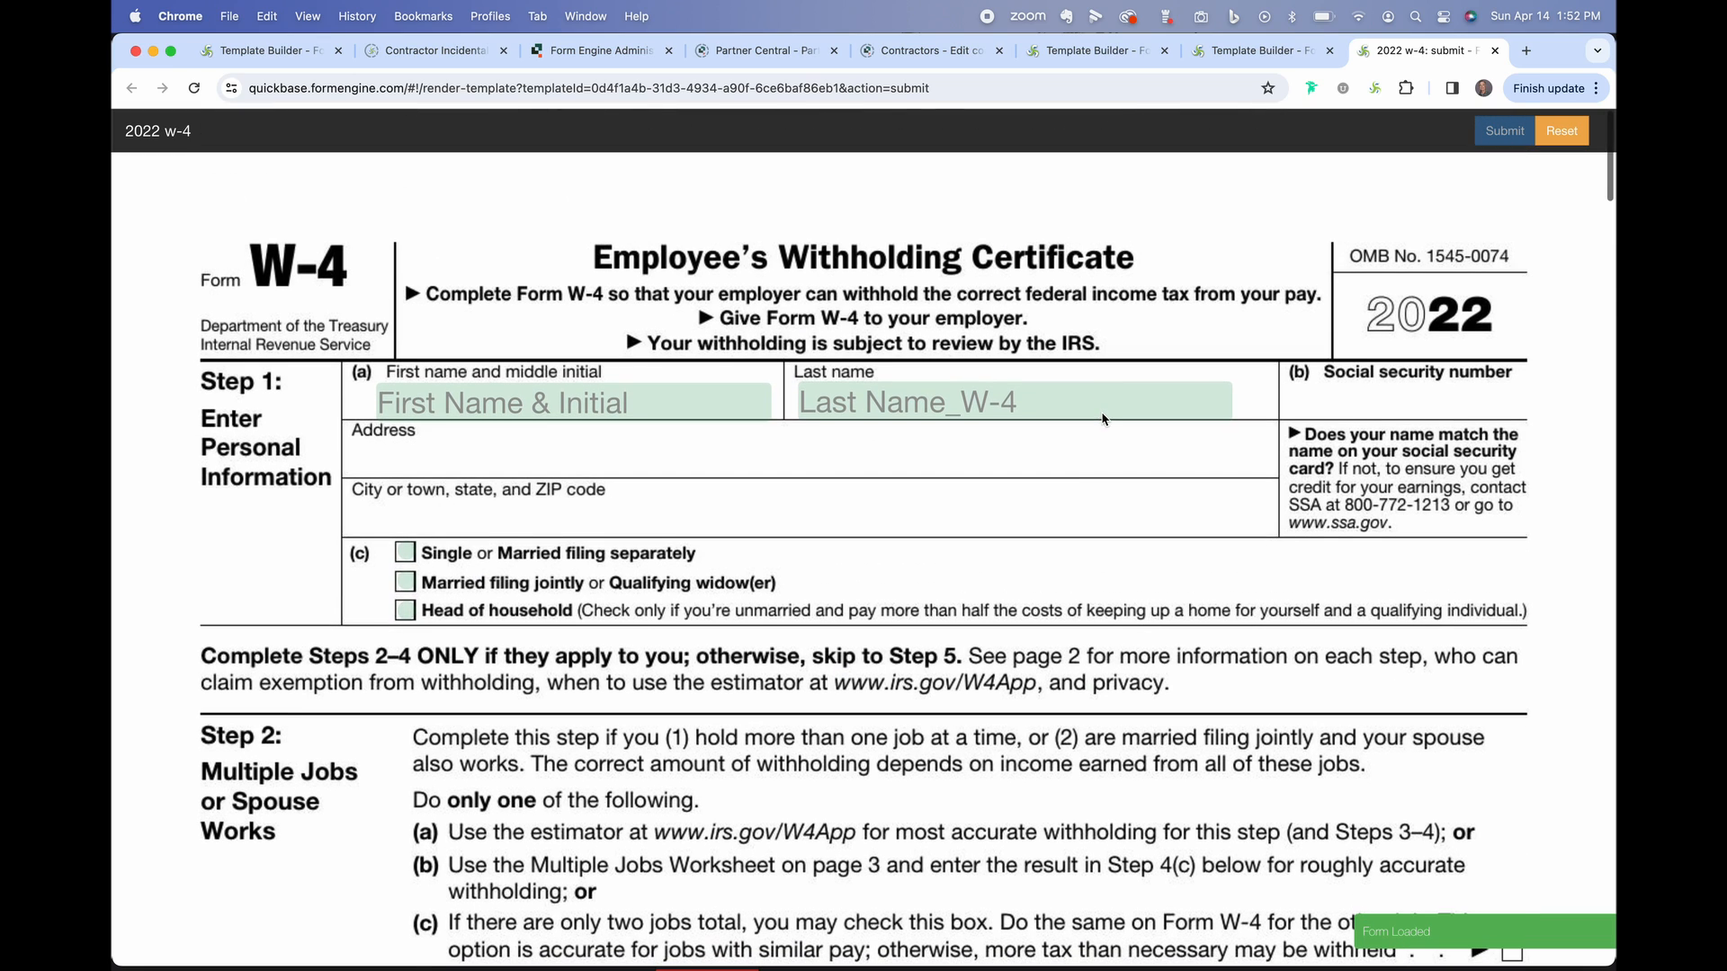
pyautogui.click(1257, 54)
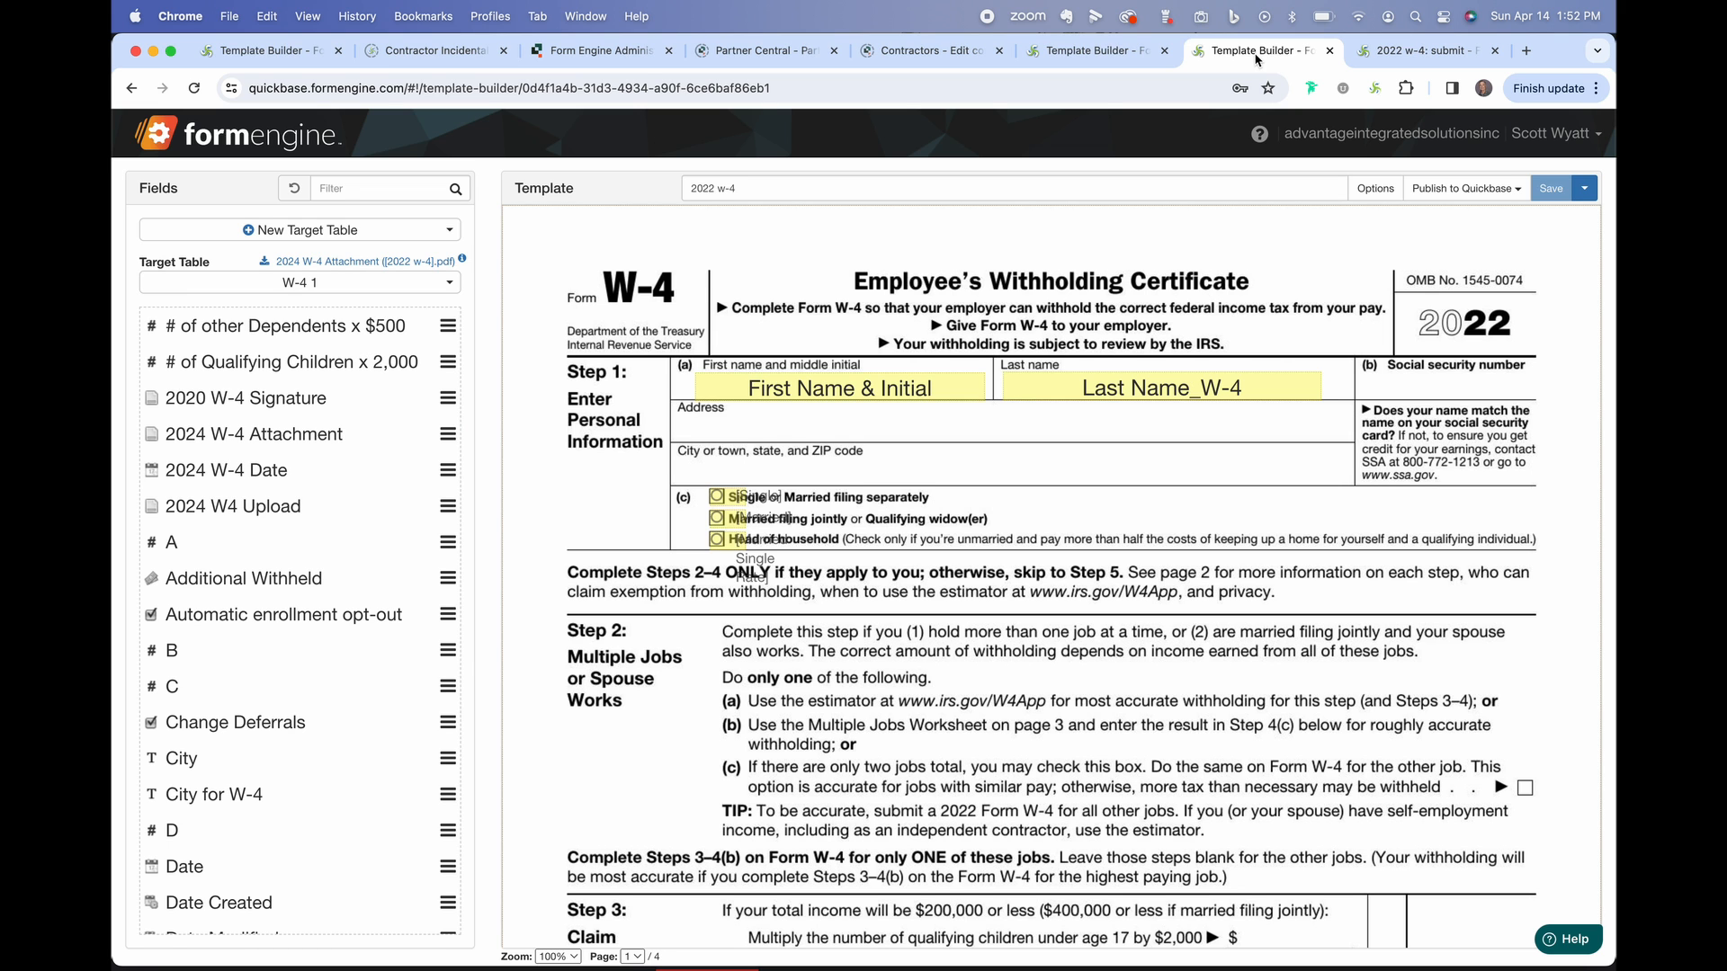
# Replace the template background with 2024 w-4 form.pdf.
pyautogui.click(1376, 188)
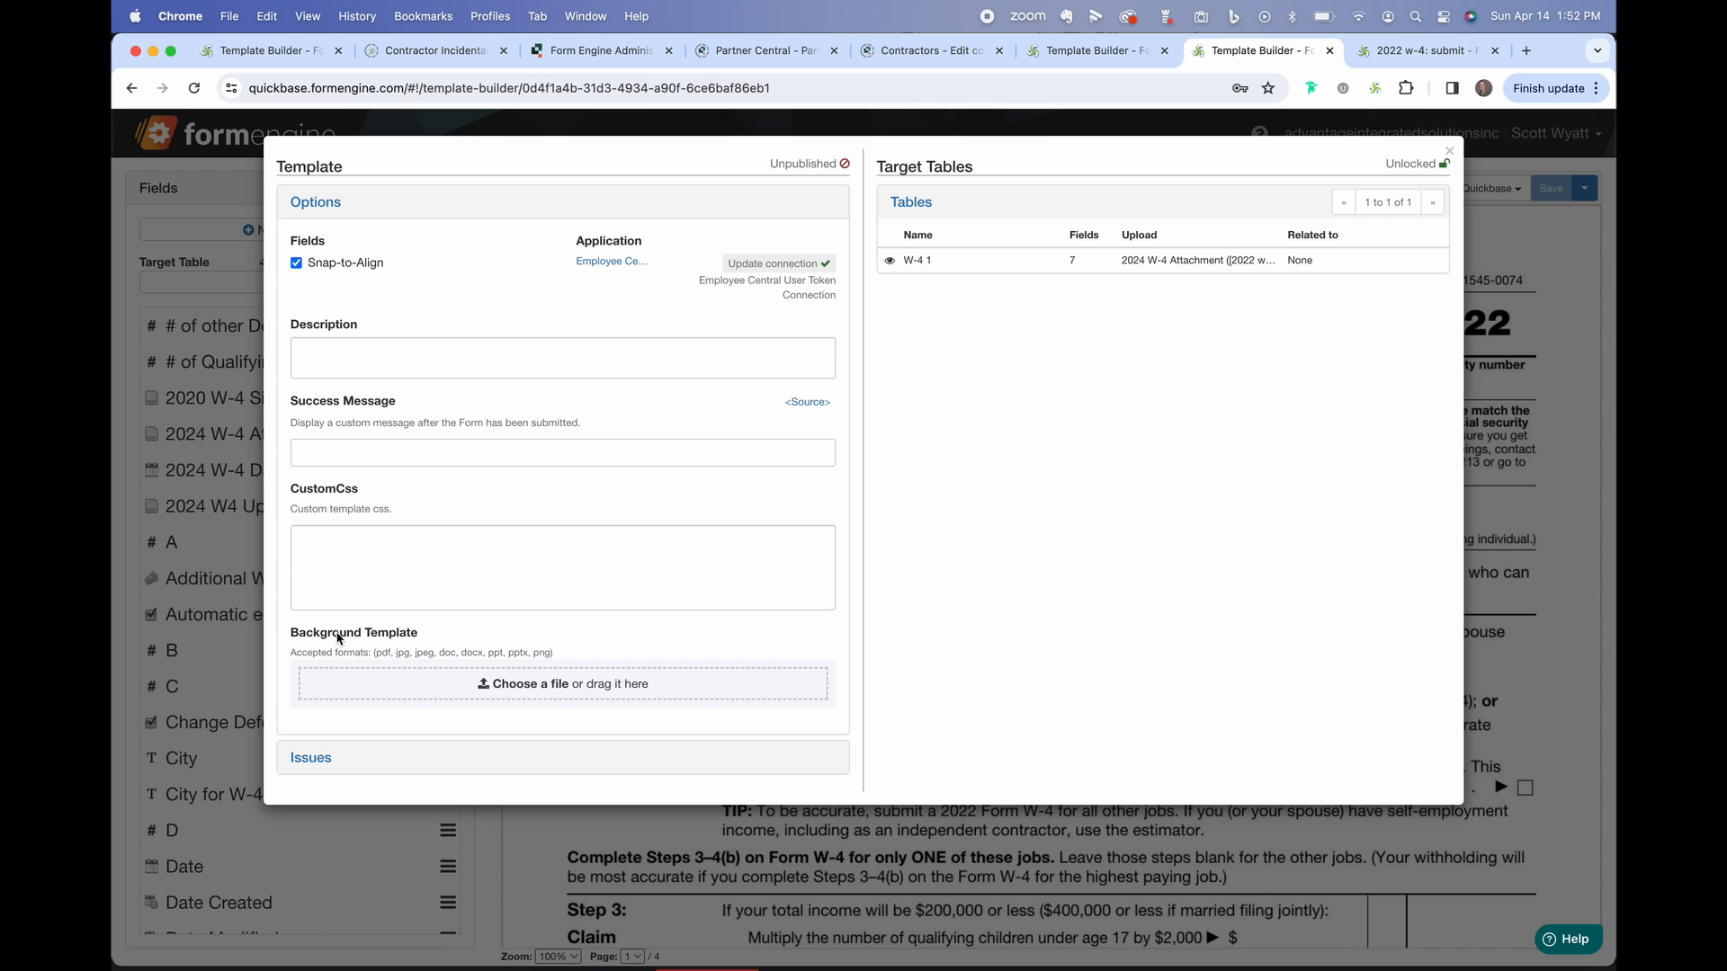
pyautogui.click(530, 691)
pyautogui.click(503, 297)
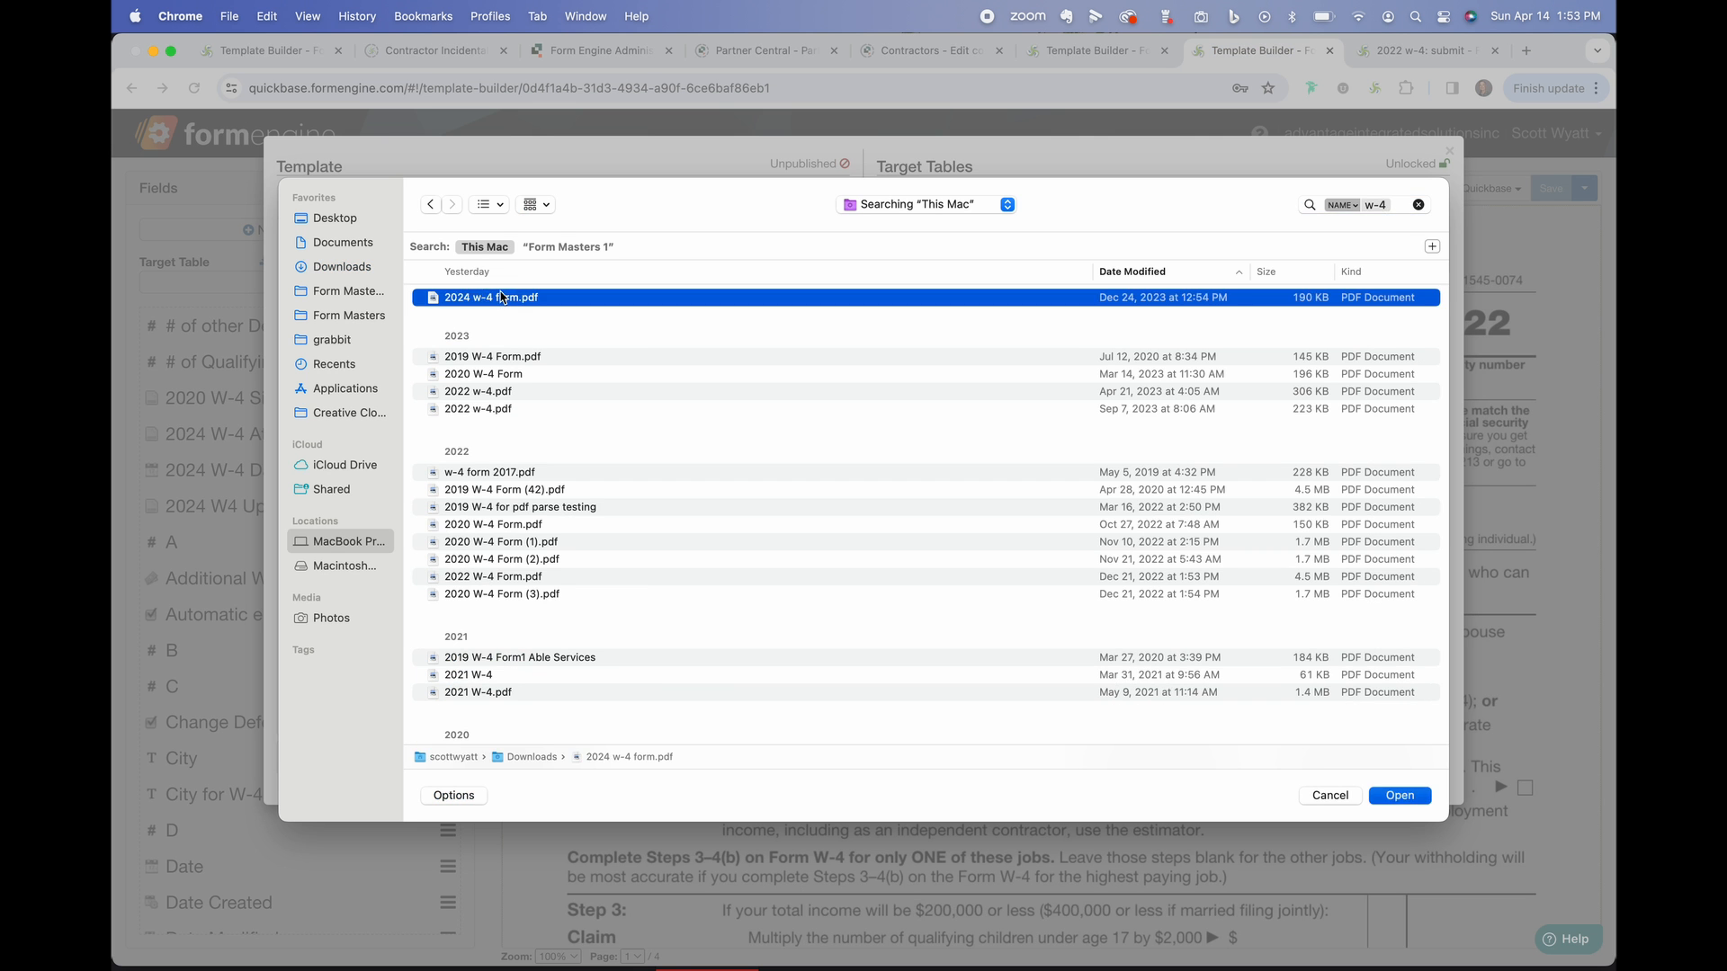
pyautogui.doubleClick(503, 297)
pyautogui.click(1011, 216)
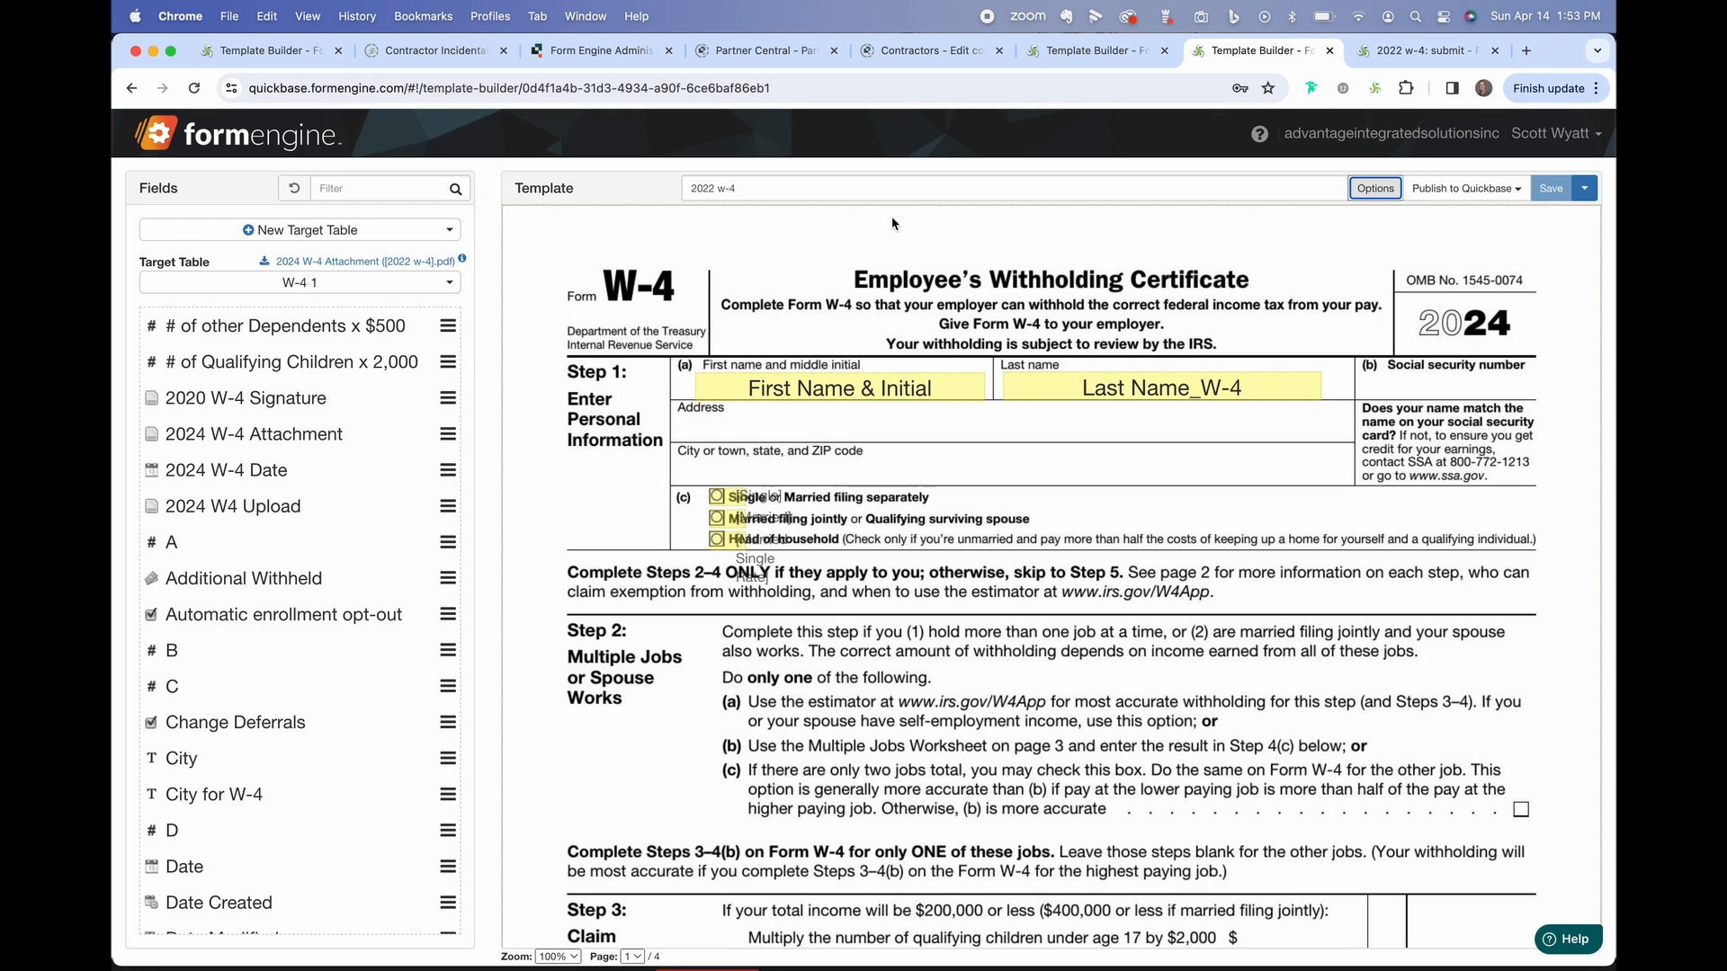
# Rename the template to '2024 w-4' and save it as a new template.
pyautogui.click(714, 189)
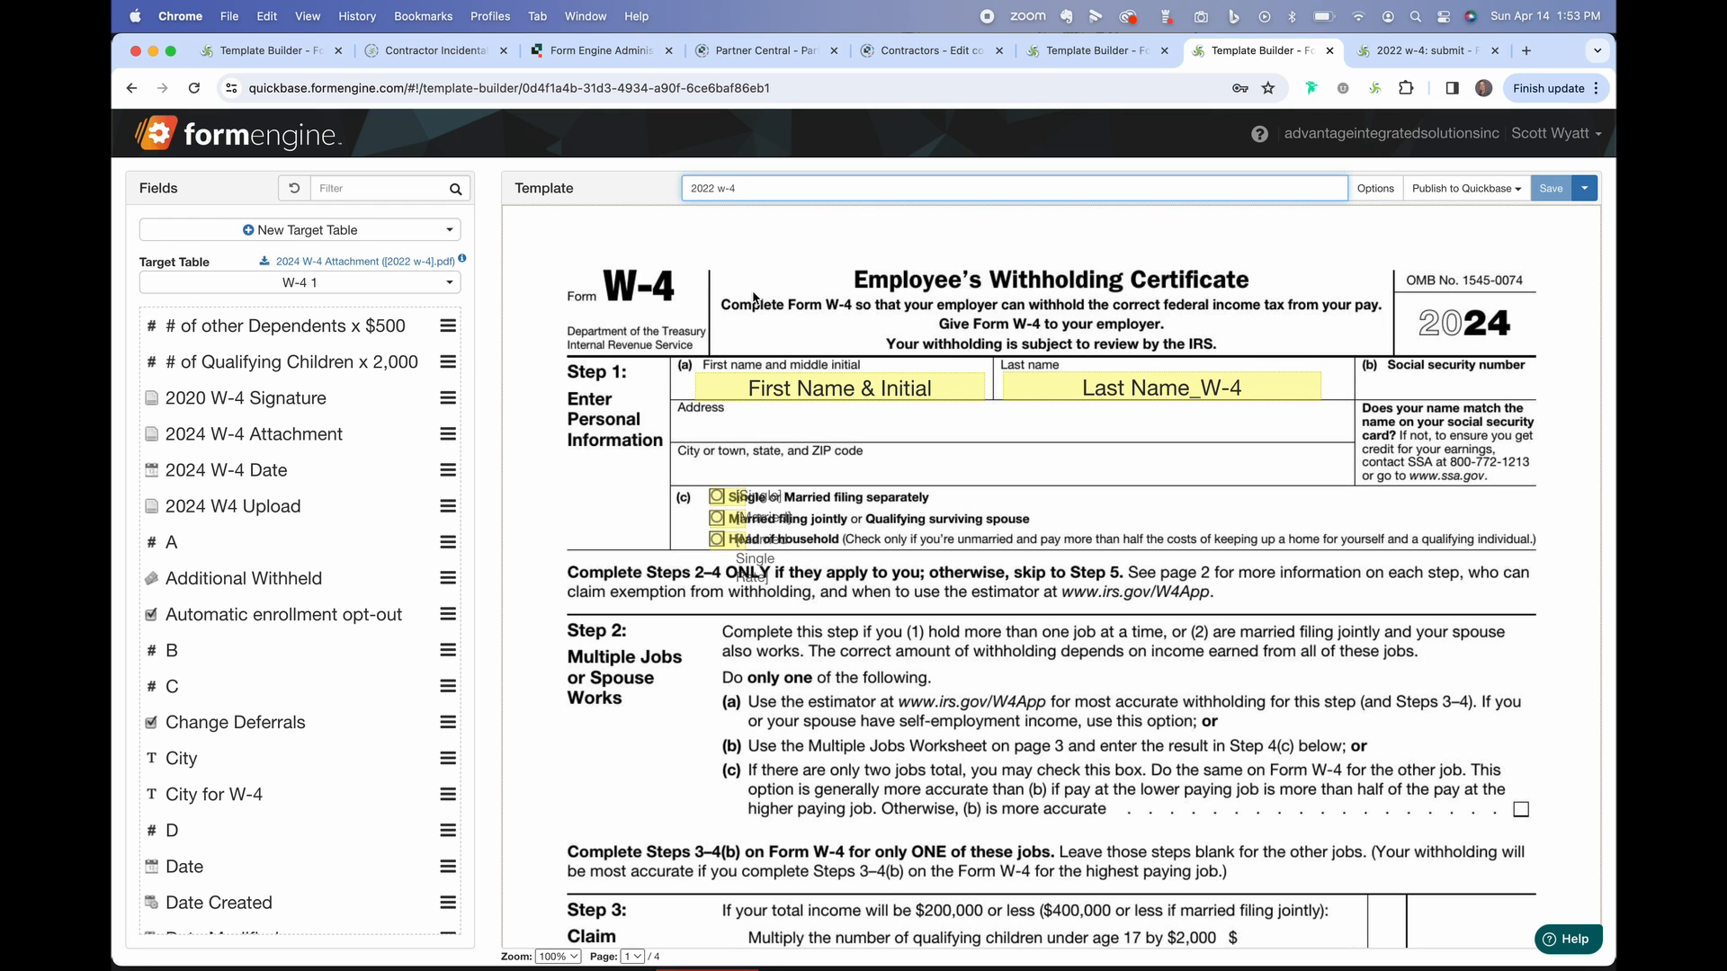
pyautogui.press('BackSpace')
pyautogui.write('4')
pyautogui.click(1583, 189)
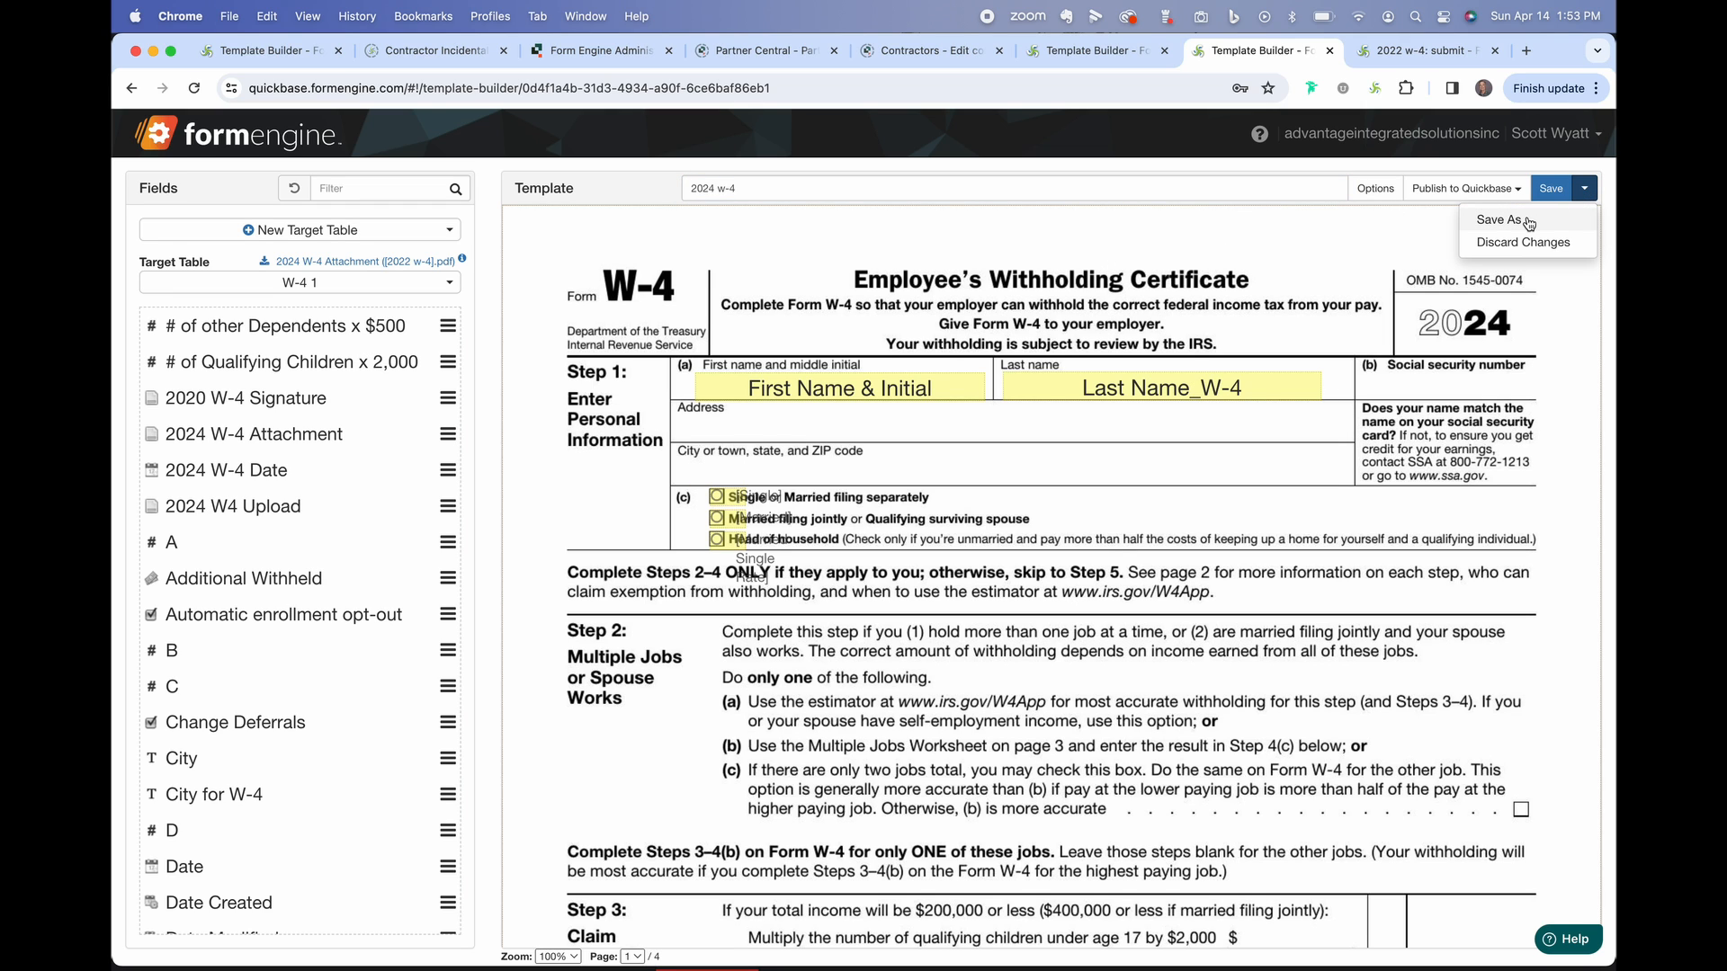
pyautogui.click(1527, 223)
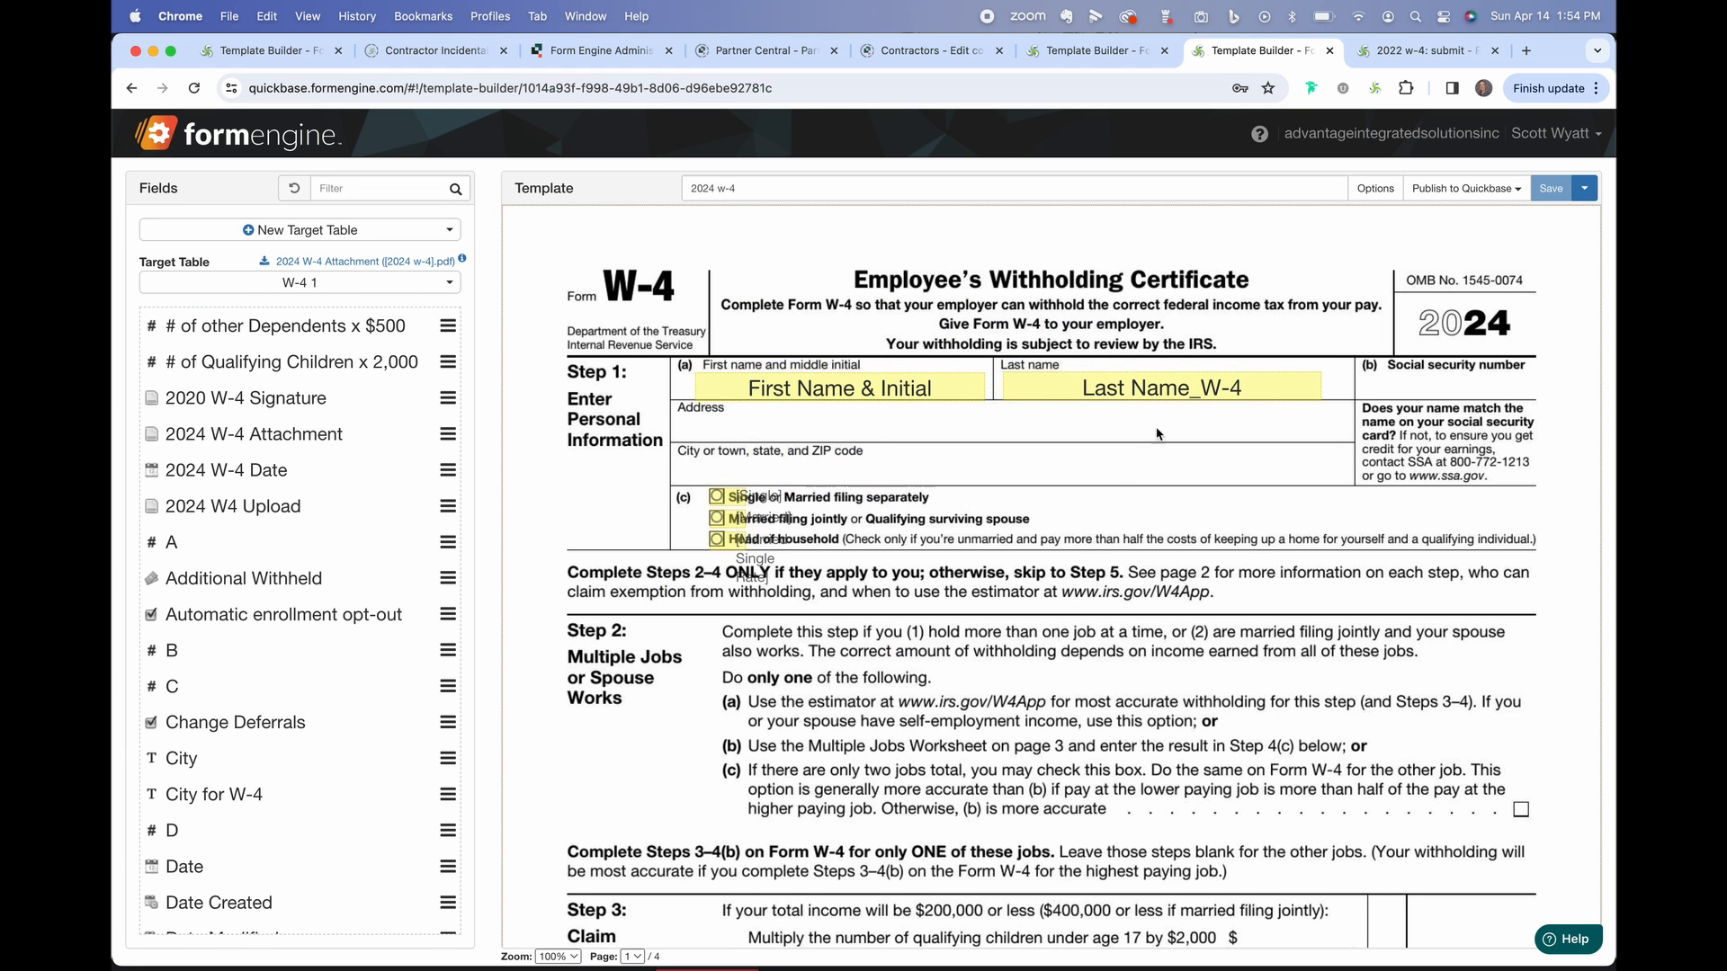
pyautogui.scroll(-10, 1118, 488)
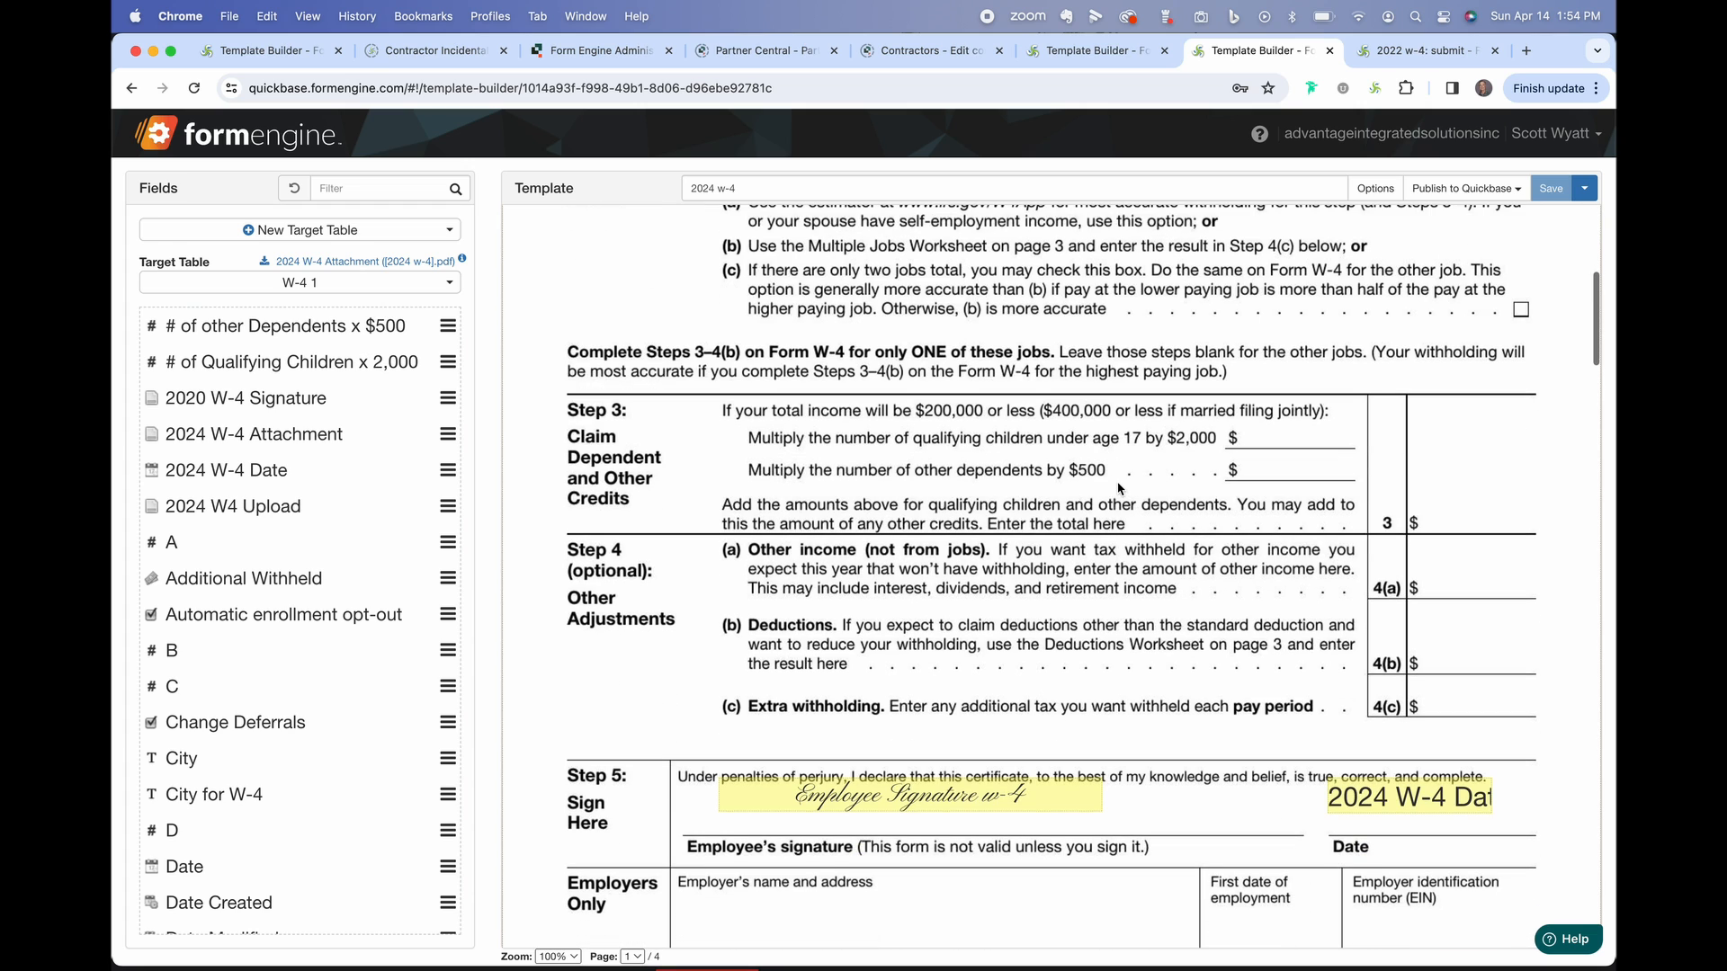
pyautogui.scroll(10, 1118, 488)
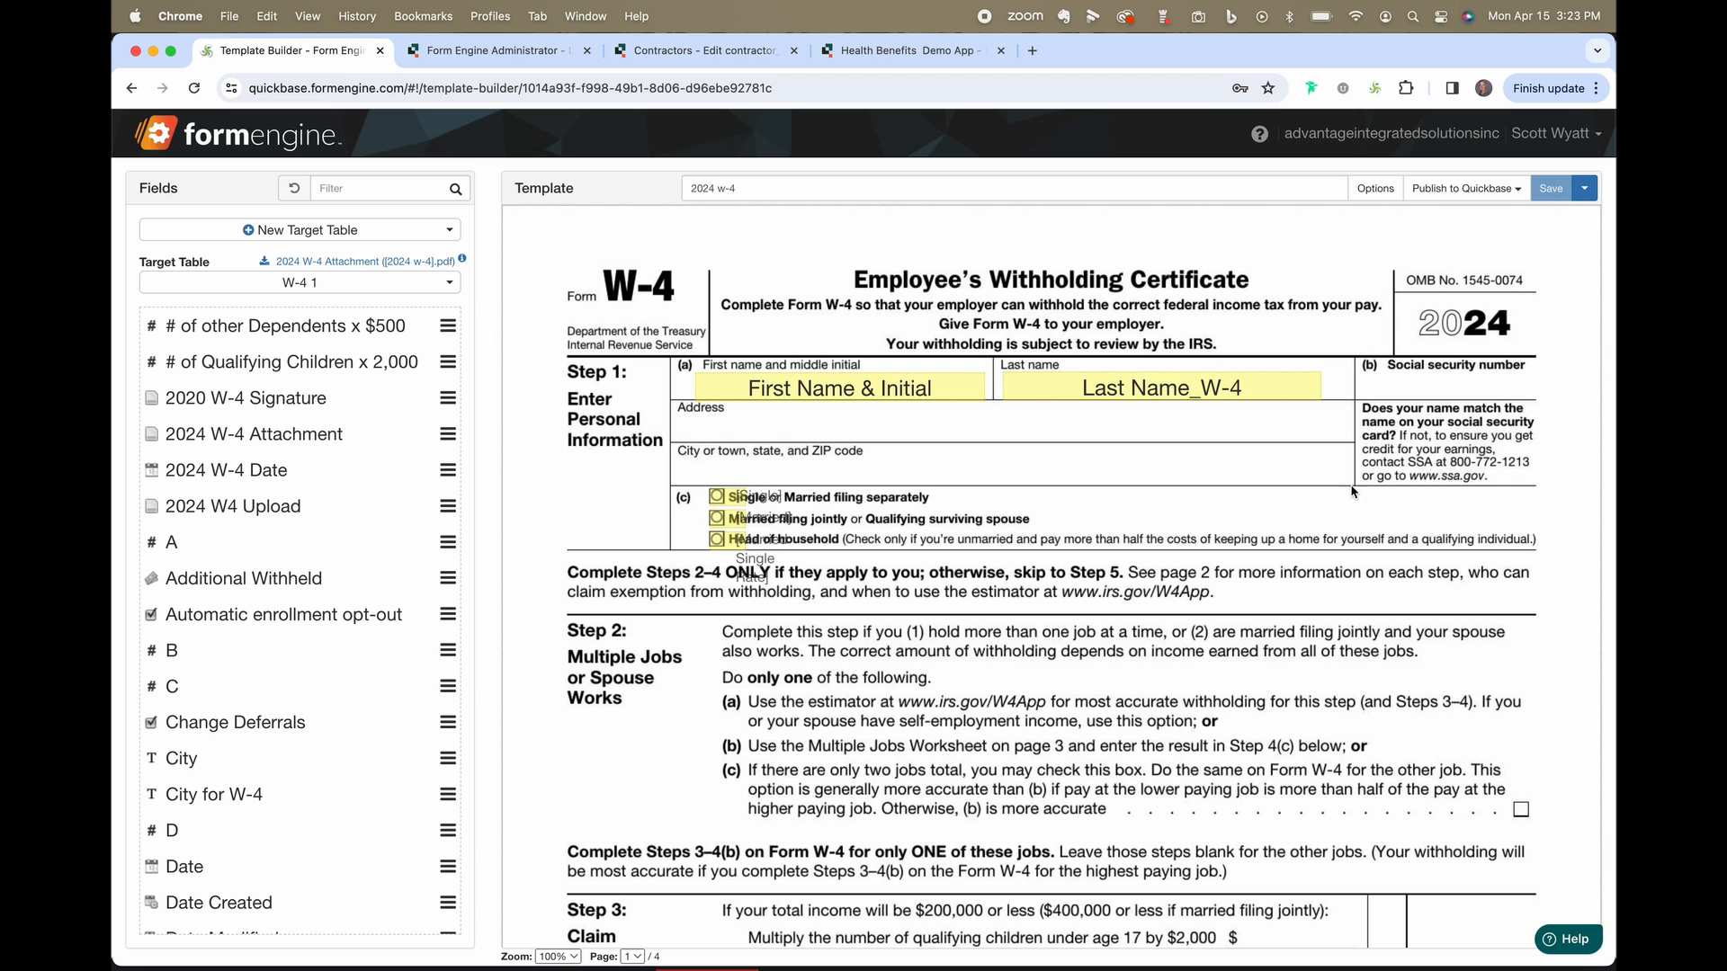
# Start an Edit link field for Quickbase, then view Quickbase's Pay & Benefit Activities report.
pyautogui.click(1517, 193)
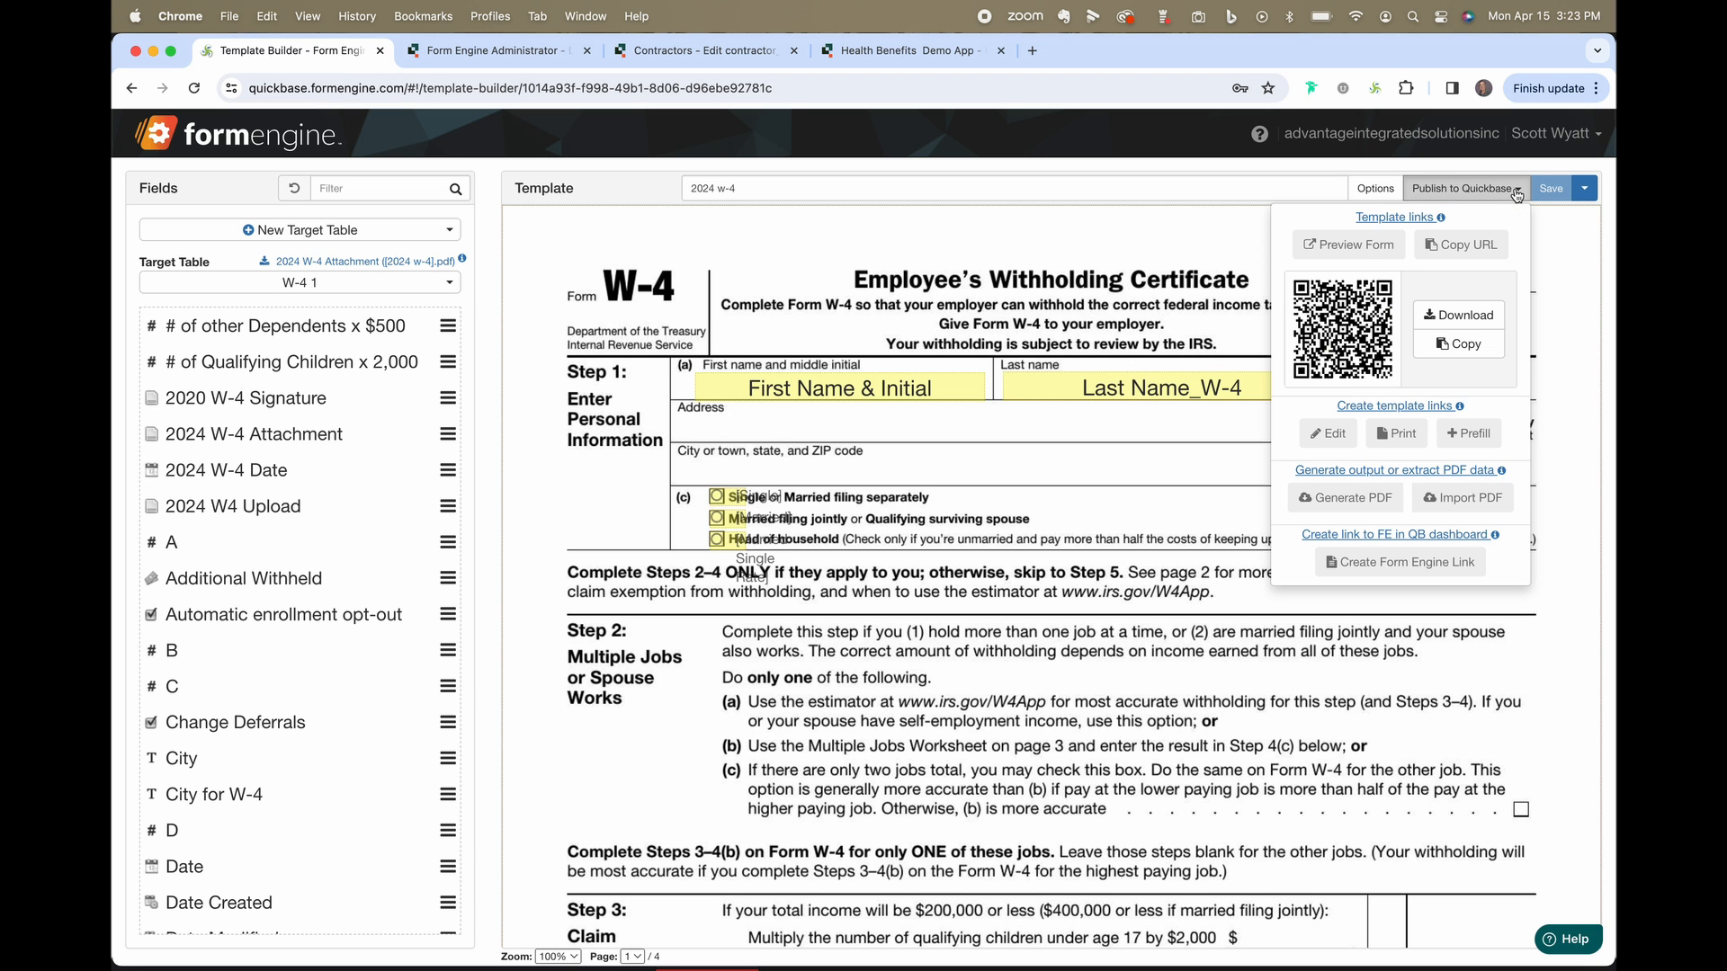
pyautogui.click(1335, 437)
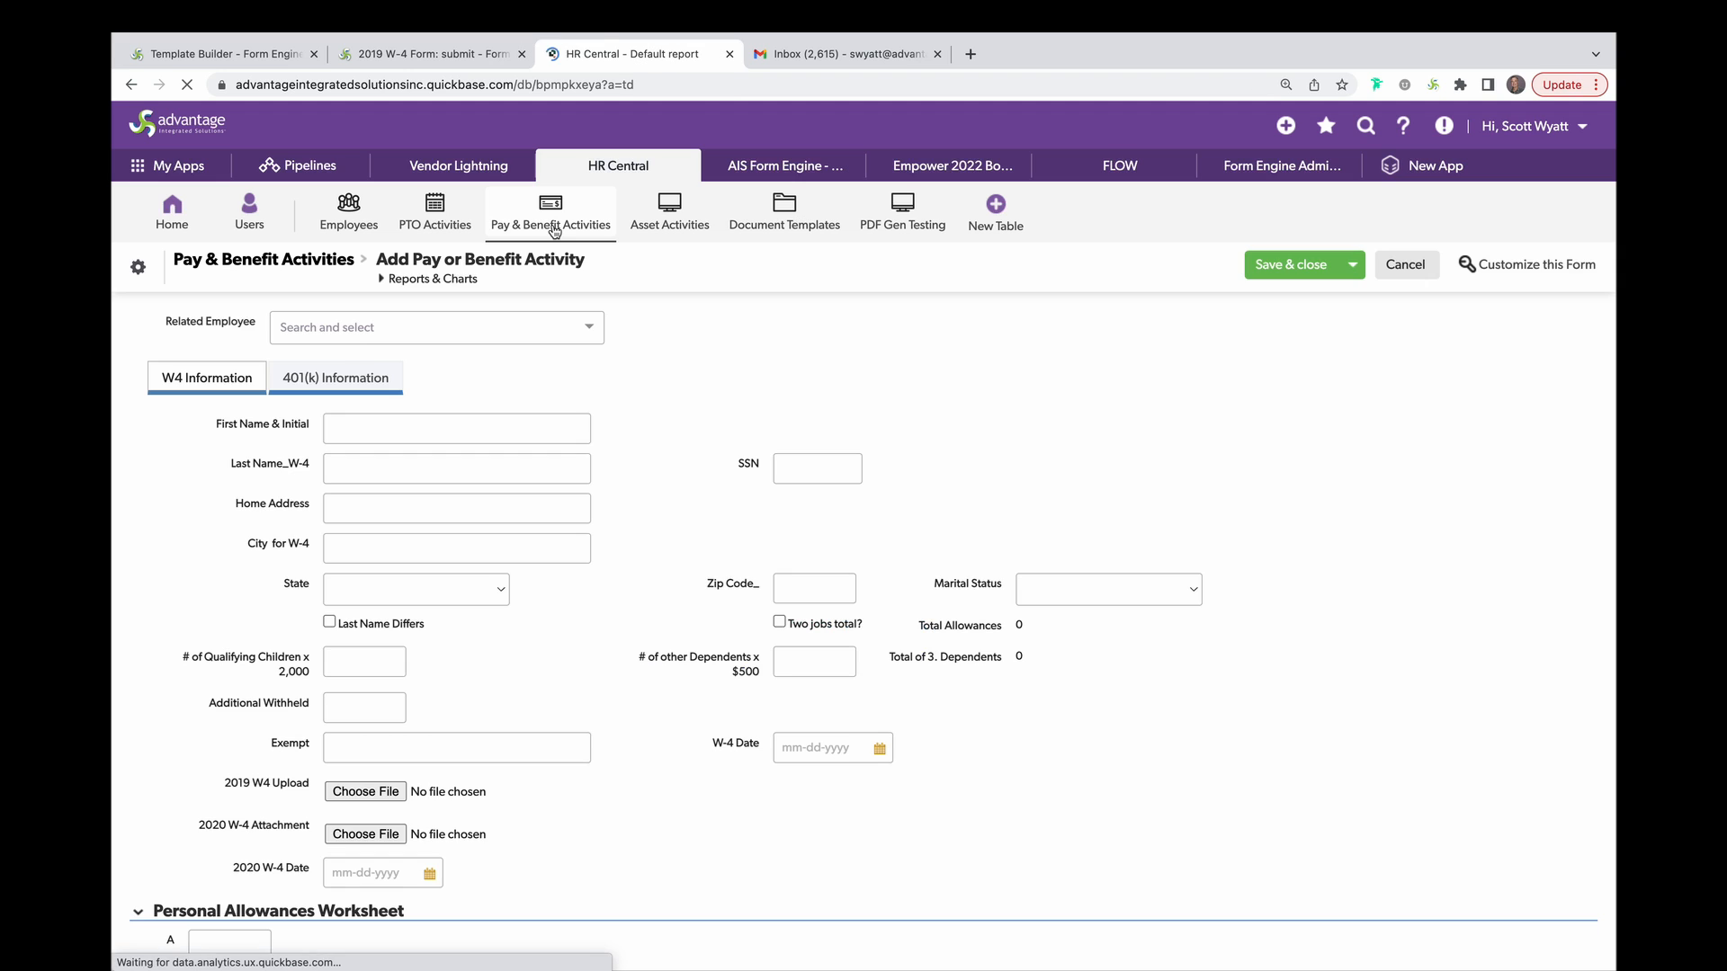
pyautogui.click(555, 229)
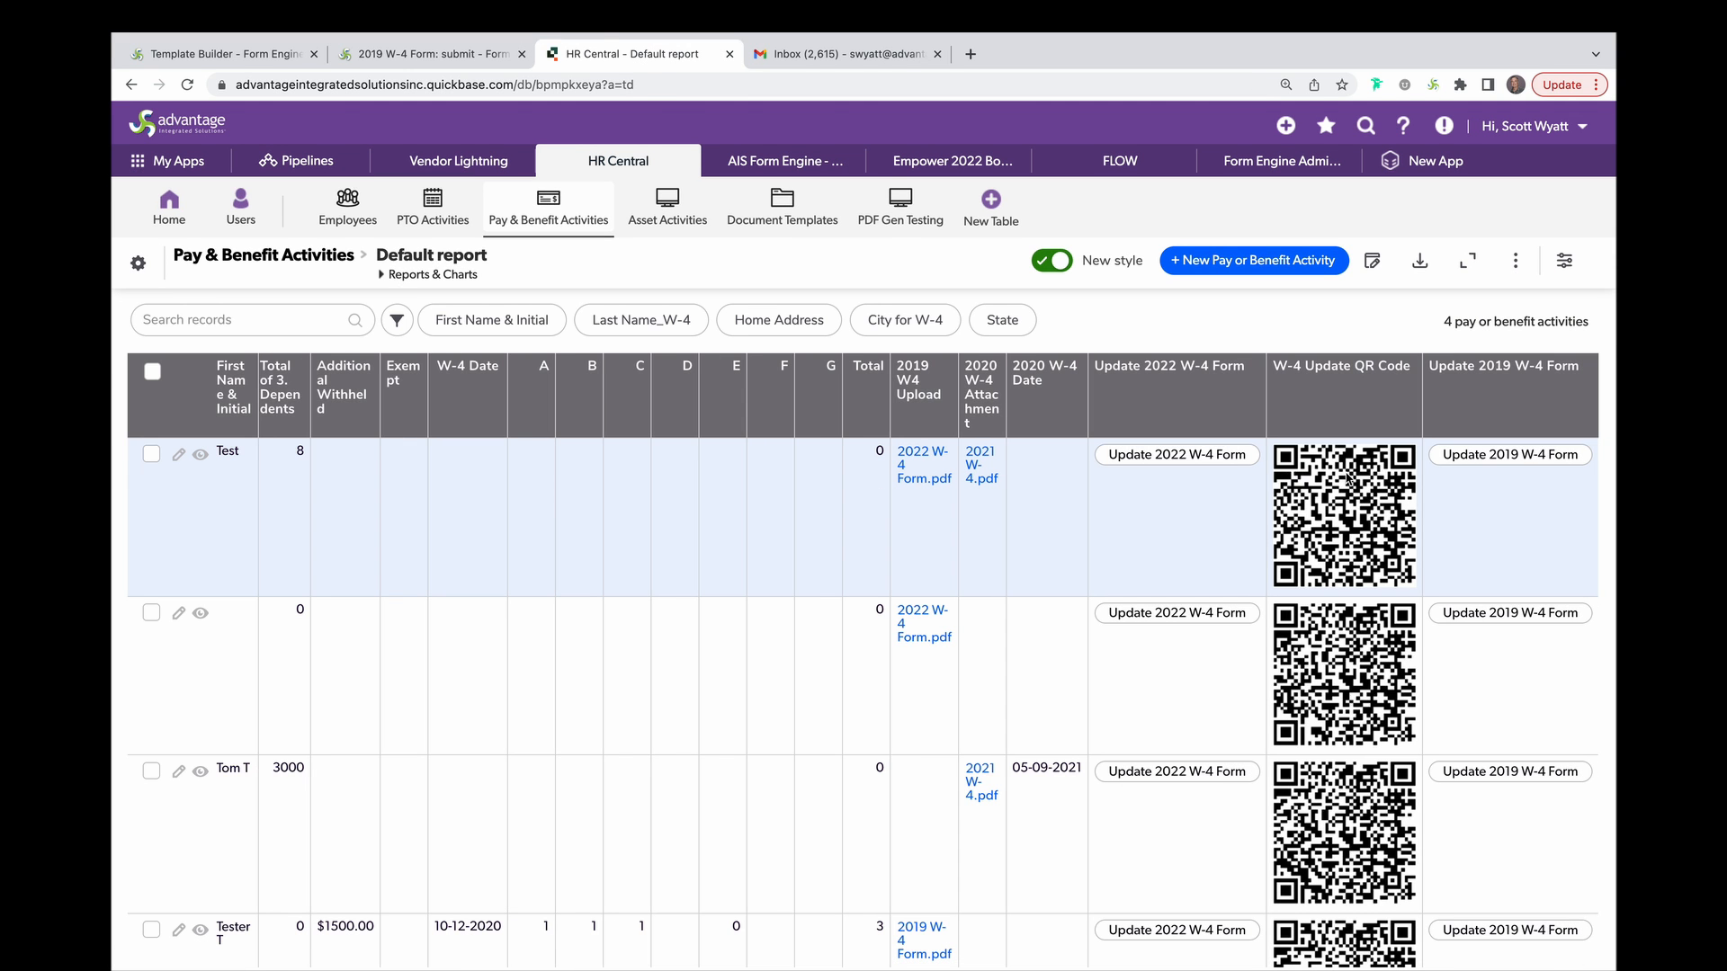
# Open the first record's Update 2022 W-4 Form and scroll the pre-filled form.
pyautogui.click(1218, 455)
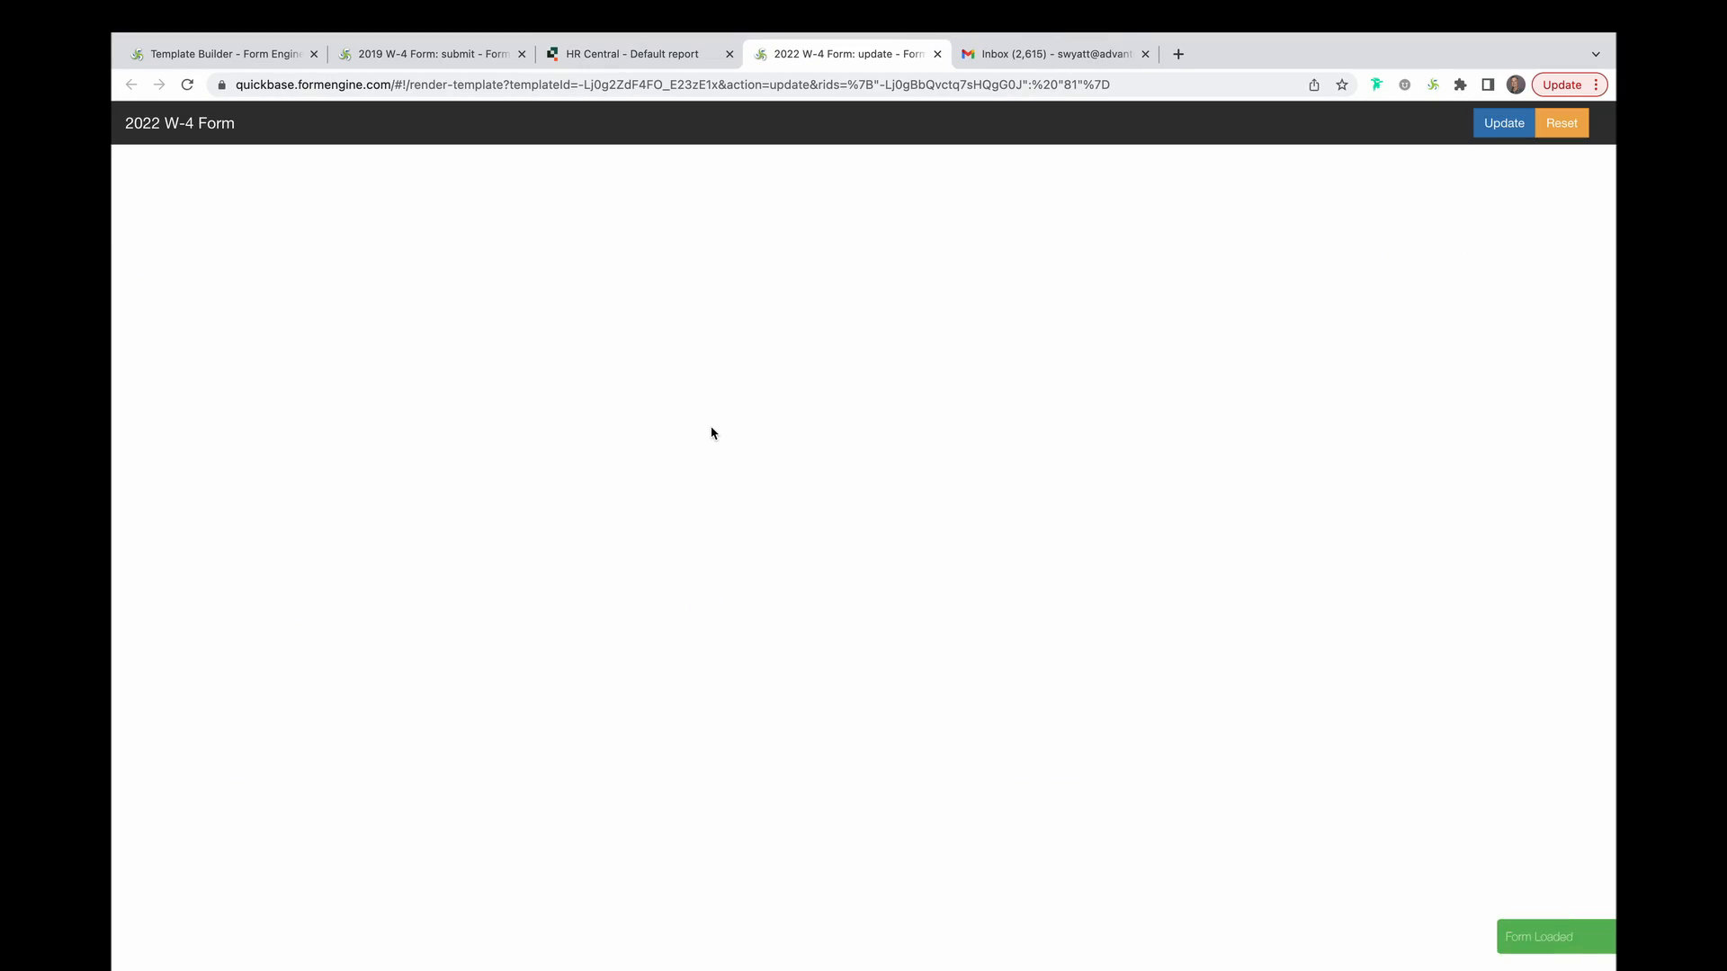
pyautogui.scroll(-15, 711, 433)
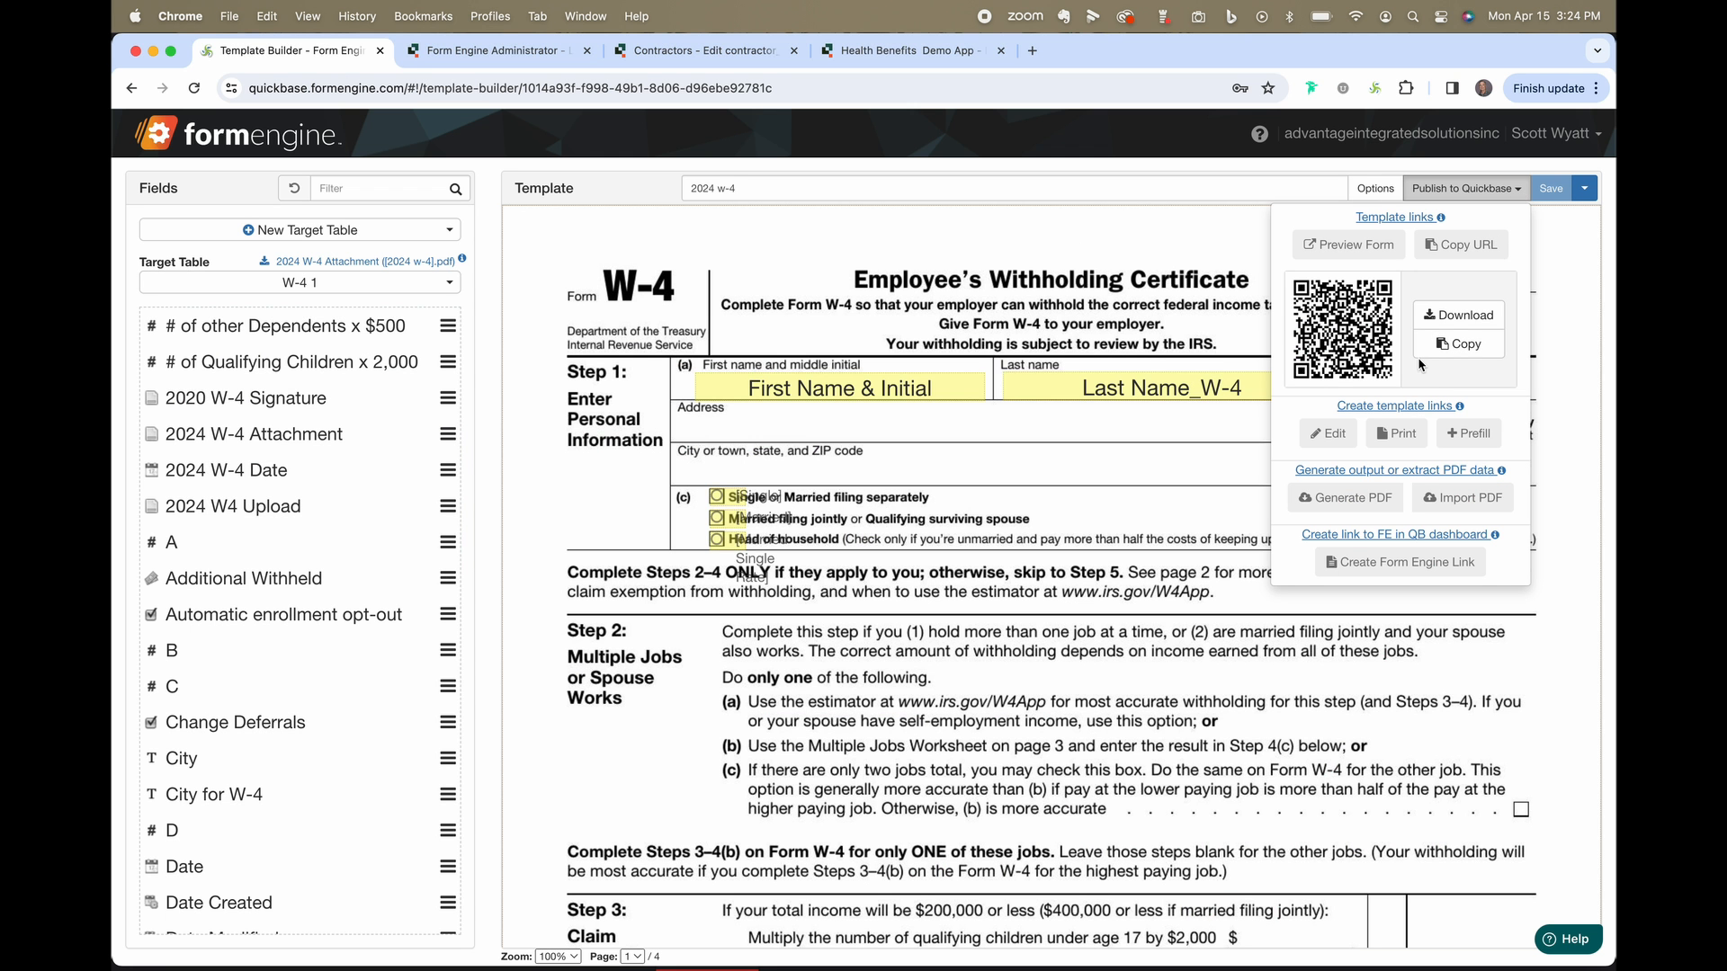
# Start a print link field for Quickbase, then cancel it.
pyautogui.moveTo(1414, 409)
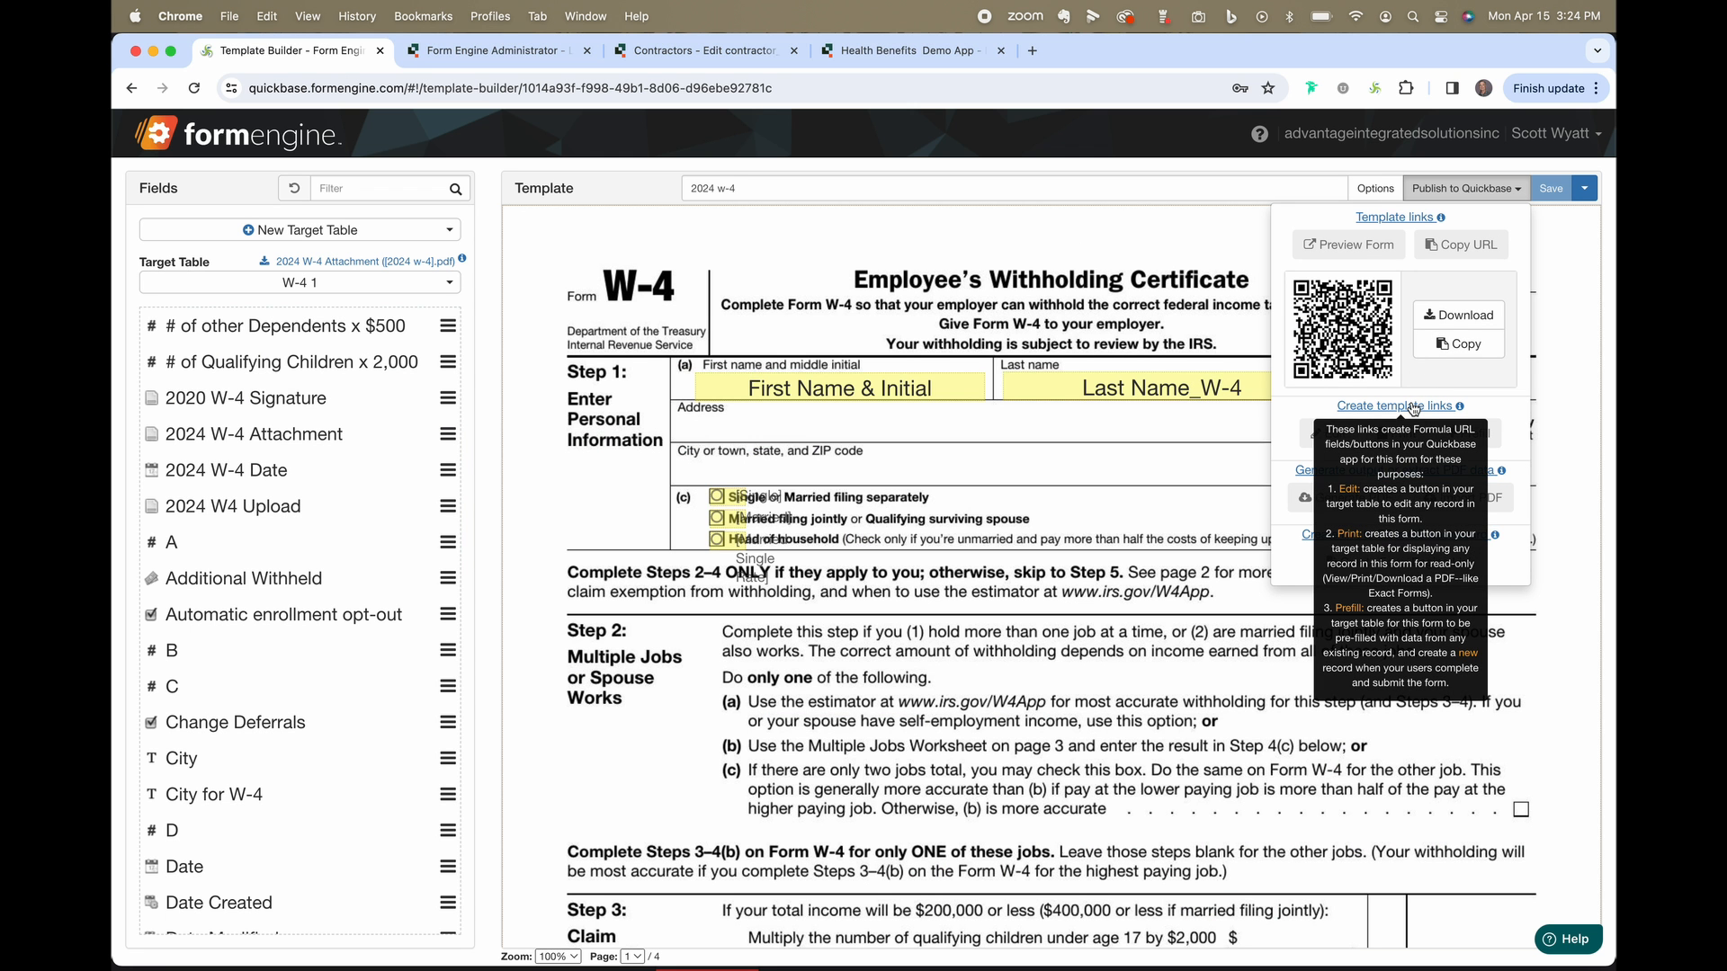
pyautogui.moveTo(1439, 477)
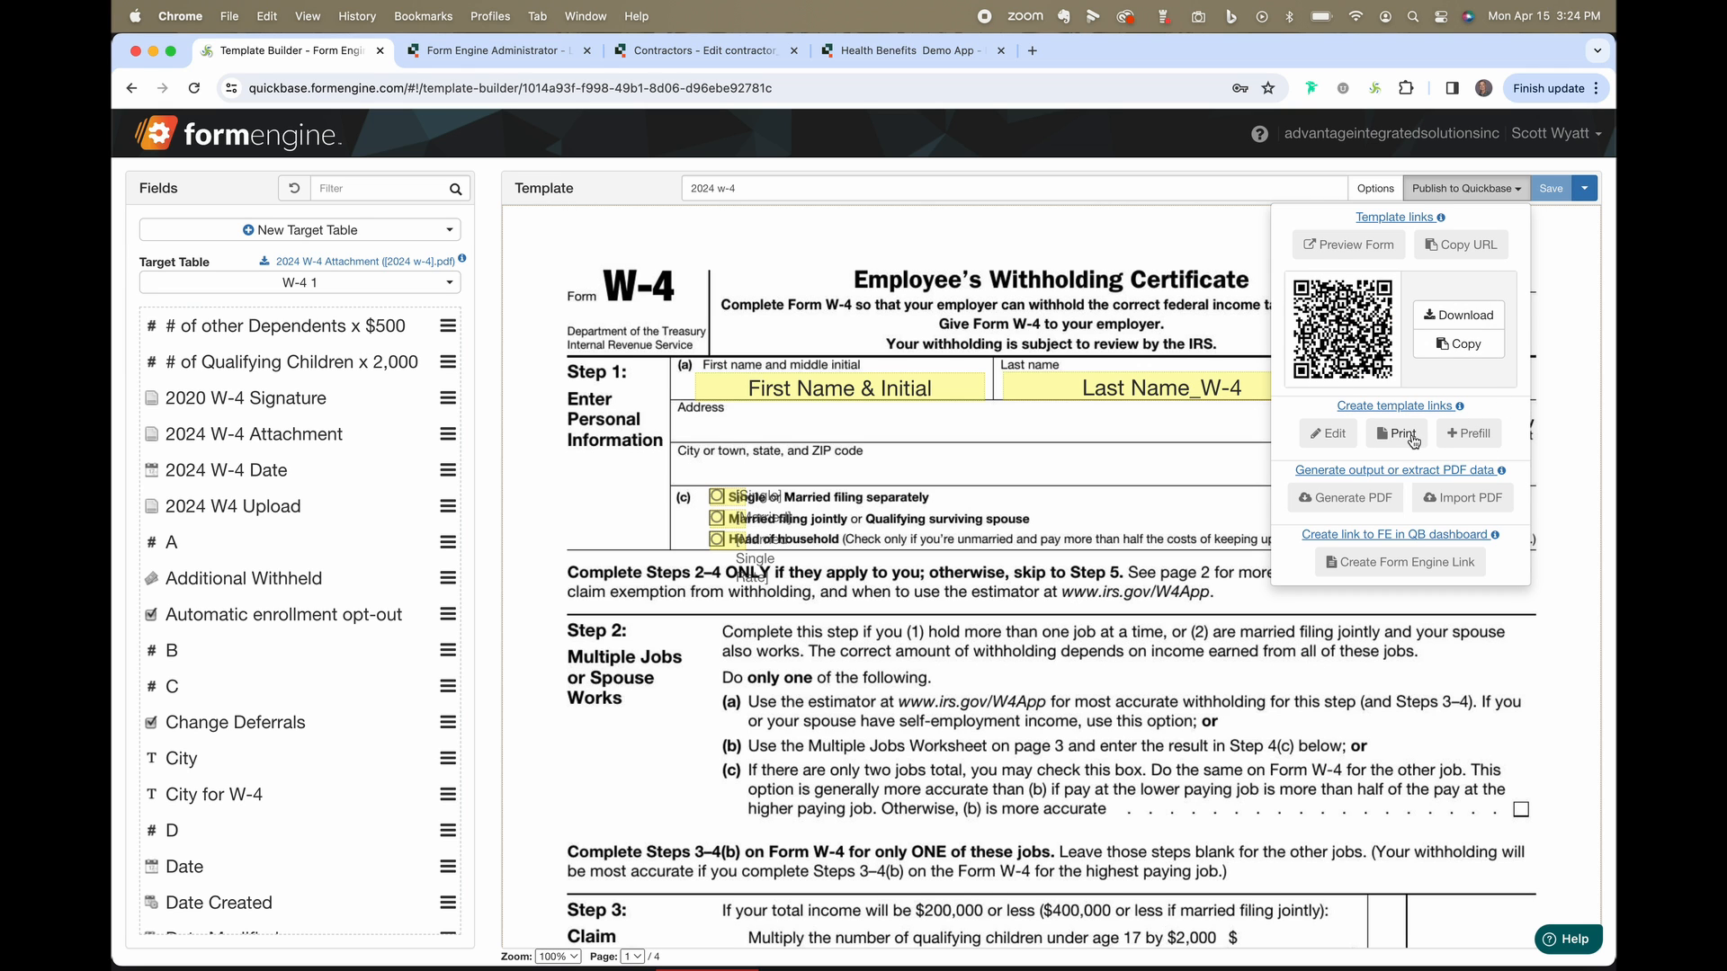
pyautogui.click(1399, 434)
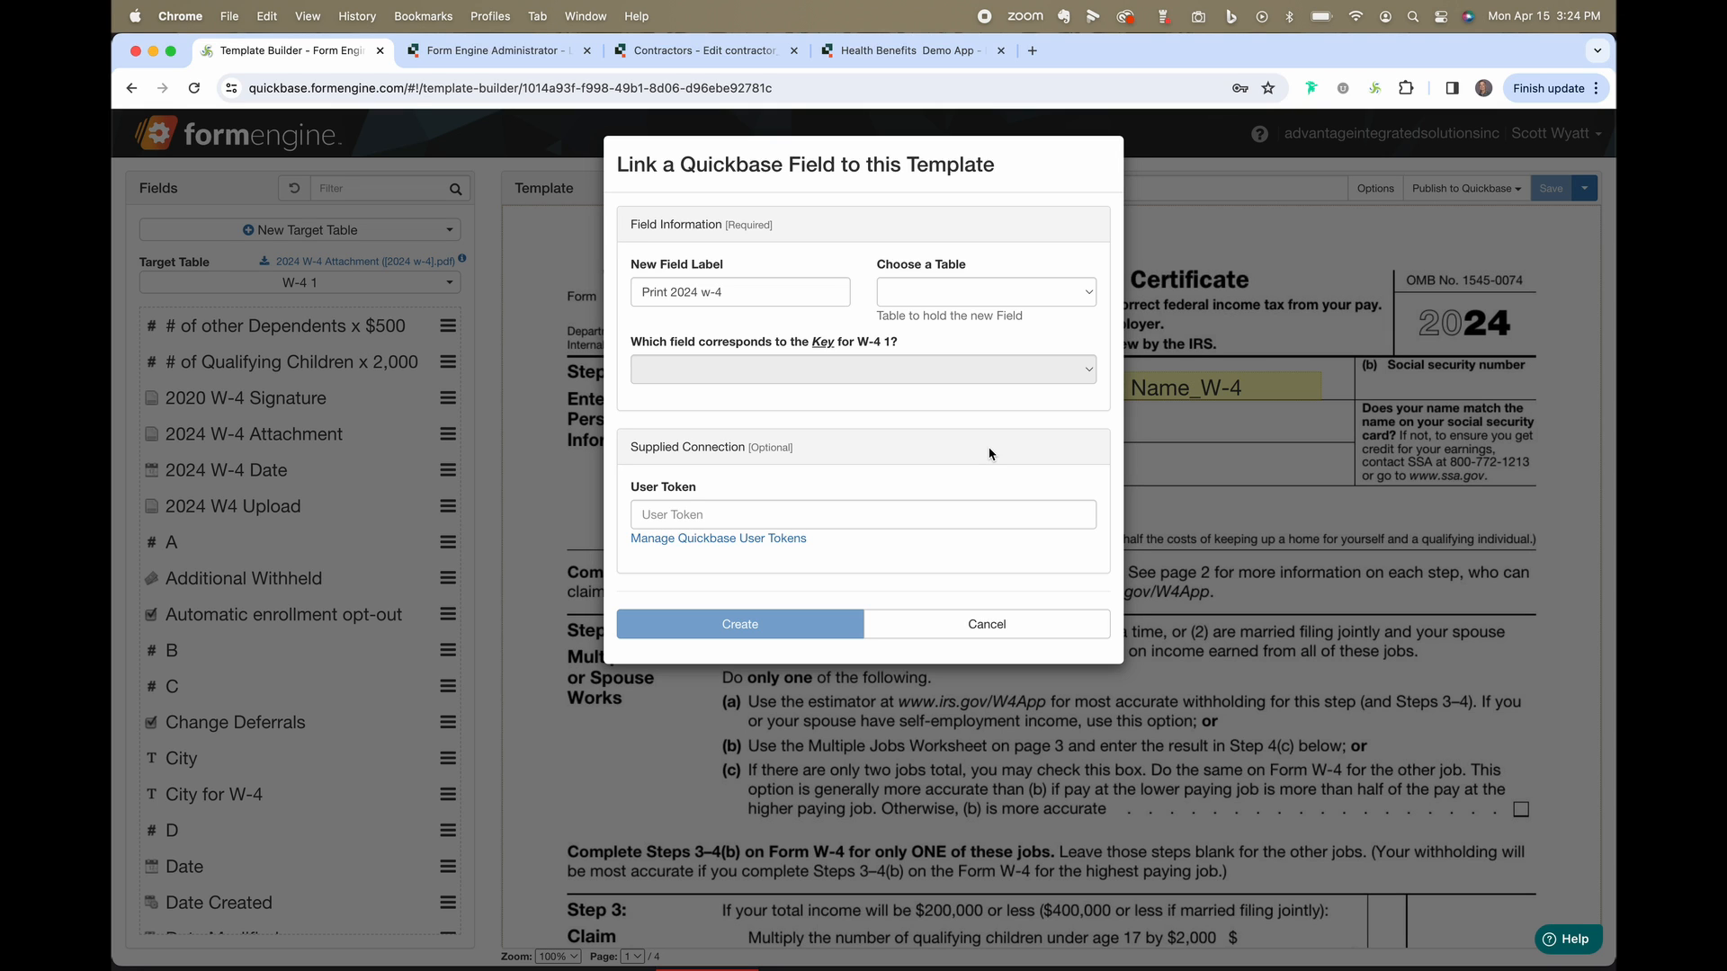
pyautogui.click(1023, 625)
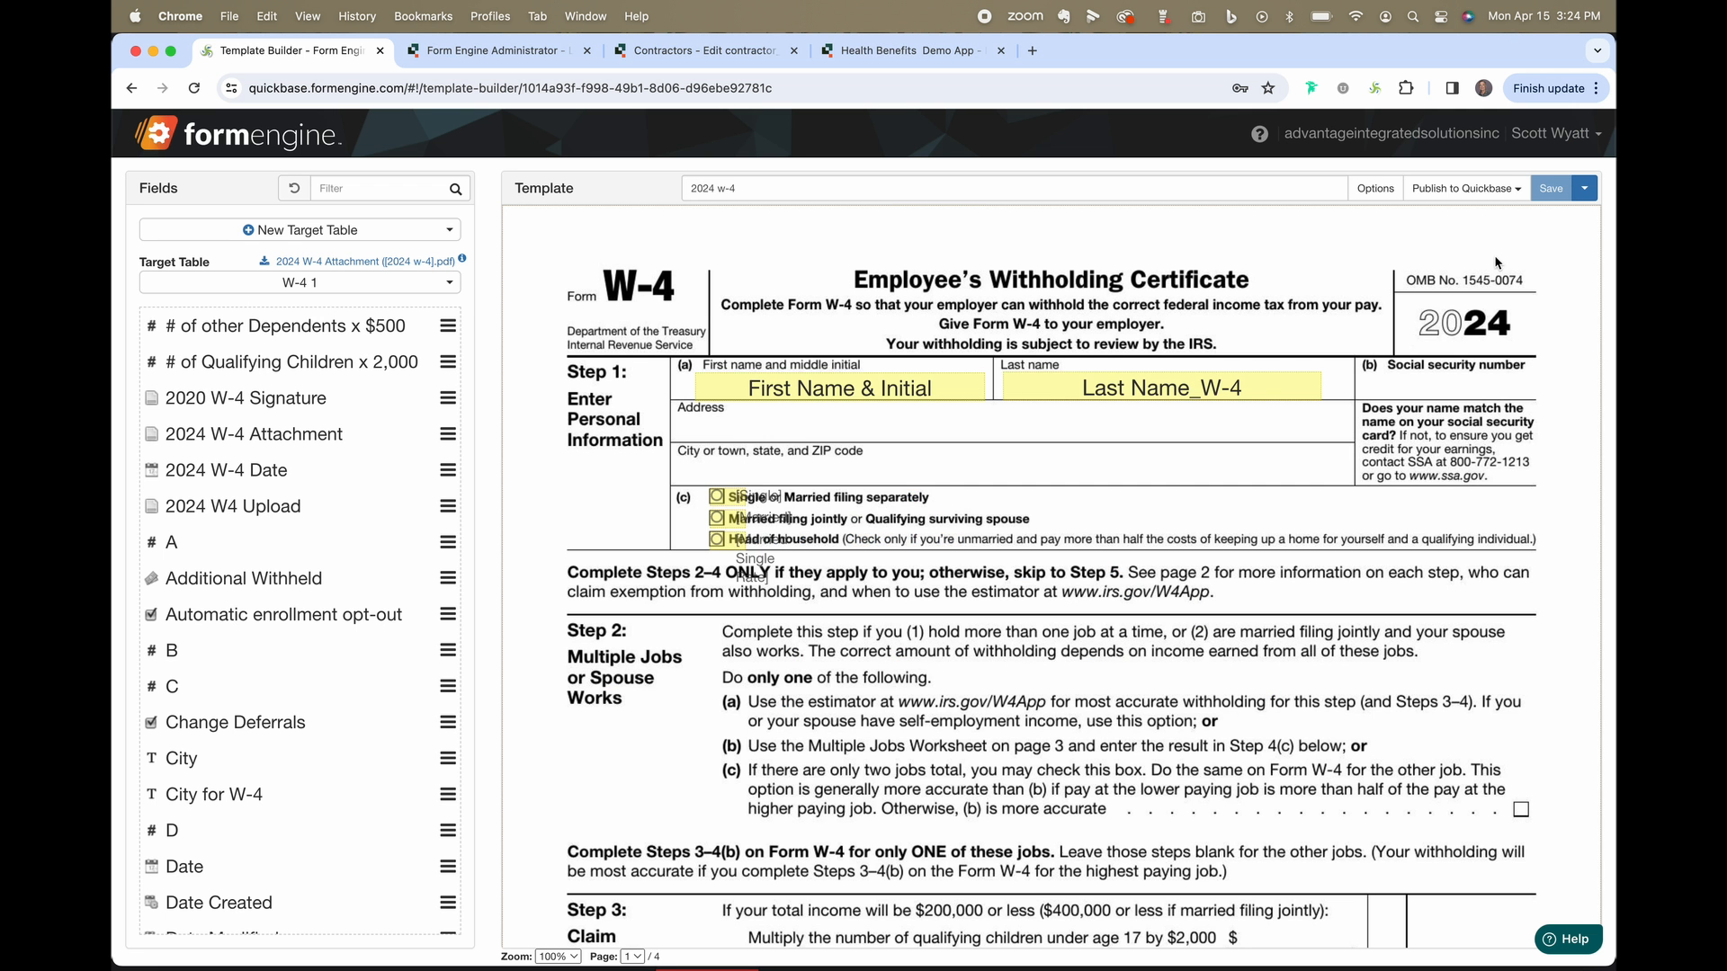
# Start a prefill link field, close the dialog without creating it, and reopen Publish to Quickbase.
pyautogui.click(1504, 191)
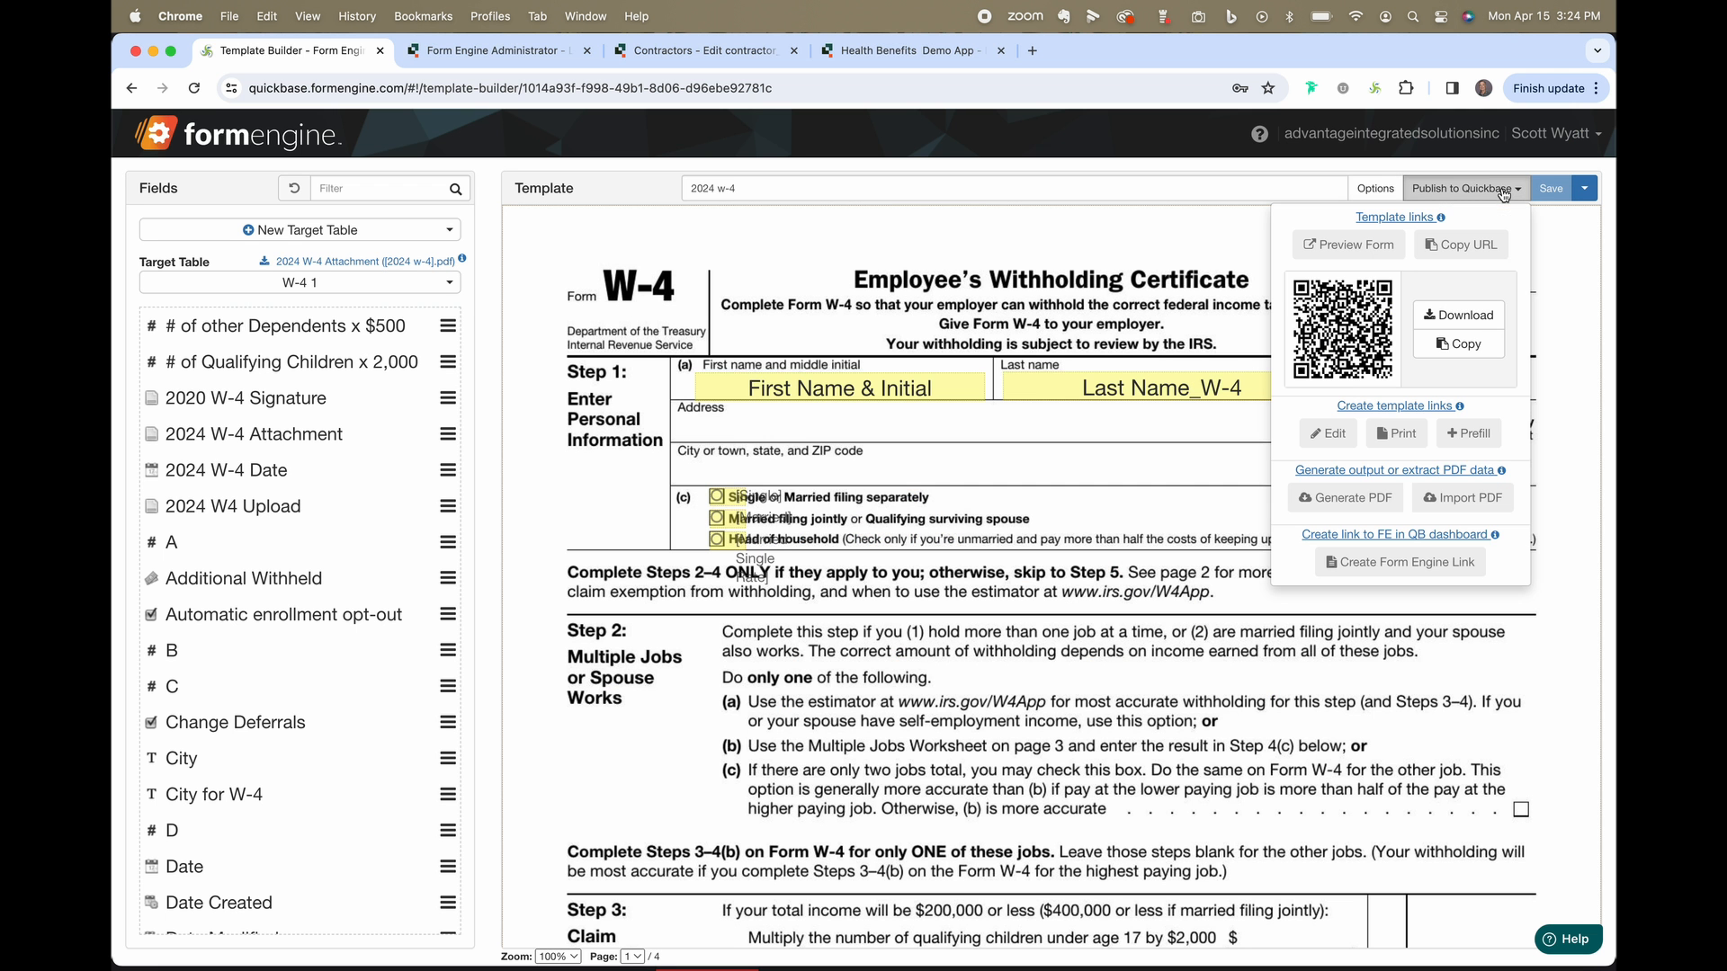
pyautogui.click(1480, 437)
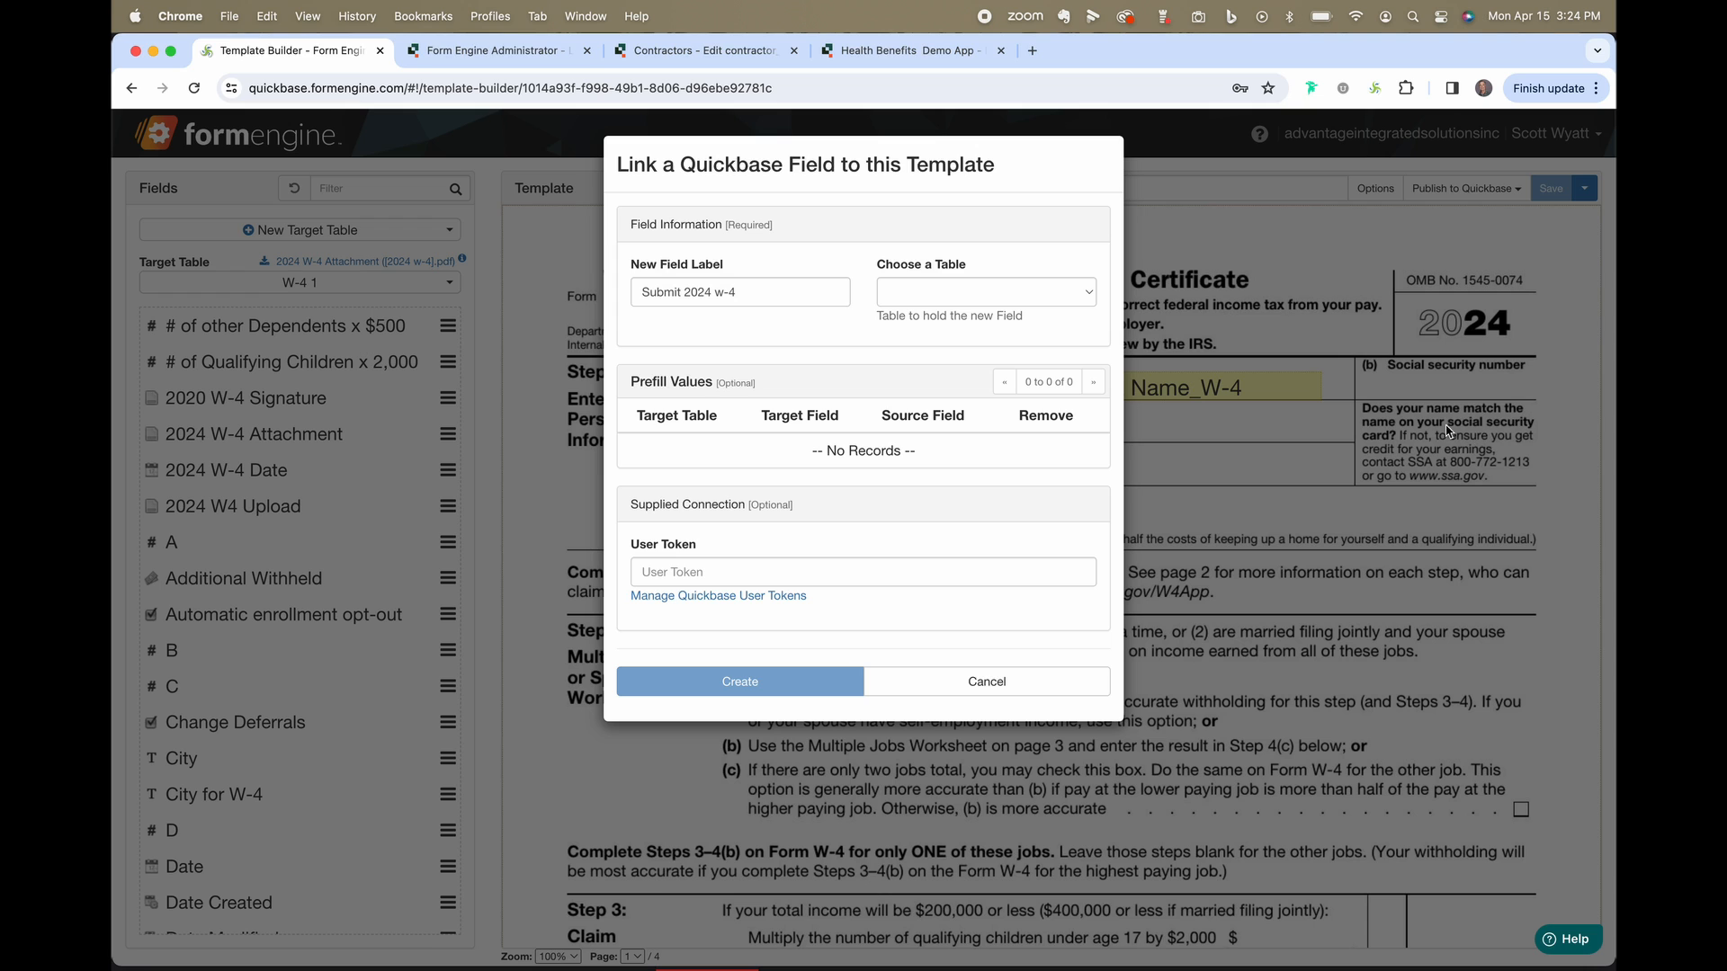
pyautogui.click(1031, 683)
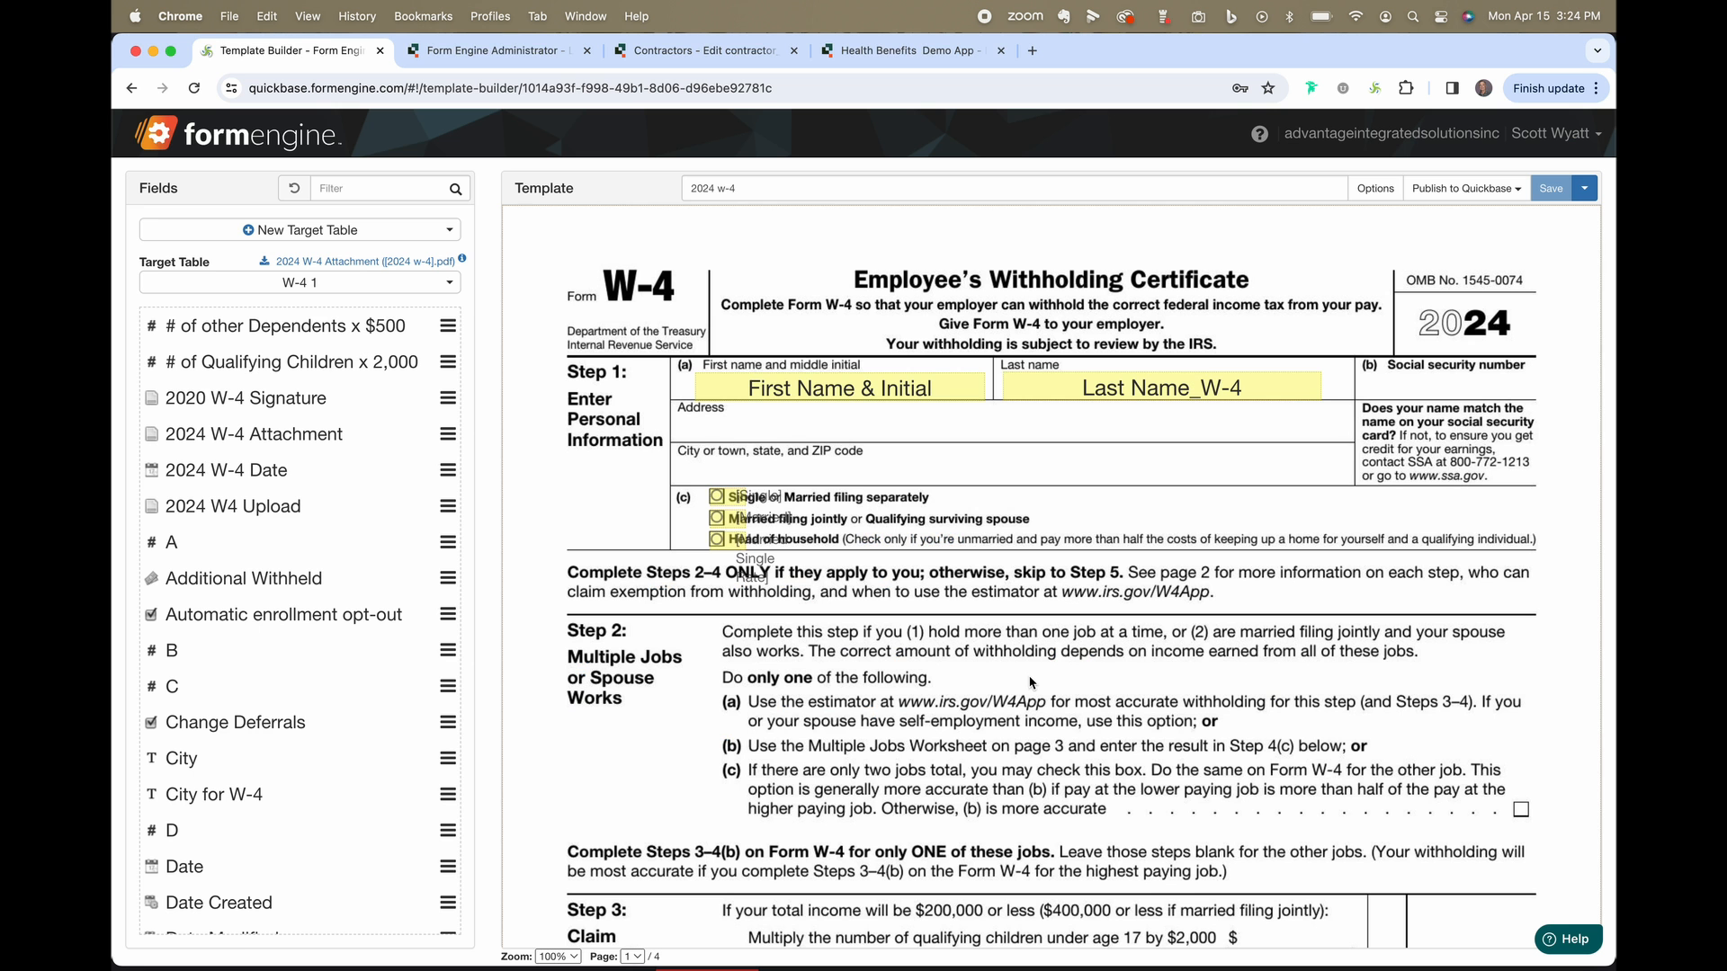
pyautogui.click(1511, 195)
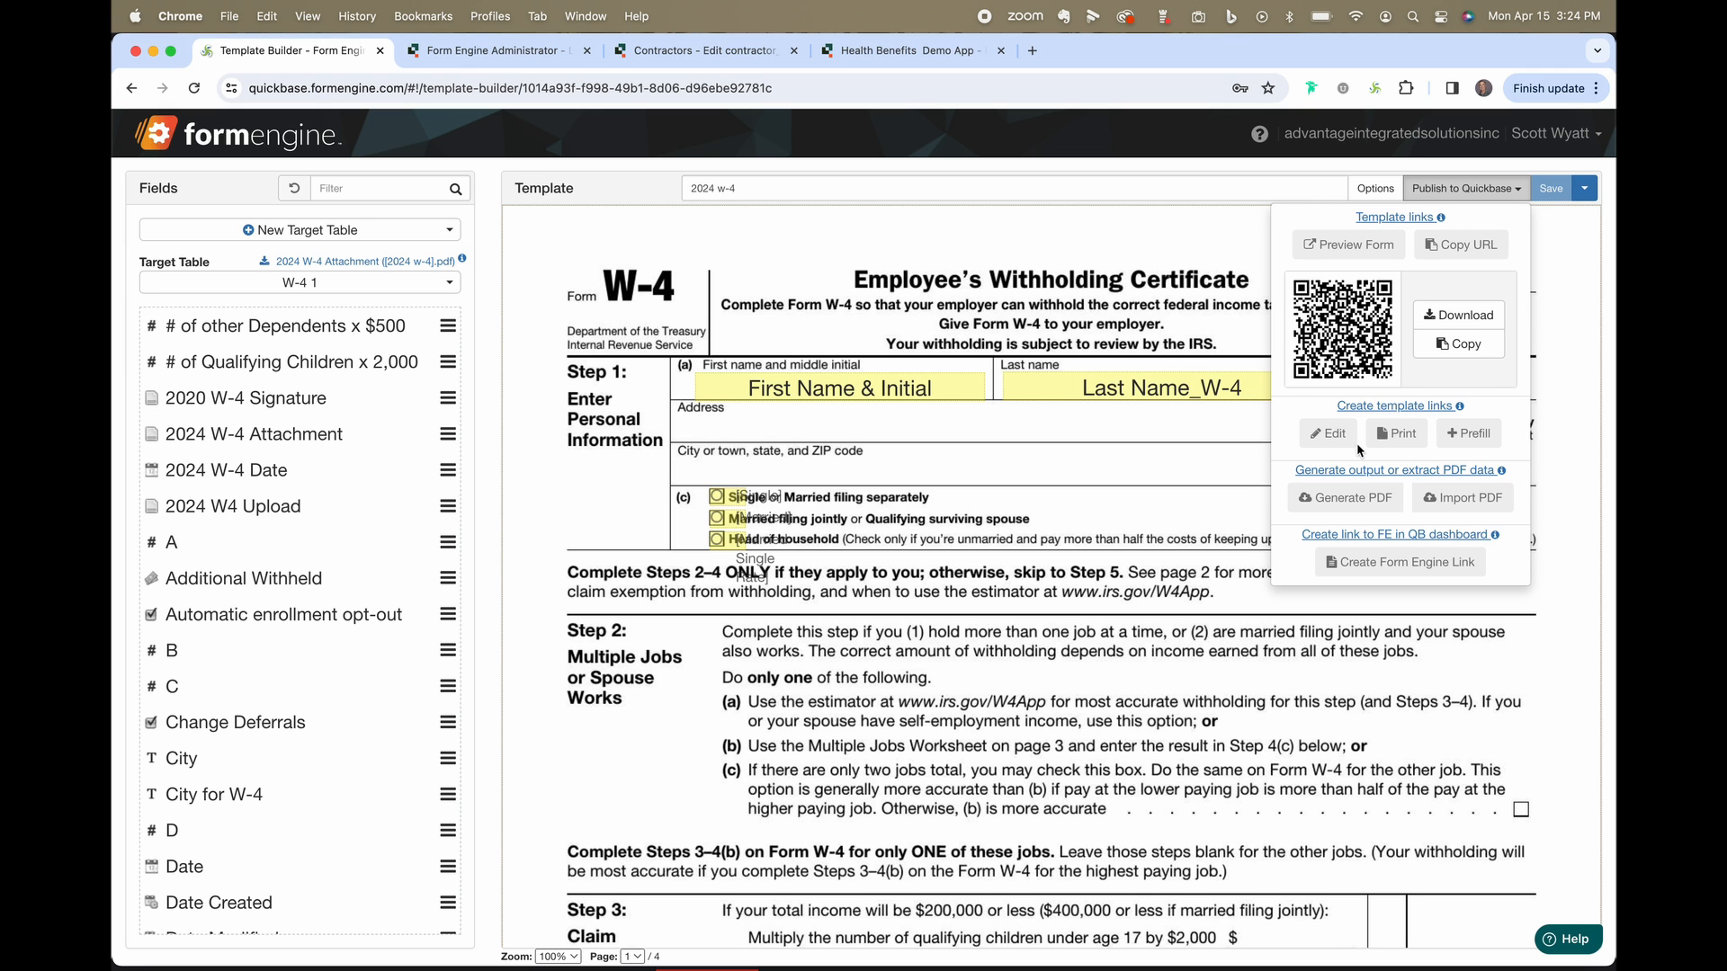
# Review the Generate PDF webhook dialog, cancel it, and reopen the publishing options.
pyautogui.click(1369, 499)
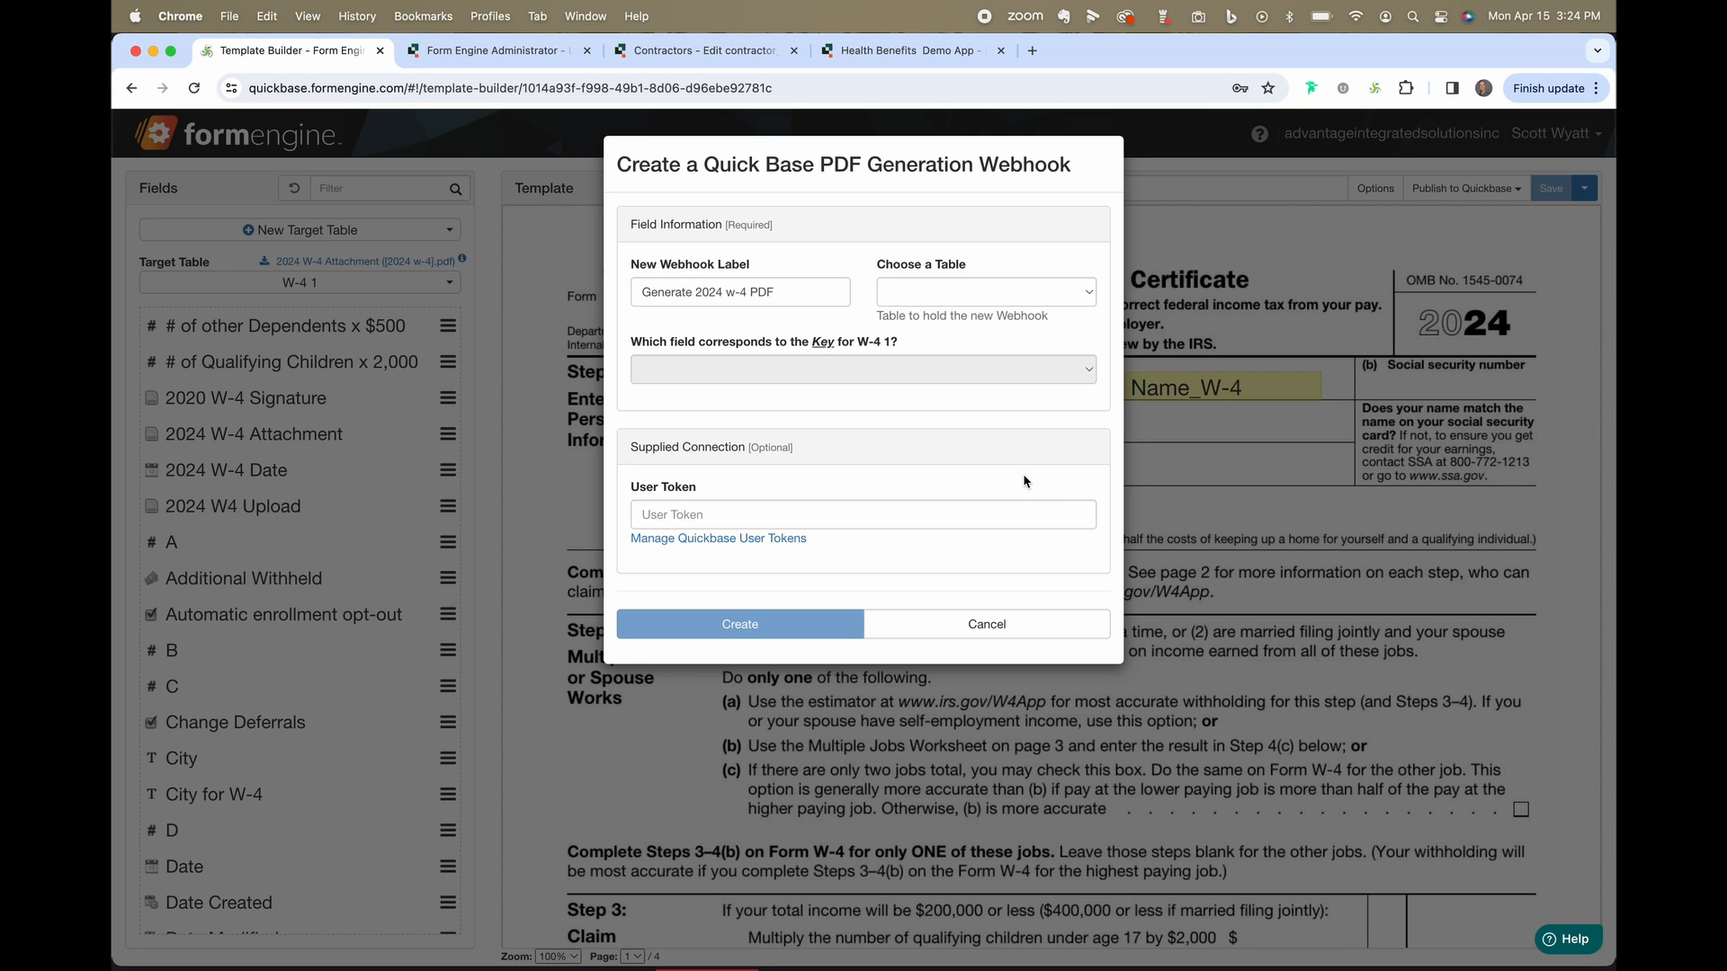
pyautogui.click(1045, 623)
pyautogui.click(1507, 194)
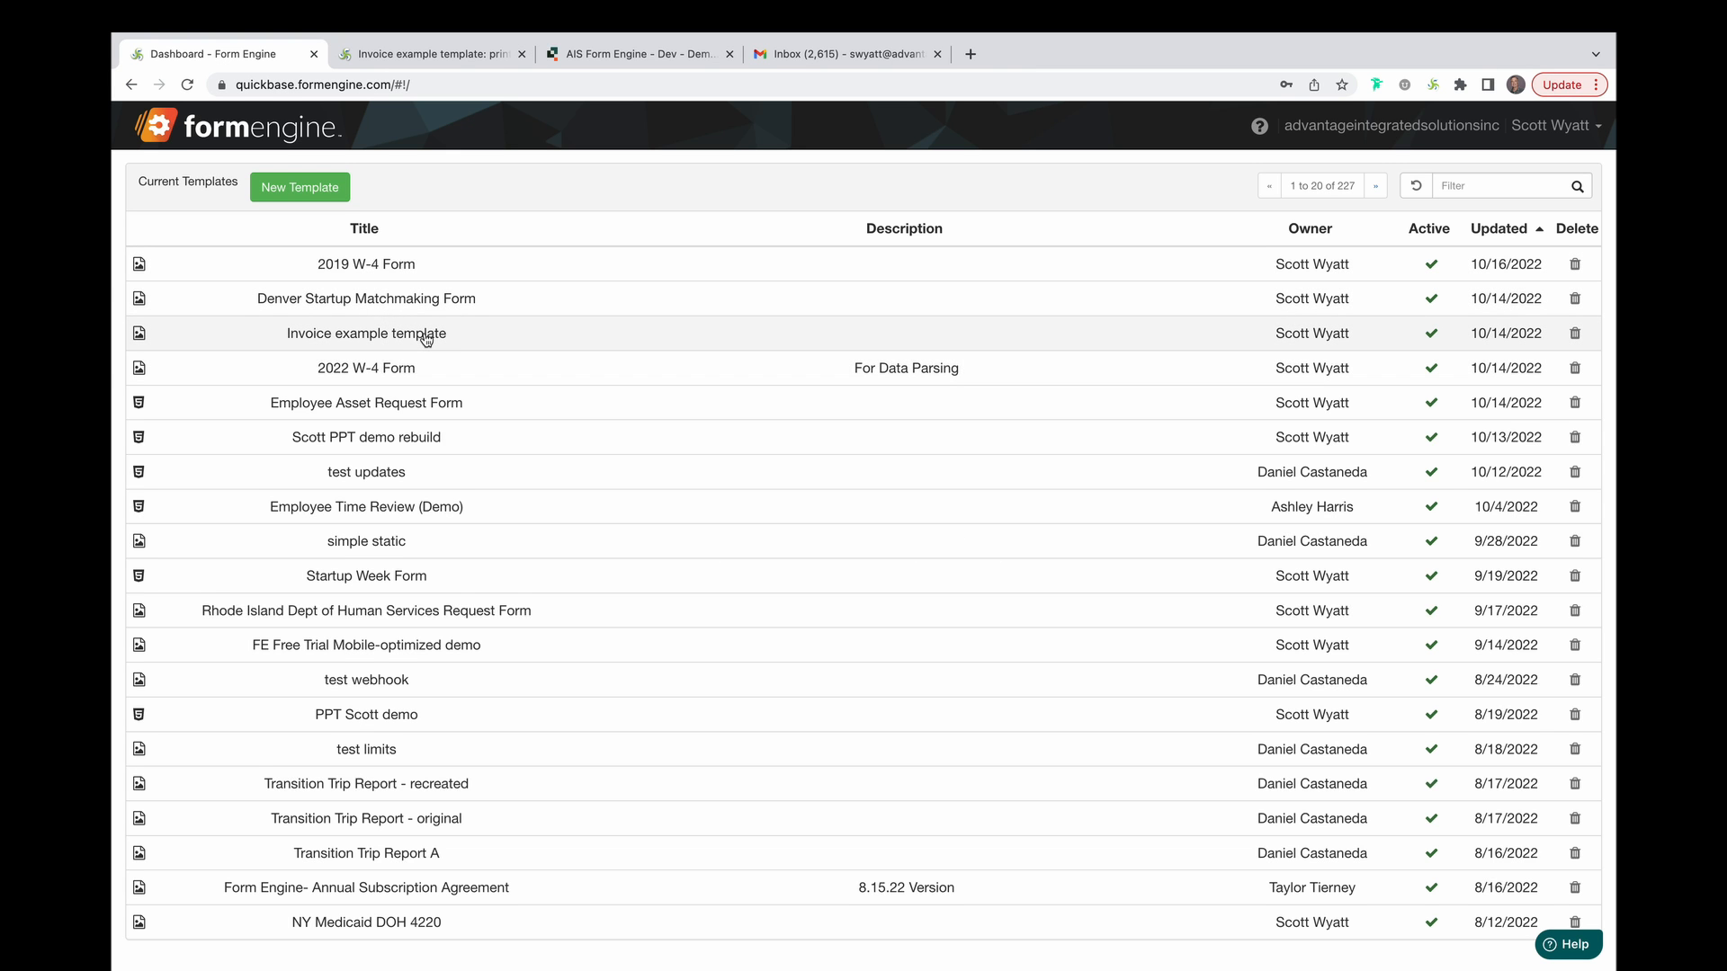
# In Invoice example template, drop the Expenses field into the description box with Embed report enabled.
pyautogui.click(425, 337)
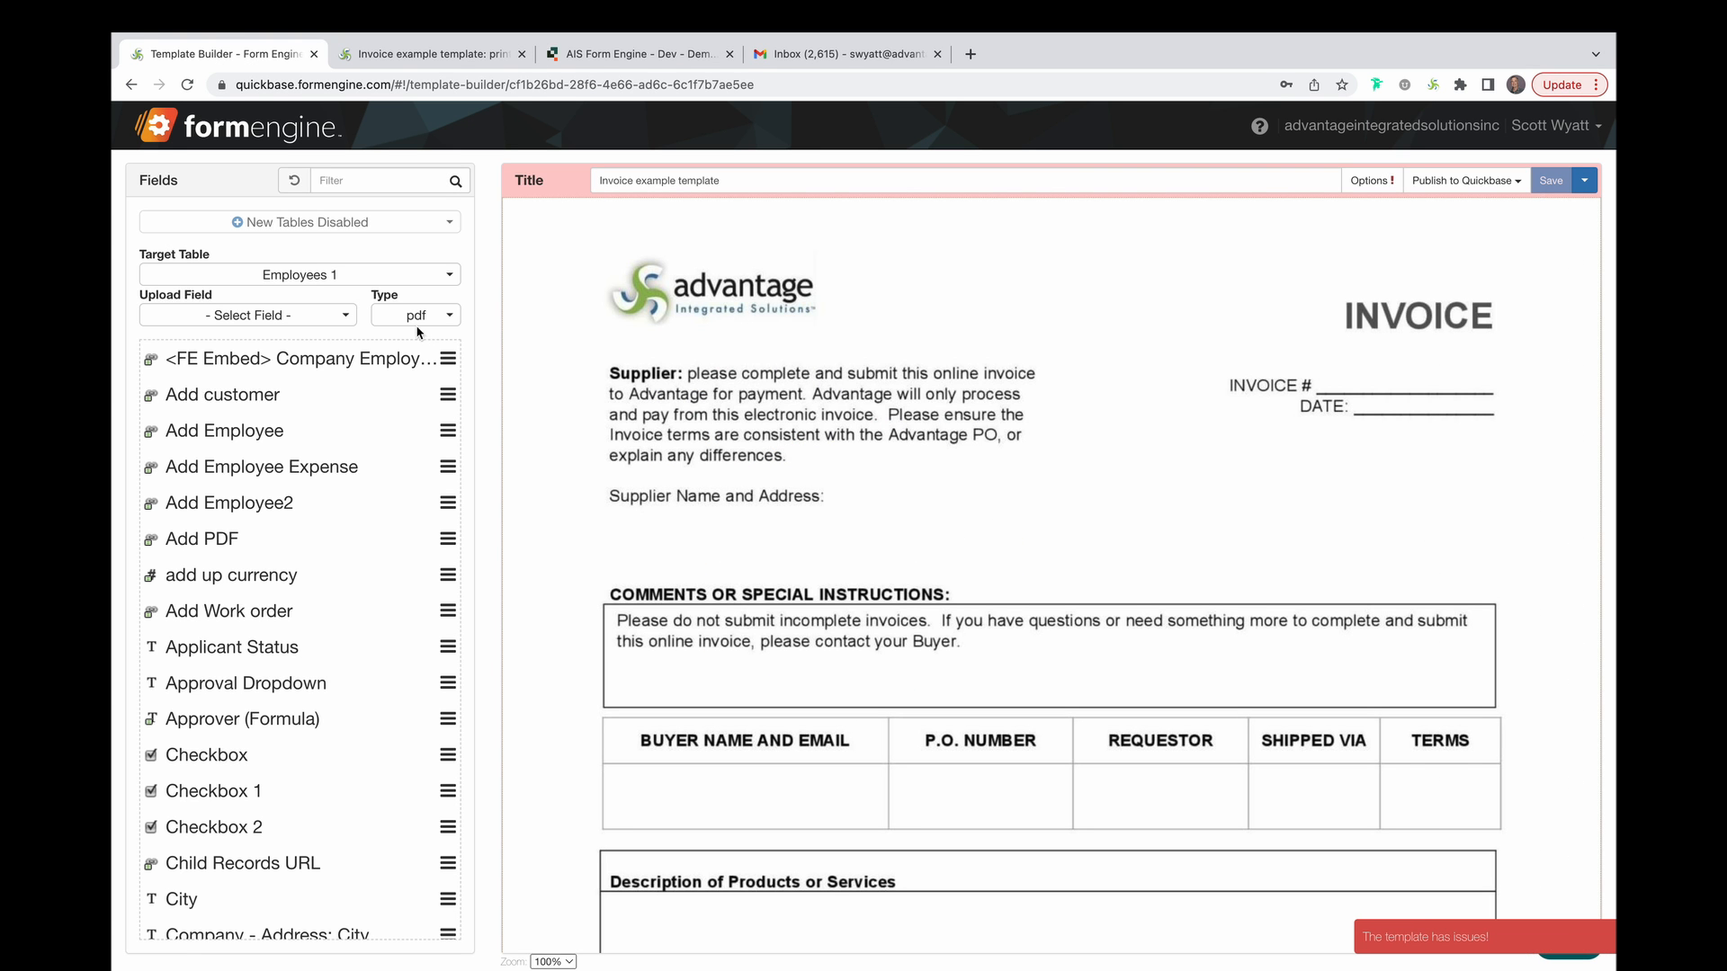
pyautogui.scroll(-5, 709, 465)
pyautogui.scroll(-10, 321, 402)
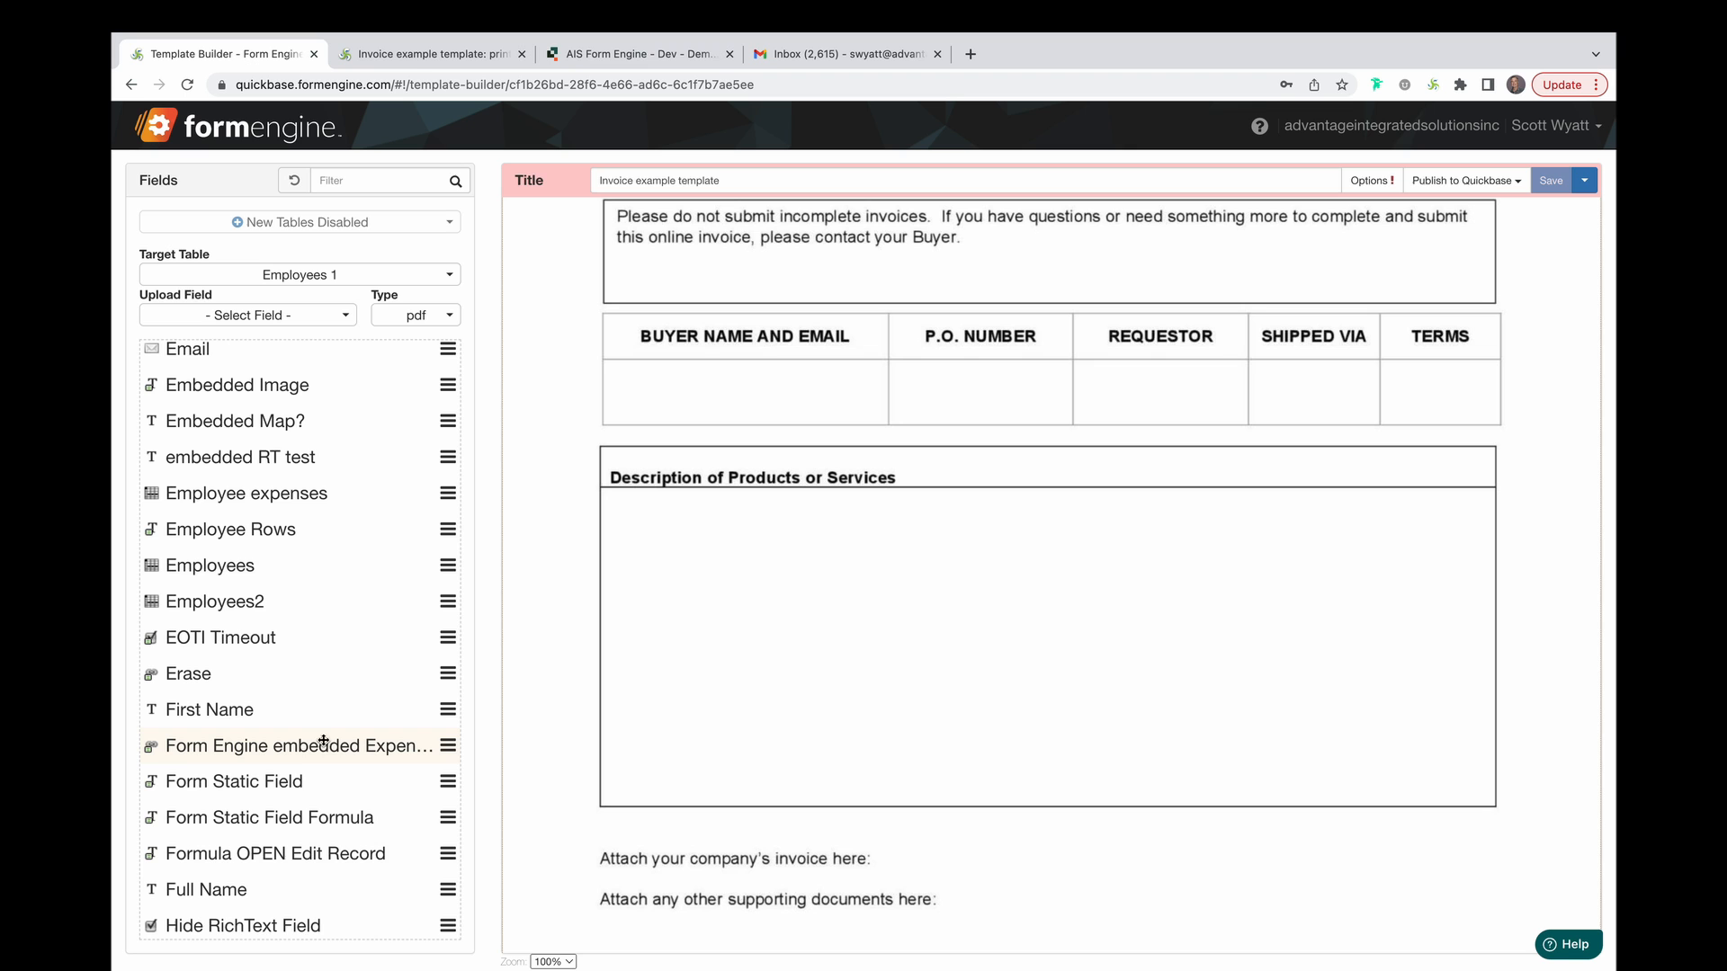
pyautogui.moveTo(270, 746); pyautogui.dragTo(784, 518)
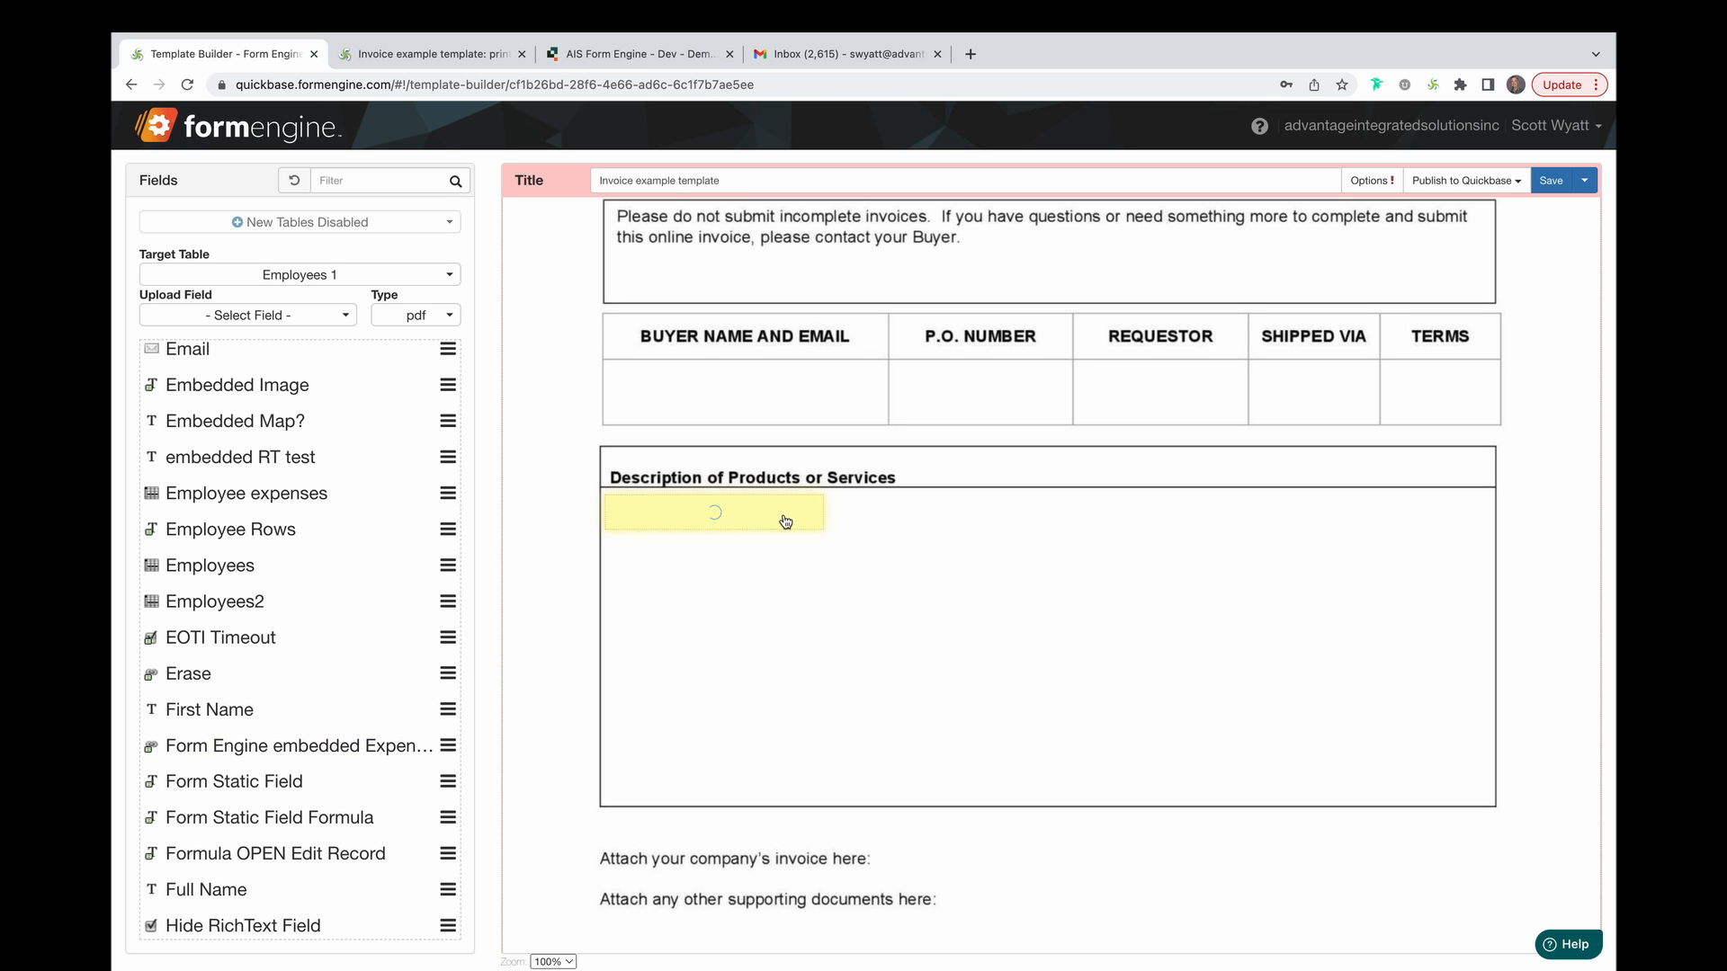
pyautogui.click(784, 519)
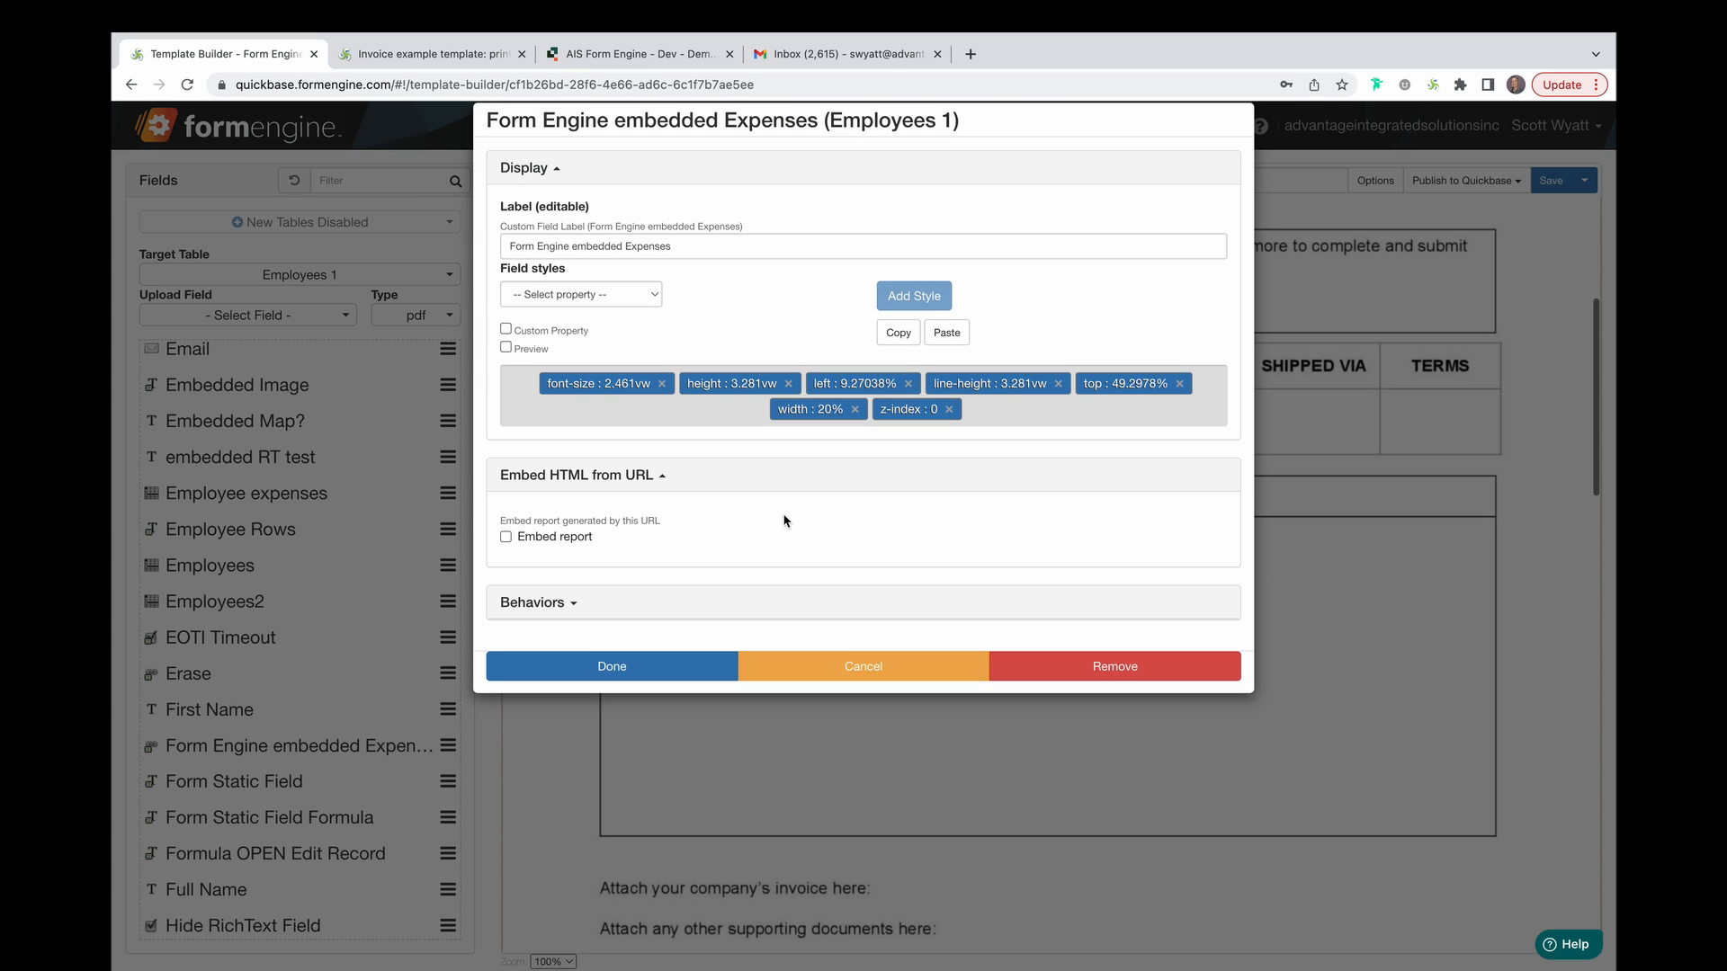
pyautogui.click(506, 538)
pyautogui.click(612, 666)
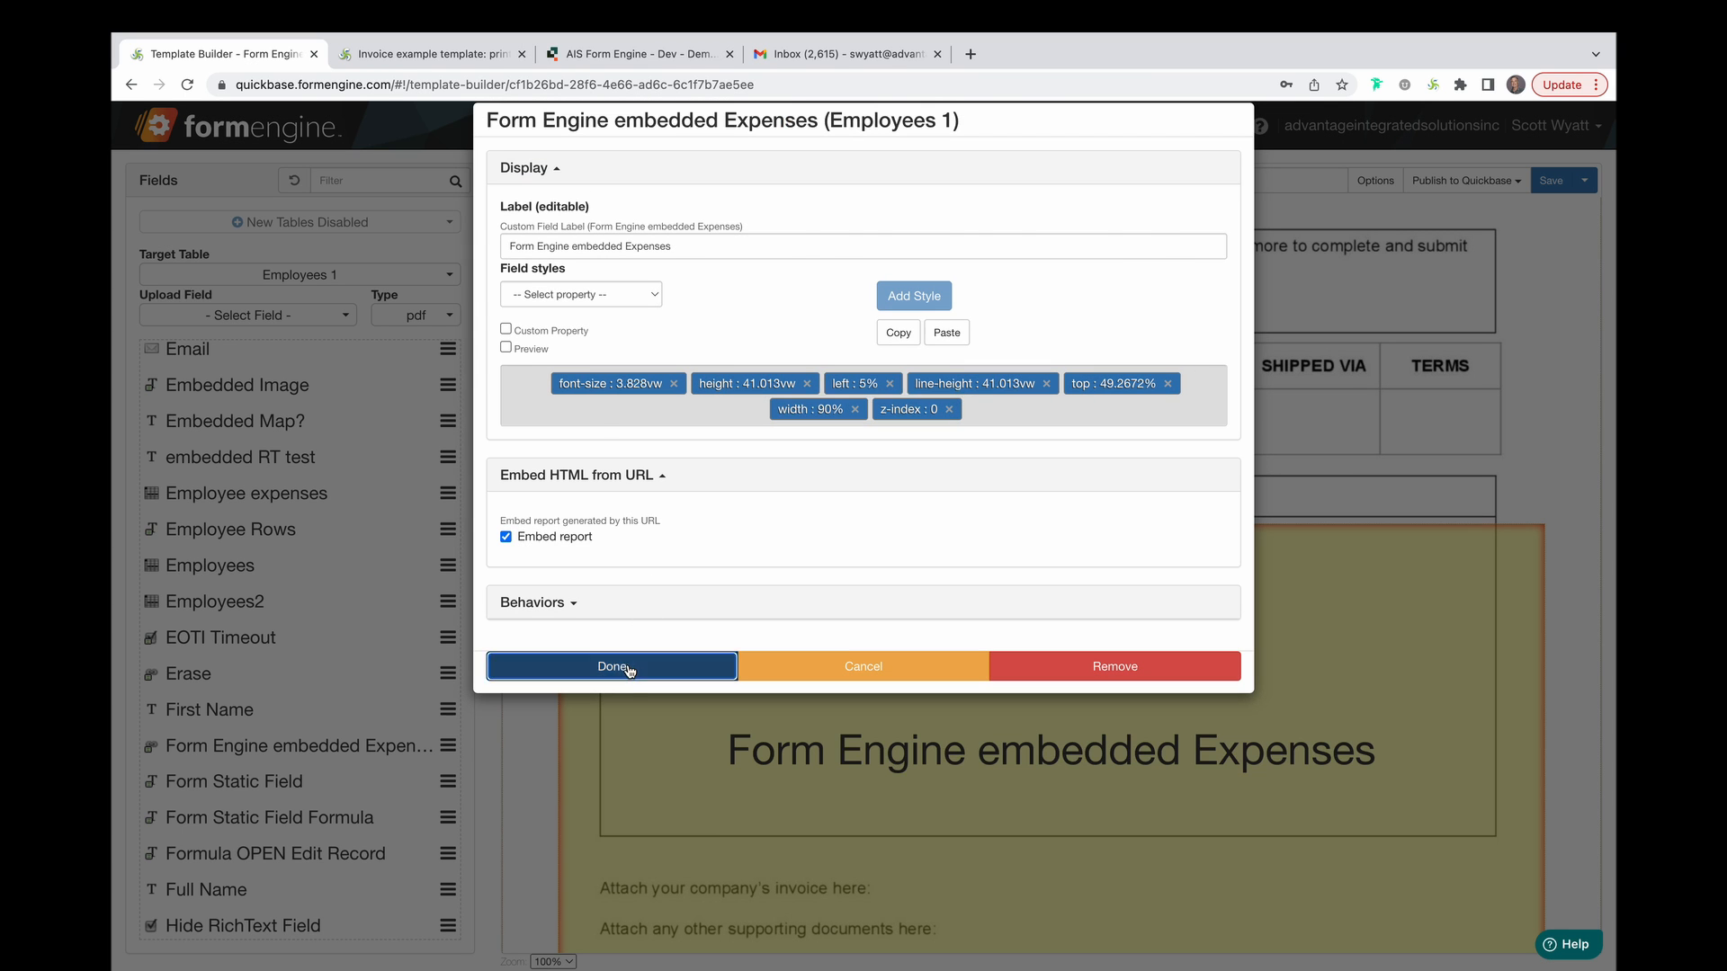
# Resize the expenses block to fit the description box, save, and view the rendered invoice.
pyautogui.moveTo(552, 478); pyautogui.dragTo(603, 467)
pyautogui.moveTo(1546, 447); pyautogui.dragTo(1496, 447)
pyautogui.moveTo(1183, 769); pyautogui.dragTo(1162, 630)
pyautogui.click(1548, 180)
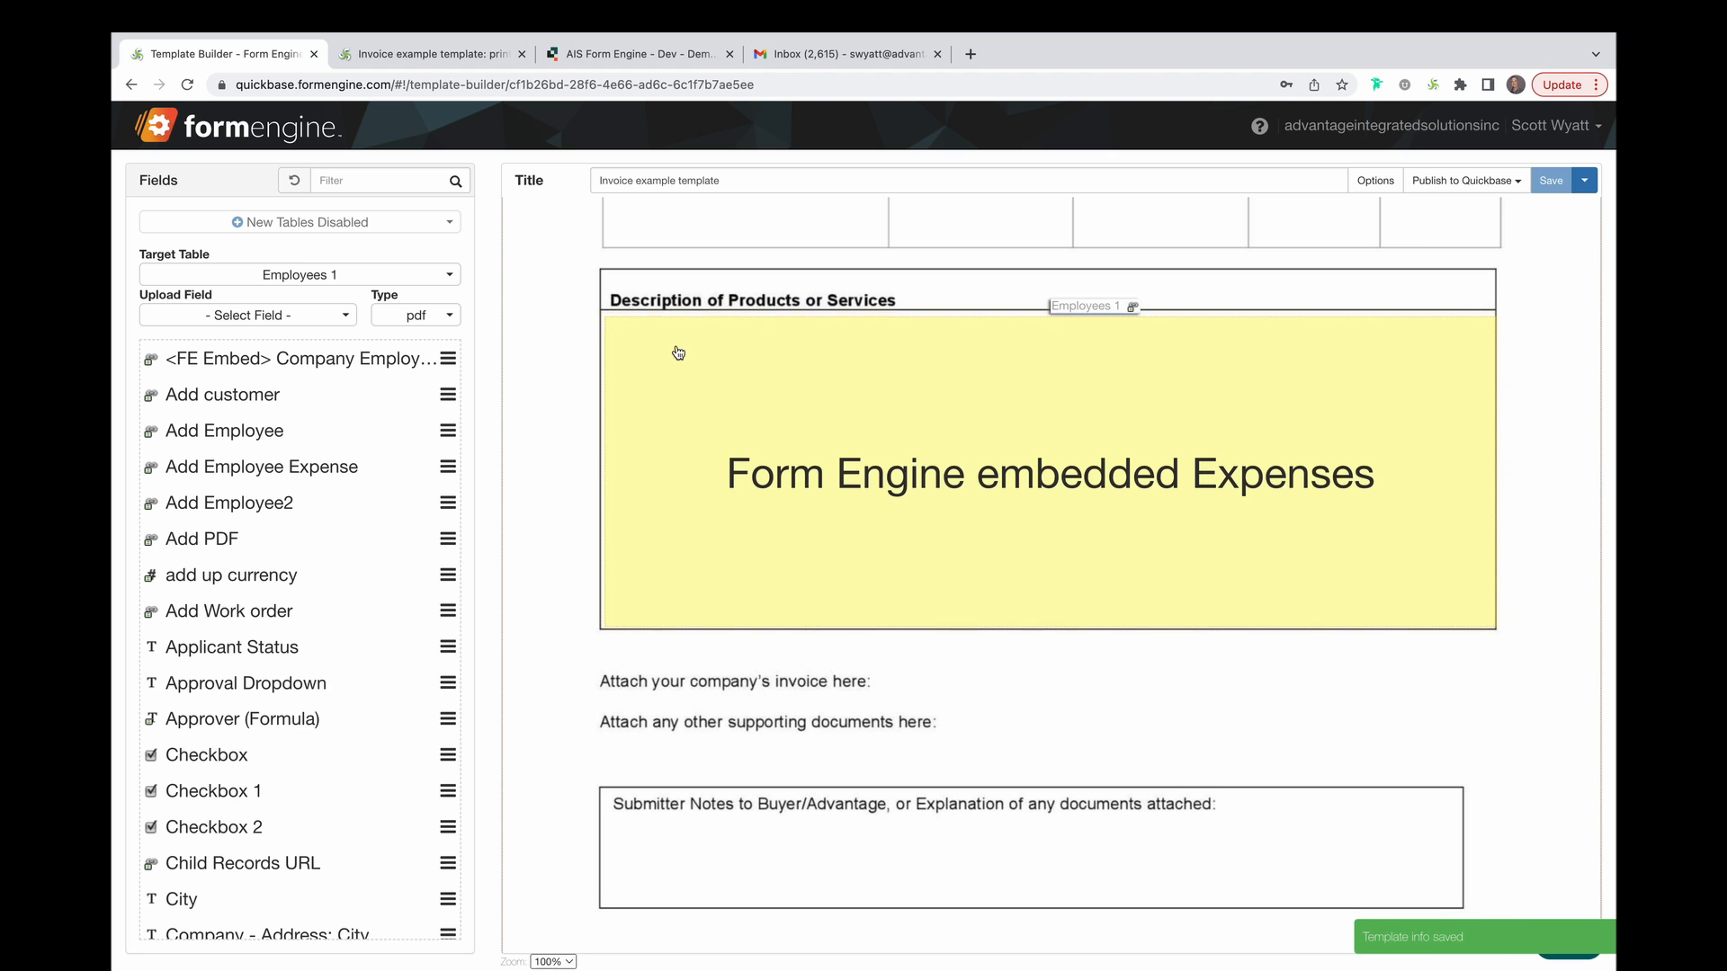
pyautogui.click(476, 59)
pyautogui.scroll(-5, 680, 445)
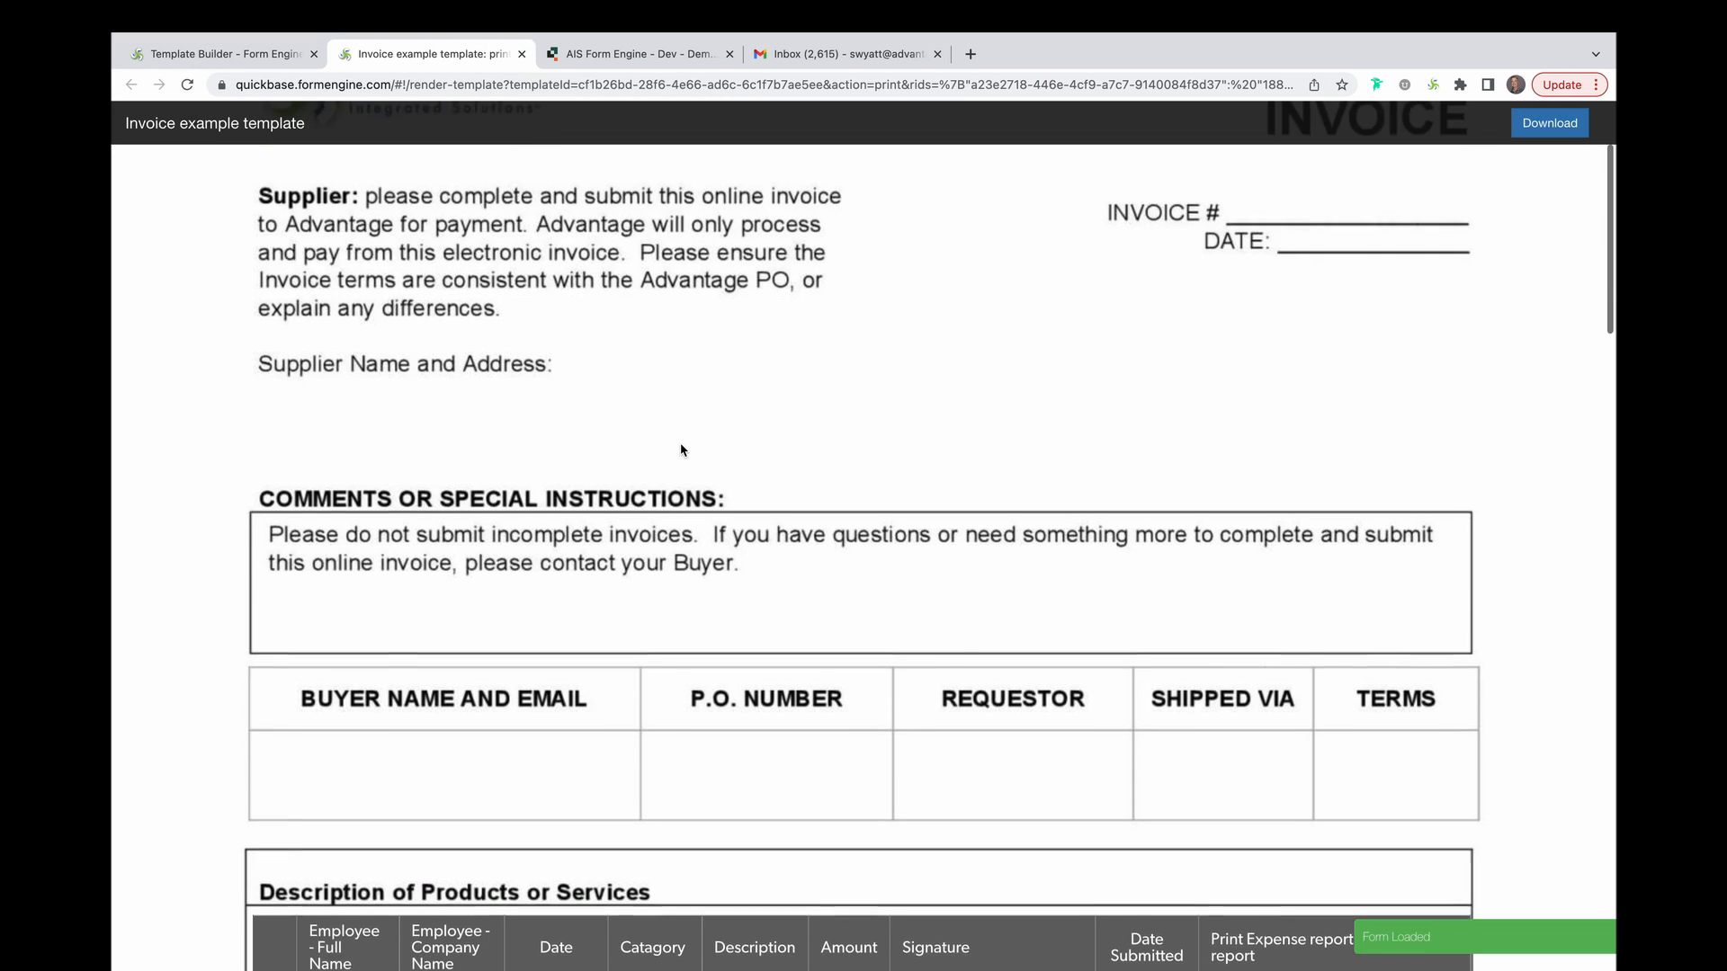
# Scroll the rendered invoice down to the embedded expense rows and their total.
pyautogui.scroll(-5, 681, 450)
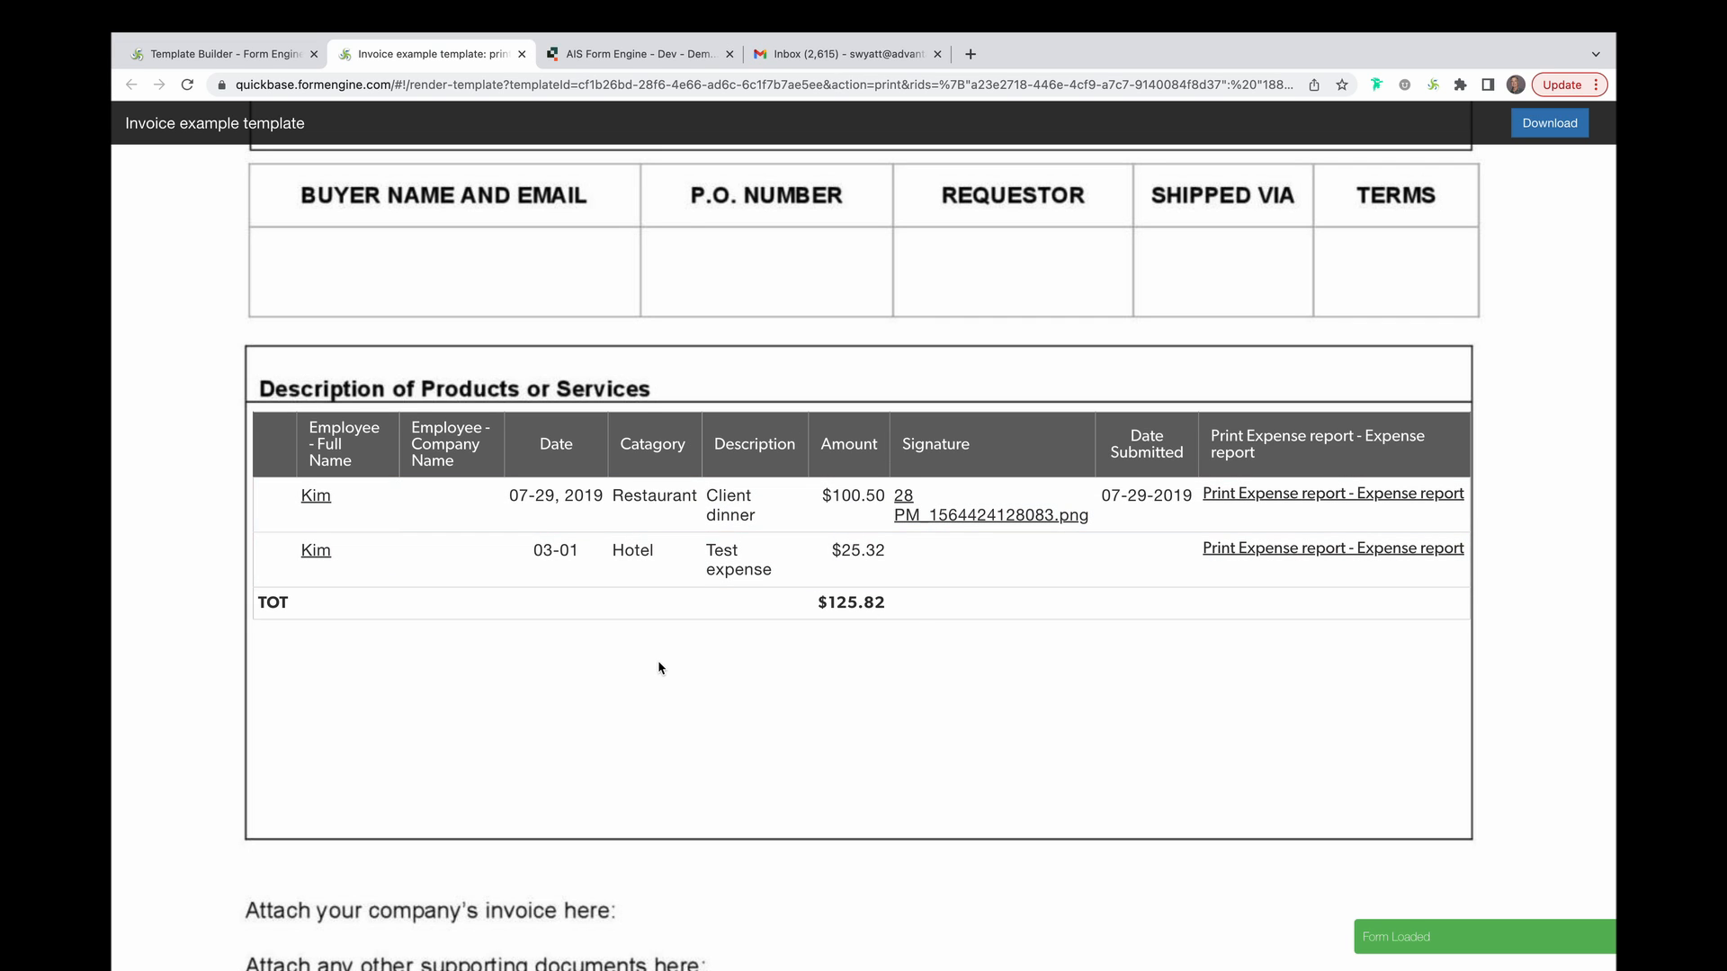
pyautogui.moveTo(745, 8)
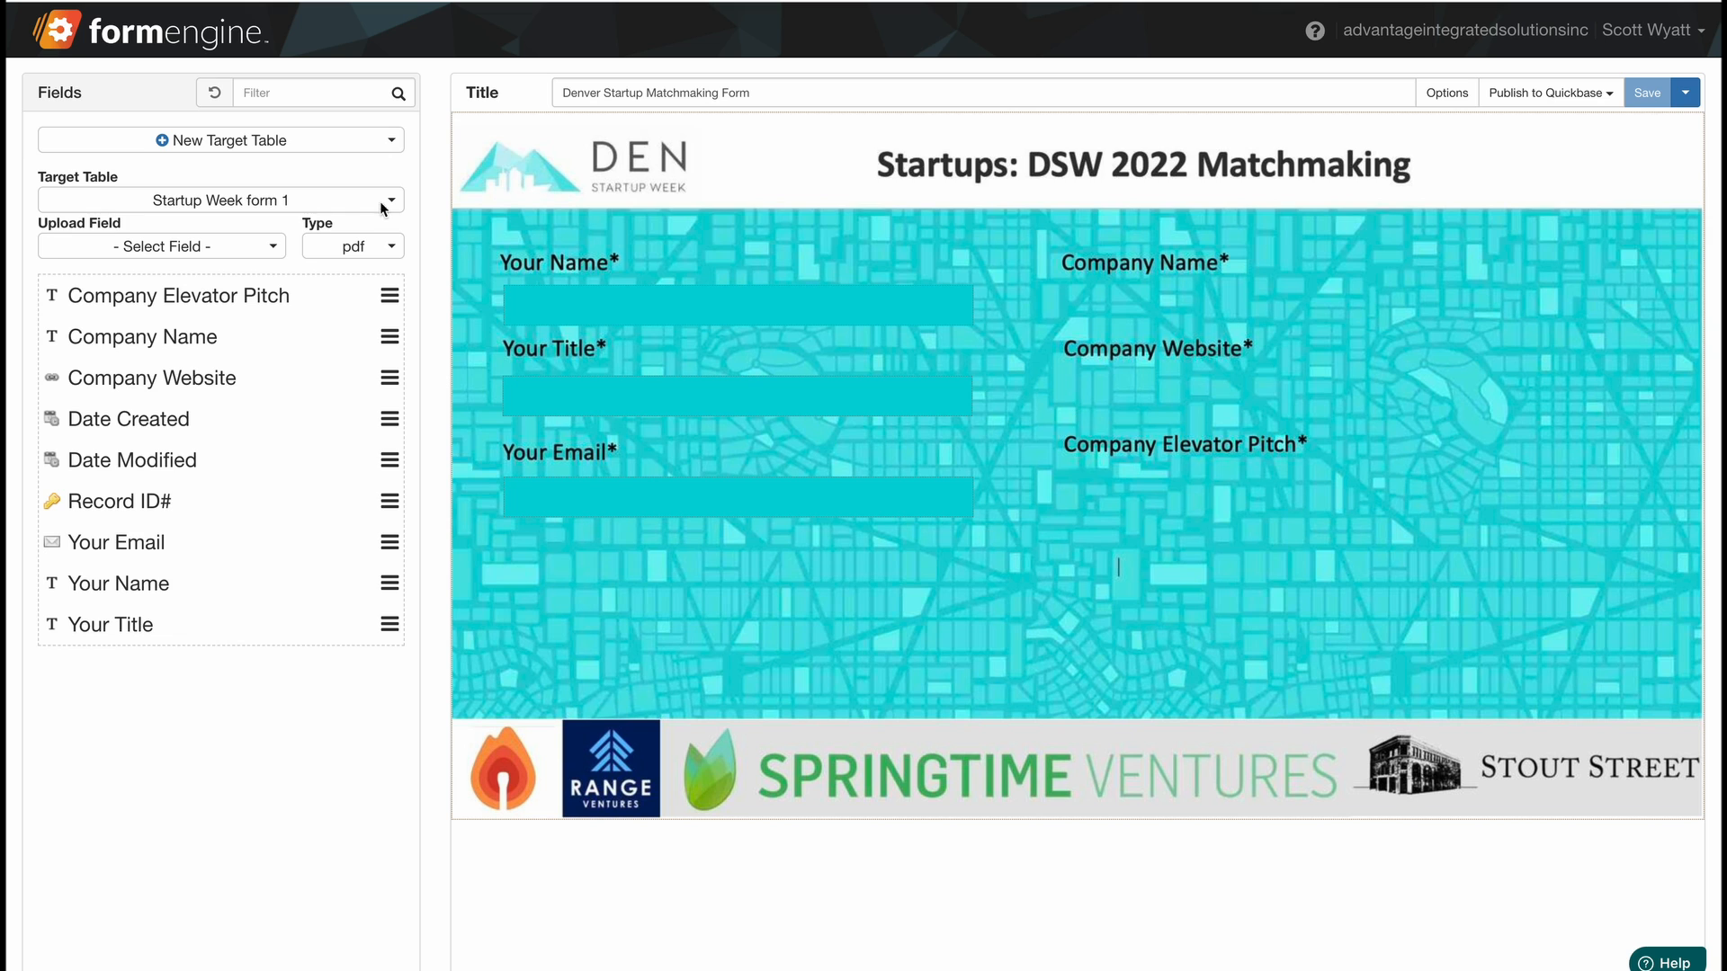
# Place Company Name, Company Website and Company Elevator Pitch under their labels and apply max width.
pyautogui.moveTo(149, 338); pyautogui.dragTo(1169, 310)
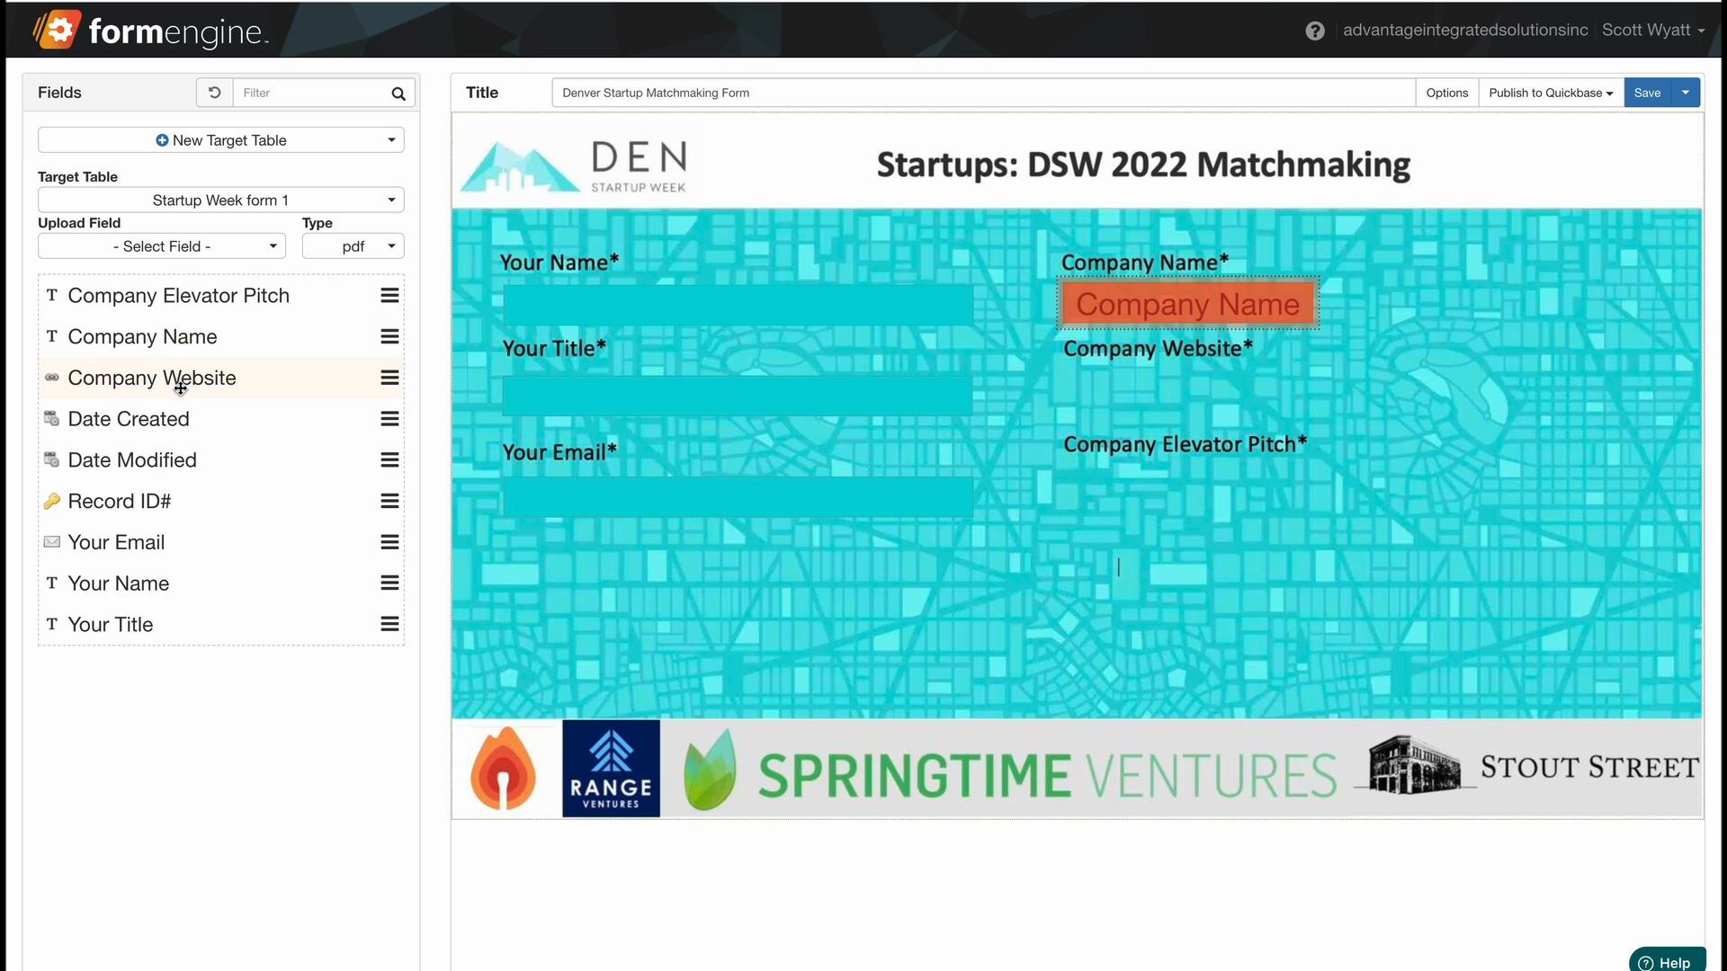
pyautogui.moveTo(180, 386); pyautogui.dragTo(1219, 410)
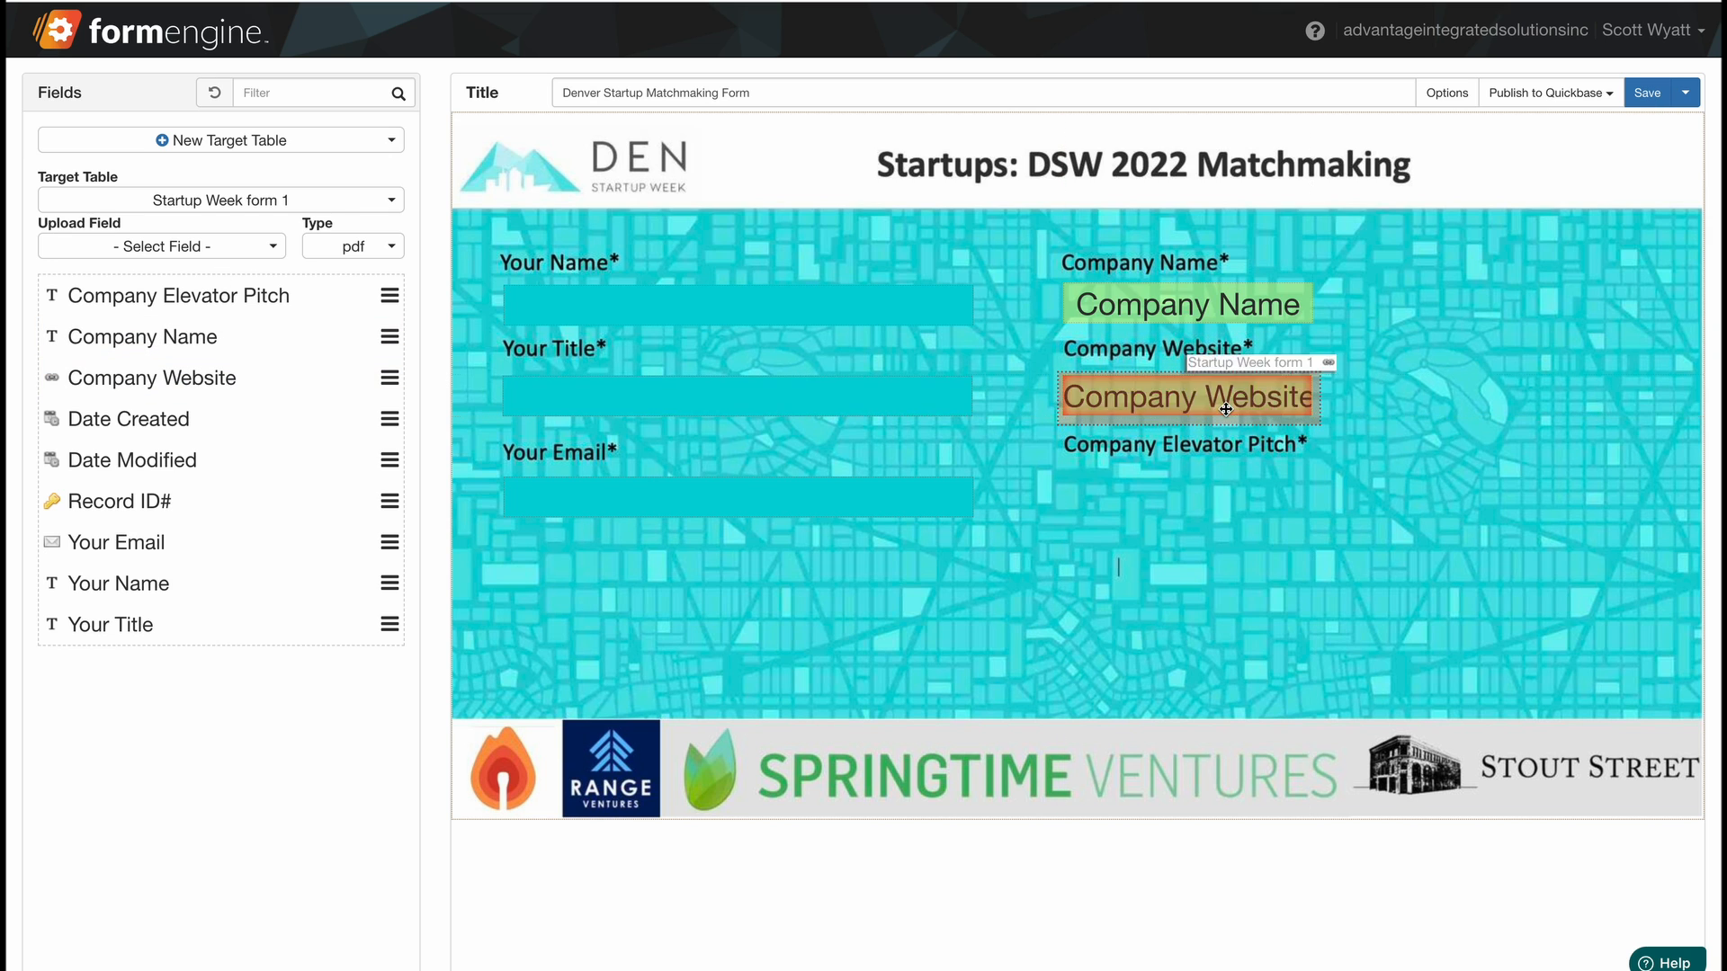
pyautogui.moveTo(178, 296); pyautogui.dragTo(1270, 517)
pyautogui.moveTo(1315, 299); pyautogui.dragTo(1626, 294)
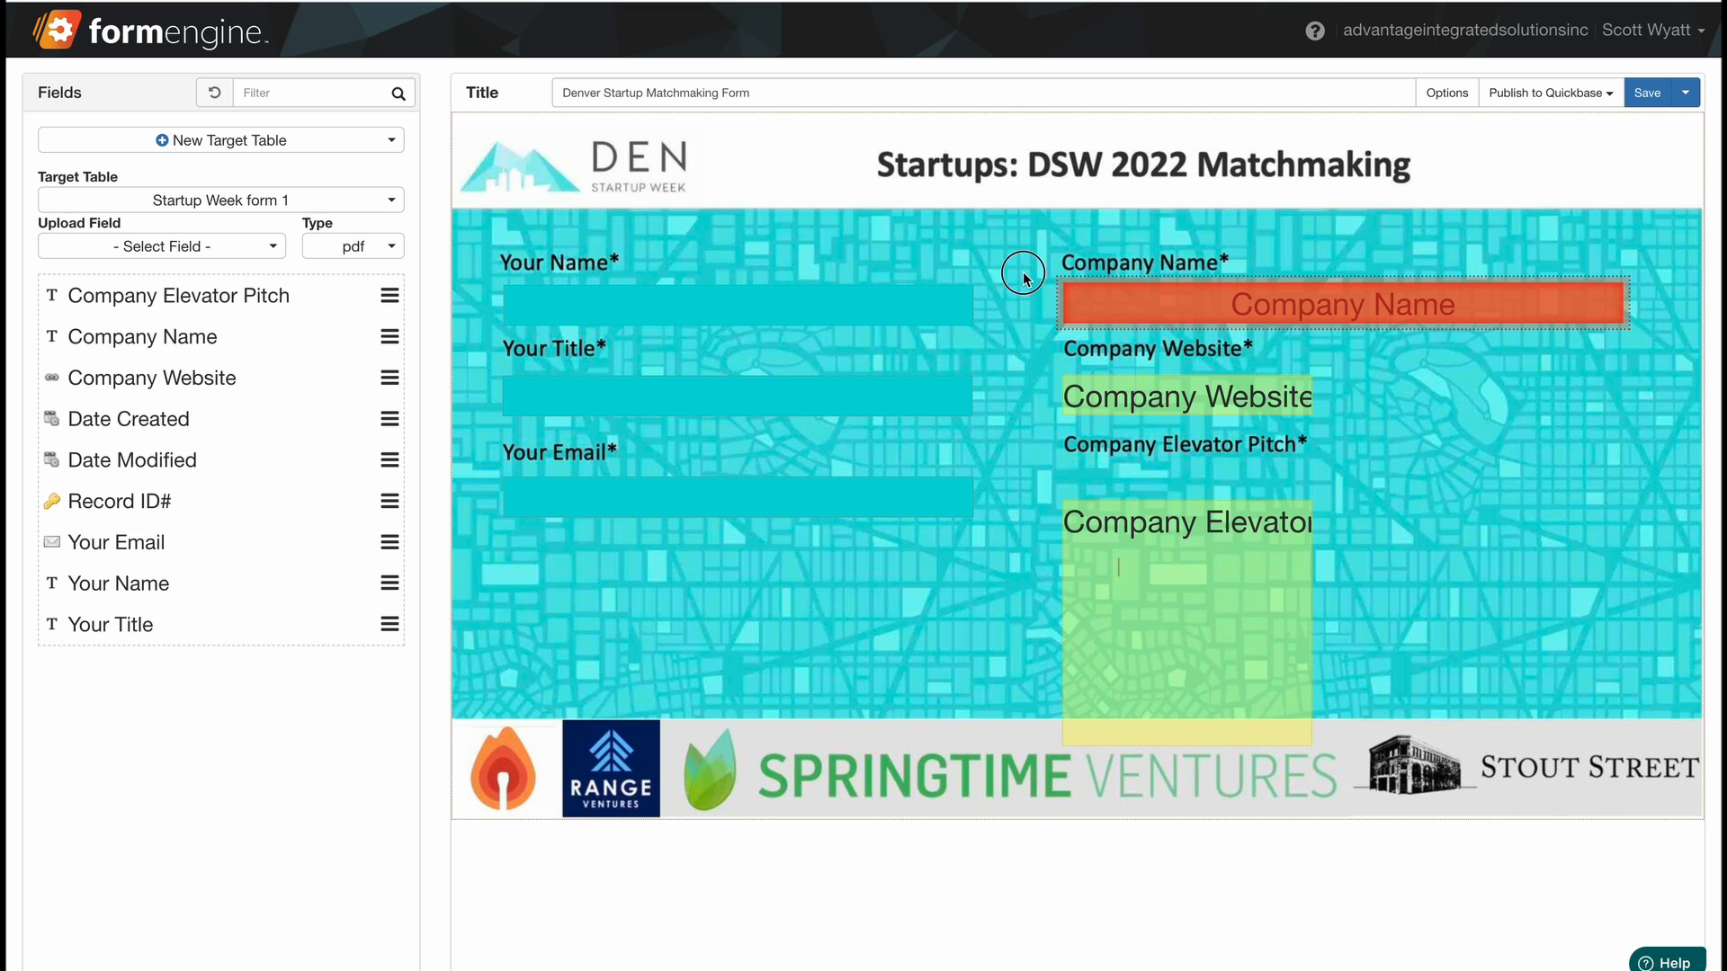
pyautogui.moveTo(1023, 274); pyautogui.dragTo(1502, 648)
pyautogui.rightClick(1074, 297)
pyautogui.click(1124, 566)
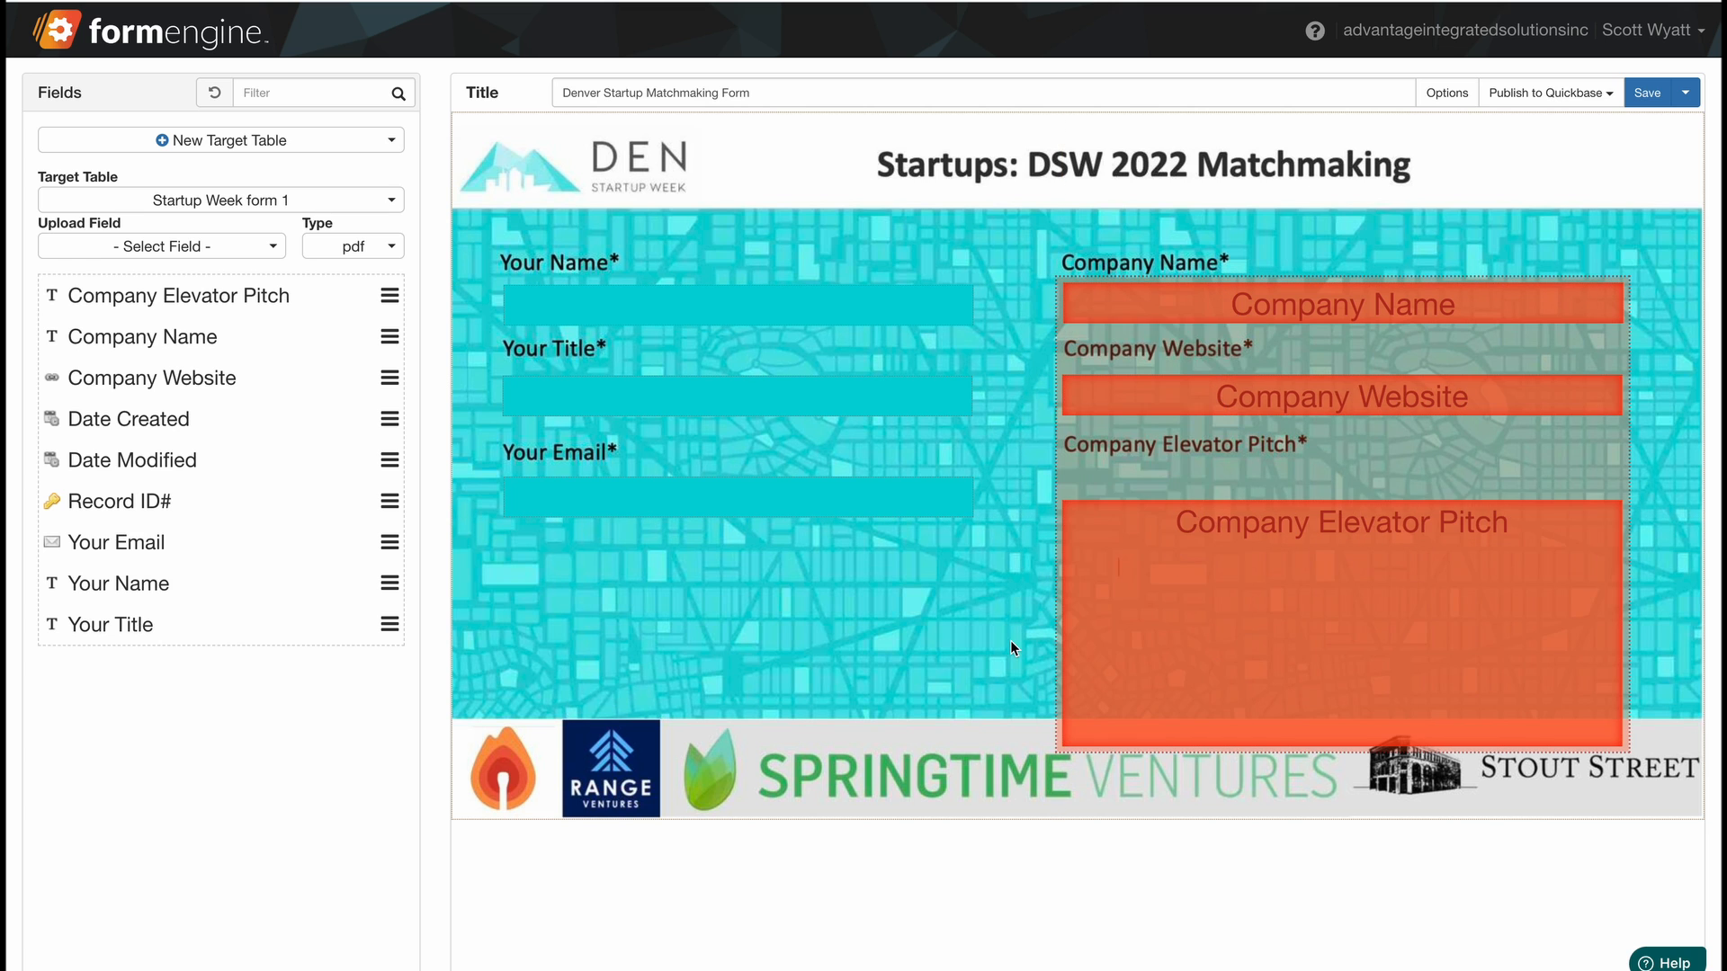
# Shorten the Company Elevator Pitch field, left-align all three company fields, and save.
pyautogui.click(1272, 751)
pyautogui.moveTo(1273, 751); pyautogui.dragTo(1253, 676)
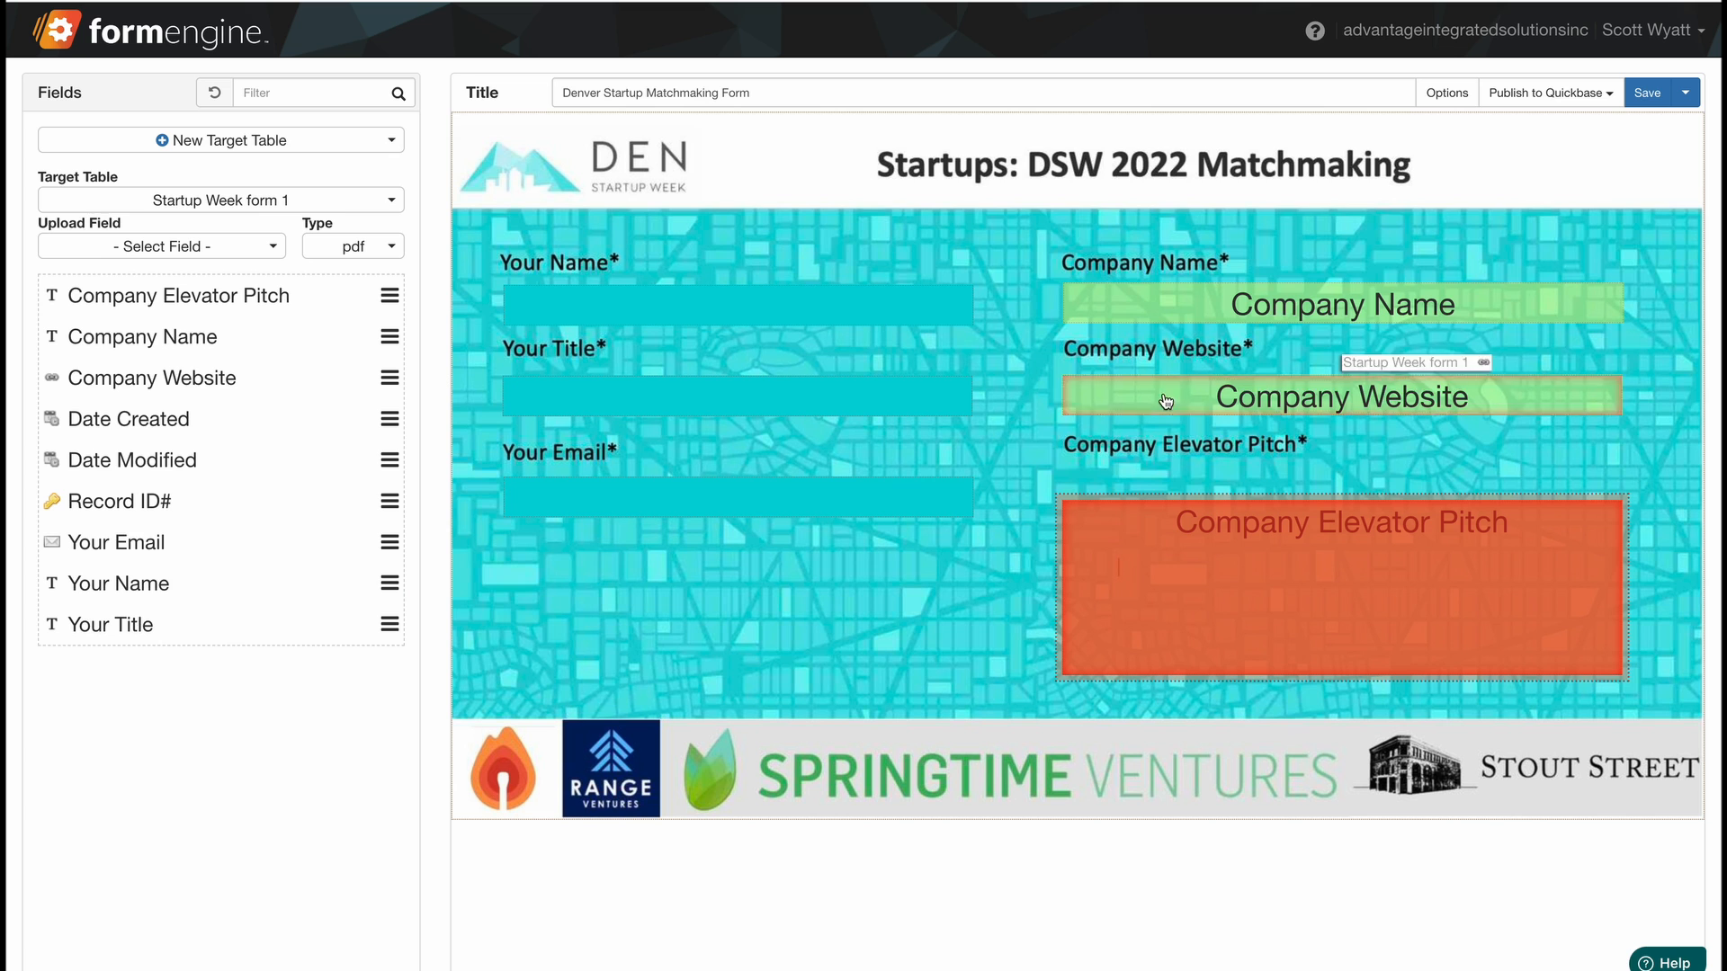
pyautogui.moveTo(1031, 270); pyautogui.dragTo(1352, 617)
pyautogui.rightClick(1124, 523)
pyautogui.click(1031, 262)
pyautogui.click(1025, 523)
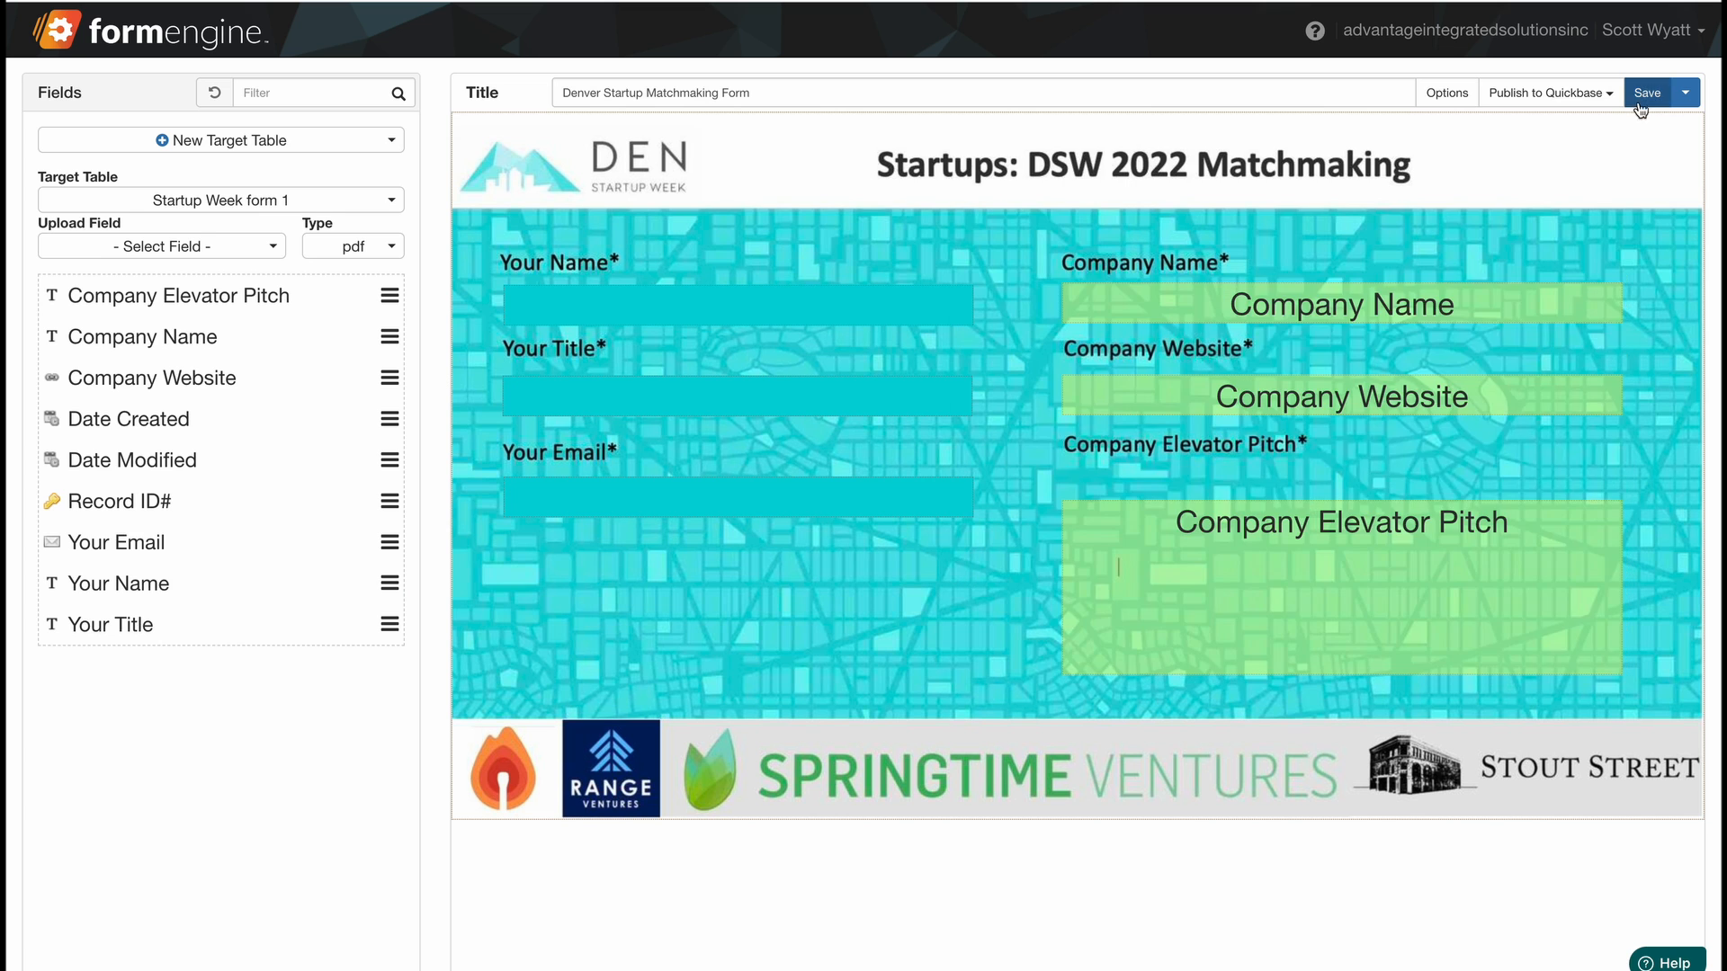
pyautogui.click(1639, 105)
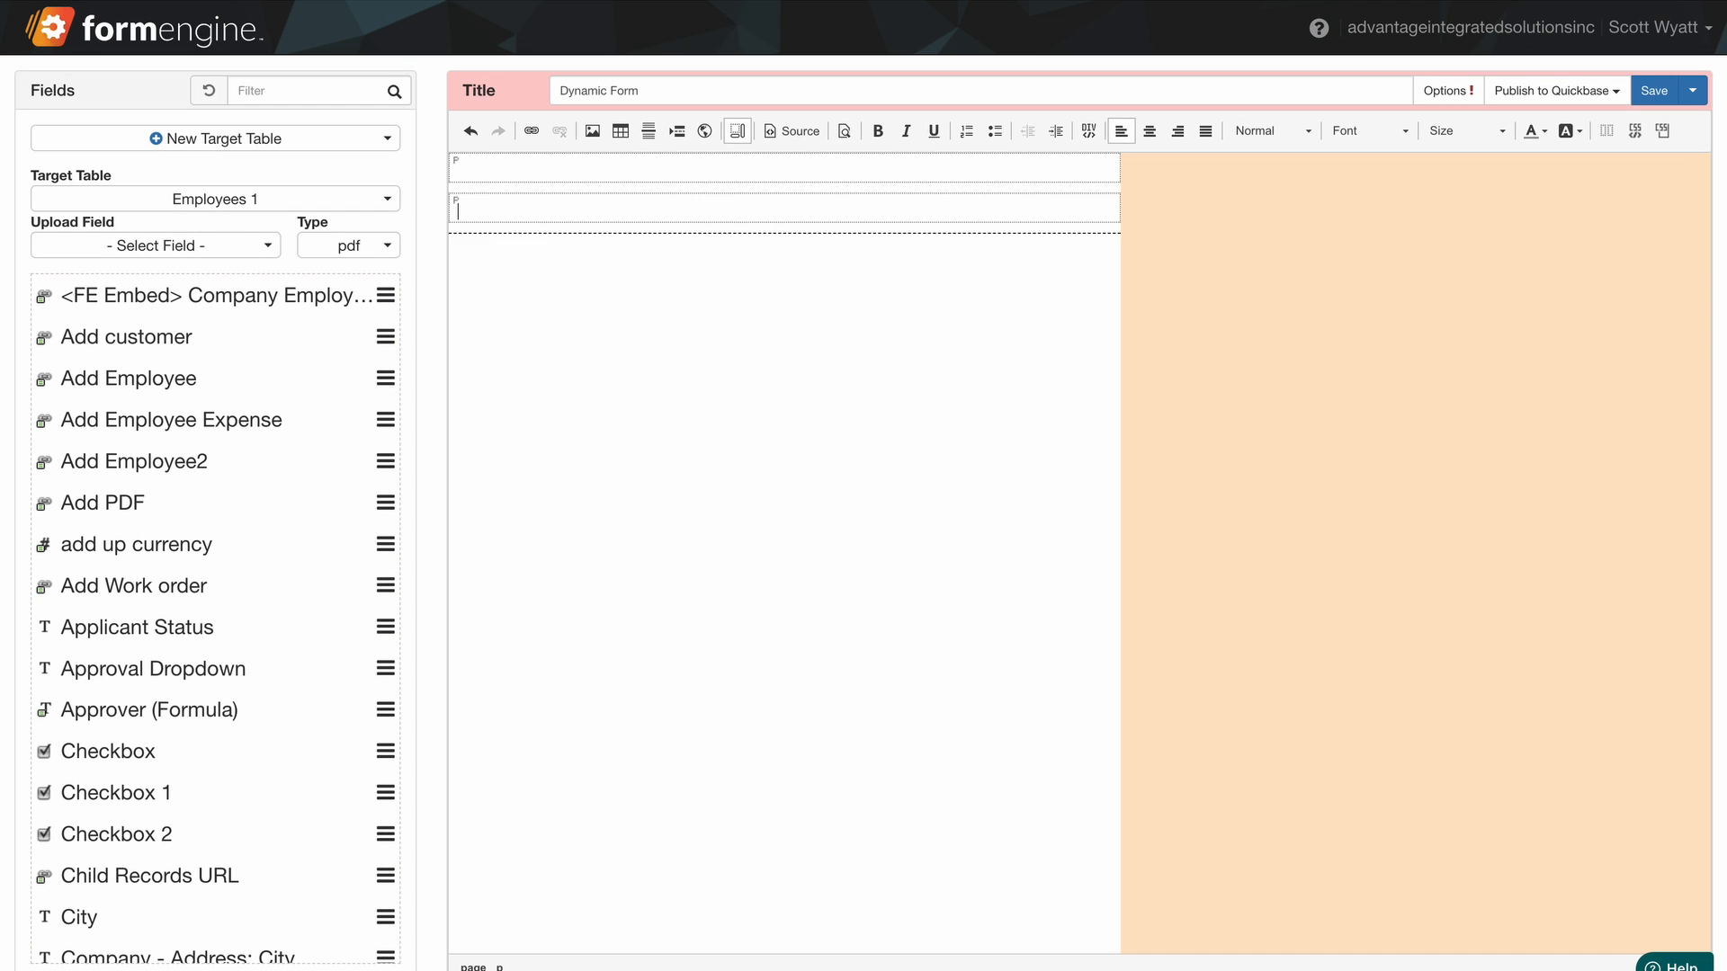
# Add a bold, blue, size 18, centred 'Heading' at the top of the form.
pyautogui.press('Return')
pyautogui.press('Return')
pyautogui.click(628, 171)
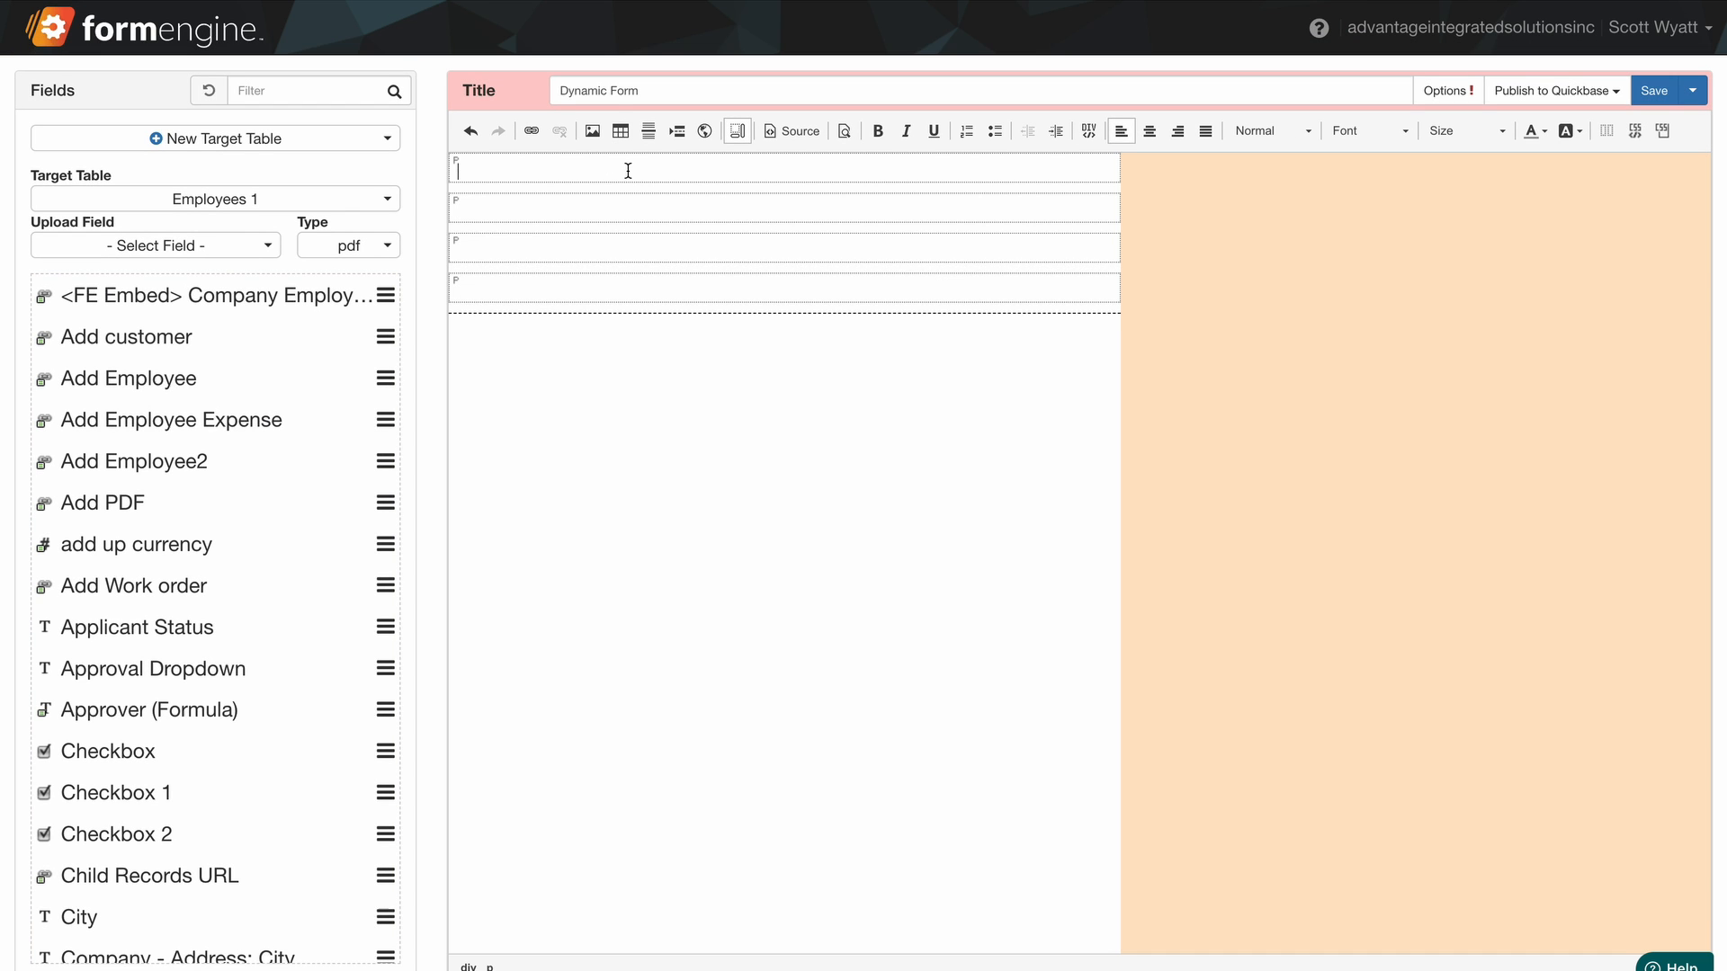
pyautogui.write('Heading')
pyautogui.moveTo(578, 170); pyautogui.dragTo(461, 171)
pyautogui.click(879, 132)
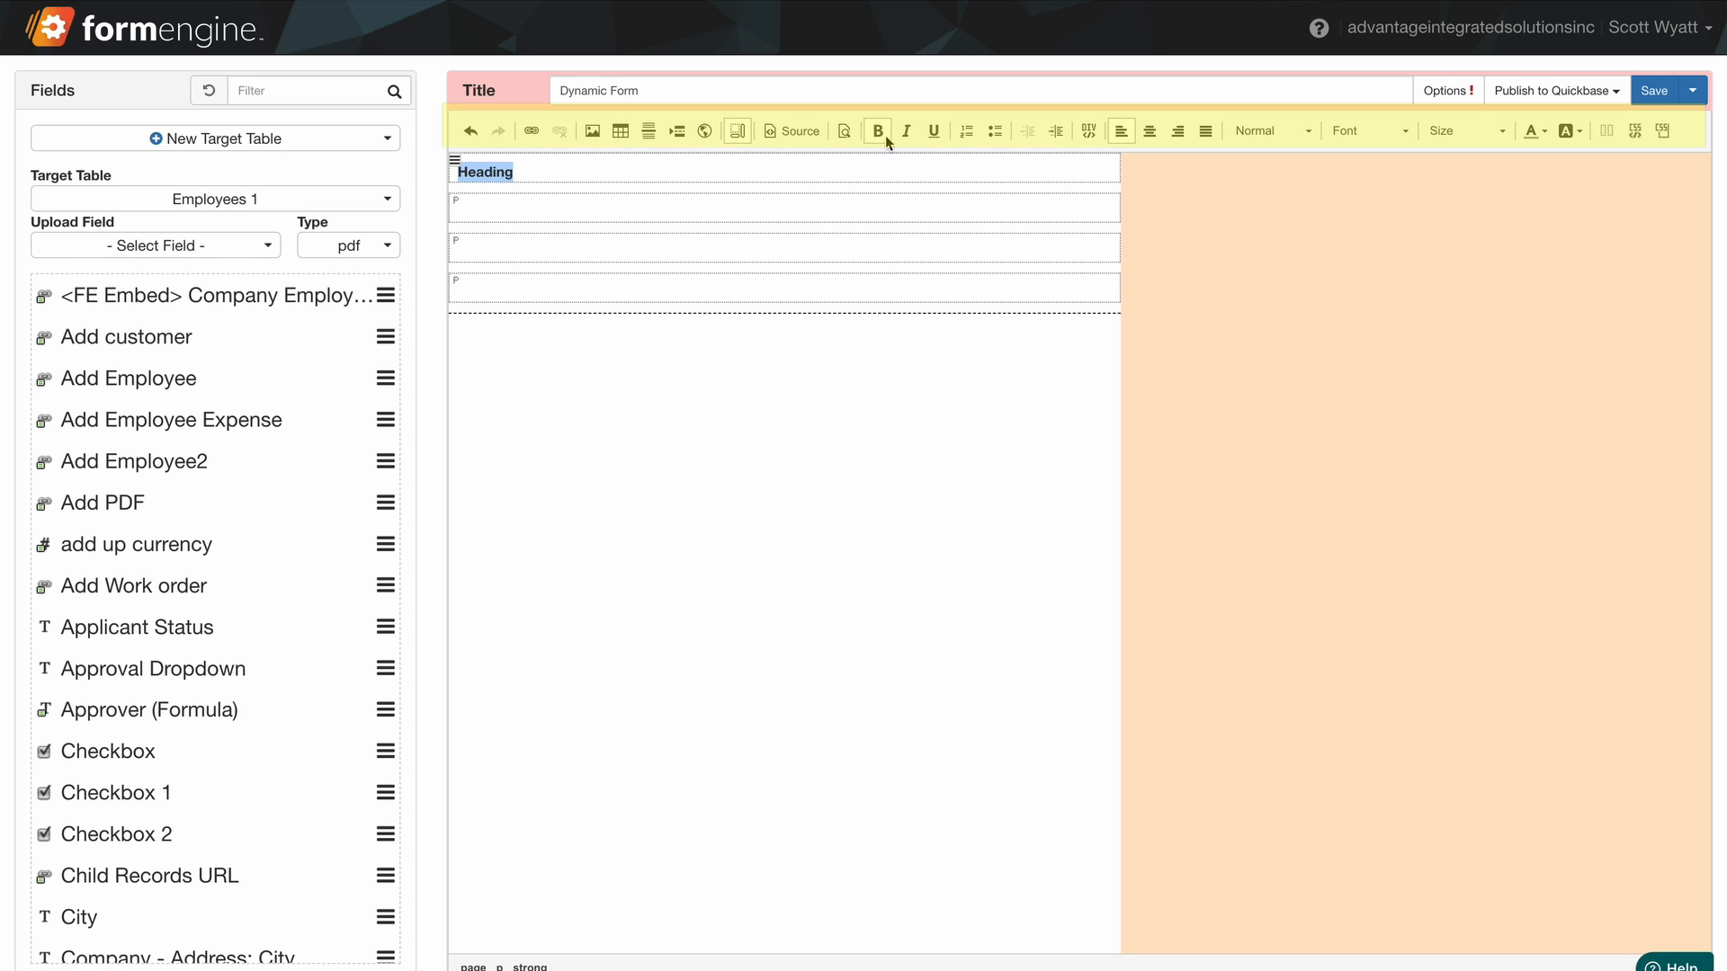
pyautogui.click(1532, 133)
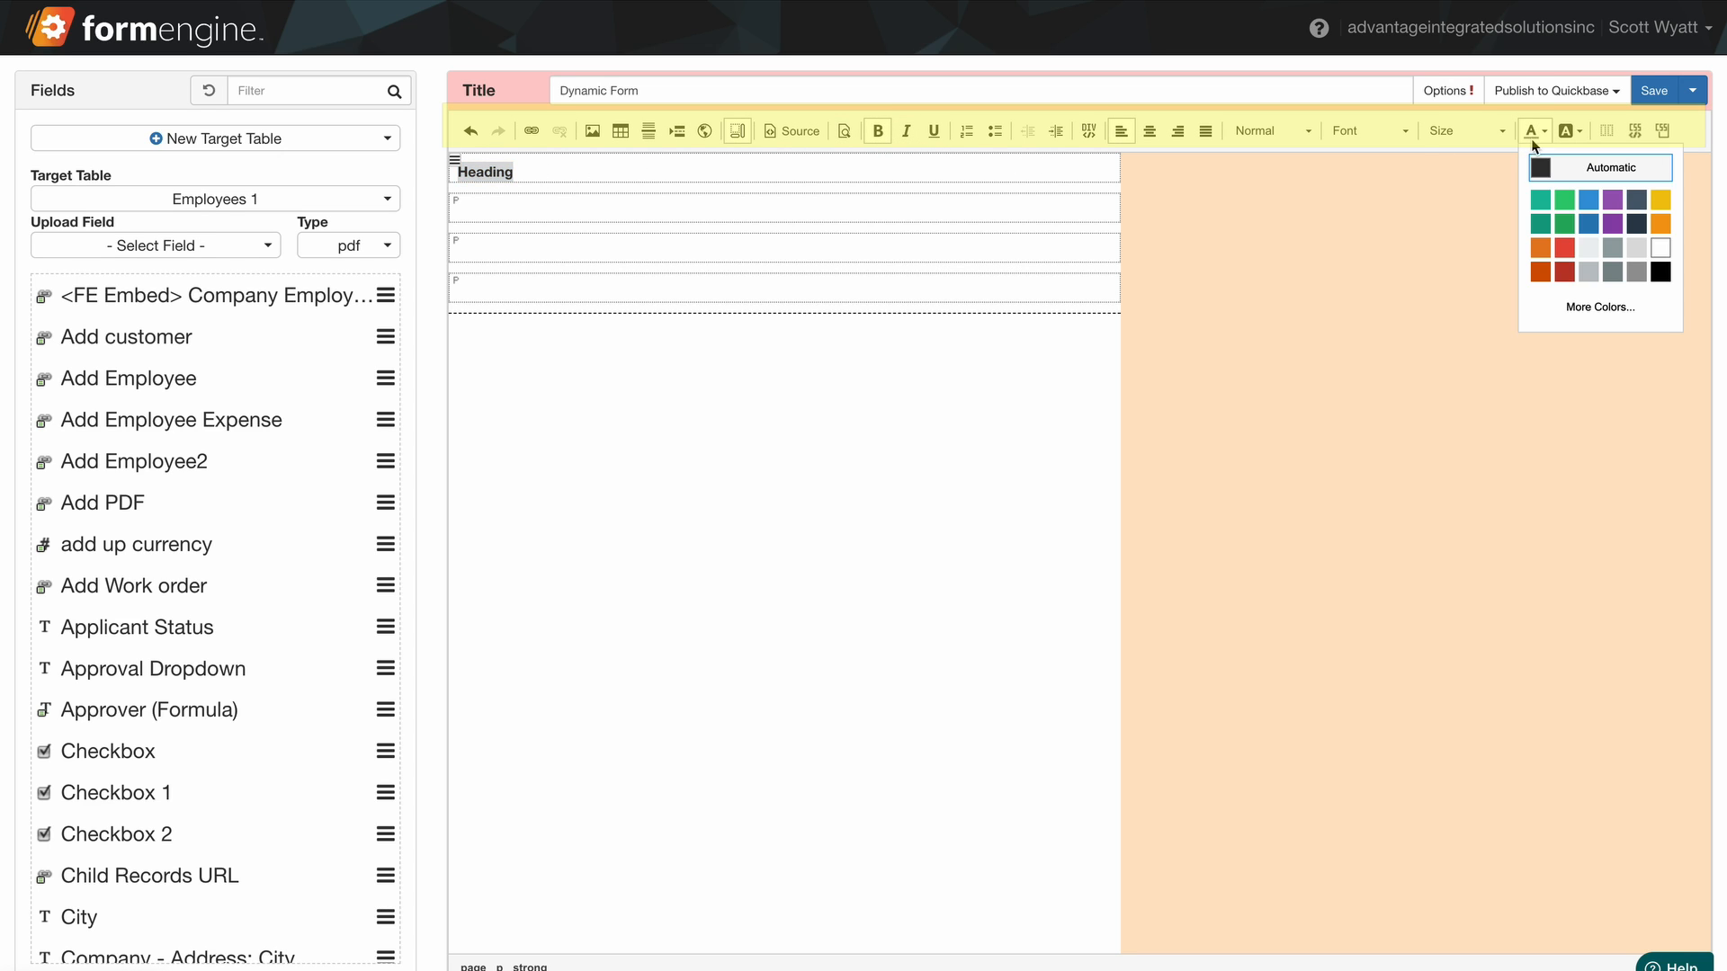
pyautogui.click(1588, 201)
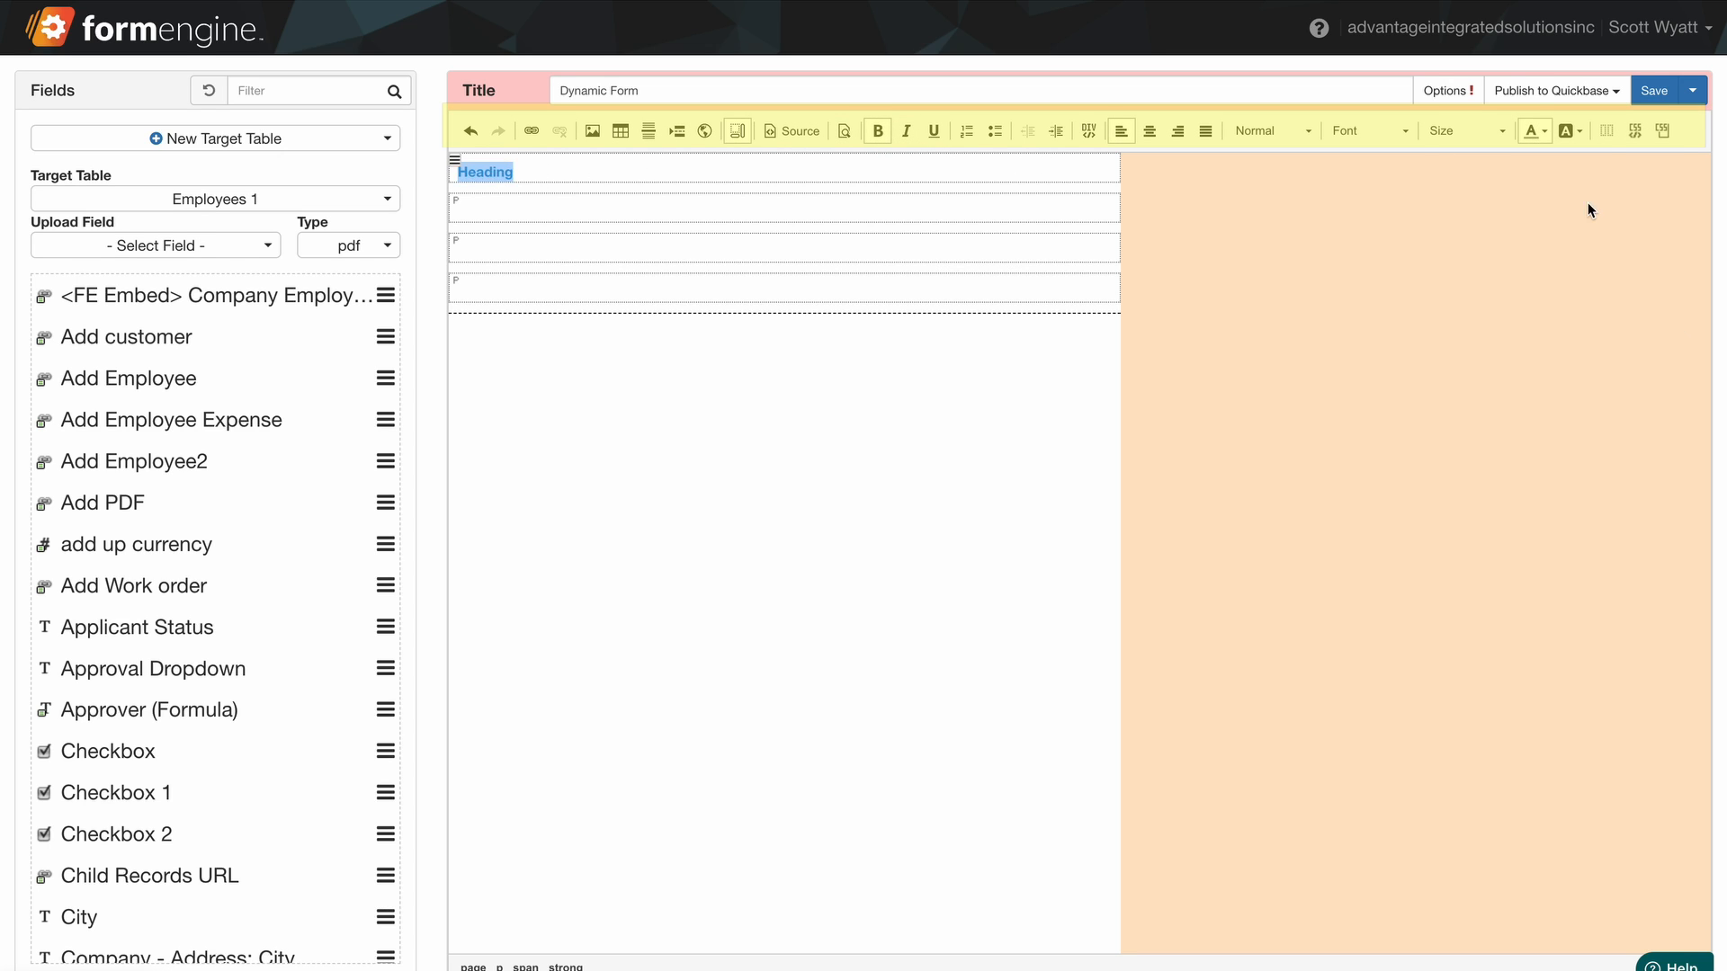
pyautogui.click(1502, 133)
pyautogui.scroll(-2, 1507, 246)
pyautogui.click(1511, 277)
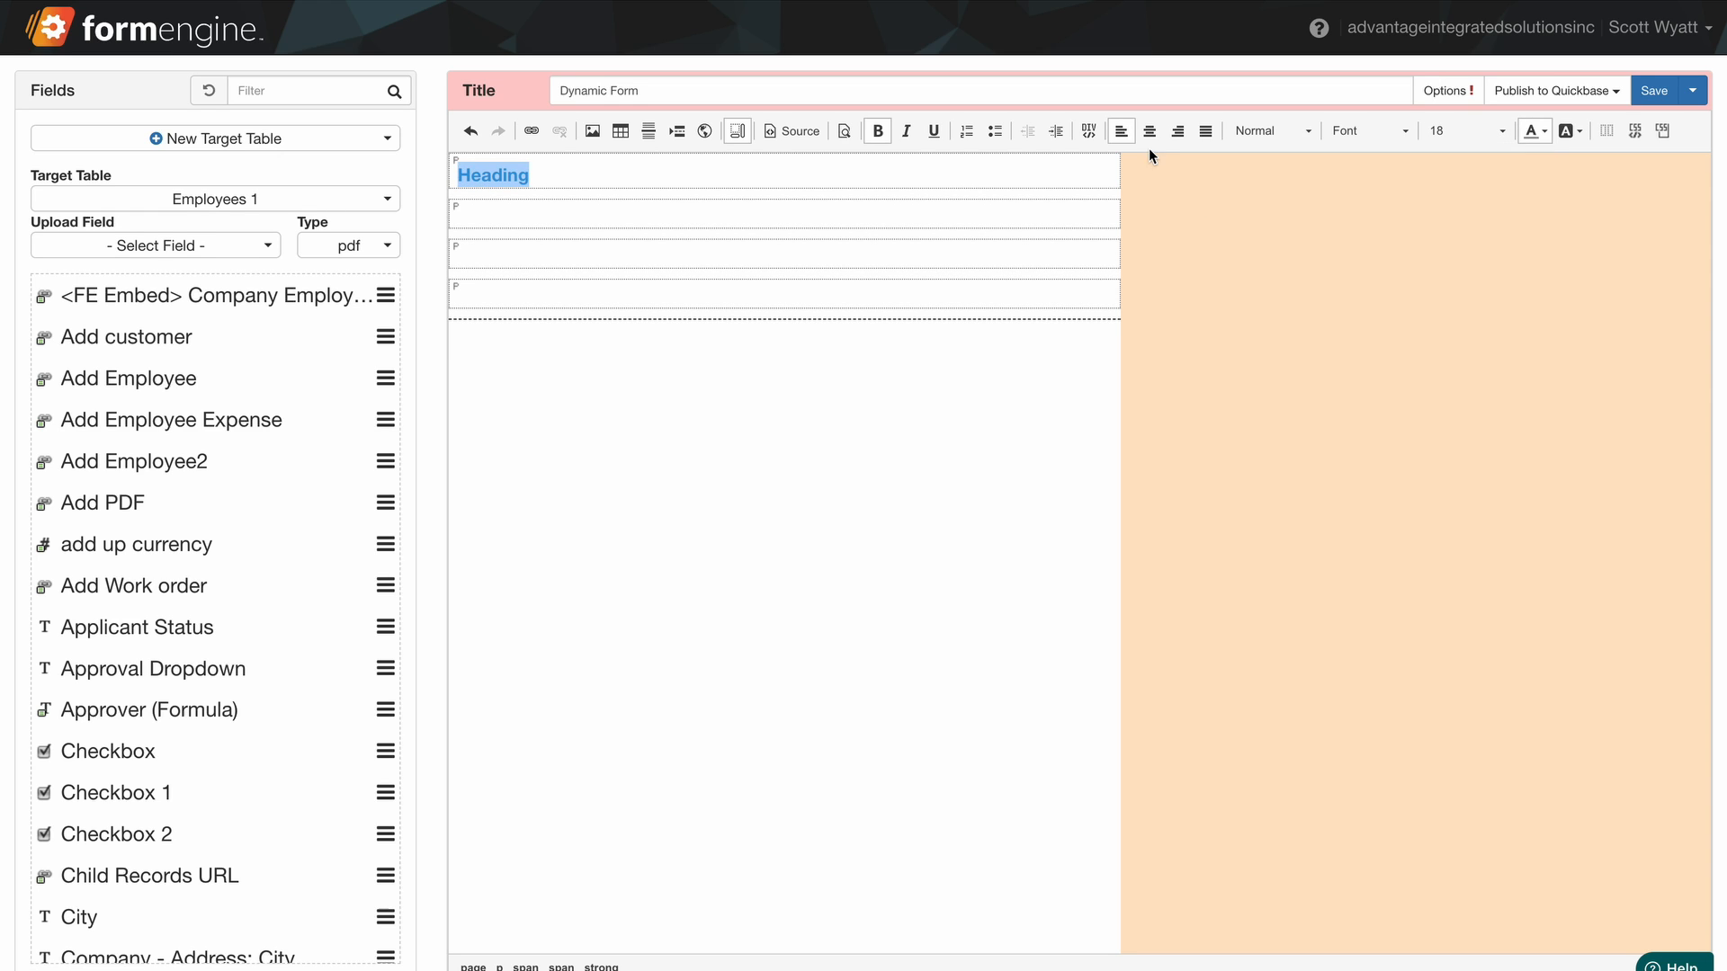
pyautogui.click(1150, 132)
# Insert a 3x2 table in the third paragraph.
pyautogui.click(721, 256)
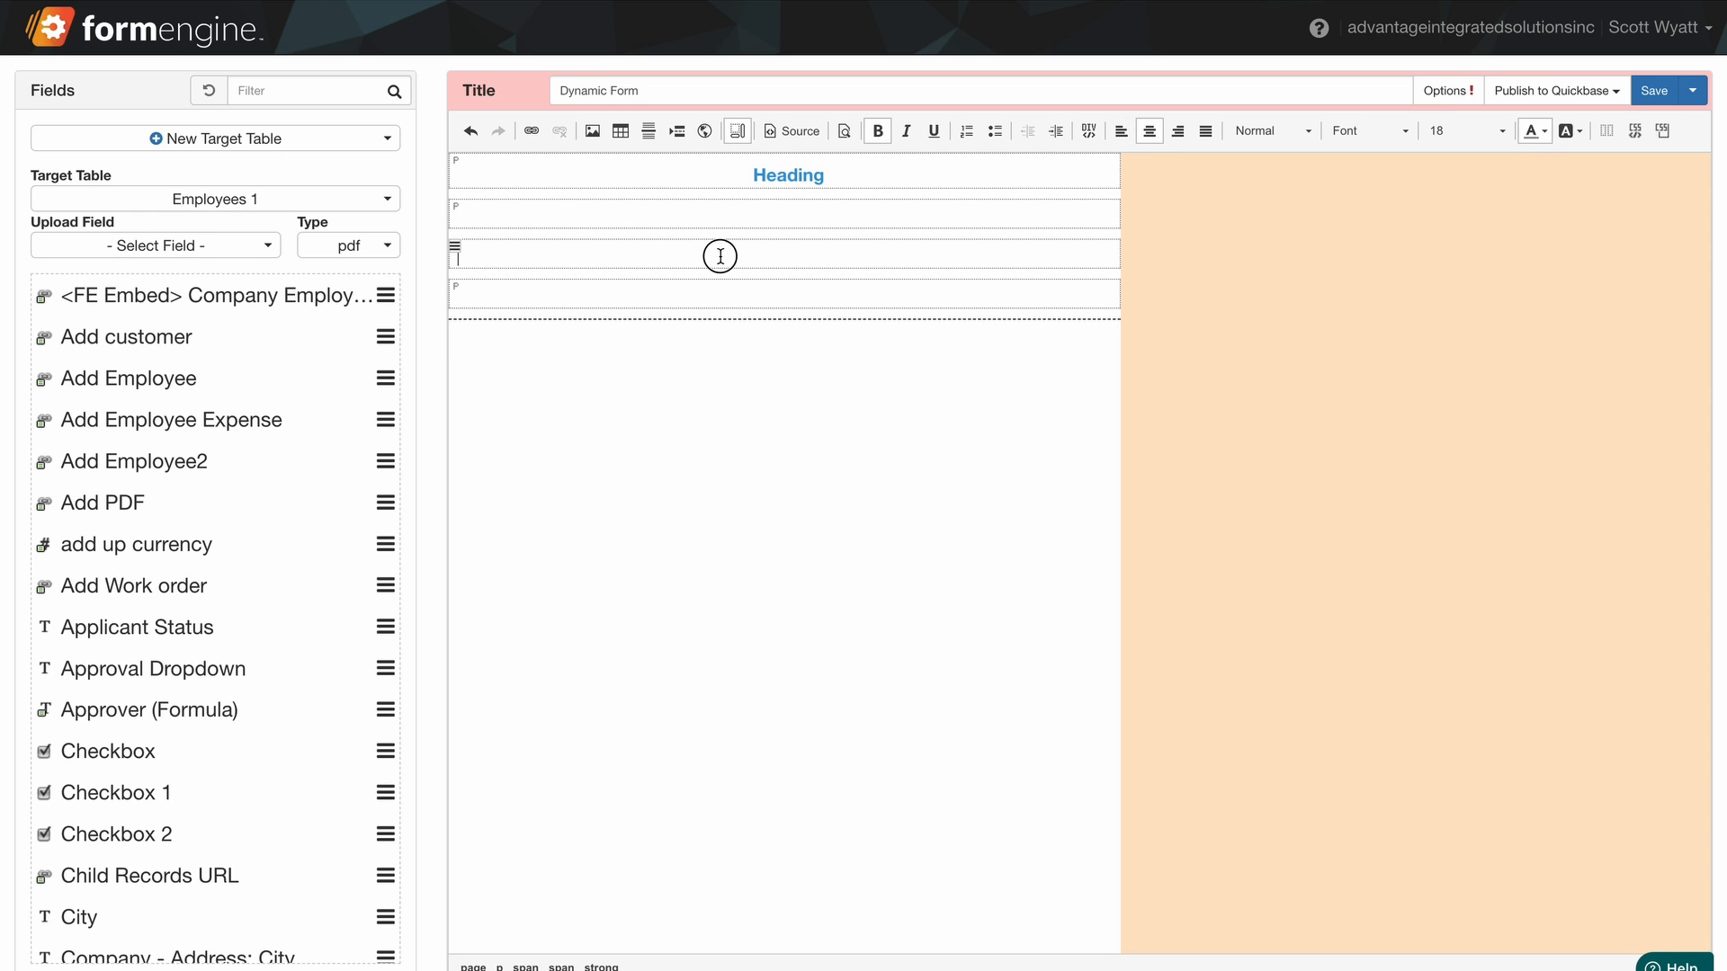
pyautogui.click(592, 132)
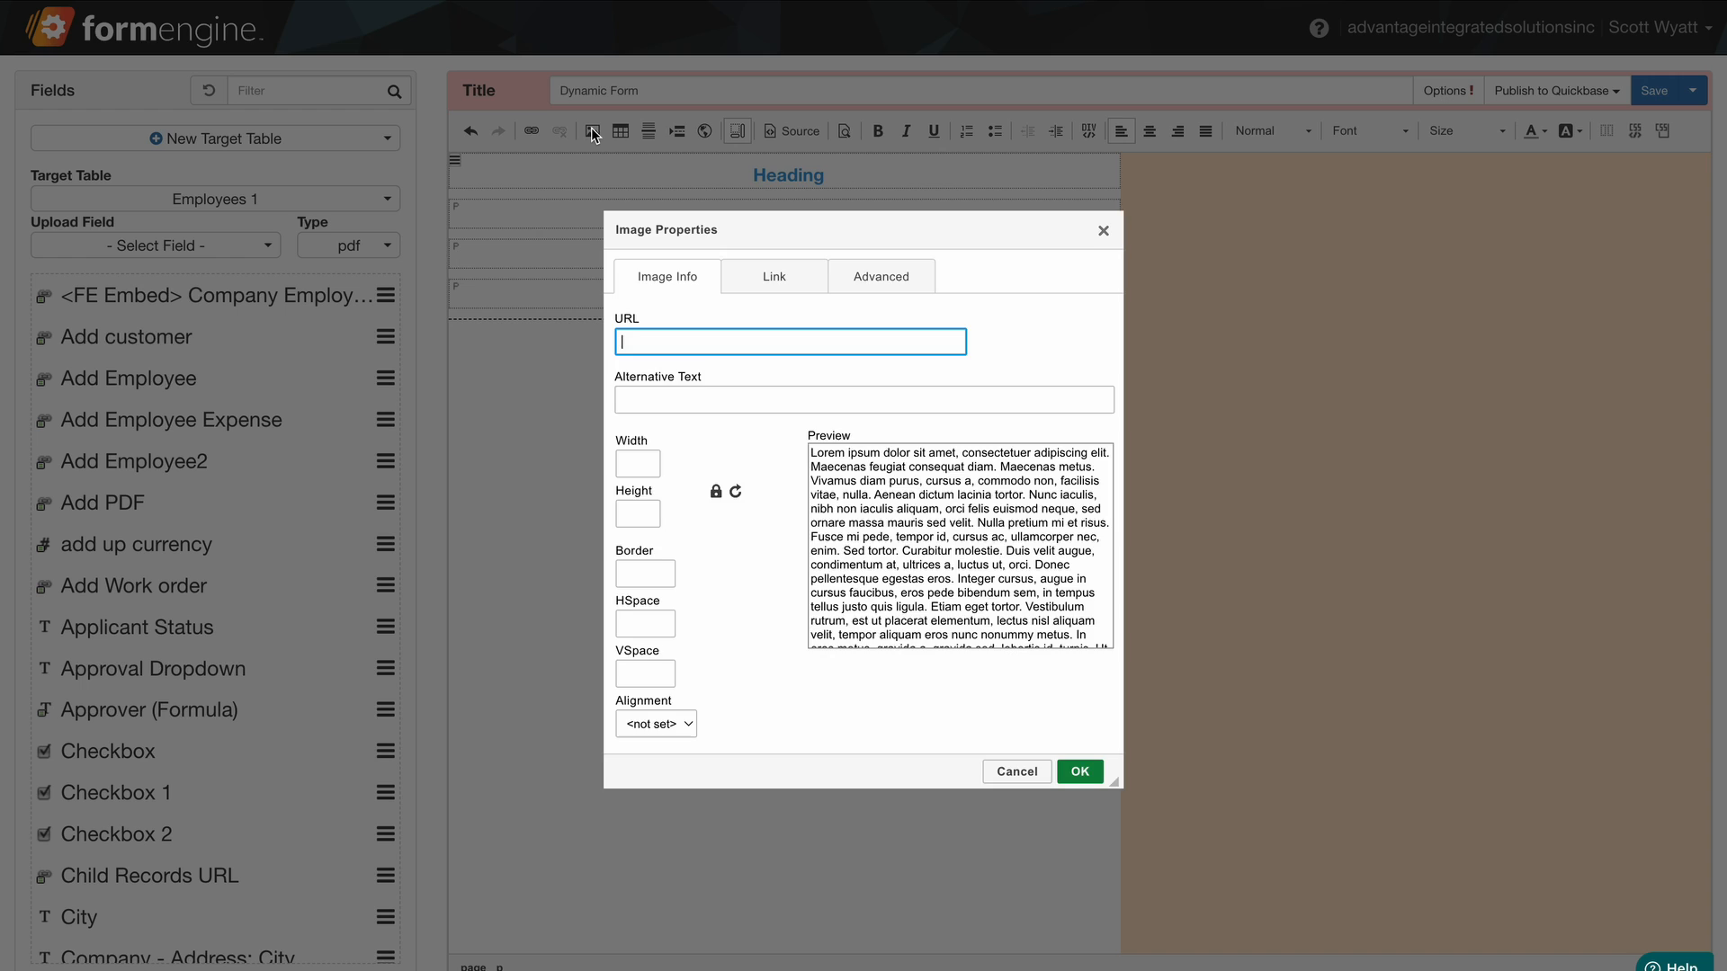
pyautogui.press('Escape')
pyautogui.click(621, 131)
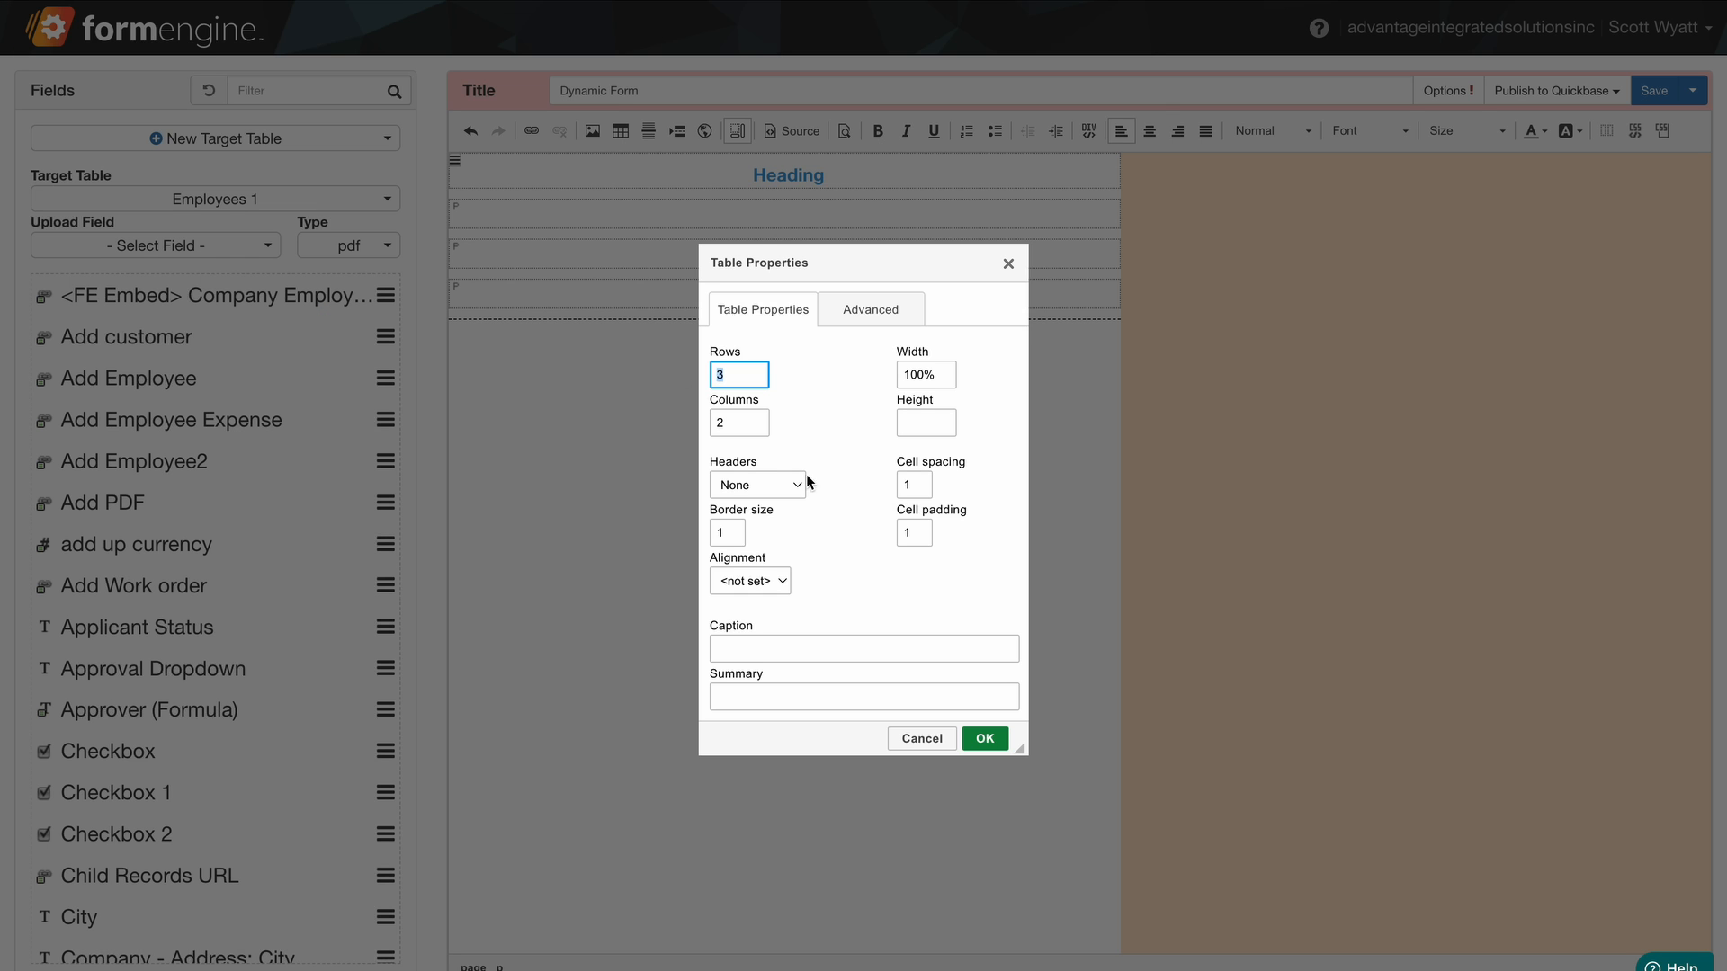
pyautogui.click(986, 739)
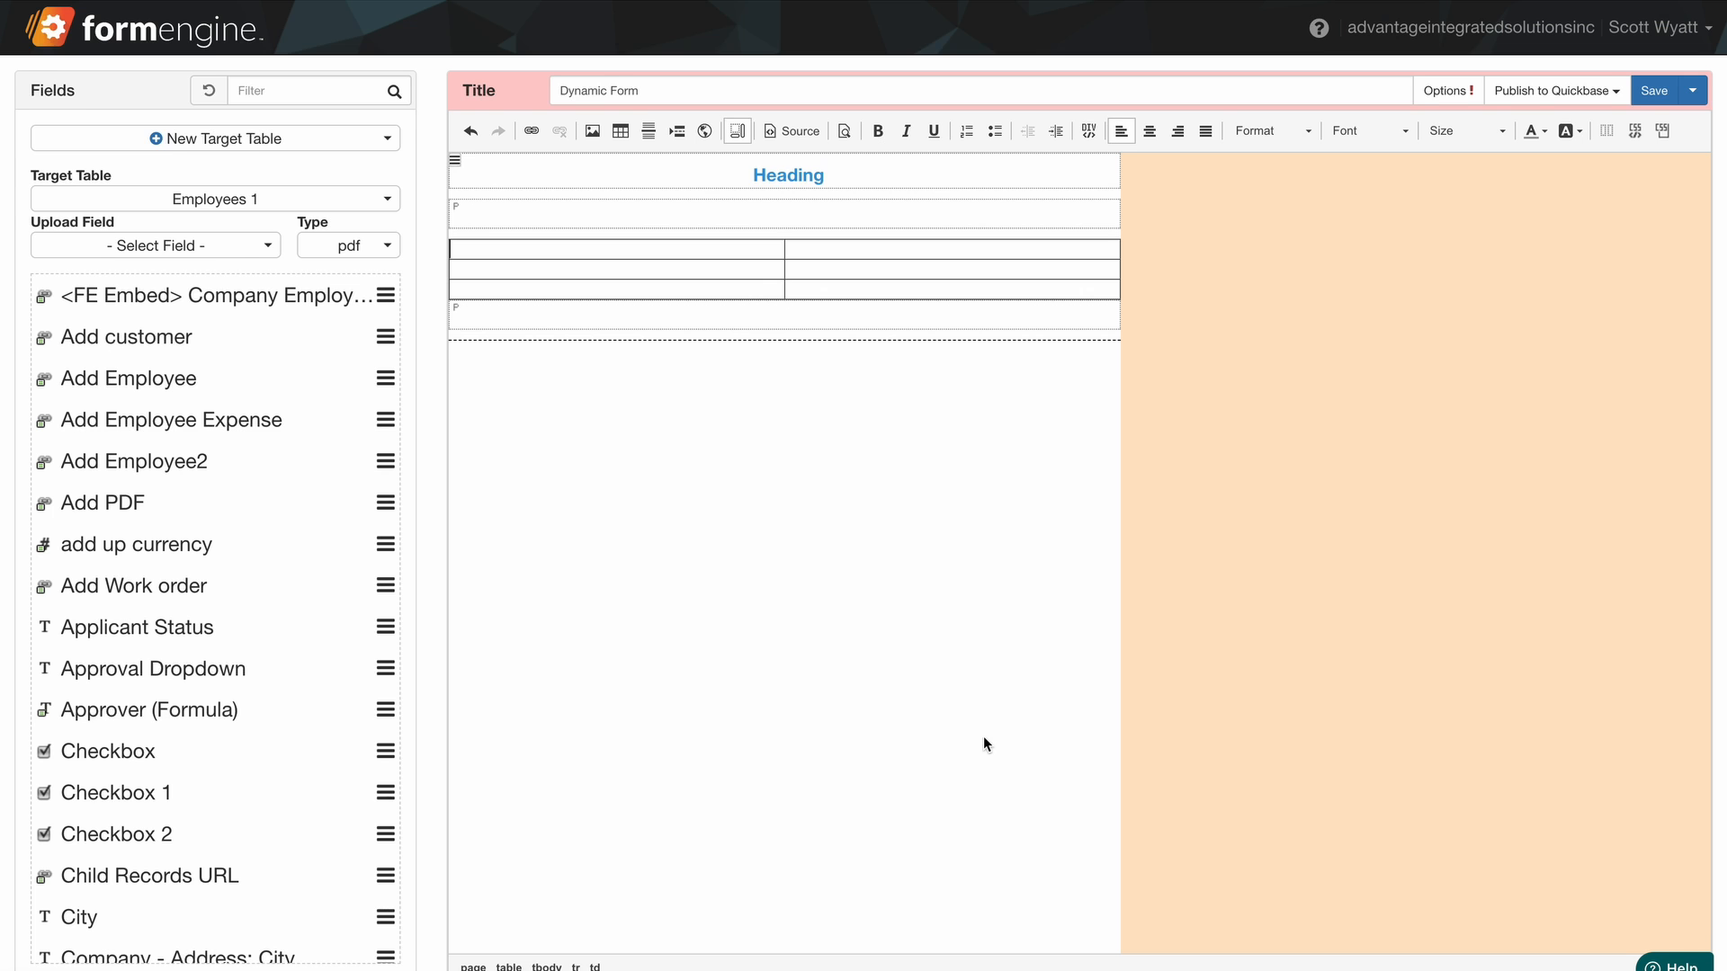
# Add a row of three blocks below the table containing 1, 2 and 3.
pyautogui.click(586, 315)
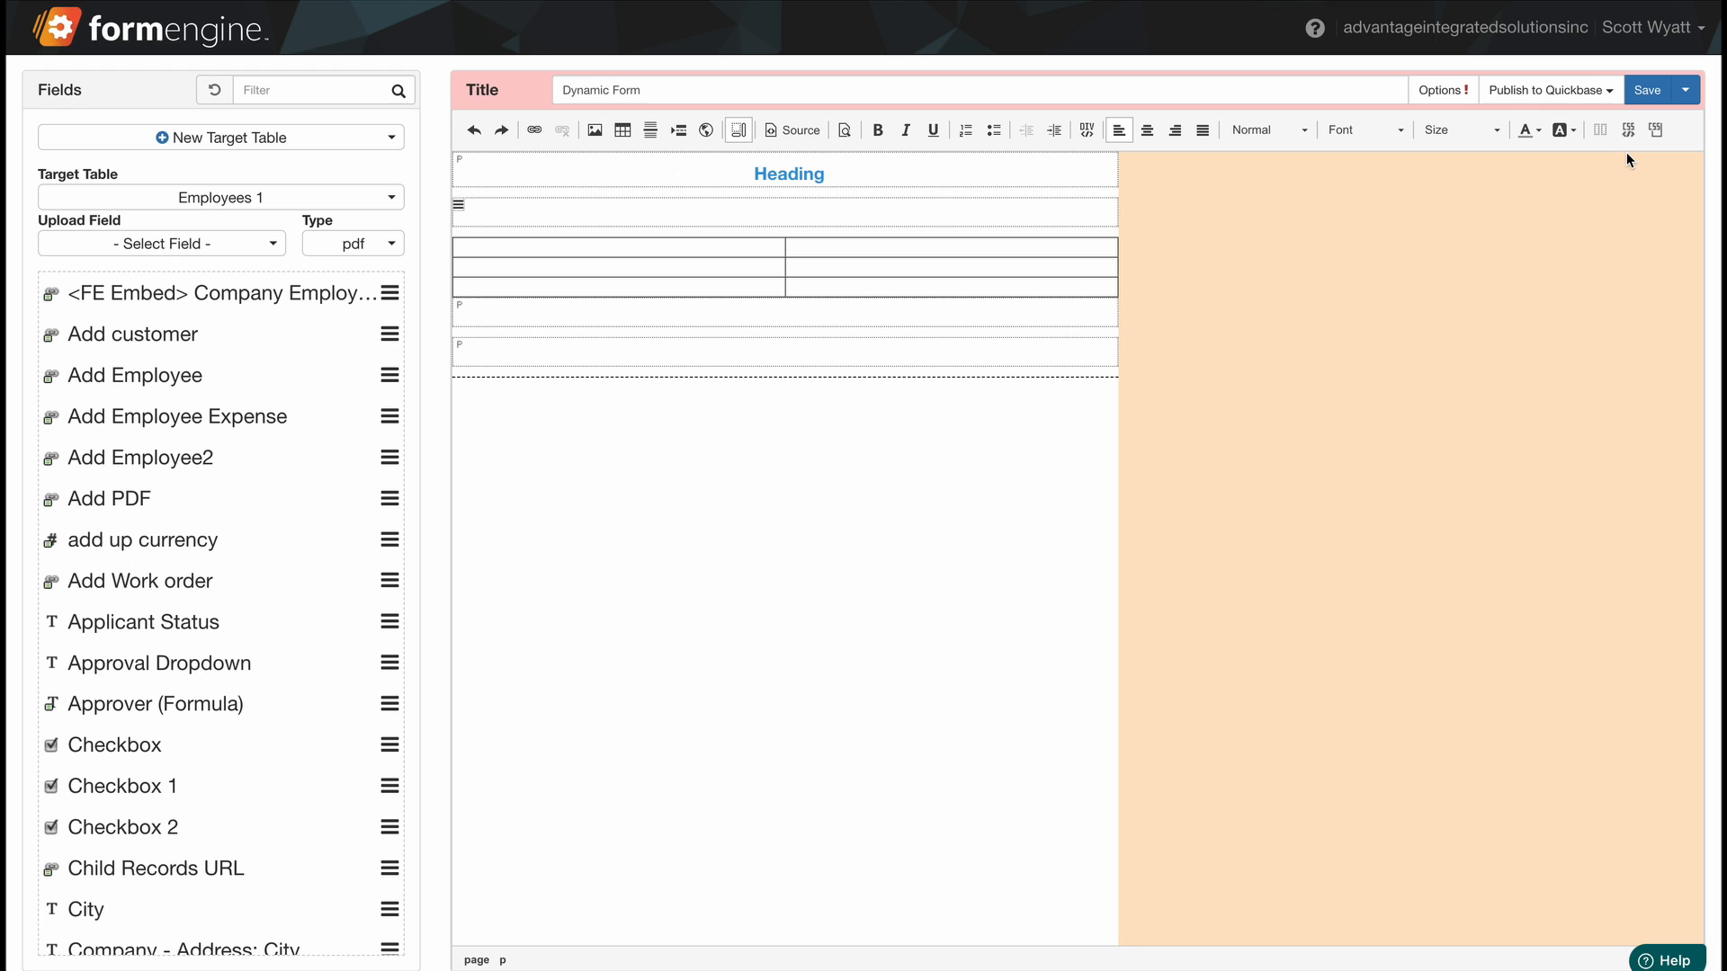
pyautogui.click(1597, 130)
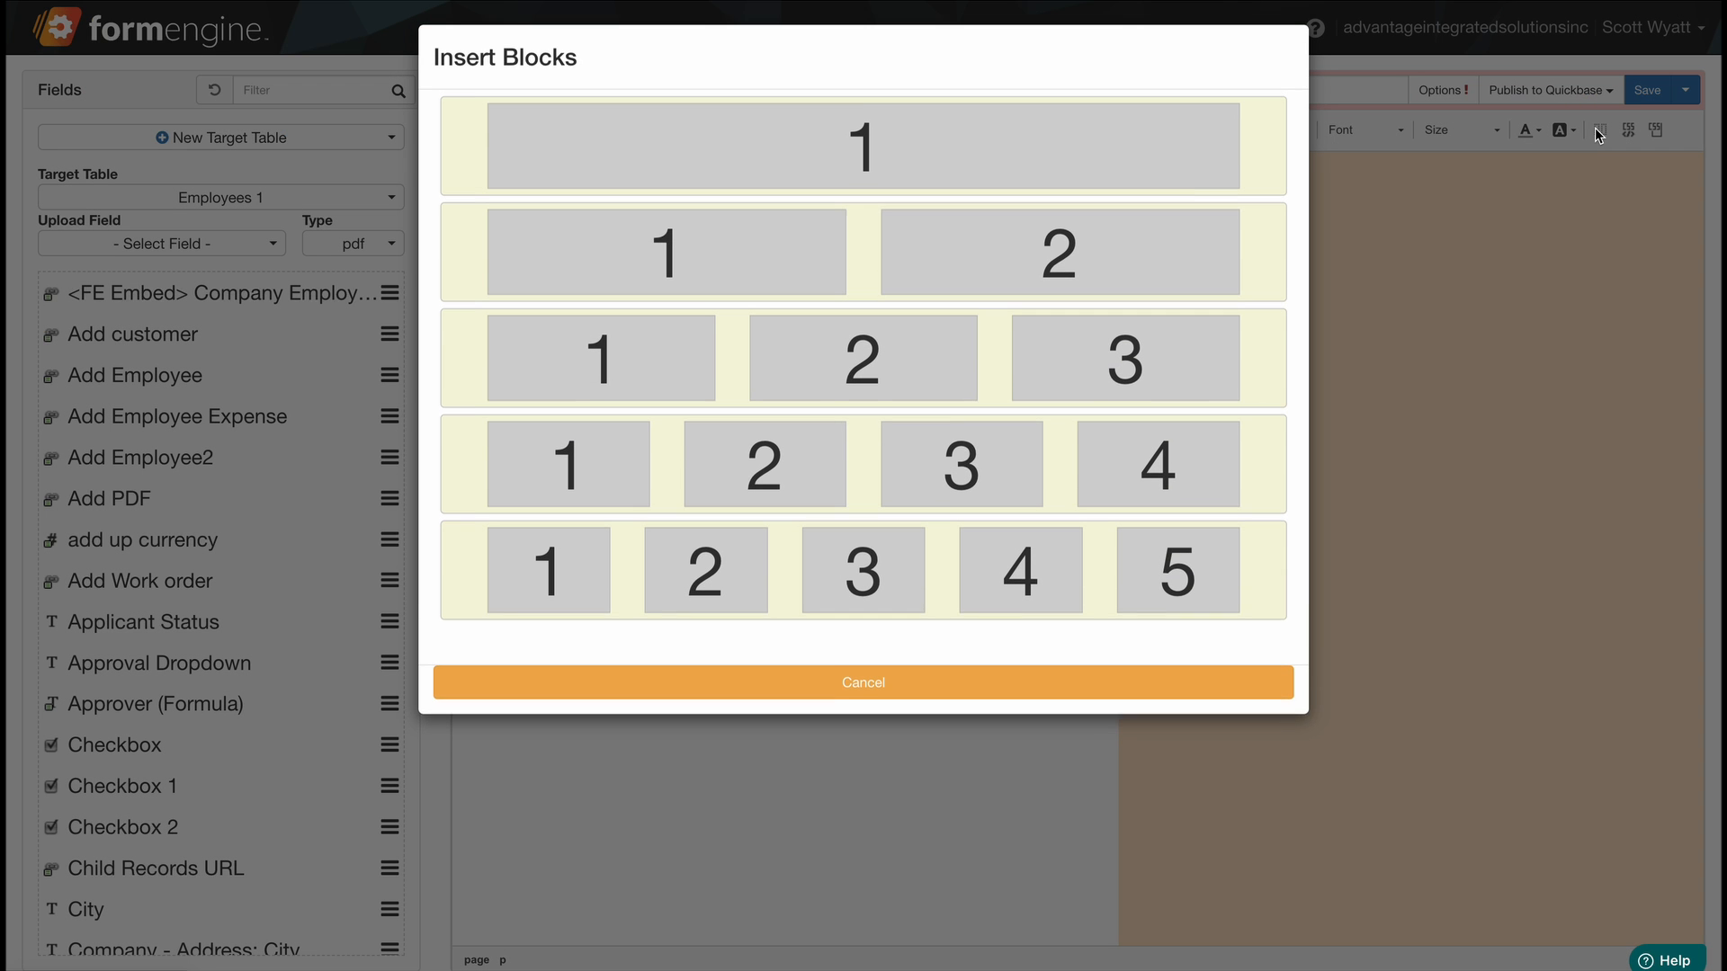
pyautogui.click(1093, 364)
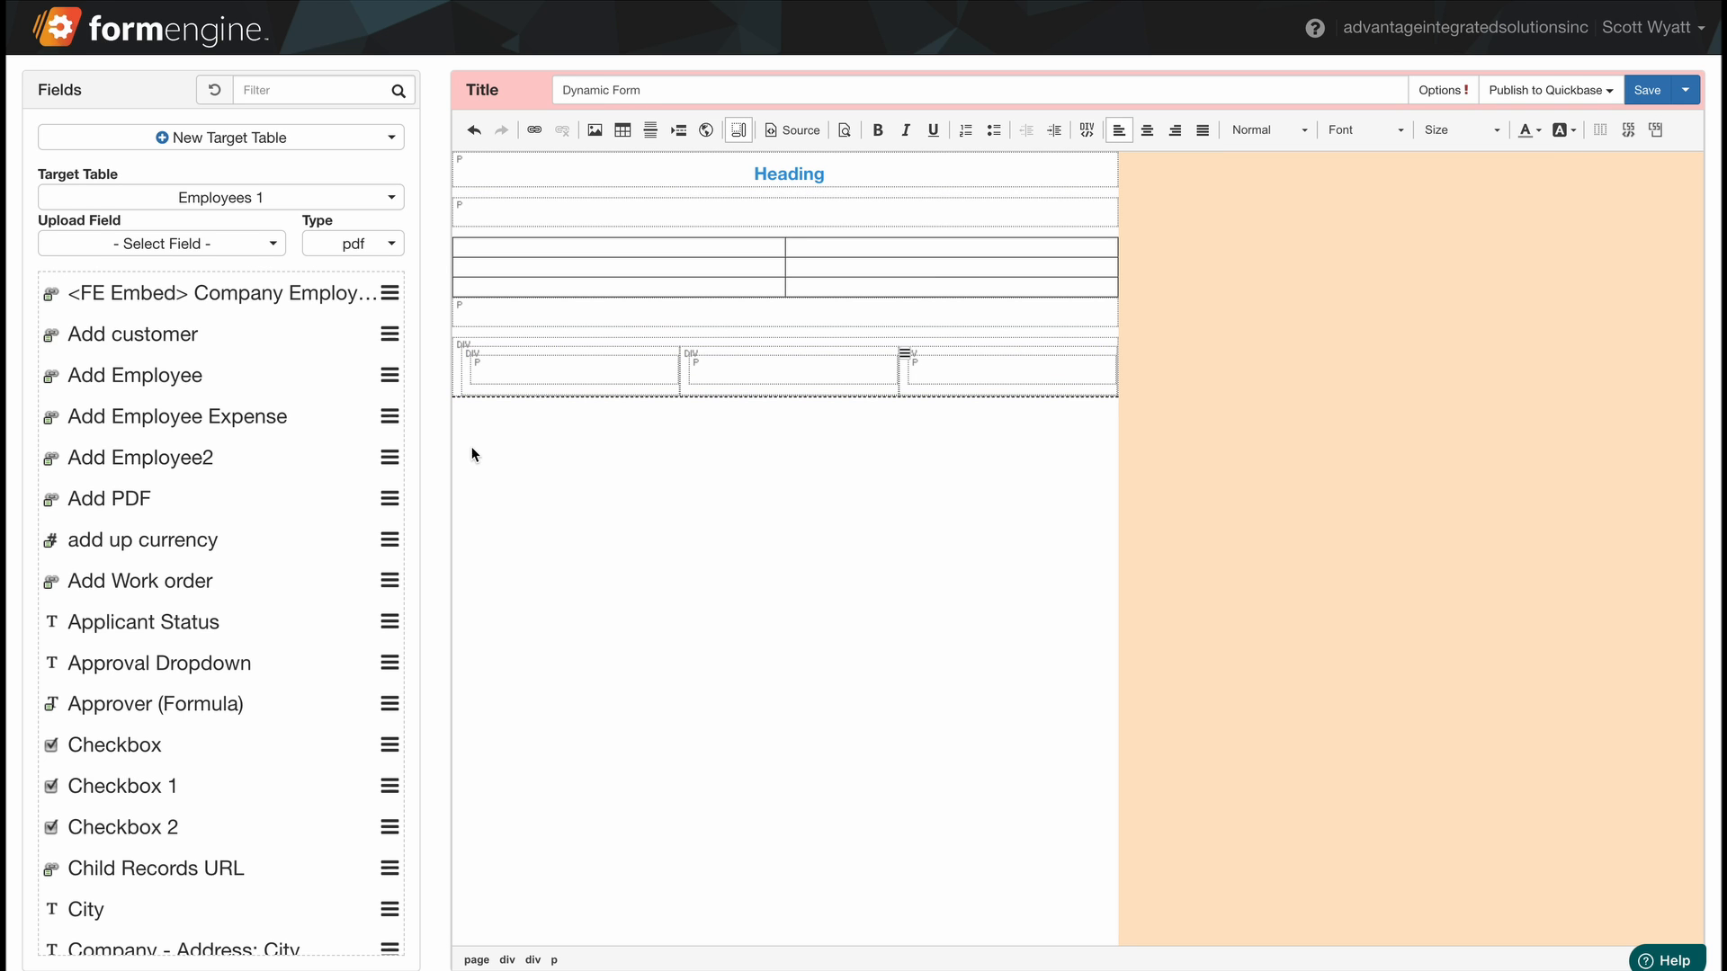
pyautogui.click(583, 366)
pyautogui.write('1')
pyautogui.write('2')
pyautogui.click(1006, 374)
pyautogui.write('3')
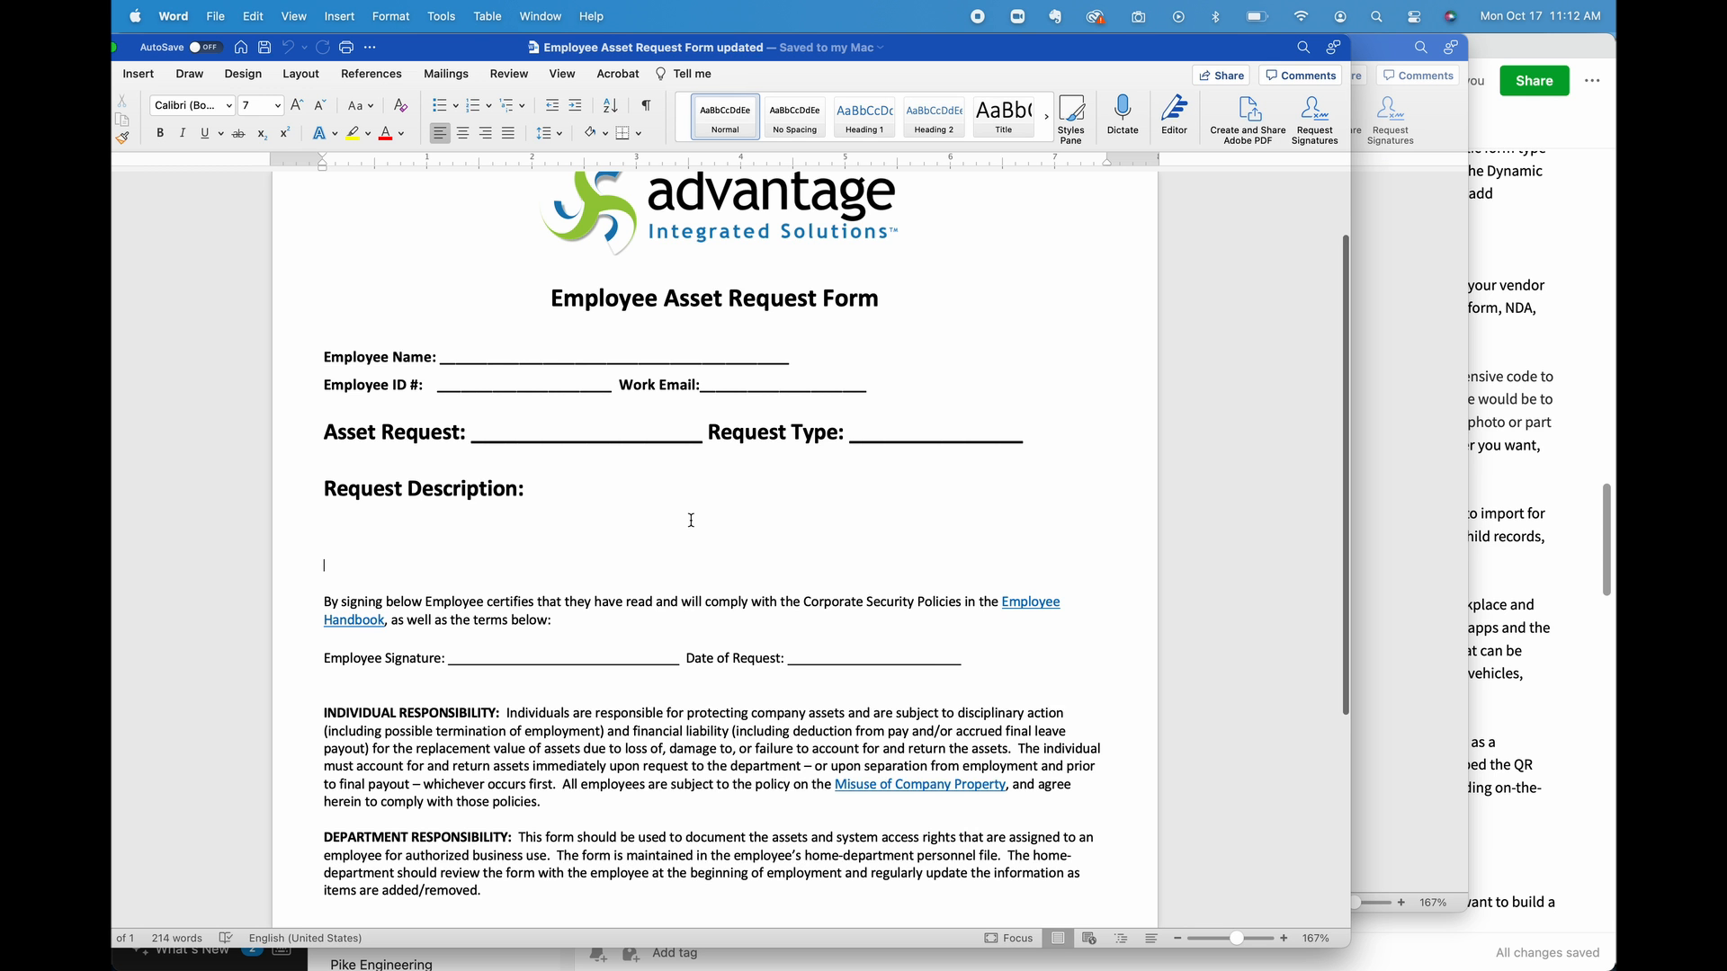
# Select the Word form's content from the logo down, then start a new Form Engine template.
pyautogui.scroll(1, 691, 520)
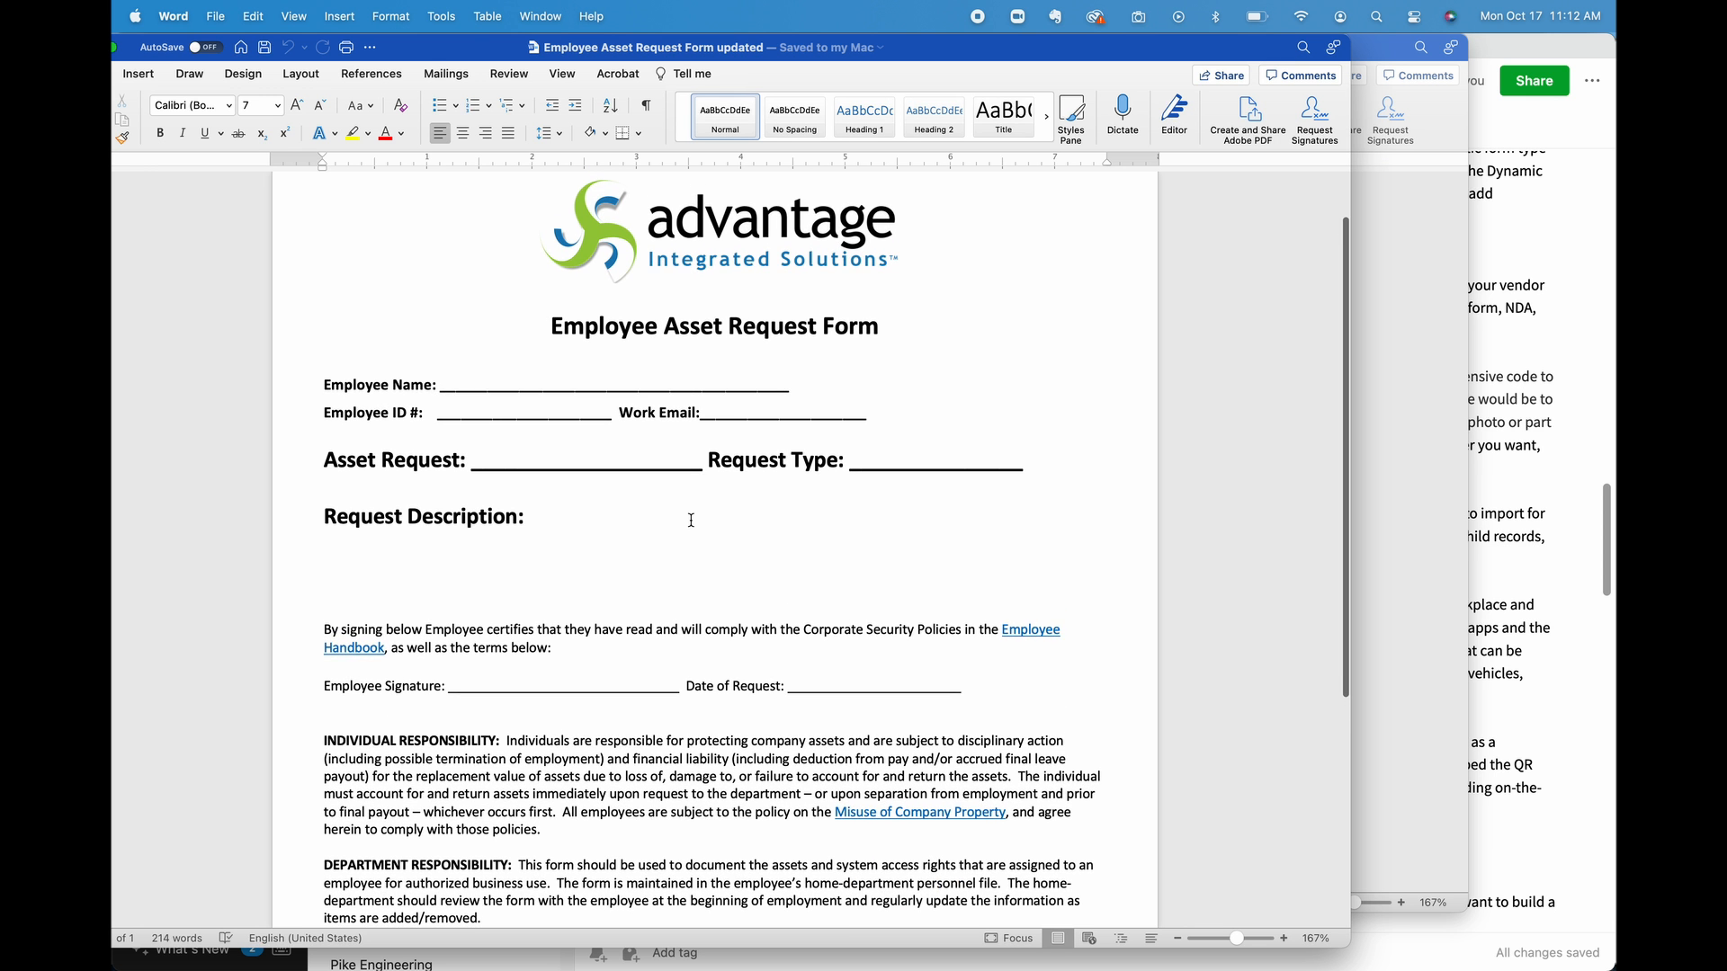
pyautogui.scroll(-1, 691, 520)
pyautogui.scroll(1, 691, 520)
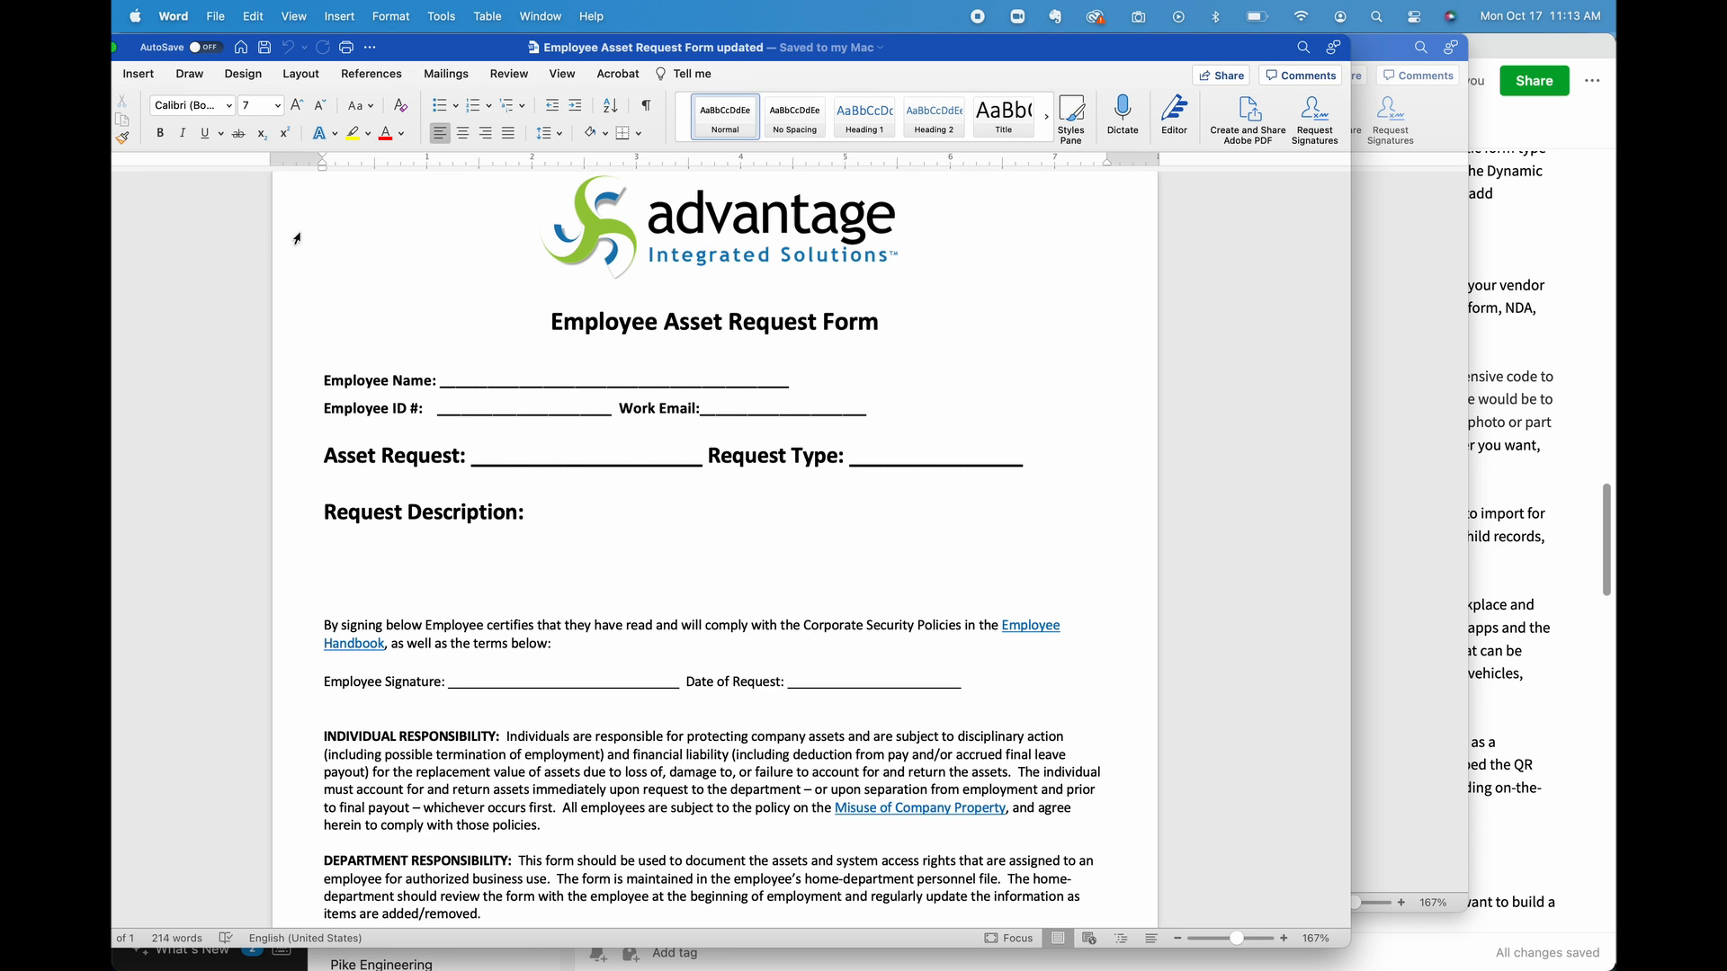
pyautogui.moveTo(276, 230)
pyautogui.mouseDown()
pyautogui.moveTo(444, 405)
pyautogui.moveTo(699, 915)
pyautogui.mouseUp()
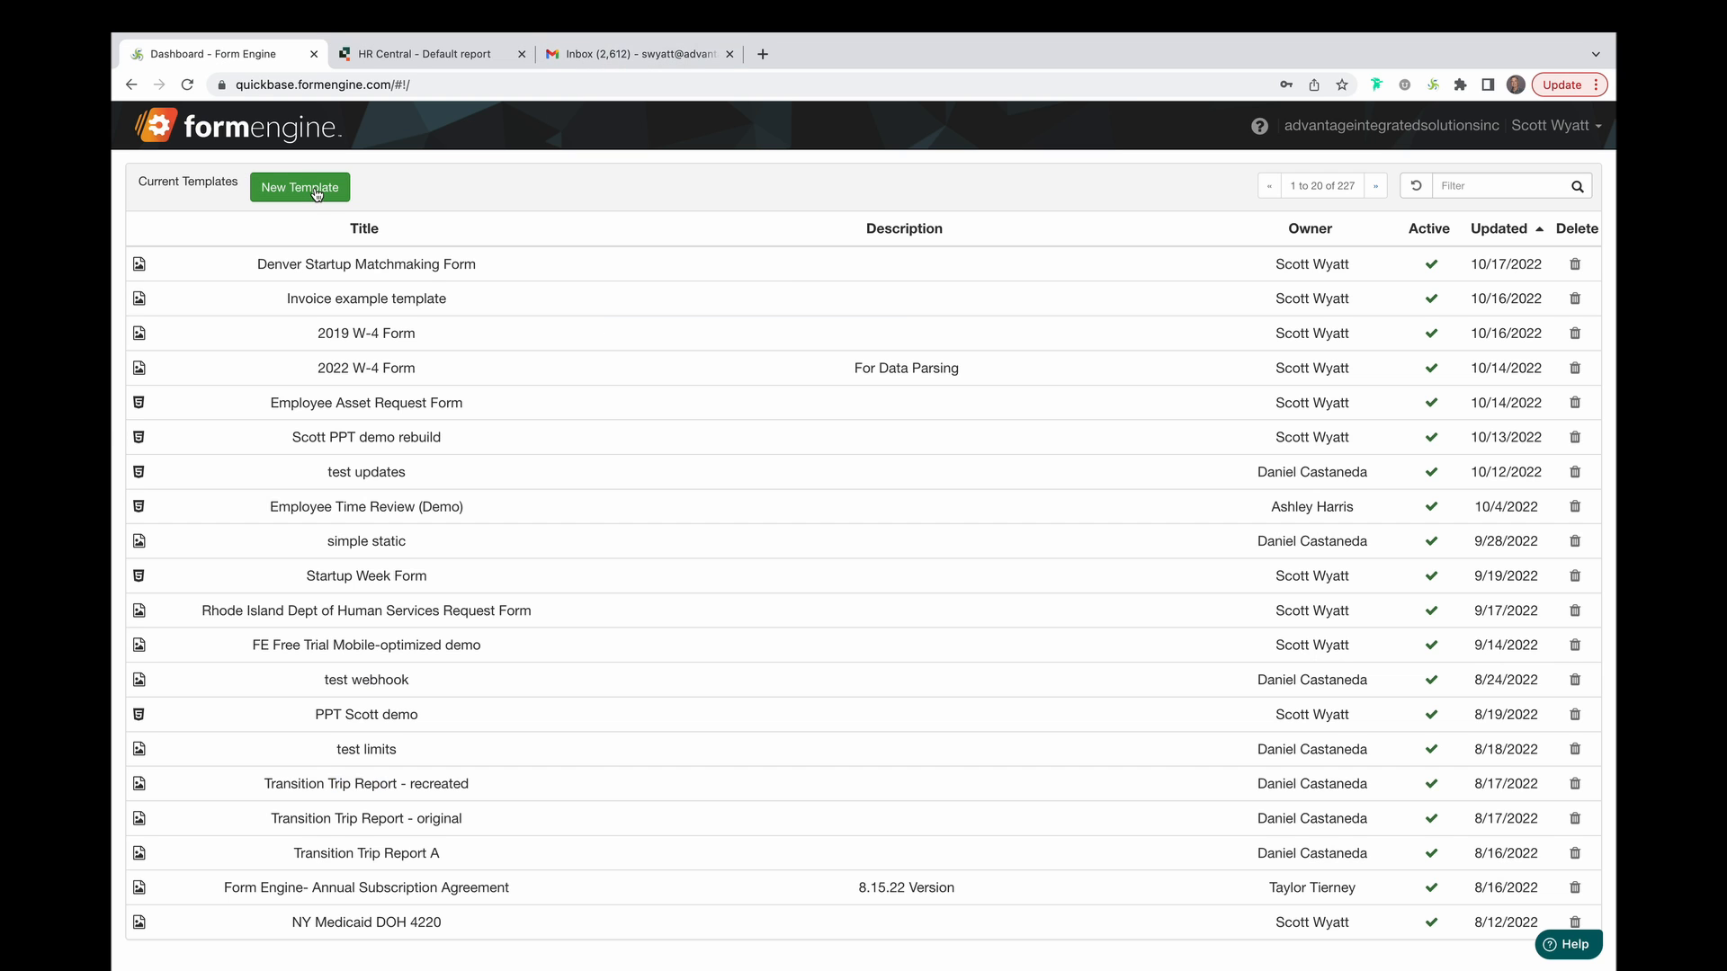
pyautogui.click(302, 187)
# Create a dynamic template titled 'Asset Request' for the HR Central app, found by filtering on 'hr'.
pyautogui.click(727, 271)
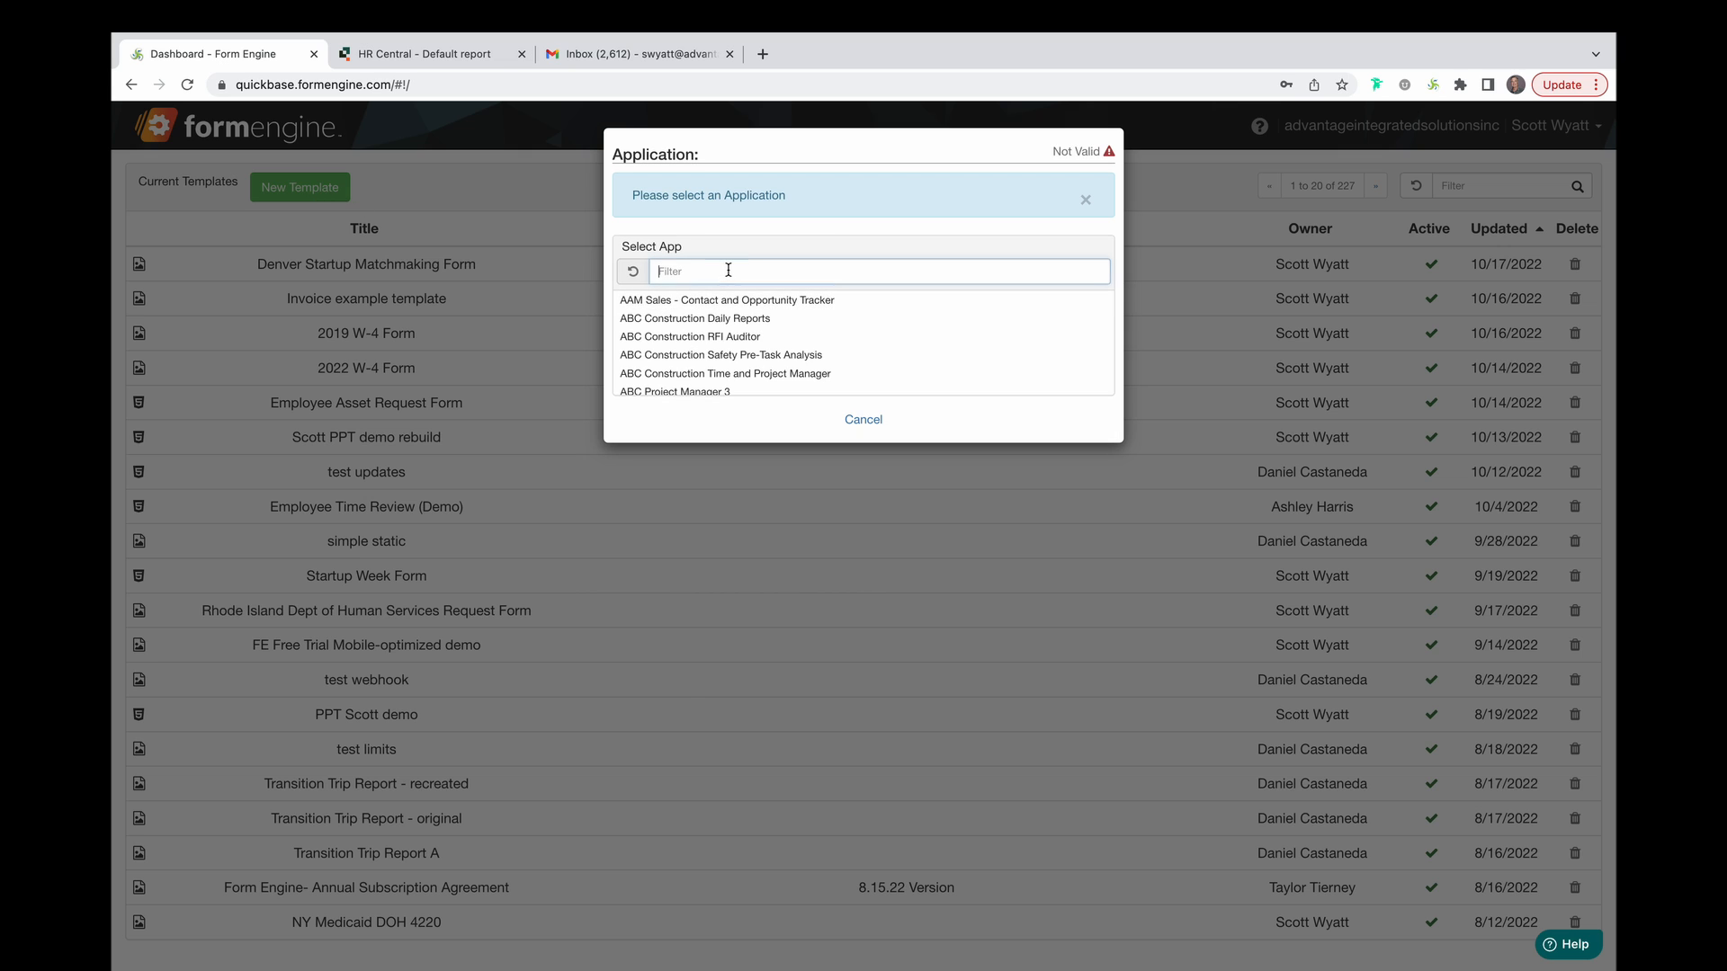
pyautogui.write('de')
pyautogui.press('BackSpace')
pyautogui.press('BackSpace')
pyautogui.write('hr')
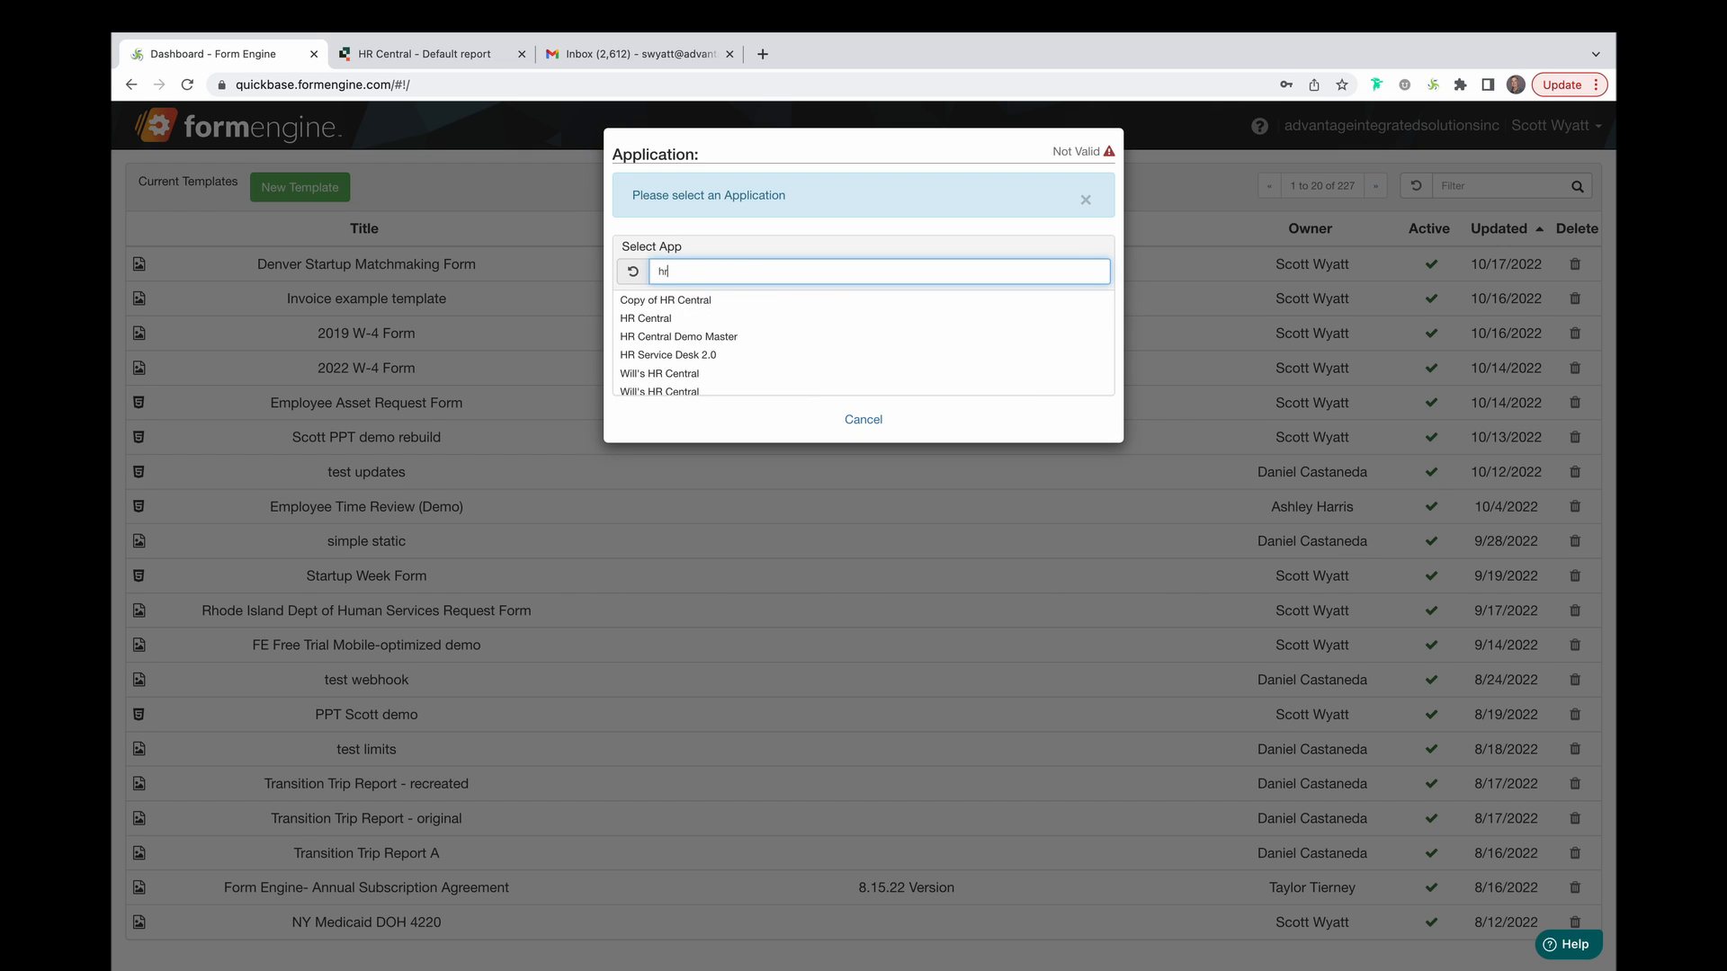
pyautogui.click(720, 318)
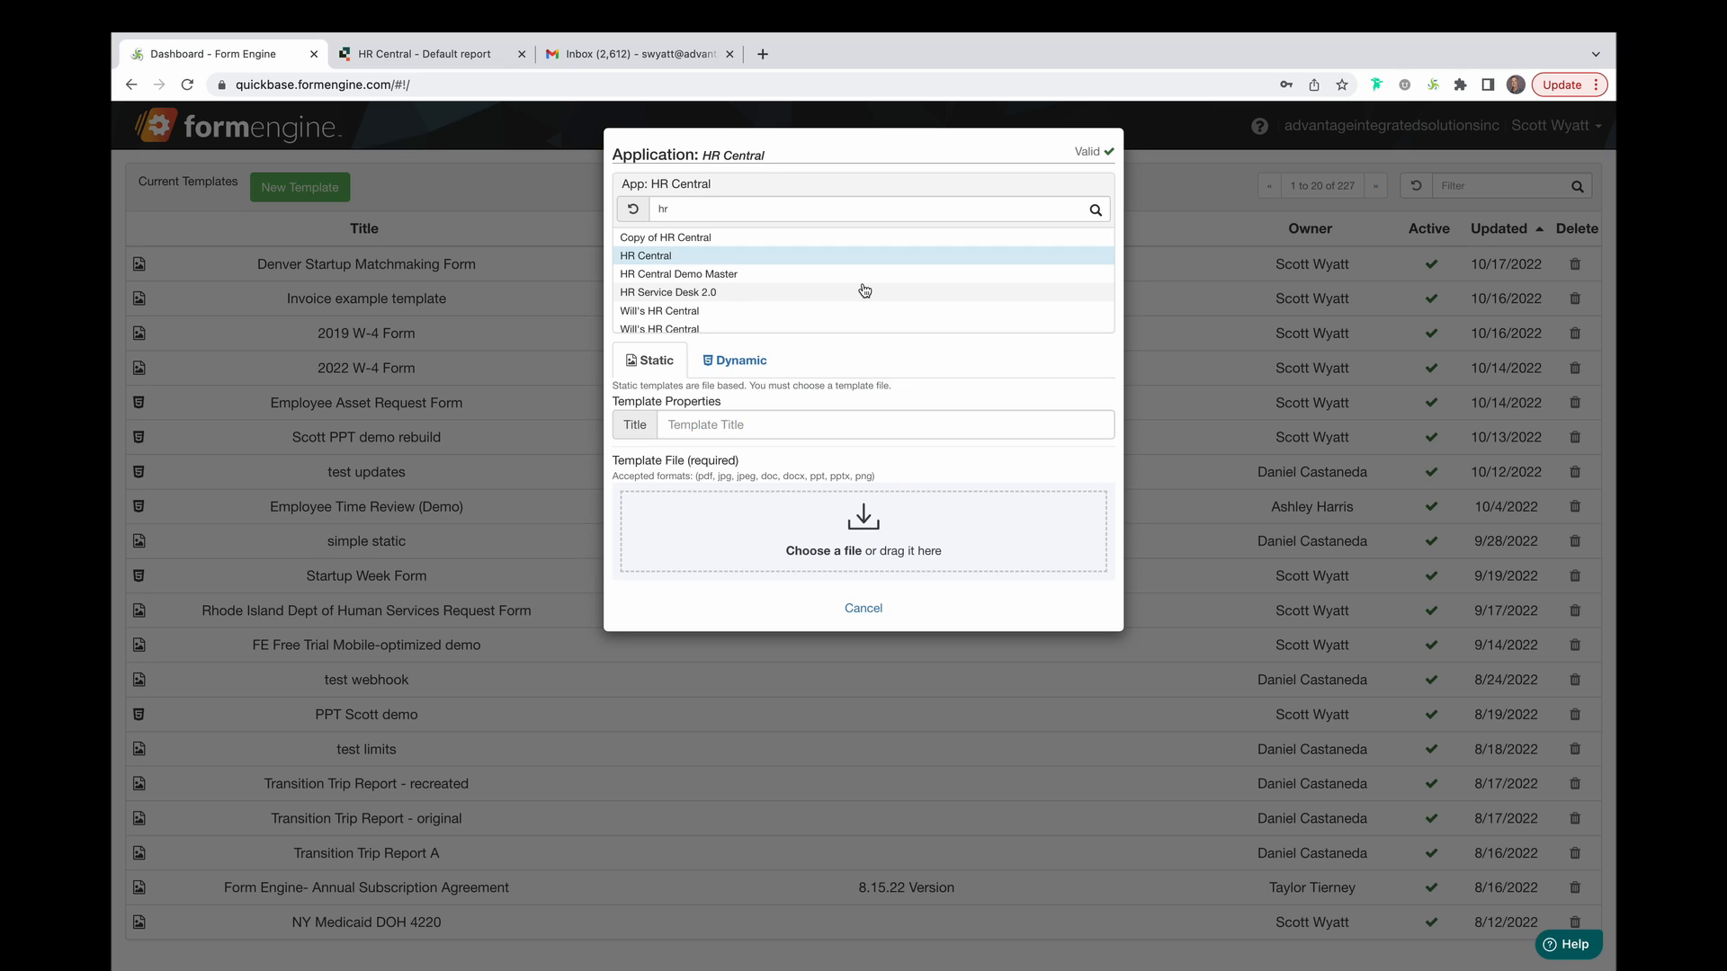
pyautogui.click(736, 360)
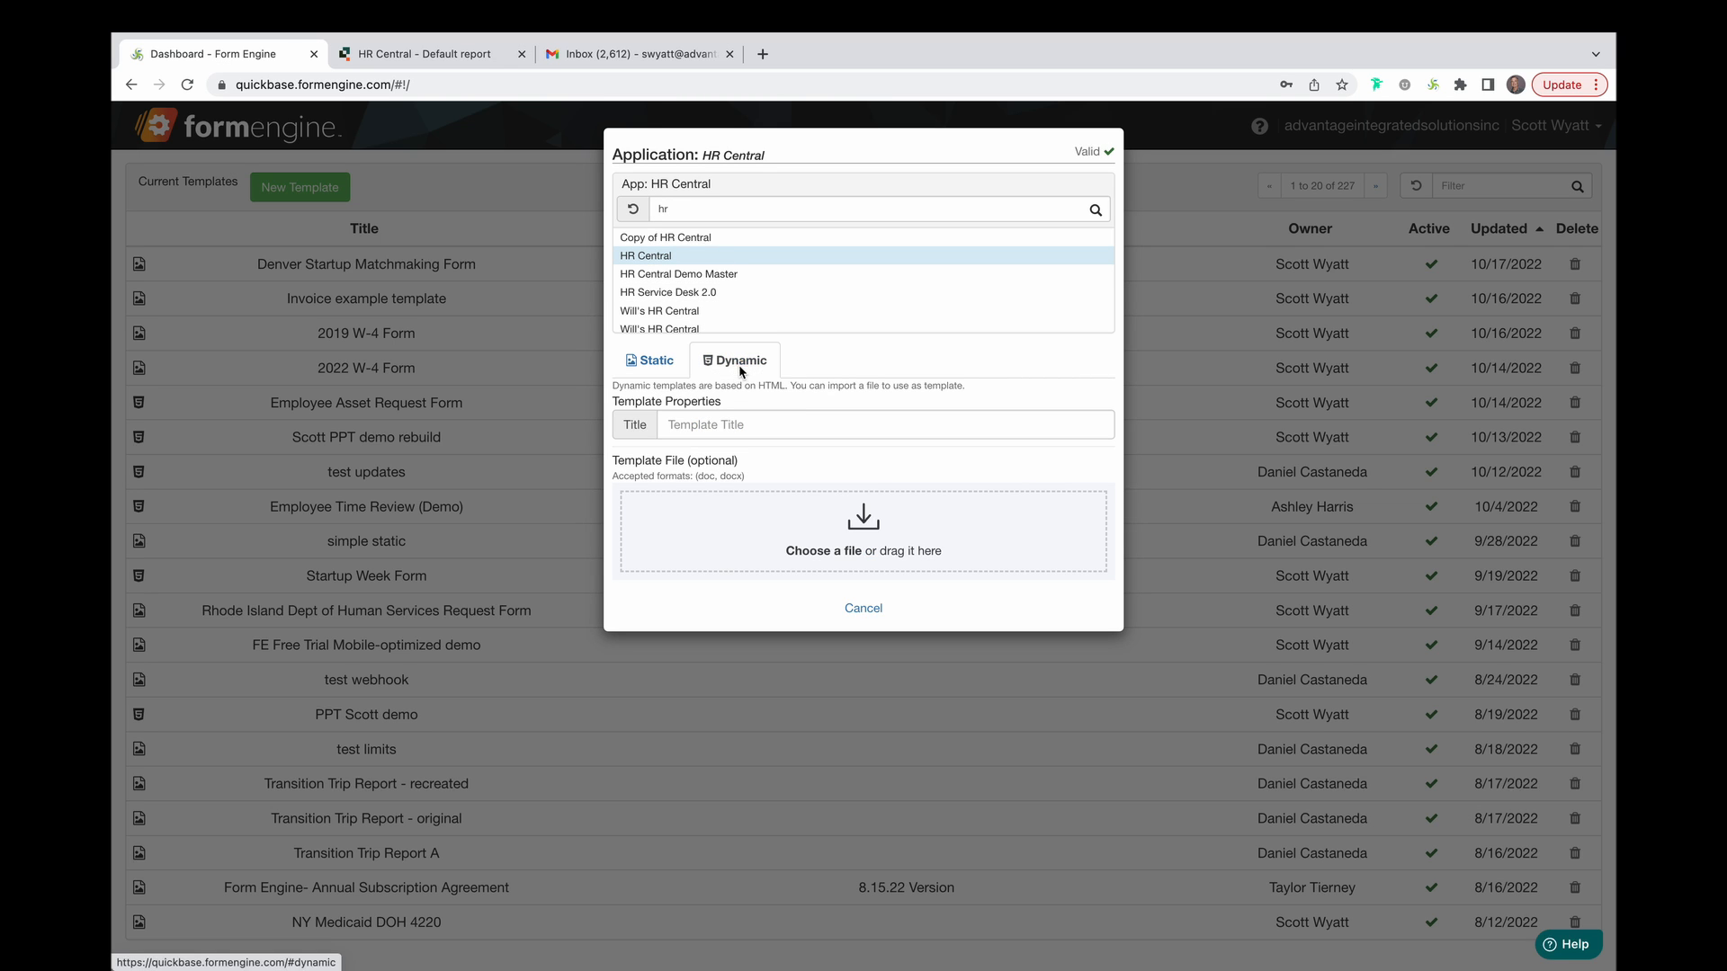
pyautogui.click(783, 424)
pyautogui.write('Asset')
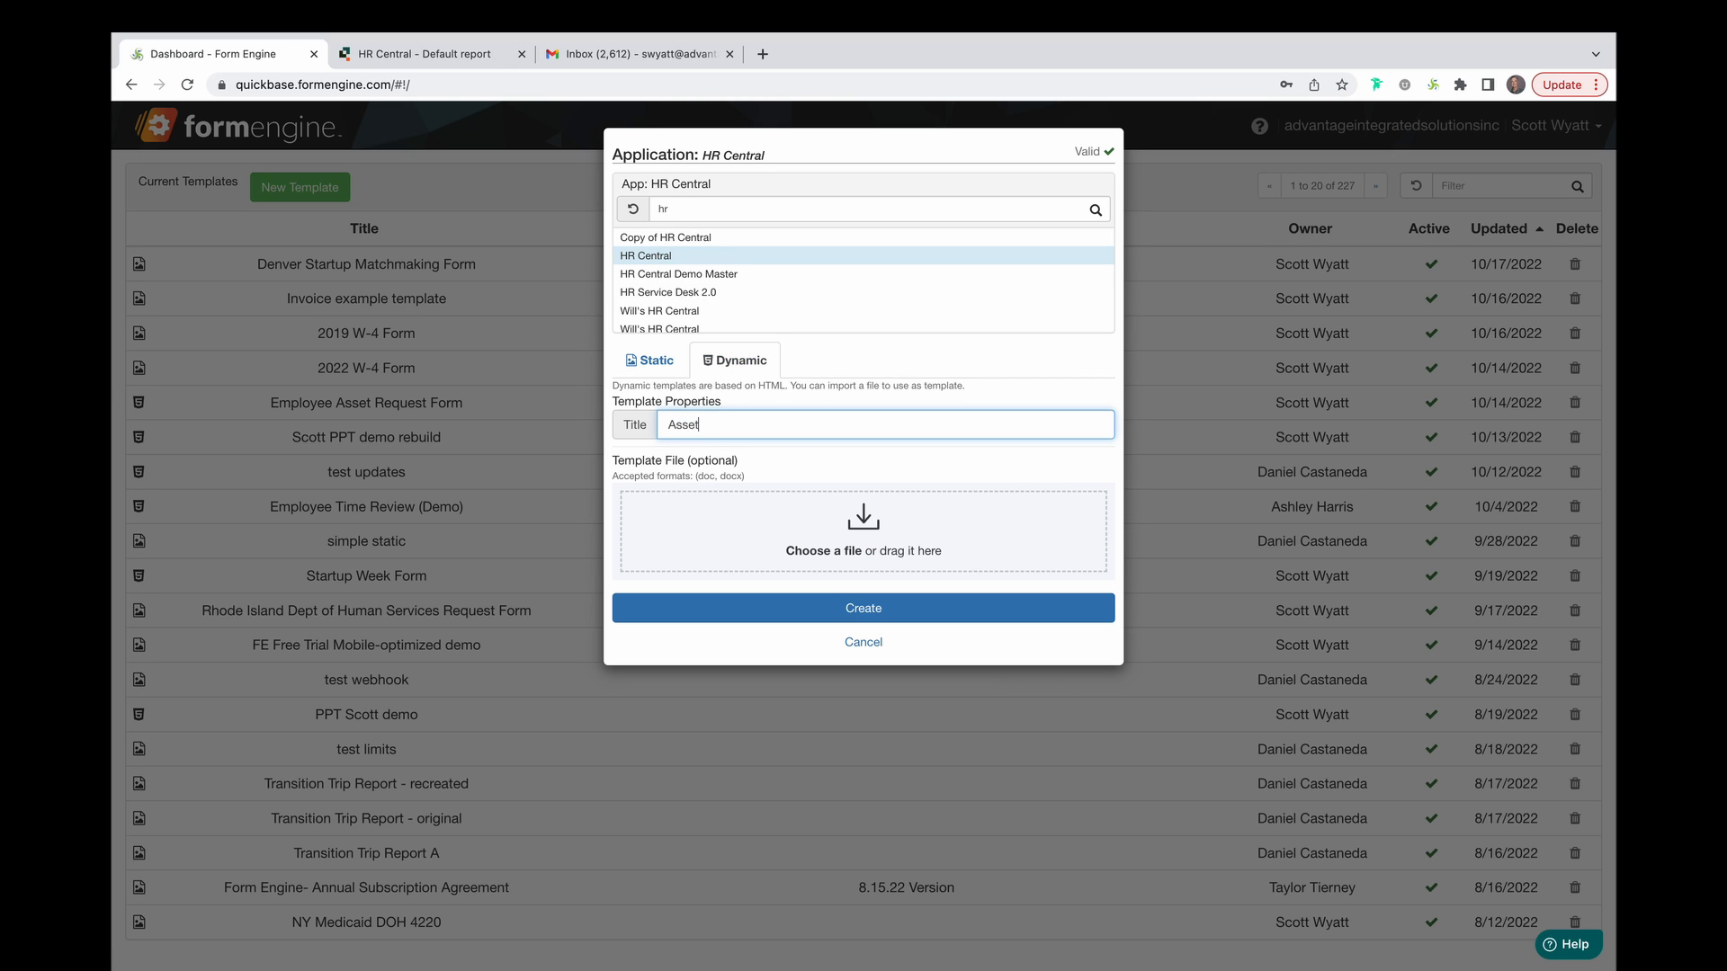
pyautogui.write(' Request')
pyautogui.click(863, 627)
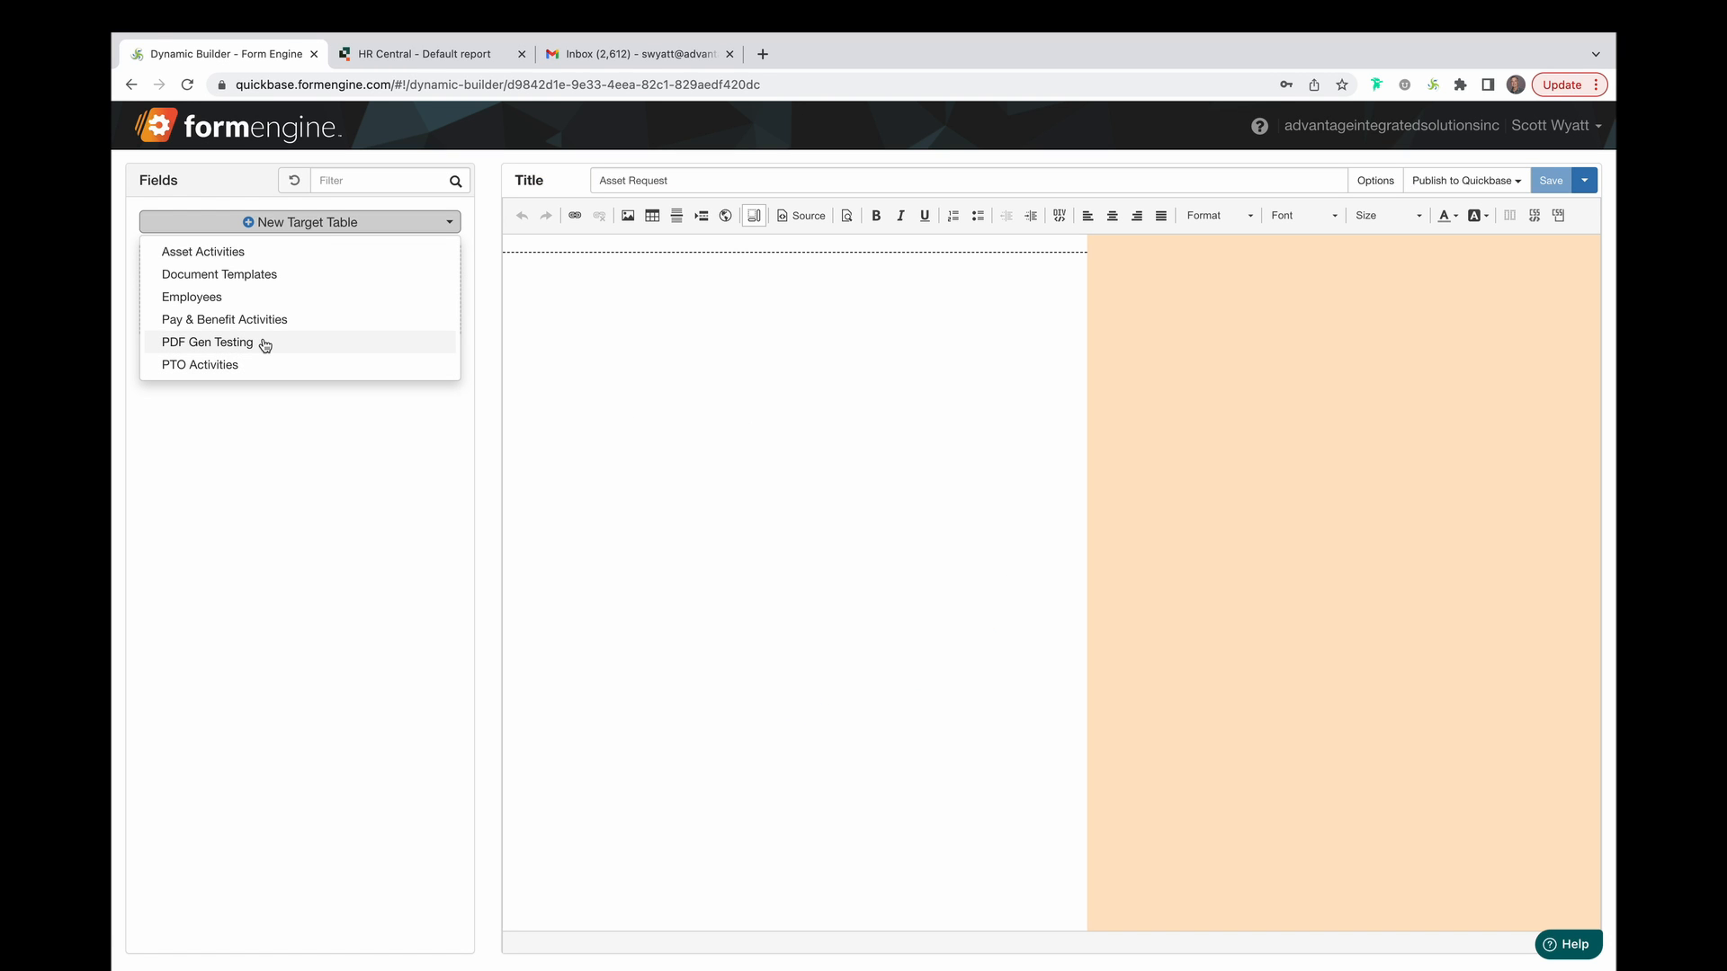
# Target the Asset Activities table and paste the Employee Asset Request Form into the editor.
pyautogui.click(252, 254)
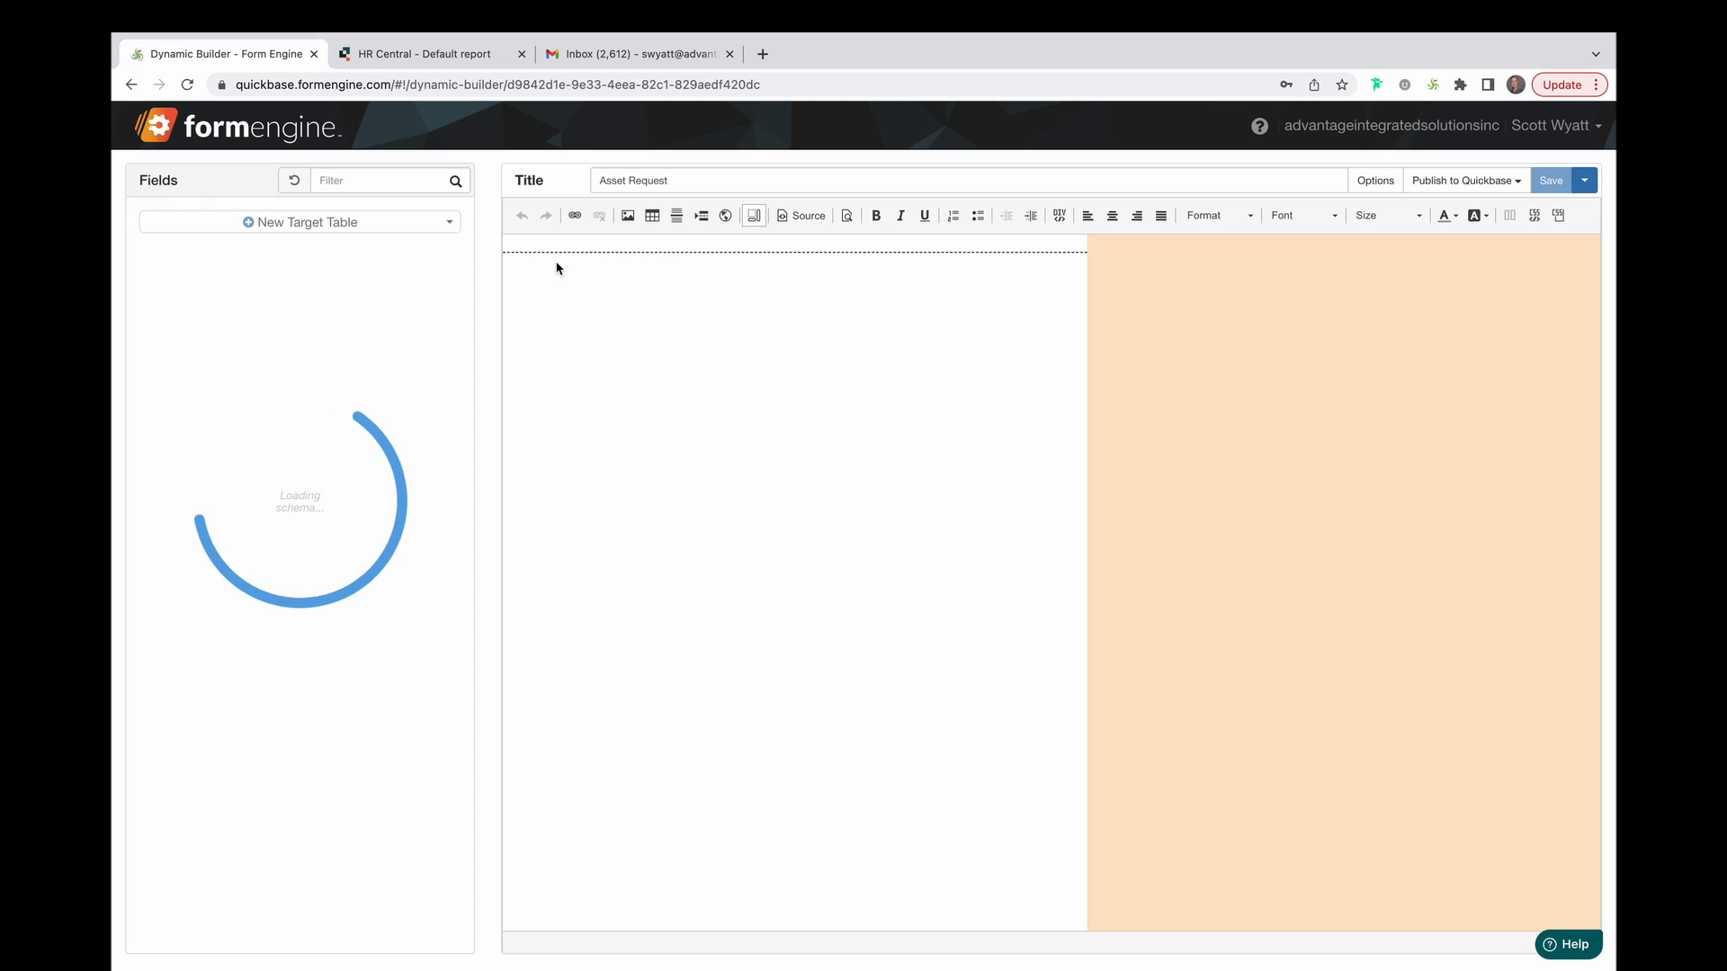
pyautogui.click(650, 243)
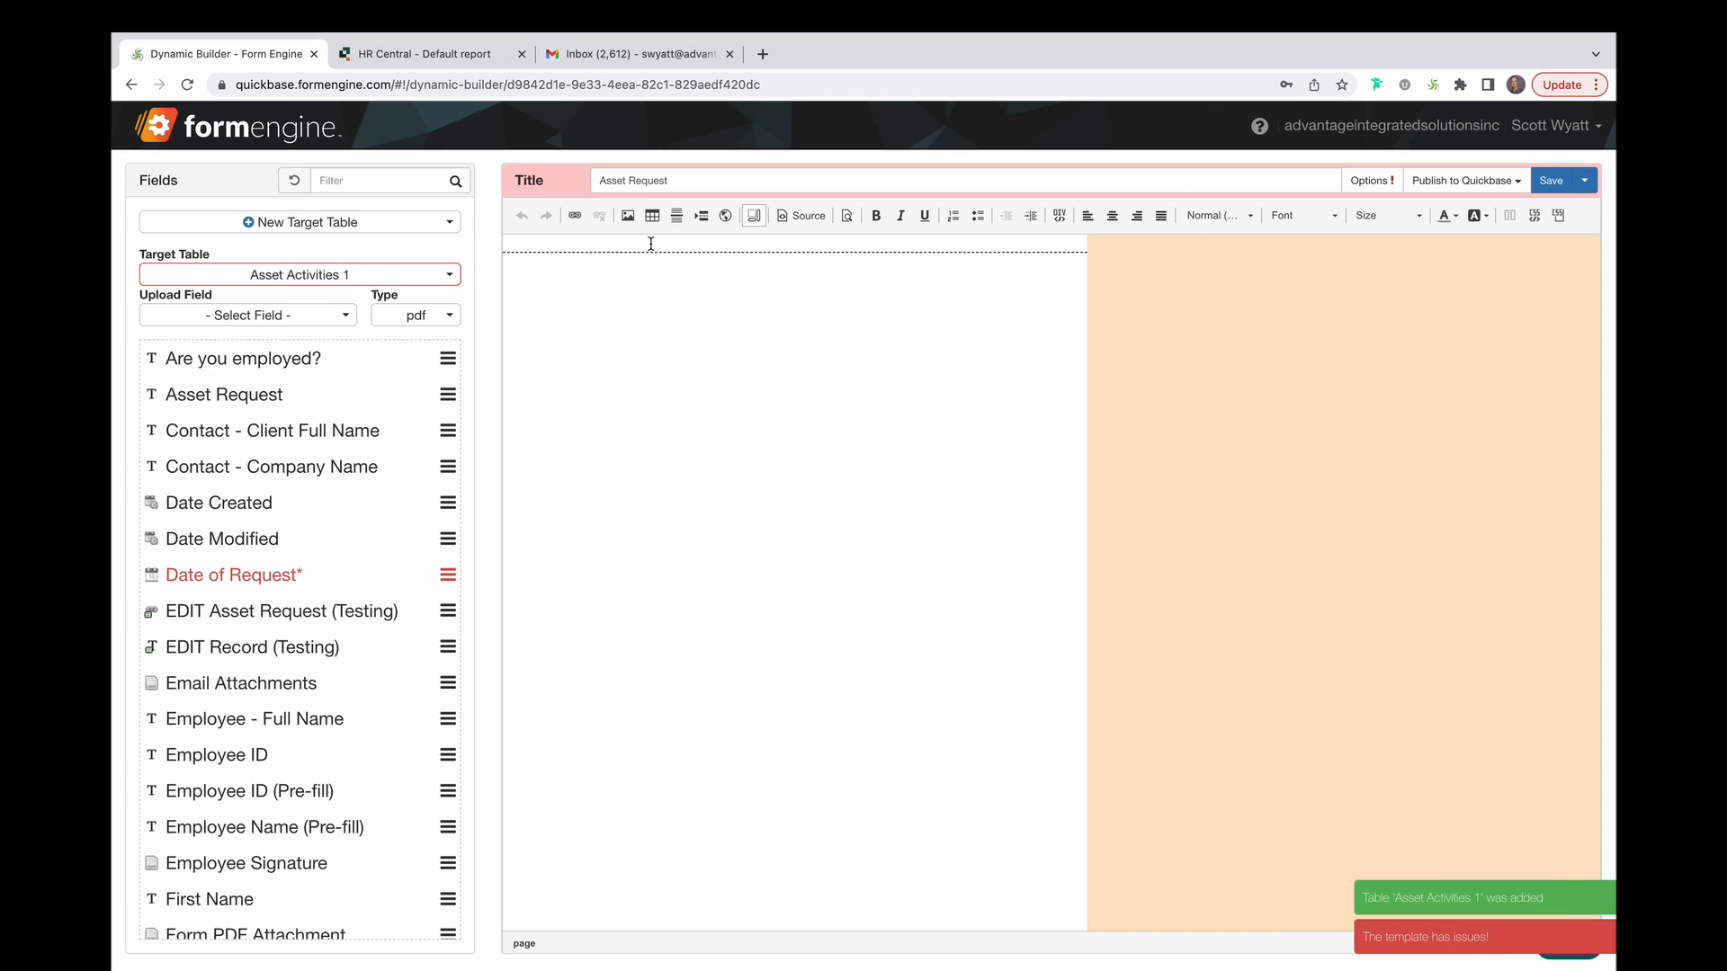
pyautogui.press('Return')
pyautogui.press('Return')
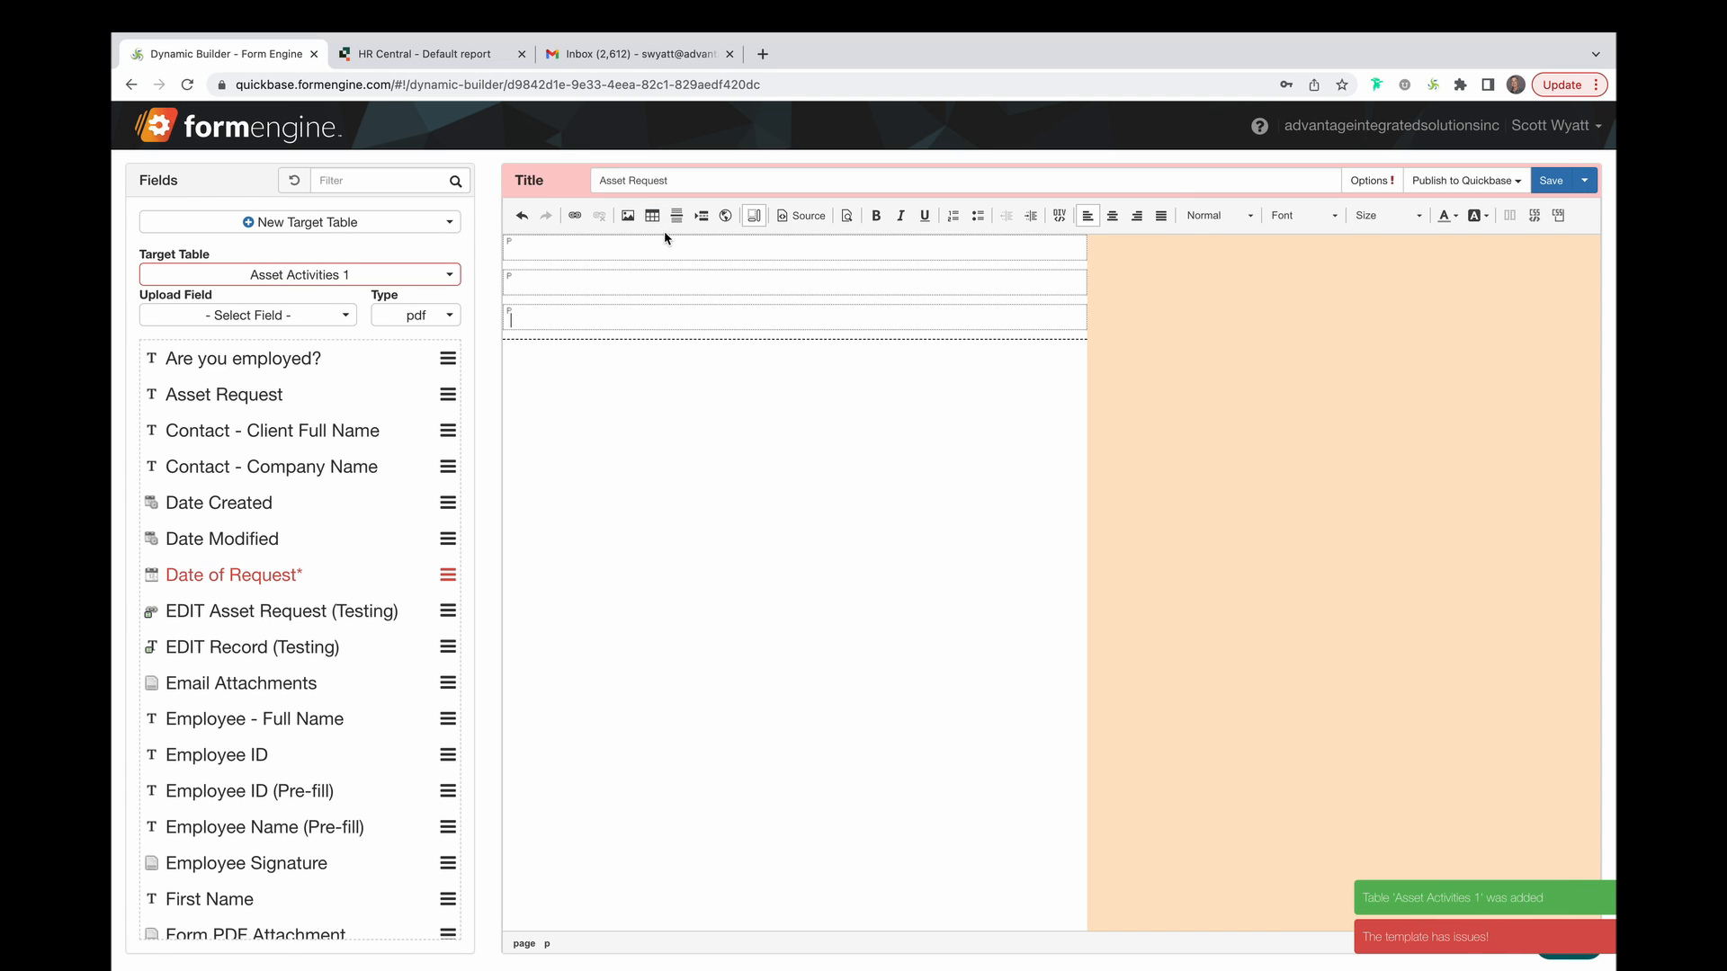
pyautogui.click(662, 251)
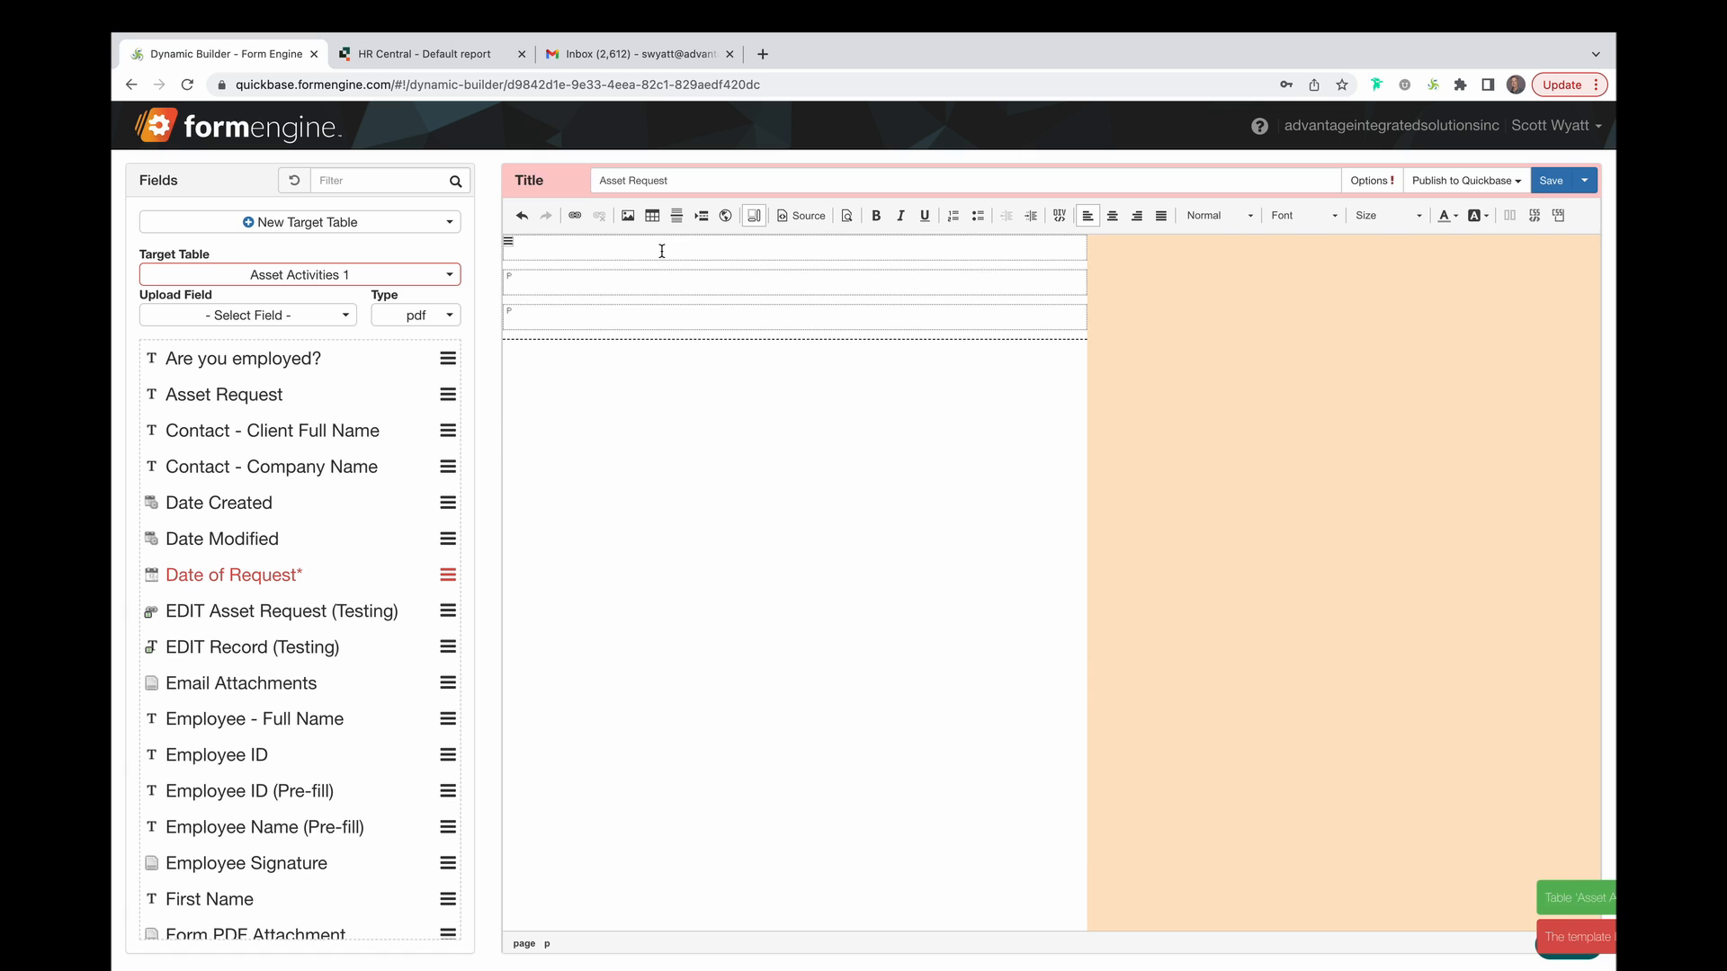
pyautogui.press('super+v')
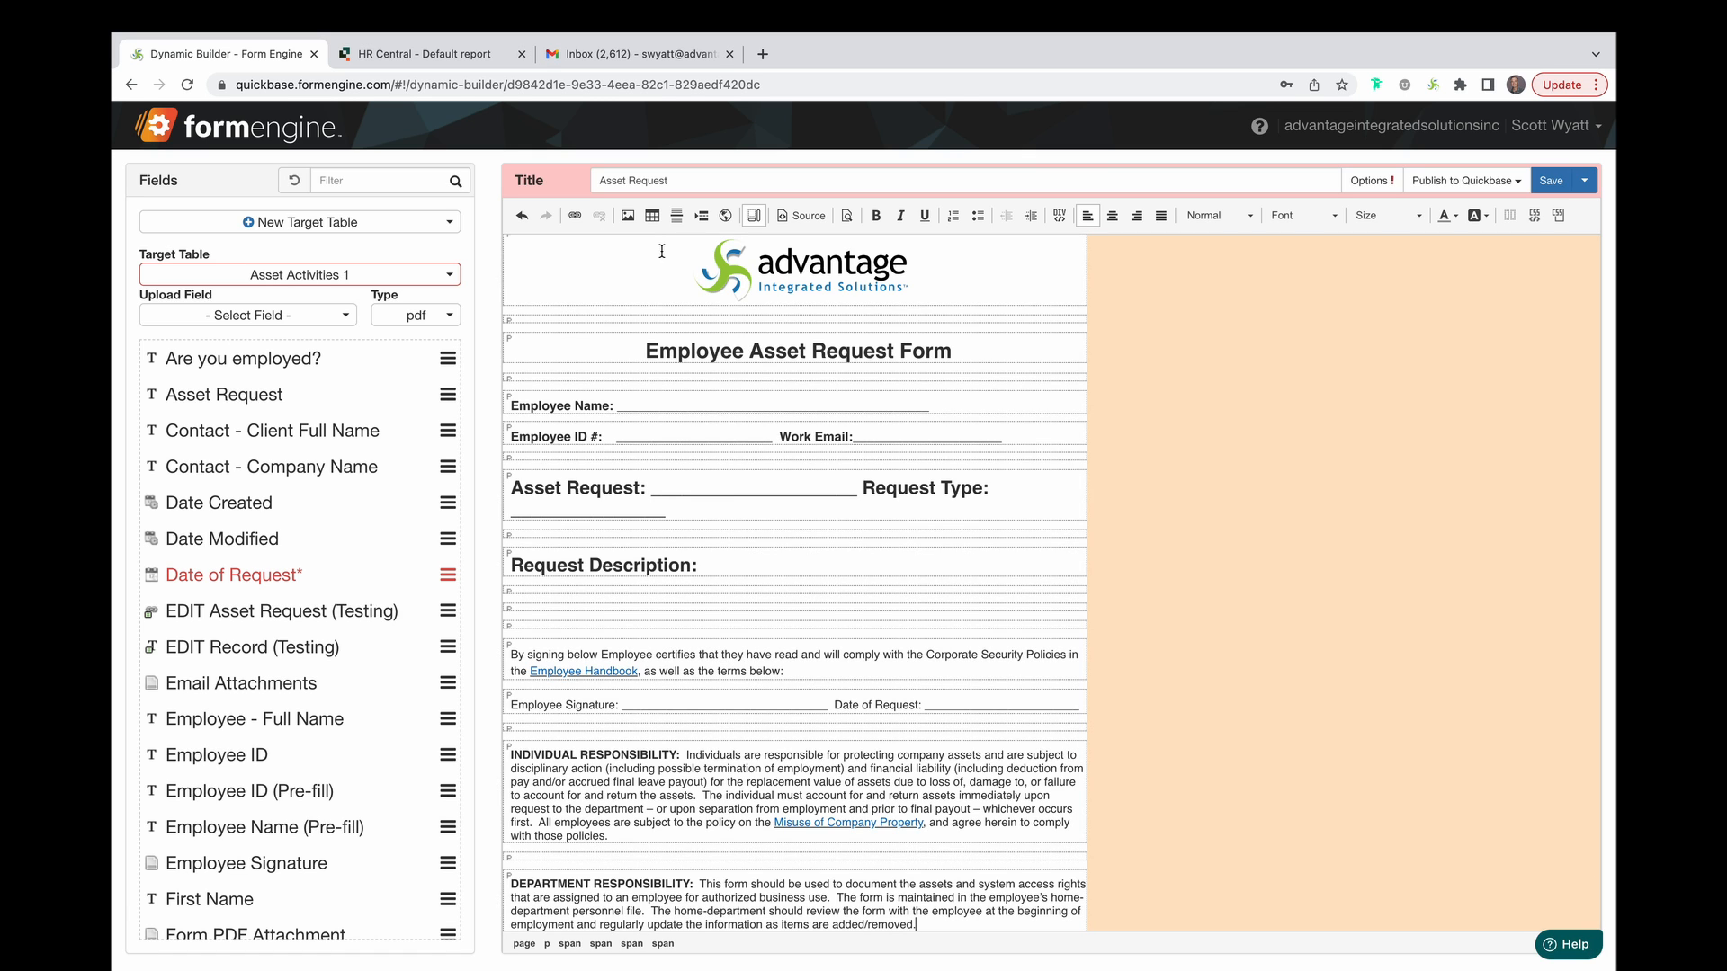
# Shorten the underscore blank after Request Type to a single line.
pyautogui.click(665, 515)
pyautogui.press('BackSpace')
pyautogui.press('BackSpace')
pyautogui.press('BackSpace')
pyautogui.press('BackSpace')
pyautogui.press('BackSpace')
pyautogui.press('BackSpace')
pyautogui.press('BackSpace')
pyautogui.press('BackSpace')
pyautogui.press('BackSpace')
pyautogui.press('BackSpace')
pyautogui.press('BackSpace')
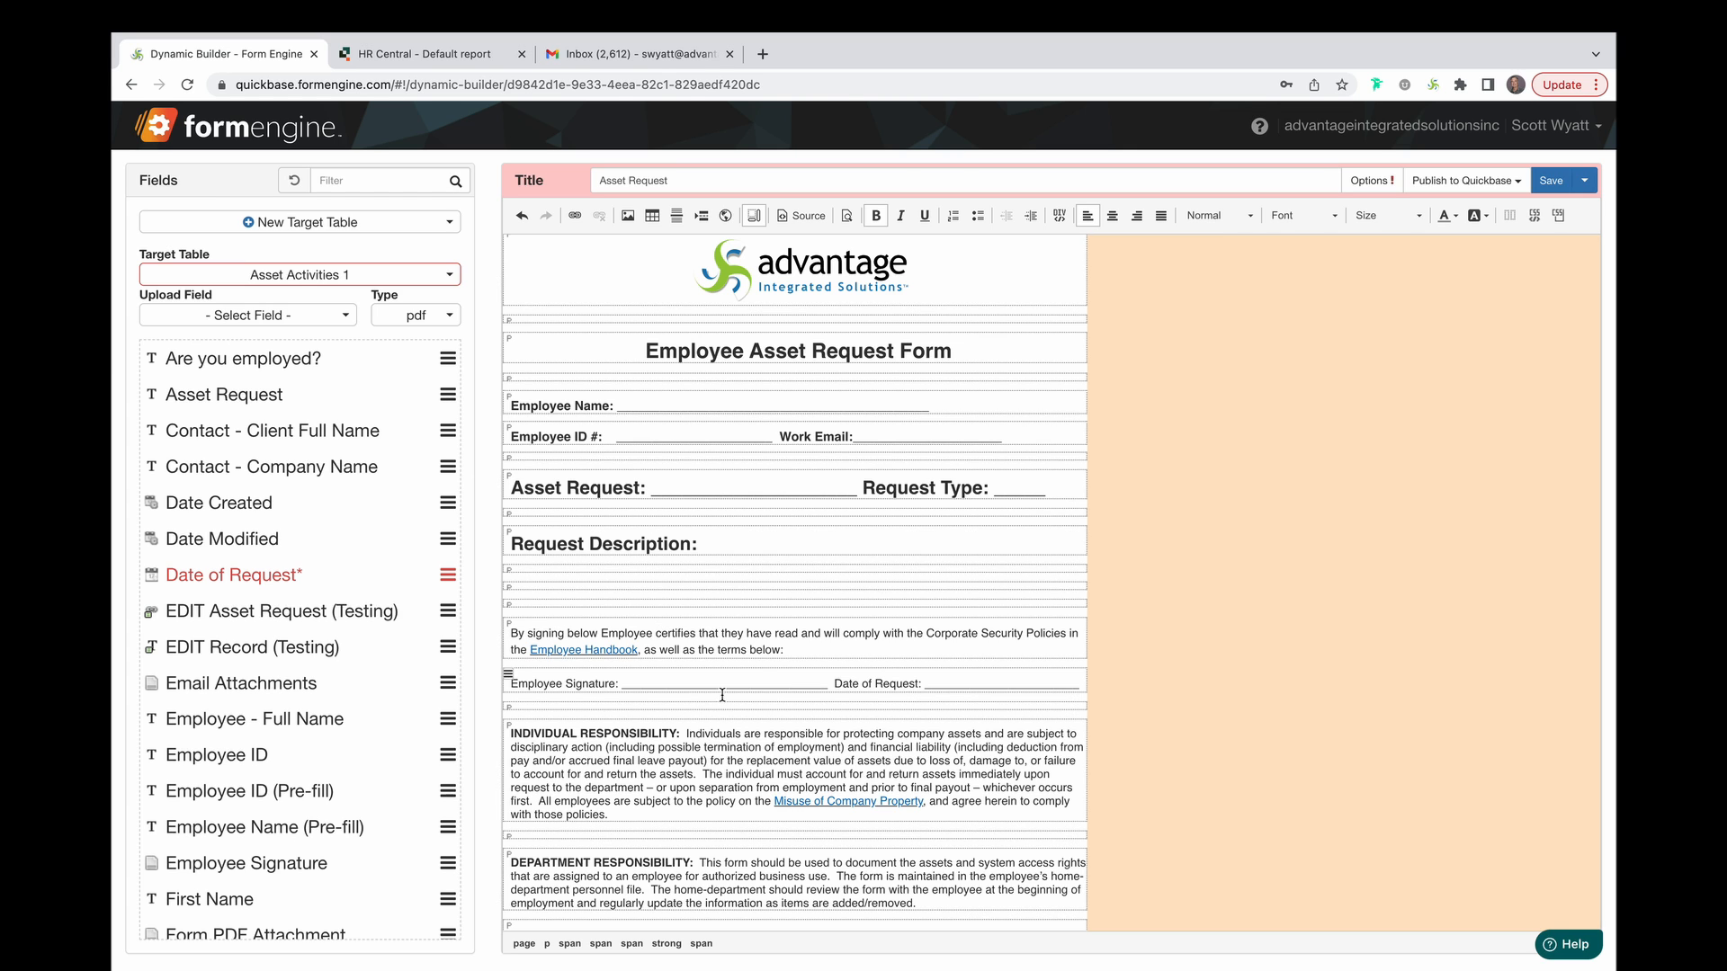
pyautogui.scroll(-1, 727, 648)
pyautogui.scroll(1, 721, 576)
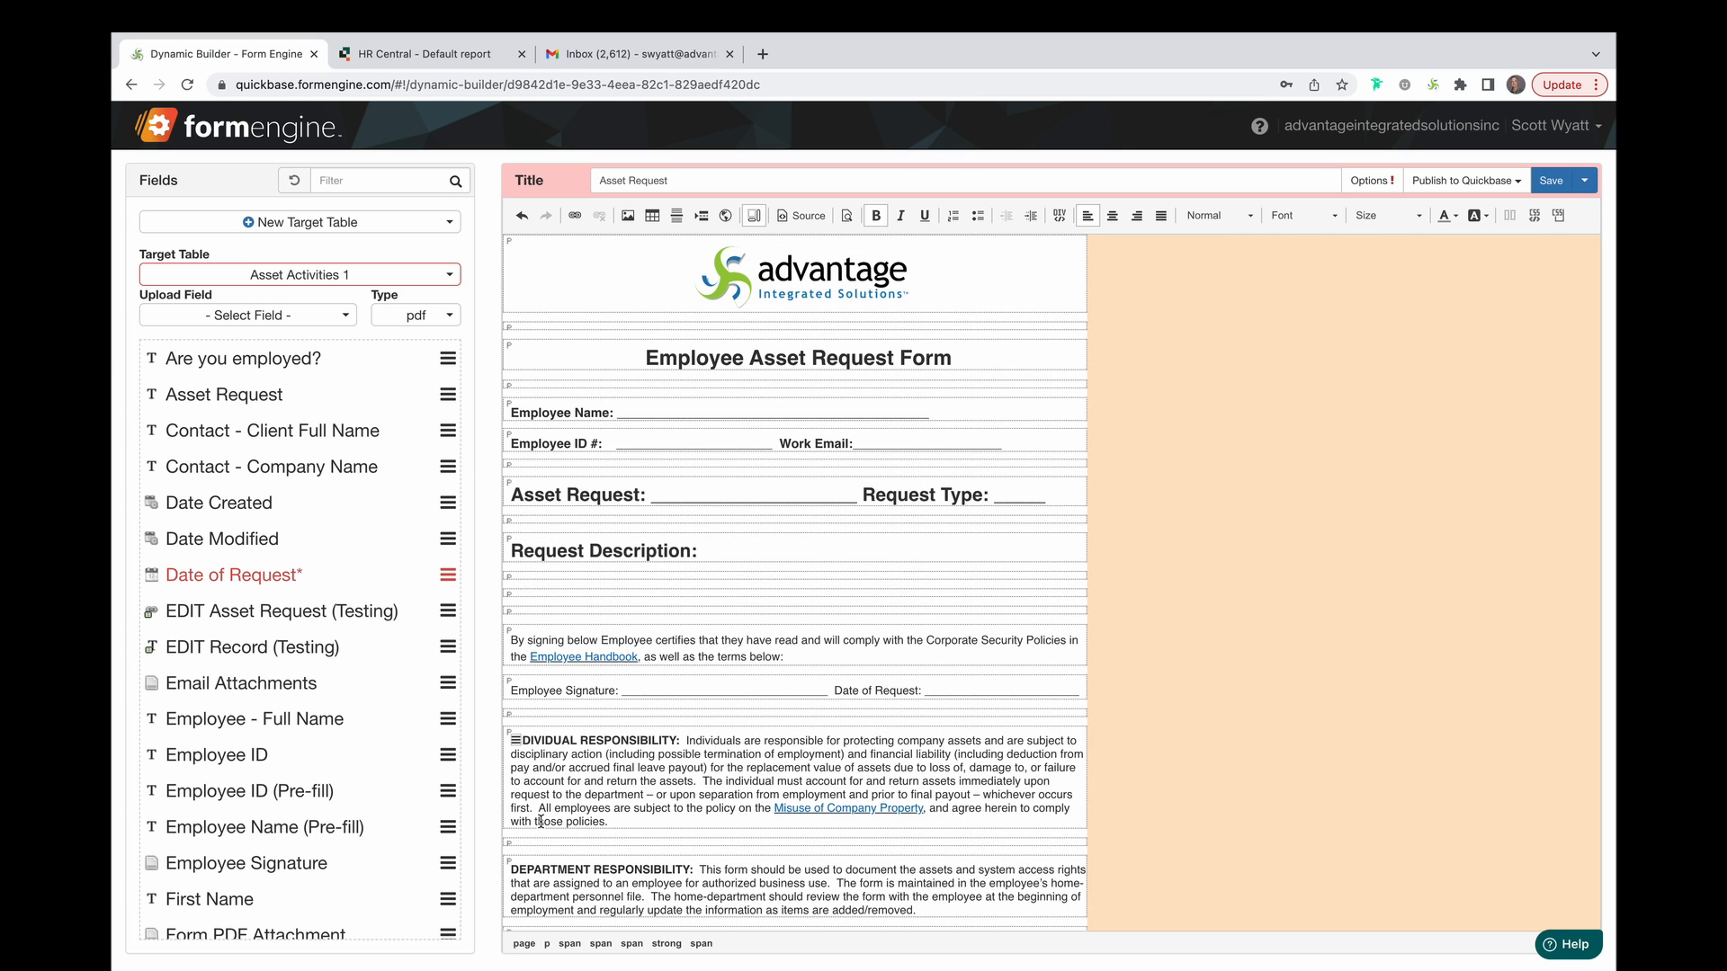
pyautogui.click(533, 948)
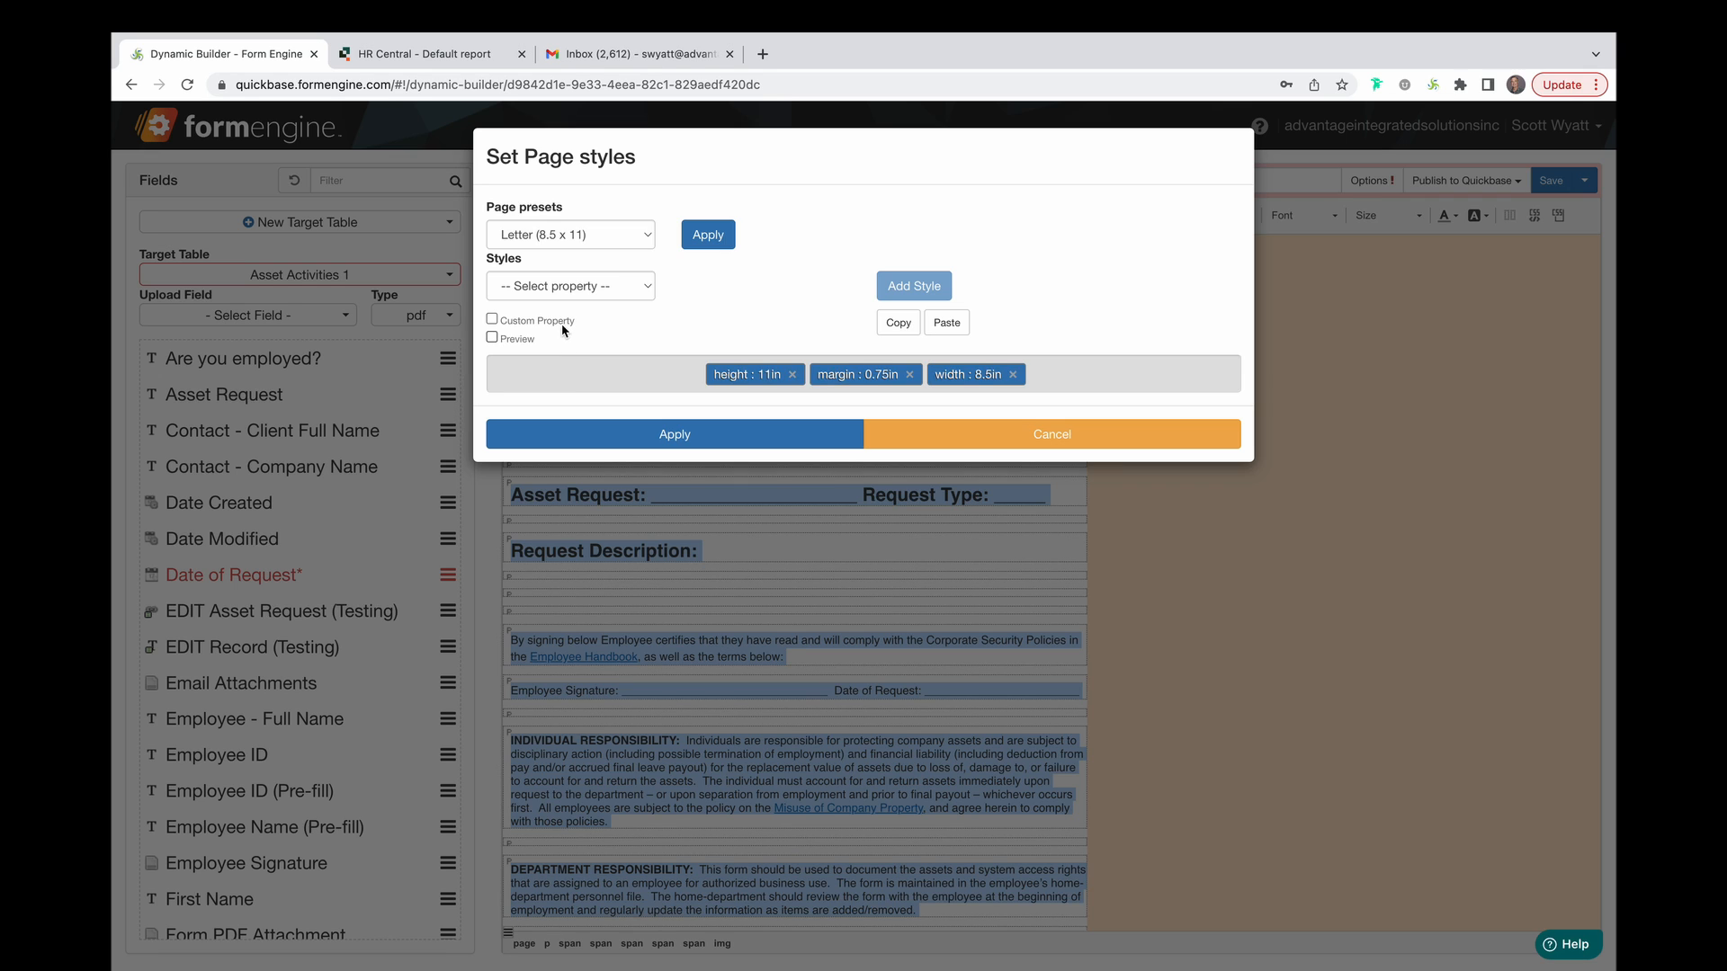
pyautogui.click(650, 240)
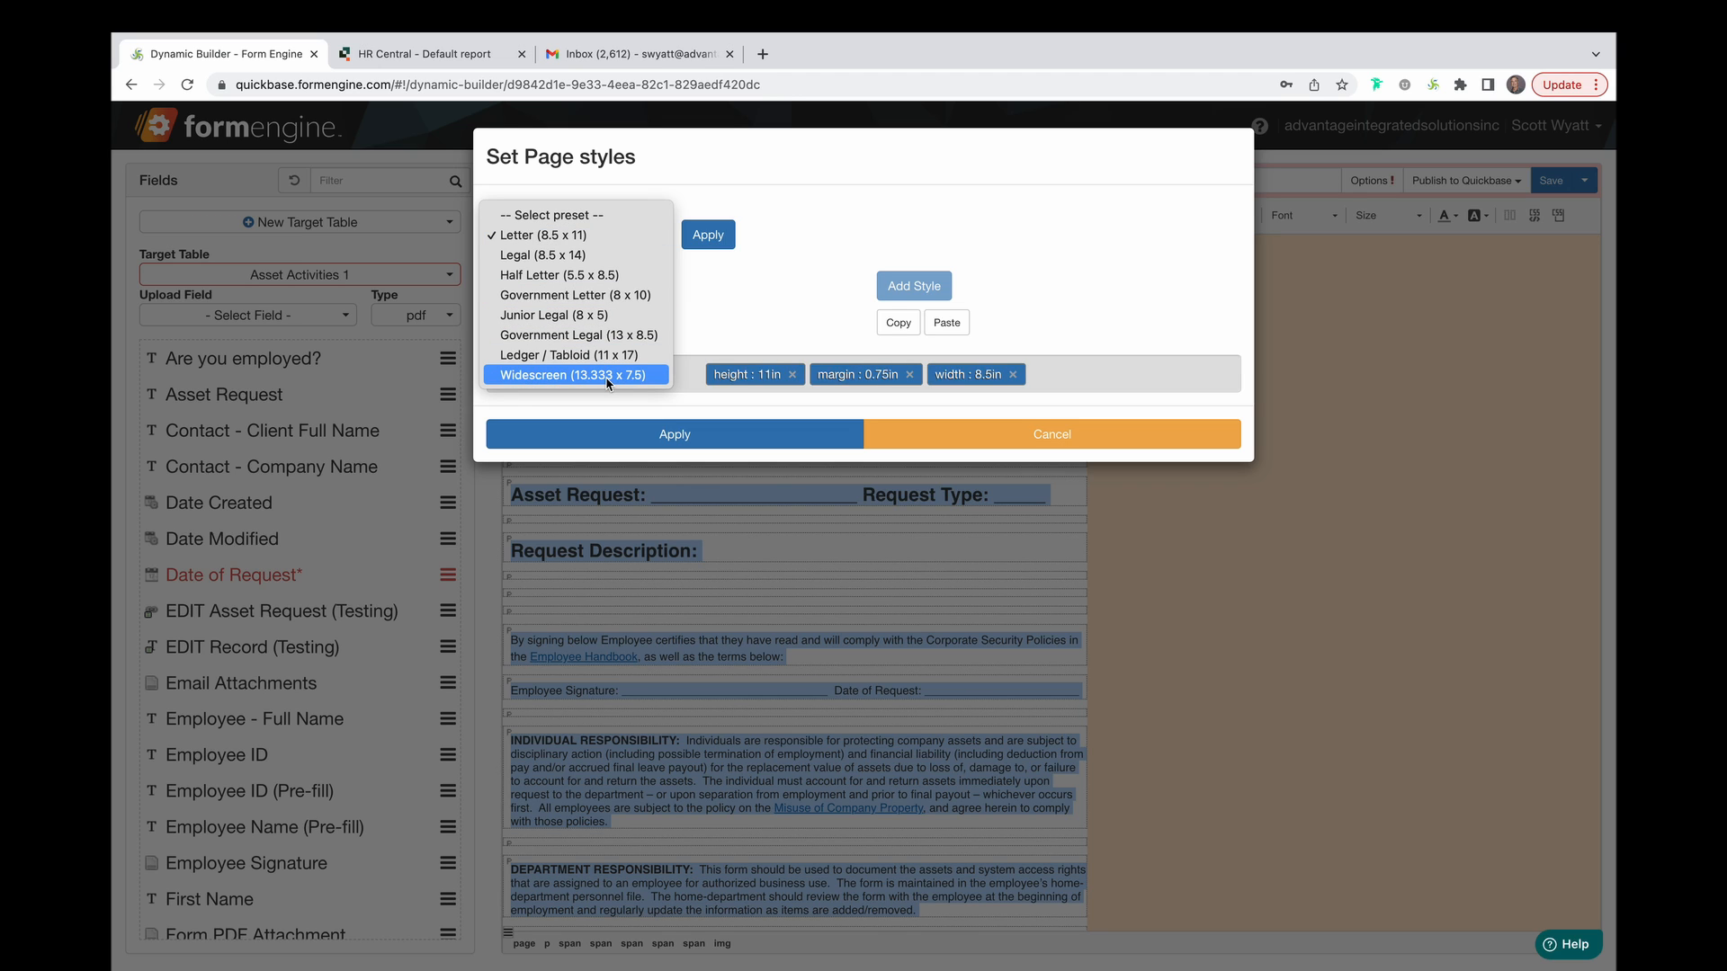
pyautogui.click(861, 180)
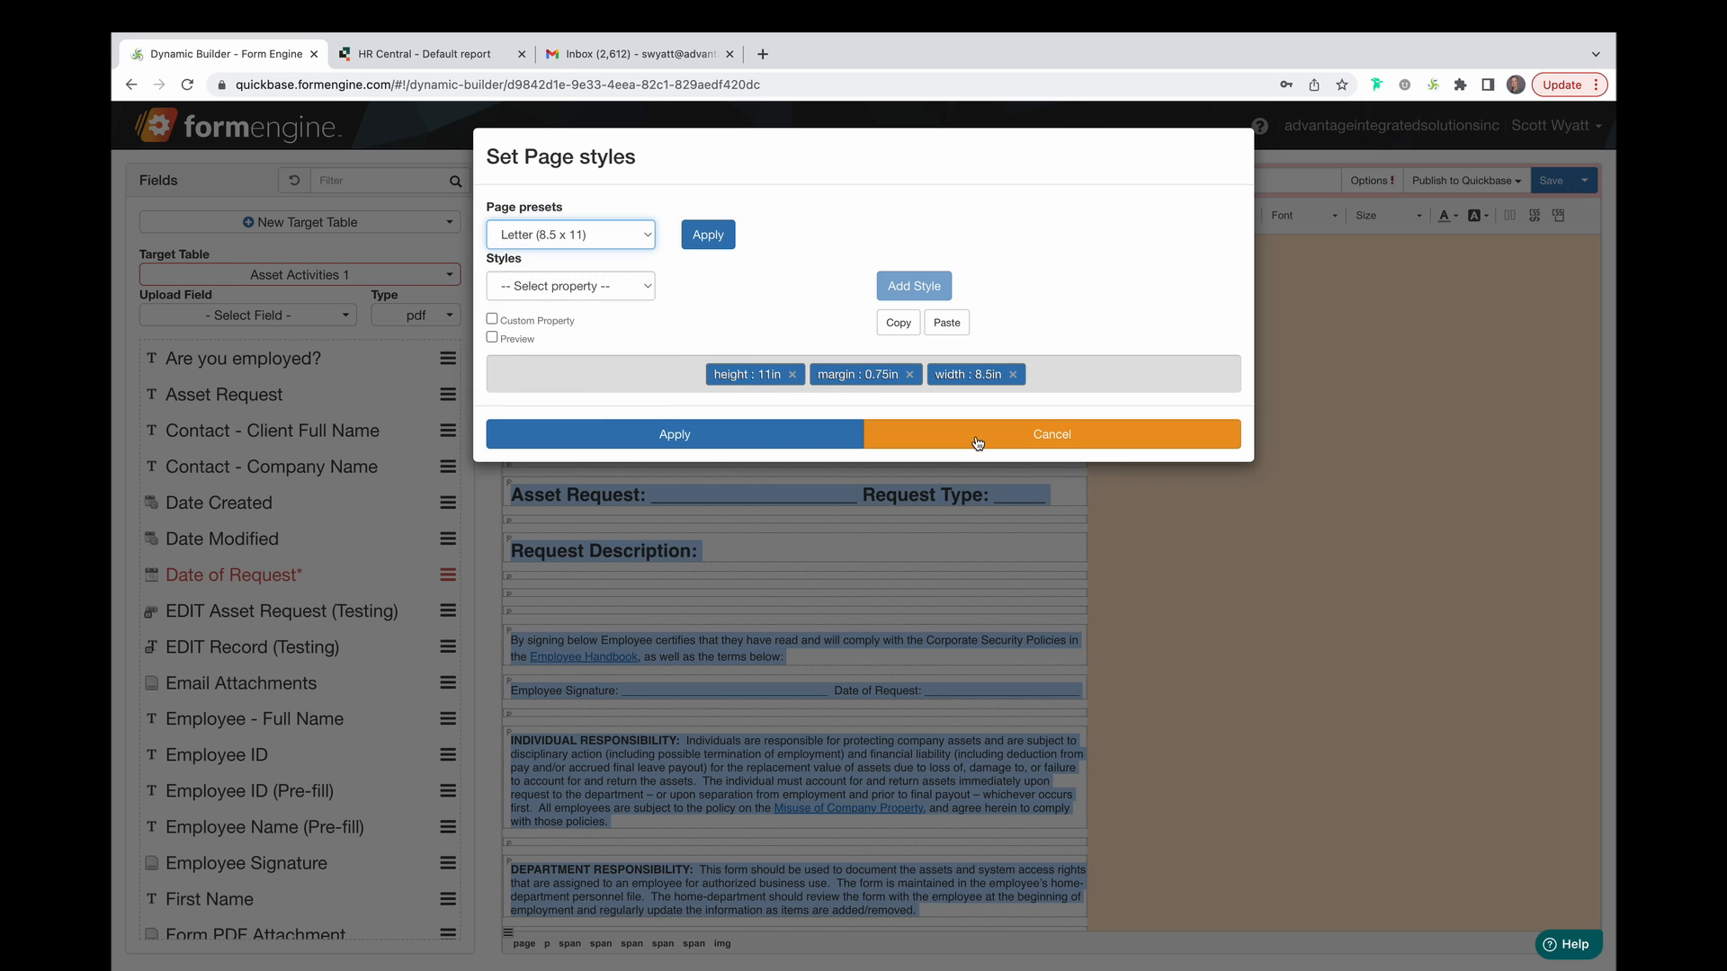
pyautogui.click(976, 442)
pyautogui.click(810, 431)
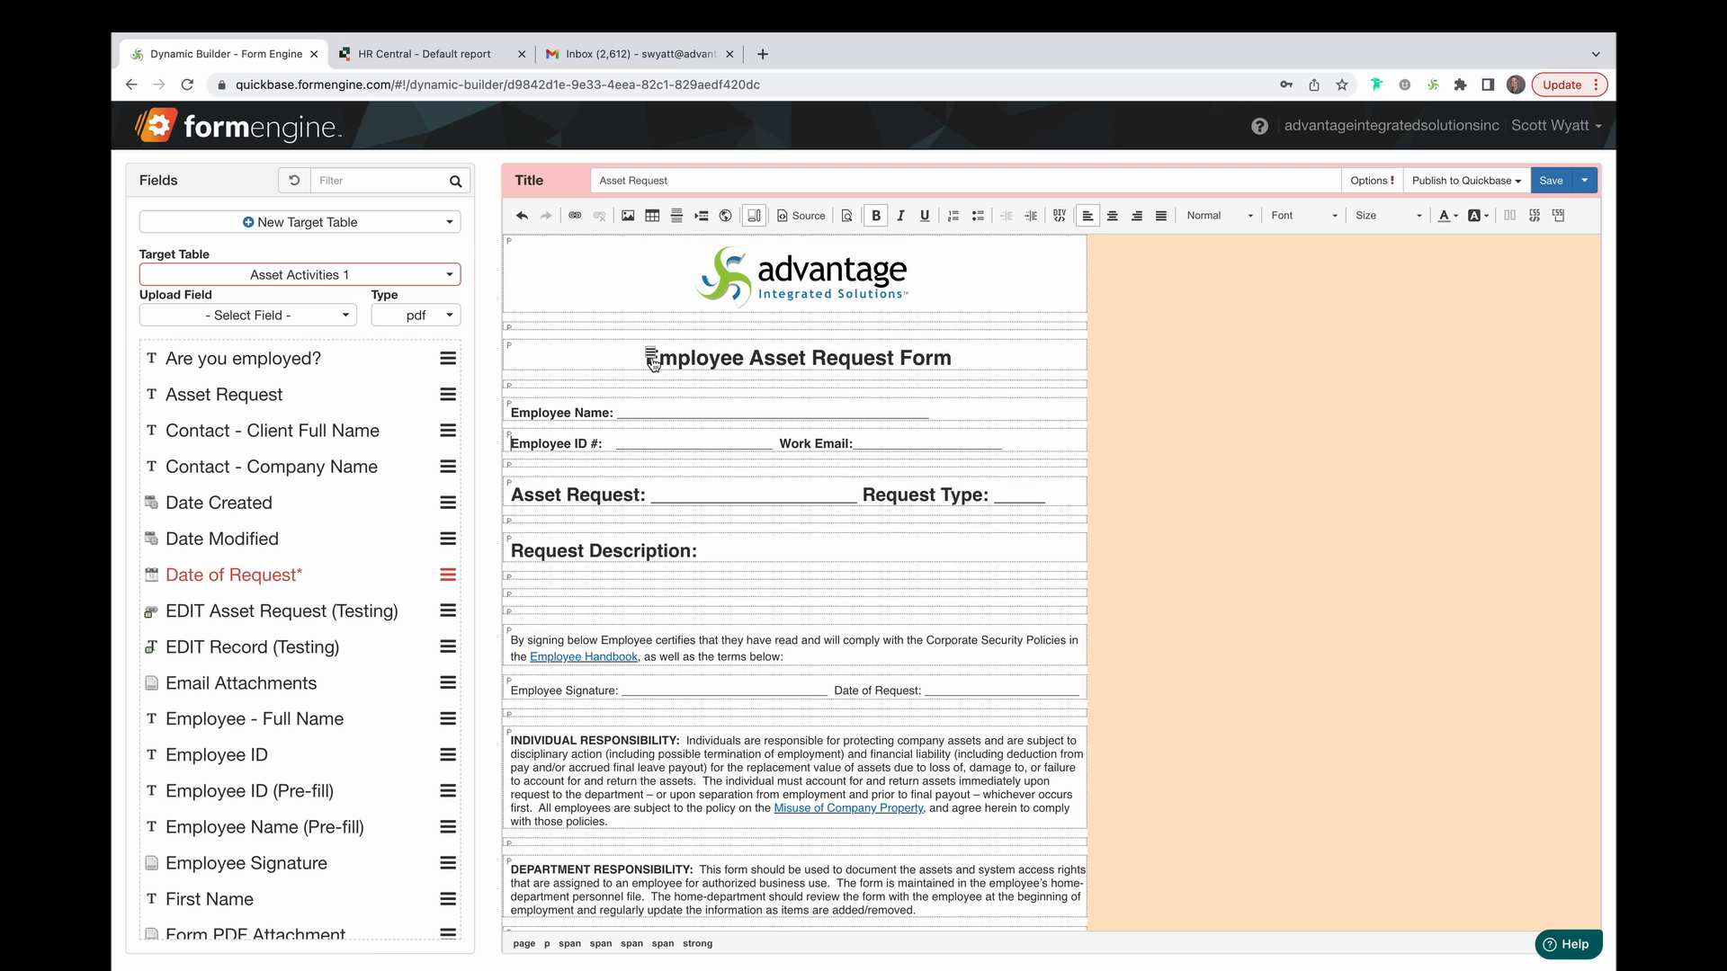
pyautogui.moveTo(951, 358); pyautogui.dragTo(551, 359)
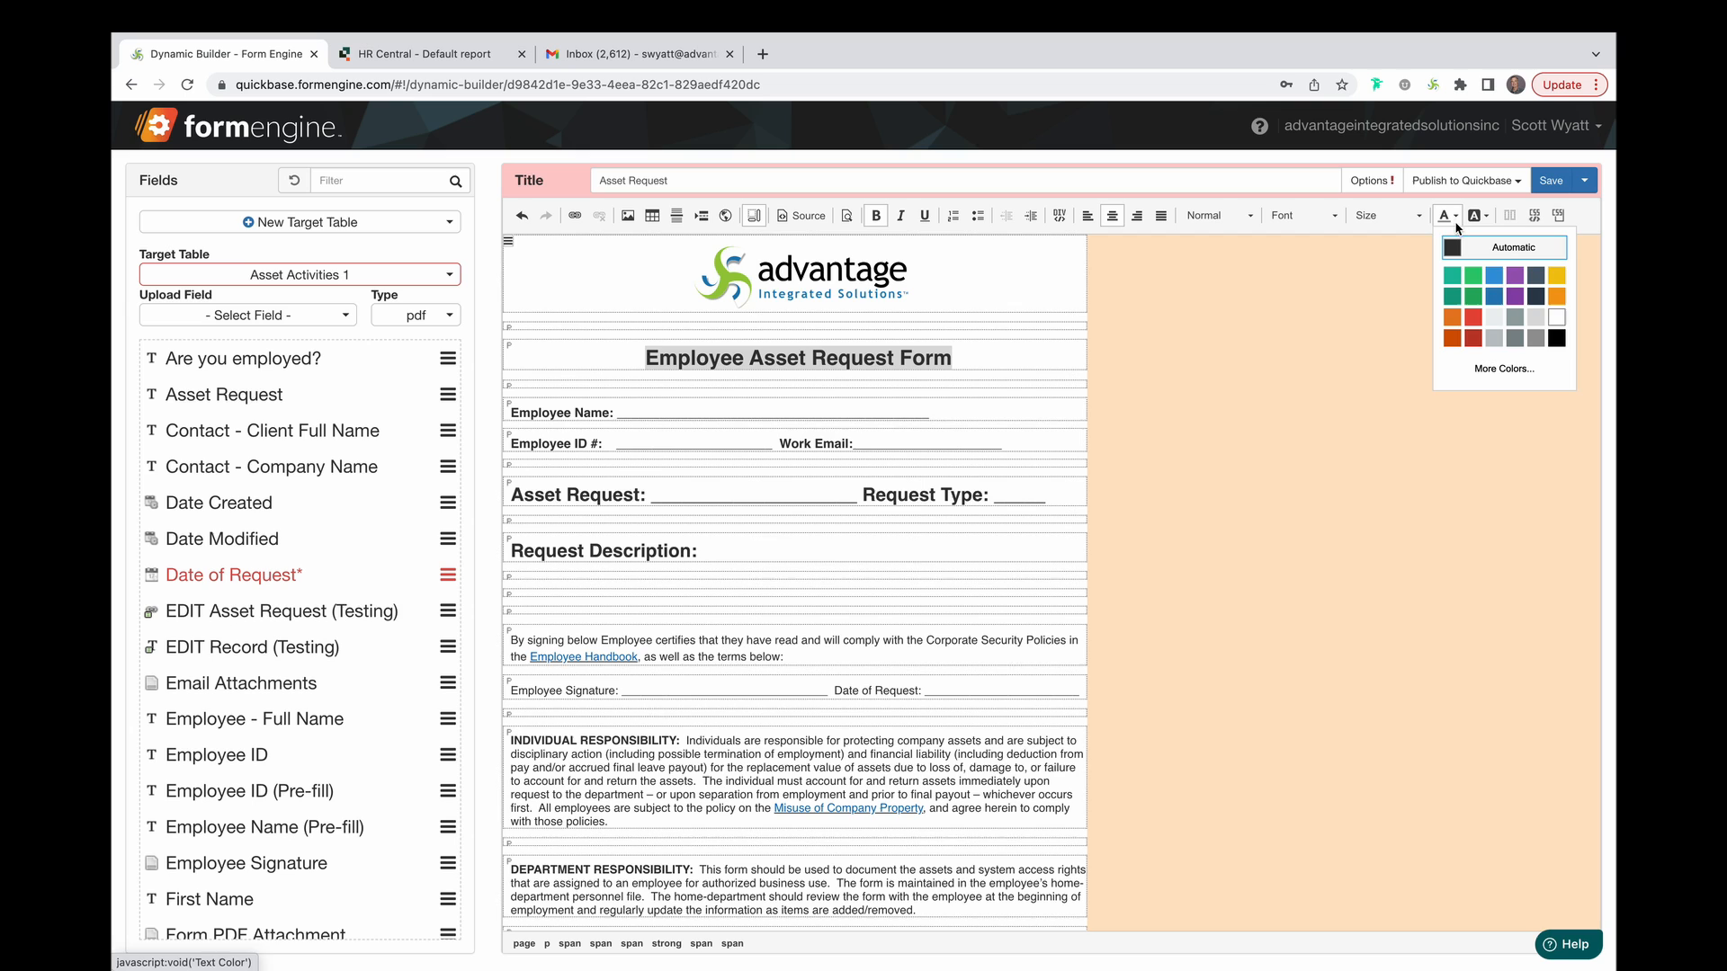
# Colour the form title blue, fill Employee Name with Employee - Full Name, and select the Employee ID blank.
pyautogui.click(1494, 296)
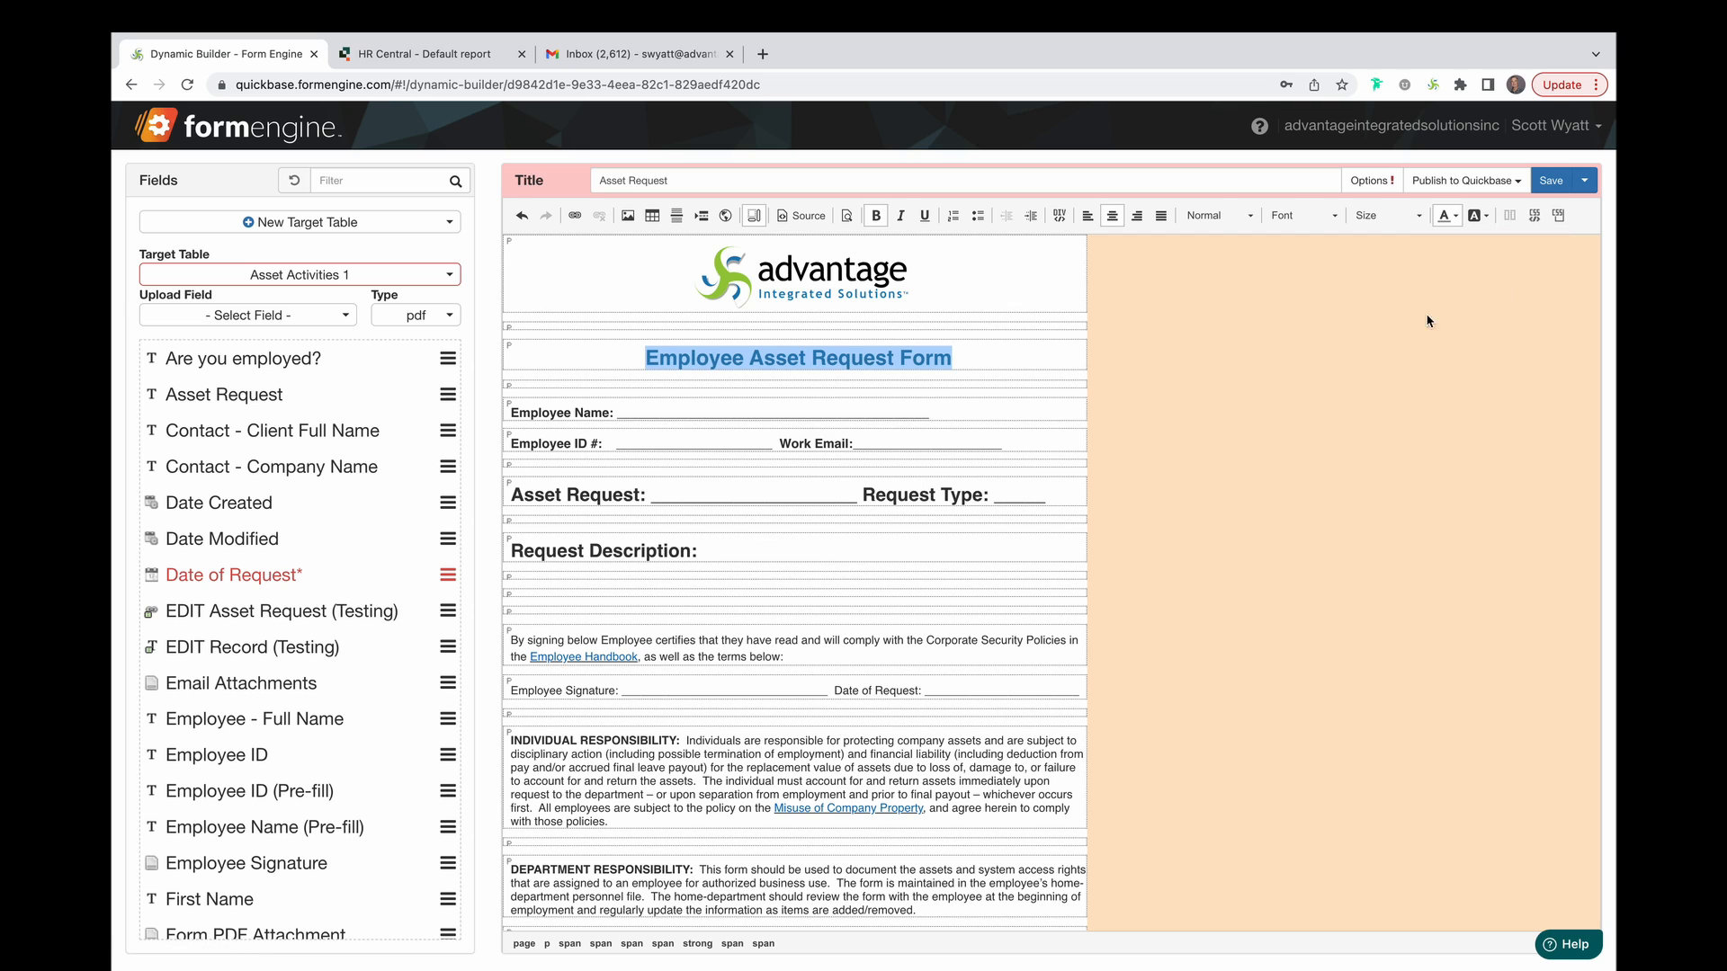
pyautogui.click(752, 549)
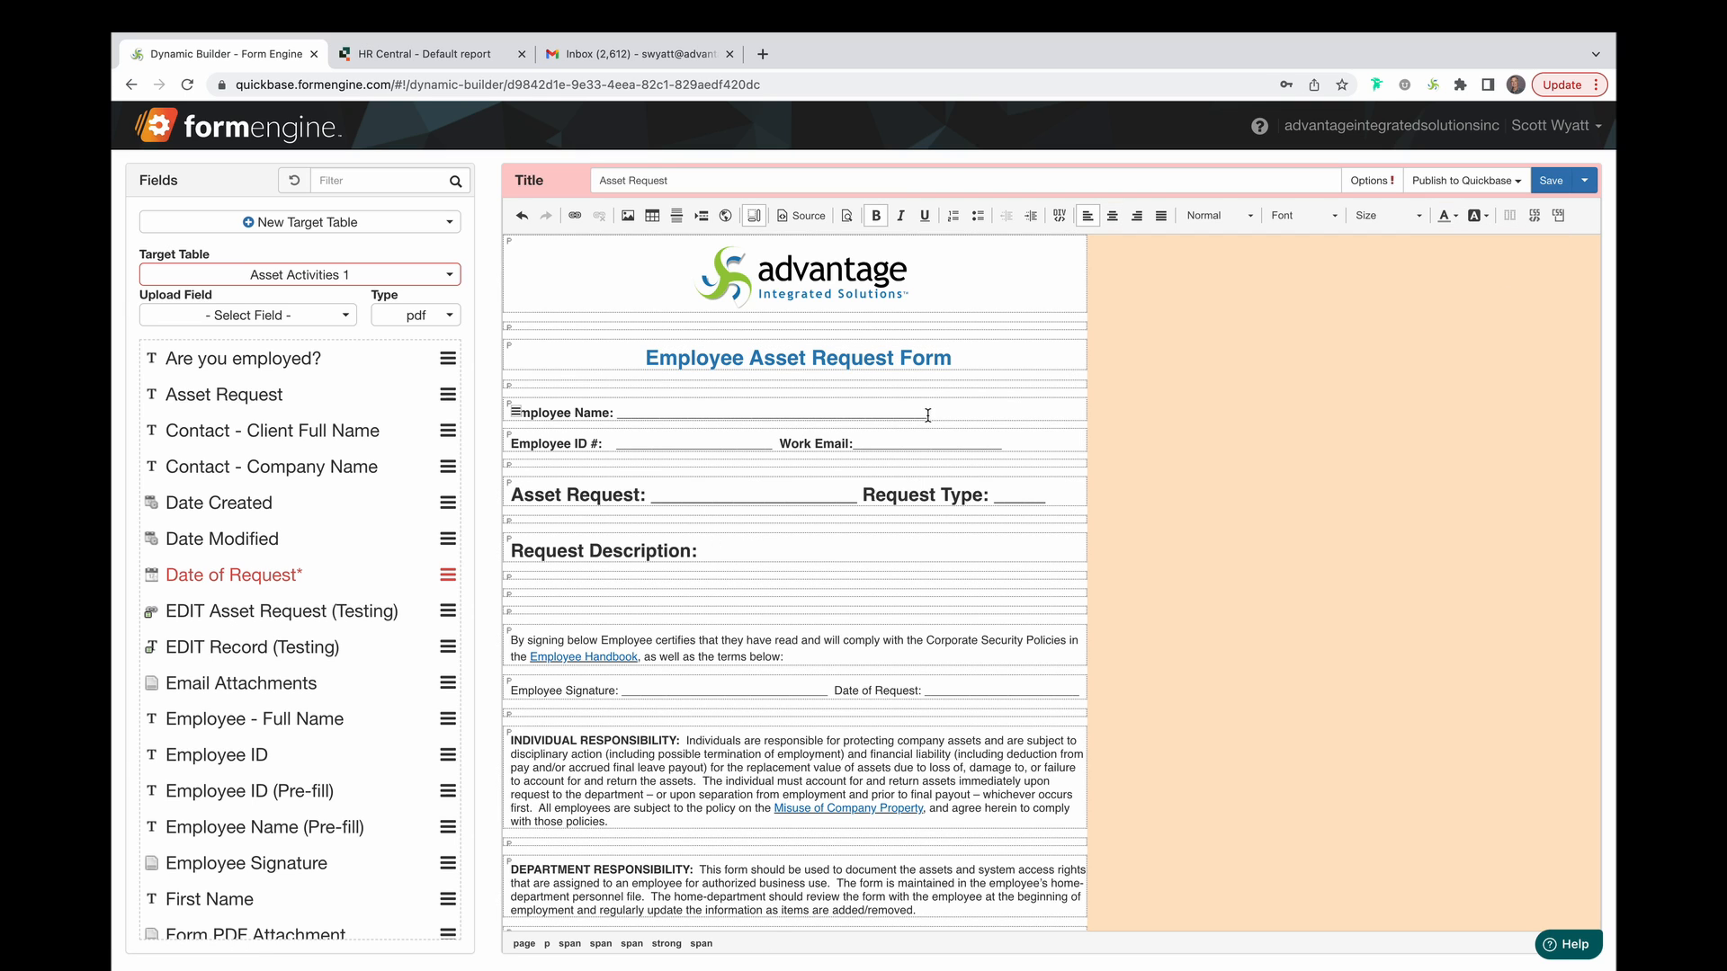
pyautogui.moveTo(929, 413); pyautogui.dragTo(620, 412)
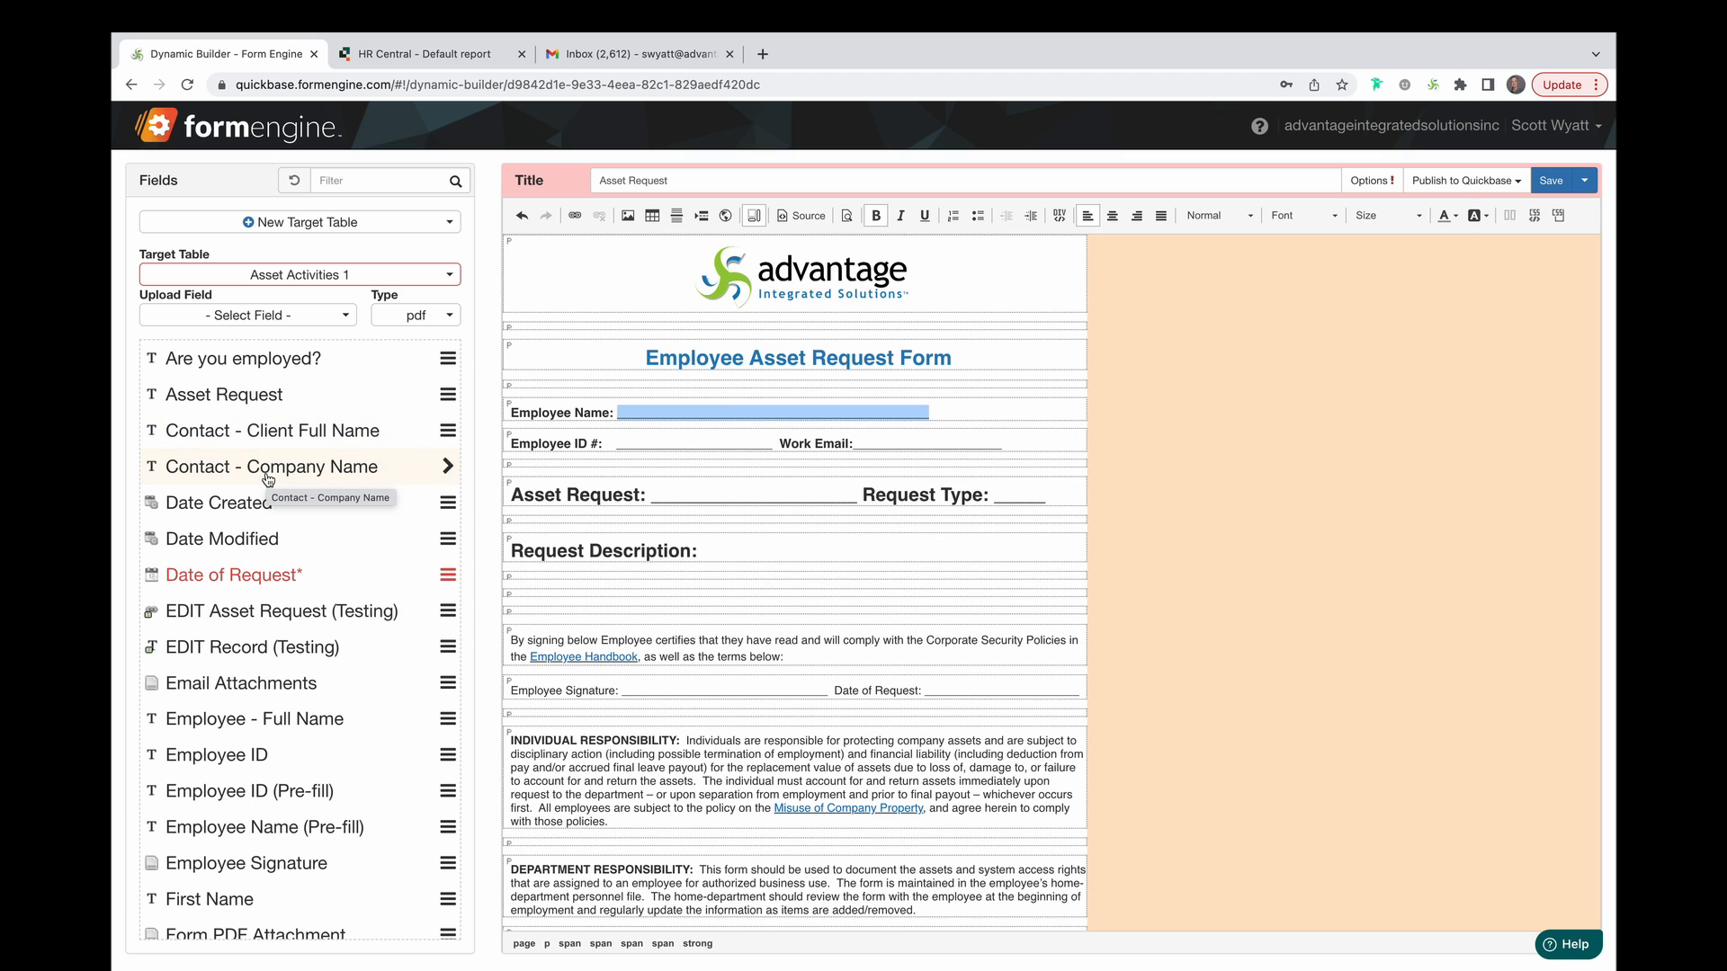
pyautogui.click(267, 725)
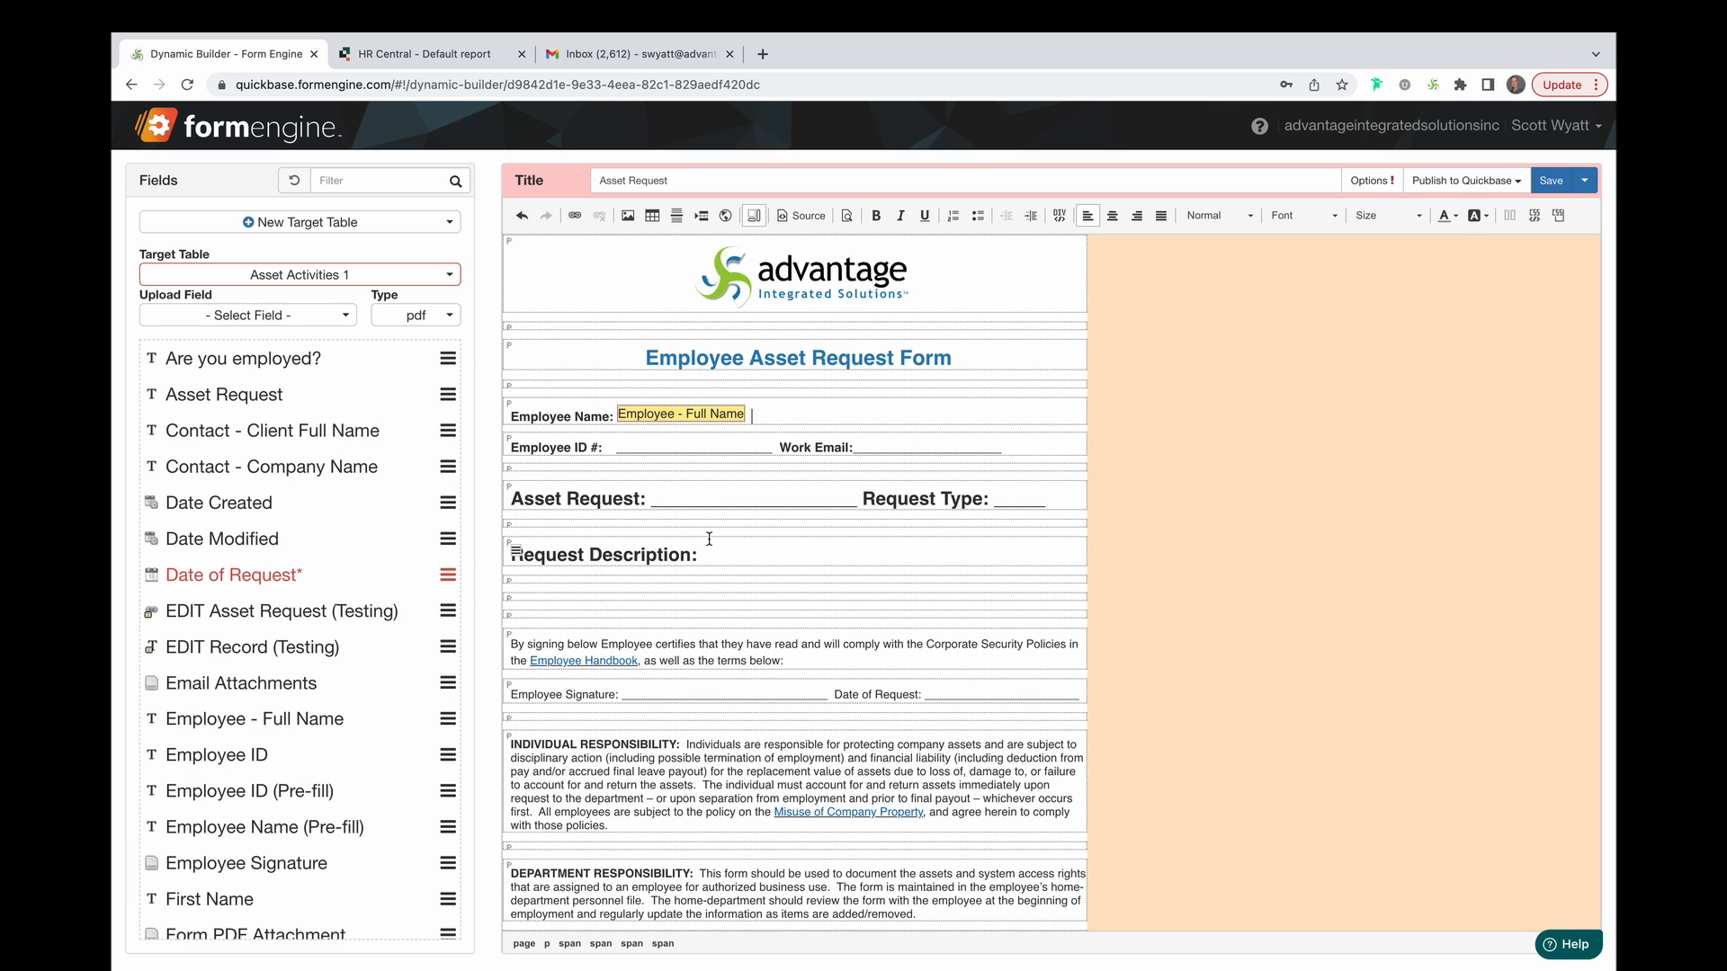
pyautogui.moveTo(774, 449); pyautogui.dragTo(605, 447)
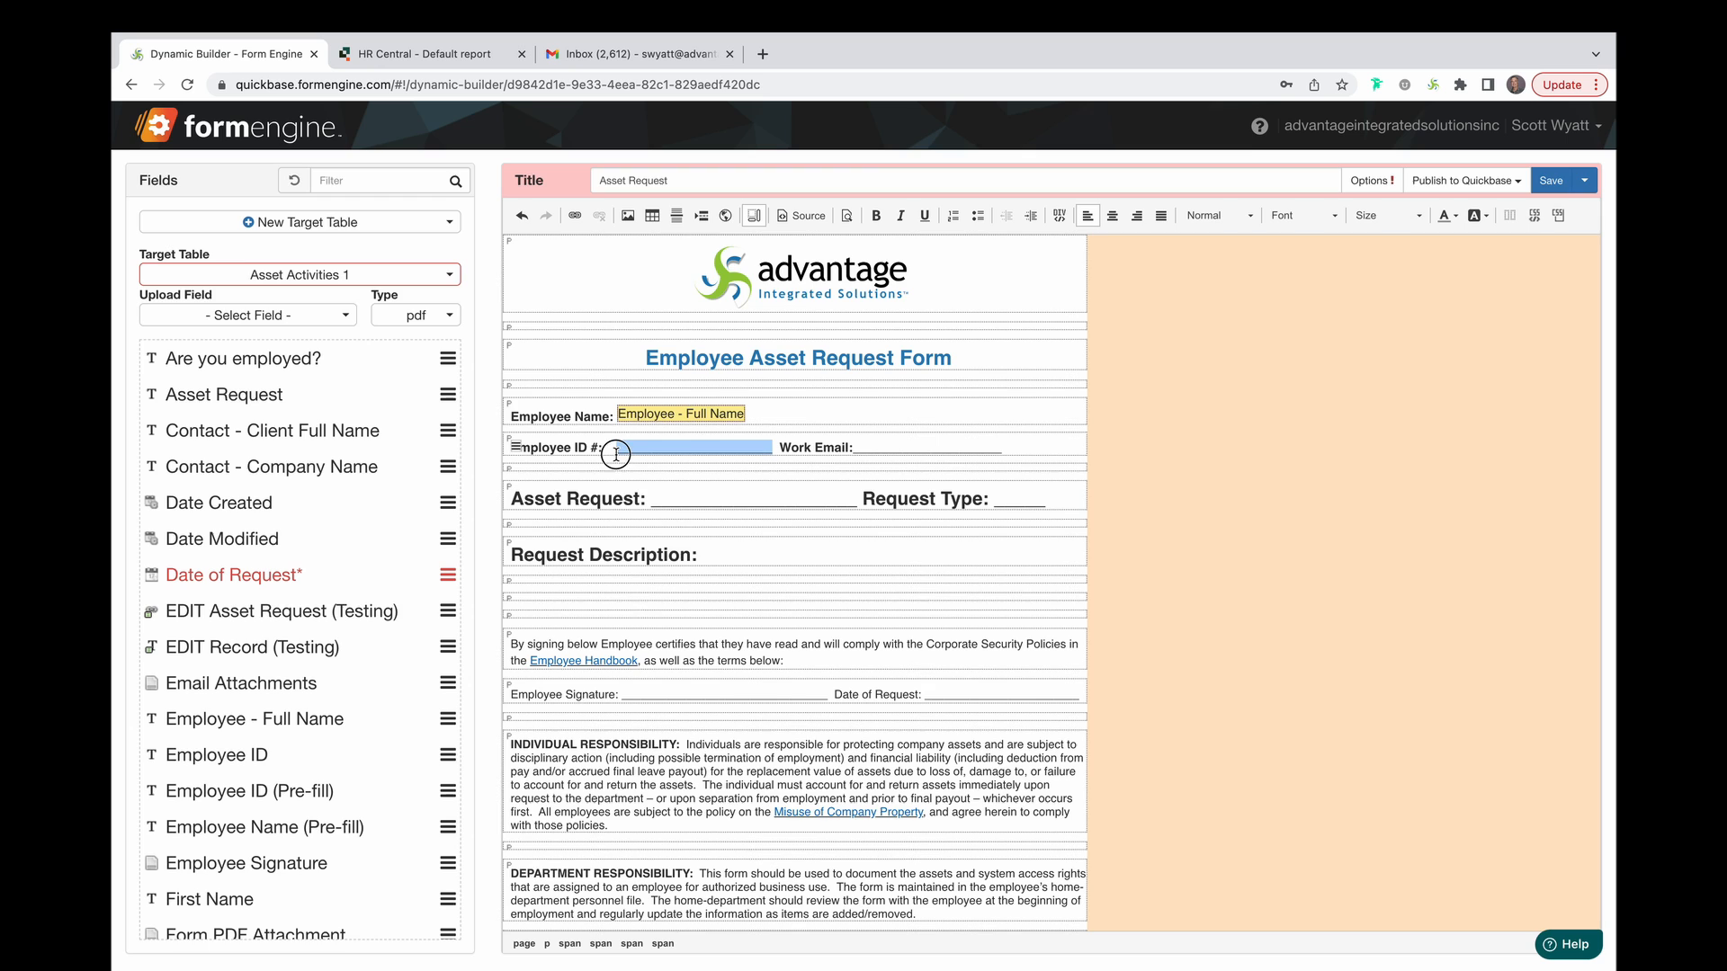
# Review the Employee - Full Name field's style properties and close its settings unchanged.
pyautogui.doubleClick(660, 419)
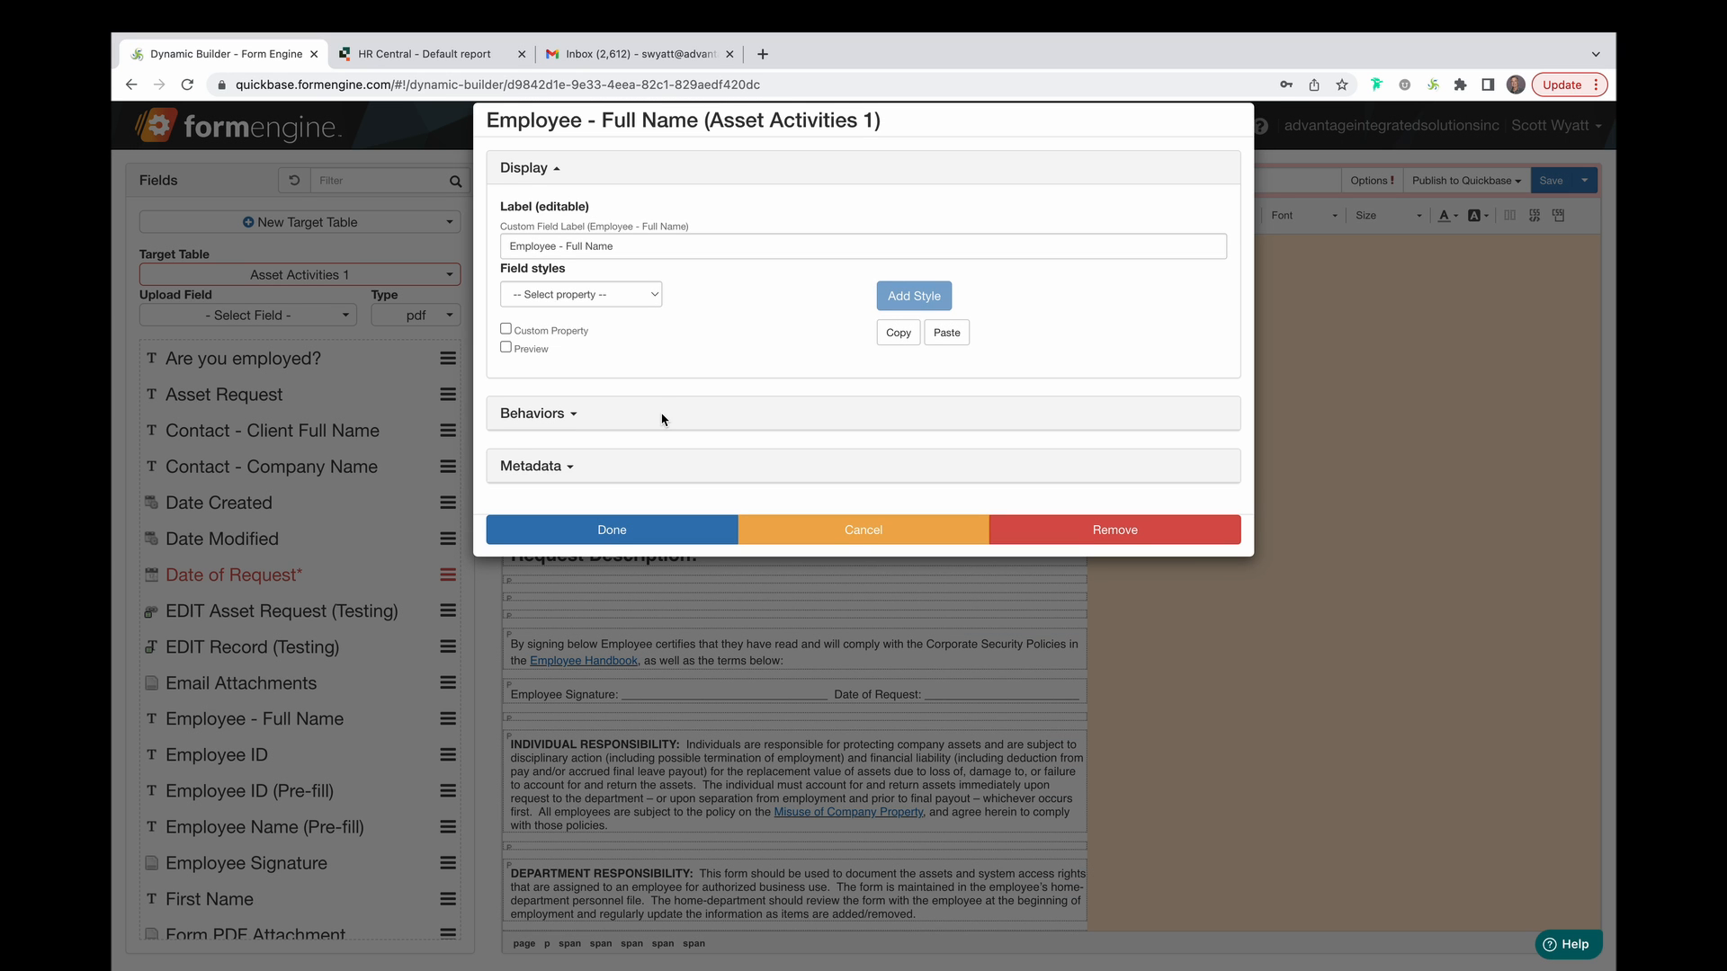
pyautogui.click(655, 296)
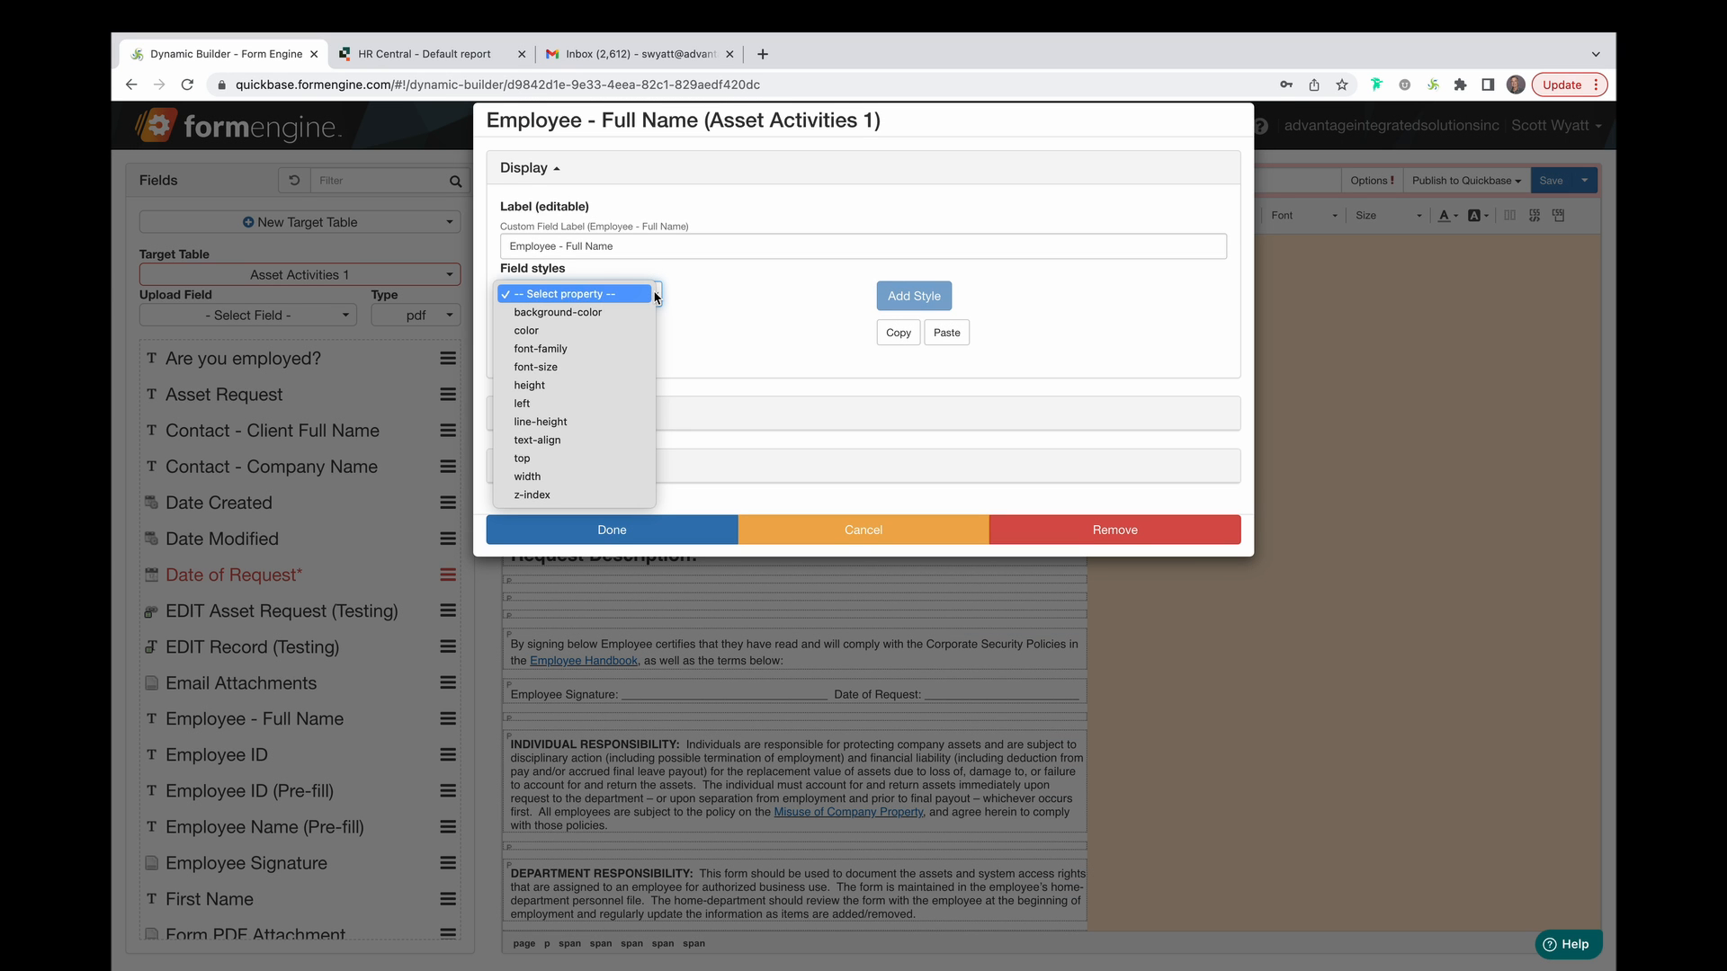
pyautogui.click(724, 321)
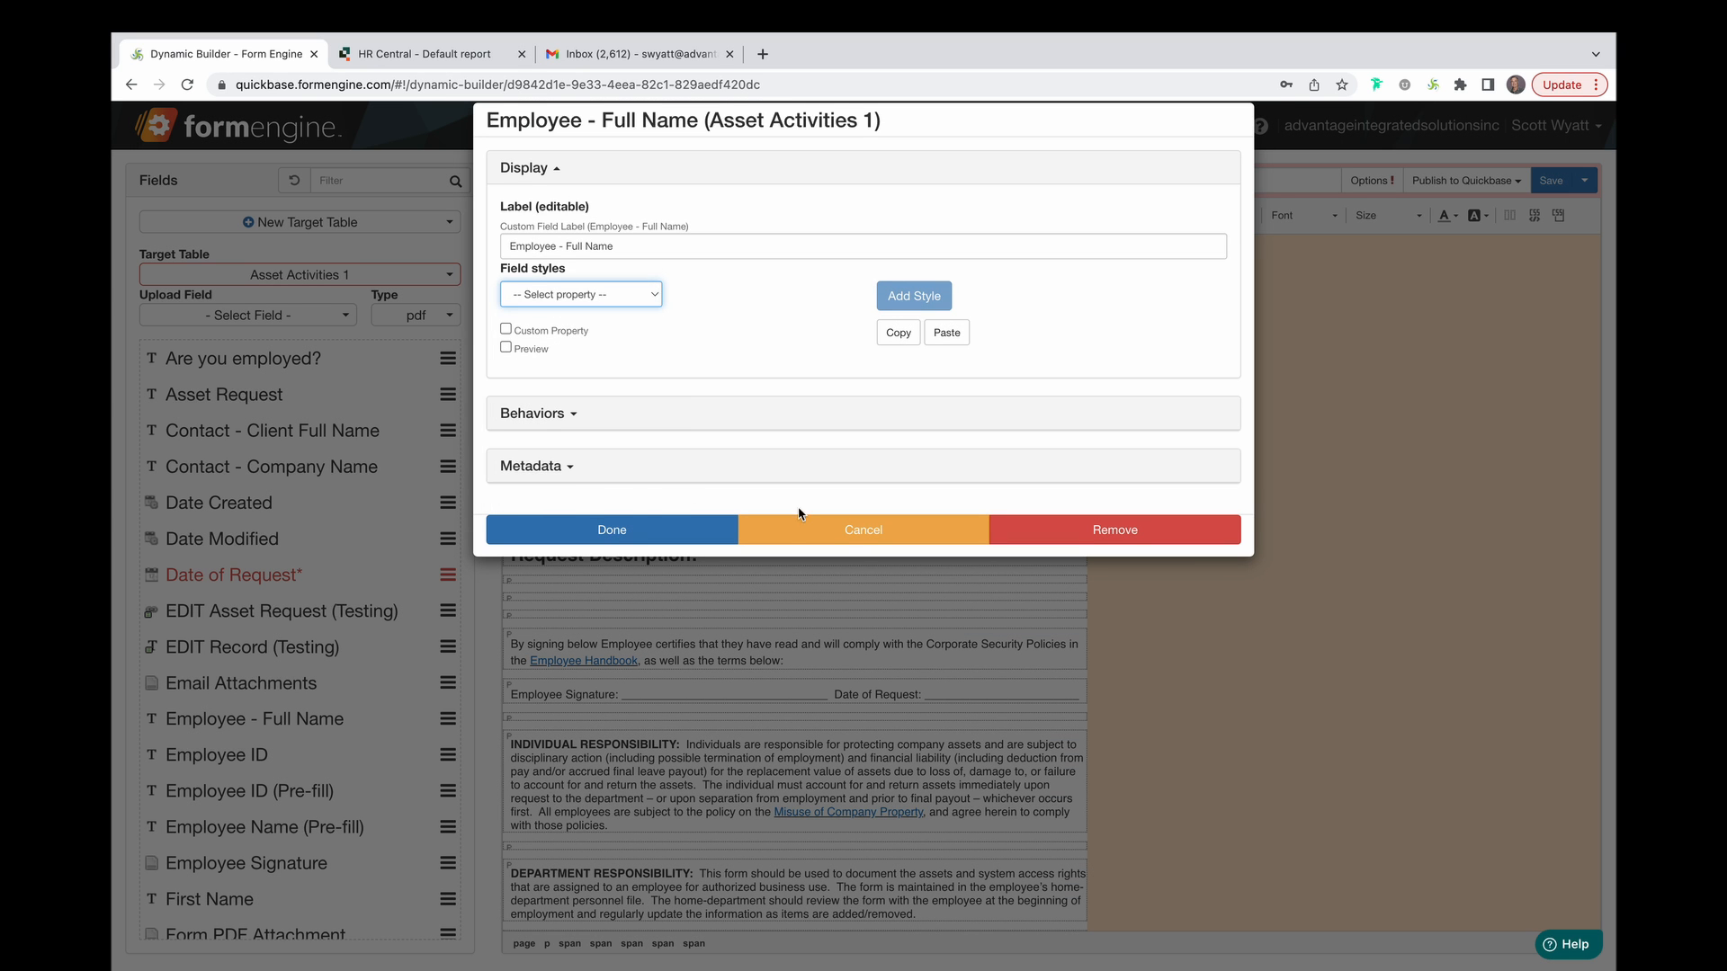
pyautogui.click(790, 529)
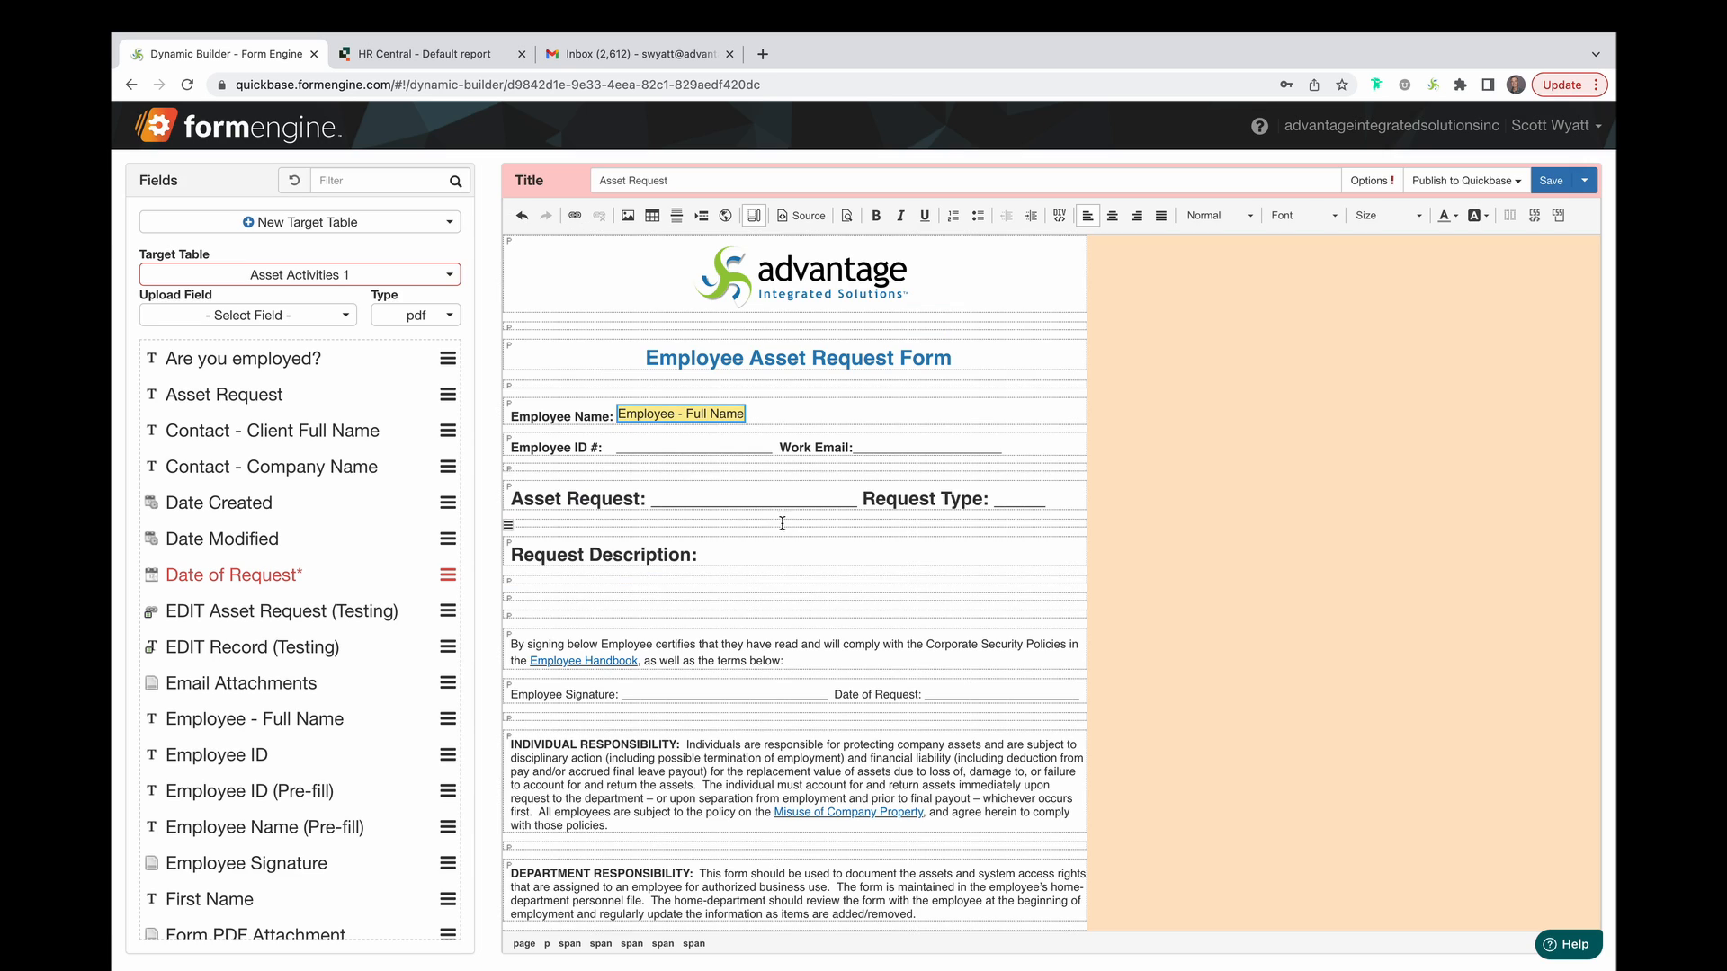
pyautogui.click(925, 218)
# Fill the Employee ID, Work Email, Asset Request and Request Type blanks with their matching fields.
pyautogui.moveTo(772, 448); pyautogui.dragTo(619, 448)
pyautogui.click(289, 756)
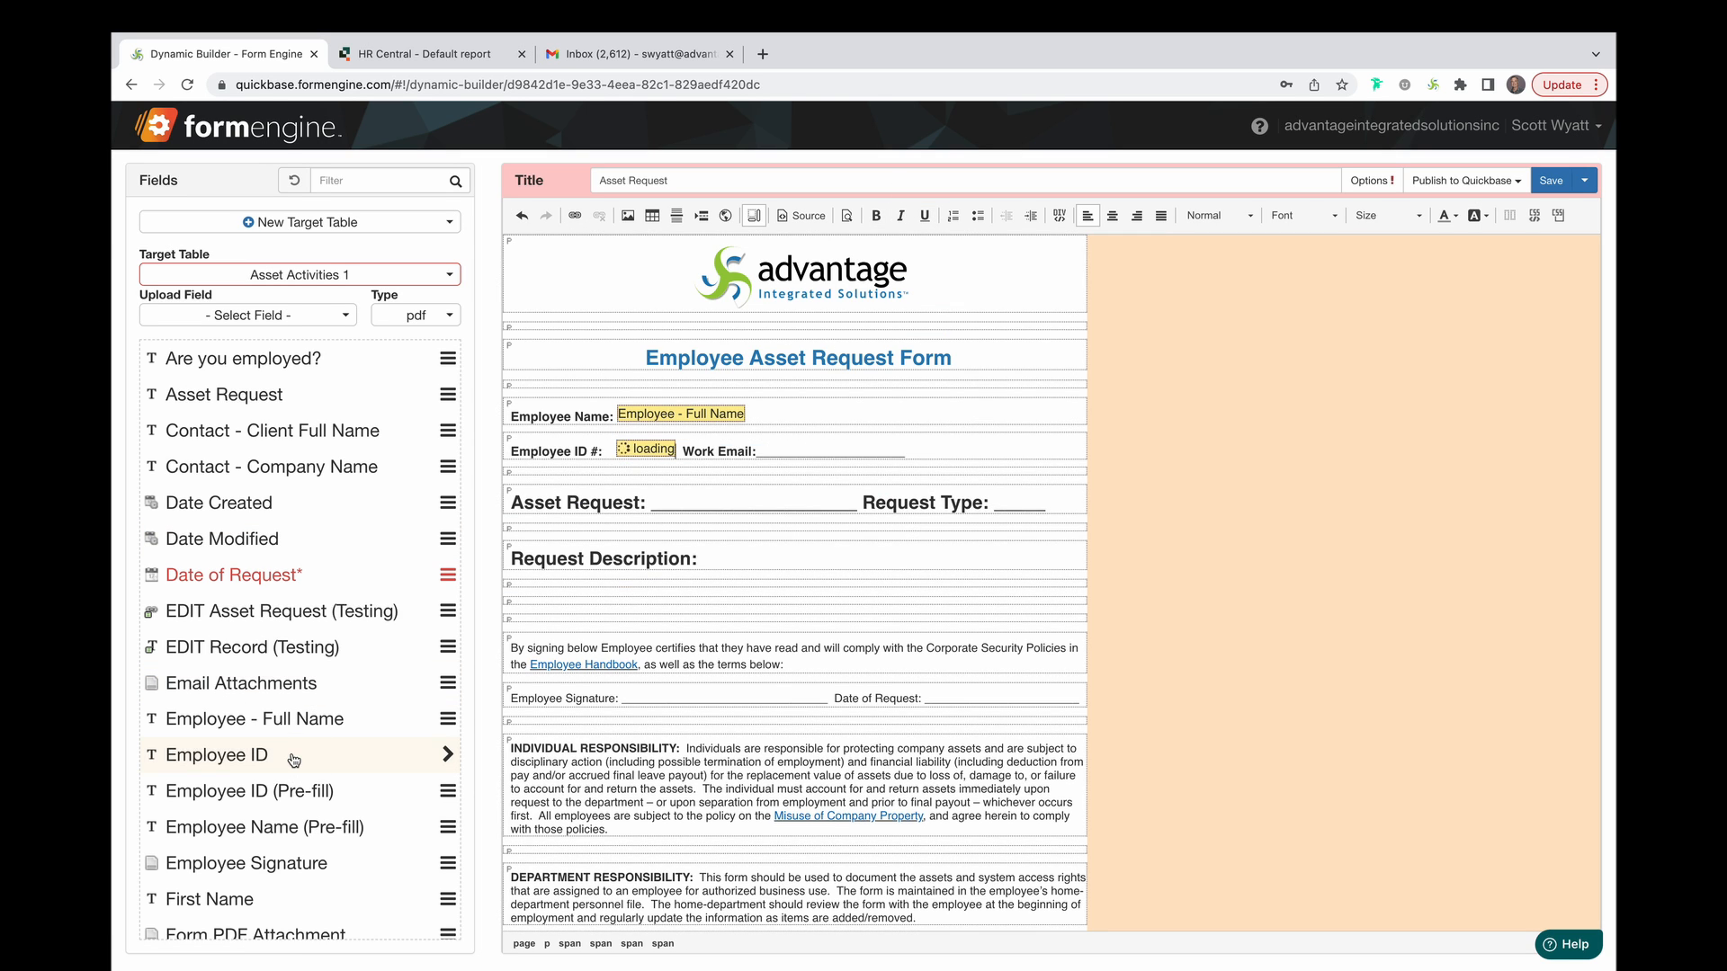
pyautogui.moveTo(922, 449); pyautogui.dragTo(774, 457)
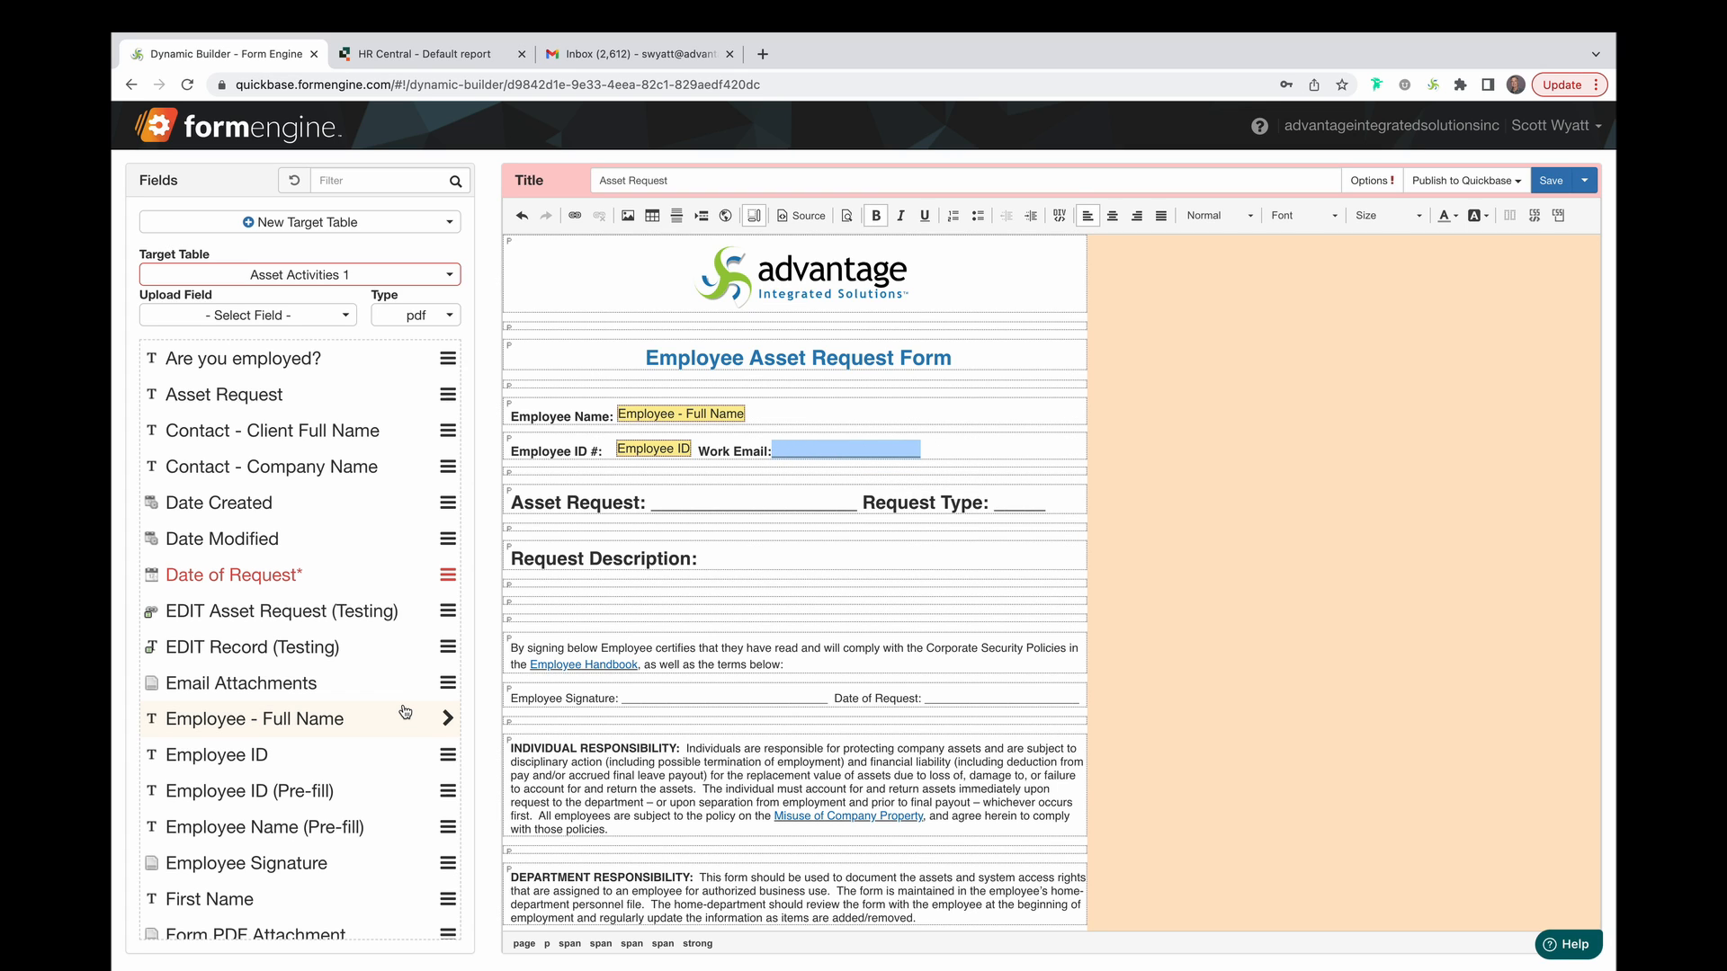
pyautogui.scroll(-5, 405, 713)
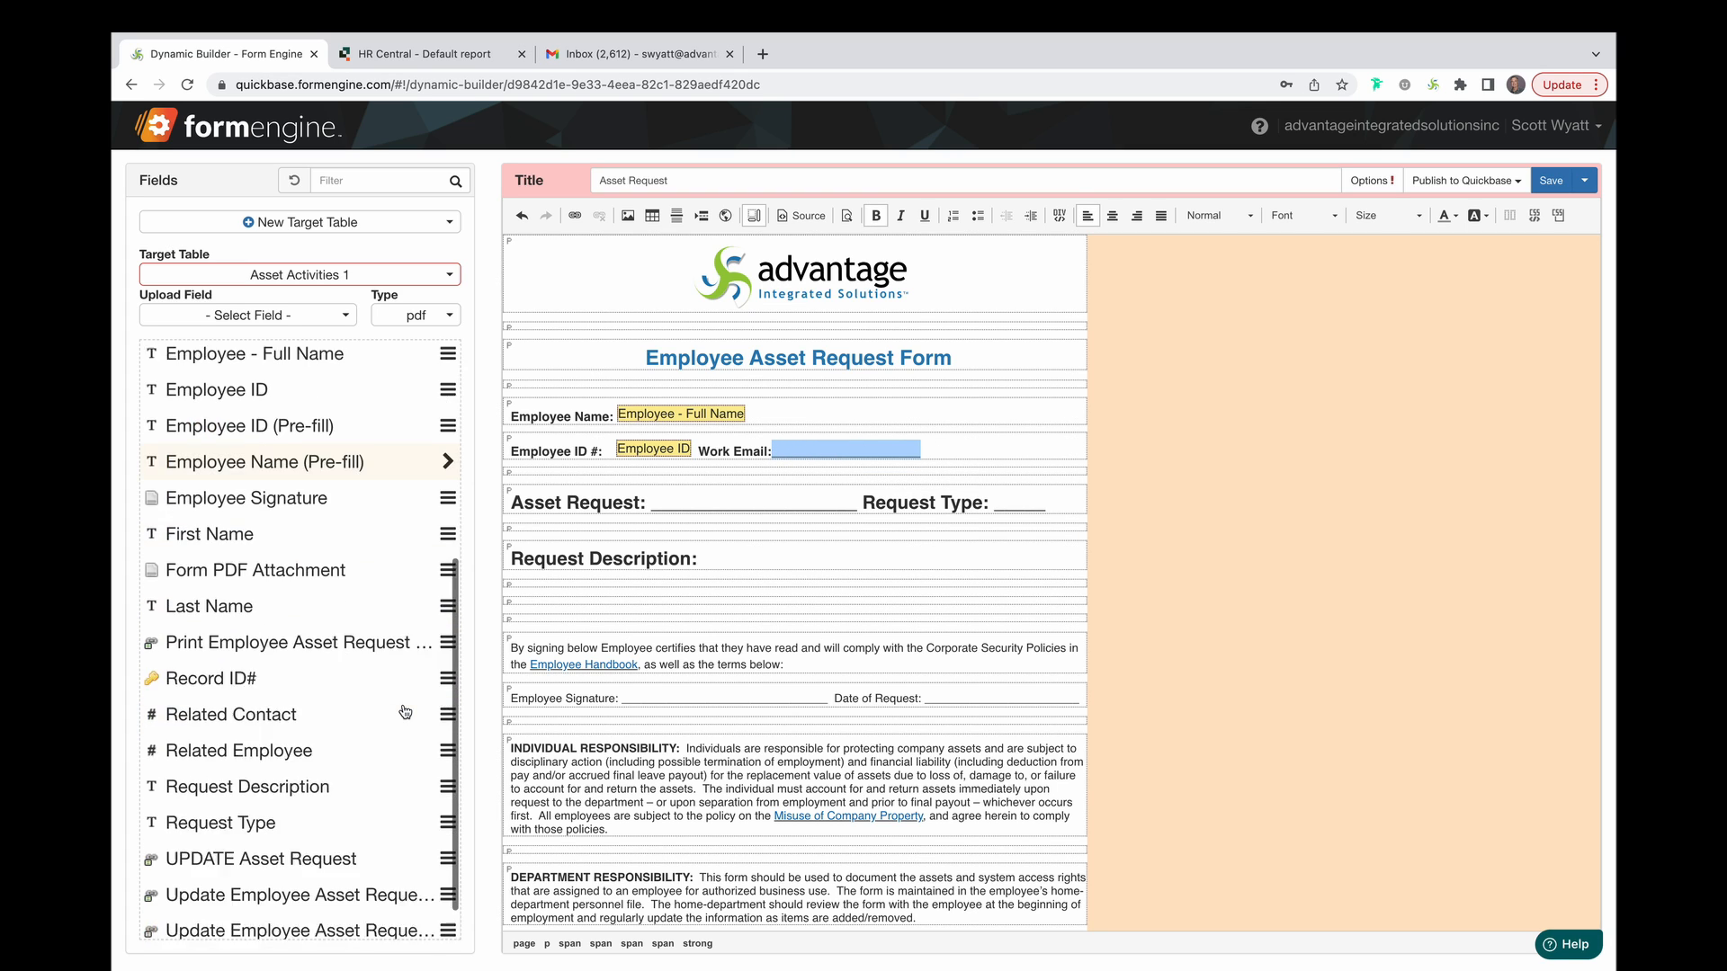
pyautogui.click(428, 923)
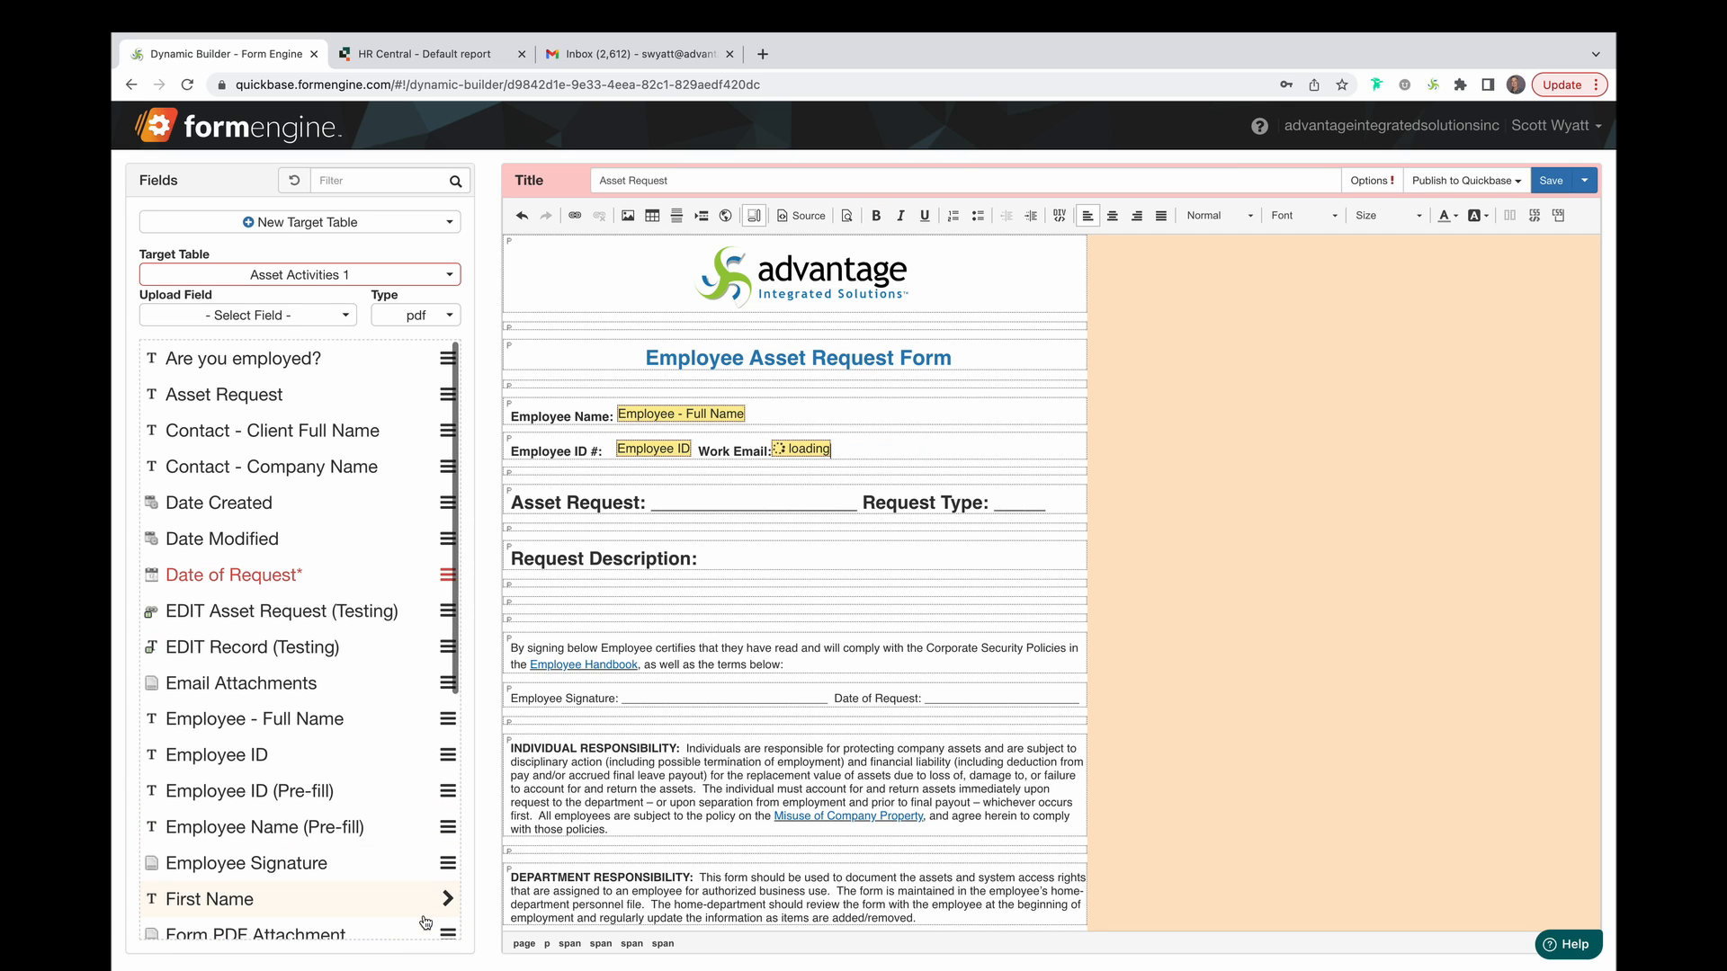
pyautogui.moveTo(854, 509); pyautogui.dragTo(653, 505)
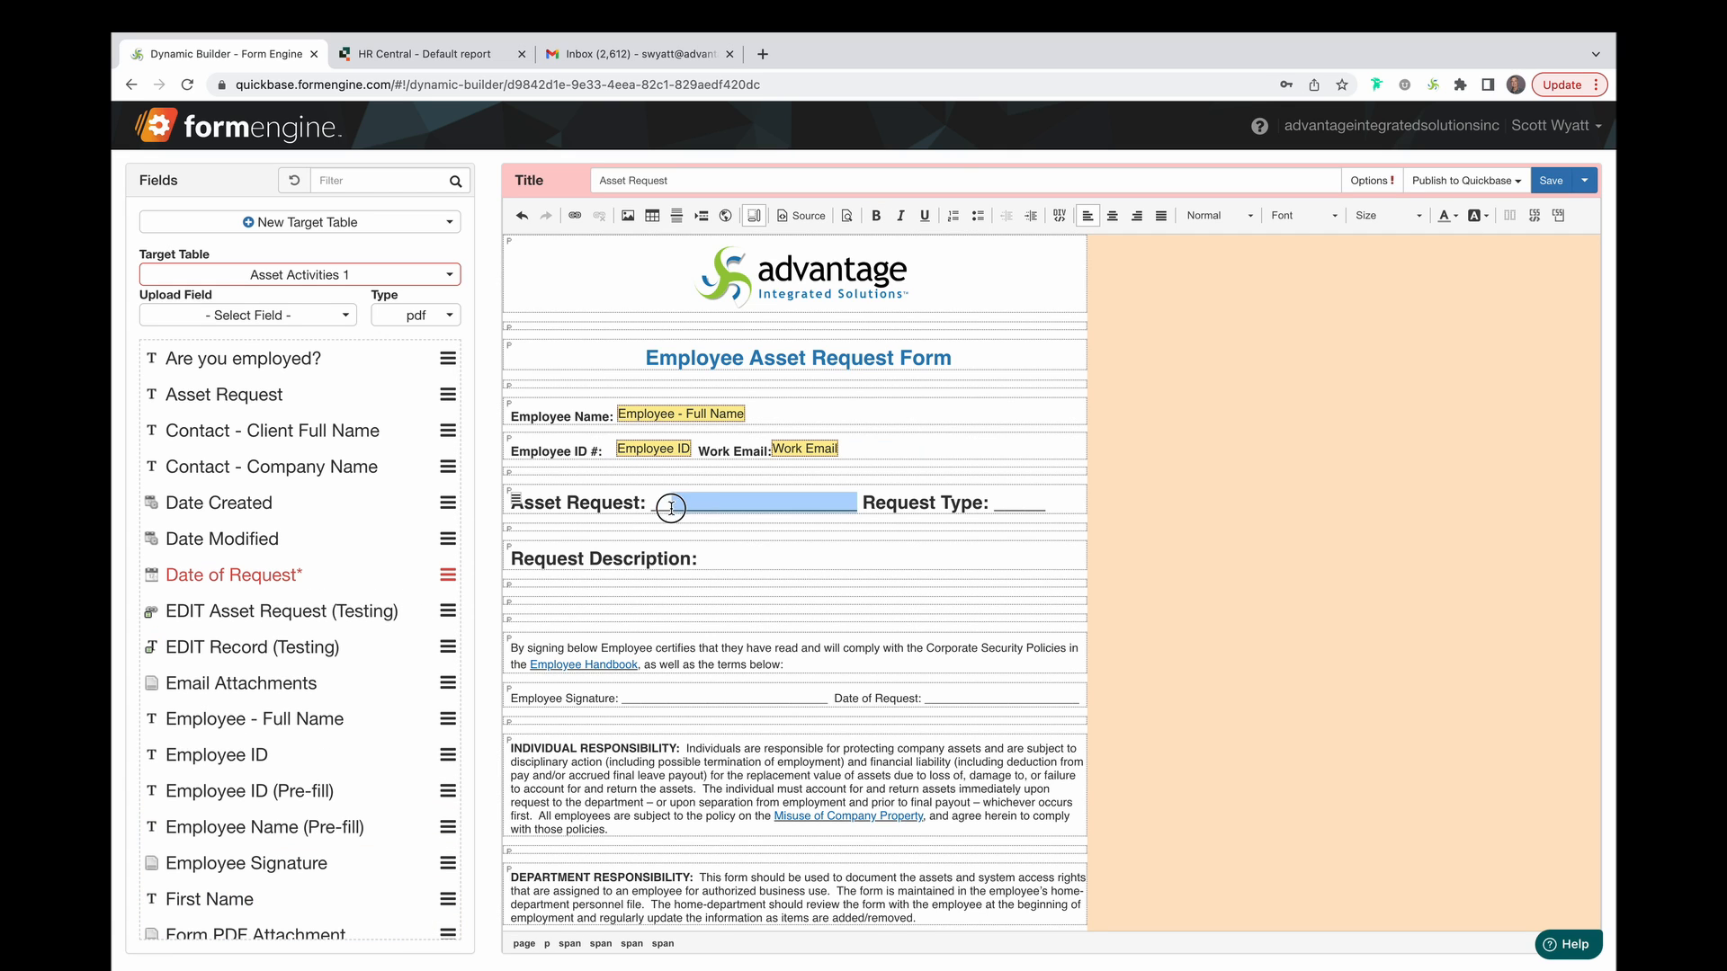
pyautogui.click(409, 394)
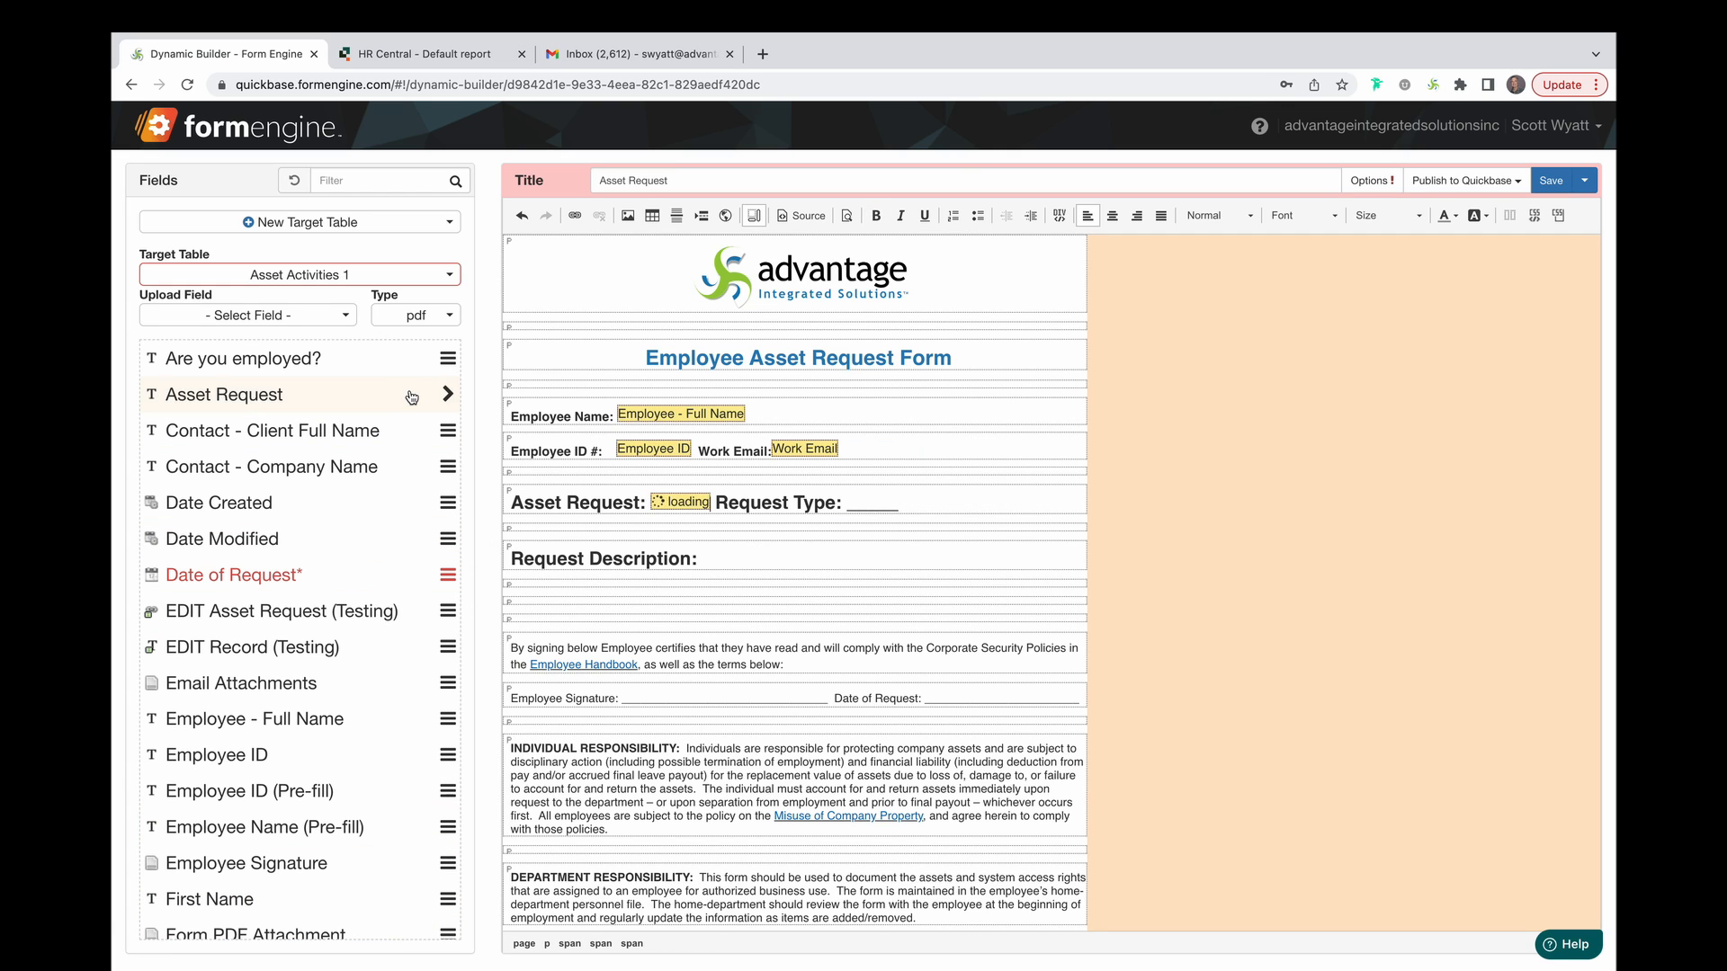
pyautogui.moveTo(925, 504); pyautogui.dragTo(873, 505)
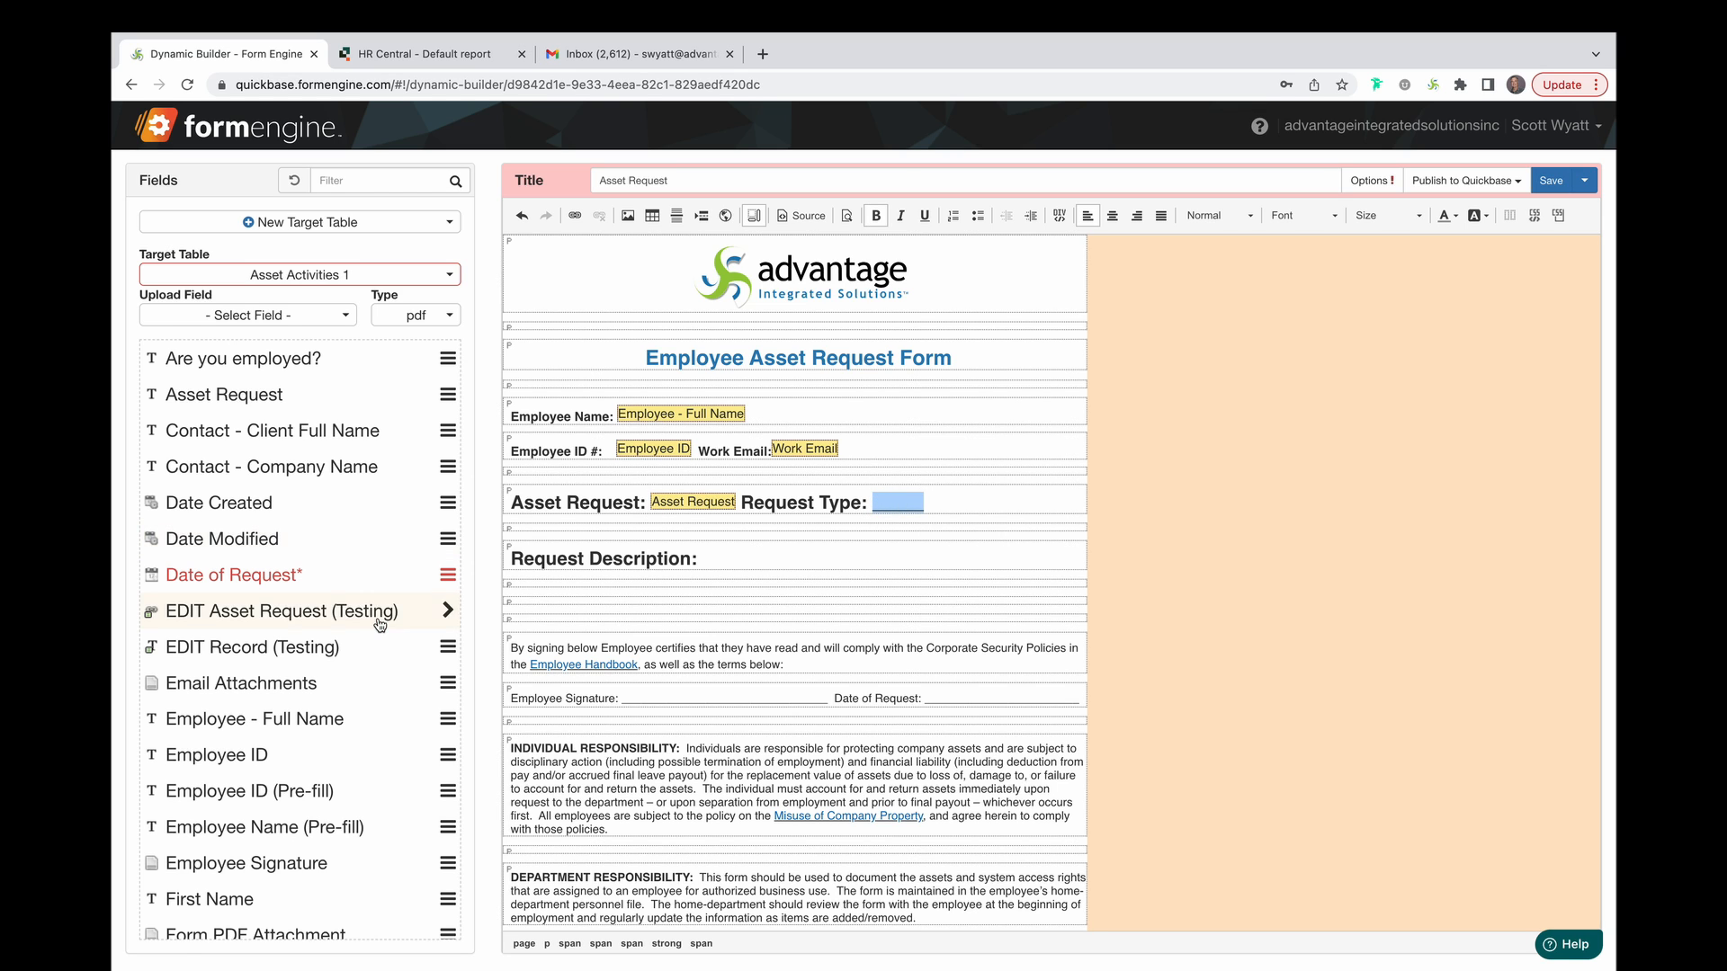
pyautogui.scroll(-5, 435, 606)
pyautogui.click(444, 778)
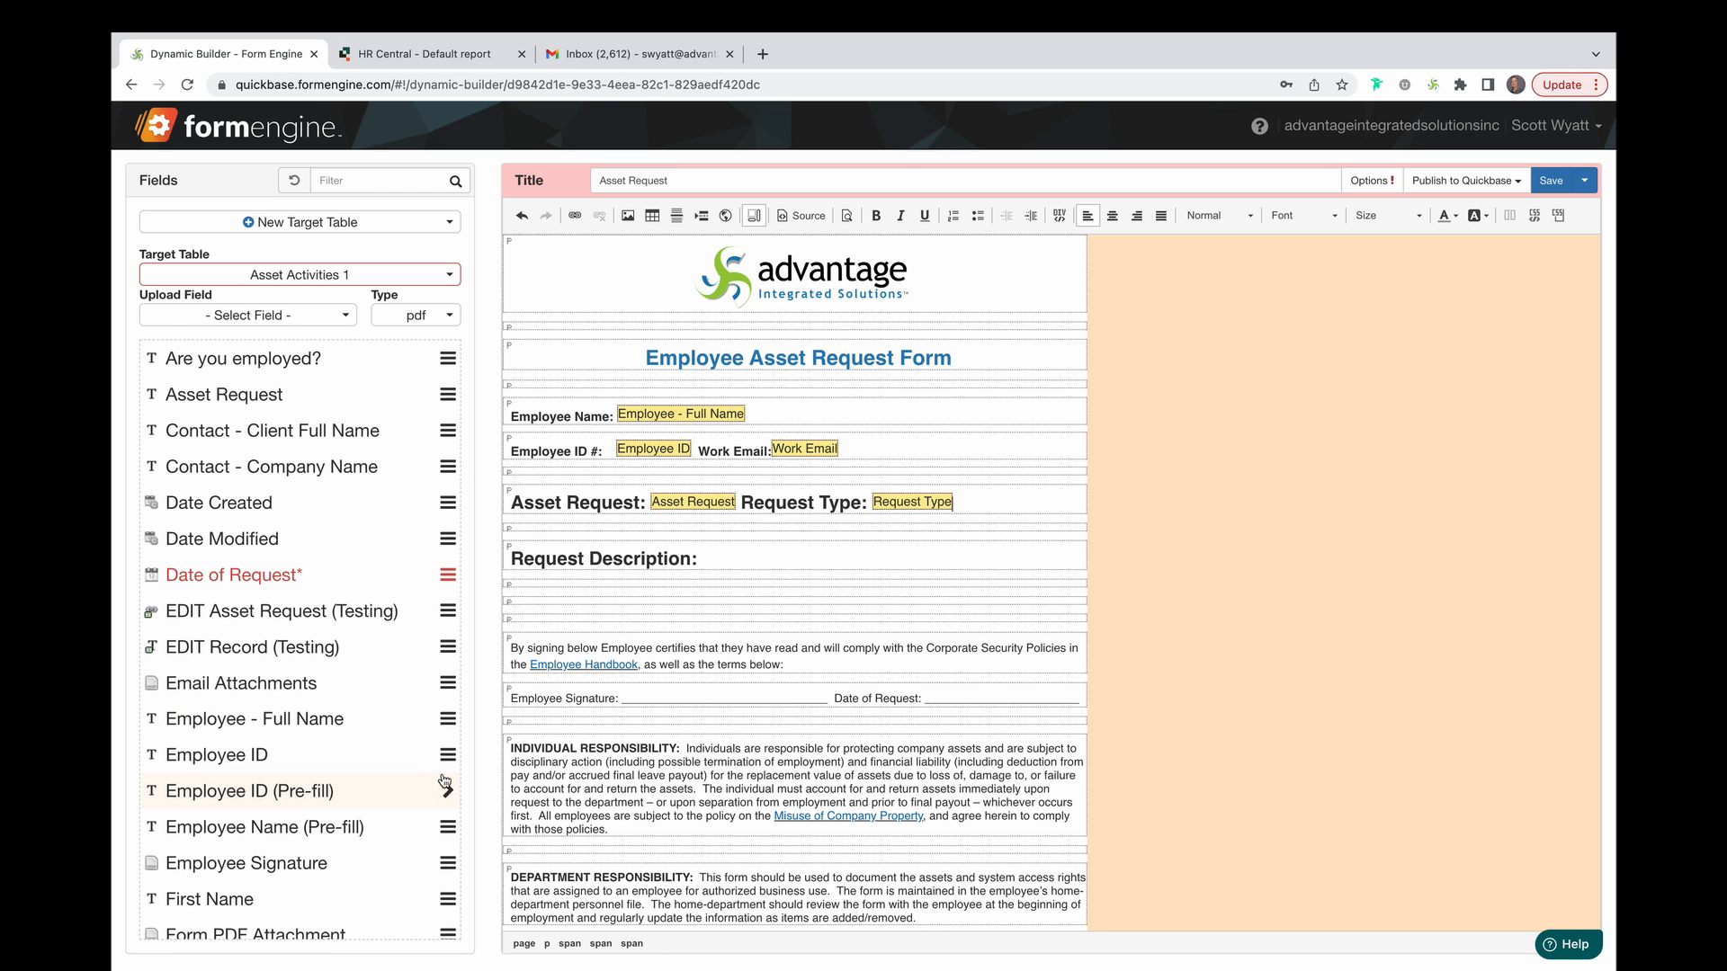
pyautogui.click(707, 559)
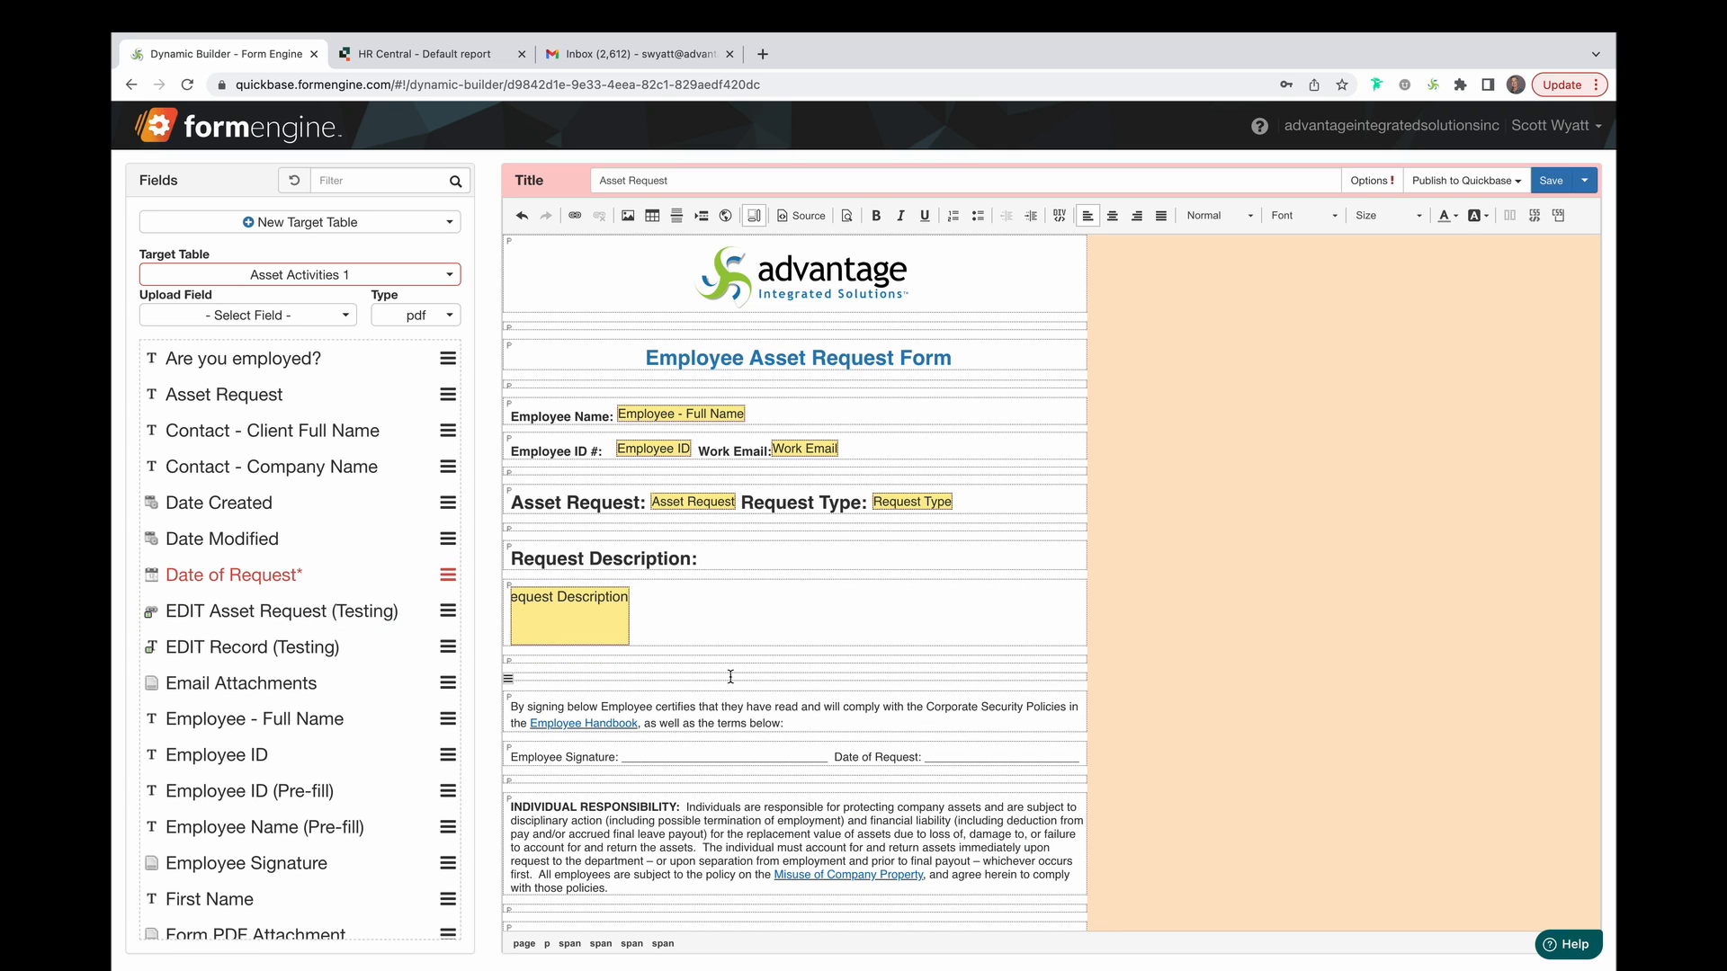
# Stretch the Request Description field across the page and fill the Date of Request blank.
pyautogui.click(624, 621)
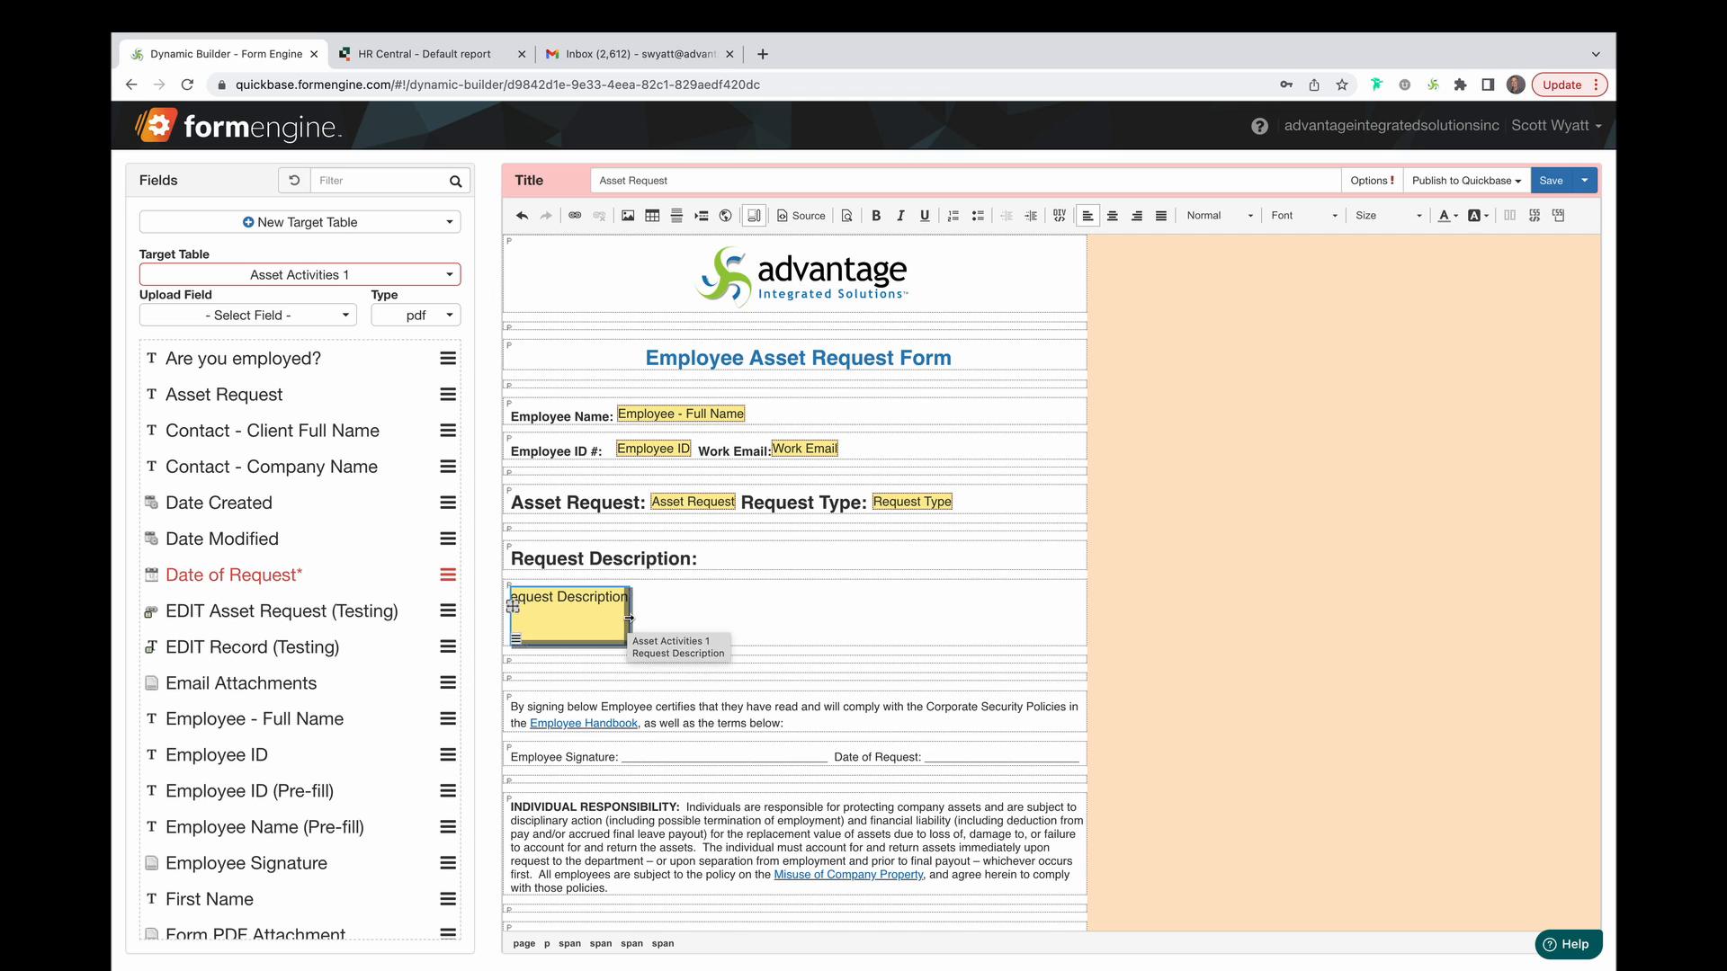
pyautogui.moveTo(627, 618); pyautogui.dragTo(1050, 604)
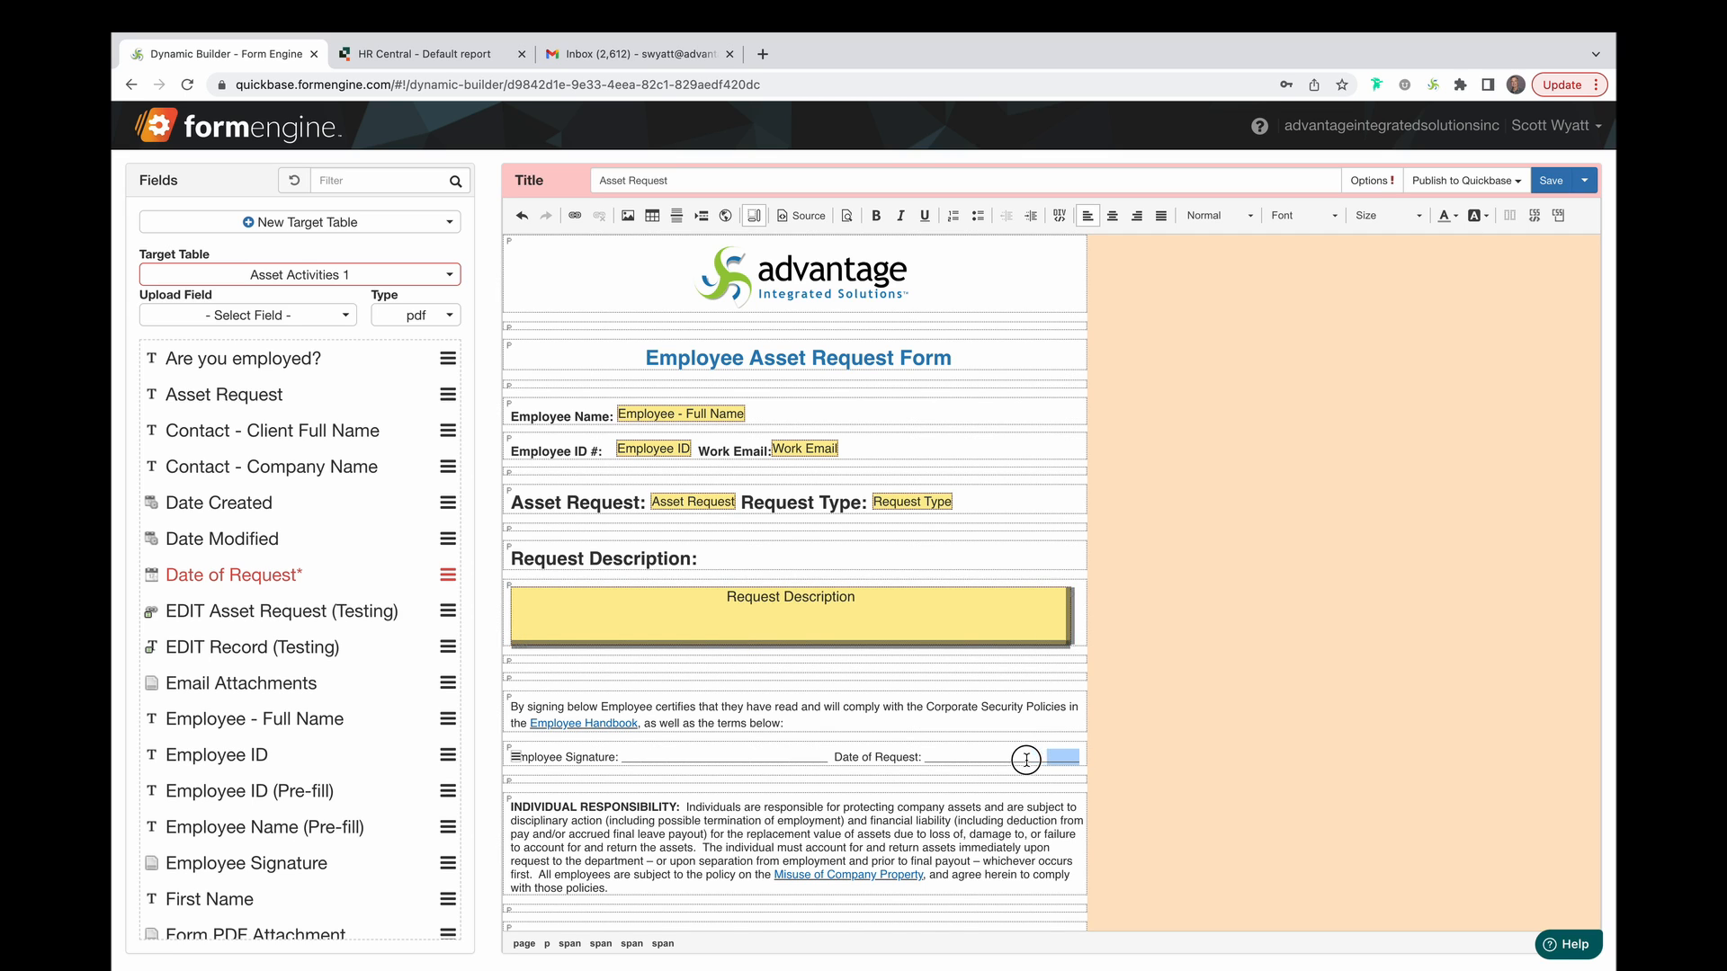
pyautogui.click(926, 760)
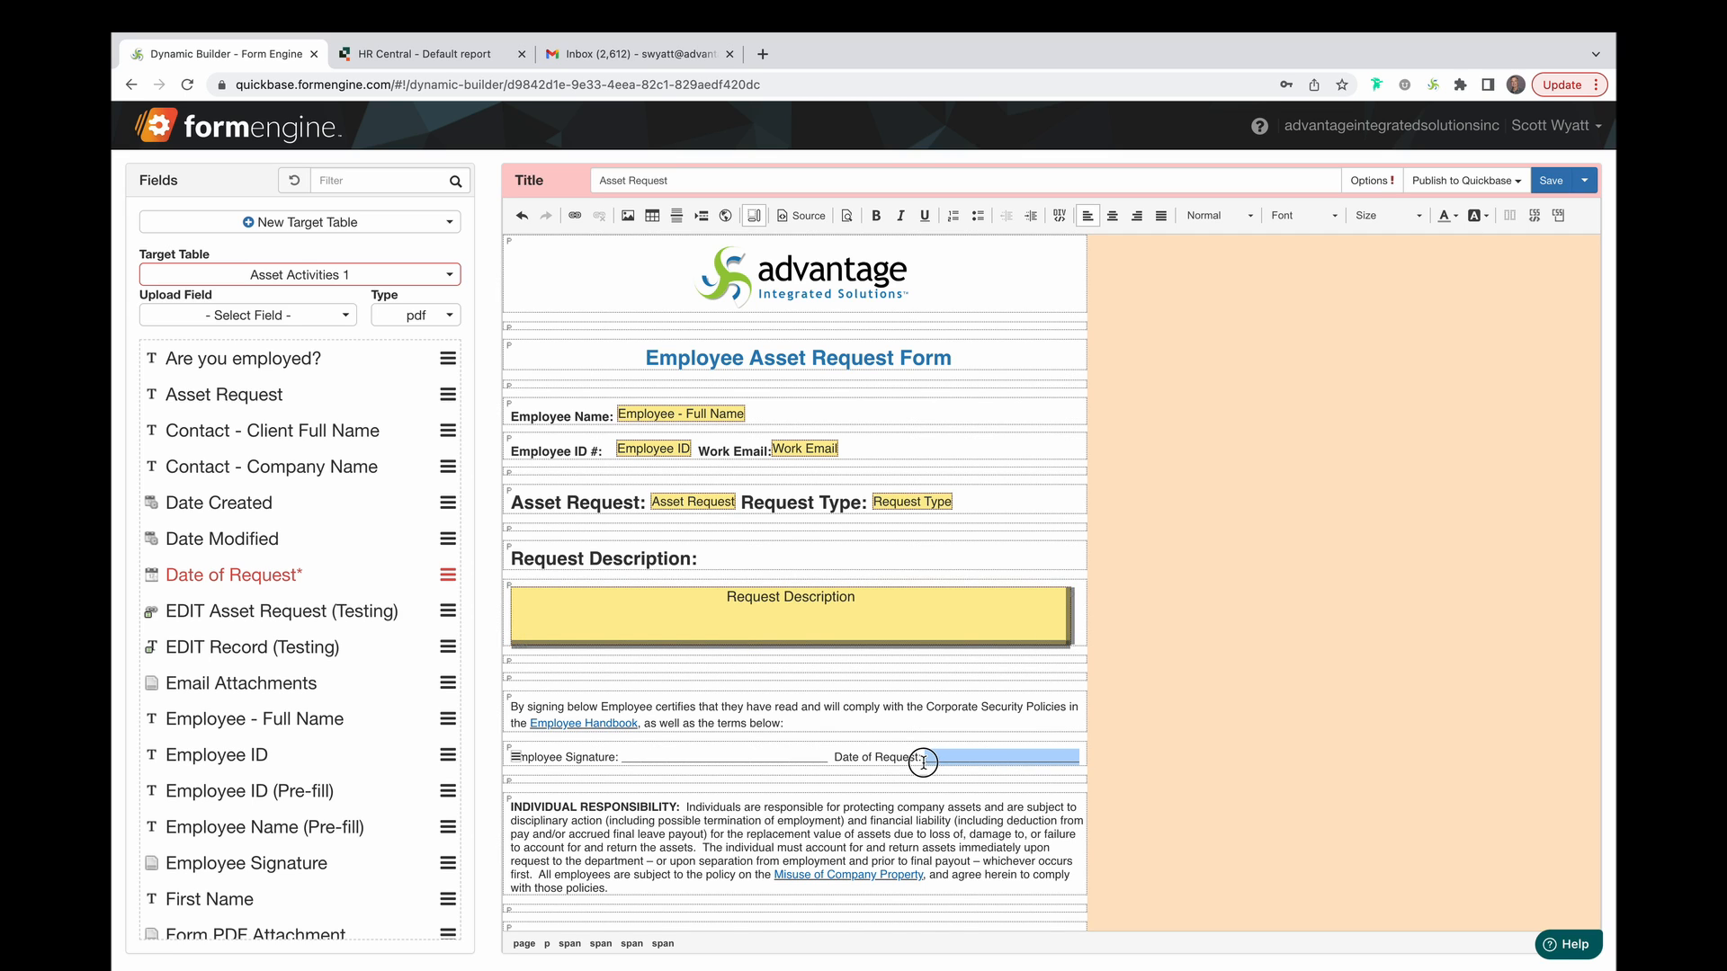
pyautogui.click(447, 575)
# Insert the Employee Signature field into its blank, set to Signature style.
pyautogui.click(769, 761)
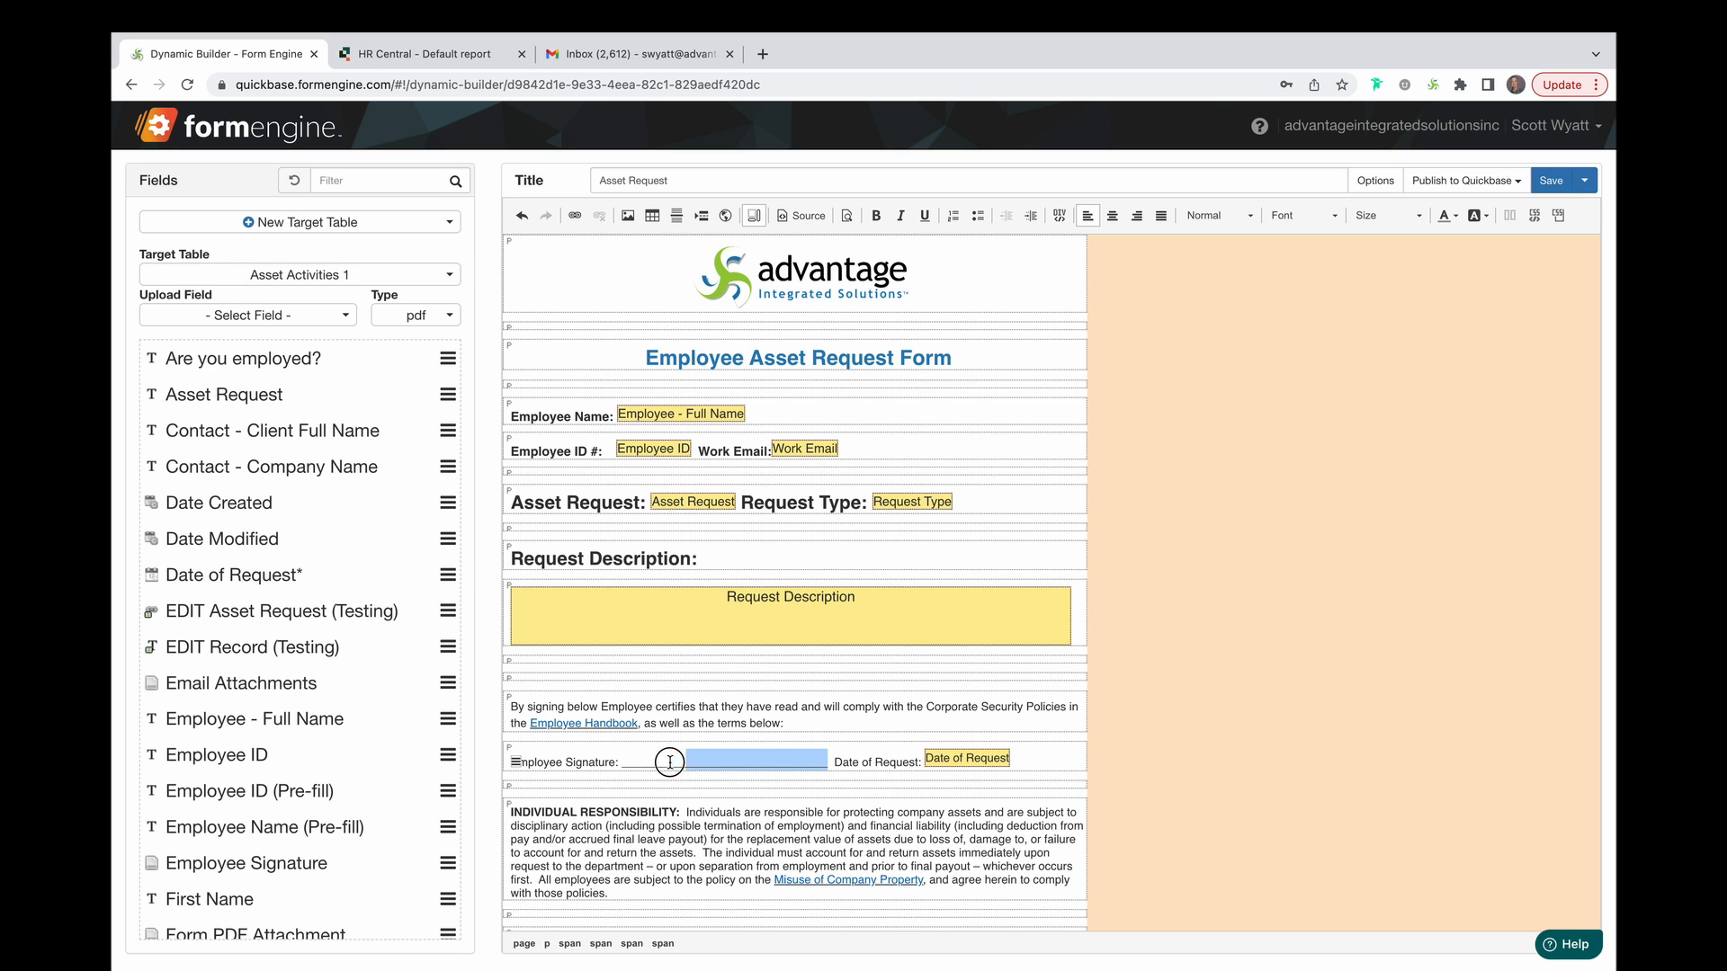
pyautogui.click(447, 863)
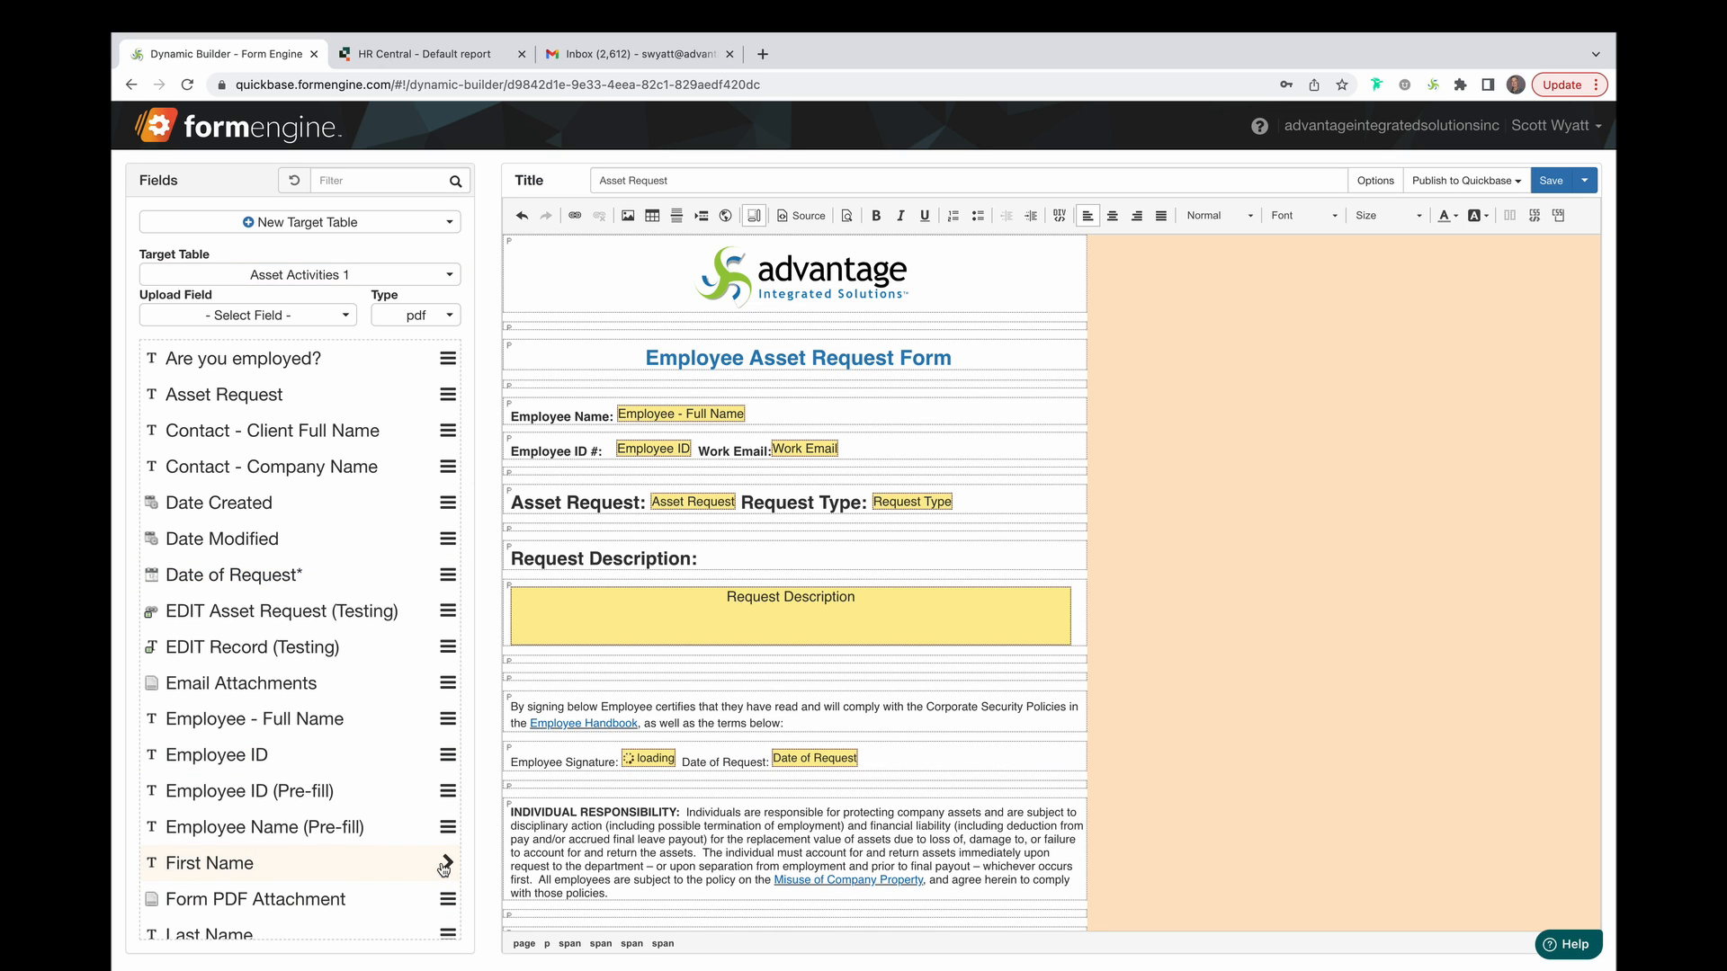
pyautogui.click(601, 293)
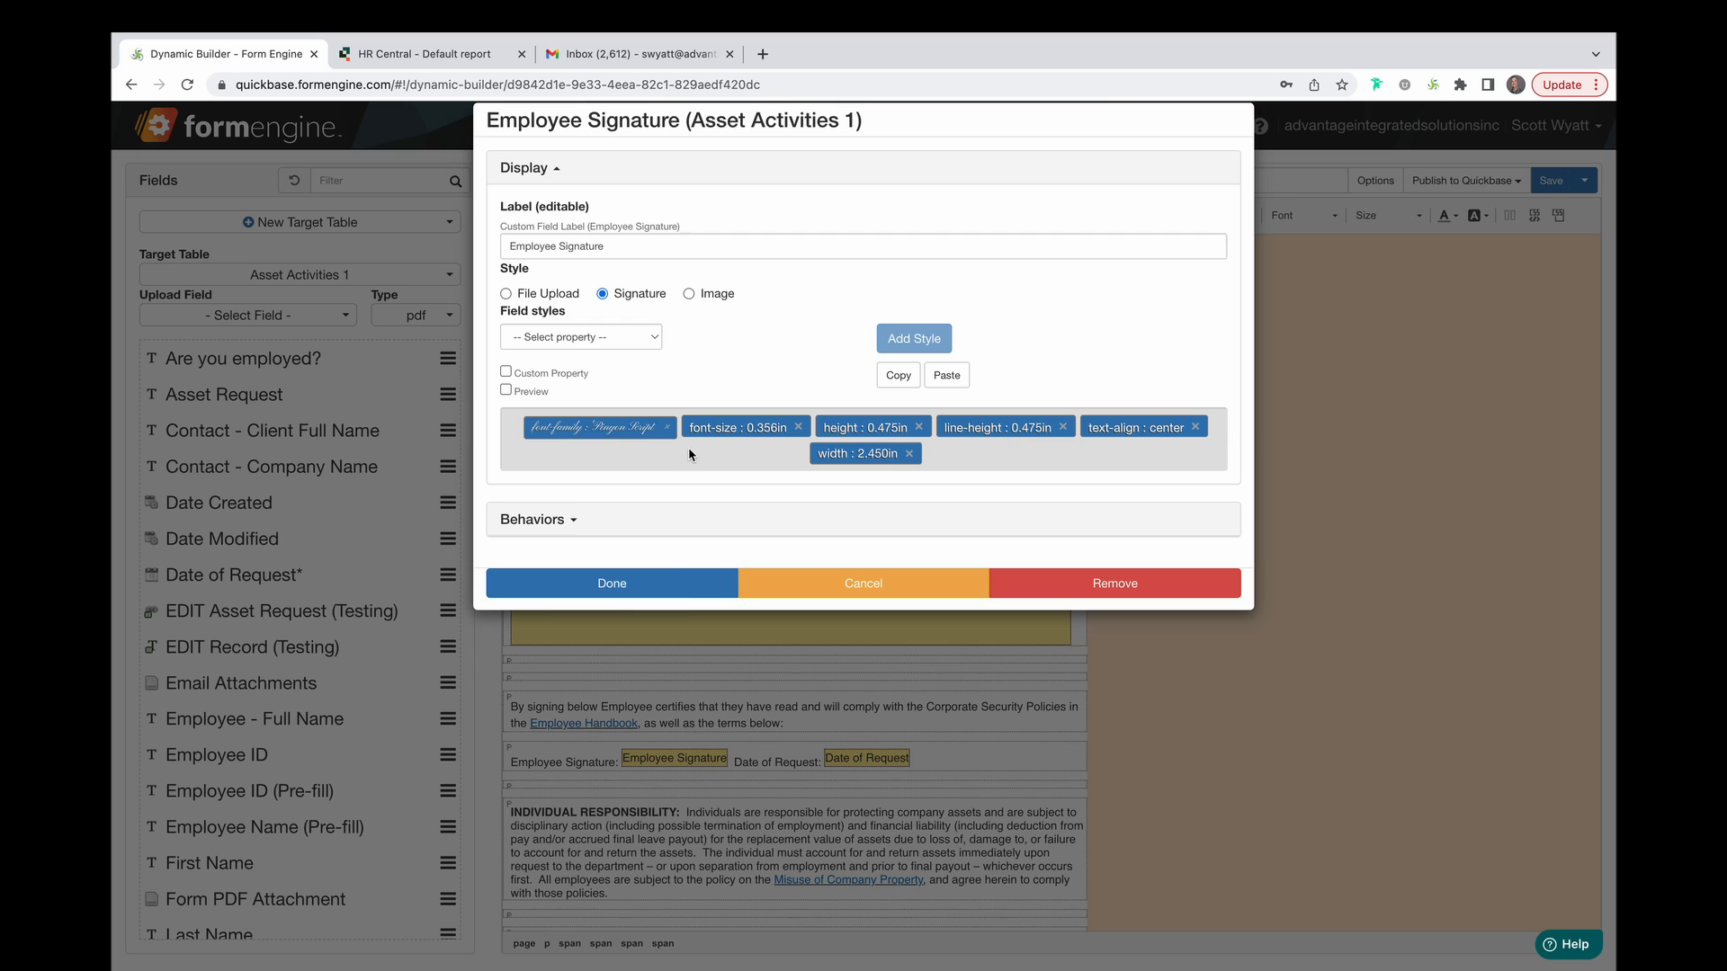
pyautogui.click(688, 584)
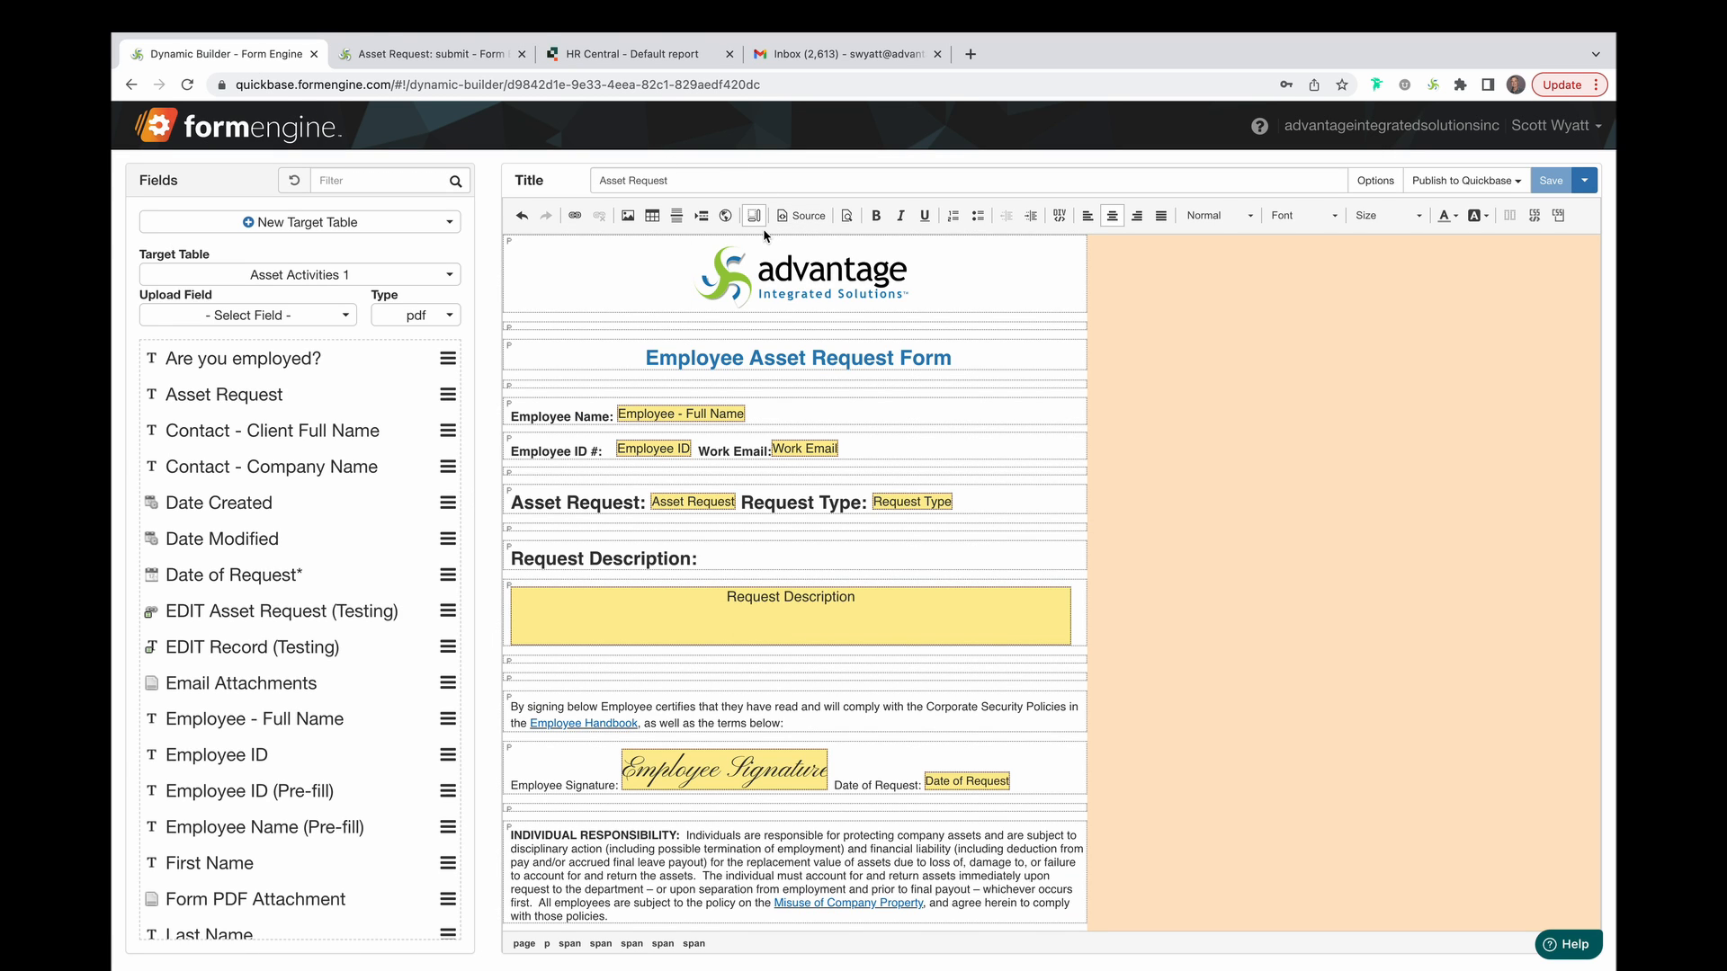
# View the HTML source, save the Asset Request template, and open its published submit form in a new tab.
pyautogui.click(810, 219)
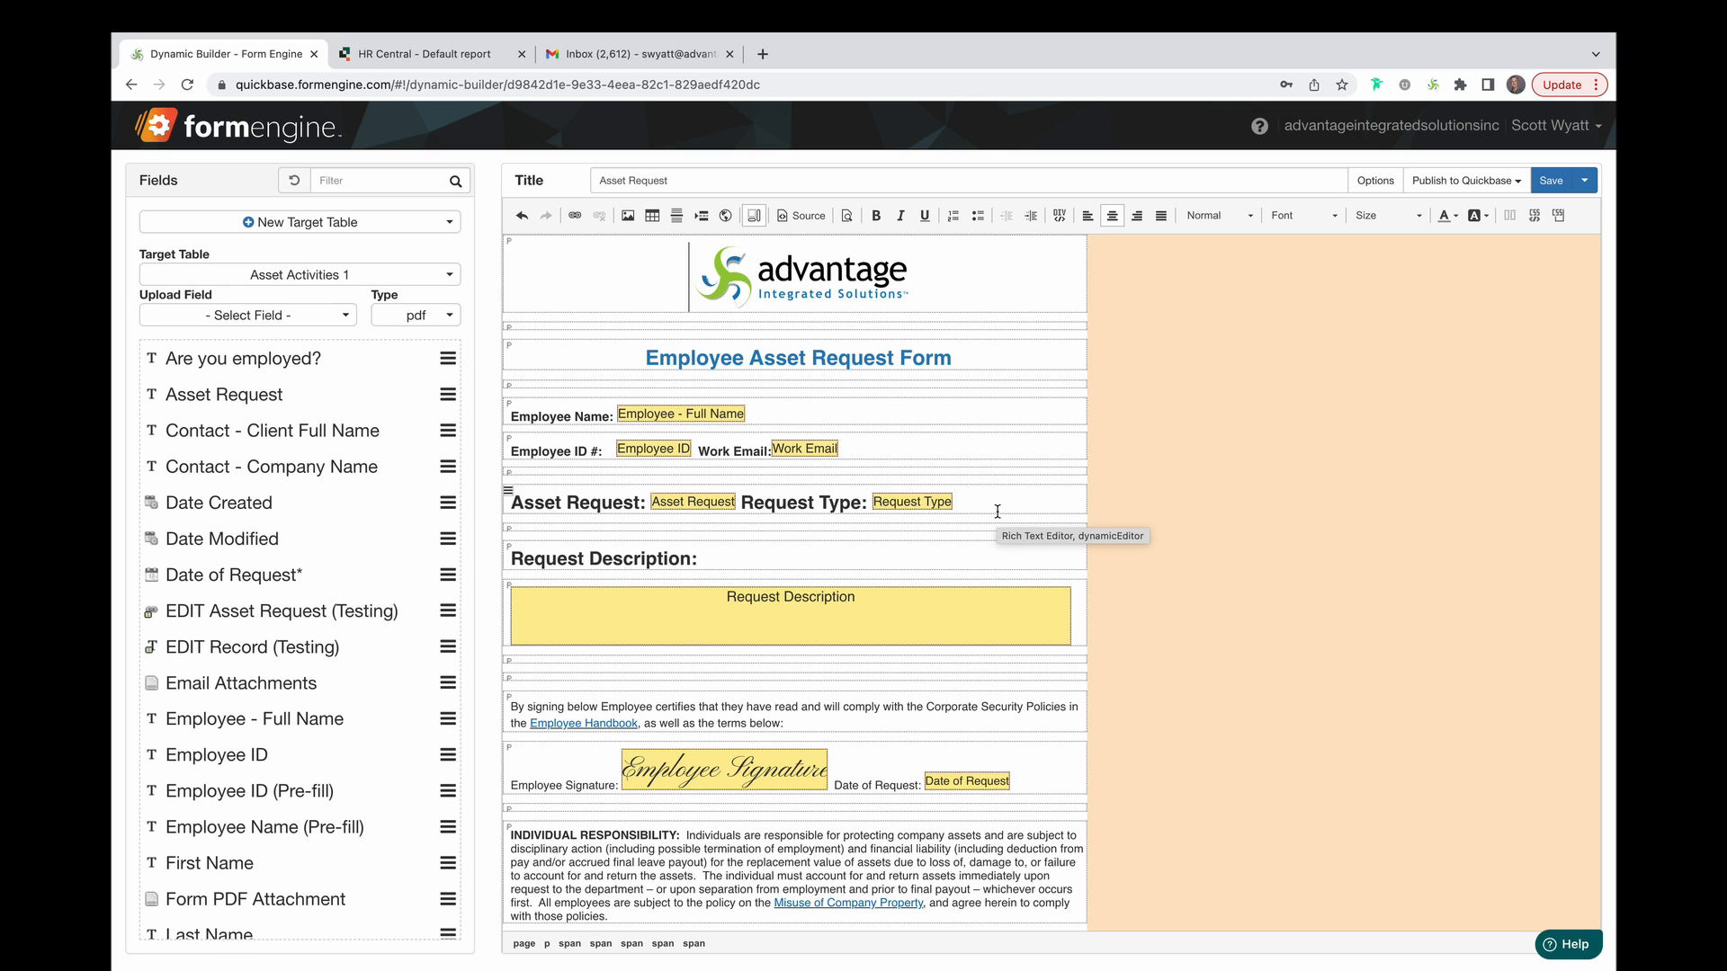
pyautogui.hotkey('ctrl', 's')
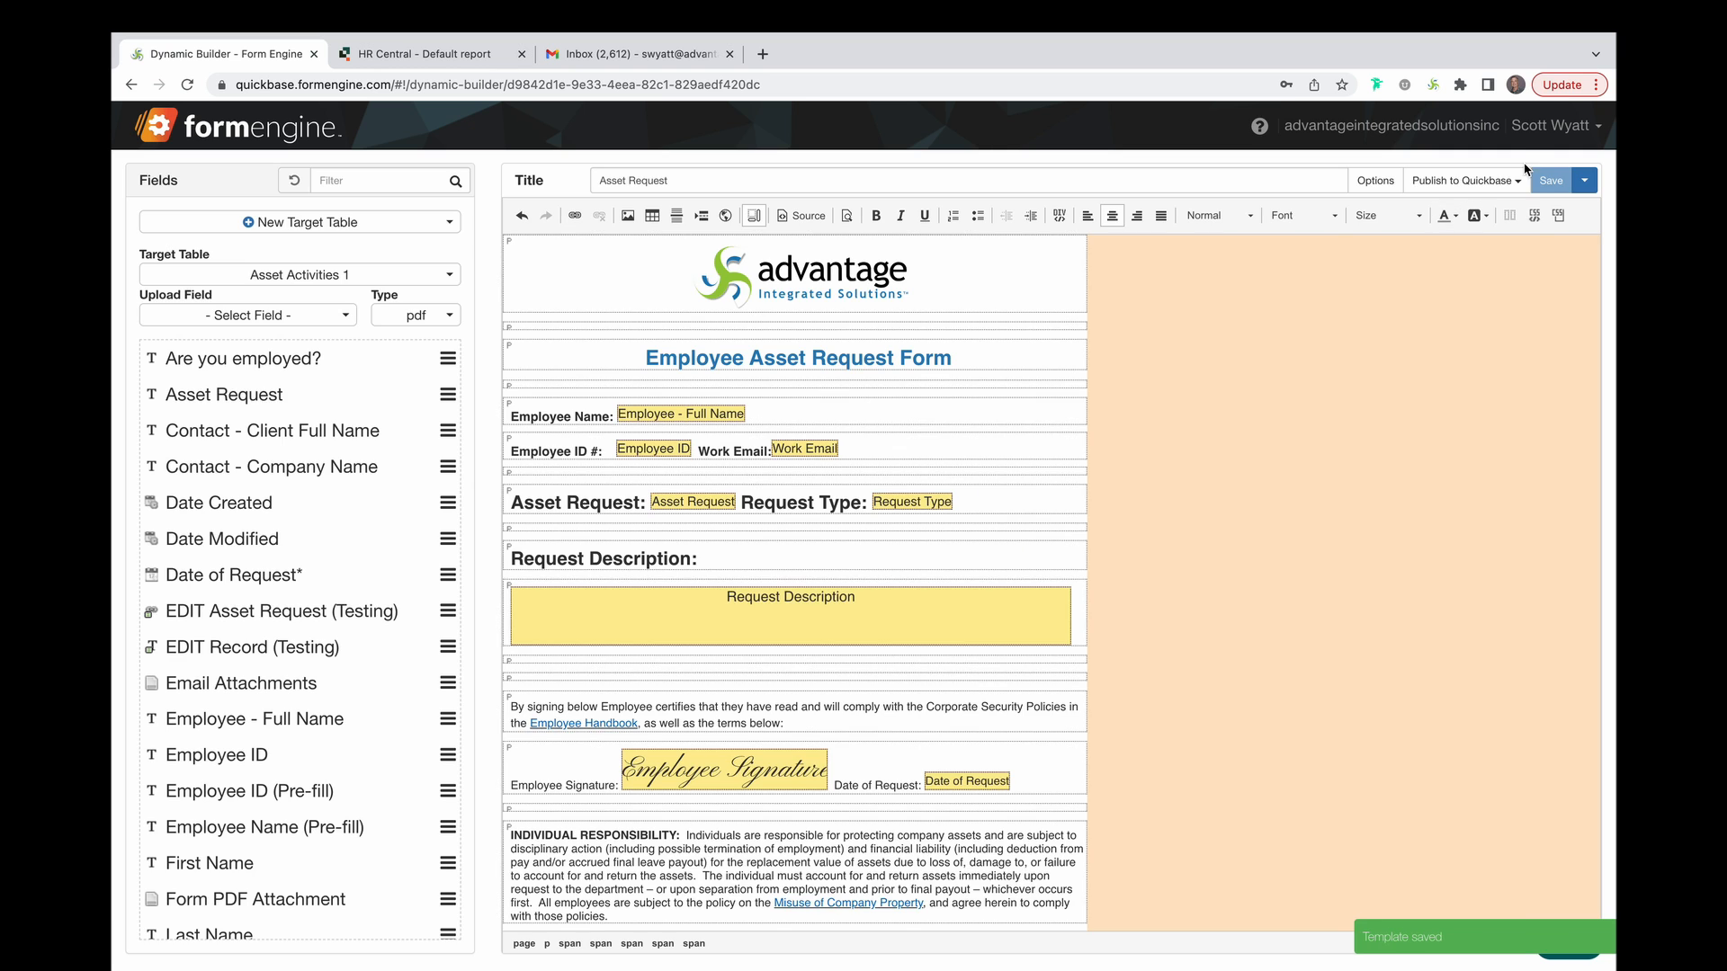
pyautogui.click(1514, 180)
pyautogui.click(1334, 243)
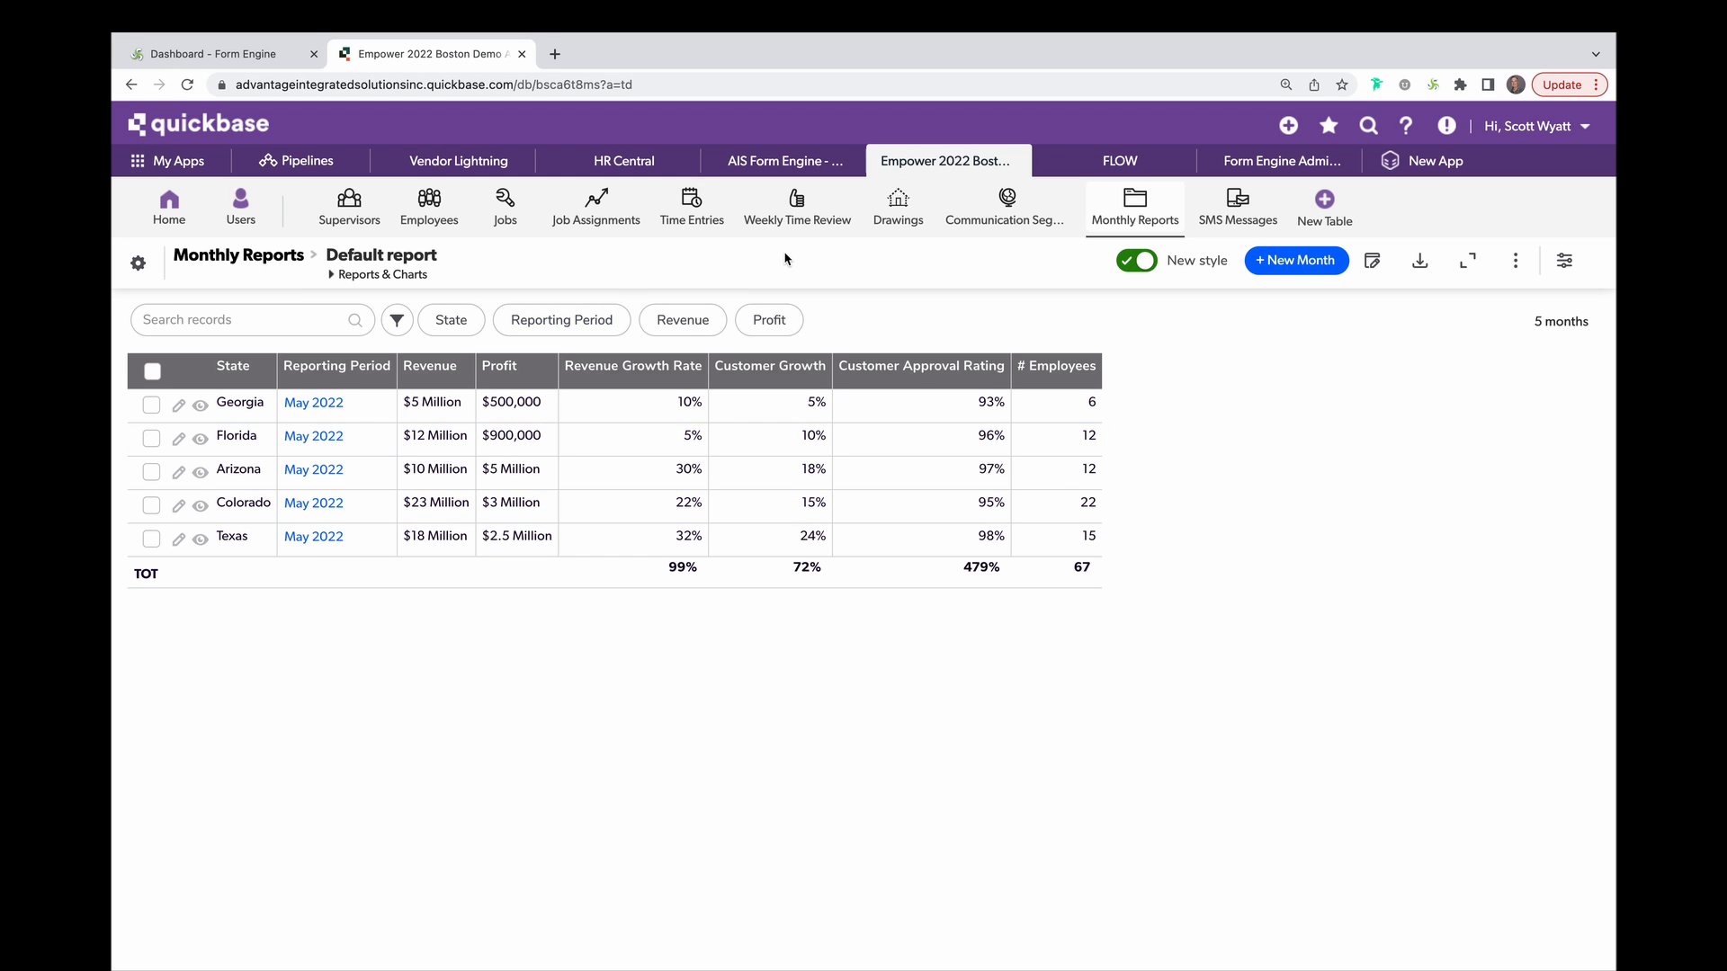
pyautogui.click(1040, 223)
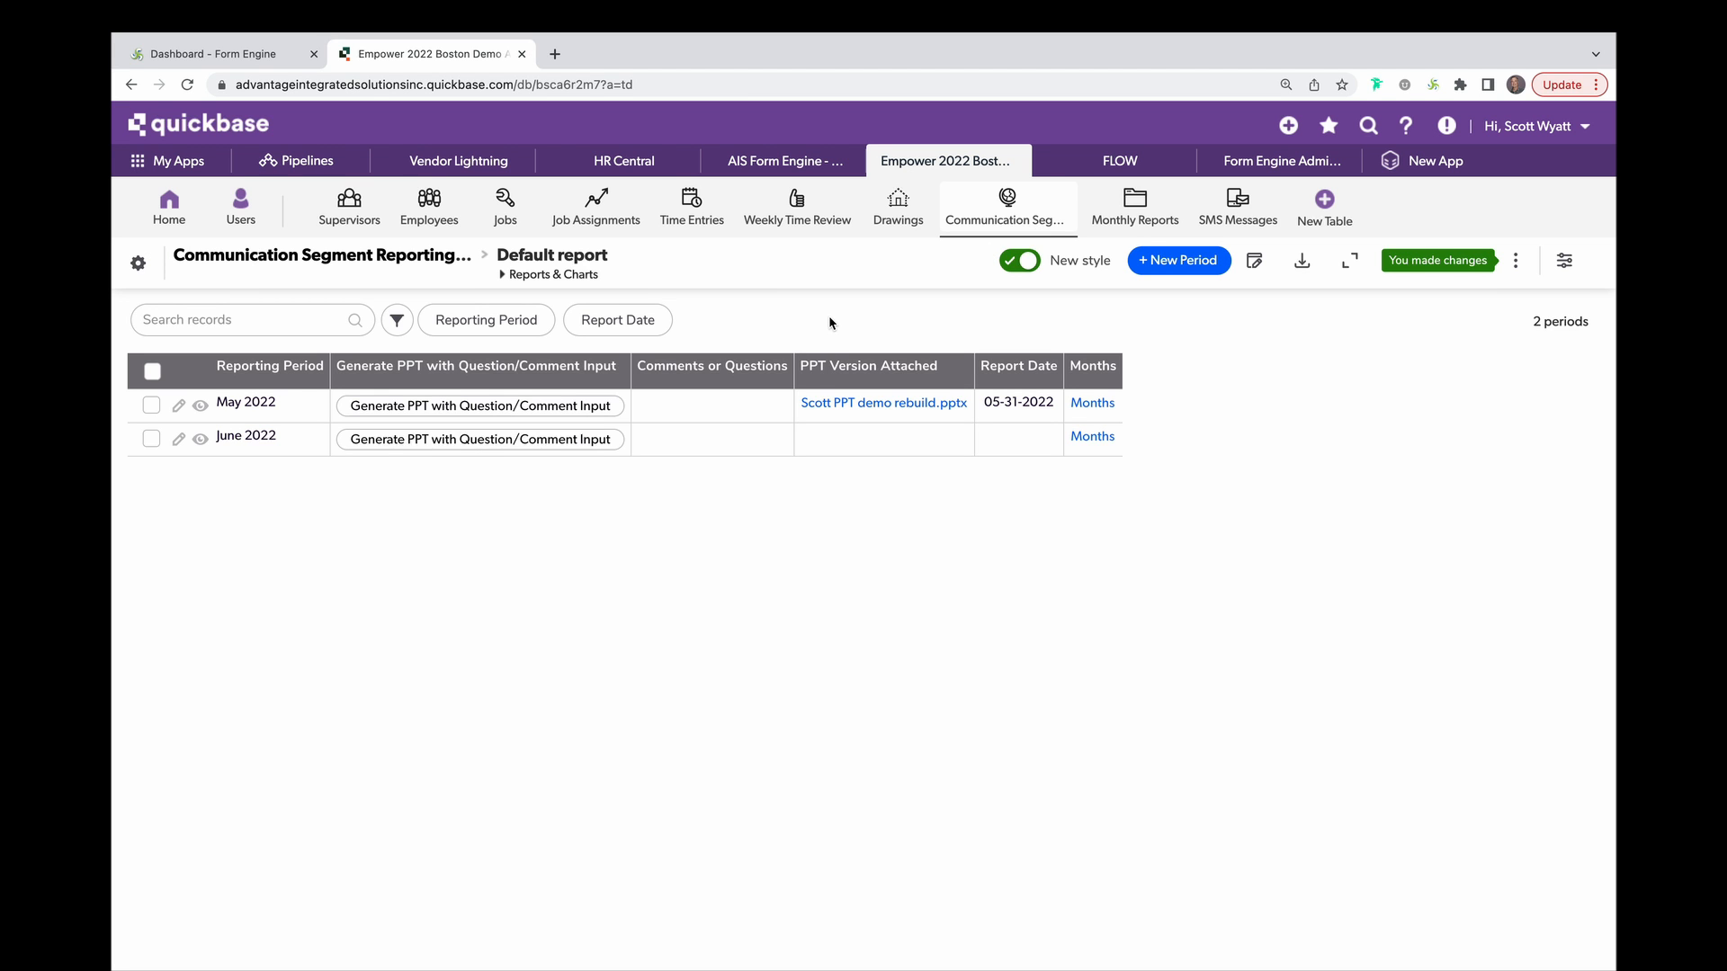
# Create a new 'Embedded Reports' template targeting the Communication Segment Reporting Periods table.
pyautogui.click(231, 58)
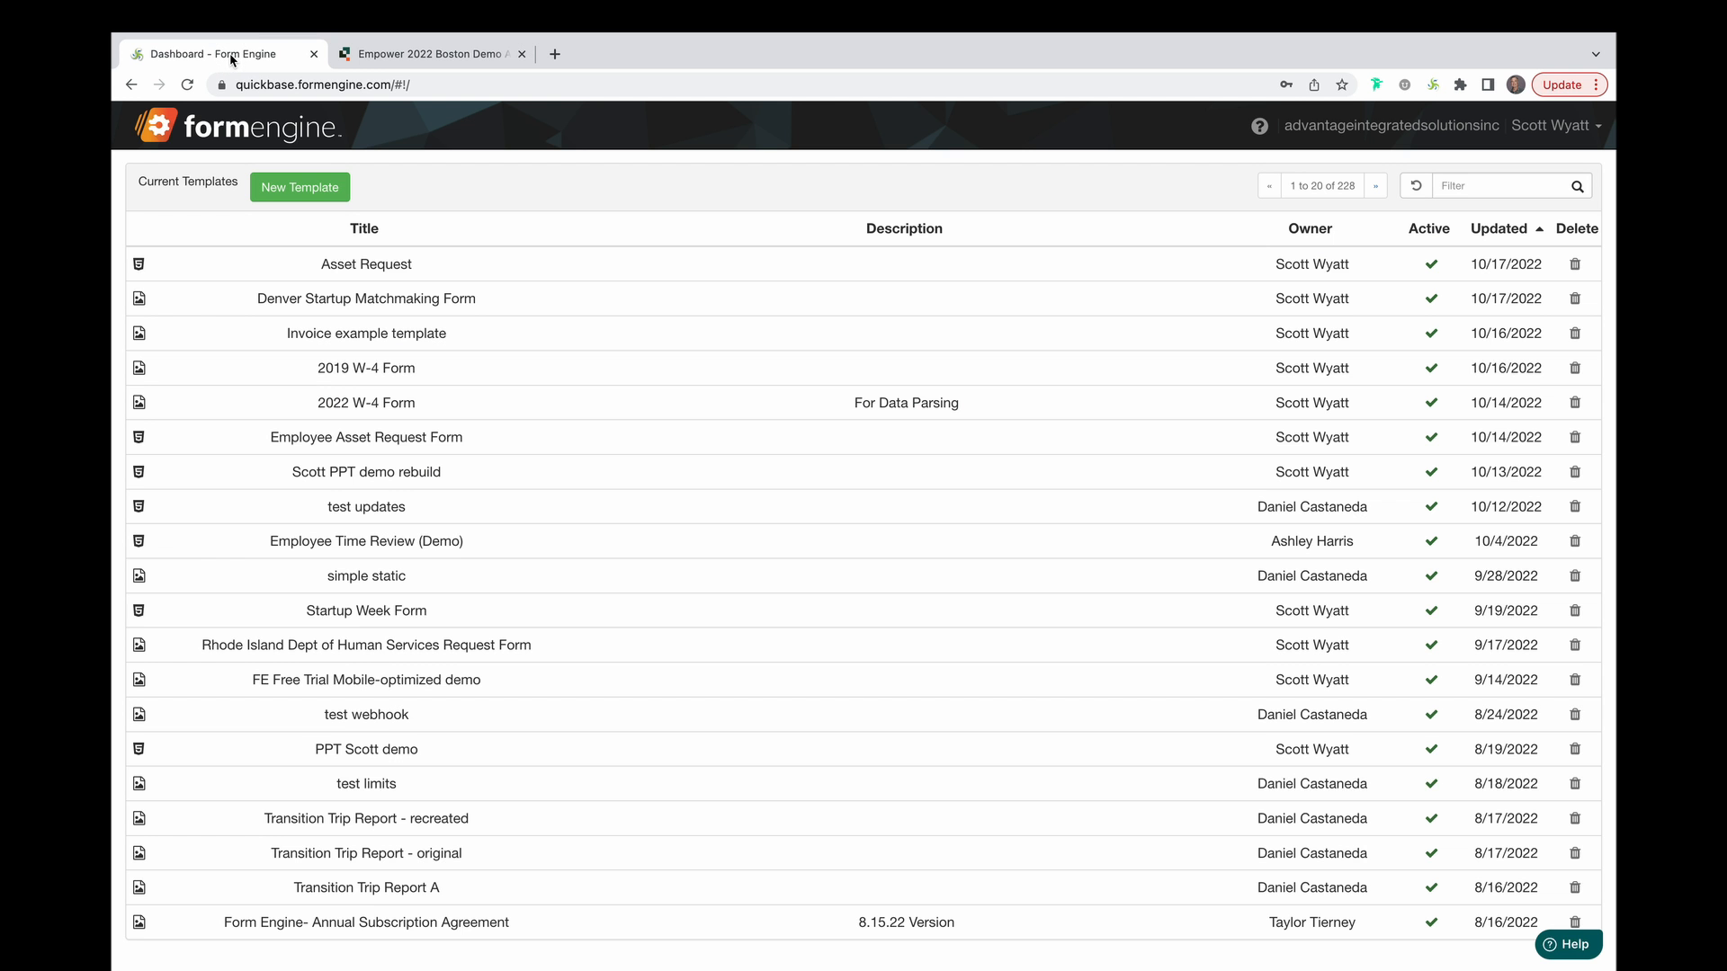
pyautogui.click(315, 187)
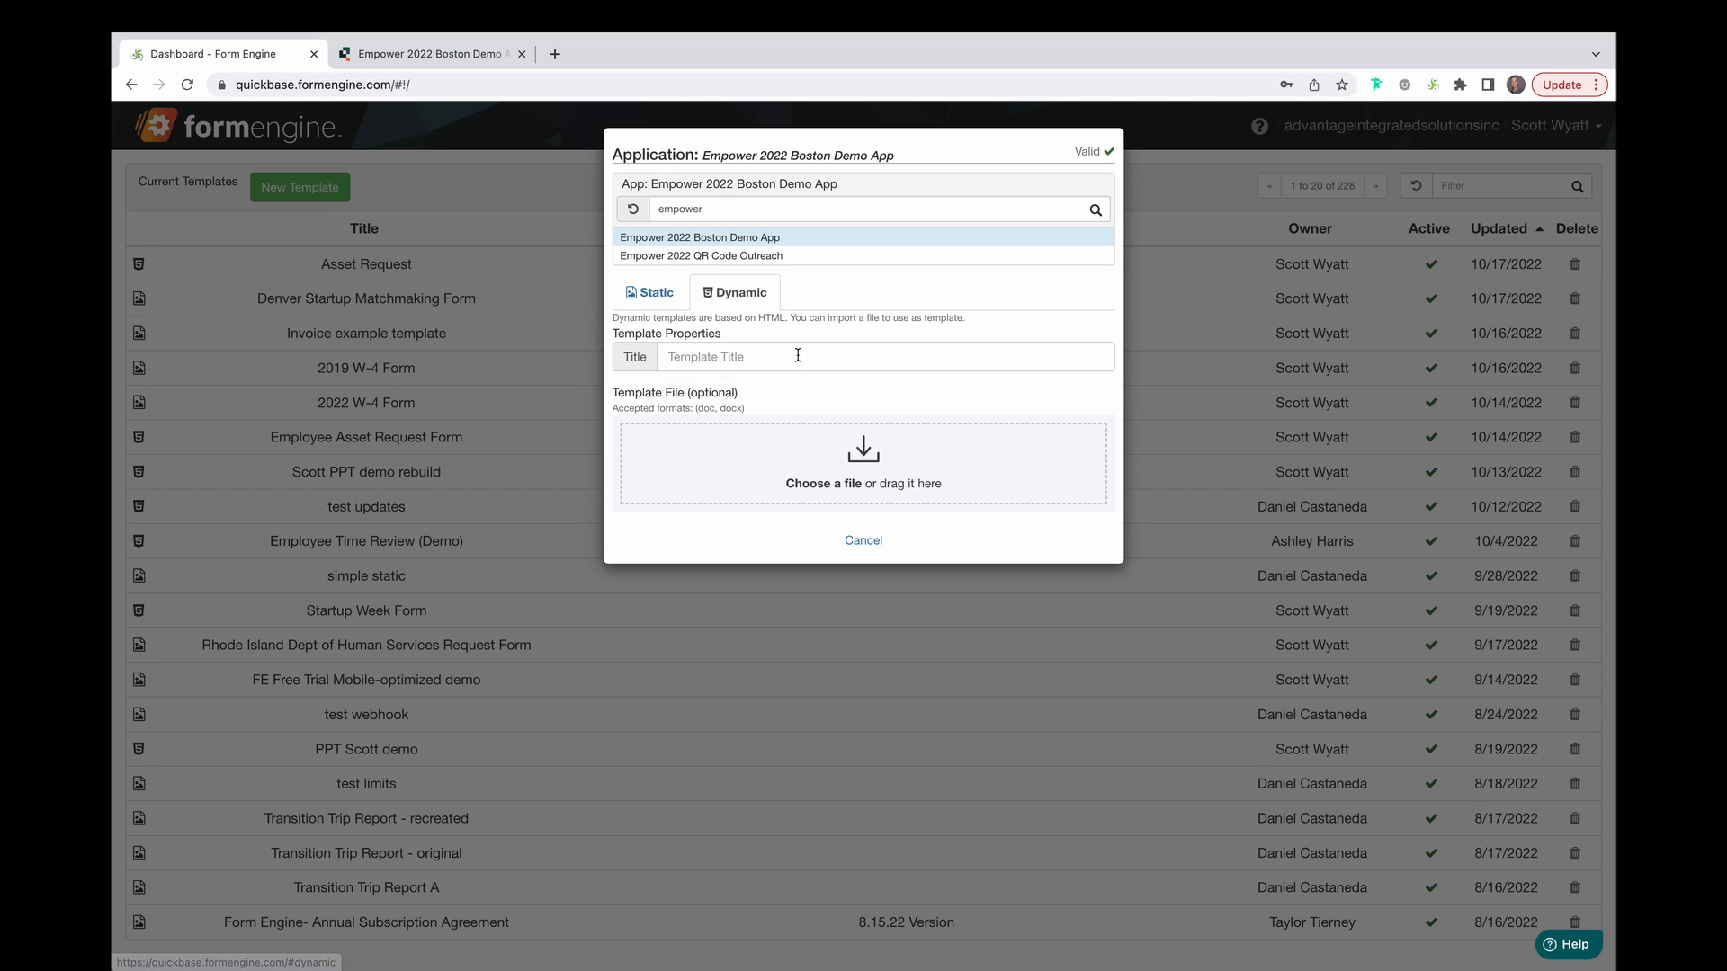
pyautogui.write('Emb')
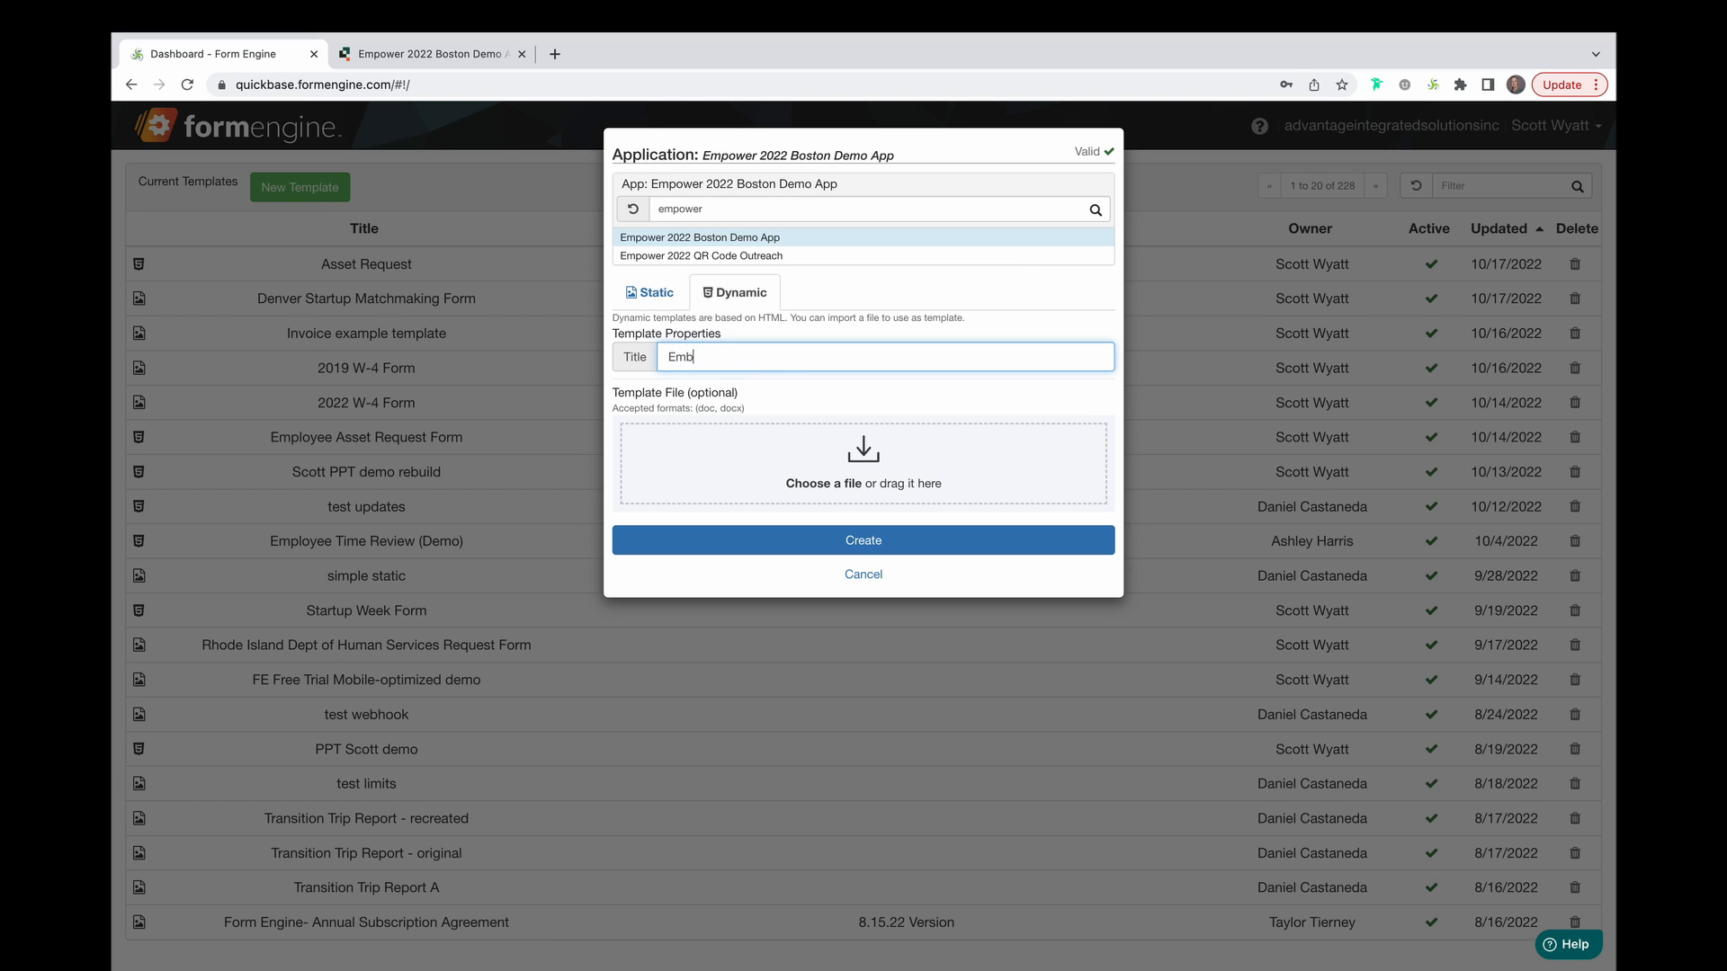
pyautogui.write('edded Reports')
pyautogui.click(879, 541)
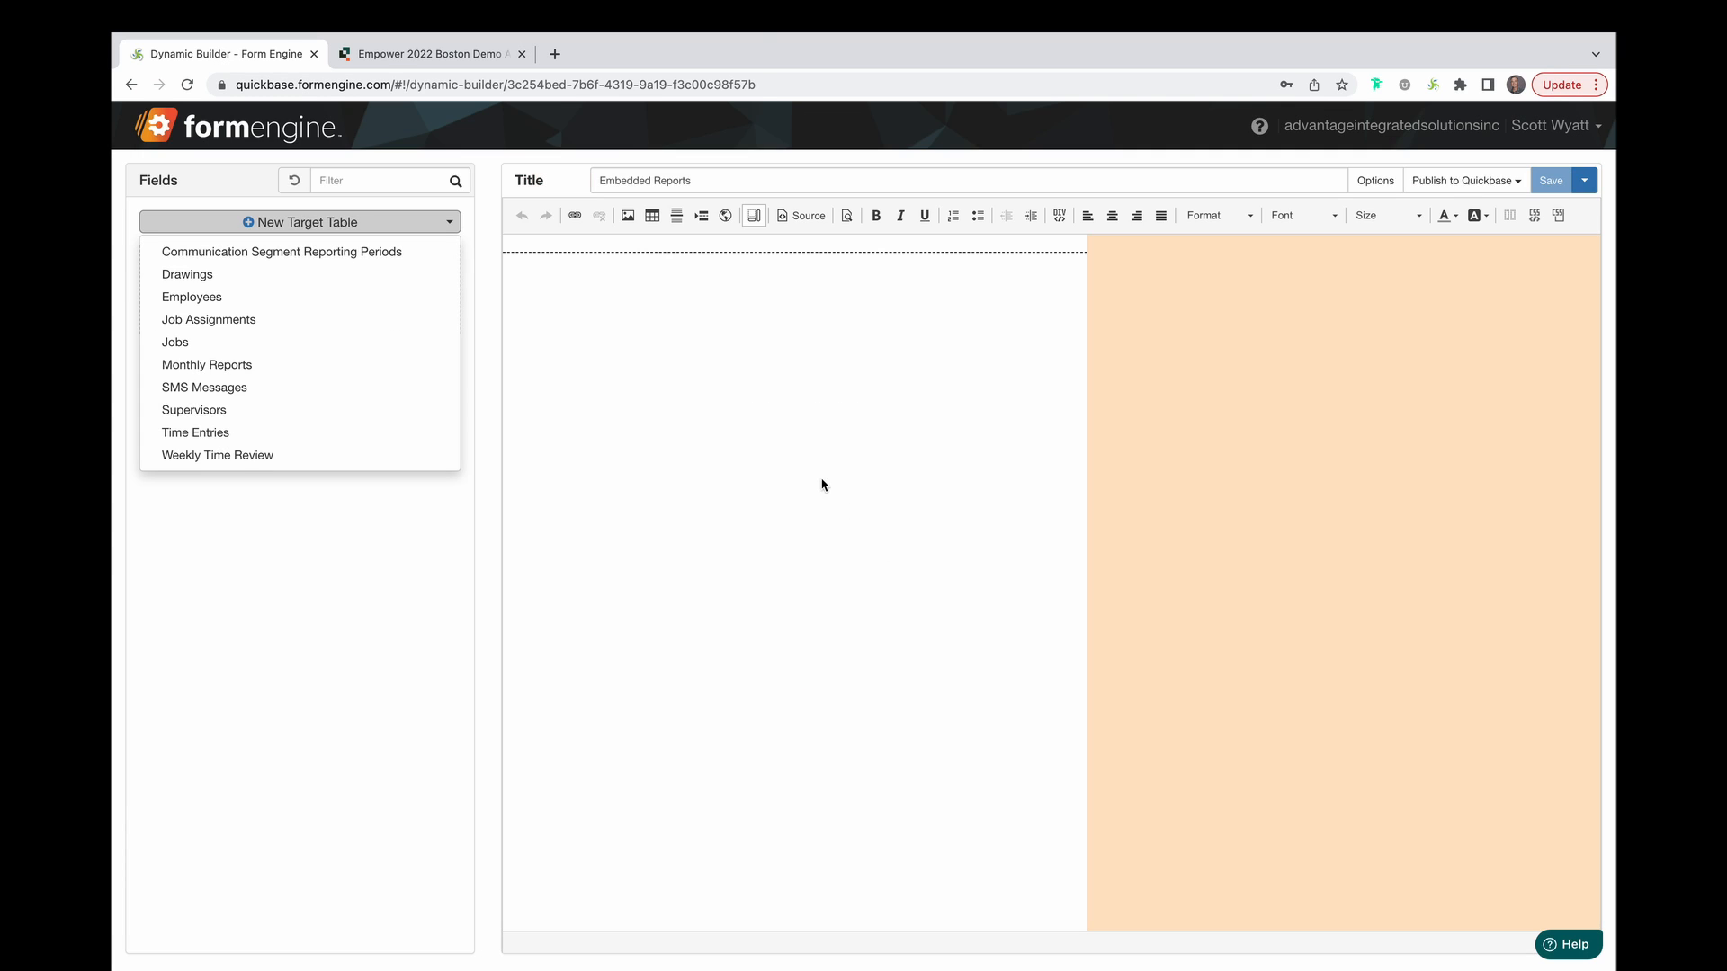
pyautogui.click(342, 253)
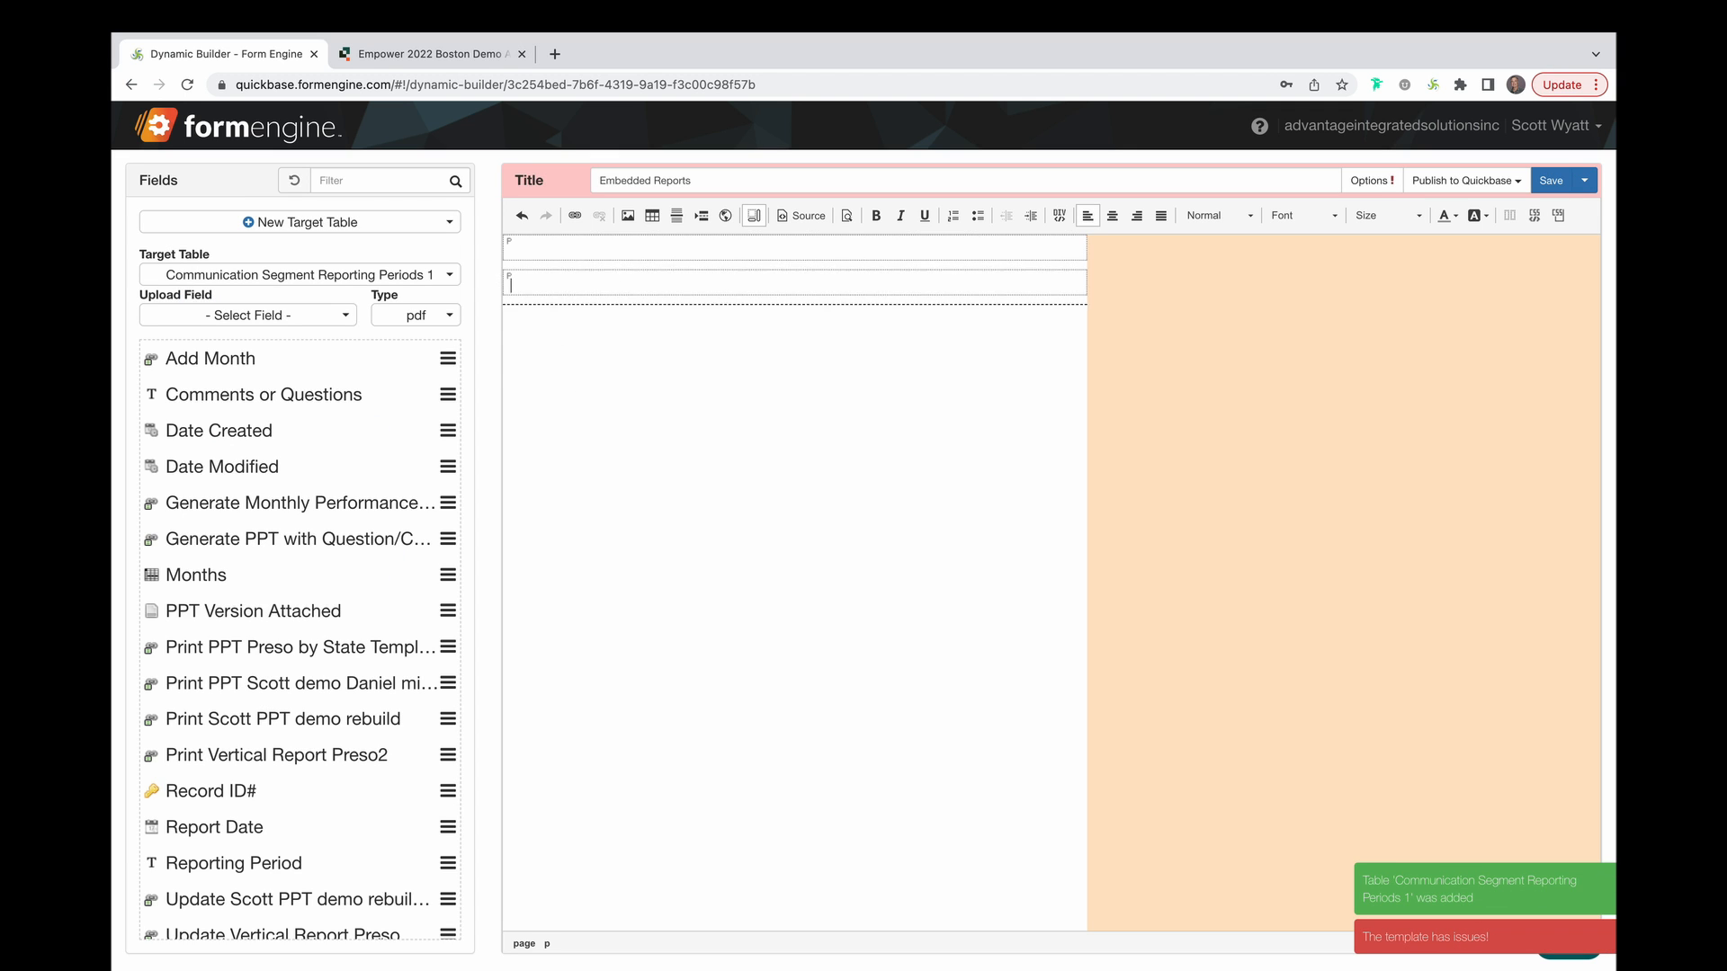
# Add a centred, larger 'Embedded Report' heading and insert the Months field below it.
pyautogui.click(770, 249)
pyautogui.write('Embedded Report')
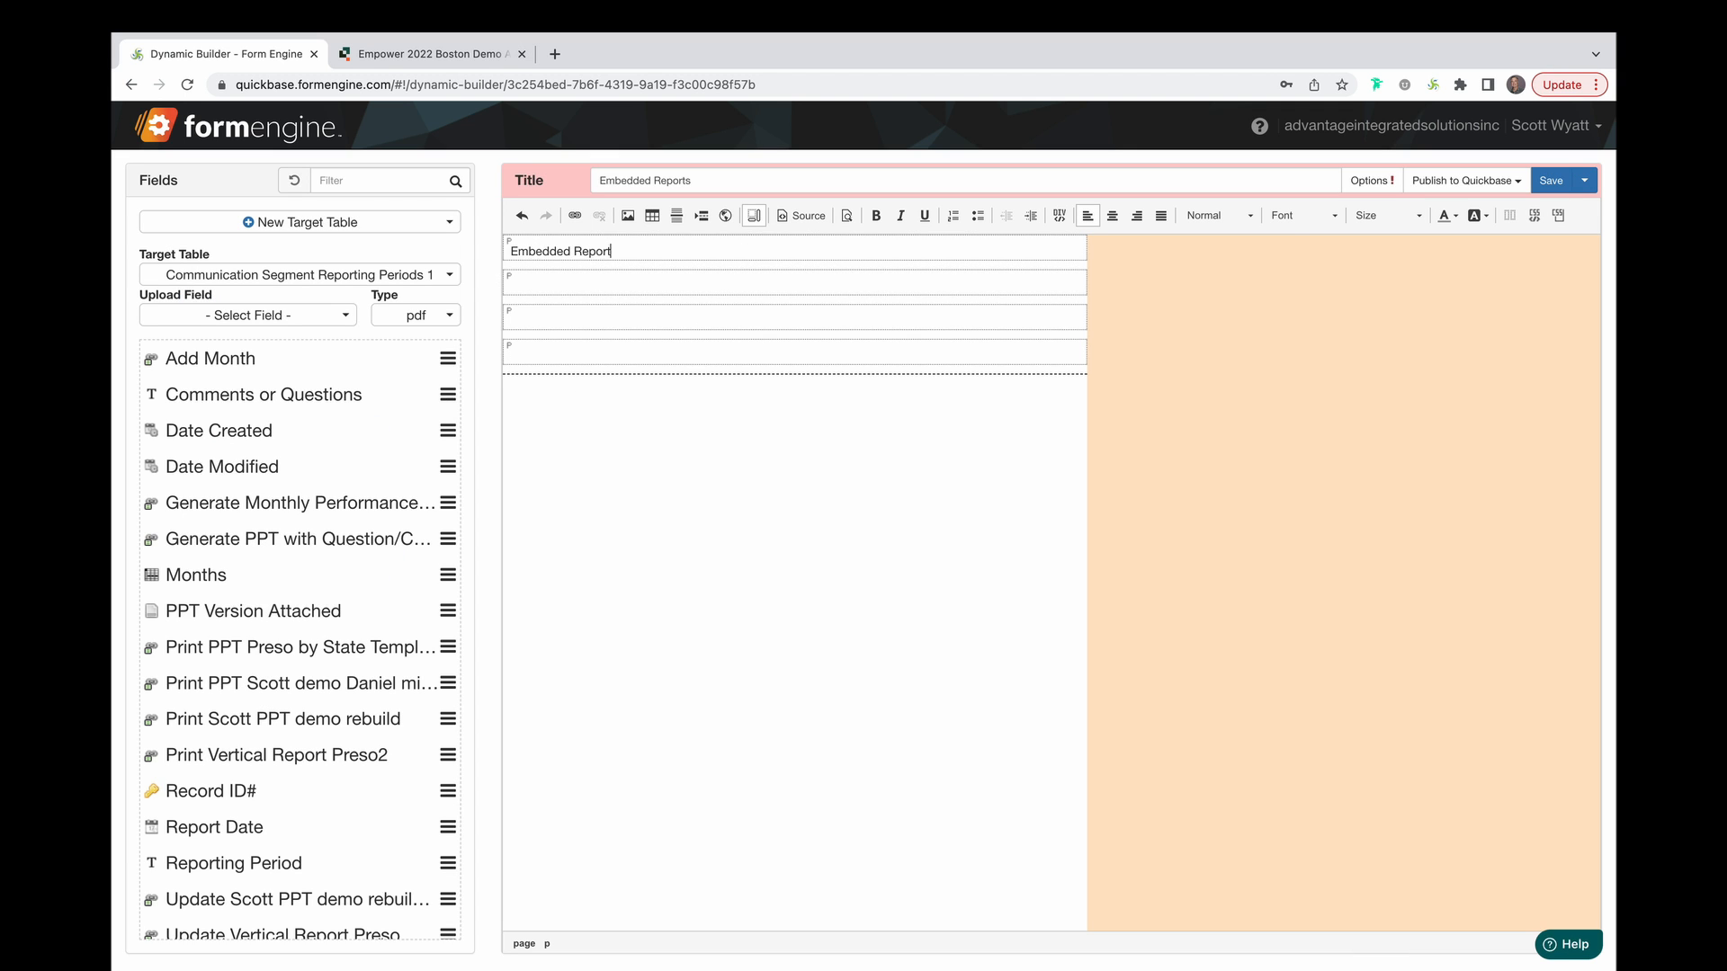
pyautogui.moveTo(622, 259); pyautogui.dragTo(494, 258)
pyautogui.click(1112, 215)
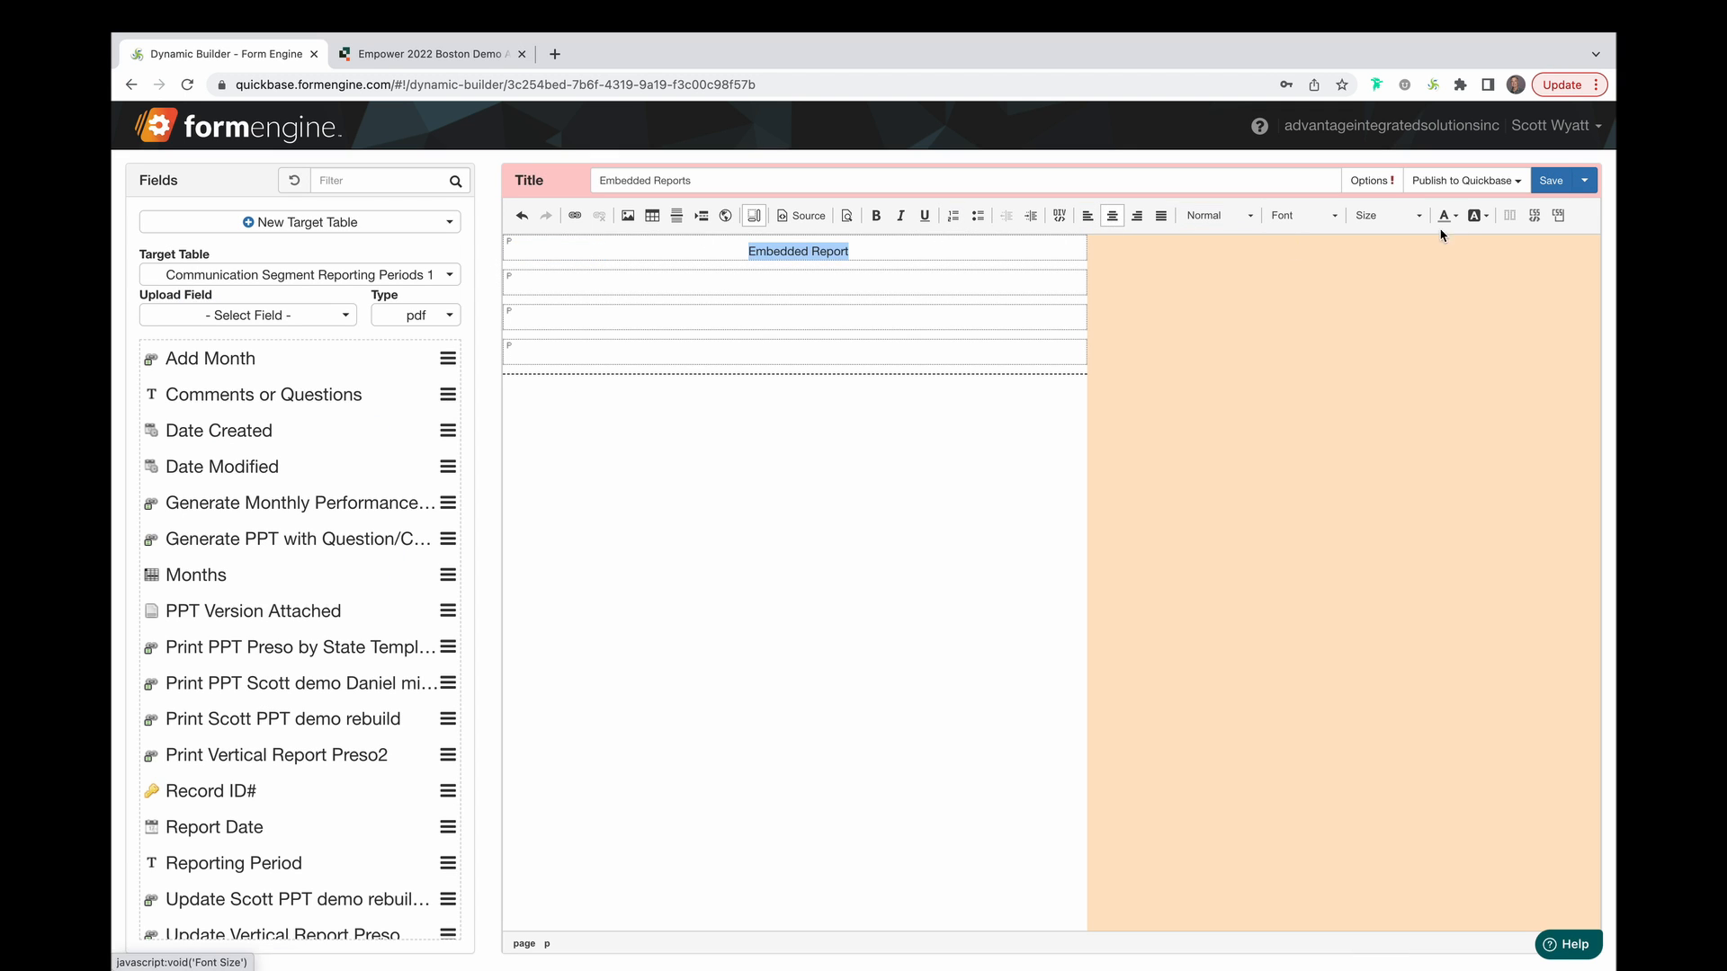
pyautogui.click(1417, 219)
pyautogui.scroll(-2, 1413, 321)
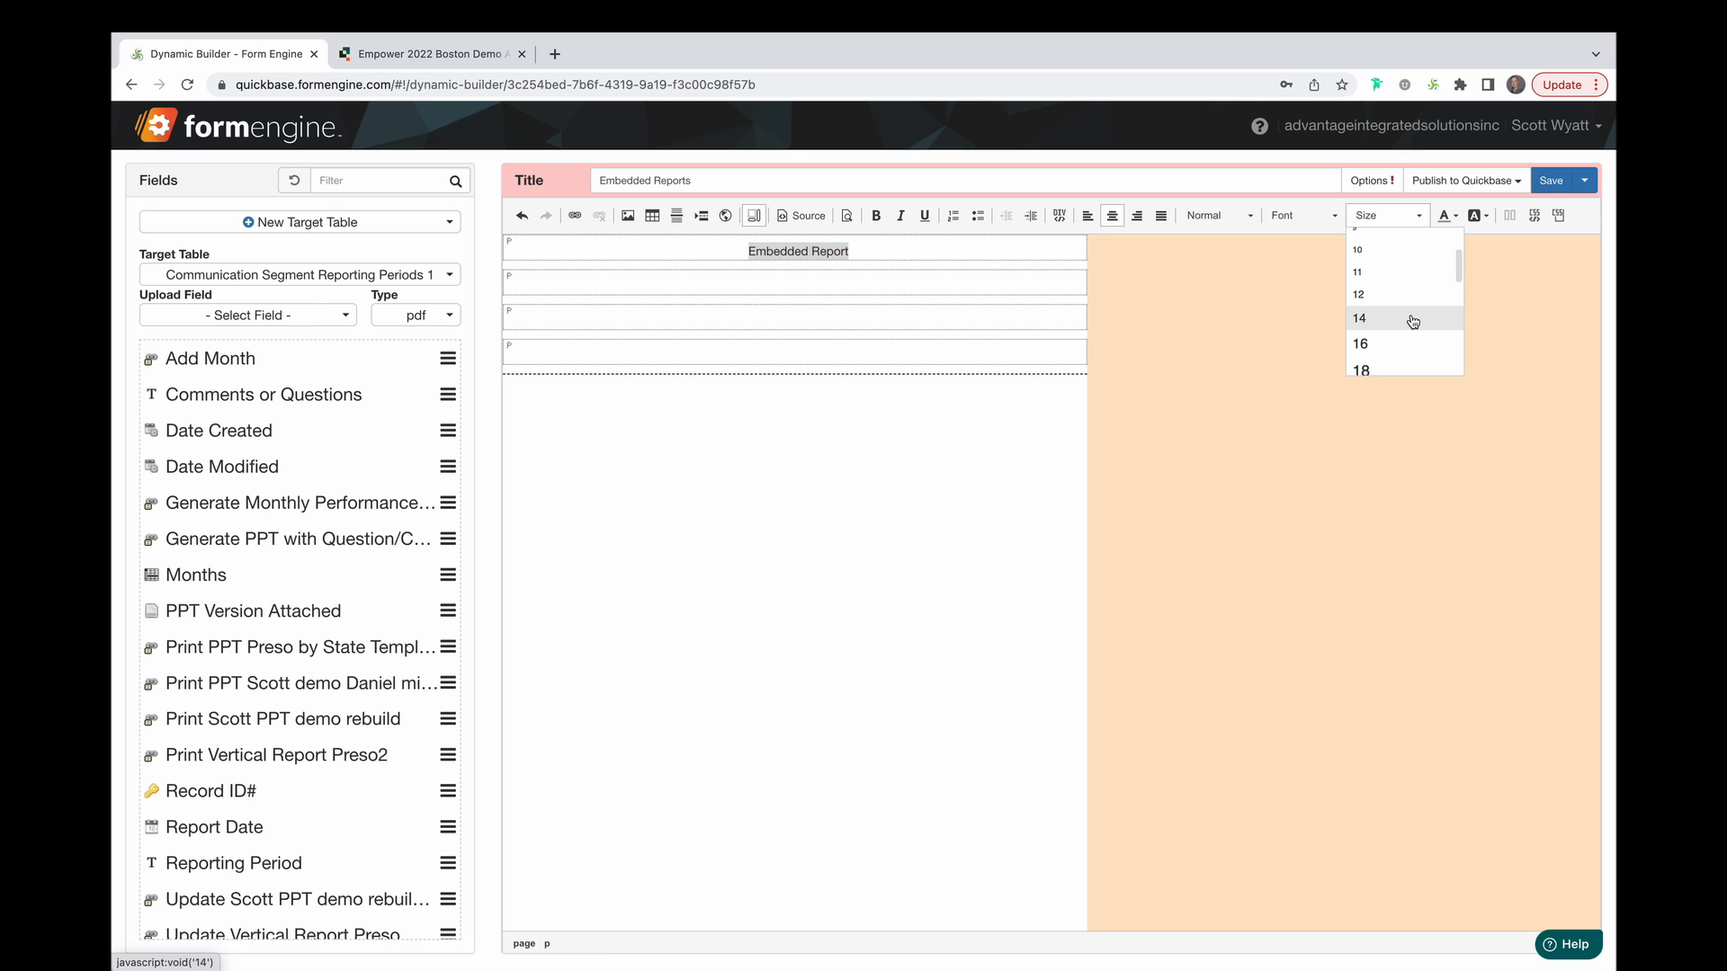
pyautogui.click(1412, 344)
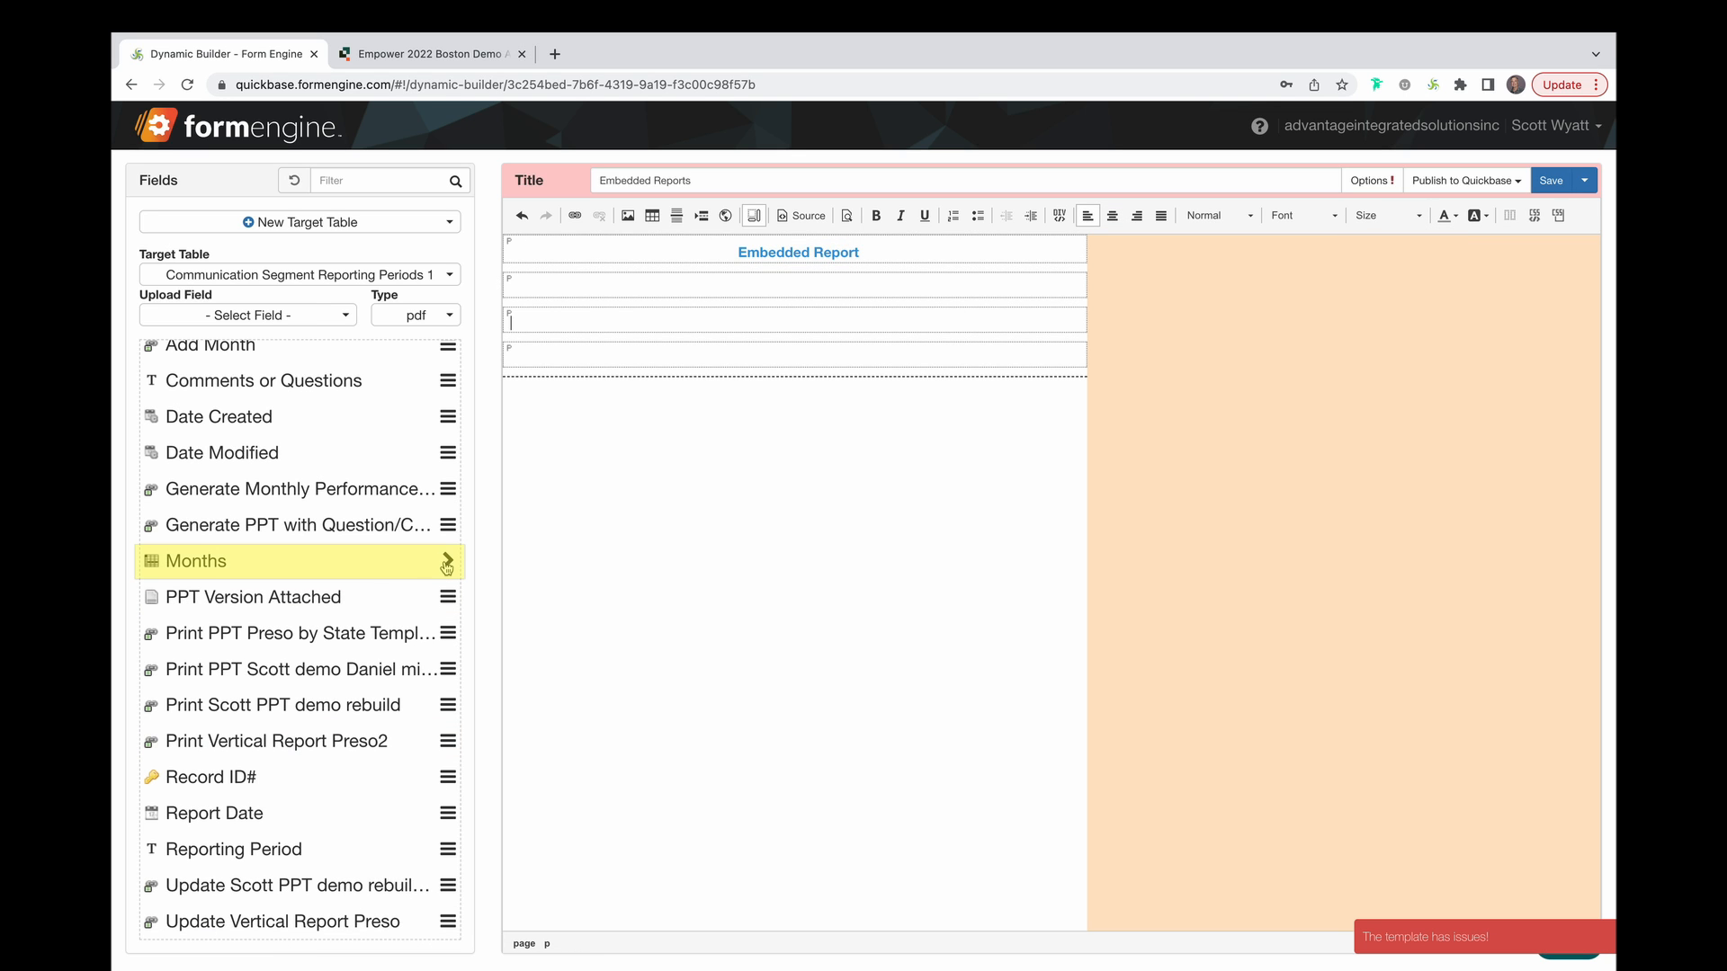
pyautogui.click(443, 560)
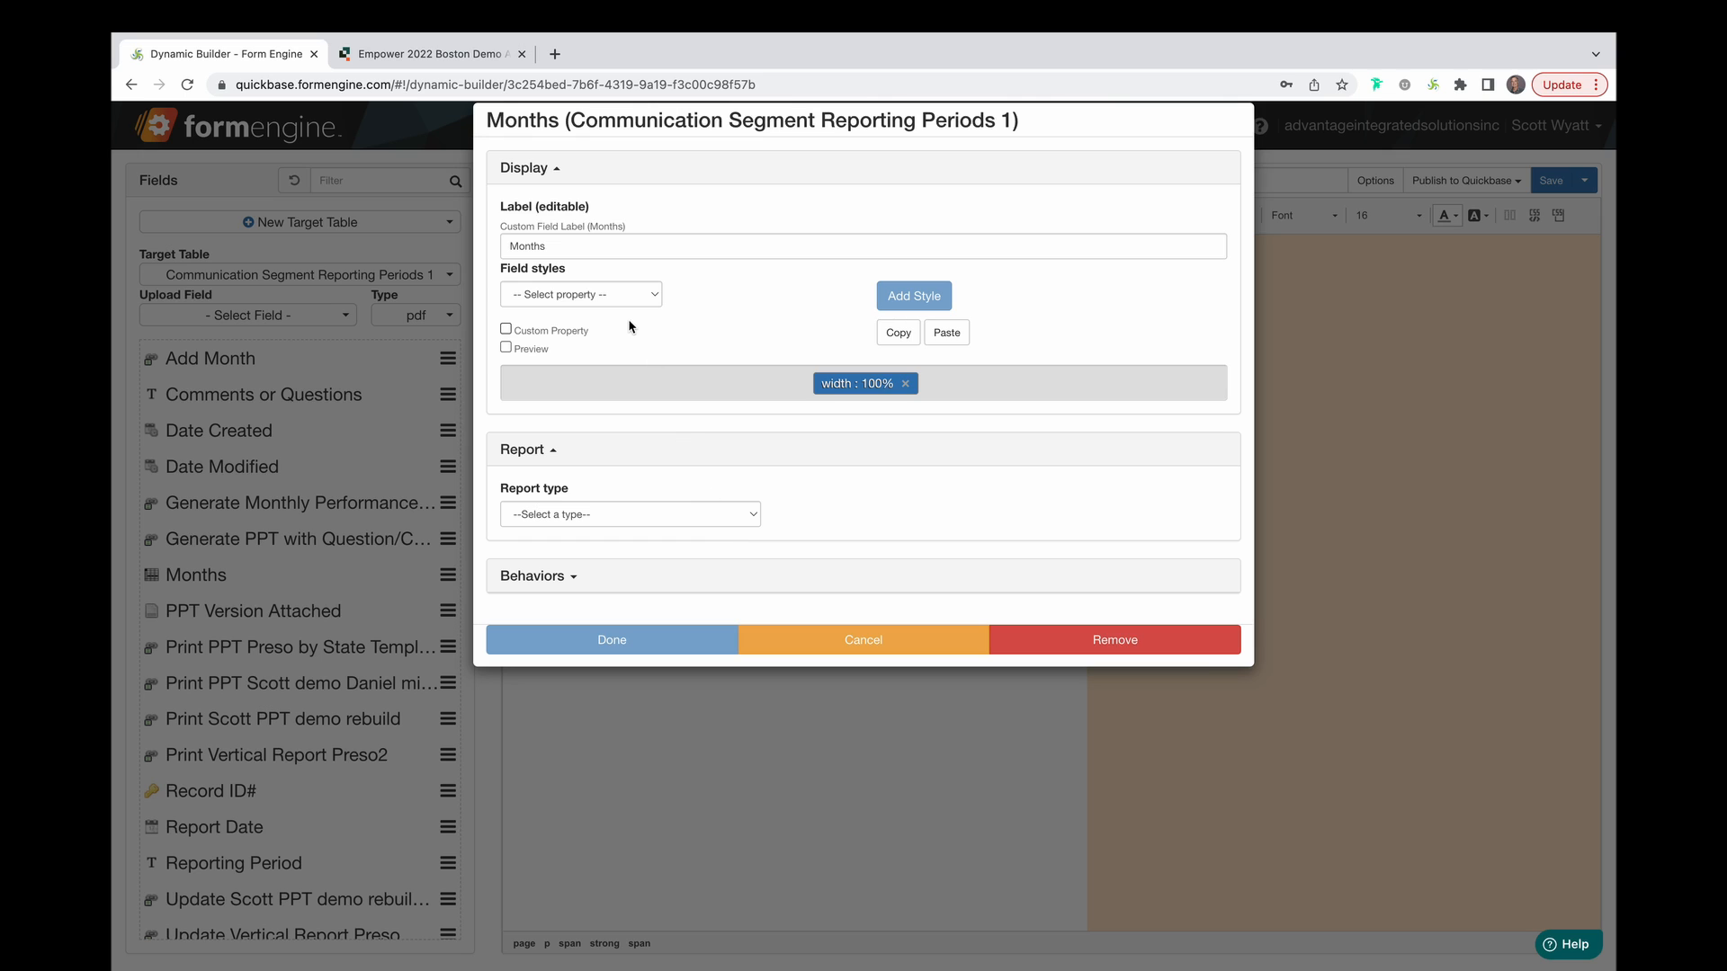
# Make the Months report tabular with State, Reporting Period, Revenue and Revenue Growth Rate columns.
pyautogui.click(750, 520)
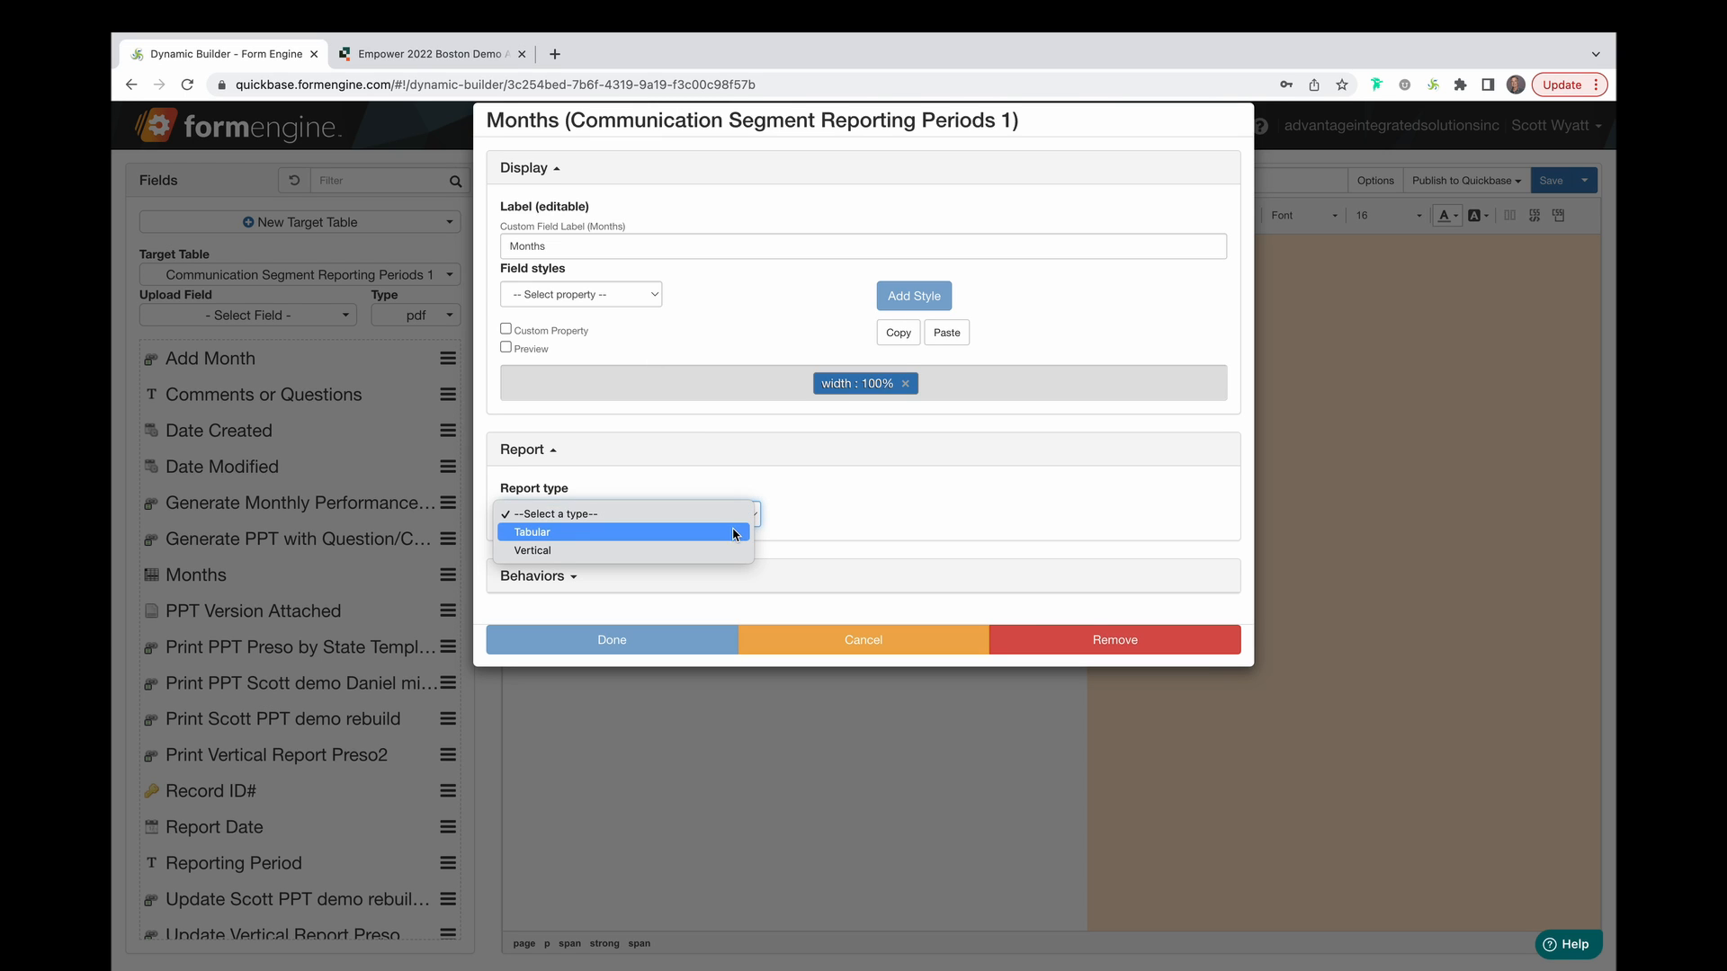
pyautogui.click(733, 532)
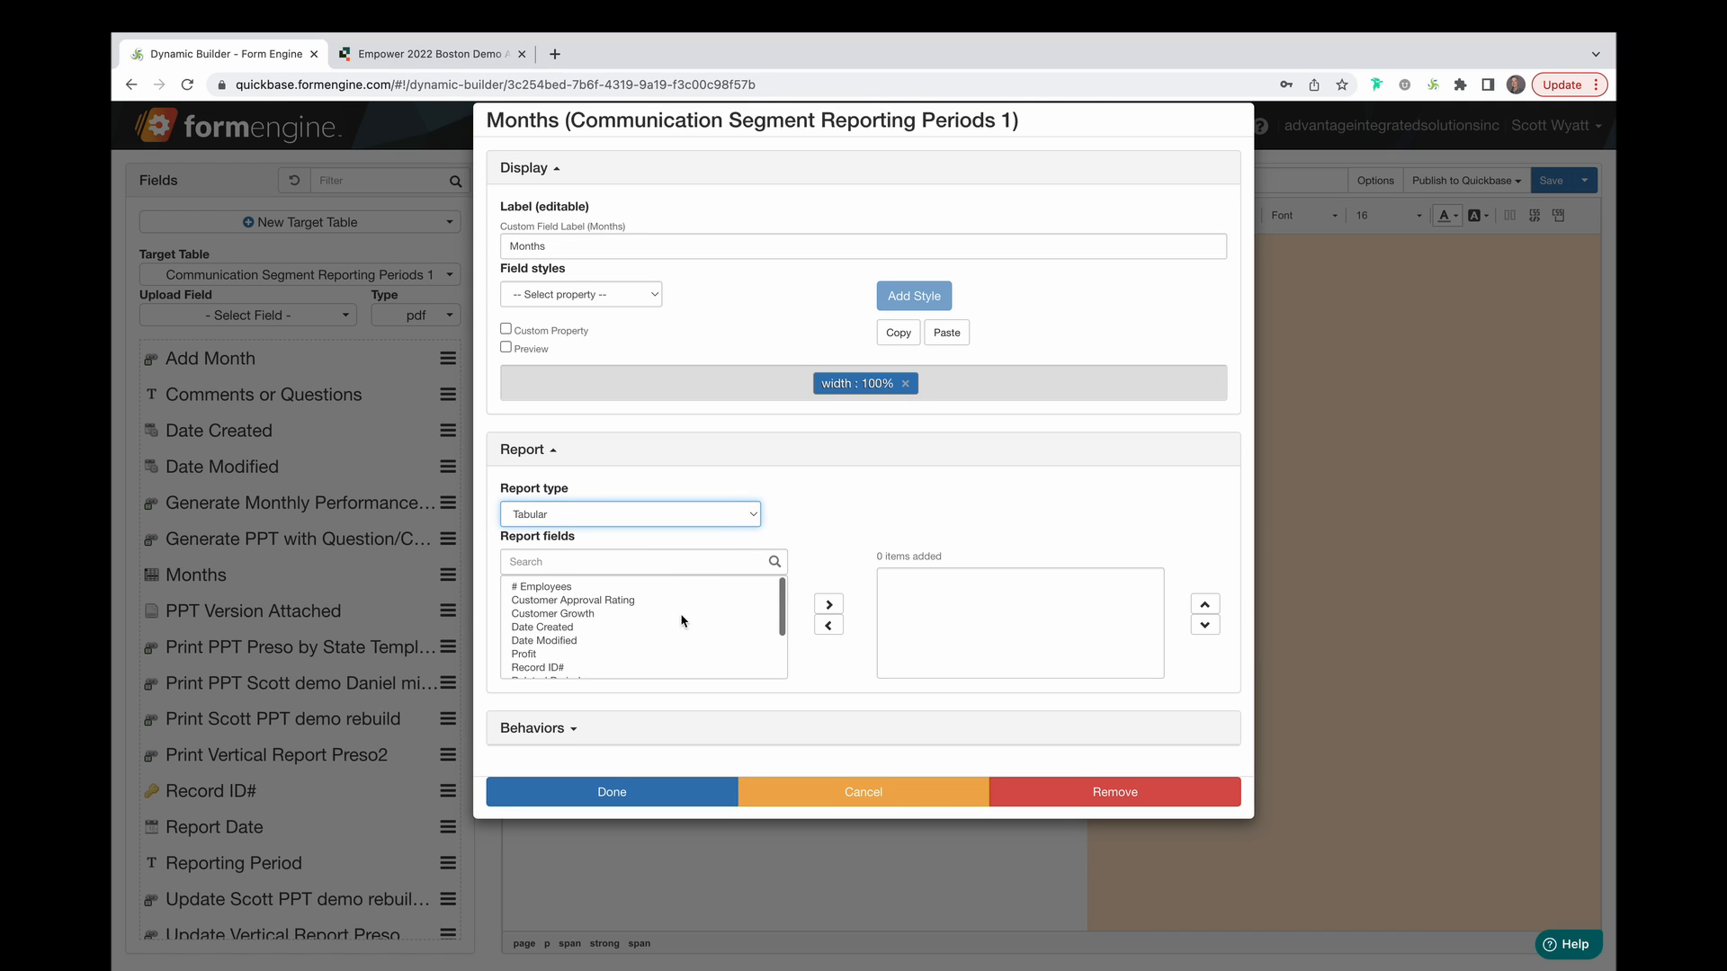
pyautogui.scroll(-3, 677, 644)
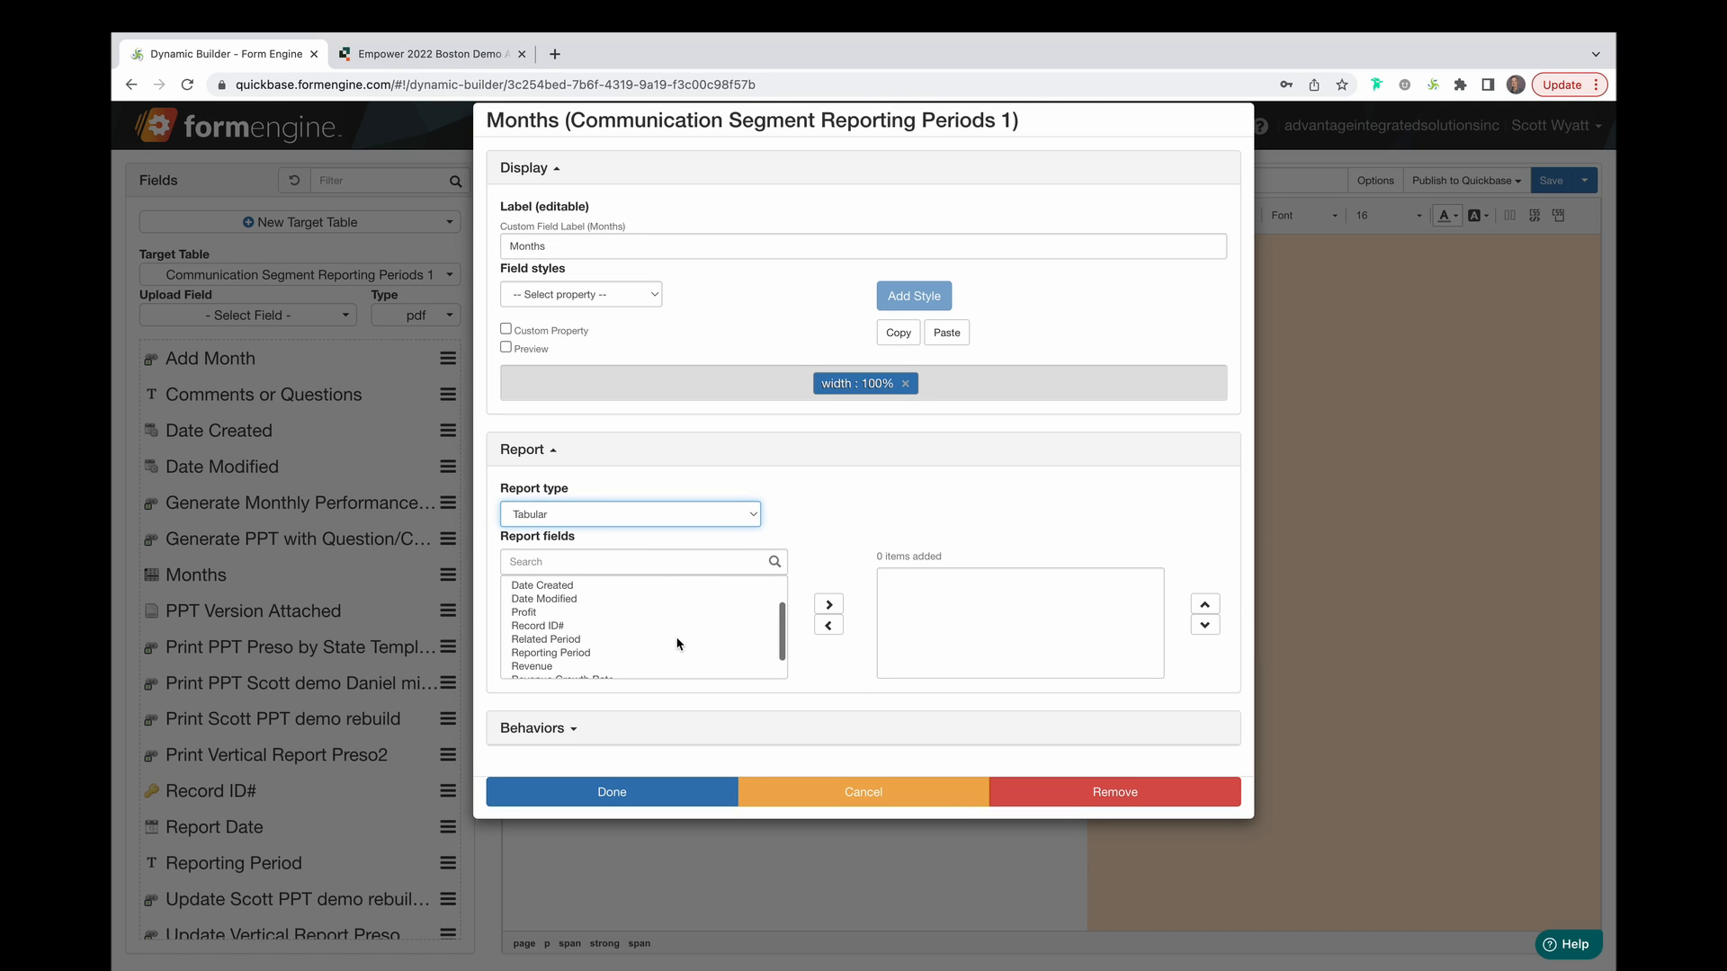
pyautogui.scroll(-2, 677, 644)
pyautogui.click(646, 666)
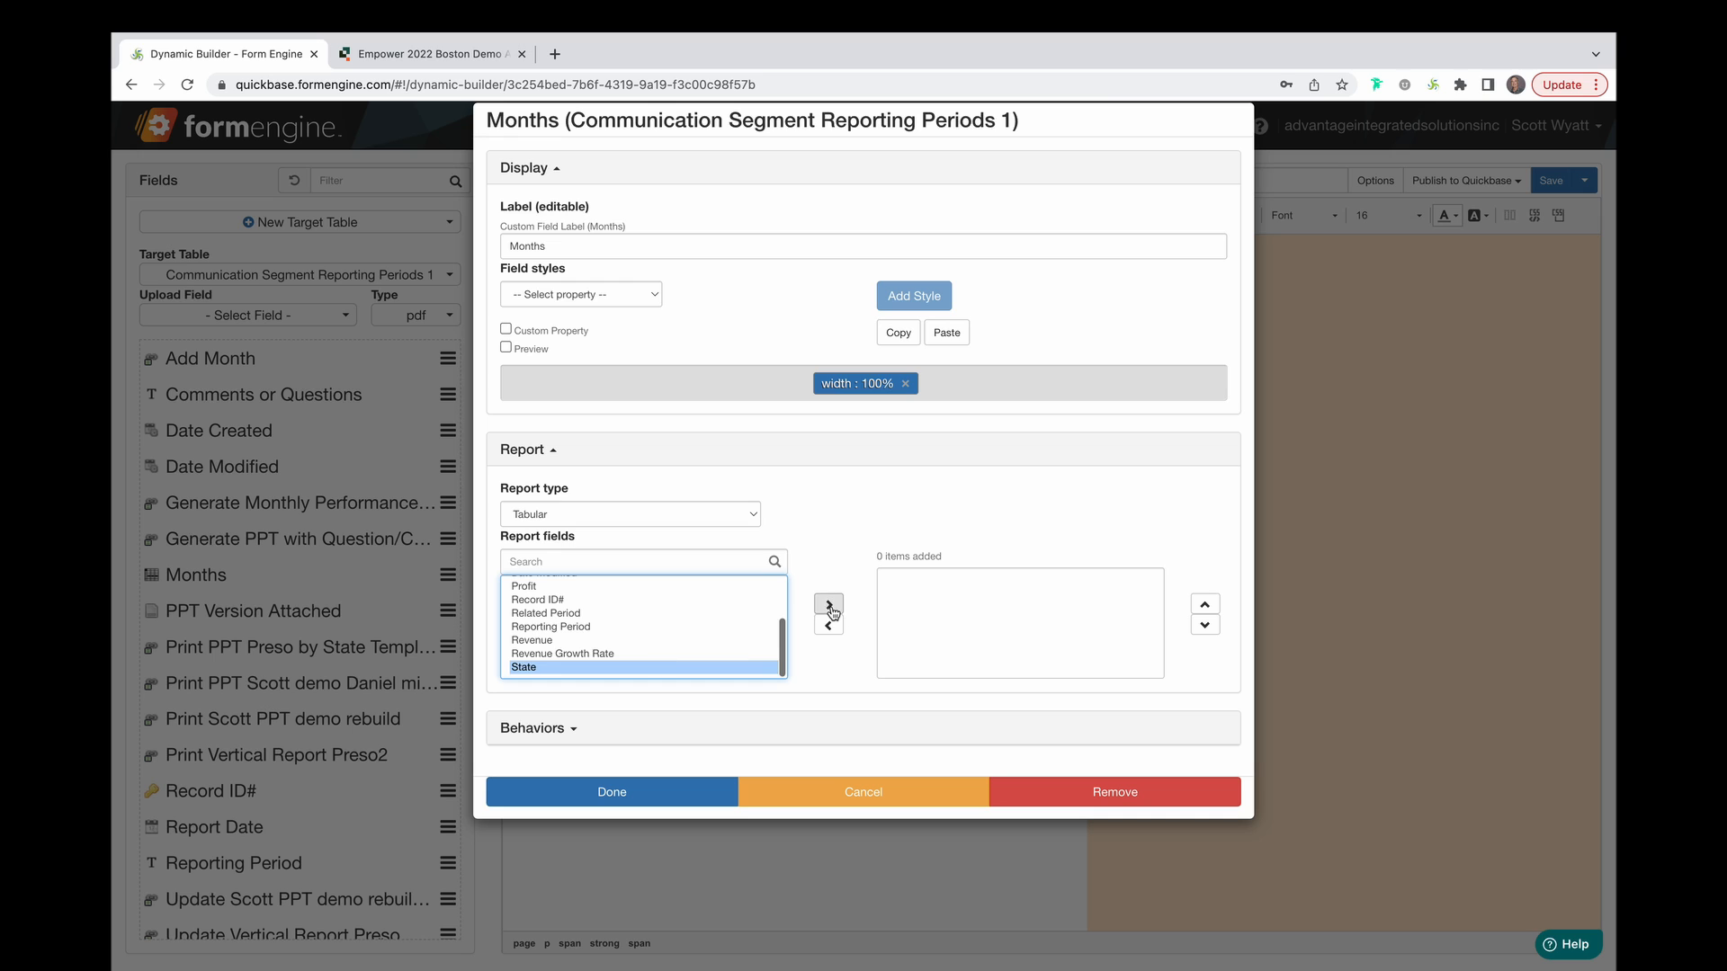
pyautogui.click(829, 608)
pyautogui.click(629, 640)
pyautogui.click(828, 606)
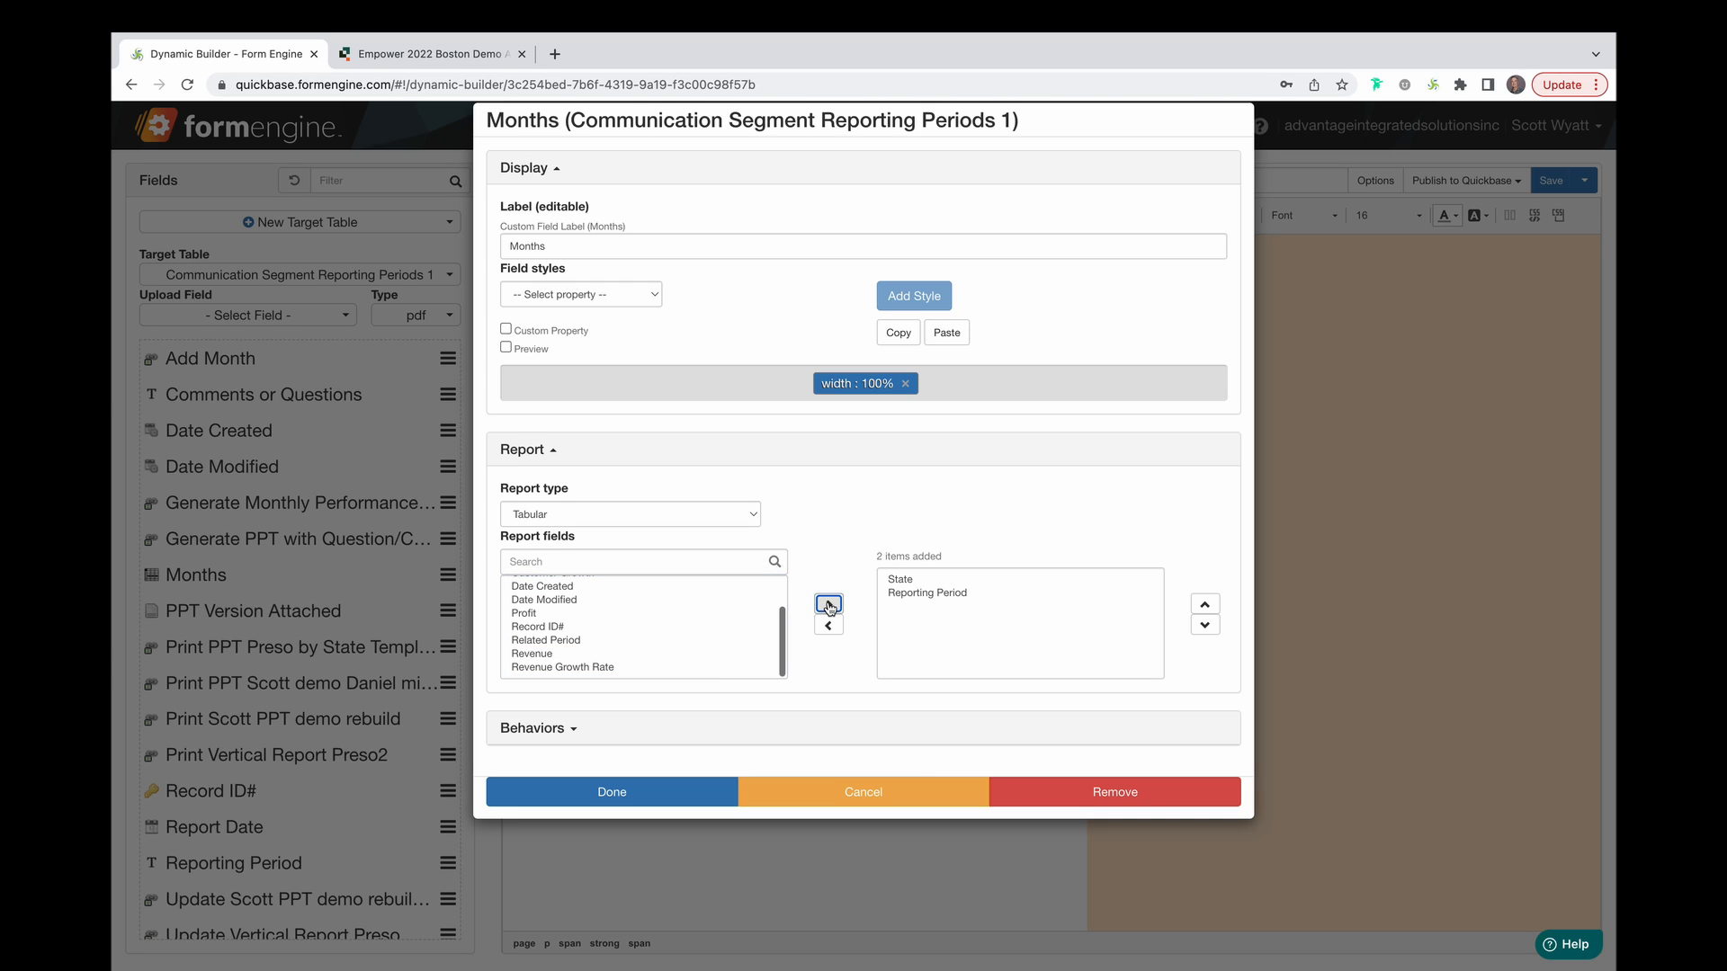
pyautogui.click(621, 655)
pyautogui.click(828, 605)
pyautogui.click(716, 673)
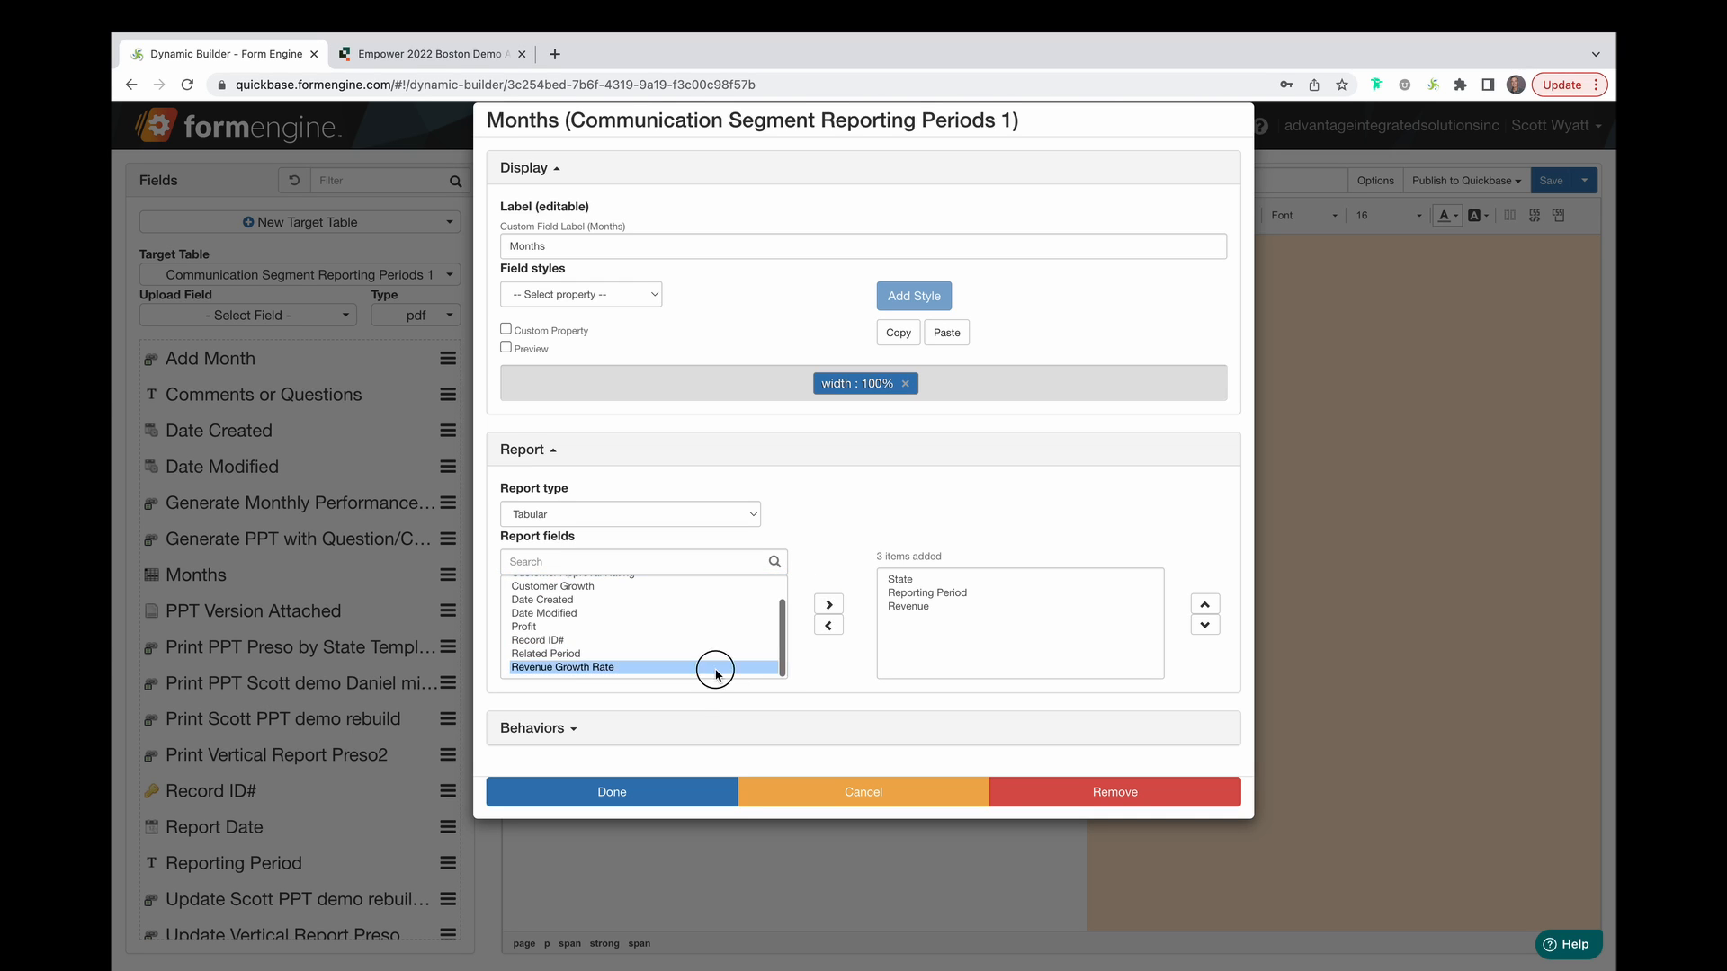
pyautogui.click(828, 604)
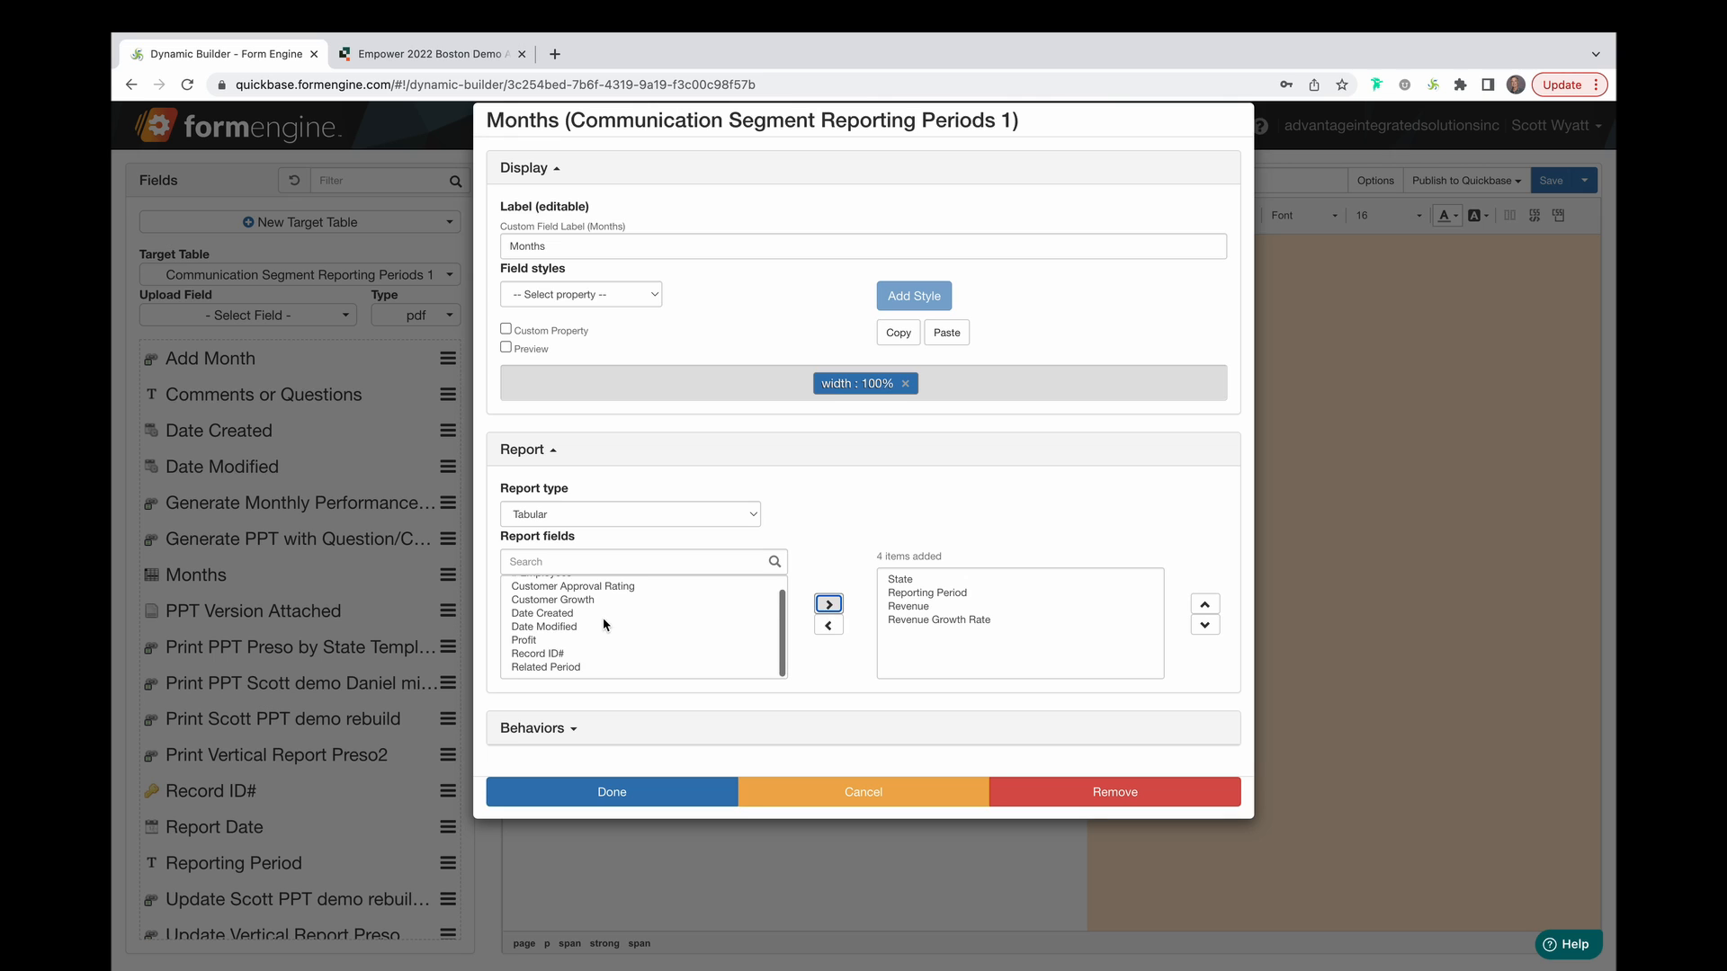
# Add # Employees, move it up to the second column, and apply the report settings.
pyautogui.scroll(1, 619, 593)
pyautogui.click(591, 587)
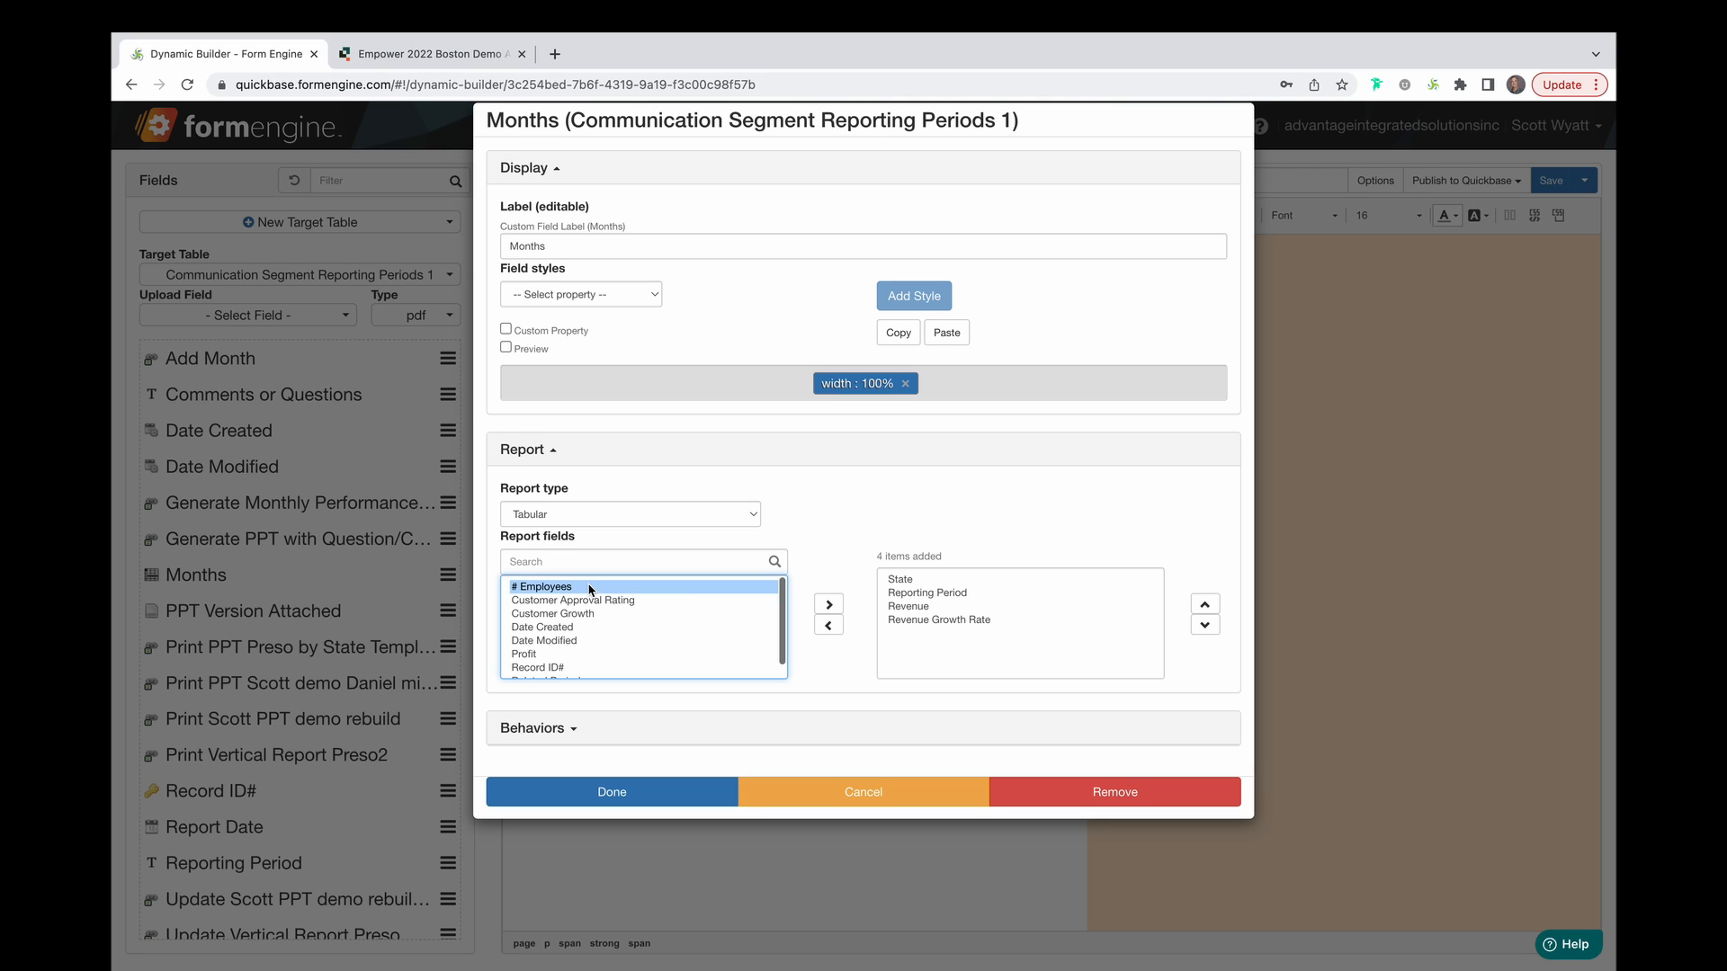
pyautogui.click(828, 605)
pyautogui.click(976, 634)
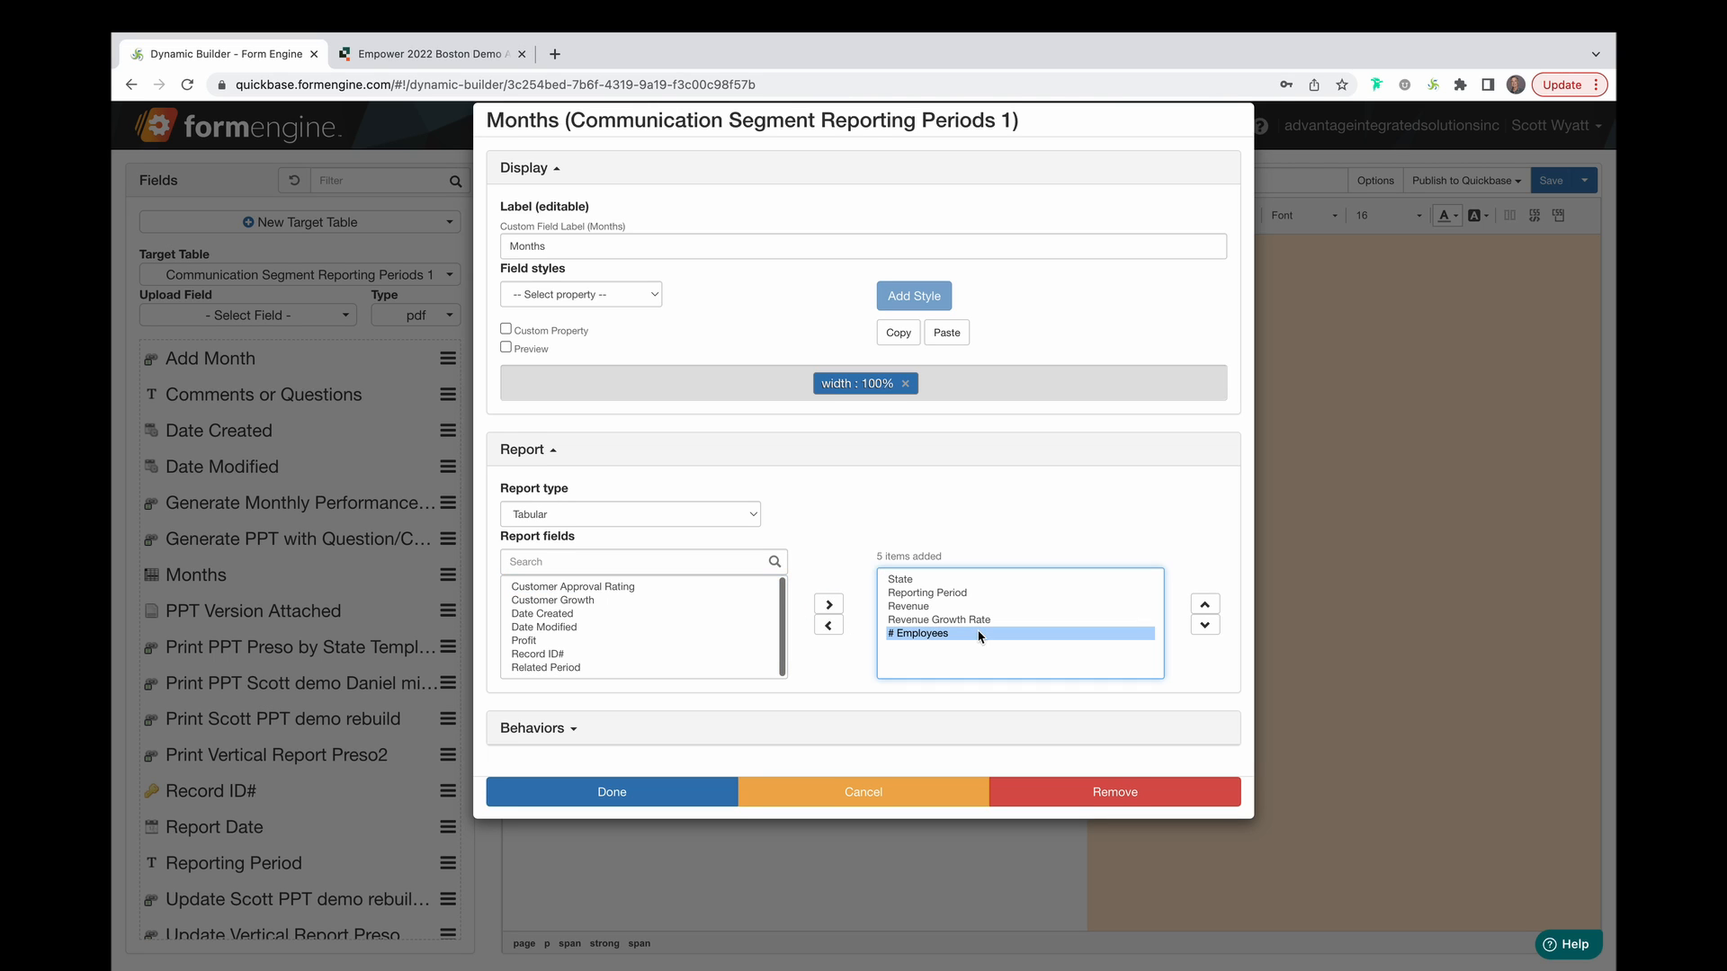
pyautogui.click(1205, 603)
pyautogui.click(1205, 603)
pyautogui.click(1205, 603)
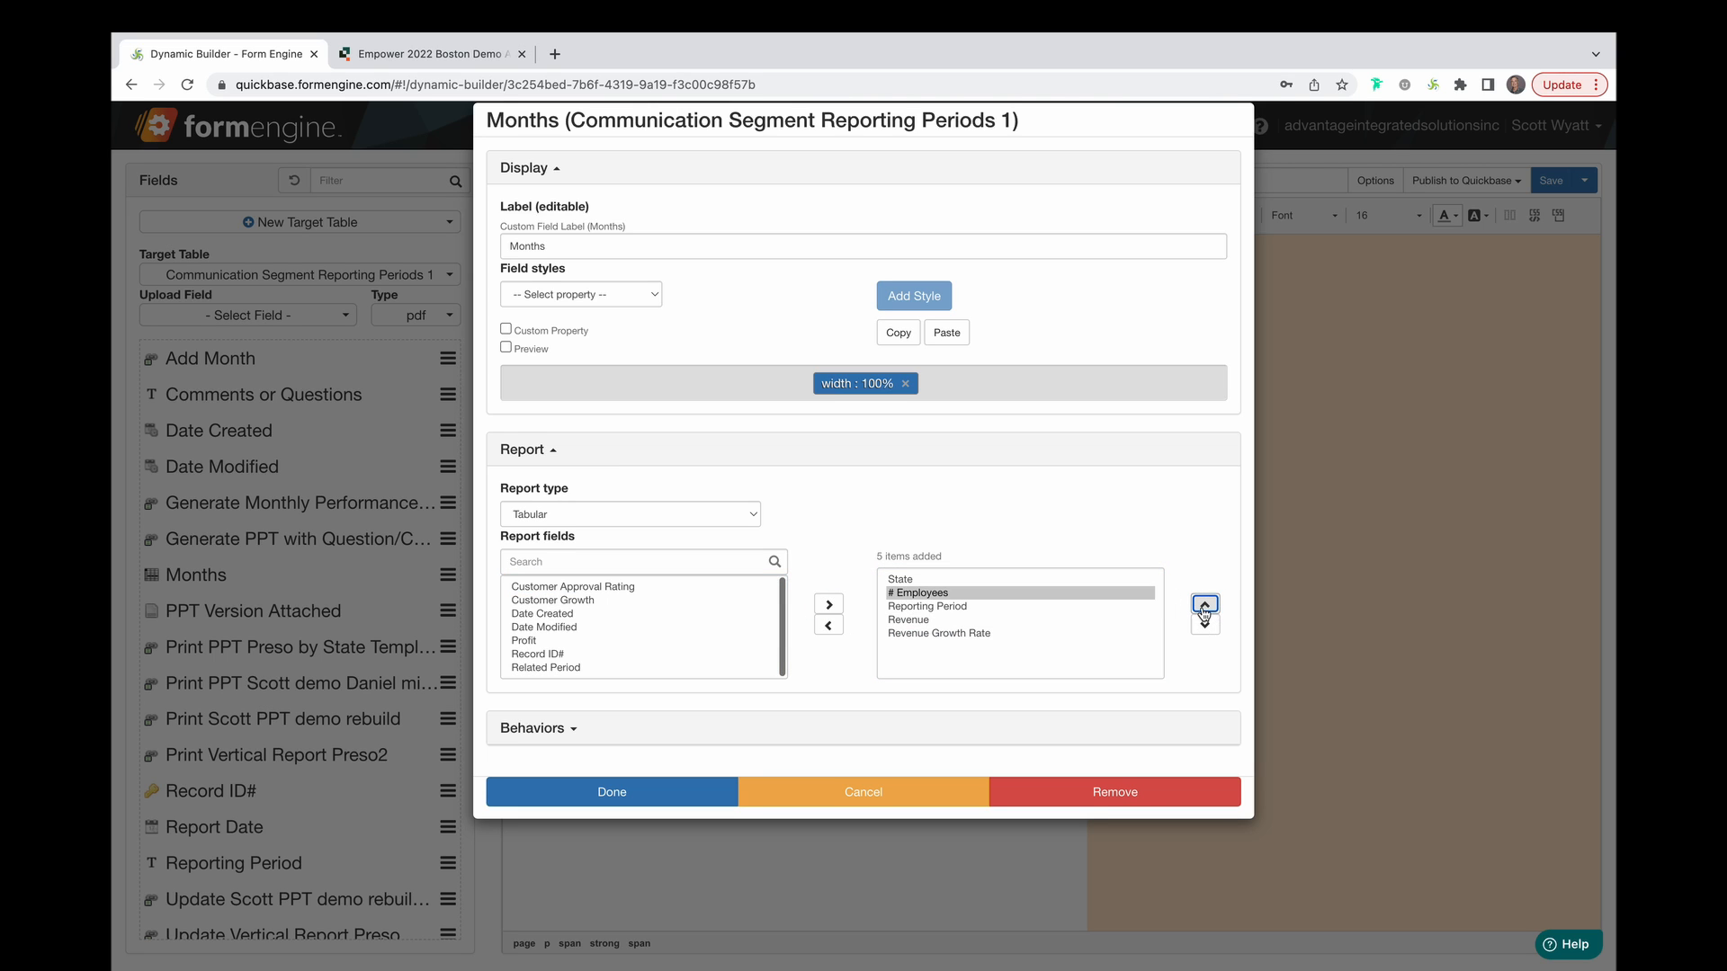
pyautogui.click(664, 782)
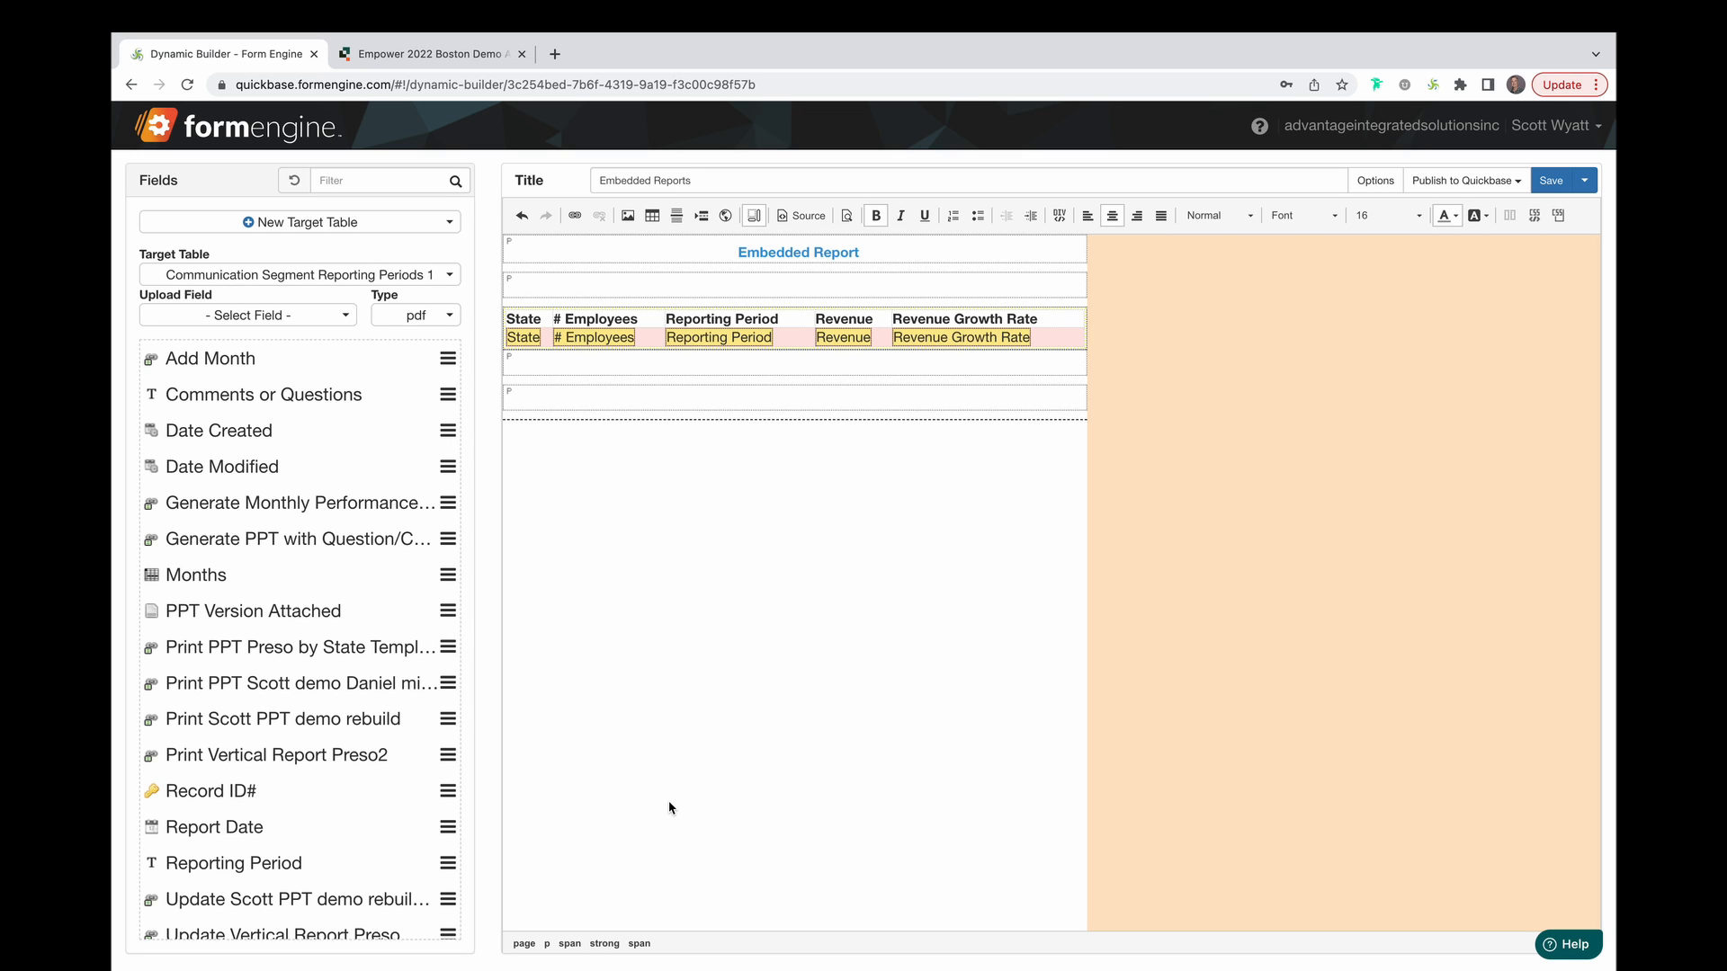
# Make the Reporting Period header text in the embedded Months table blue.
pyautogui.click(674, 327)
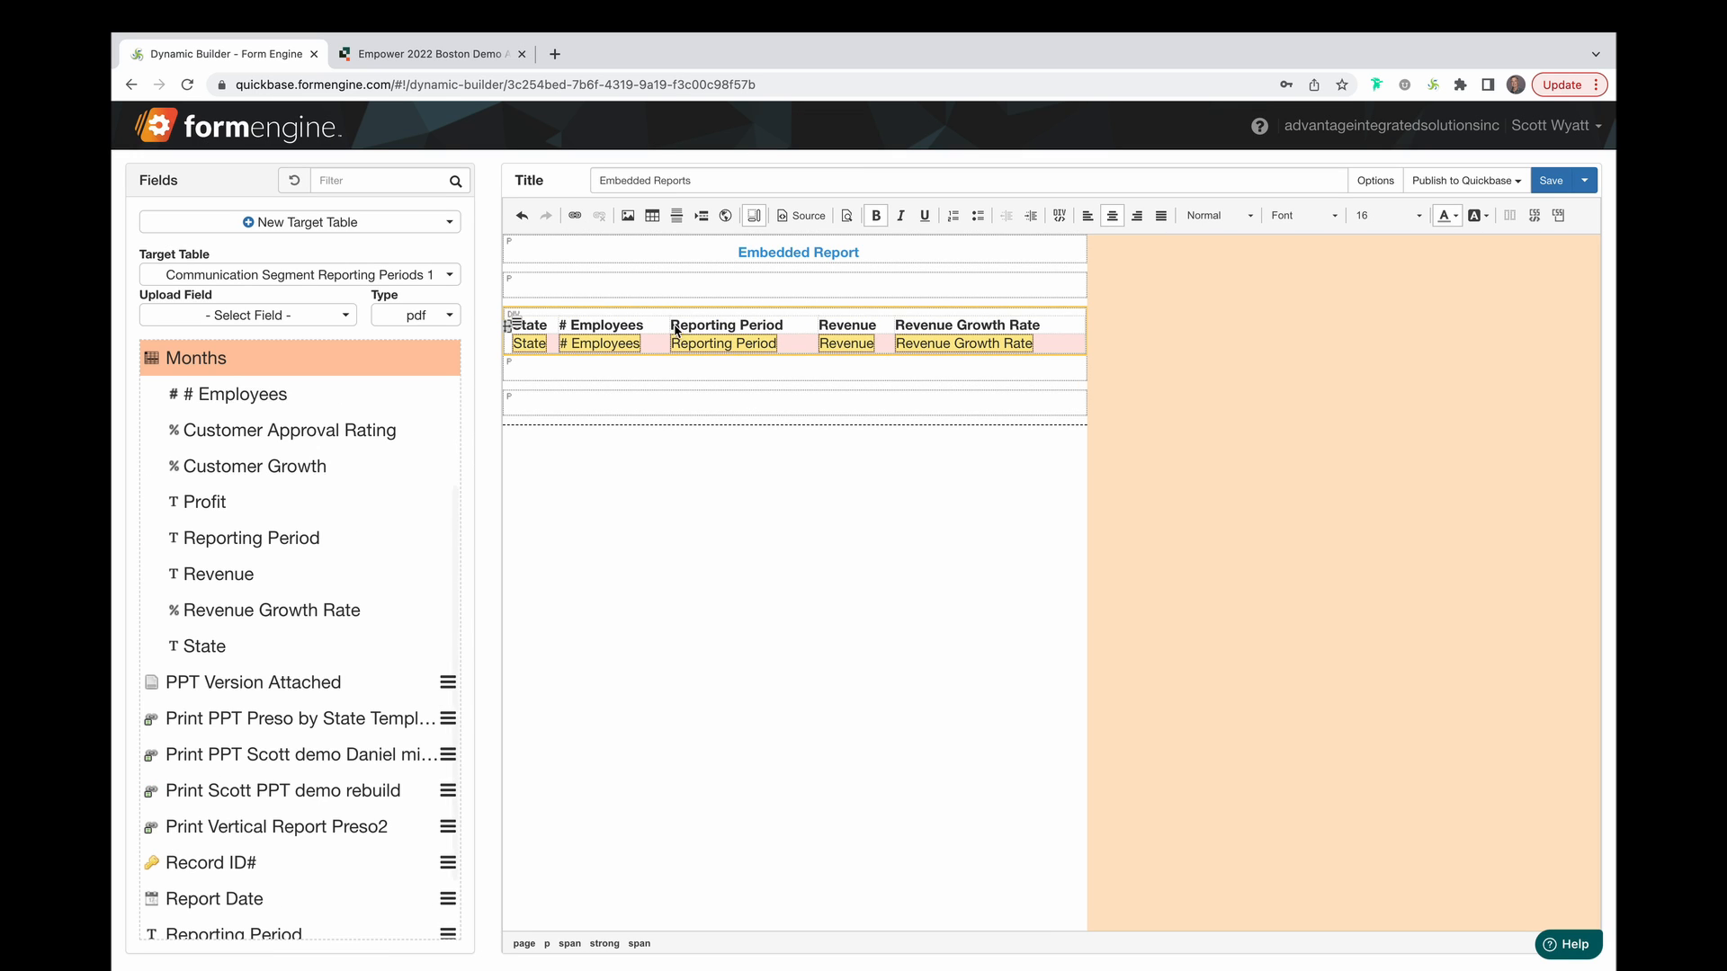
pyautogui.moveTo(786, 329); pyautogui.dragTo(670, 328)
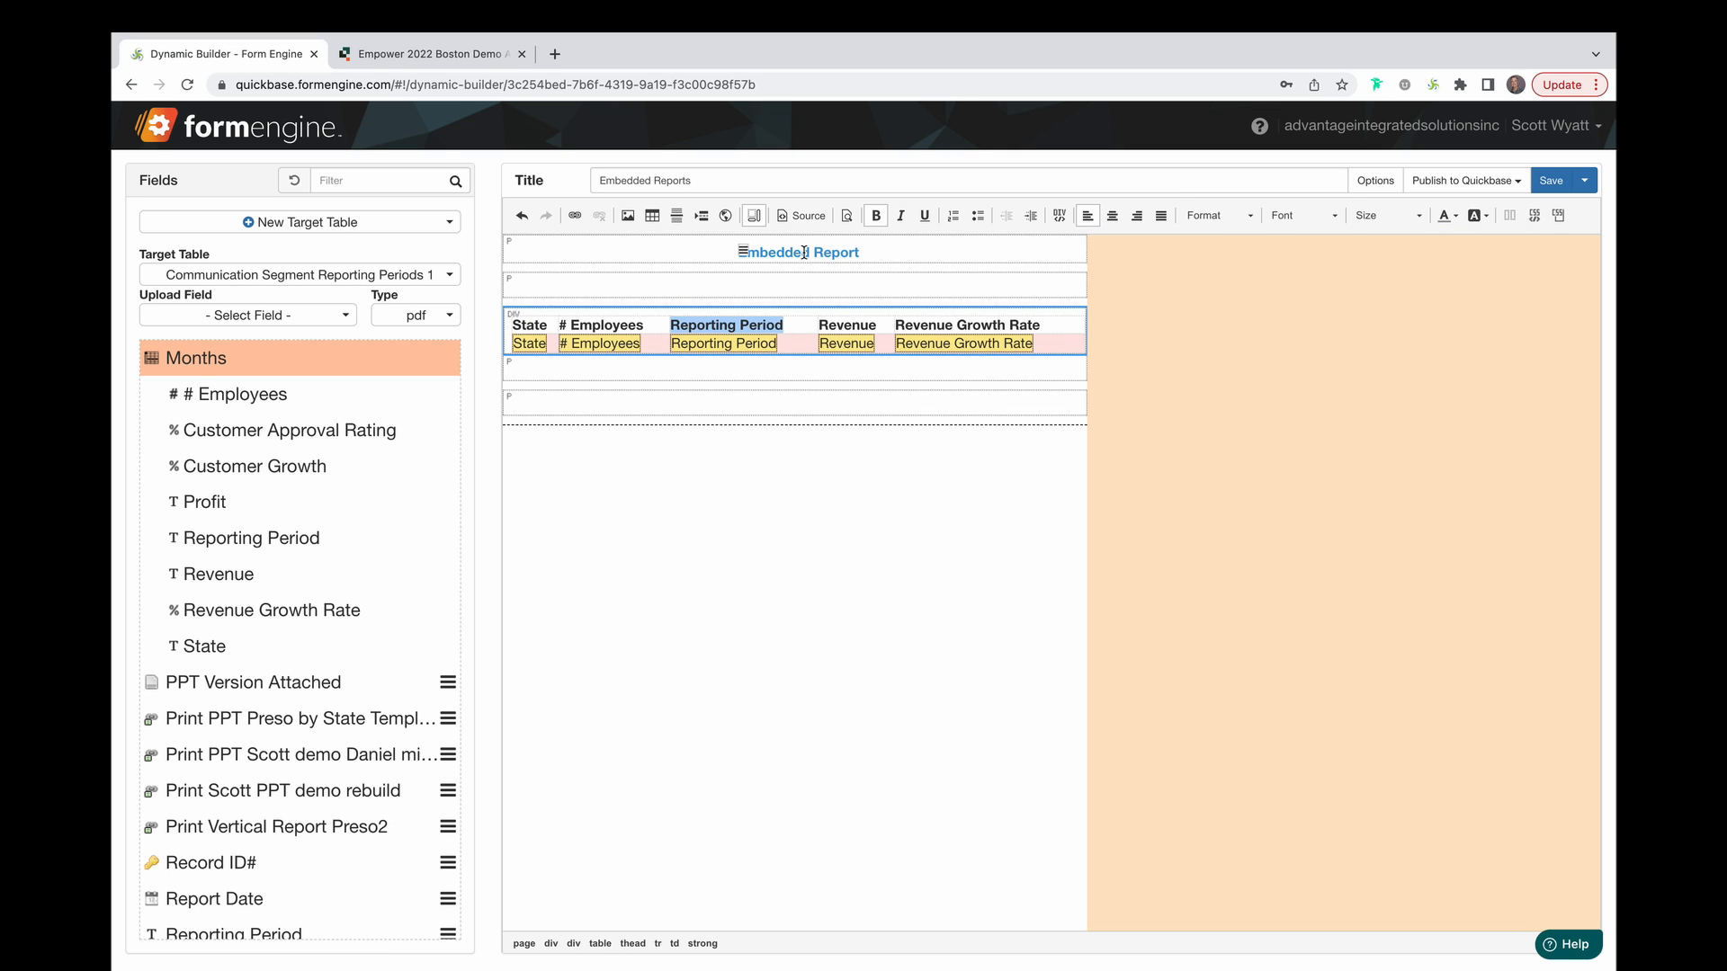
pyautogui.click(1449, 219)
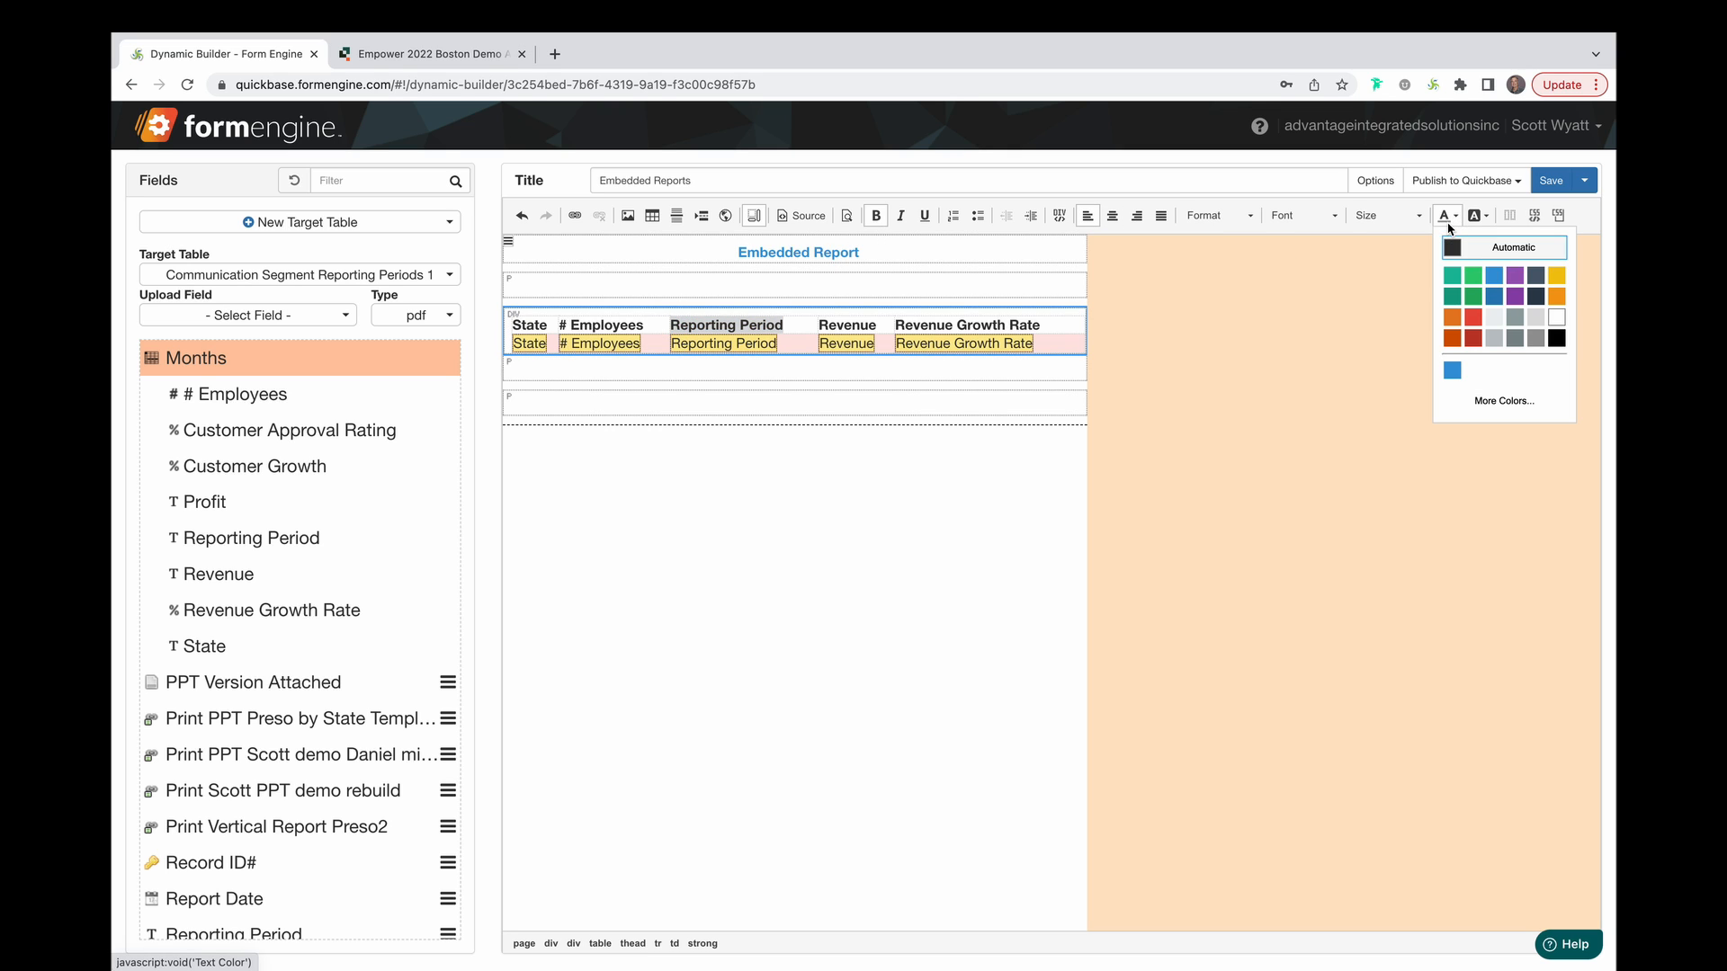
pyautogui.click(1496, 295)
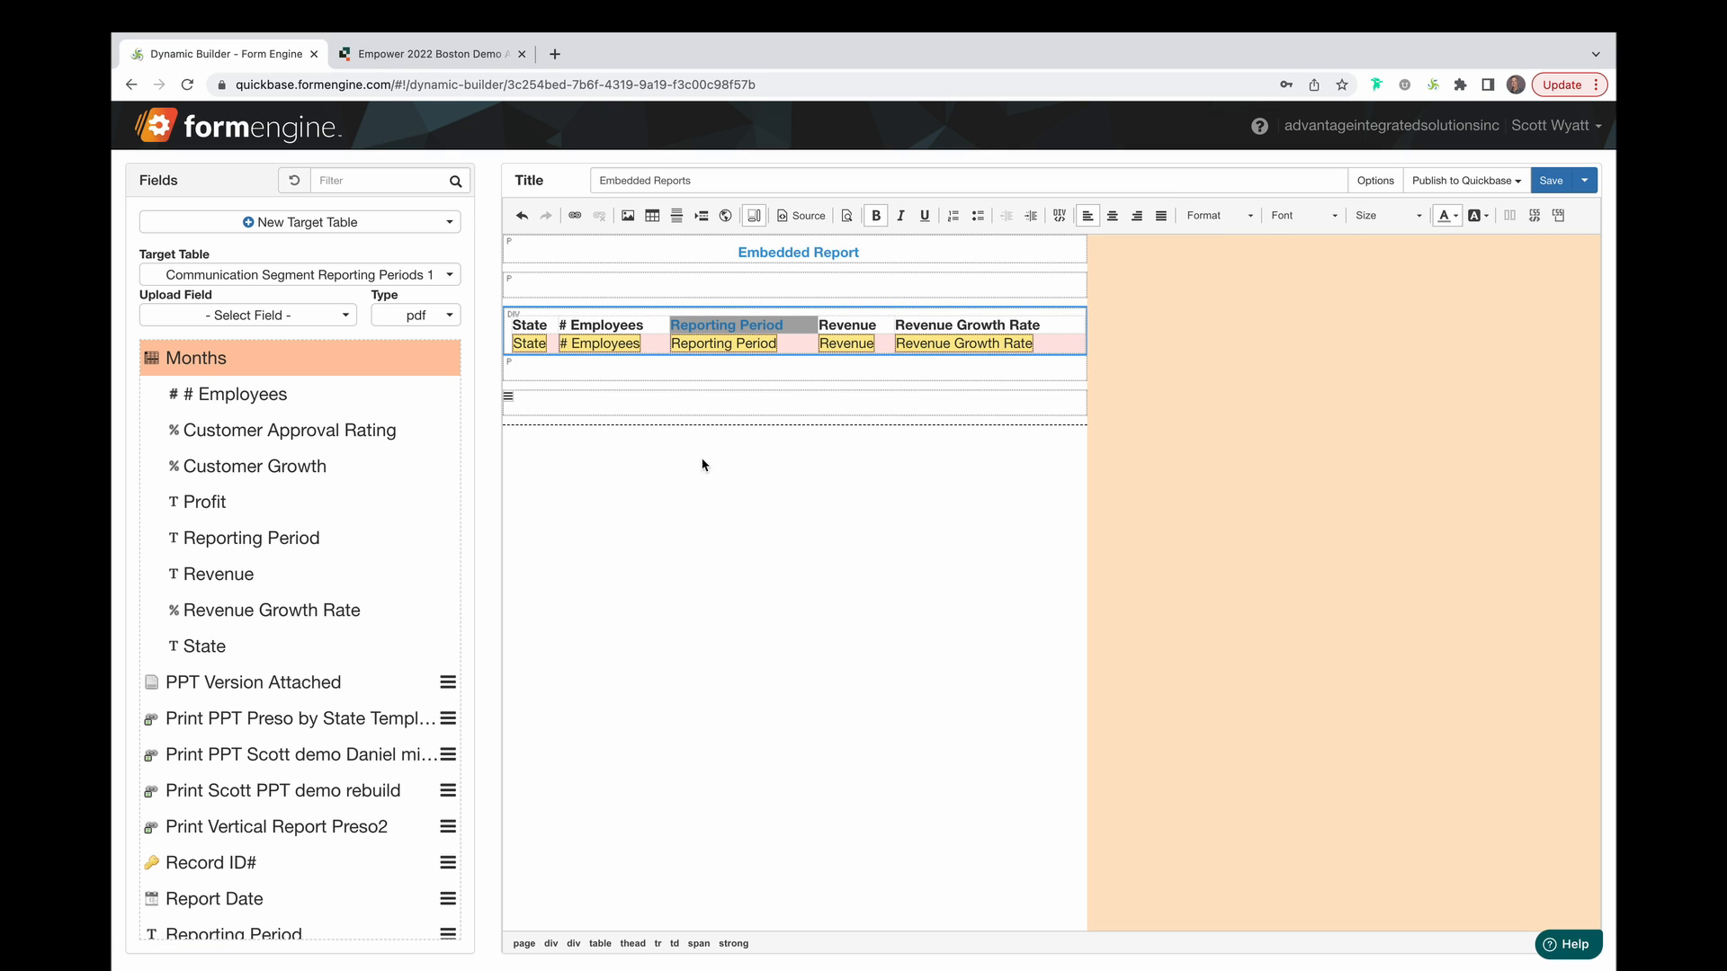
pyautogui.click(656, 411)
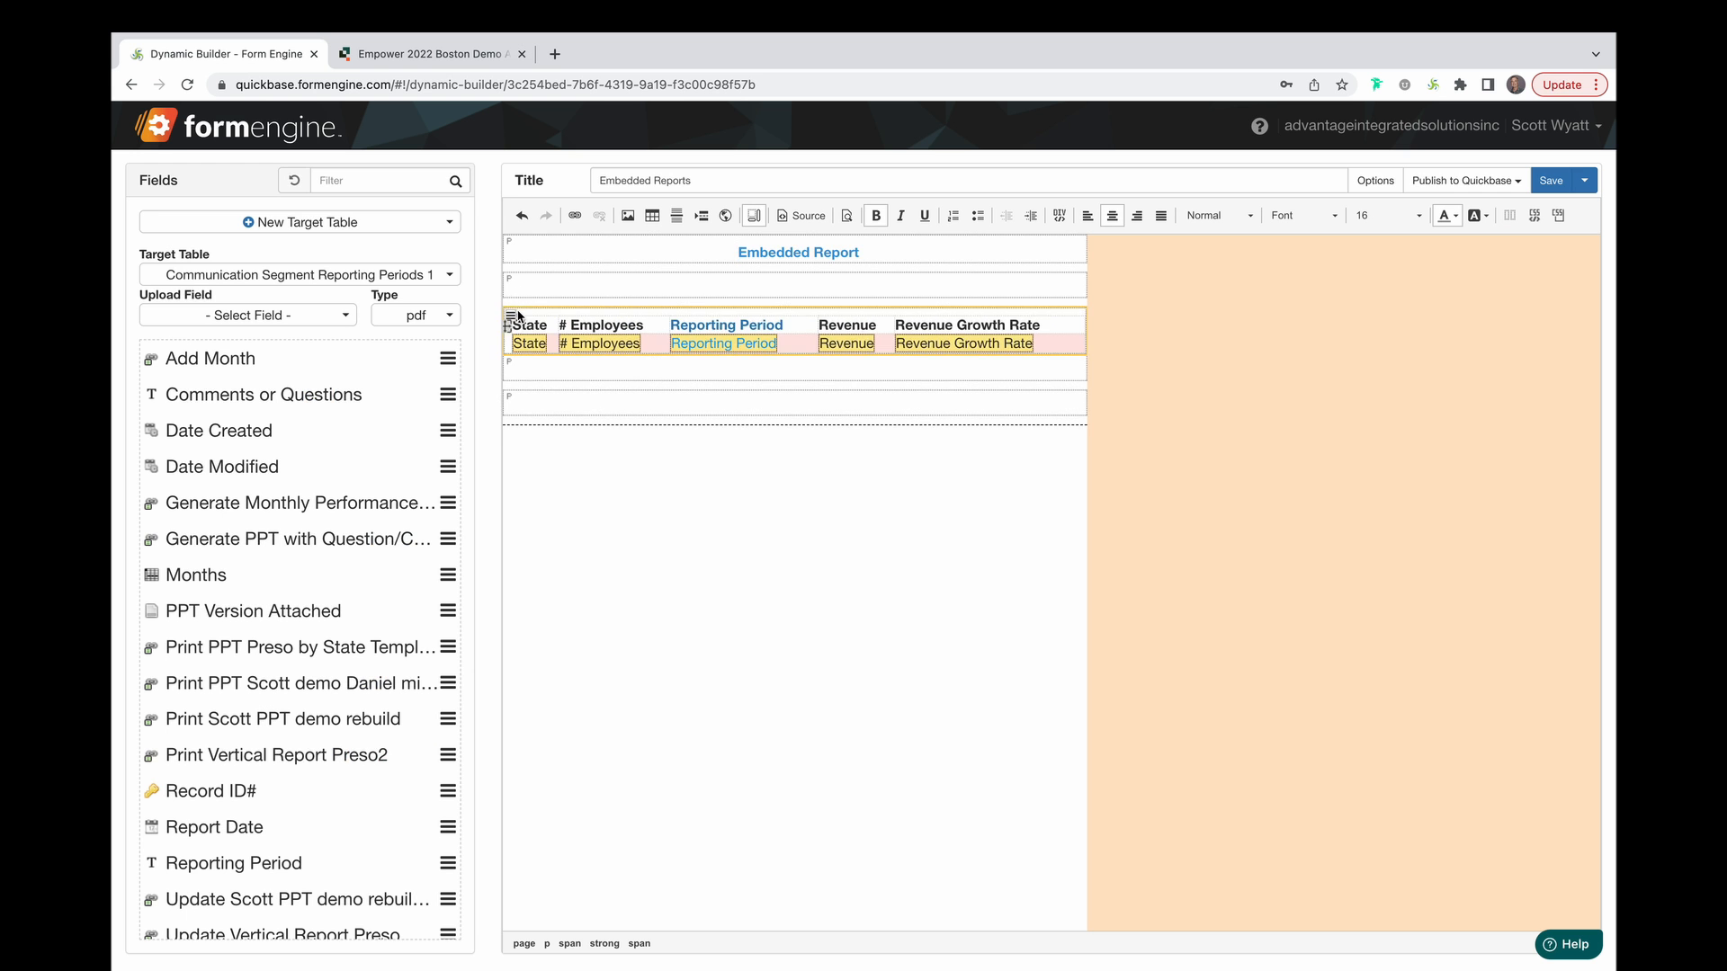
# Change the Months embedded report's type to Vertical.
pyautogui.click(519, 316)
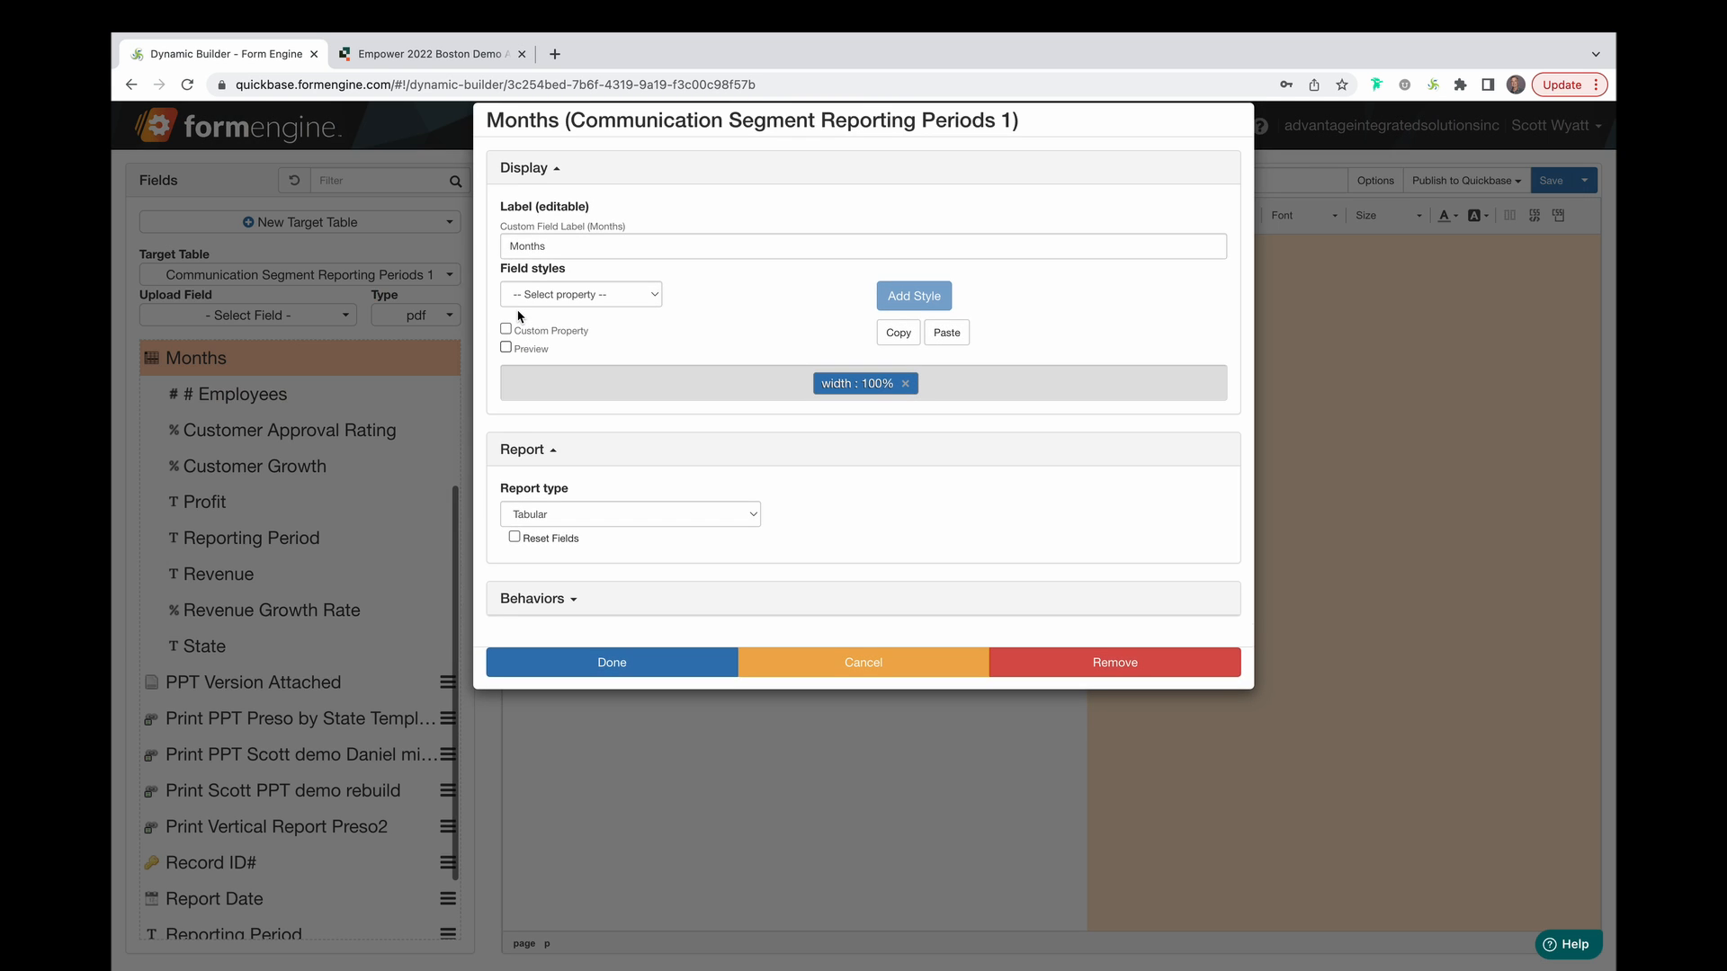
pyautogui.click(749, 518)
pyautogui.click(732, 535)
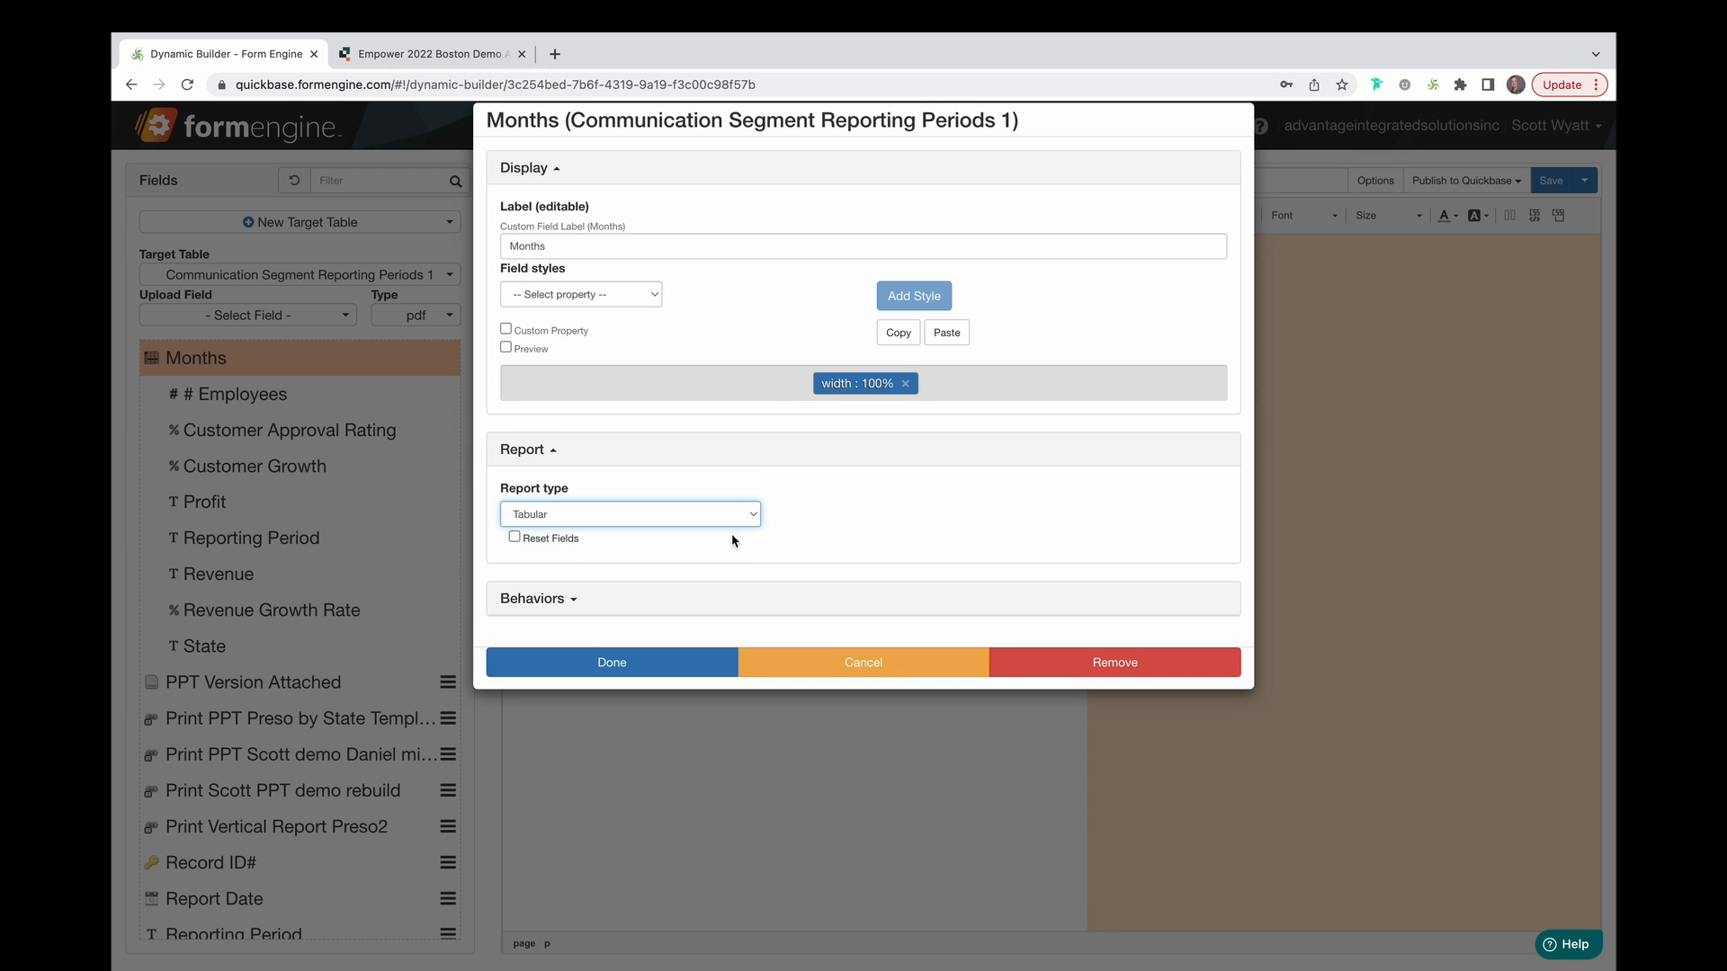
pyautogui.scroll(-5, 686, 639)
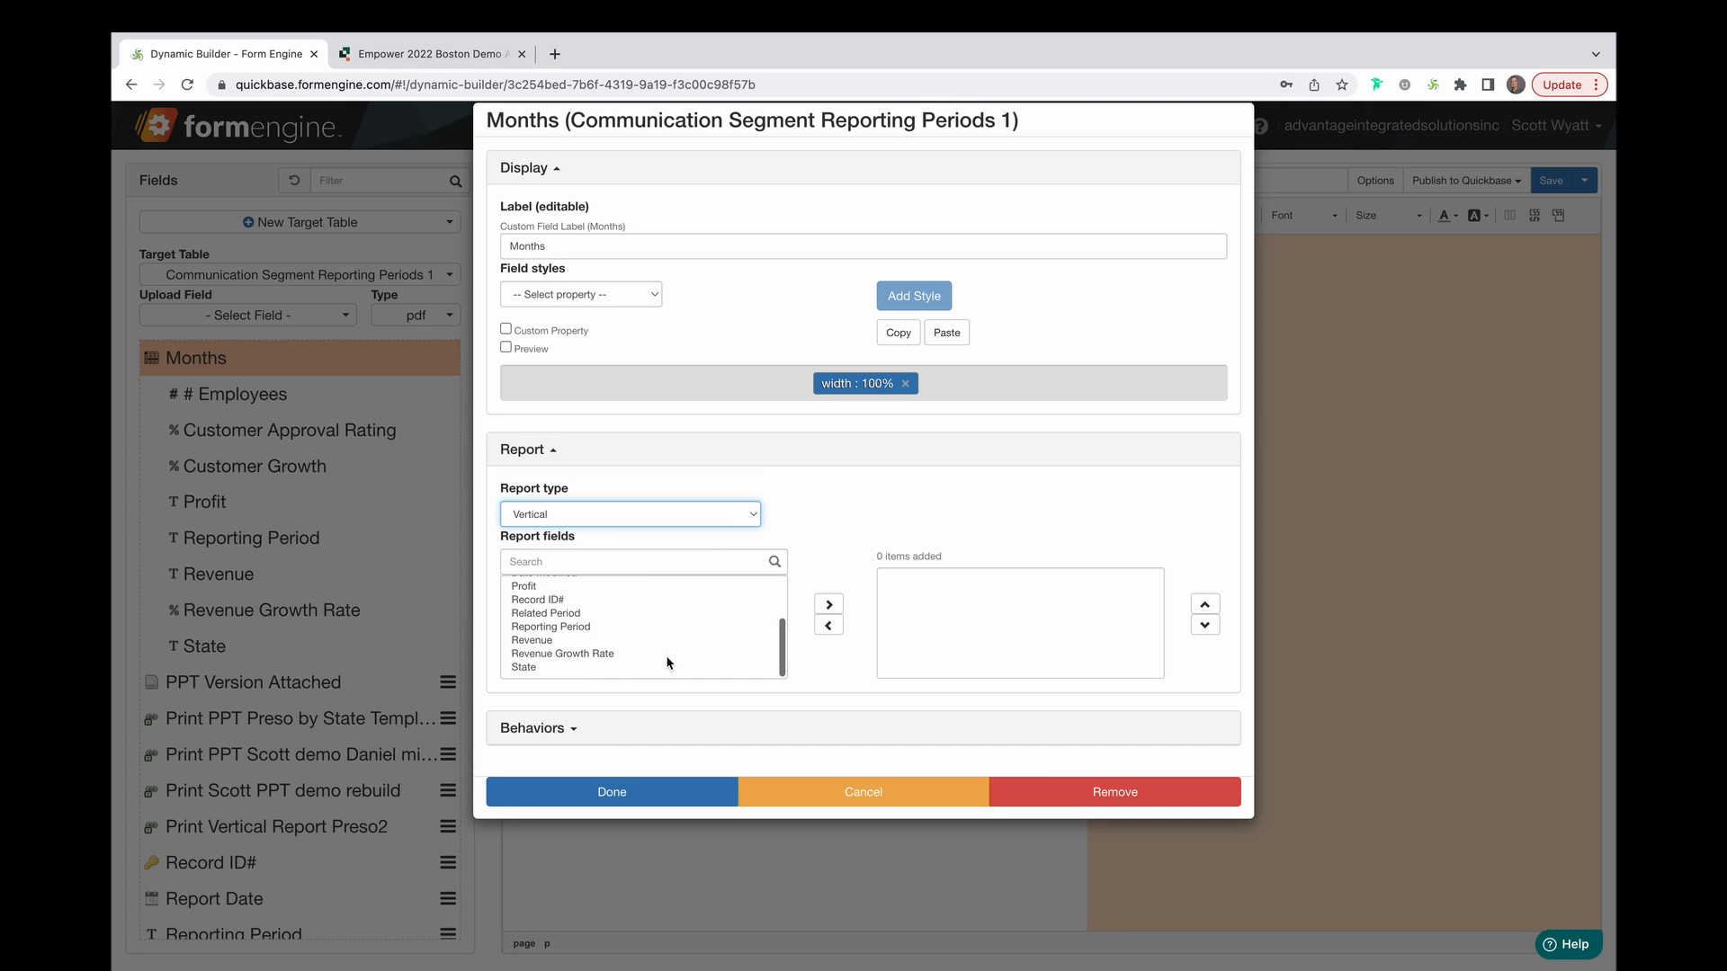
# Add State, Reporting Period, Revenue and Revenue Growth Rate to the report fields and finish.
pyautogui.click(664, 671)
pyautogui.click(829, 604)
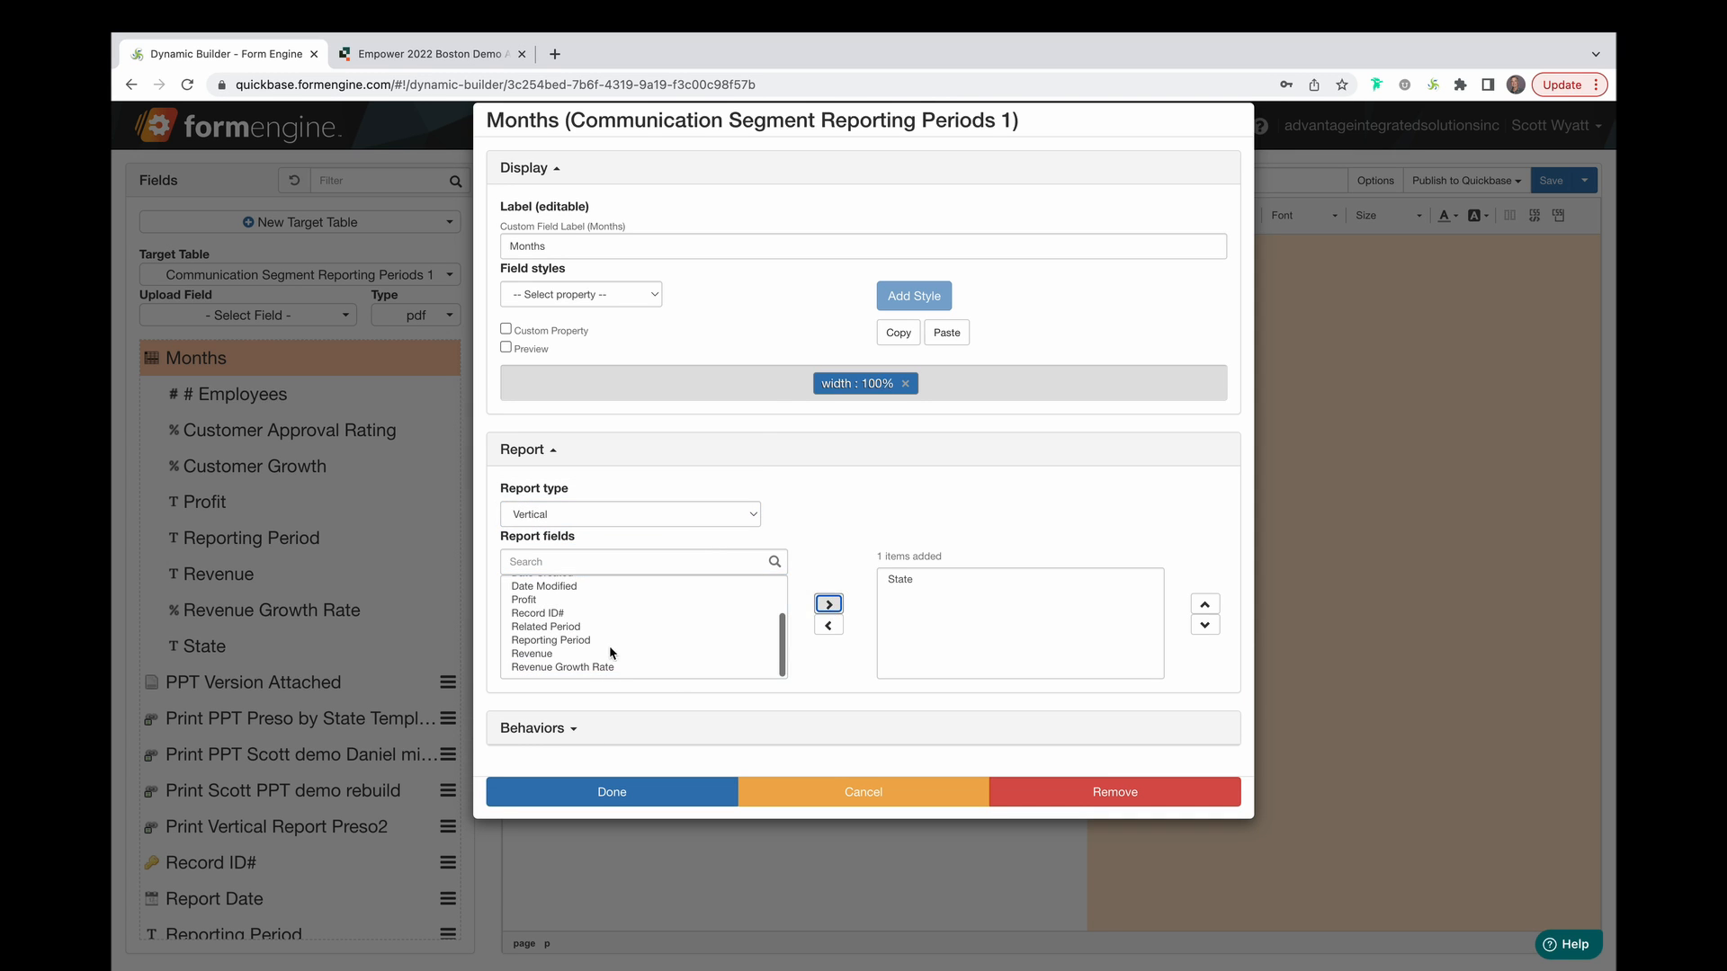
pyautogui.click(612, 640)
pyautogui.click(828, 605)
pyautogui.click(676, 653)
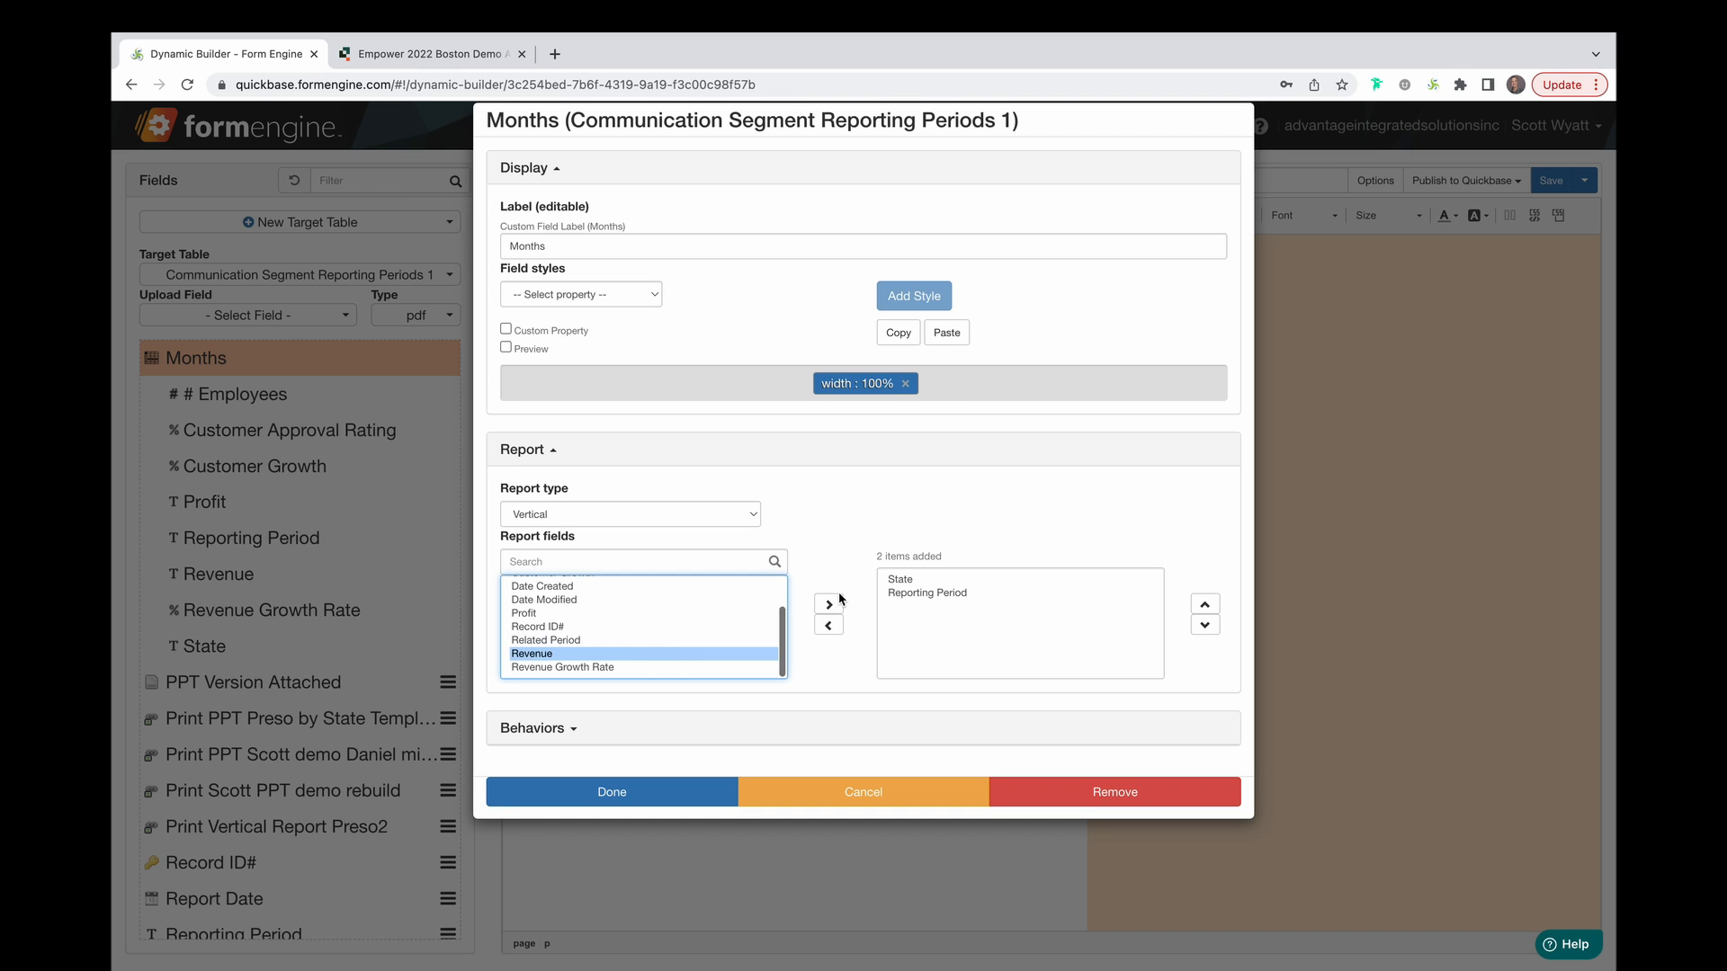
pyautogui.click(829, 605)
pyautogui.click(725, 667)
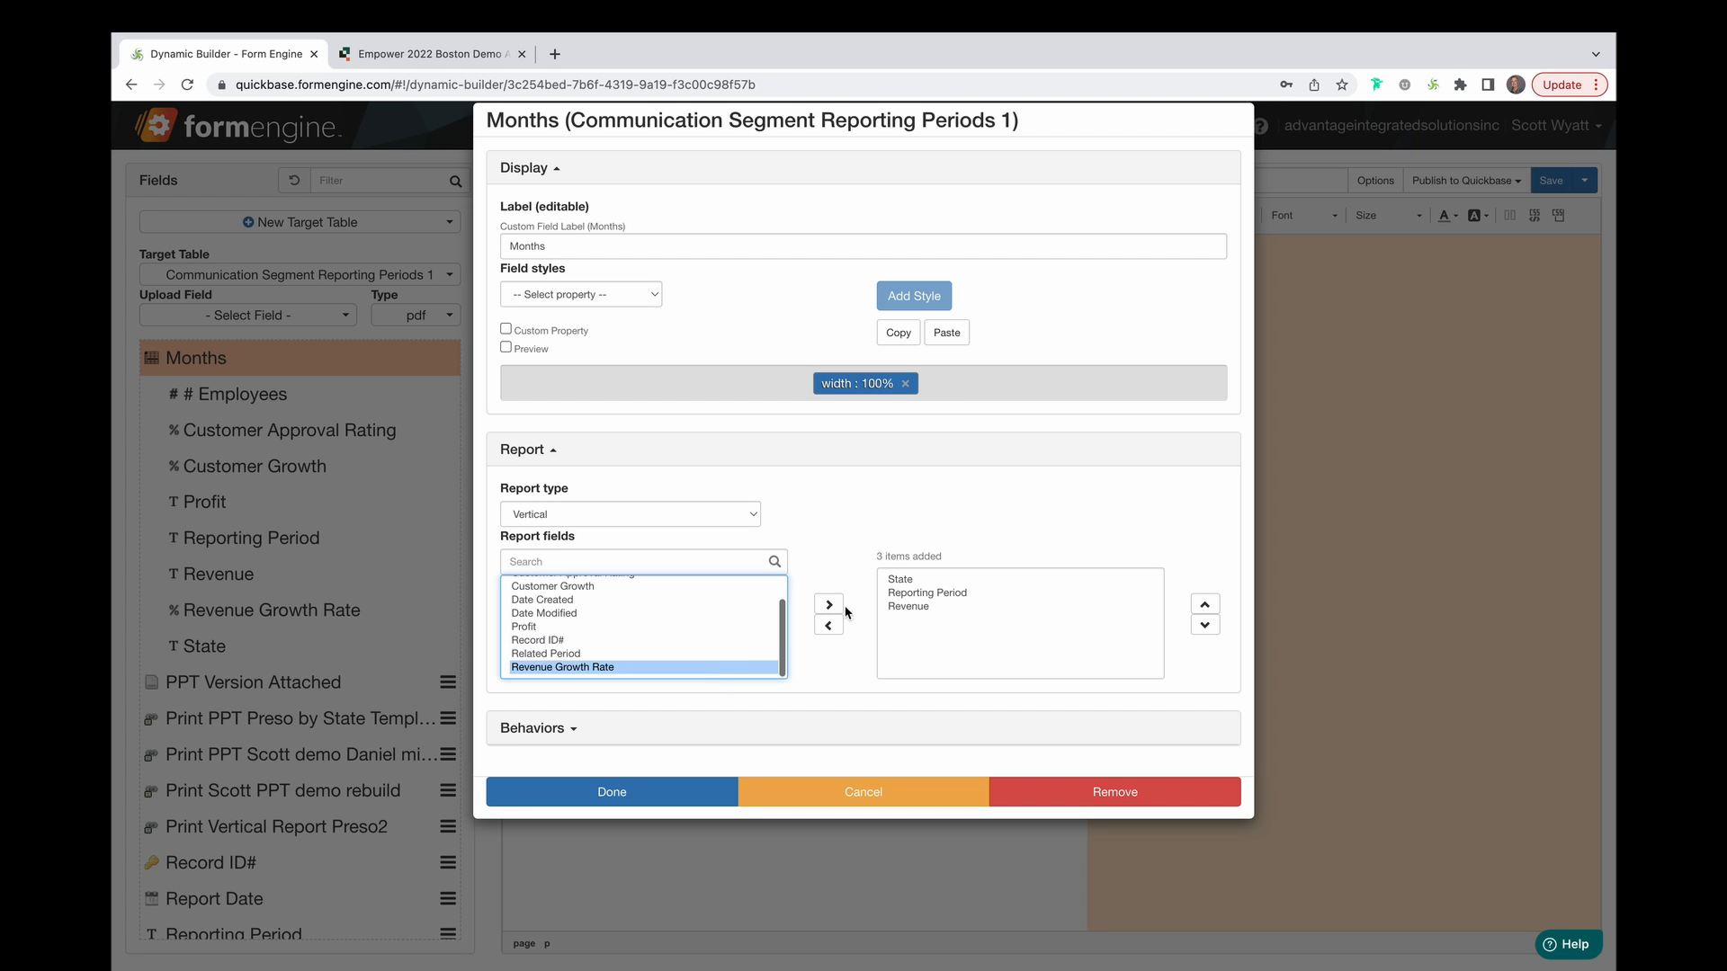
pyautogui.click(828, 605)
pyautogui.click(711, 792)
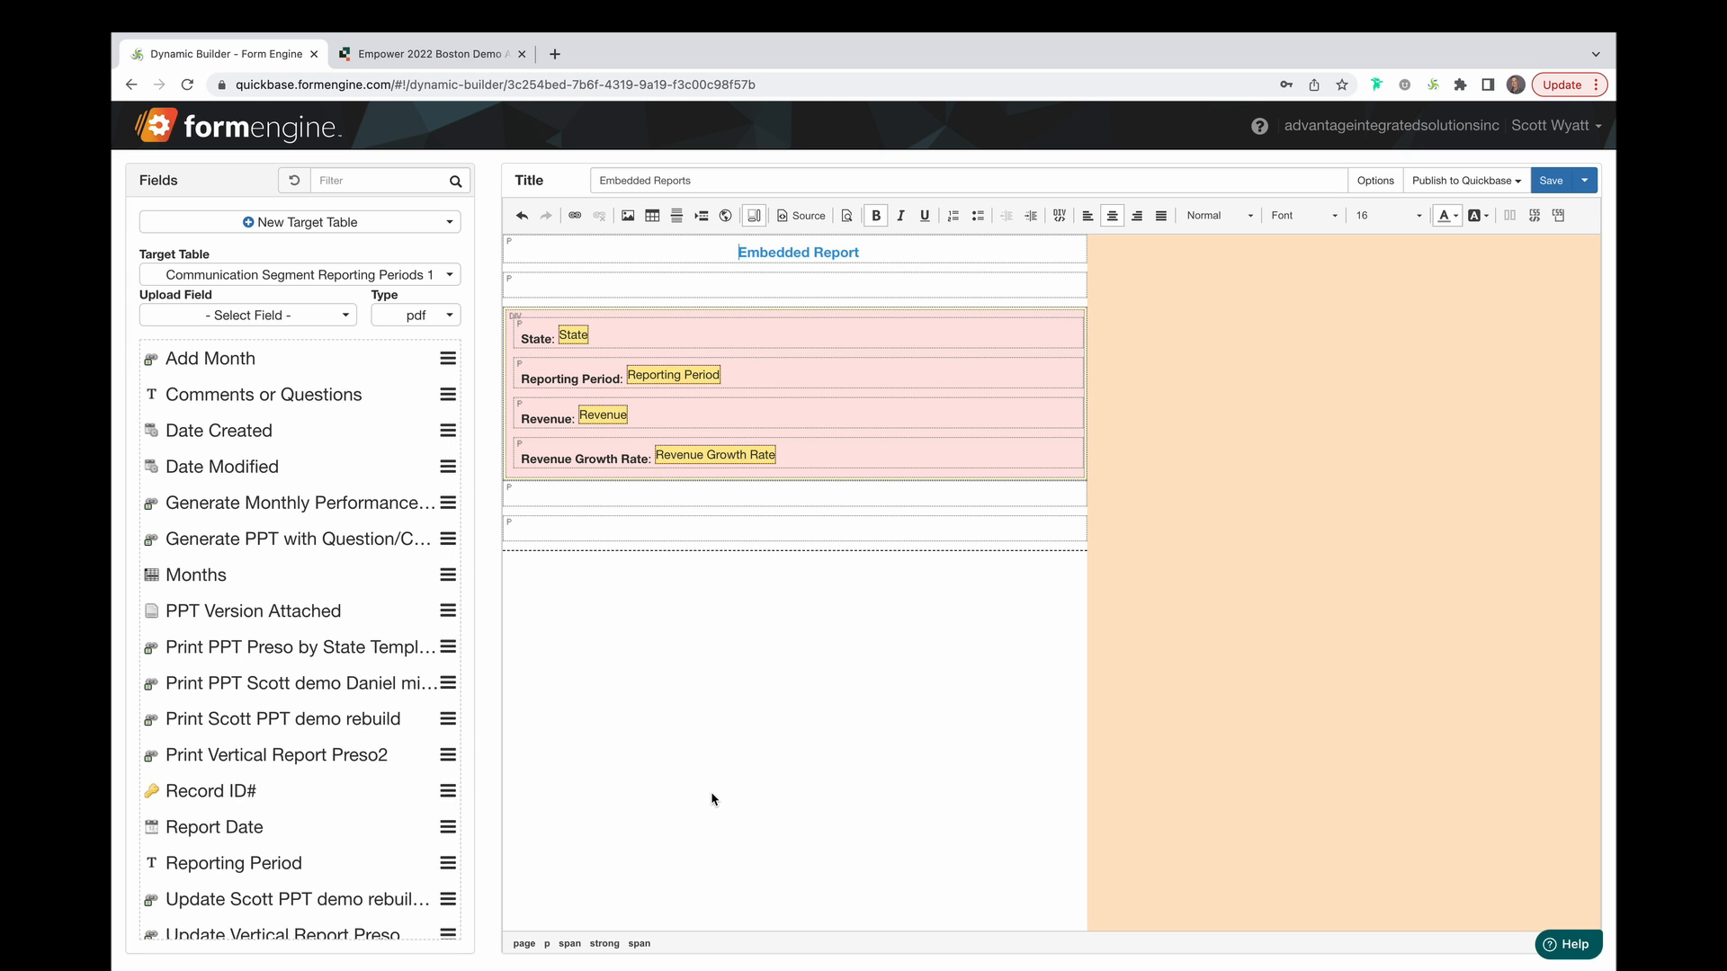
# Move Reporting Period beside State with a 'Reporting Period:' label, drop the old label, and add two blank lines.
pyautogui.click(703, 376)
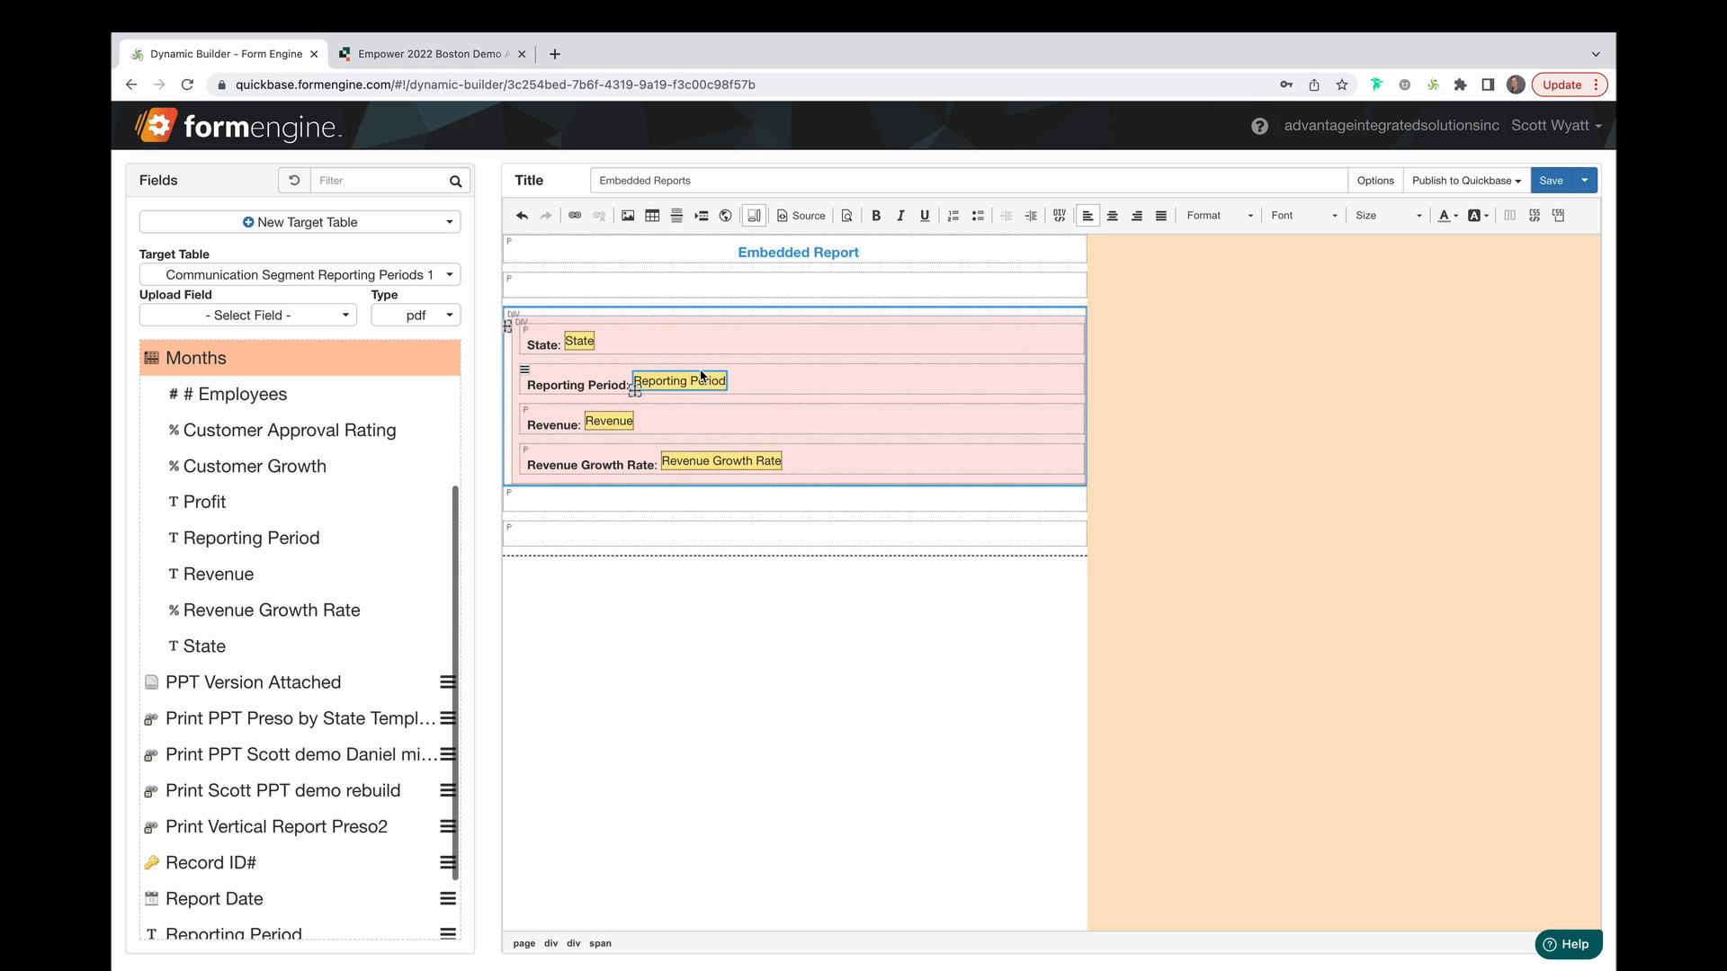
pyautogui.moveTo(636, 392); pyautogui.dragTo(693, 340)
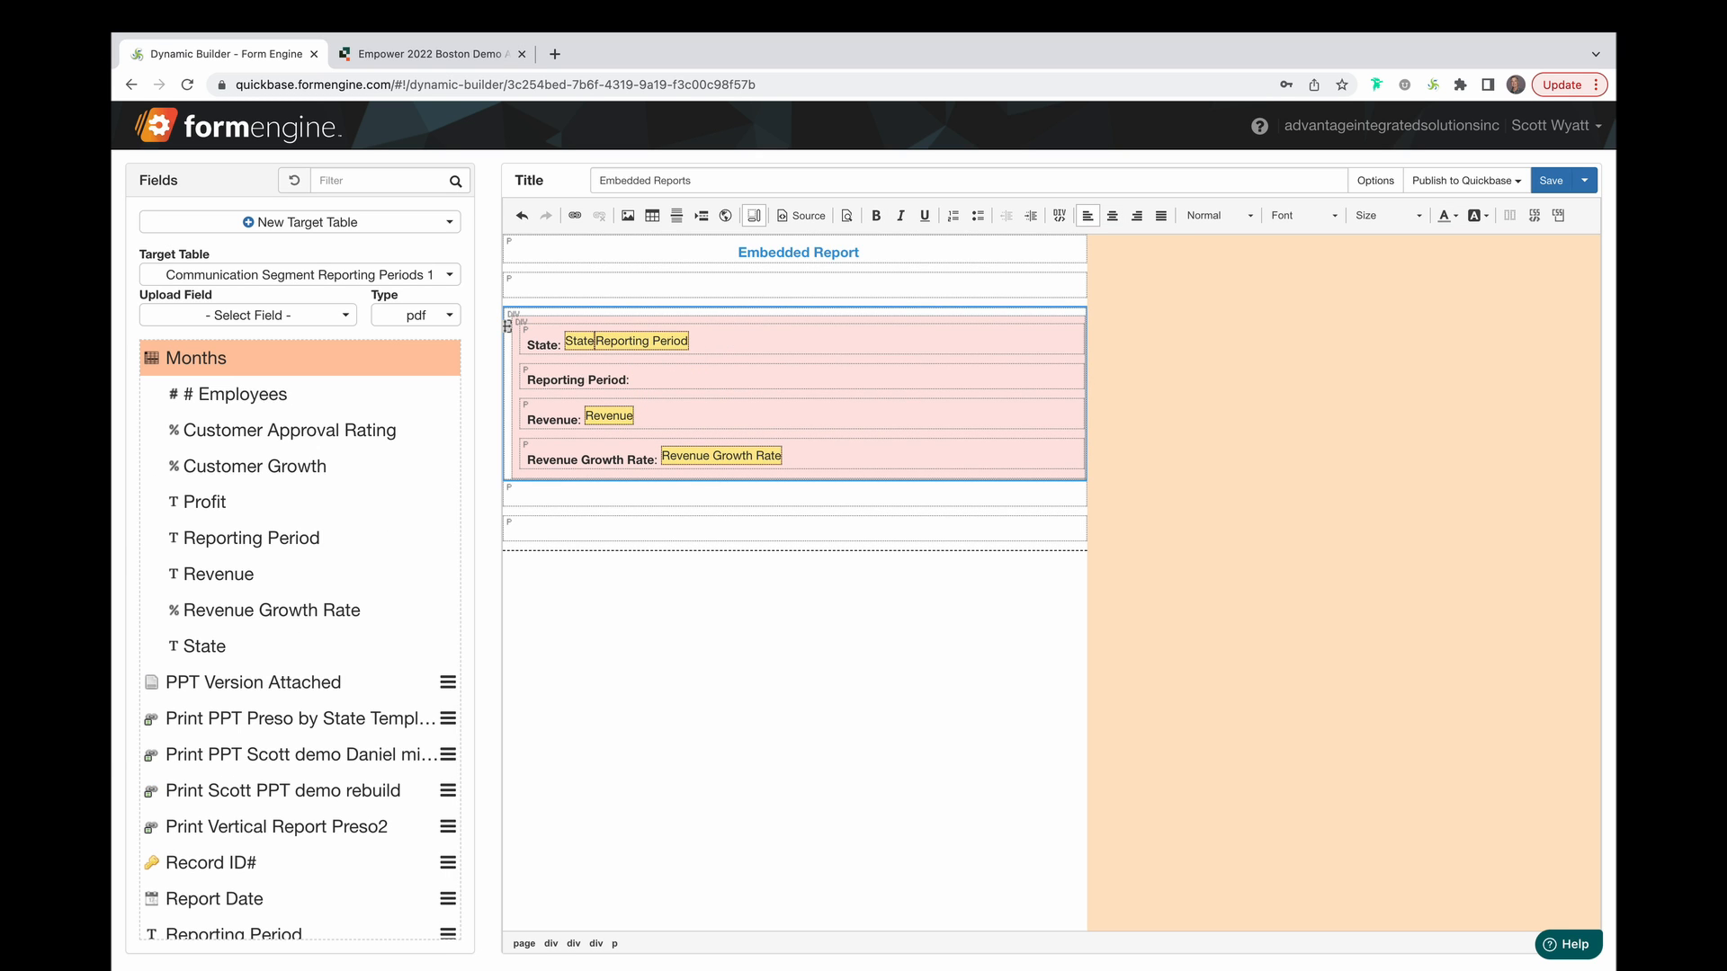
pyautogui.press('Left')
pyautogui.write('Repo')
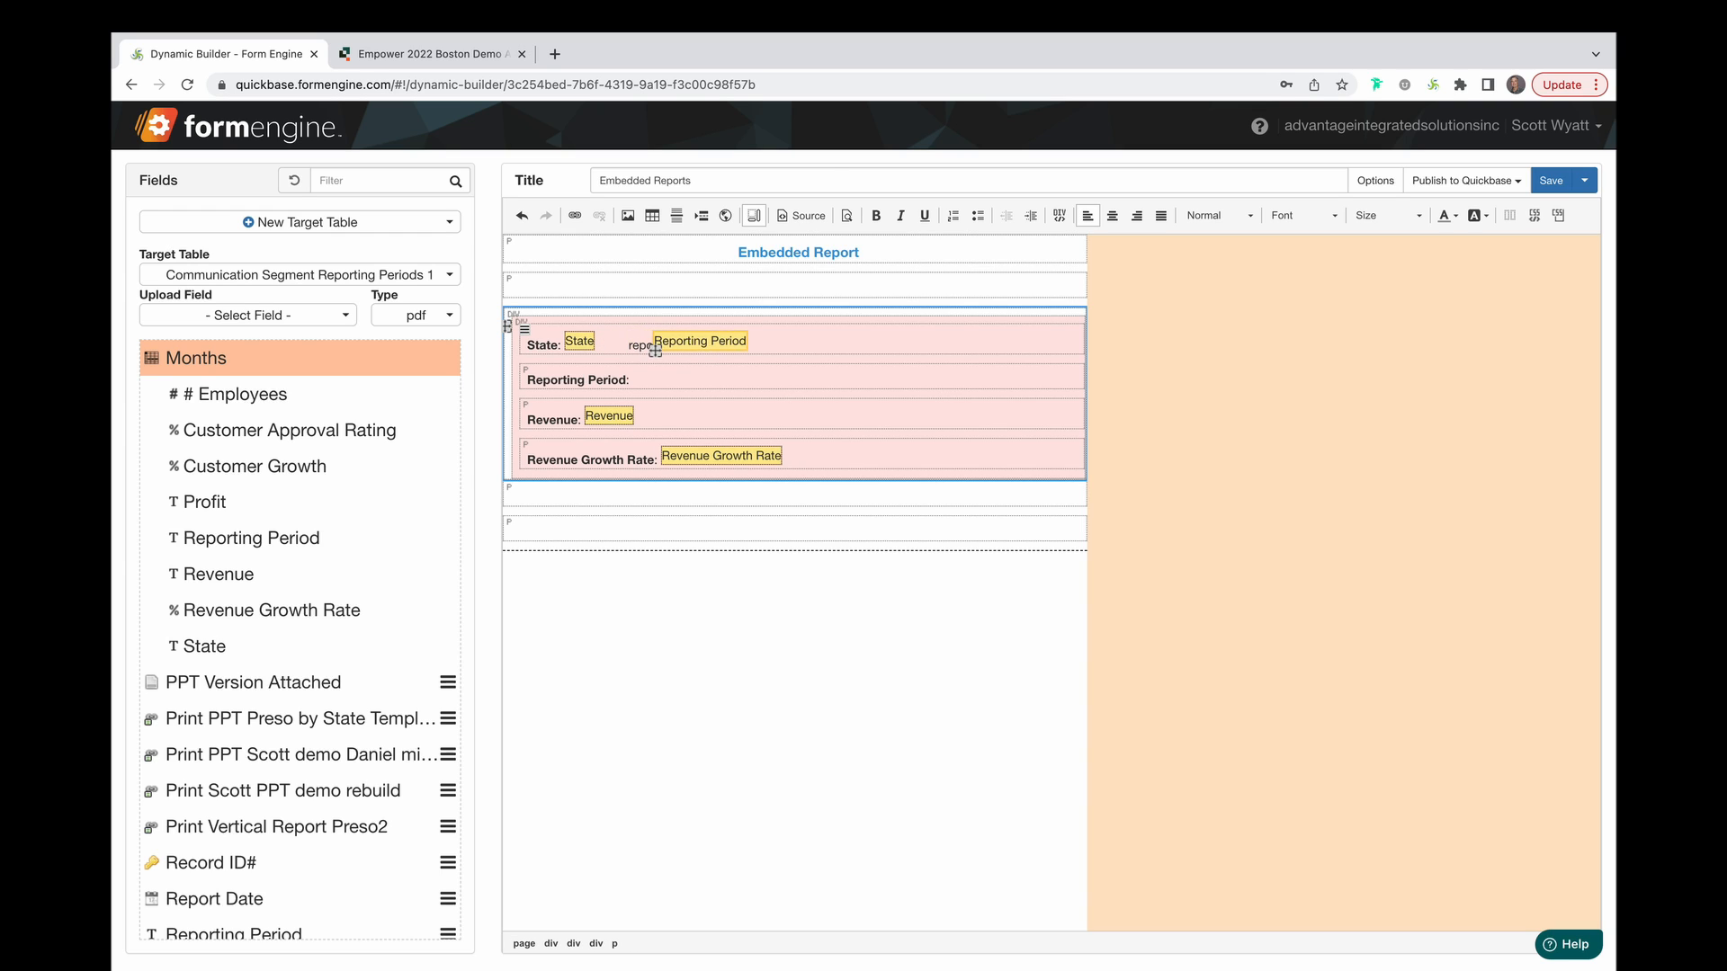
pyautogui.write('rting Period: Reporting Period')
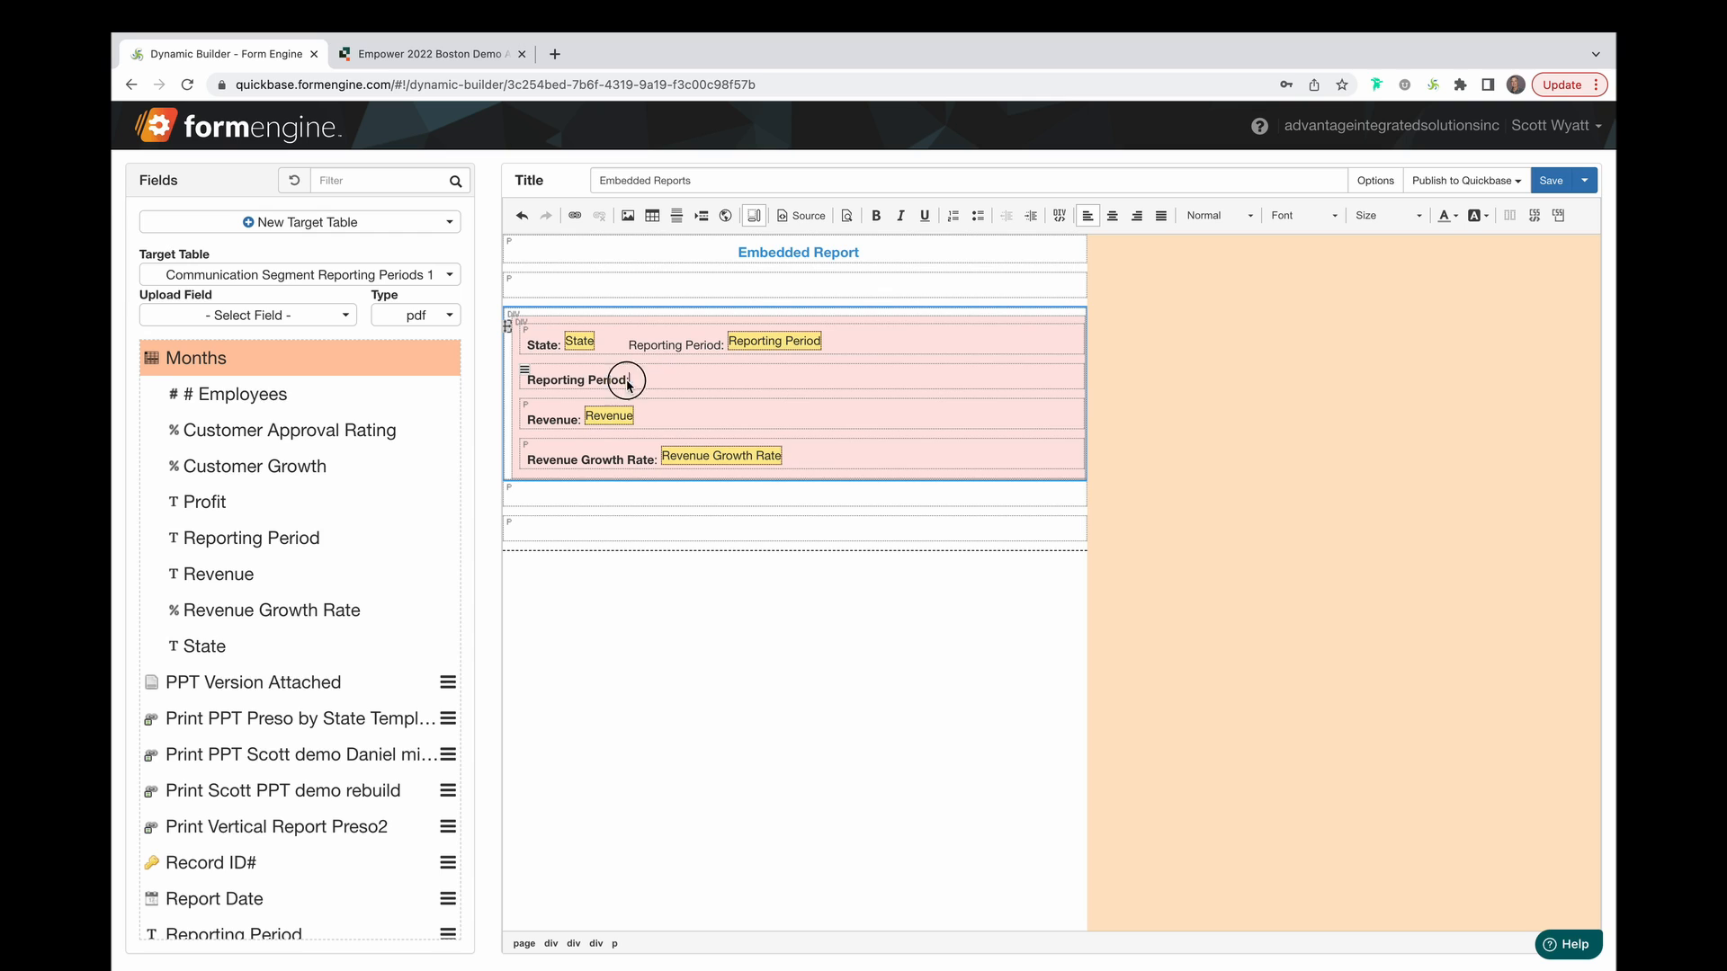
pyautogui.moveTo(630, 379); pyautogui.dragTo(524, 380)
pyautogui.press('BackSpace')
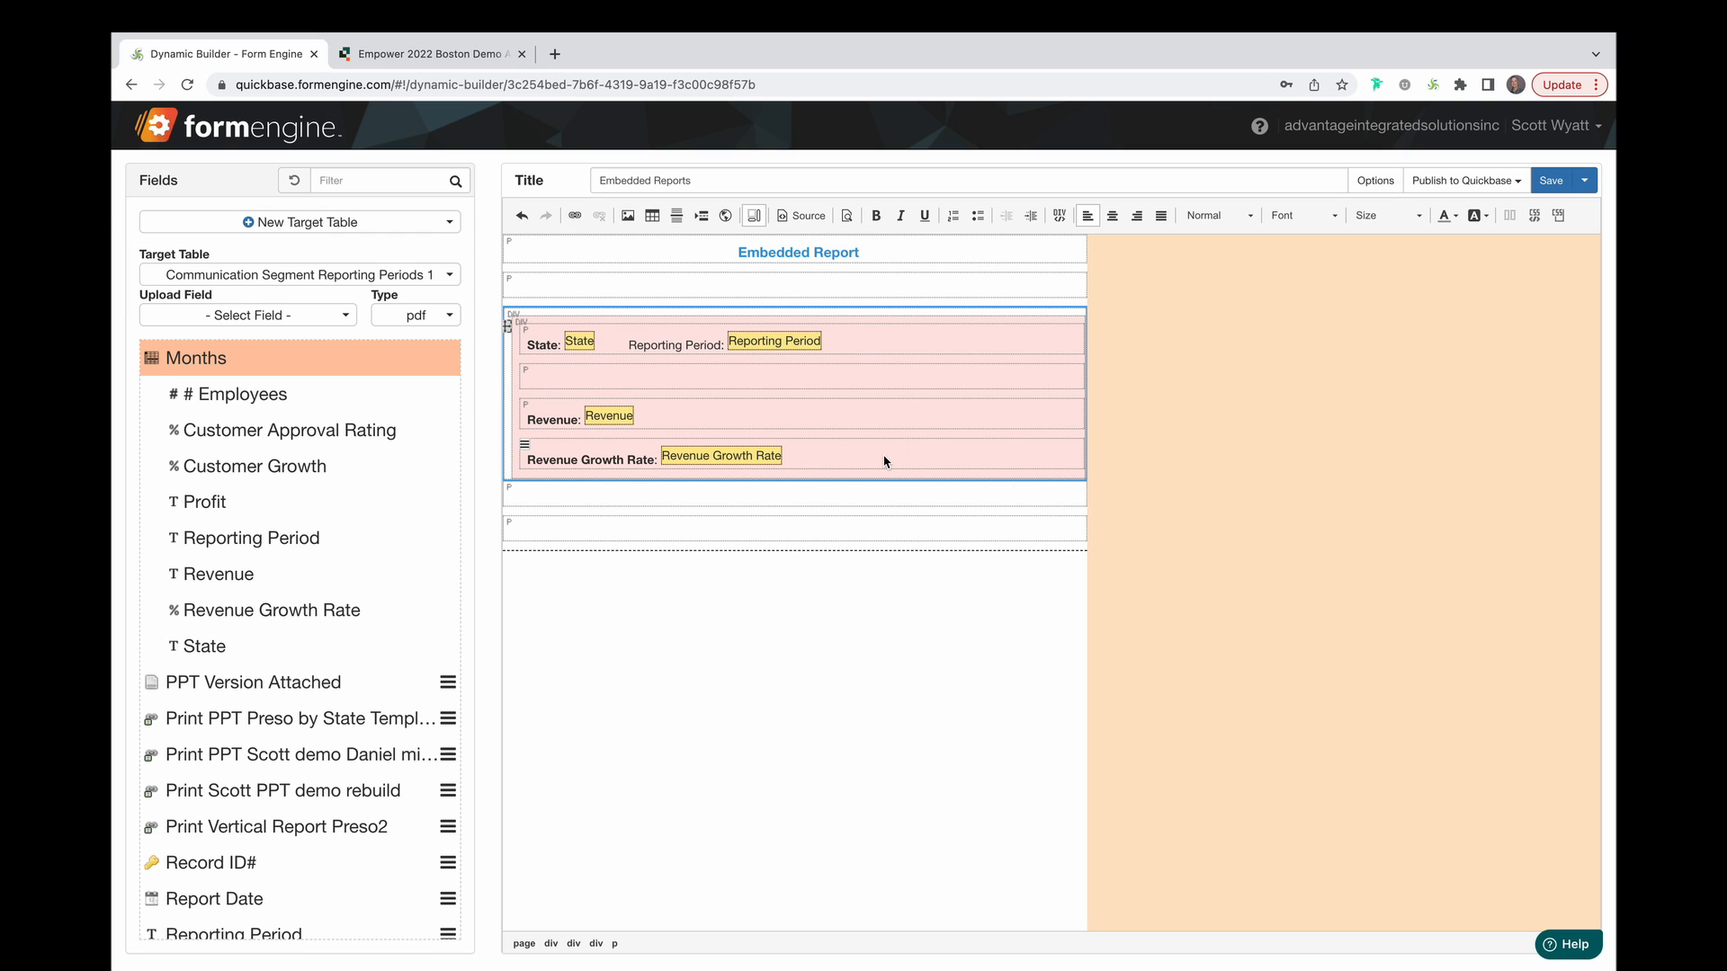
pyautogui.press('Return')
pyautogui.press('Return')
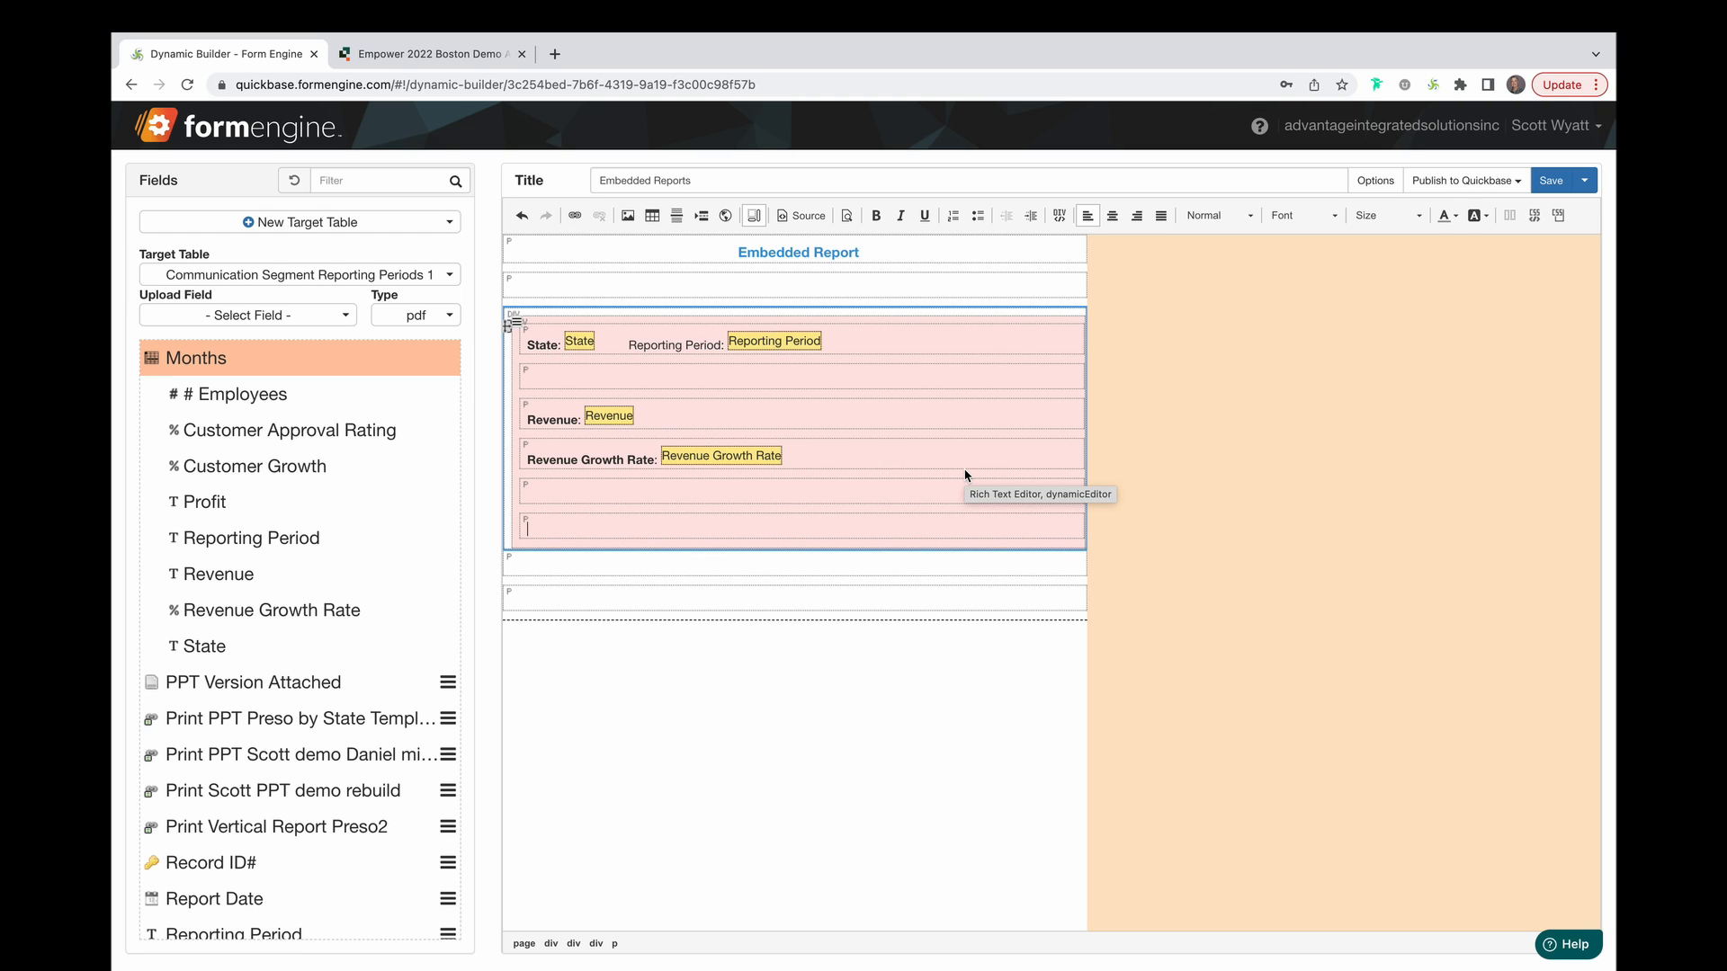
pyautogui.click(277, 131)
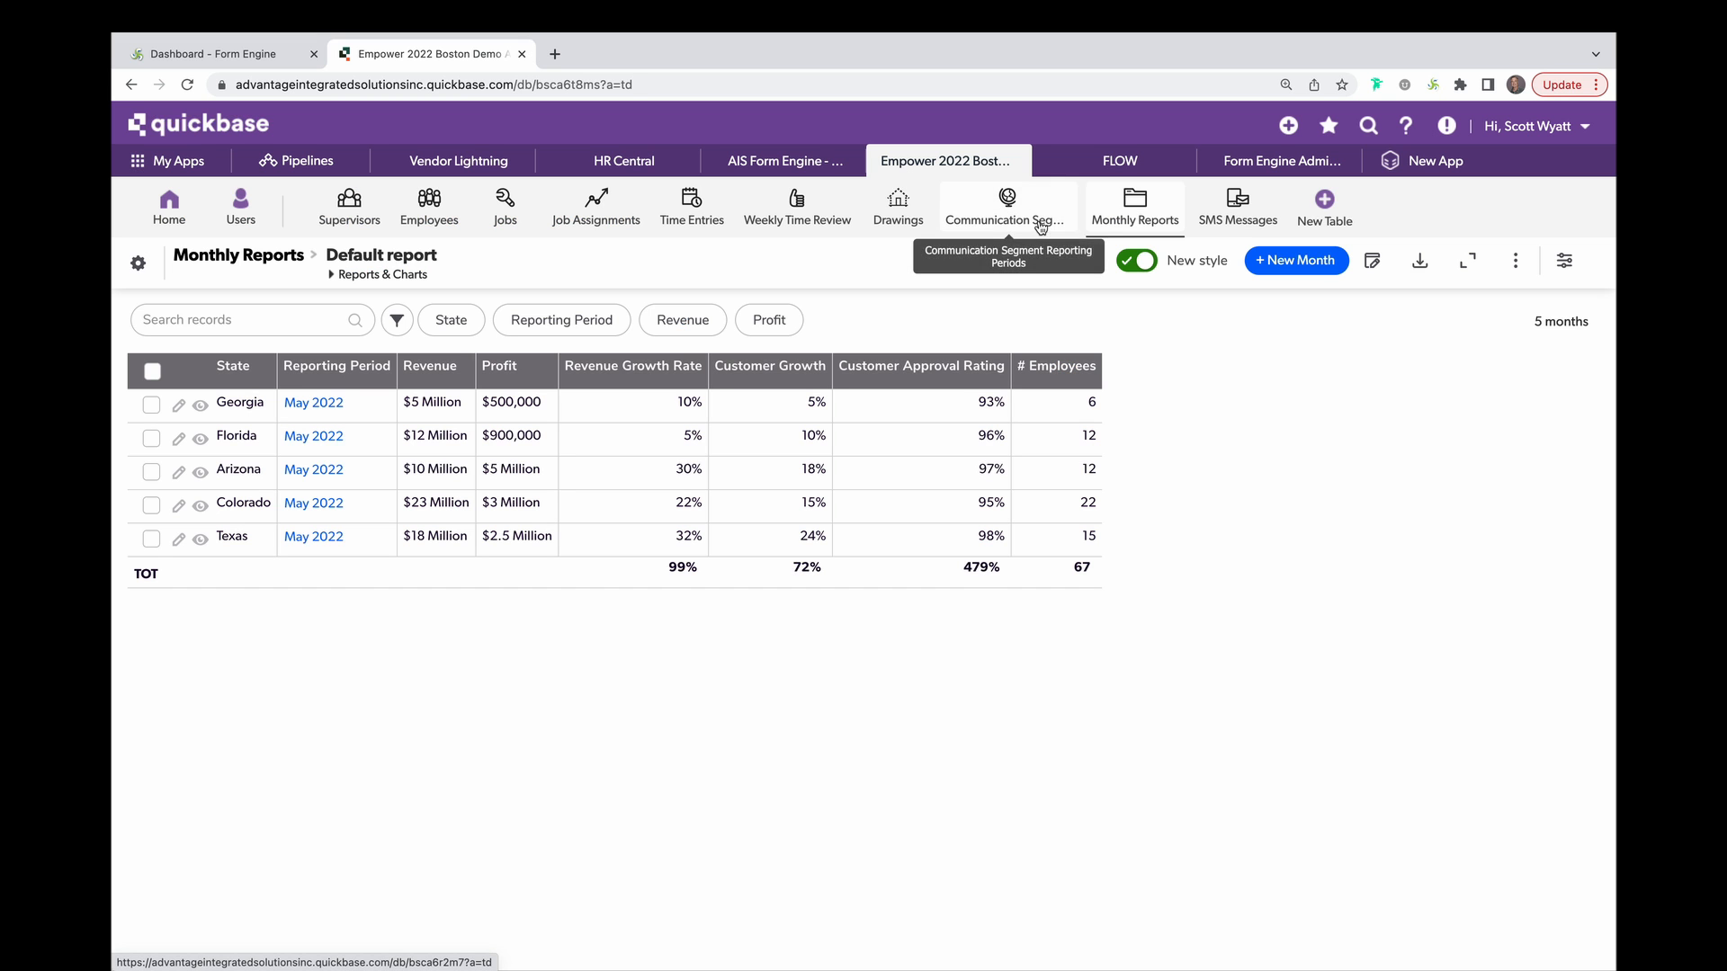
# View the Communication Segment Reporting Periods table in Quickbase, then return to the Form Engine templates list.
pyautogui.click(1040, 224)
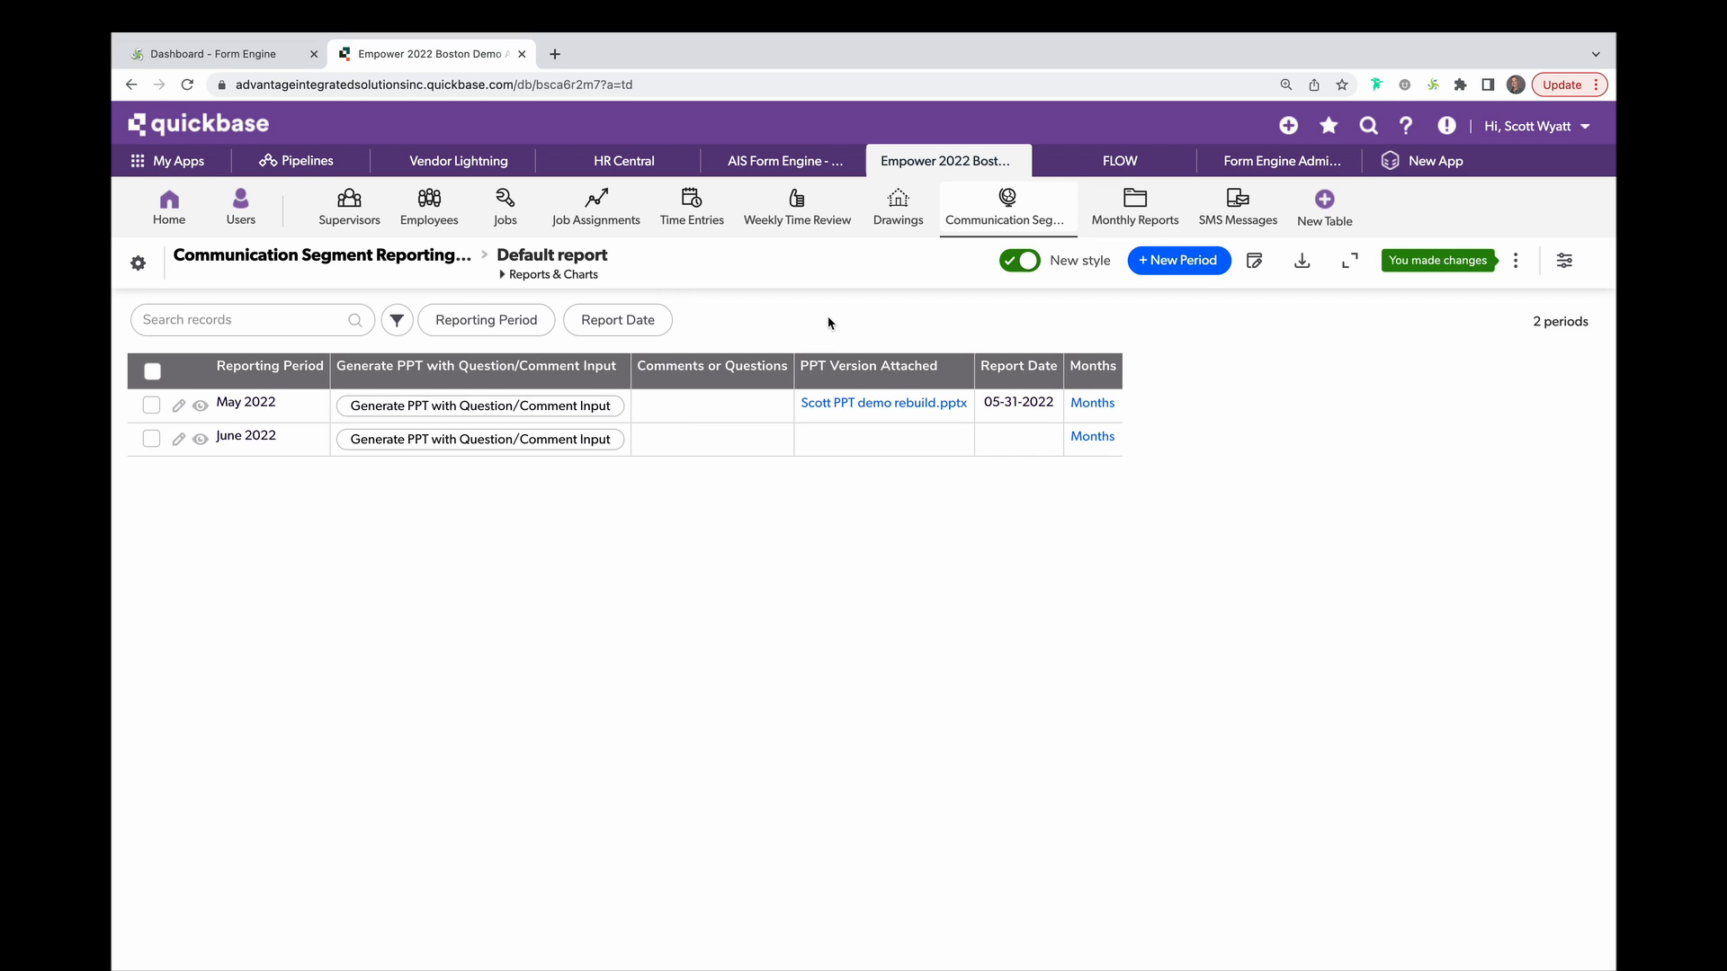
pyautogui.click(218, 56)
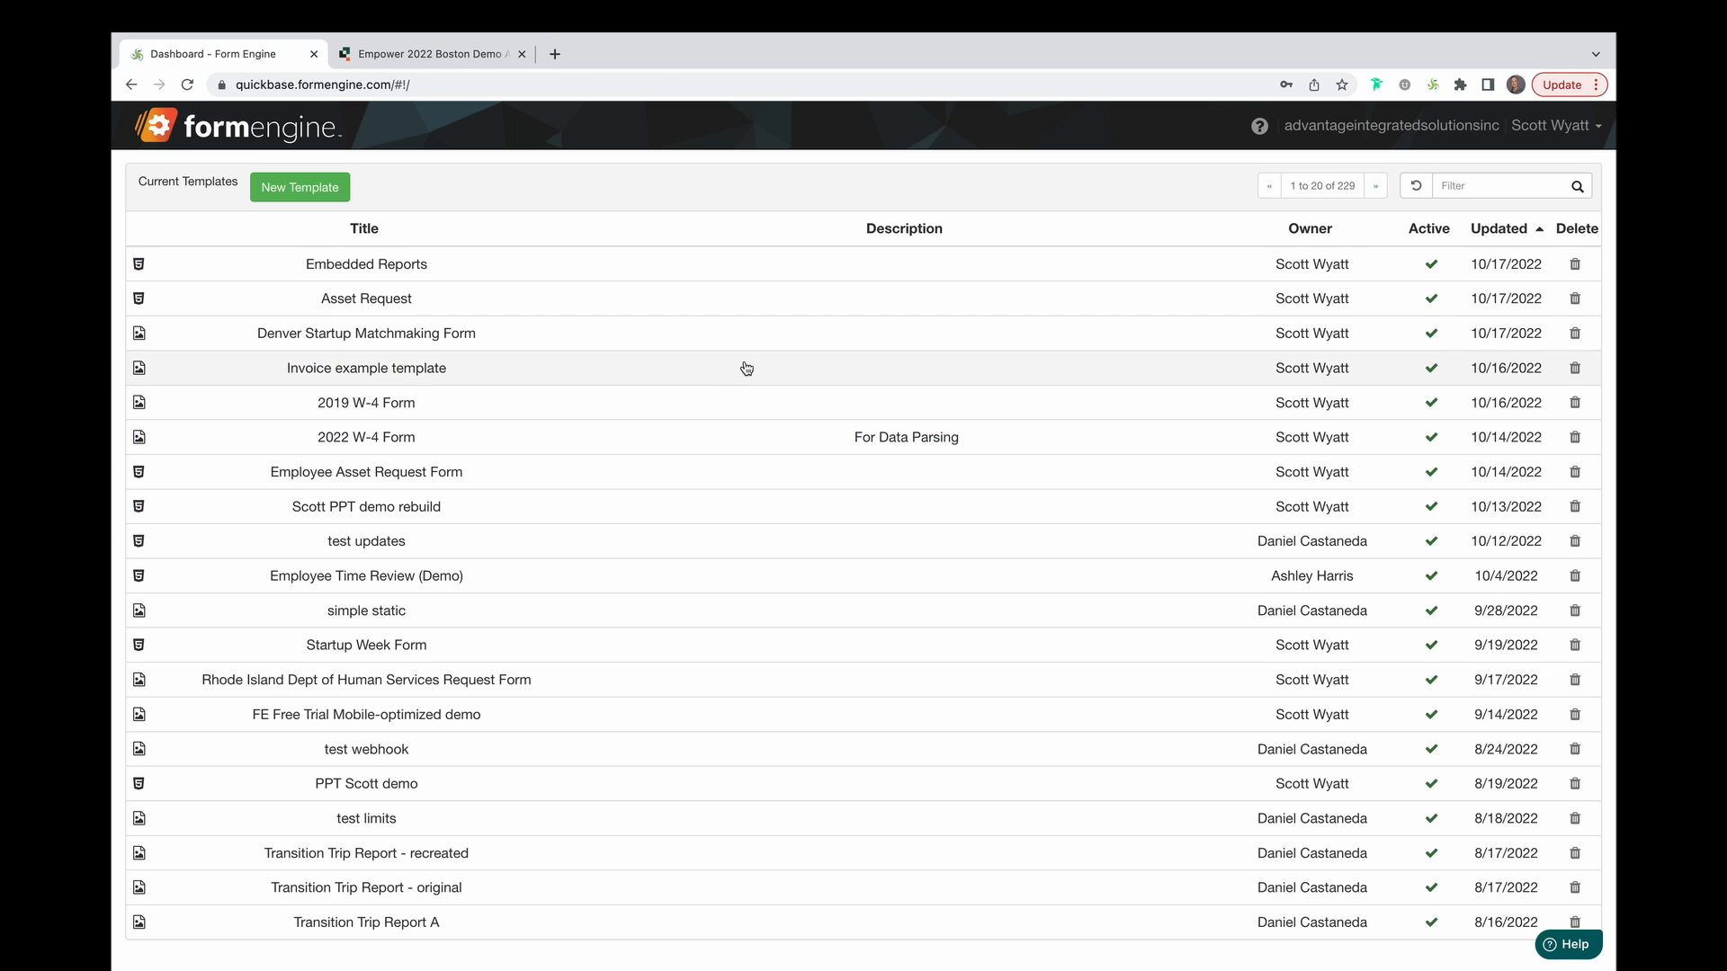
# Open the 'Scott PPT demo rebuild' template, then go back to the Quickbase reporting periods report.
pyautogui.click(676, 507)
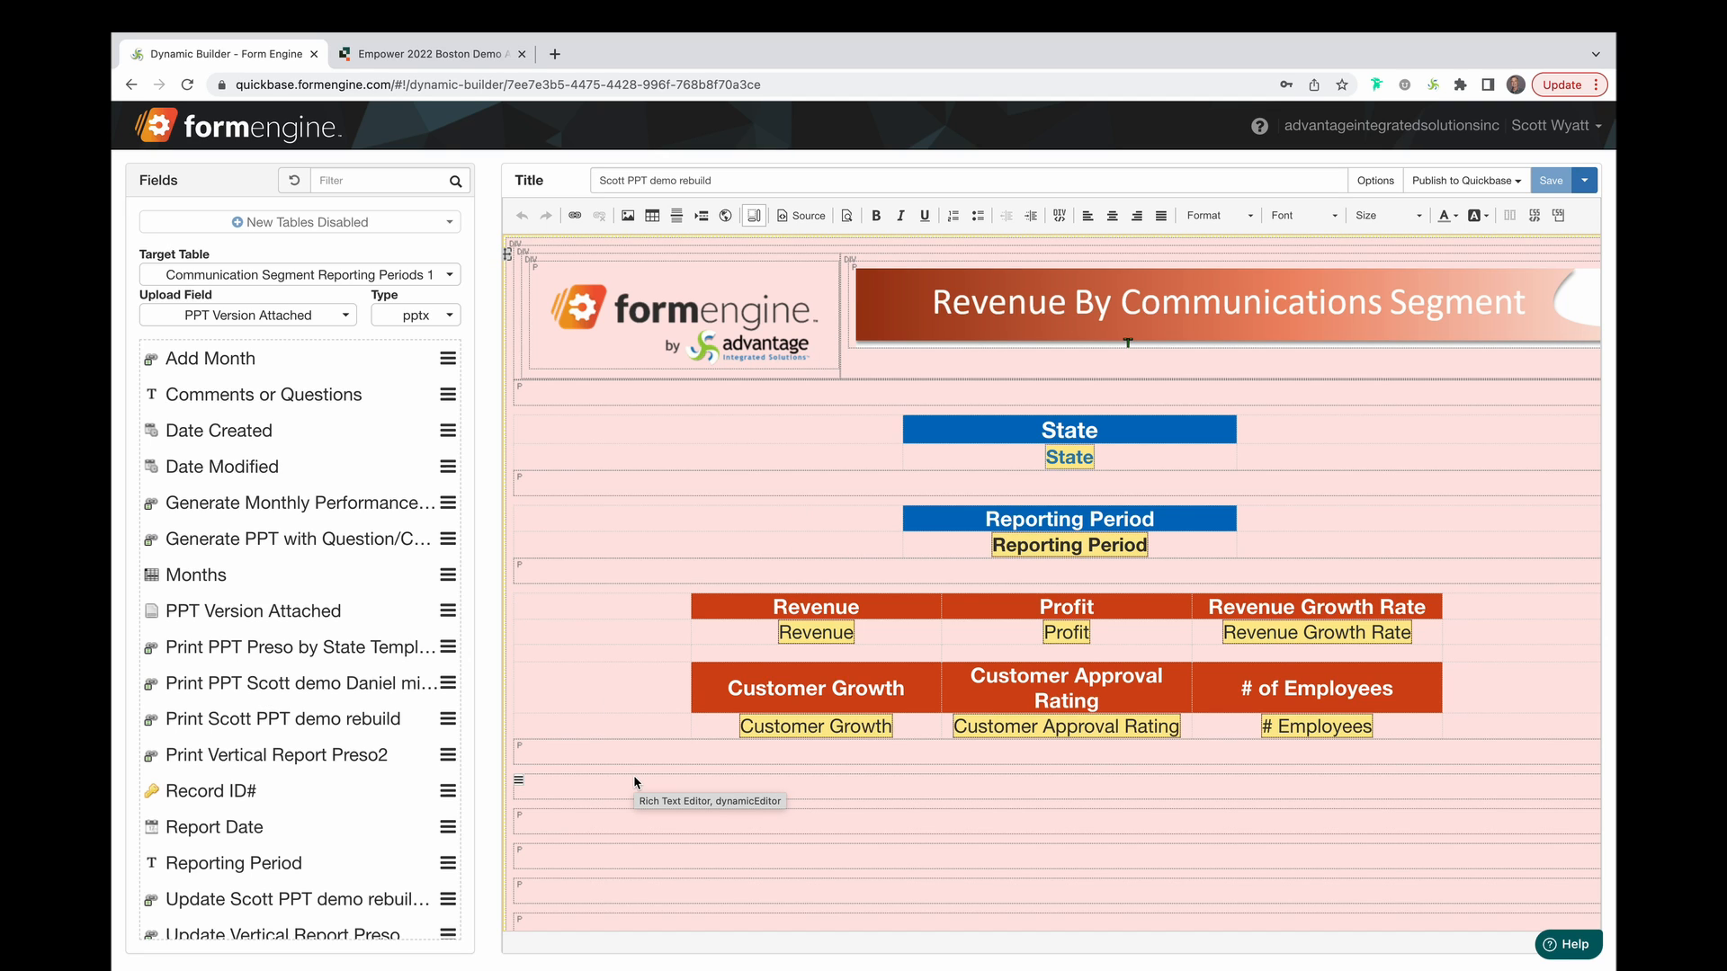
pyautogui.click(454, 52)
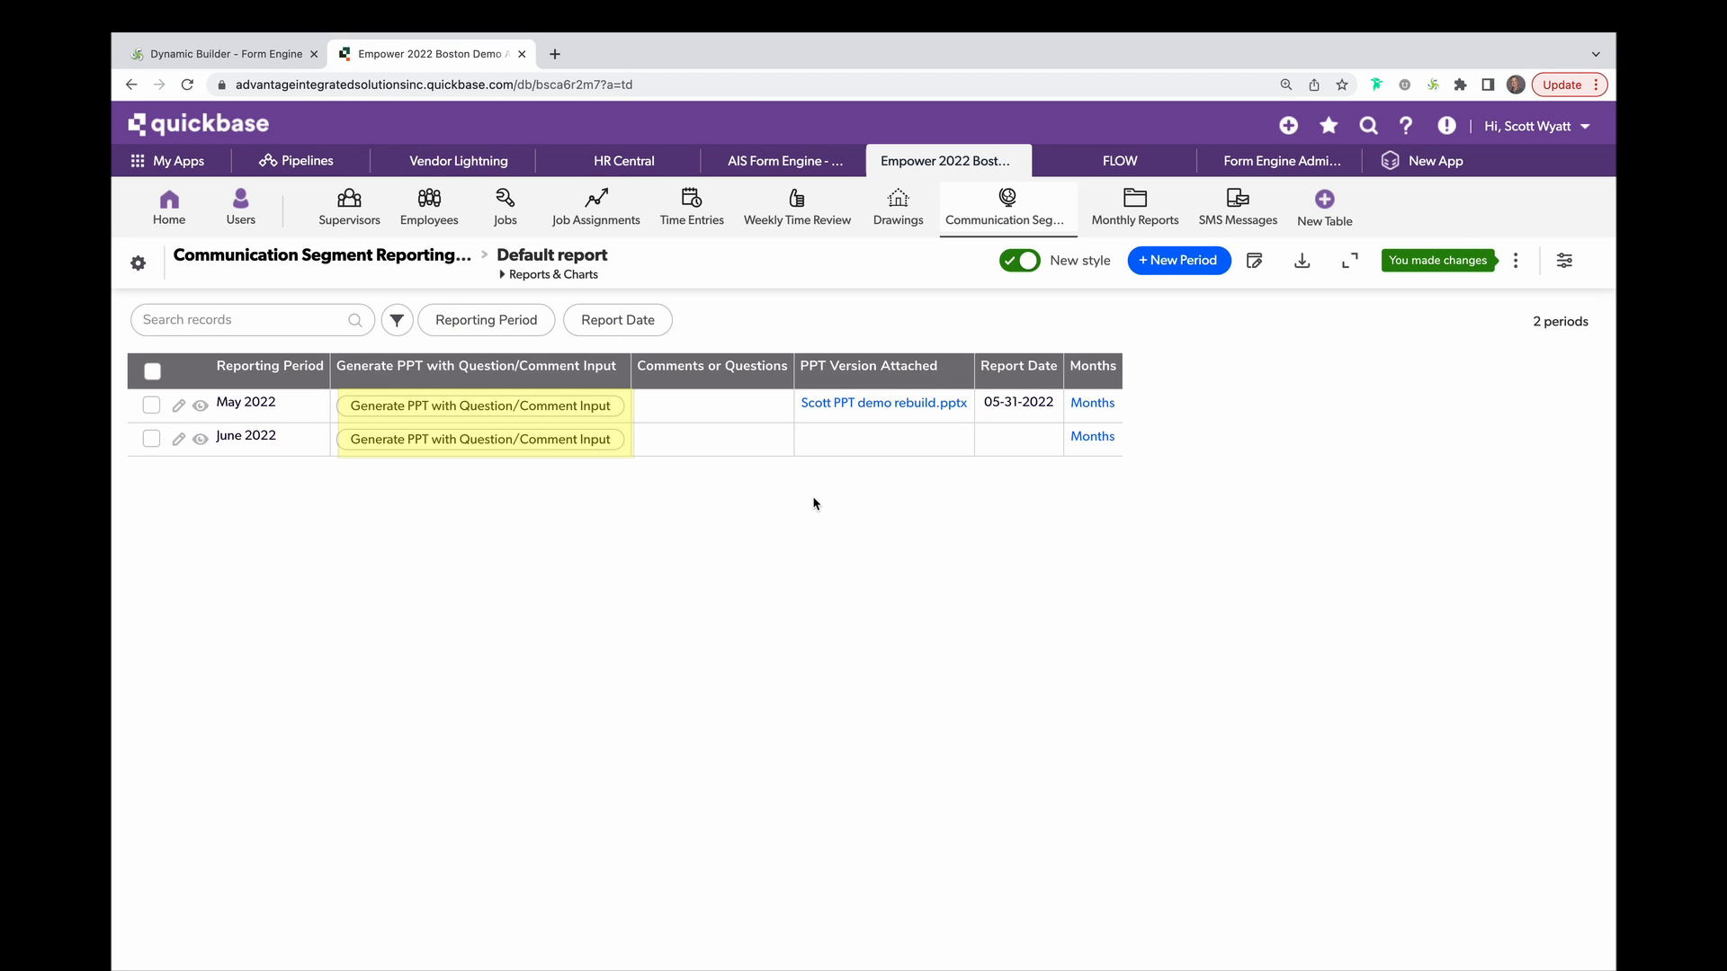
# Generate the PPT with Question/Comment Input for the May 2022 period.
pyautogui.click(507, 406)
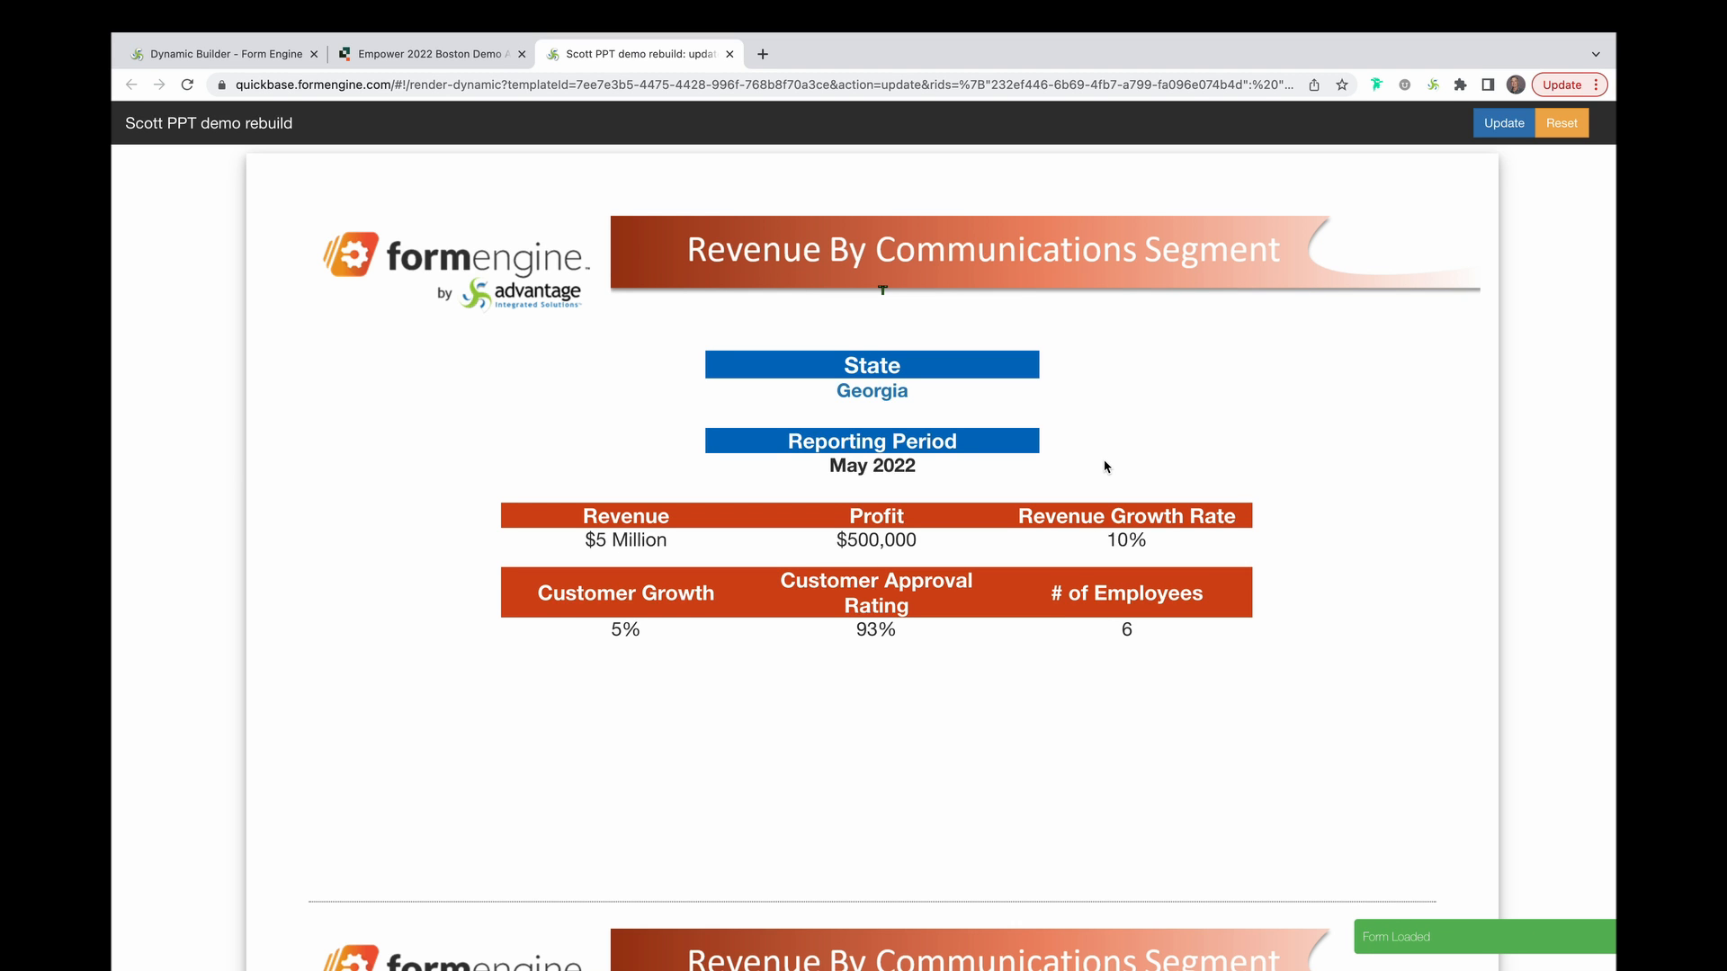
# Review the rendered PPT form's slides, comparing them against the PPT template editor.
pyautogui.scroll(-7, 1105, 466)
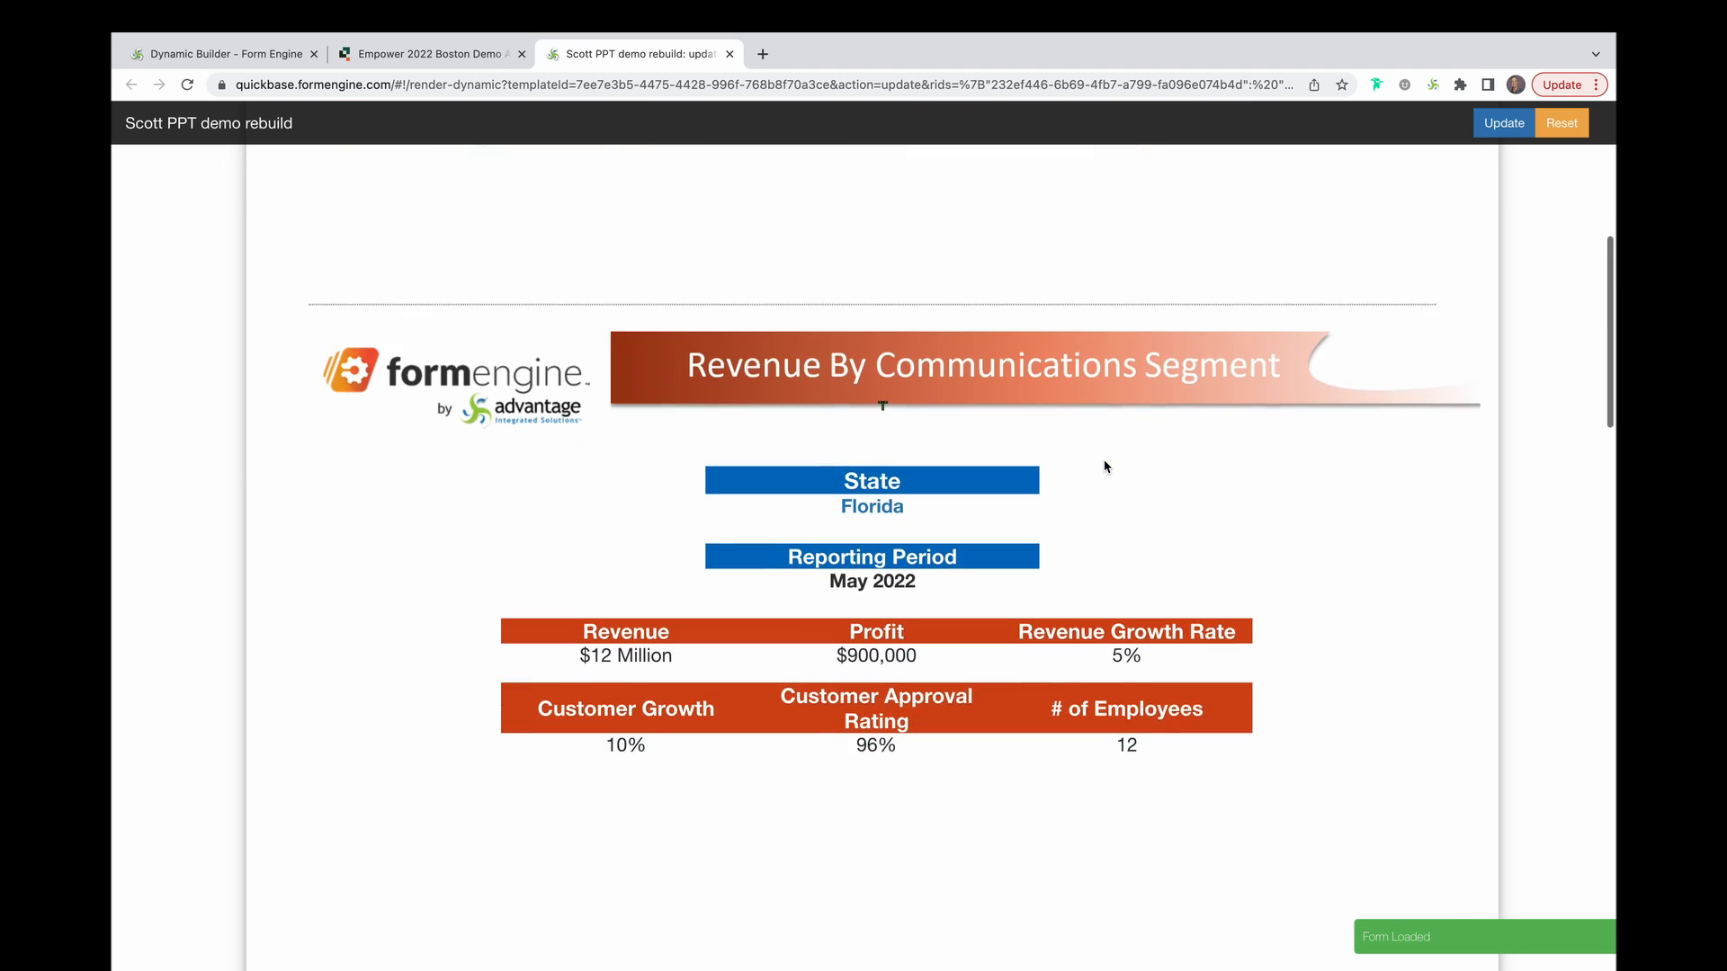
pyautogui.scroll(-1, 1105, 466)
pyautogui.scroll(-8, 1105, 466)
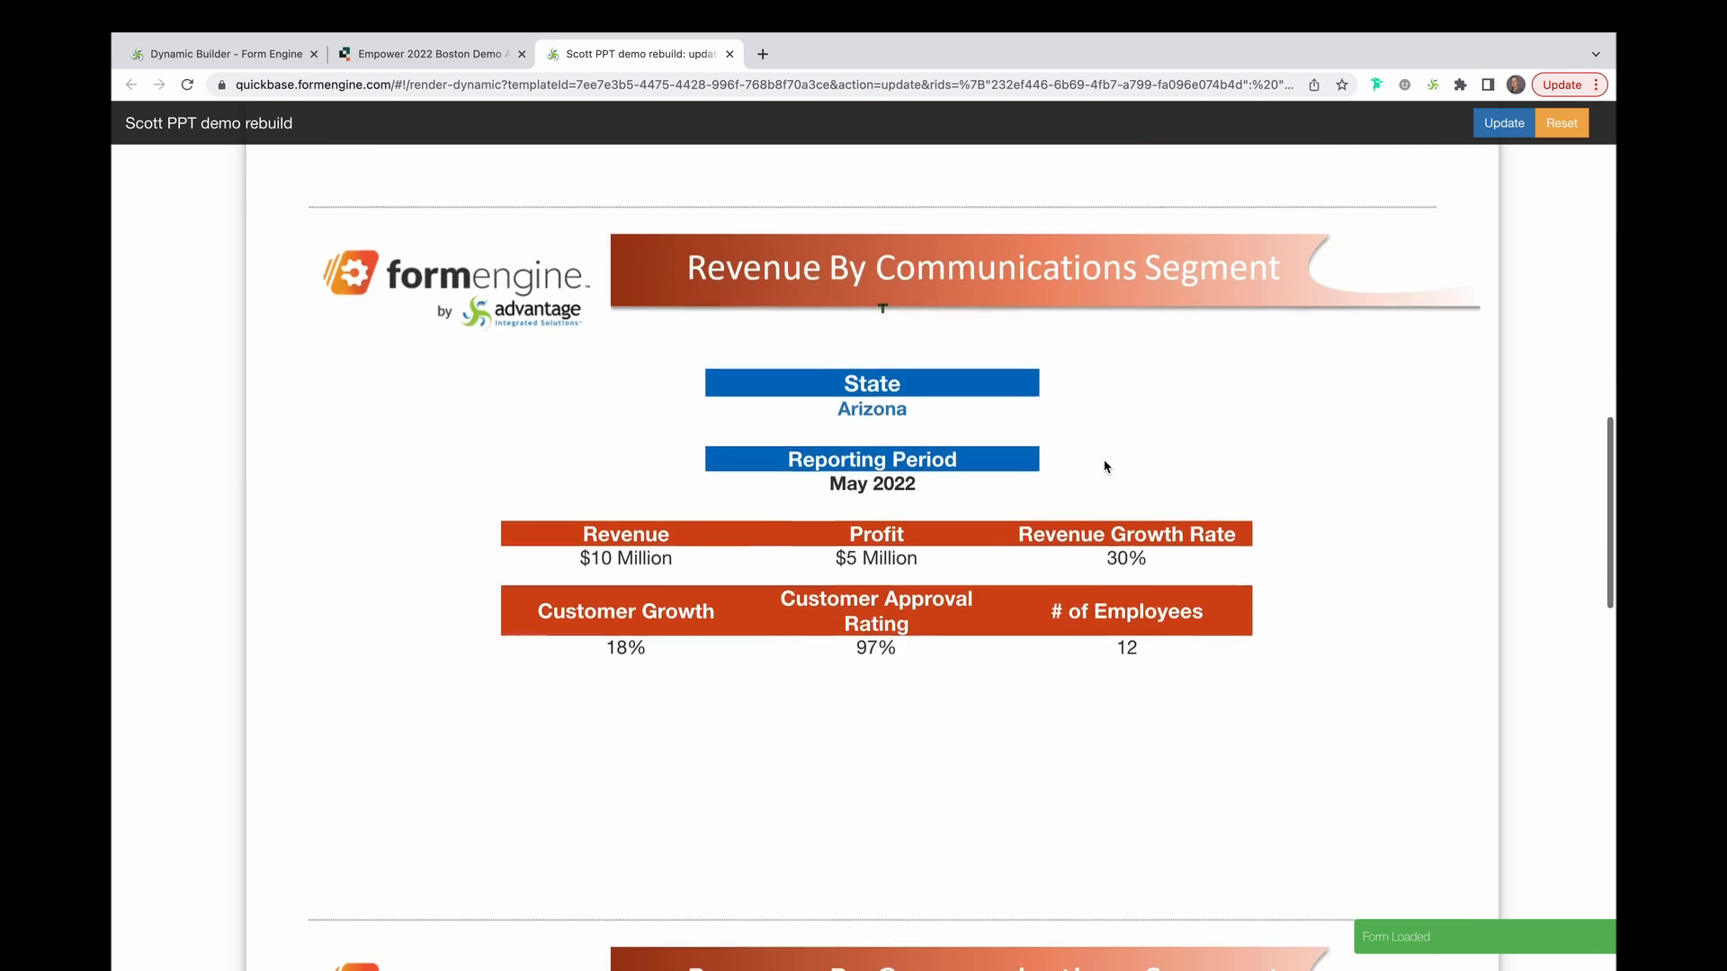
pyautogui.scroll(-8, 1106, 466)
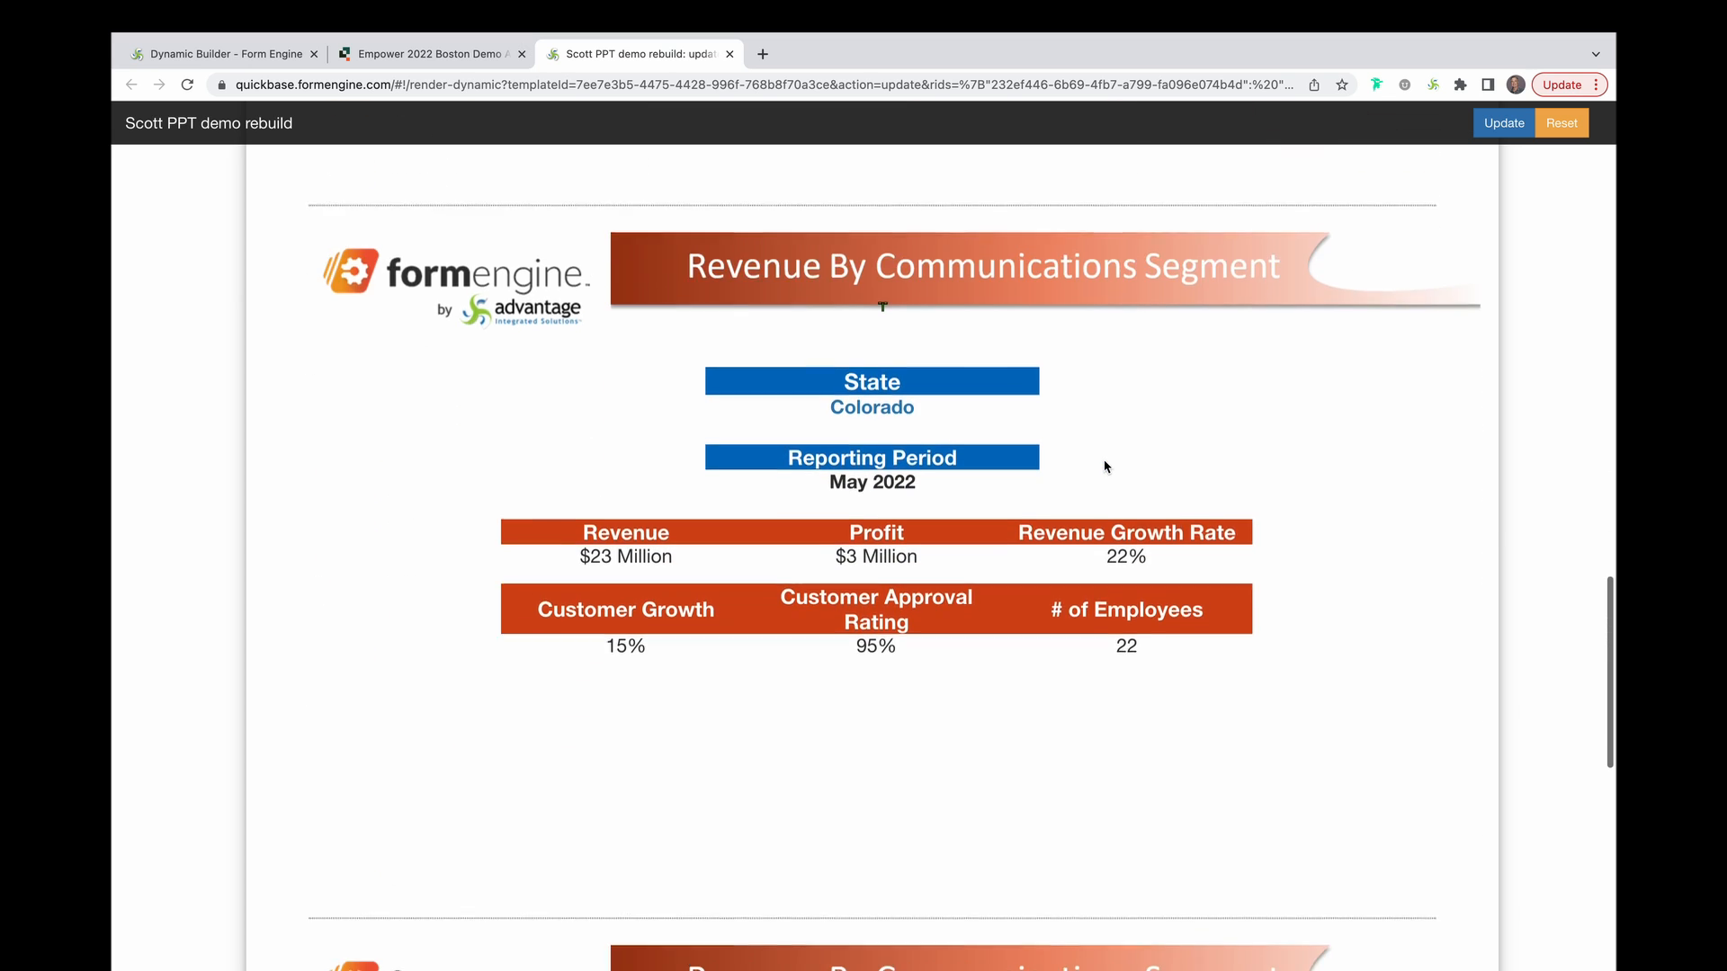
pyautogui.scroll(-8, 1105, 466)
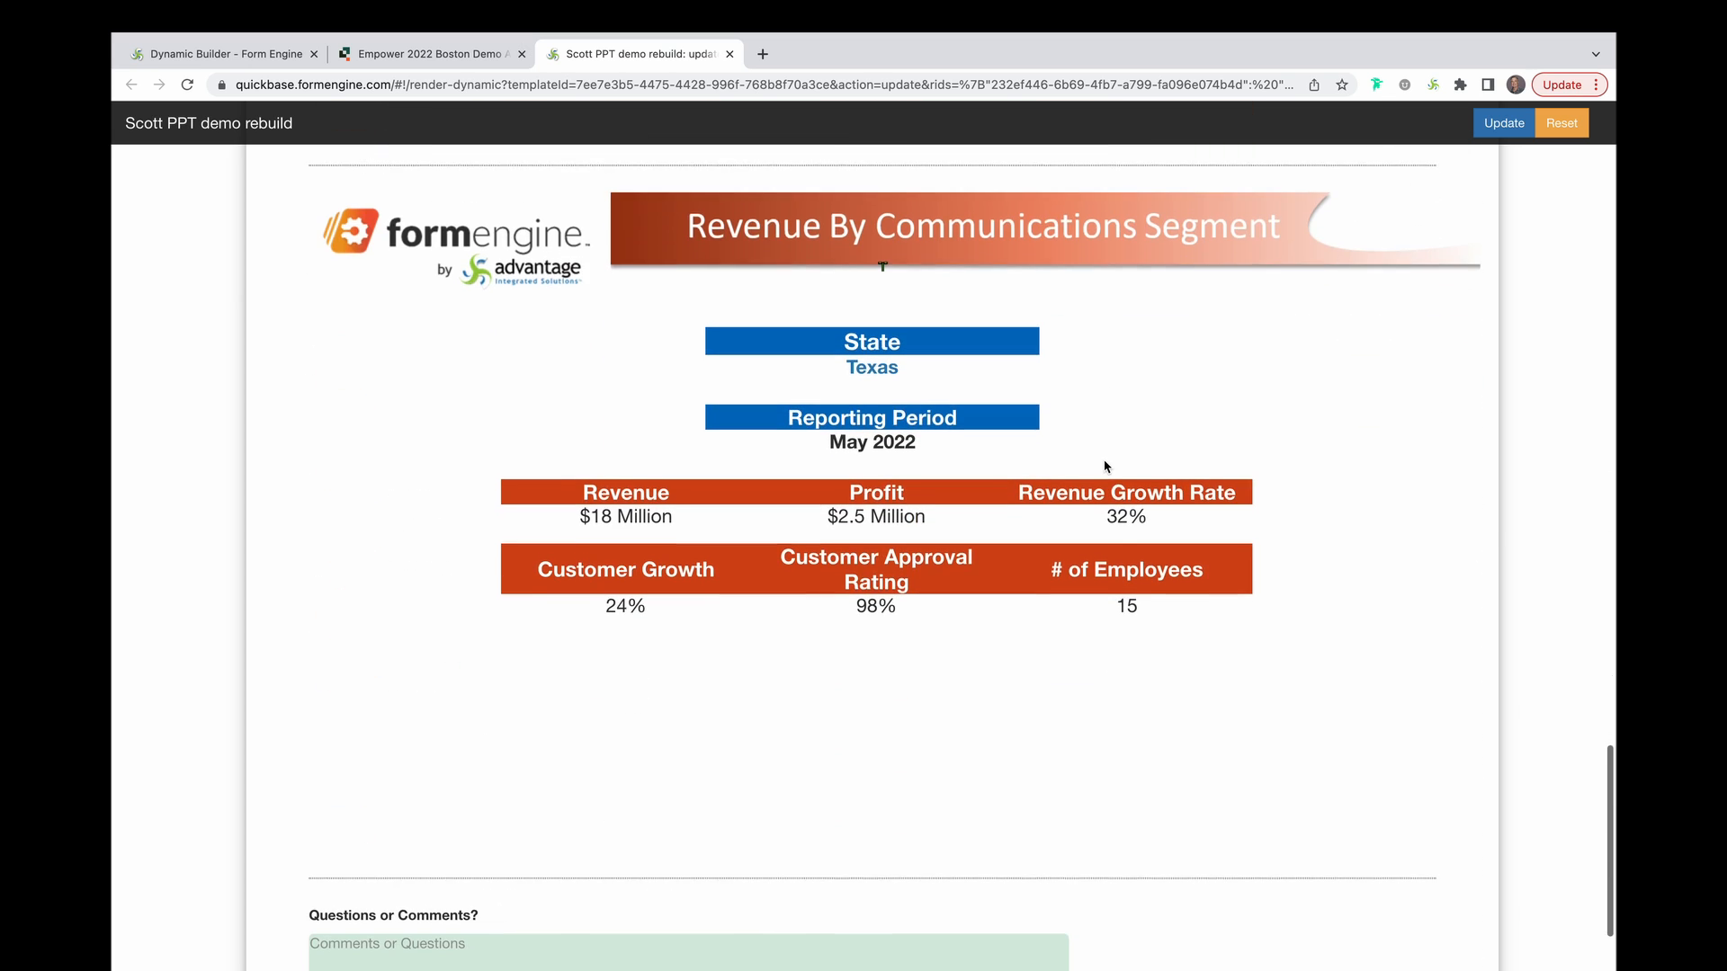
pyautogui.scroll(-2, 1105, 466)
pyautogui.scroll(3, 1106, 466)
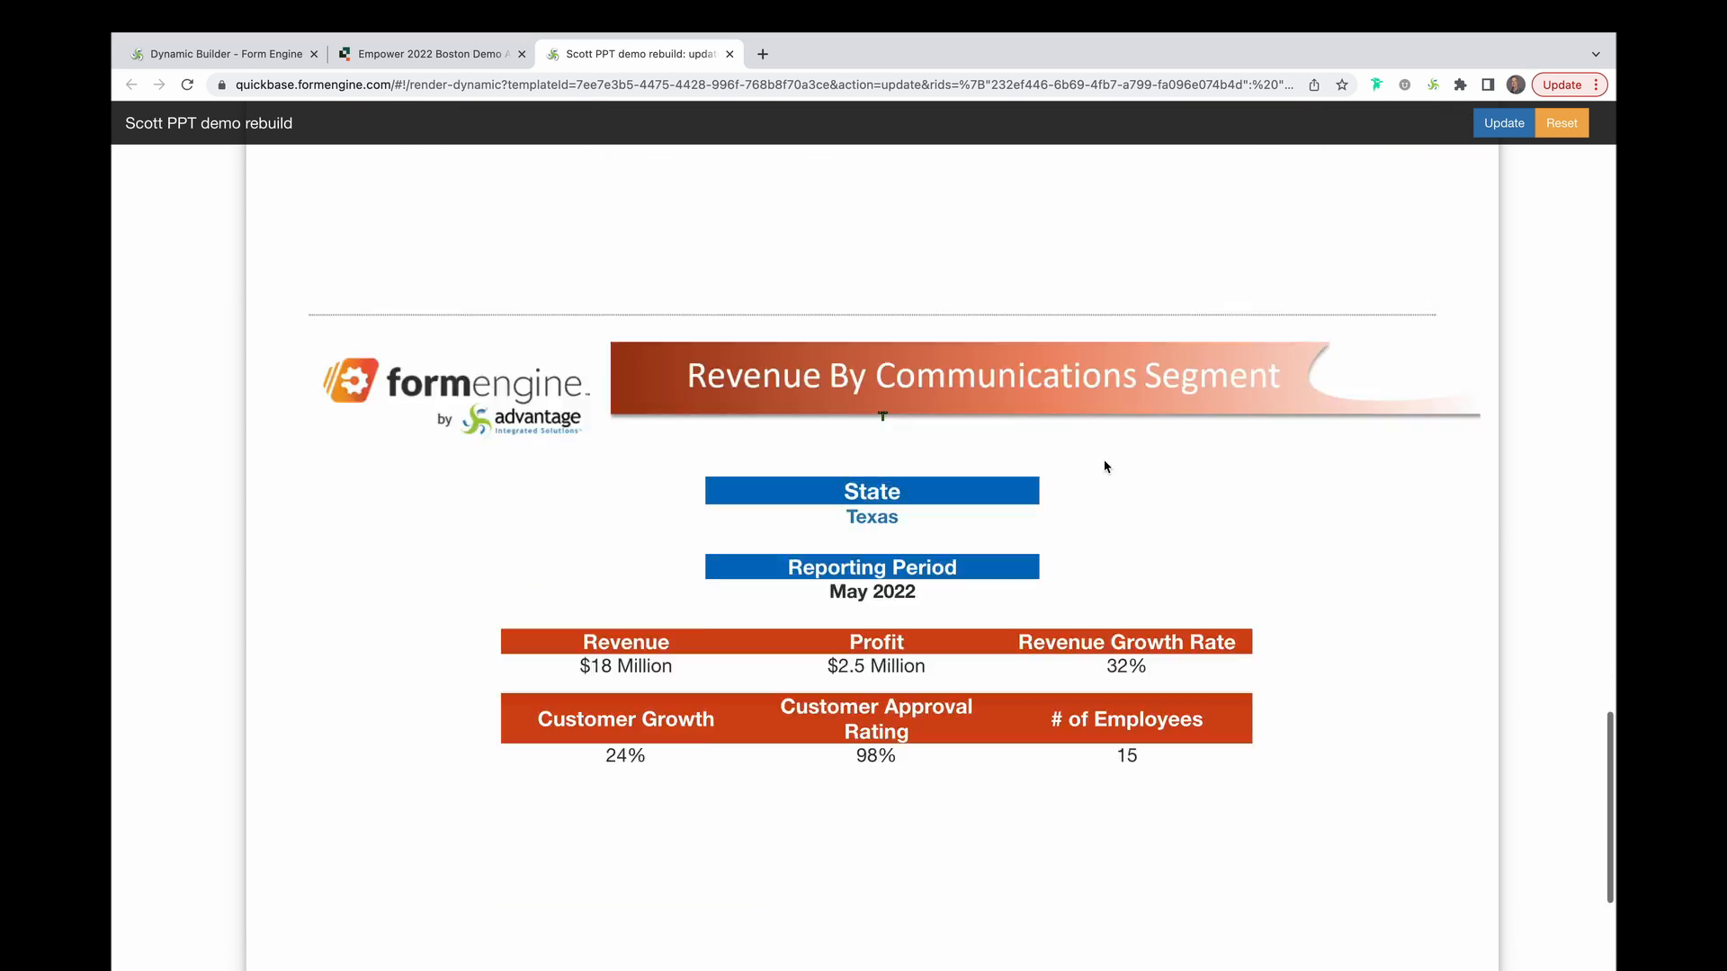
pyautogui.scroll(8, 1105, 466)
pyautogui.click(251, 79)
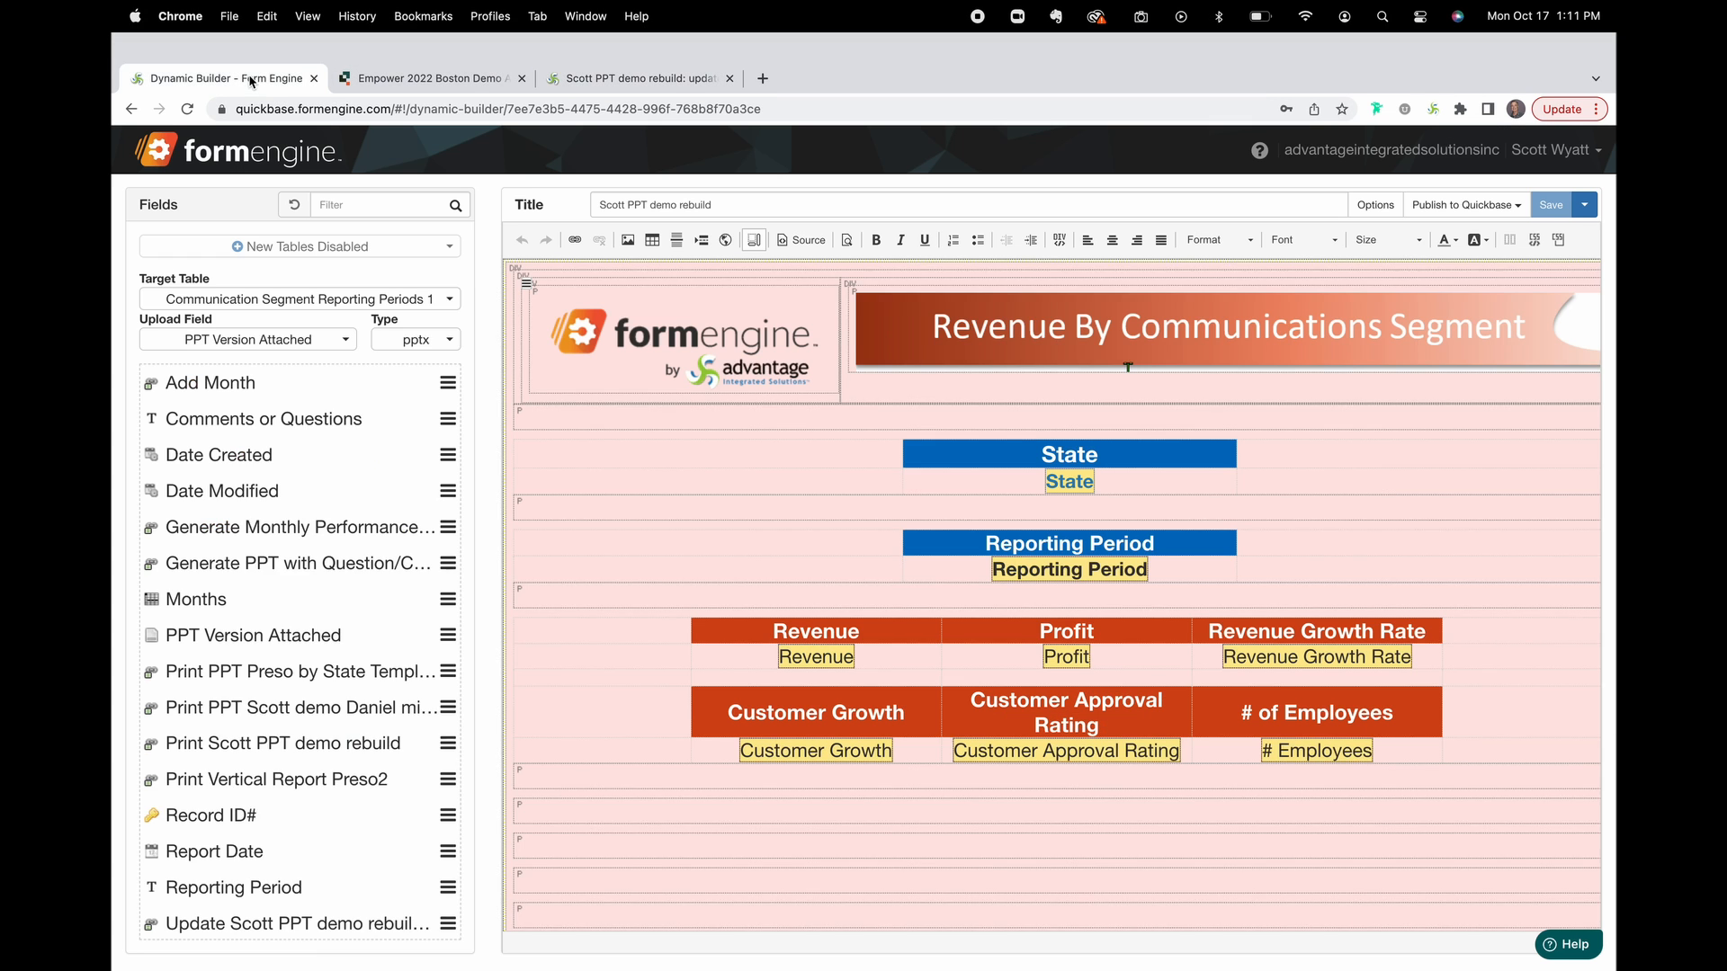
pyautogui.scroll(-5, 825, 563)
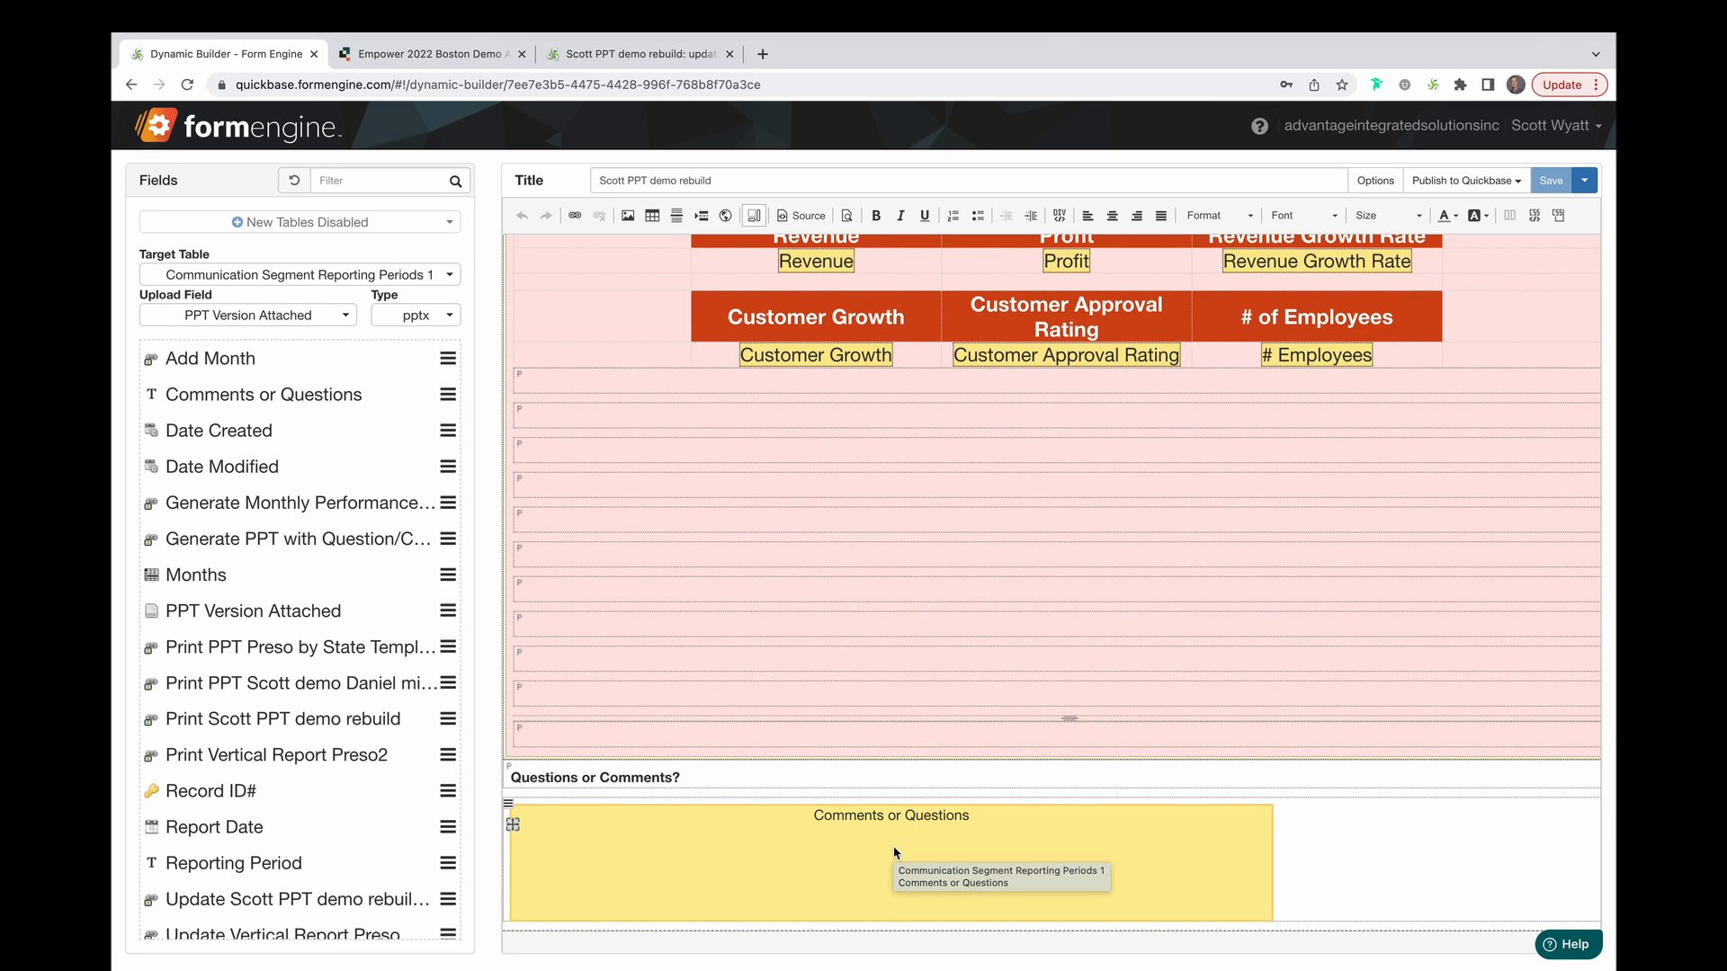
pyautogui.click(681, 59)
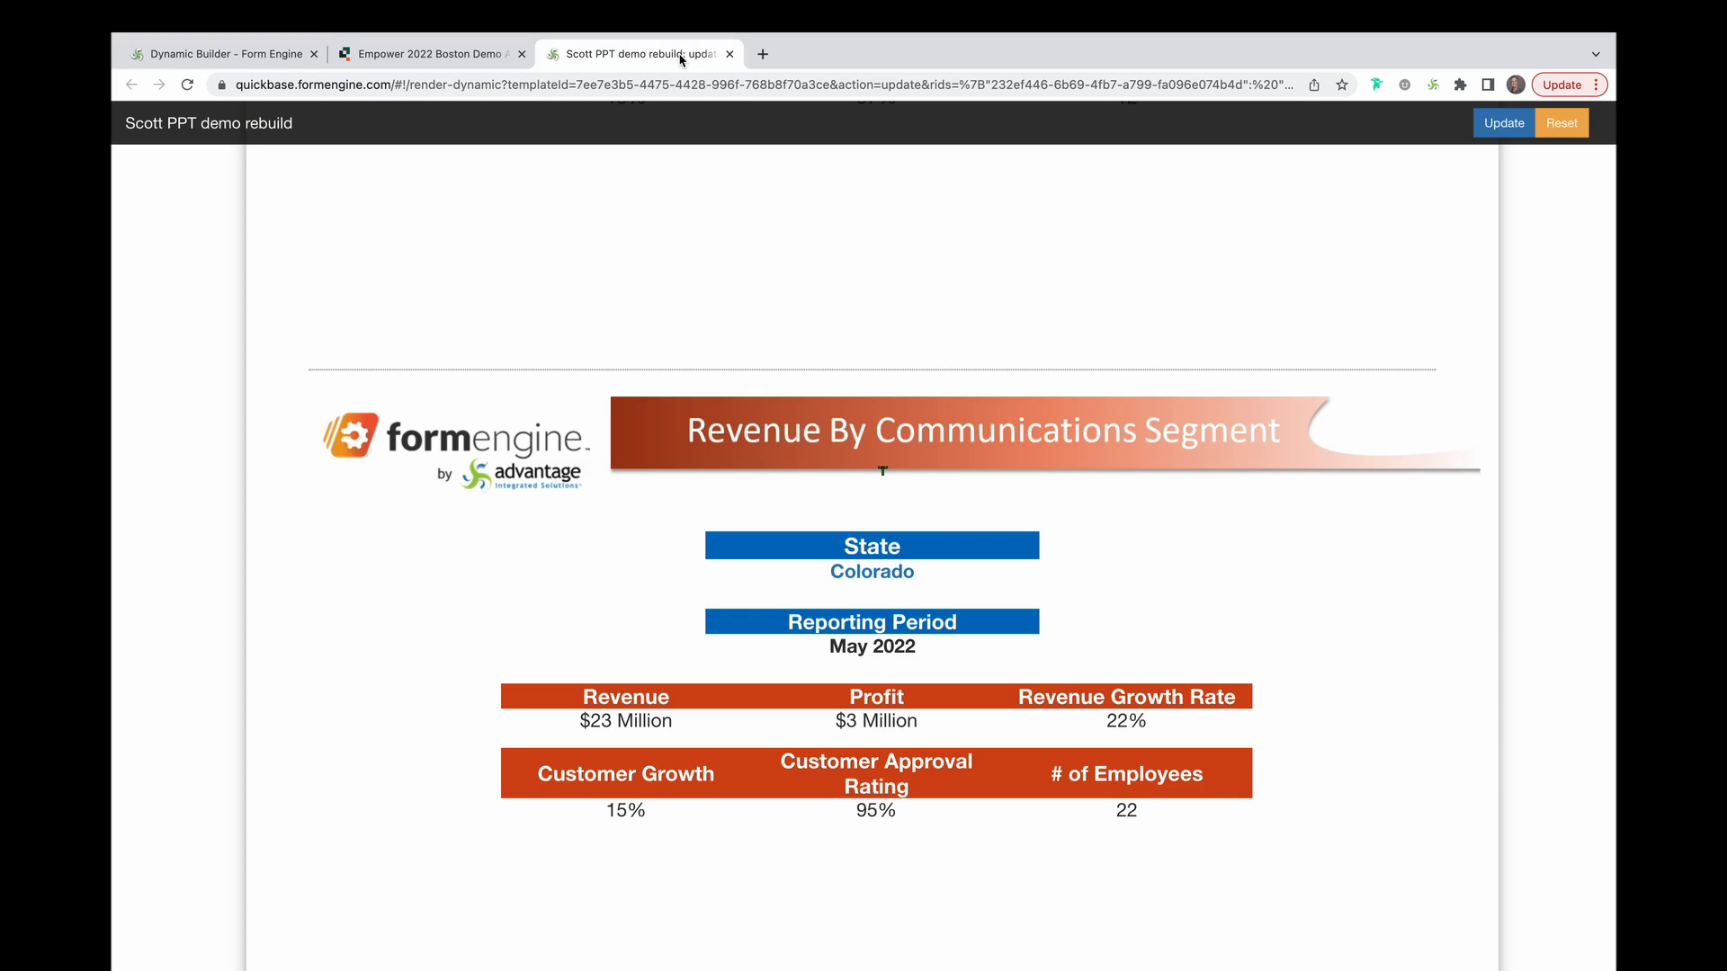
pyautogui.scroll(-10, 694, 590)
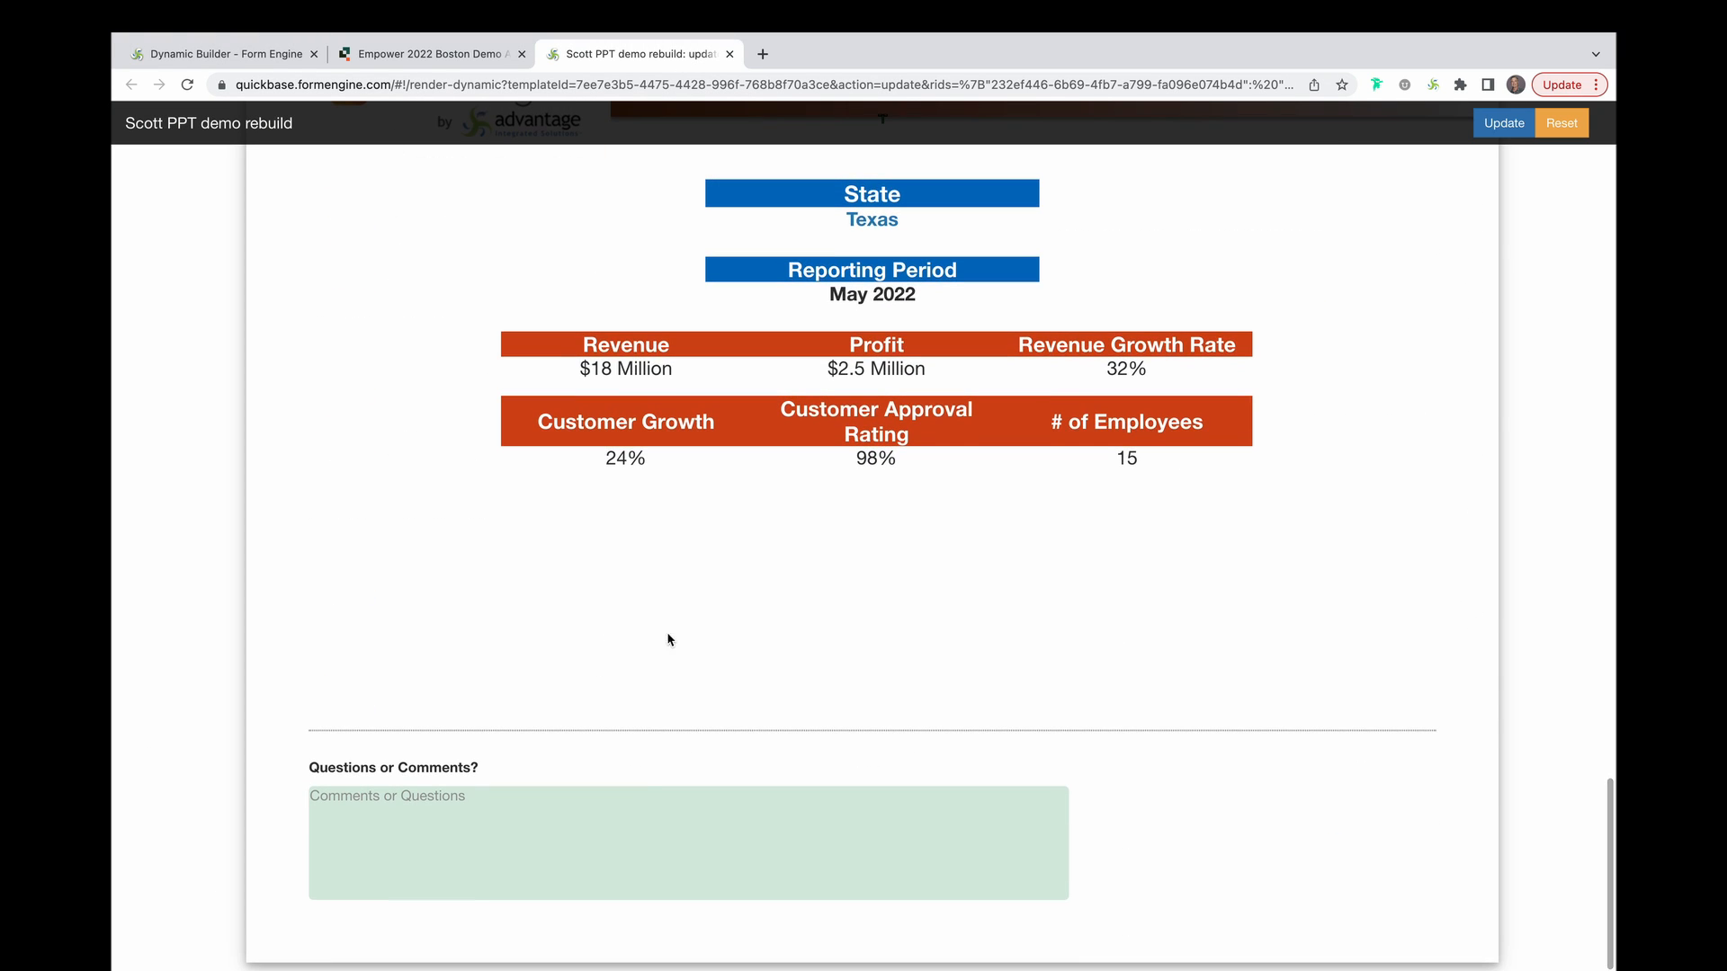
# Submit the comment 'Can someone tell me more about the Texas results' and view the free-trial portrait slide.
pyautogui.click(636, 801)
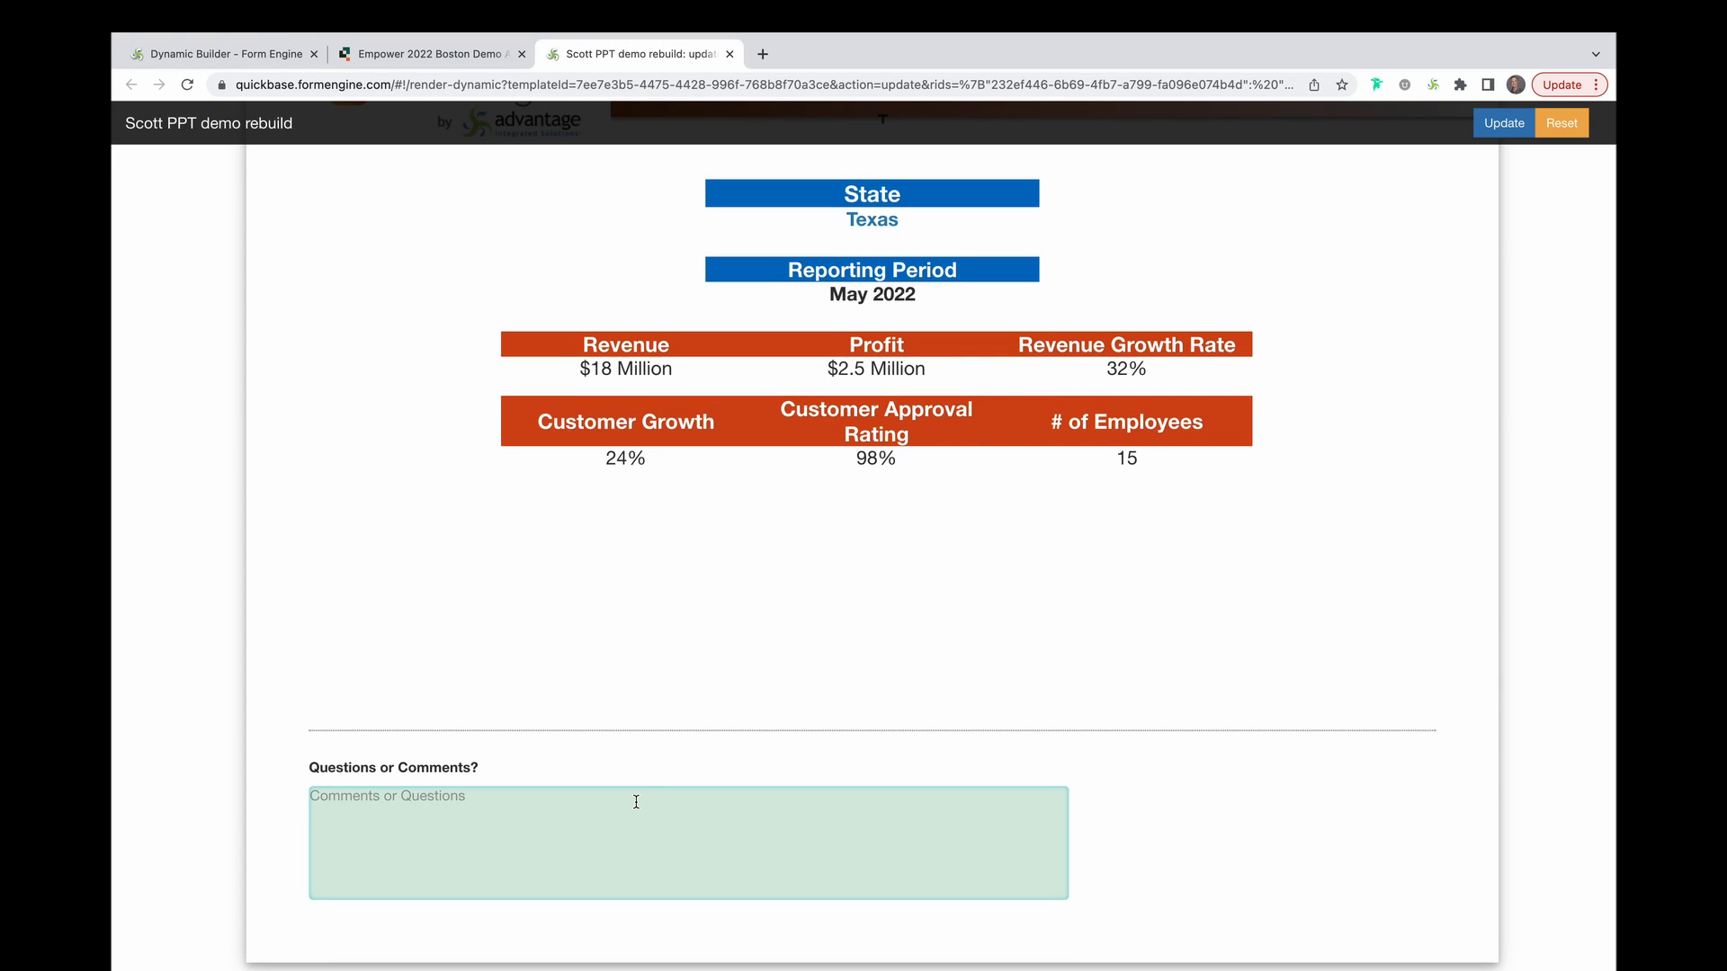
pyautogui.write('Can someone tell me more abut')
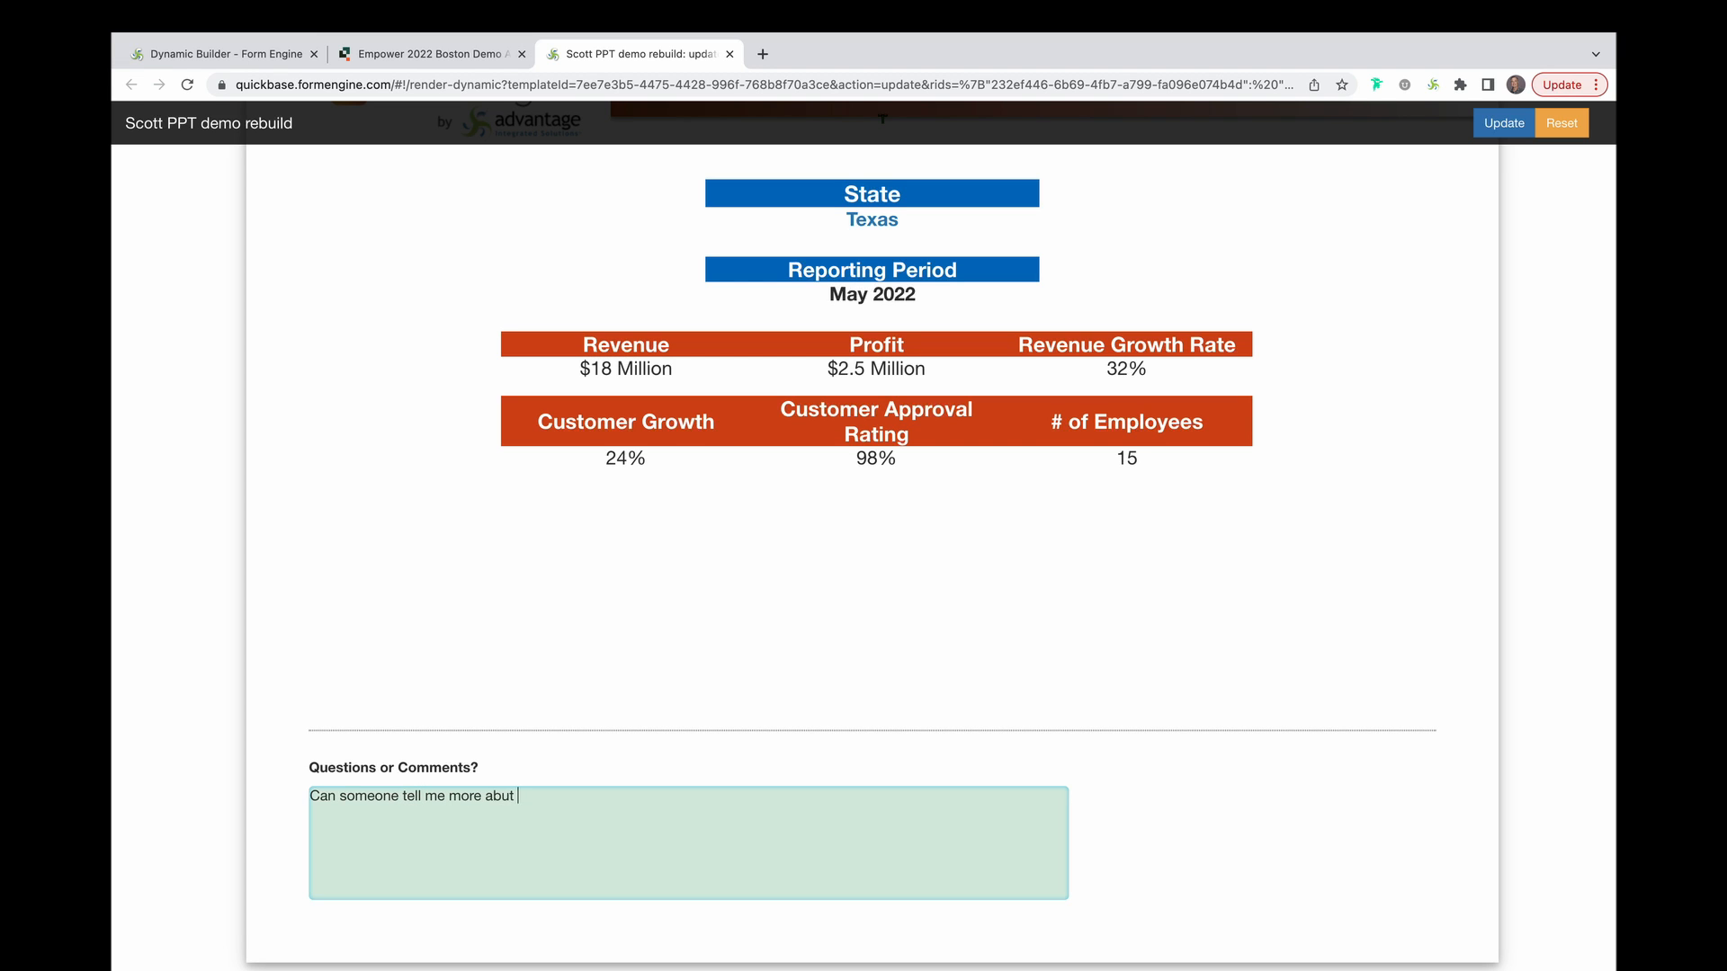
pyautogui.press('BackSpace')
pyautogui.press('BackSpace')
pyautogui.press('BackSpace')
pyautogui.write('out the Texas results')
pyautogui.click(1503, 123)
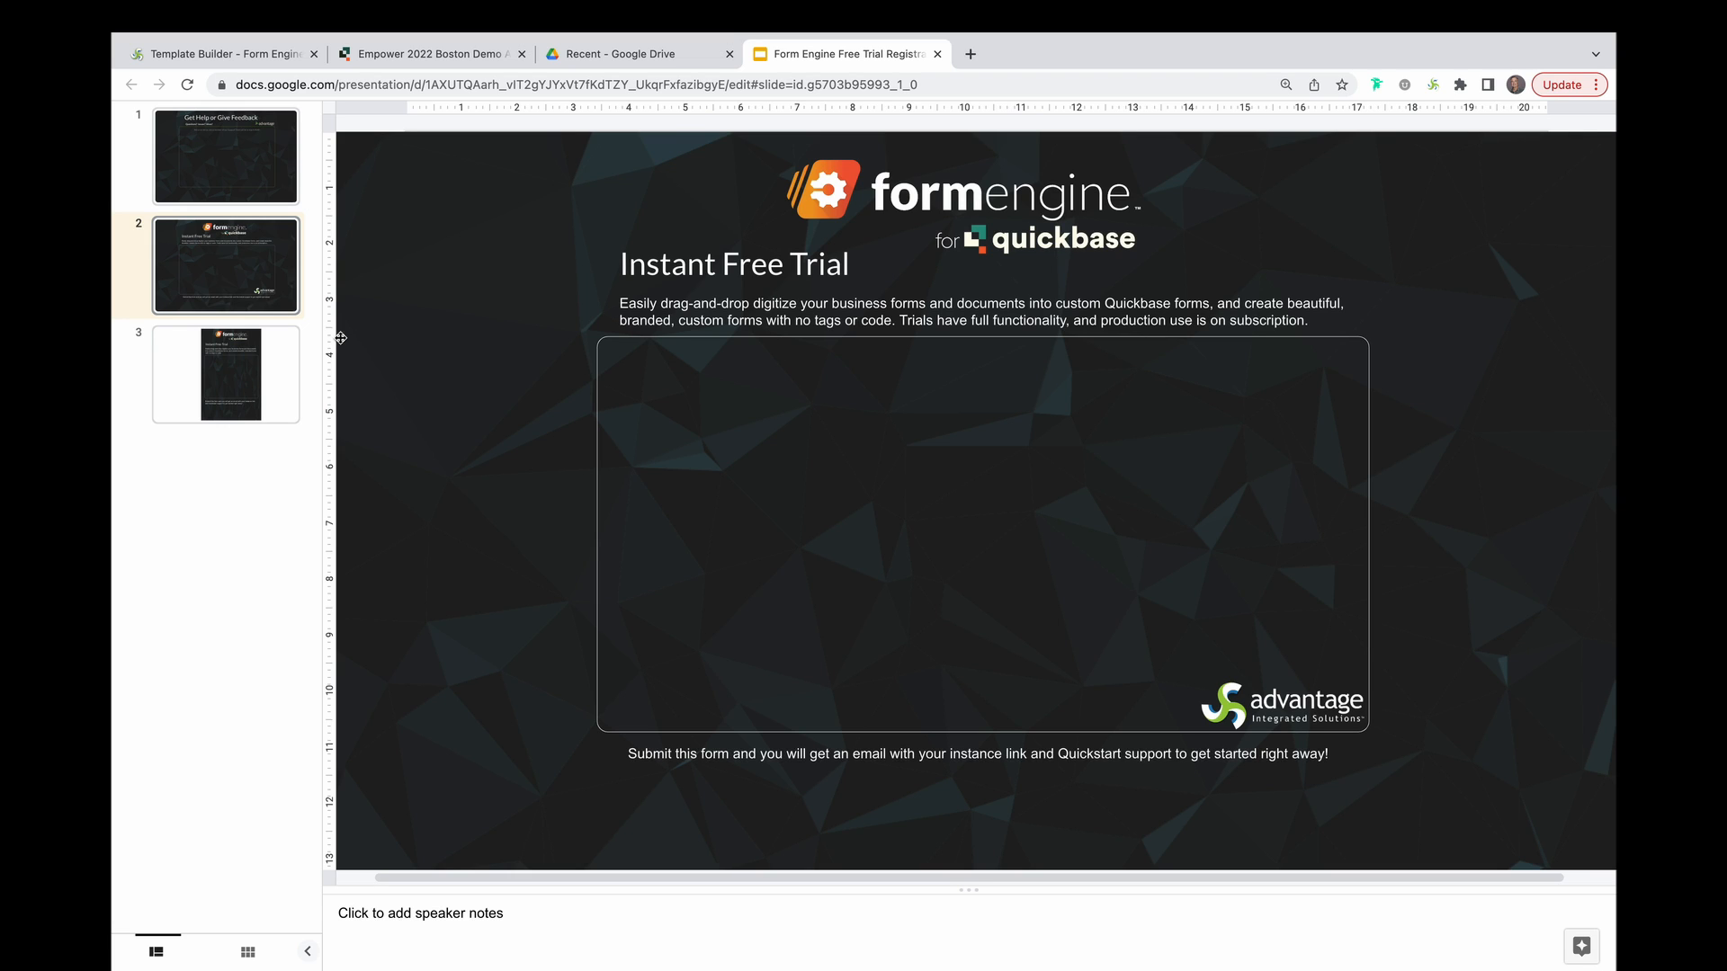
pyautogui.click(236, 386)
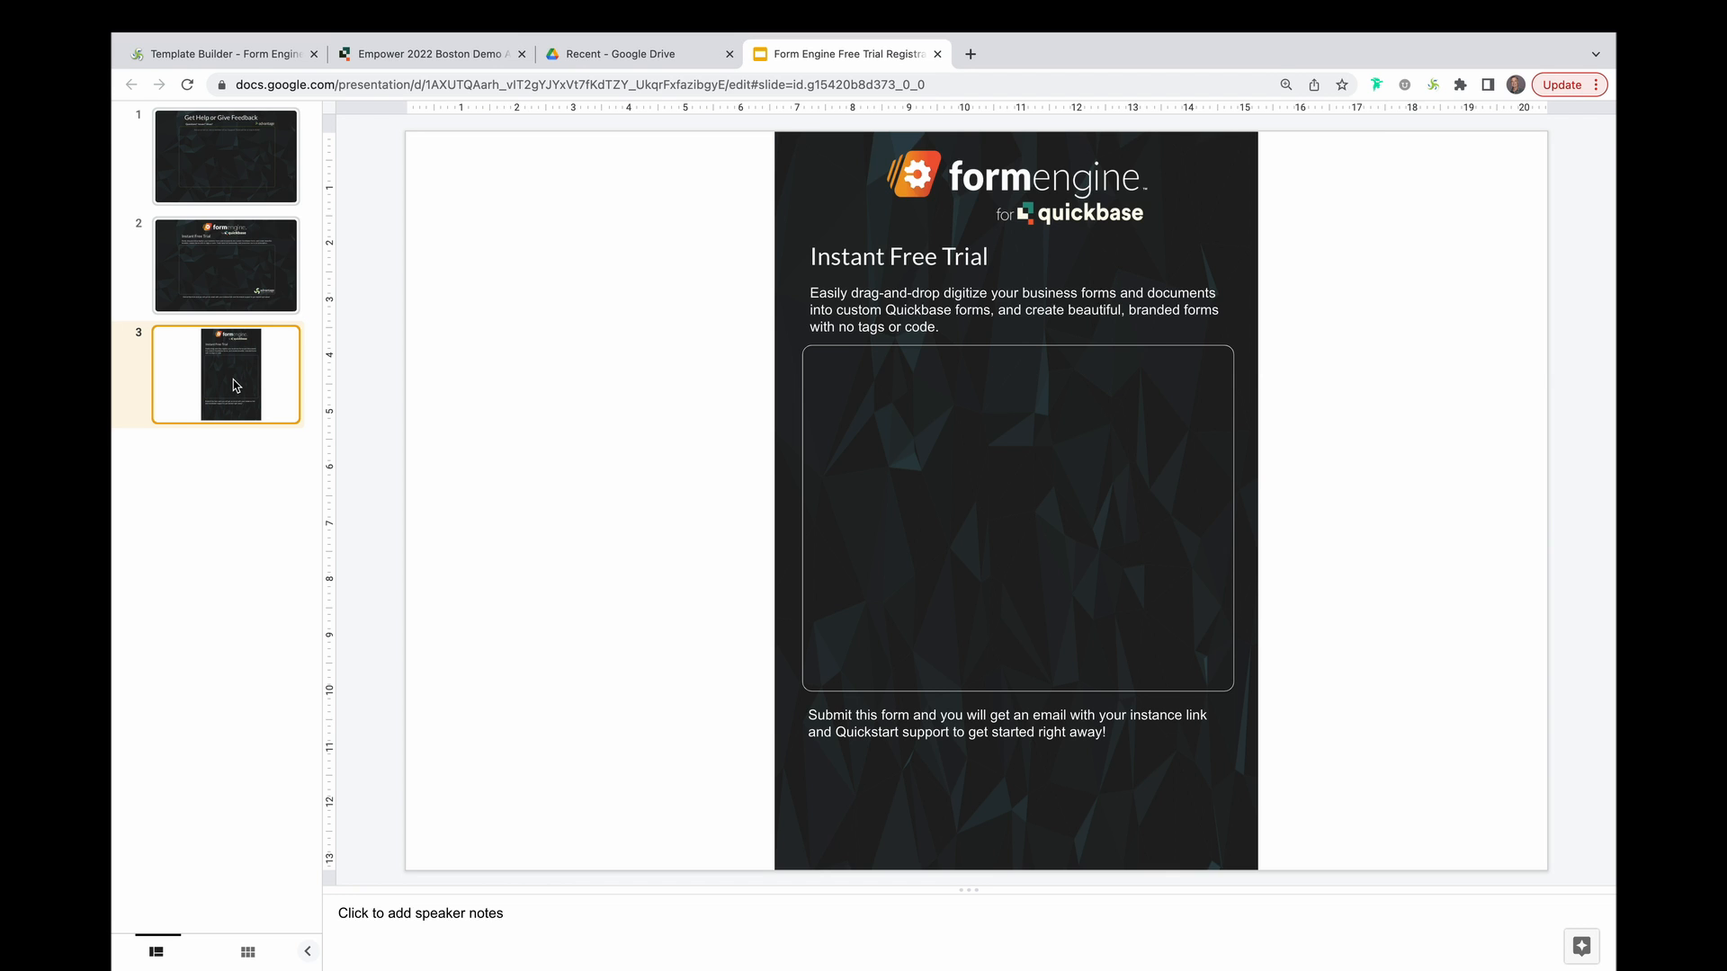
pyautogui.click(253, 54)
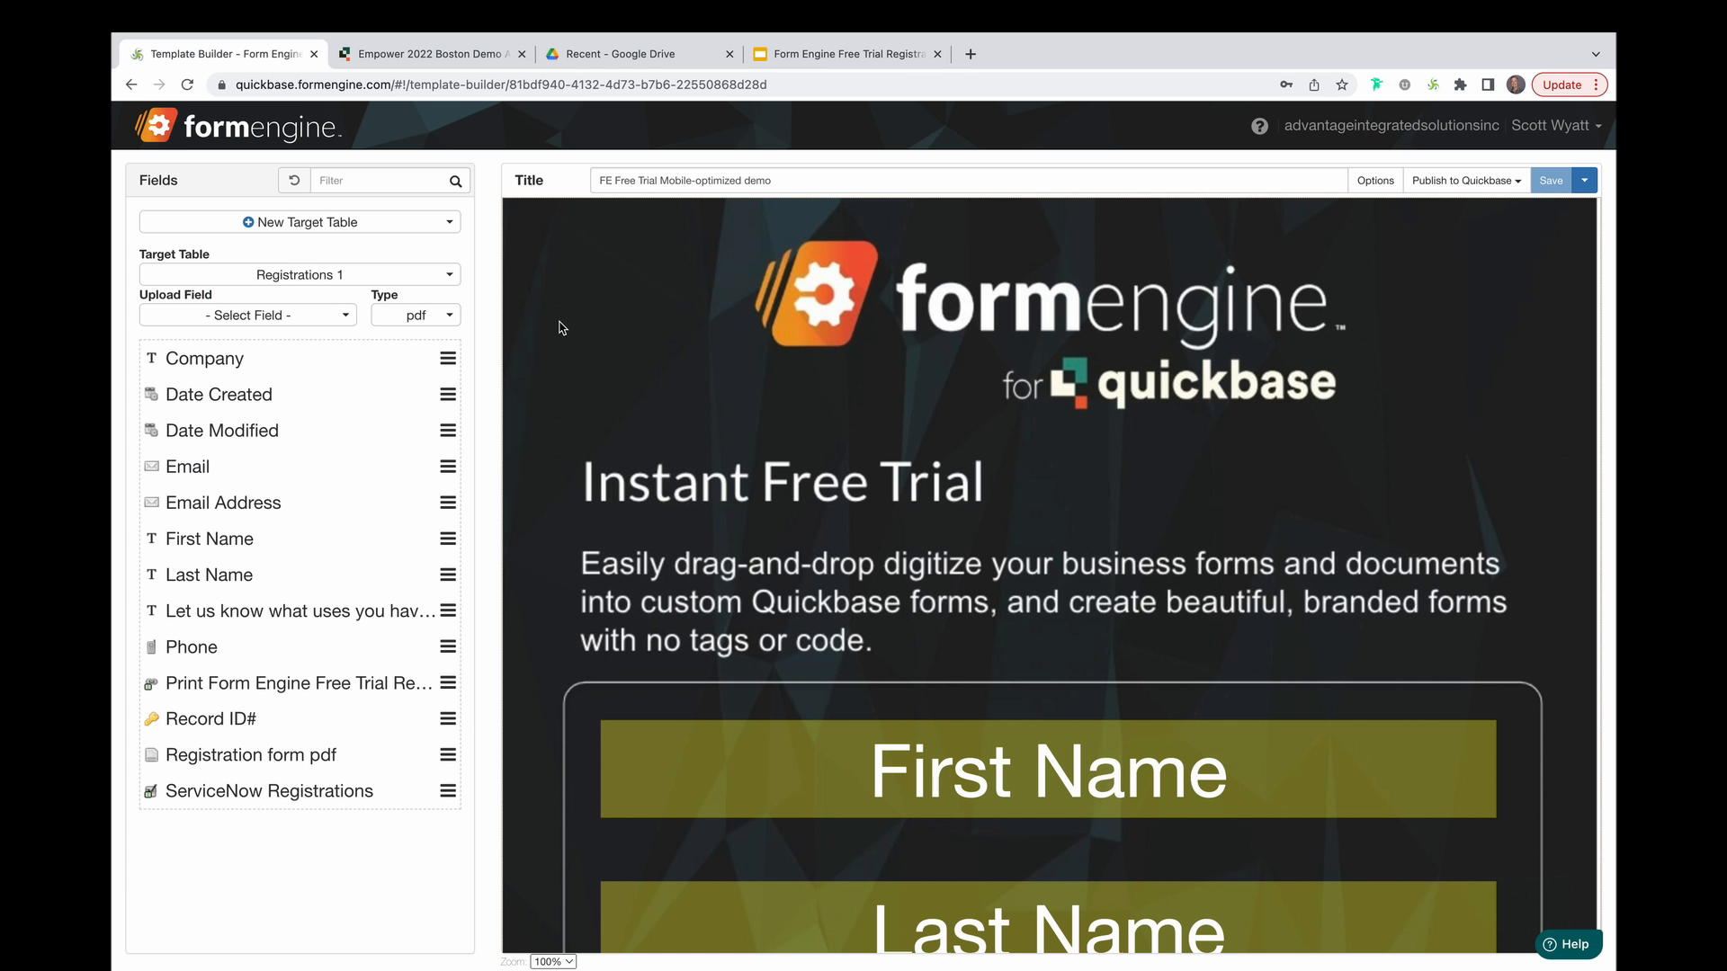
# Show the free-trial form's Publish to Quickbase options with its Add Record link and QR code.
pyautogui.scroll(-5, 805, 500)
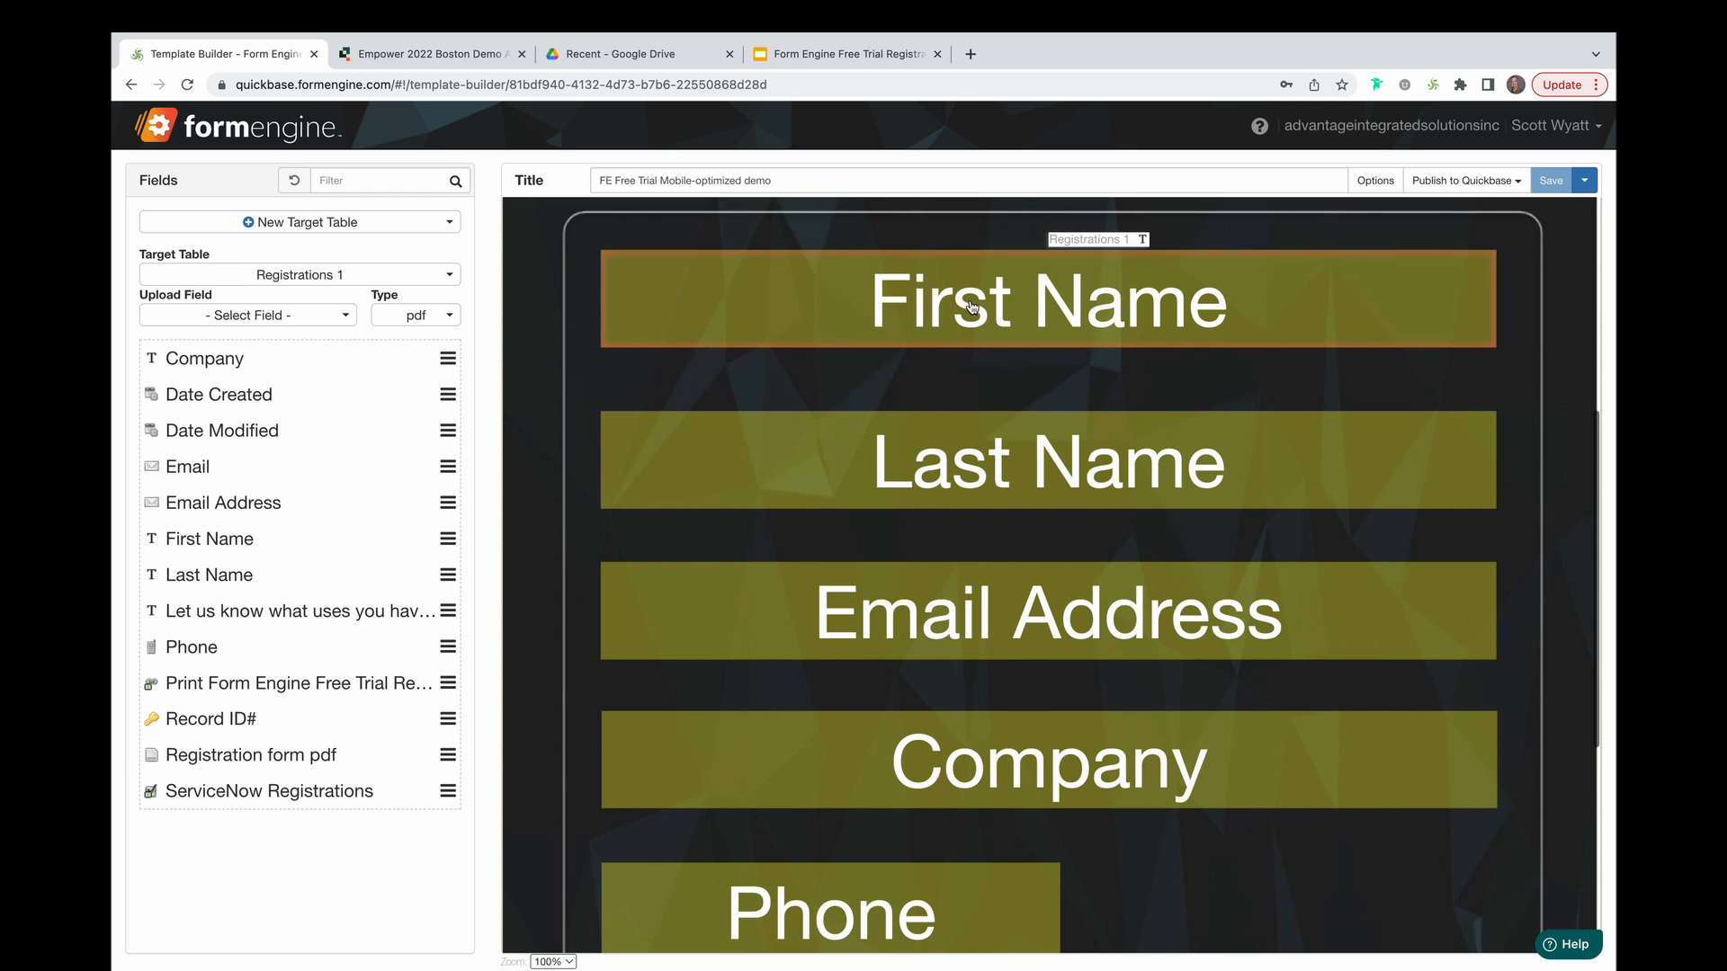
pyautogui.scroll(5, 1439, 270)
pyautogui.click(1508, 184)
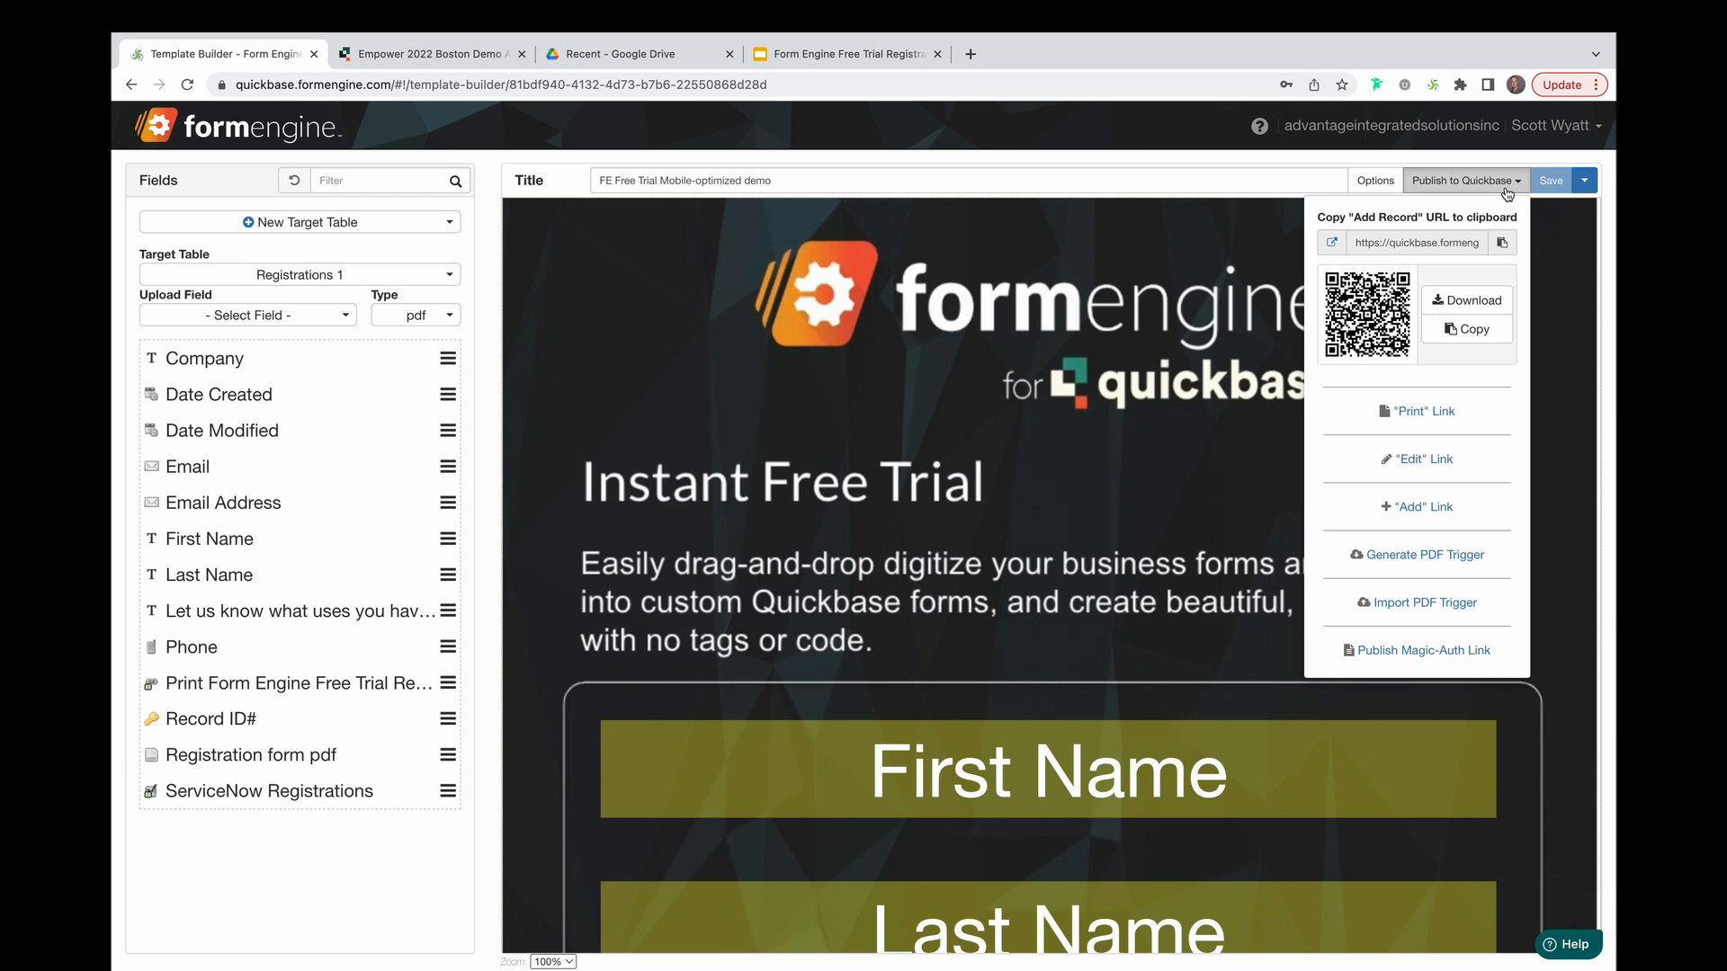
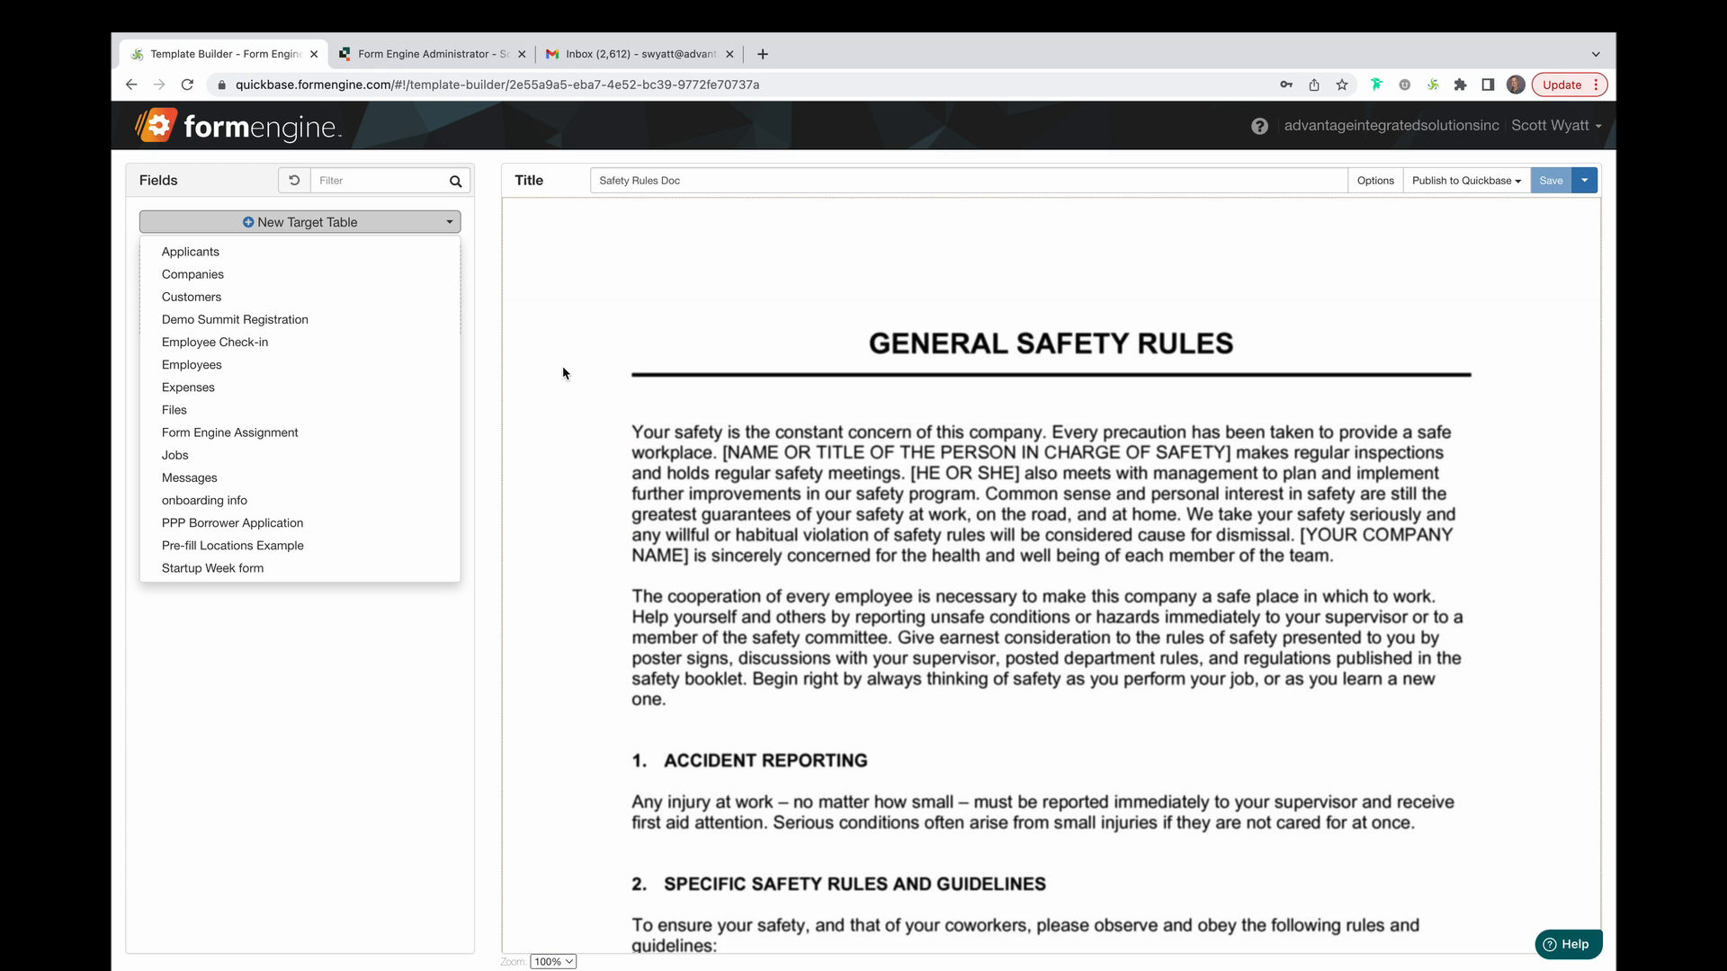
# Open the Safety Rules Doc's Publish to Quickbase link to show its rendered form in a new tab.
pyautogui.click(485, 379)
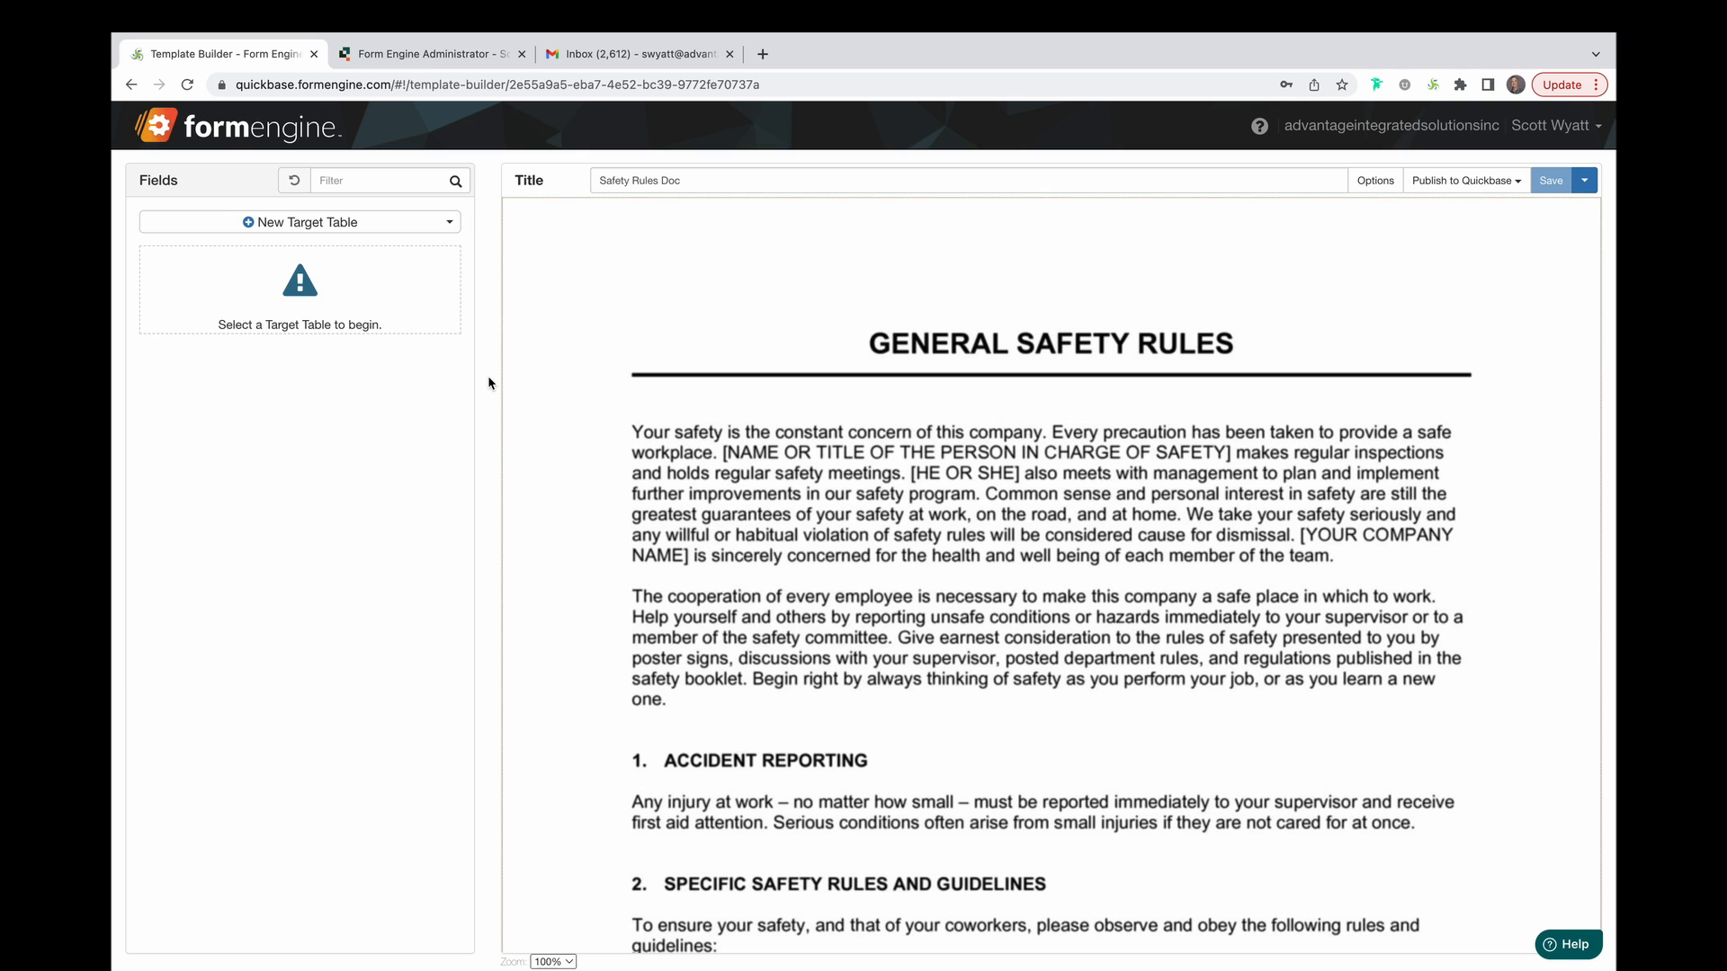
pyautogui.click(1517, 187)
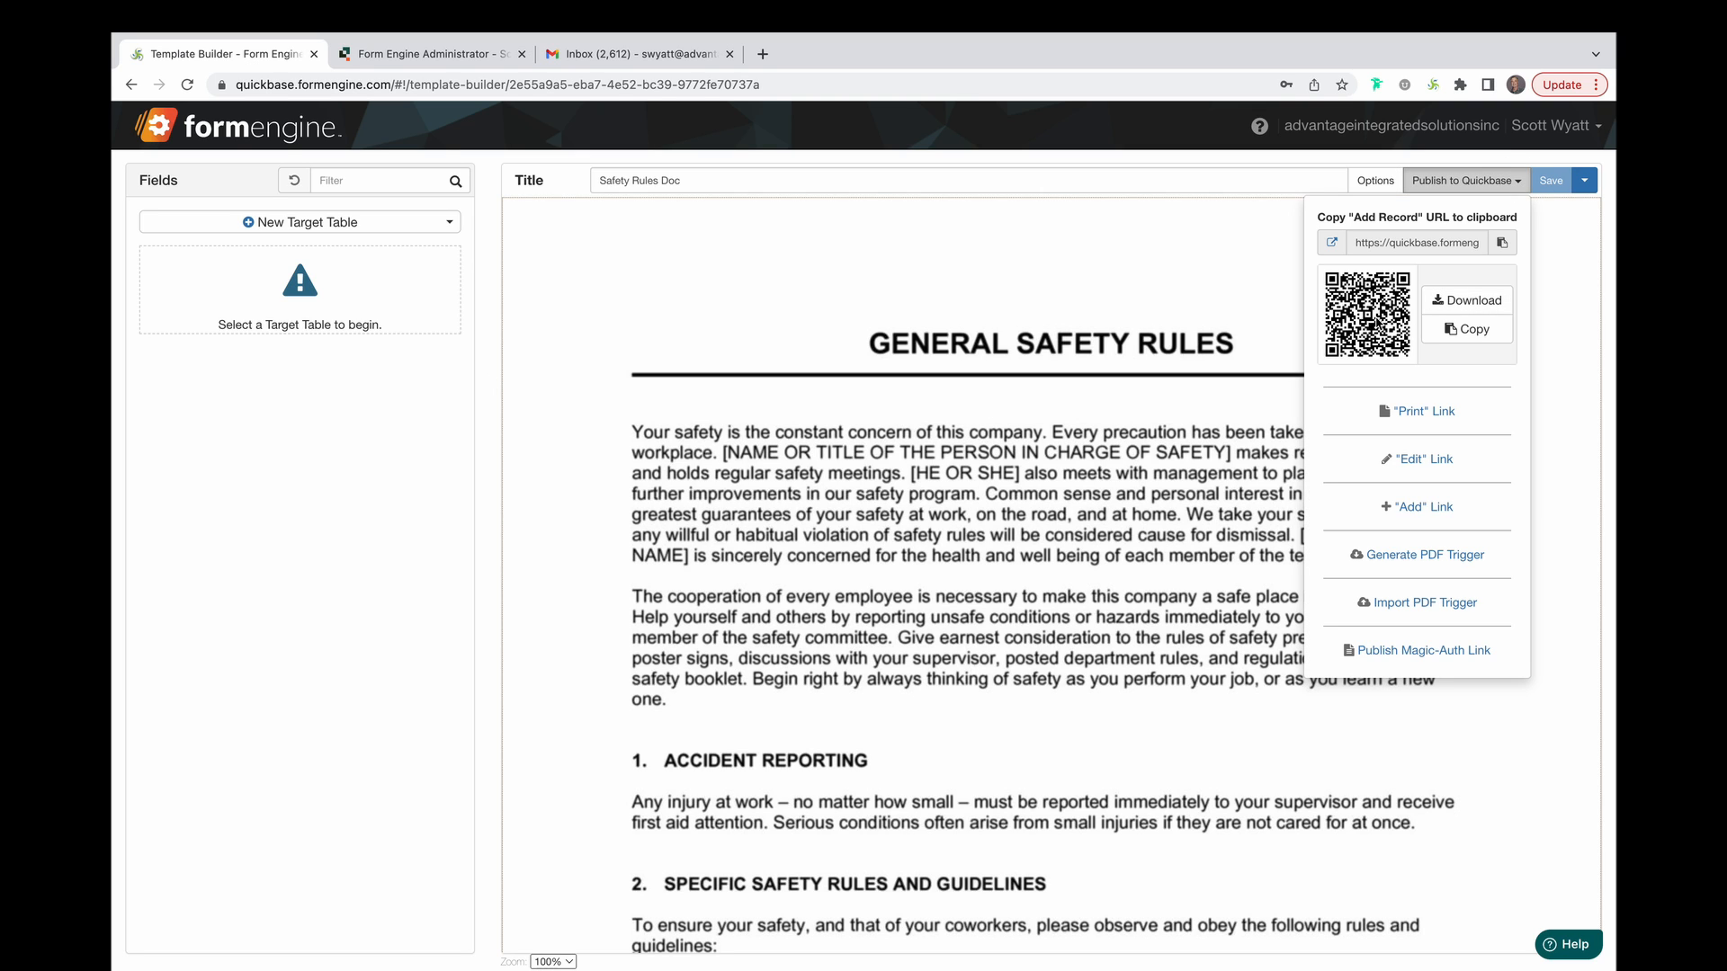
pyautogui.click(1334, 241)
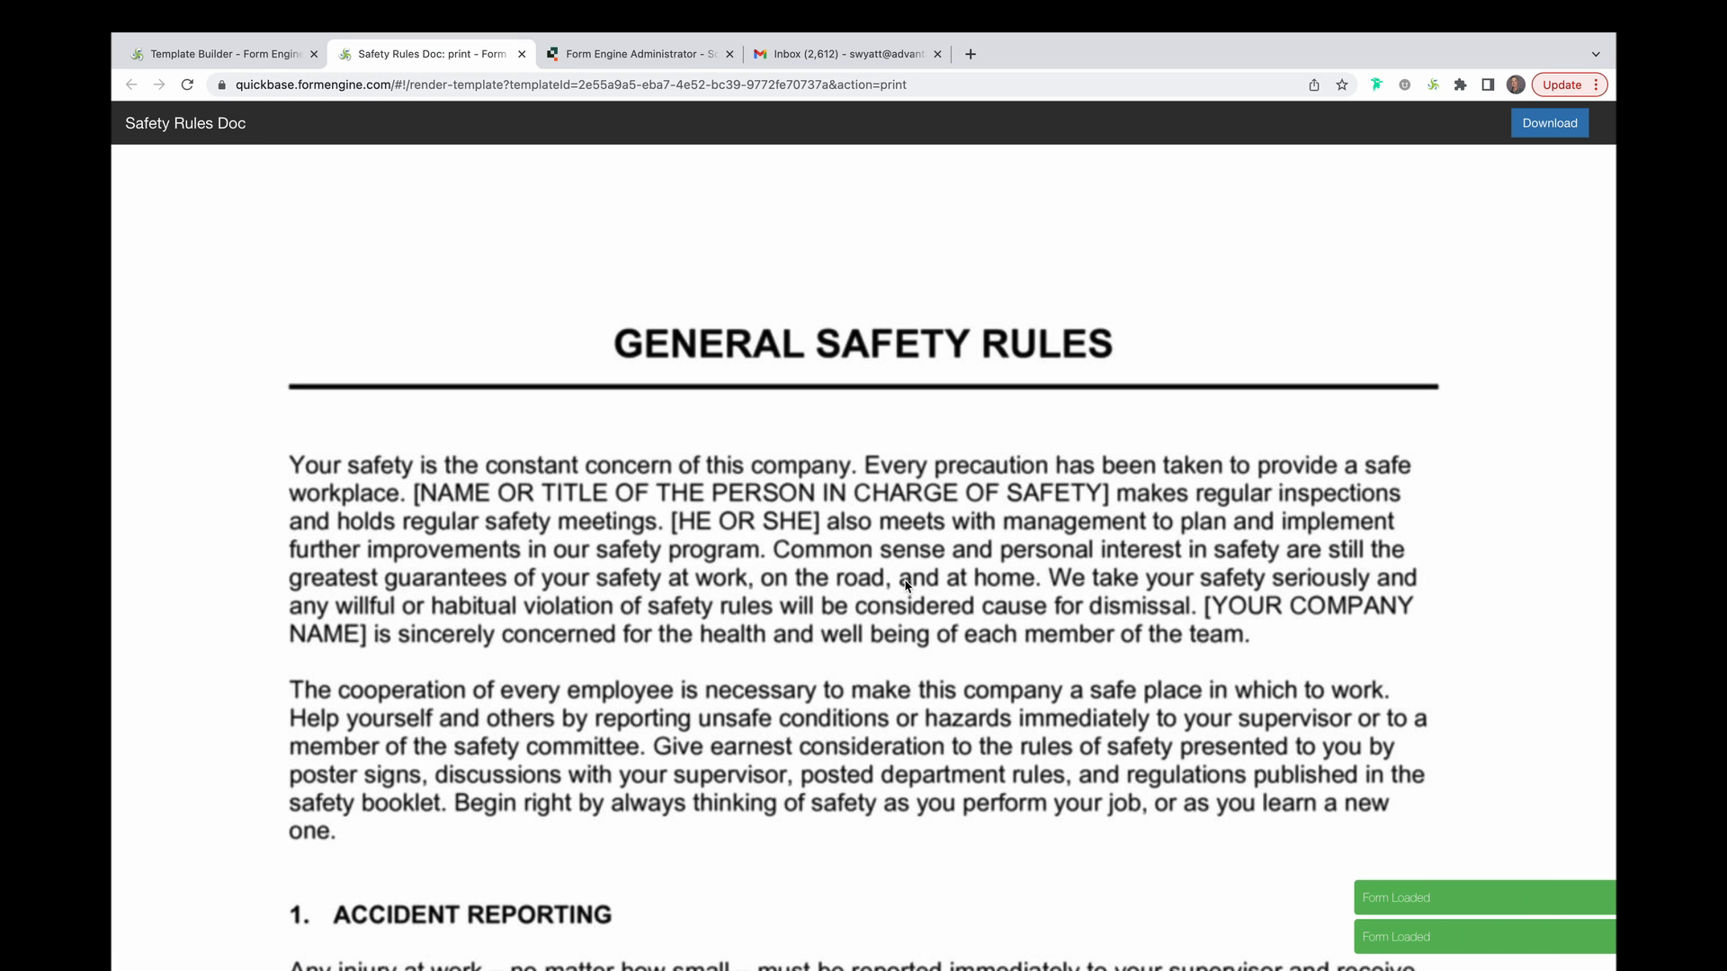
# Scroll down the rendered Safety Rules Doc's checkbox list of safety rules and back up.
pyautogui.scroll(-12, 905, 586)
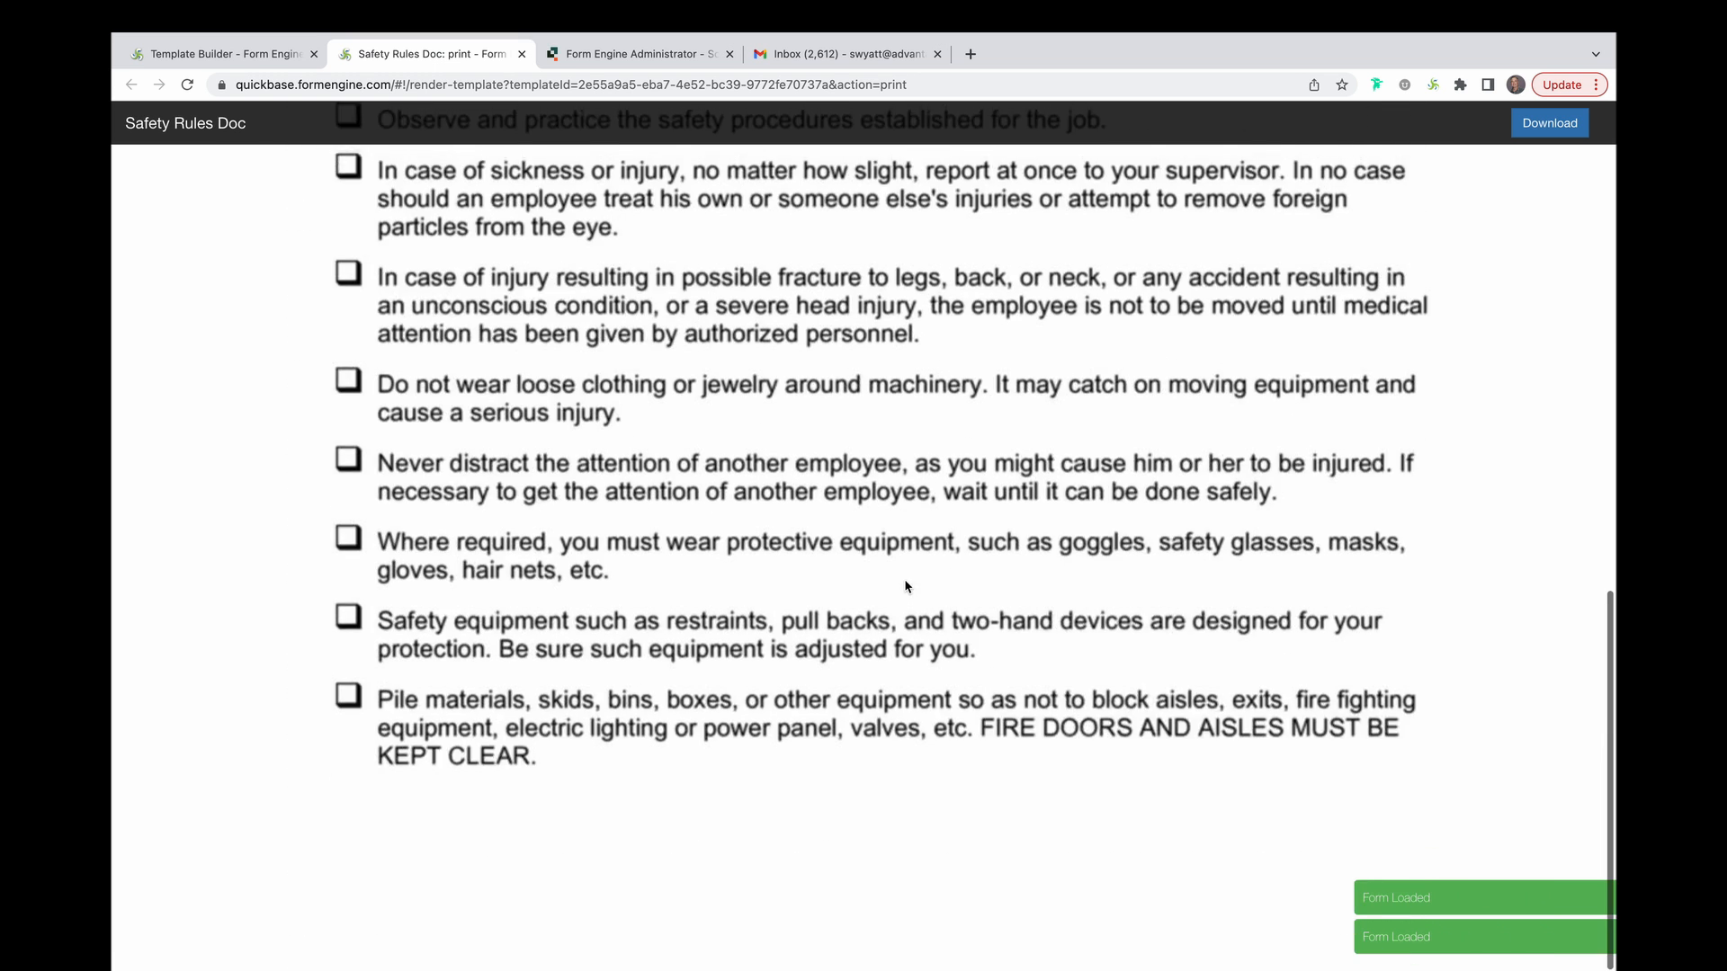
pyautogui.scroll(15, 905, 586)
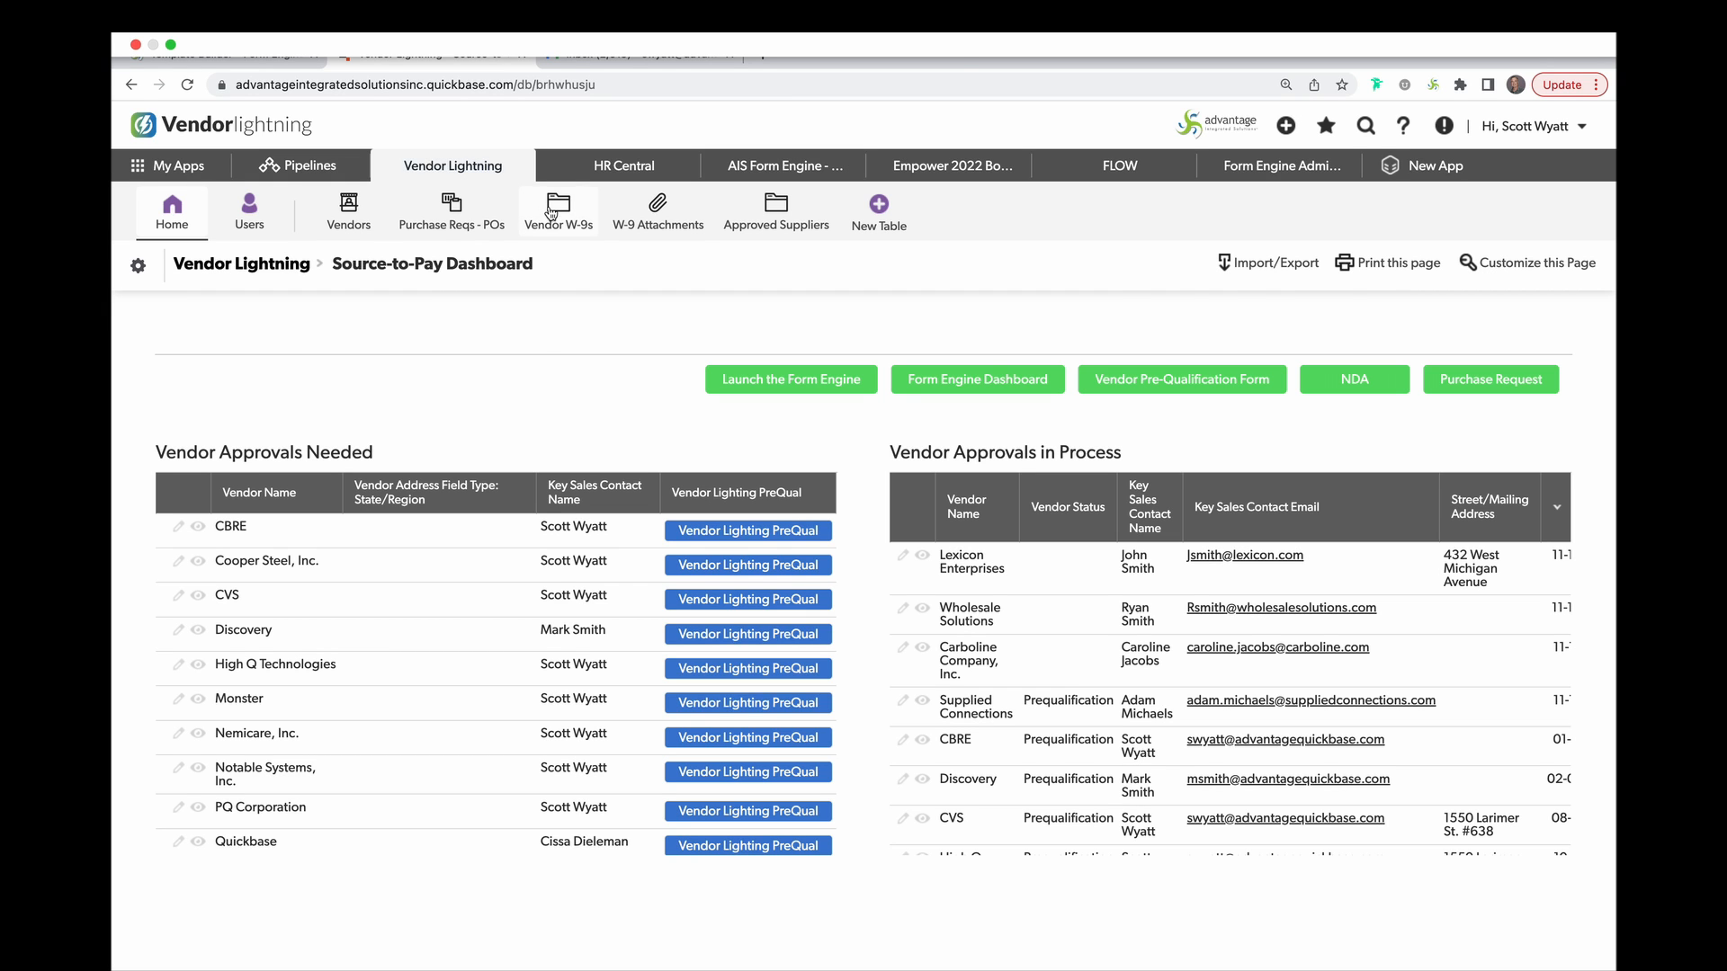
# Create and save a new AT&T vendor record with its key sales contact's name and email.
pyautogui.click(350, 226)
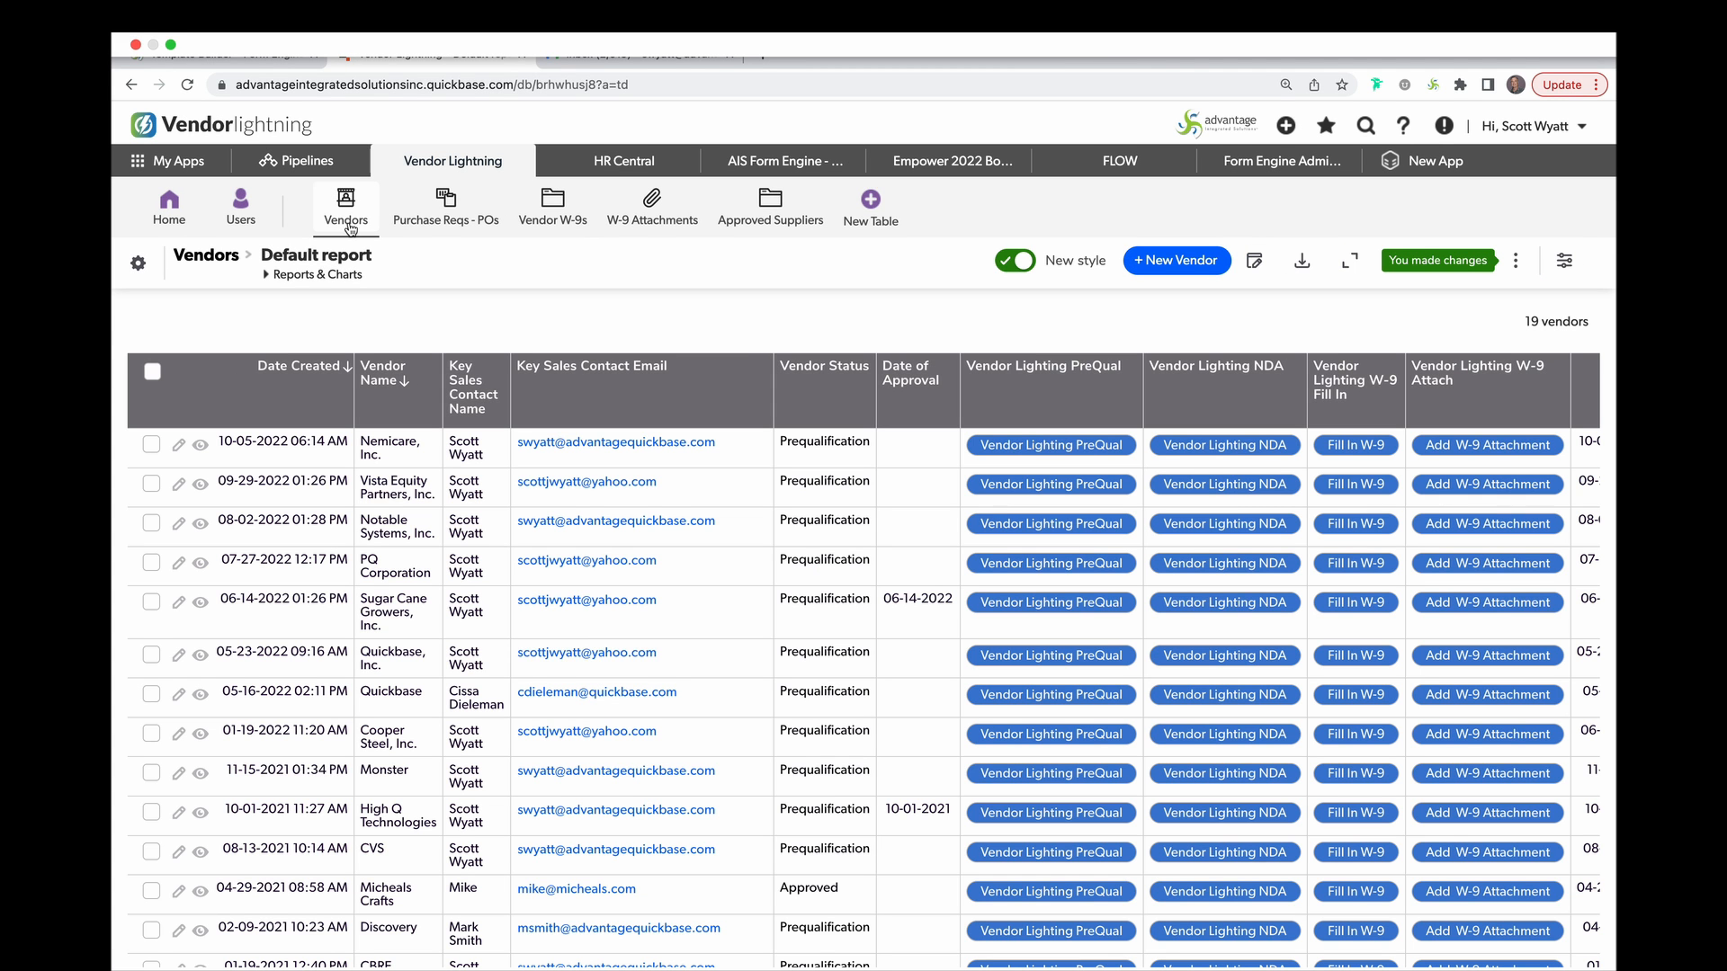
pyautogui.click(1164, 261)
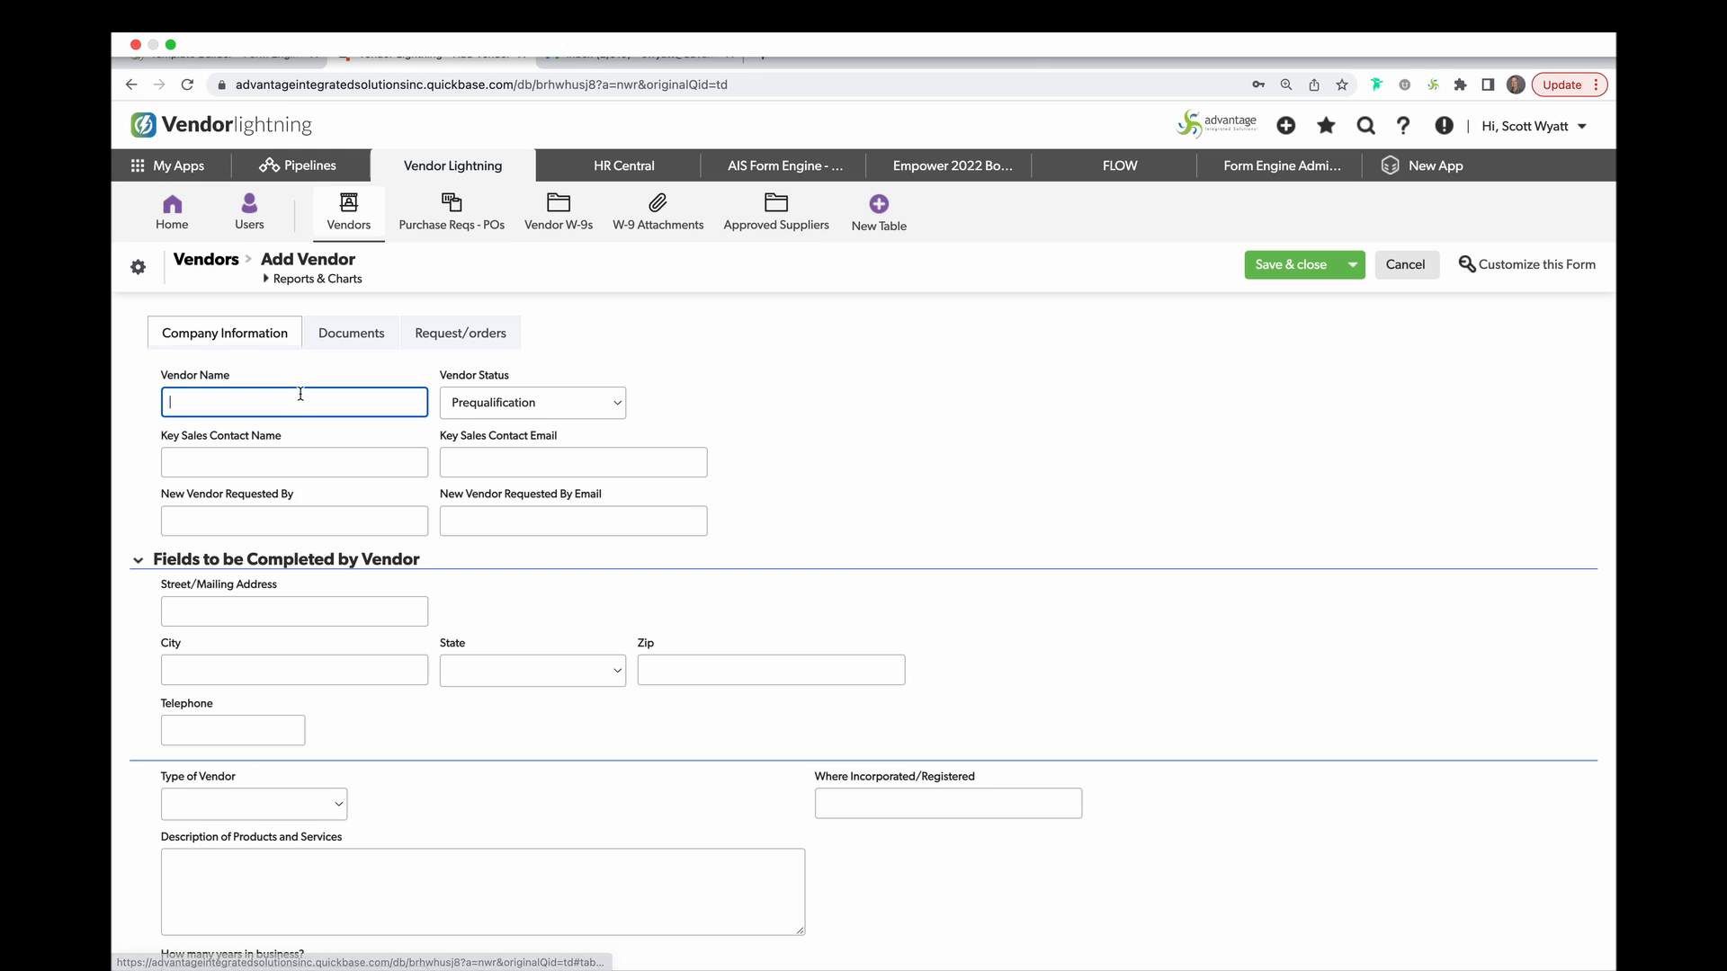
pyautogui.write('AT&T')
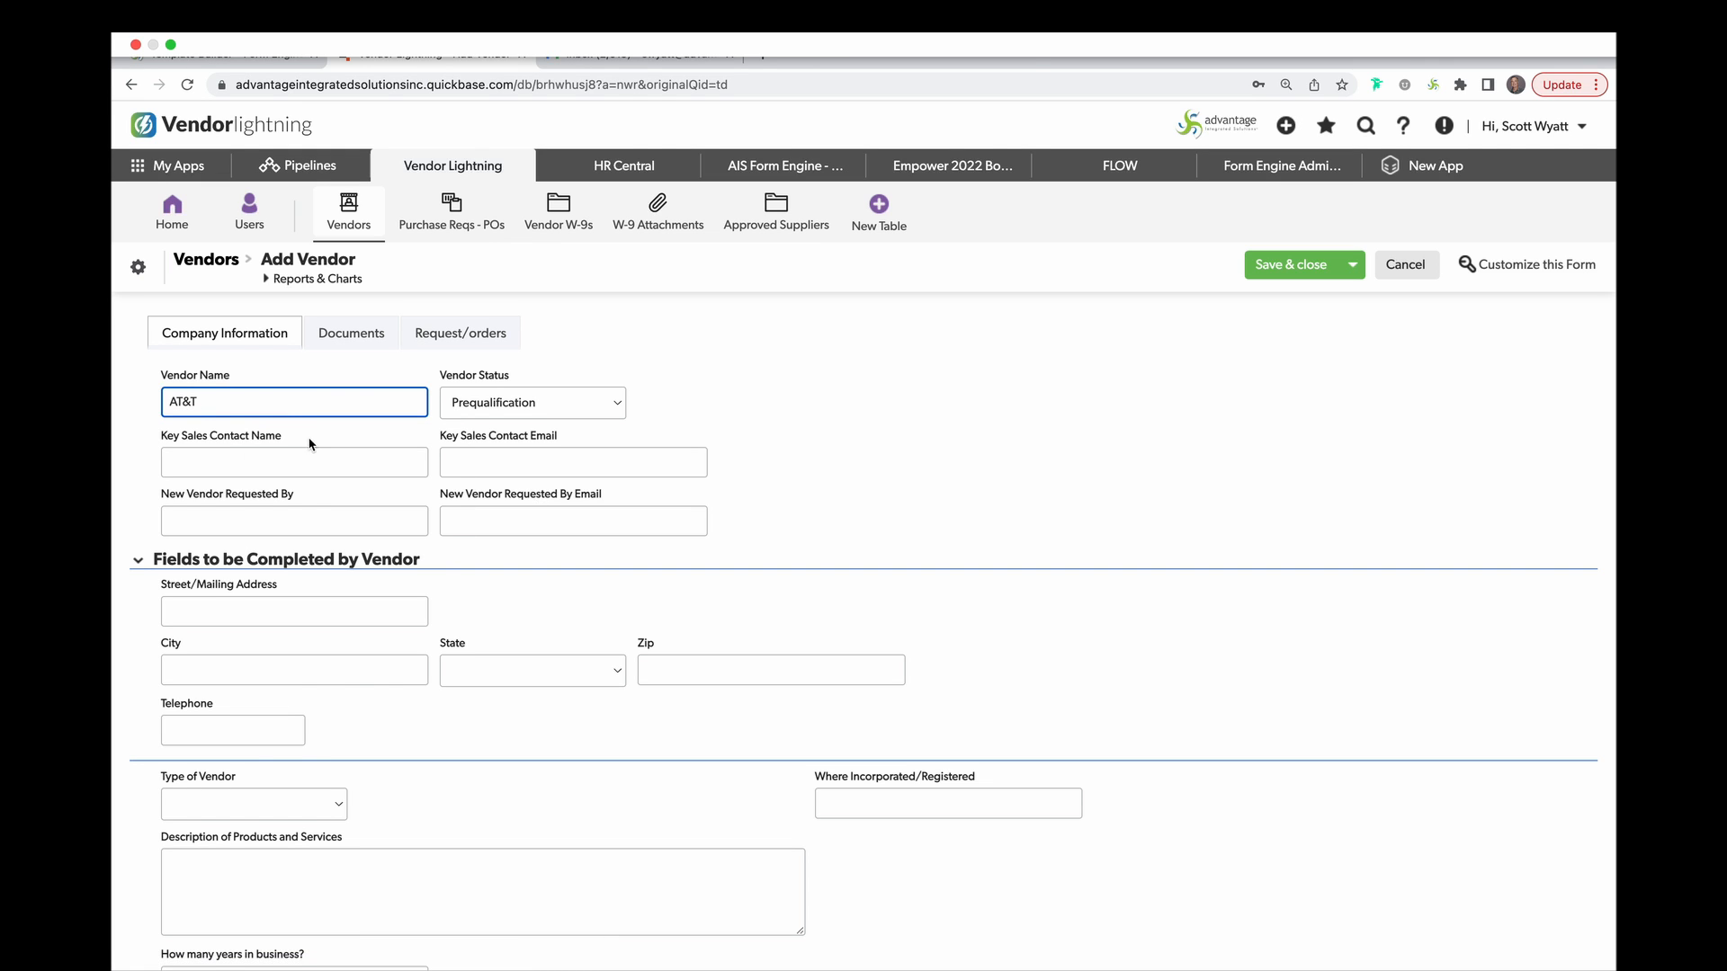
pyautogui.click(313, 460)
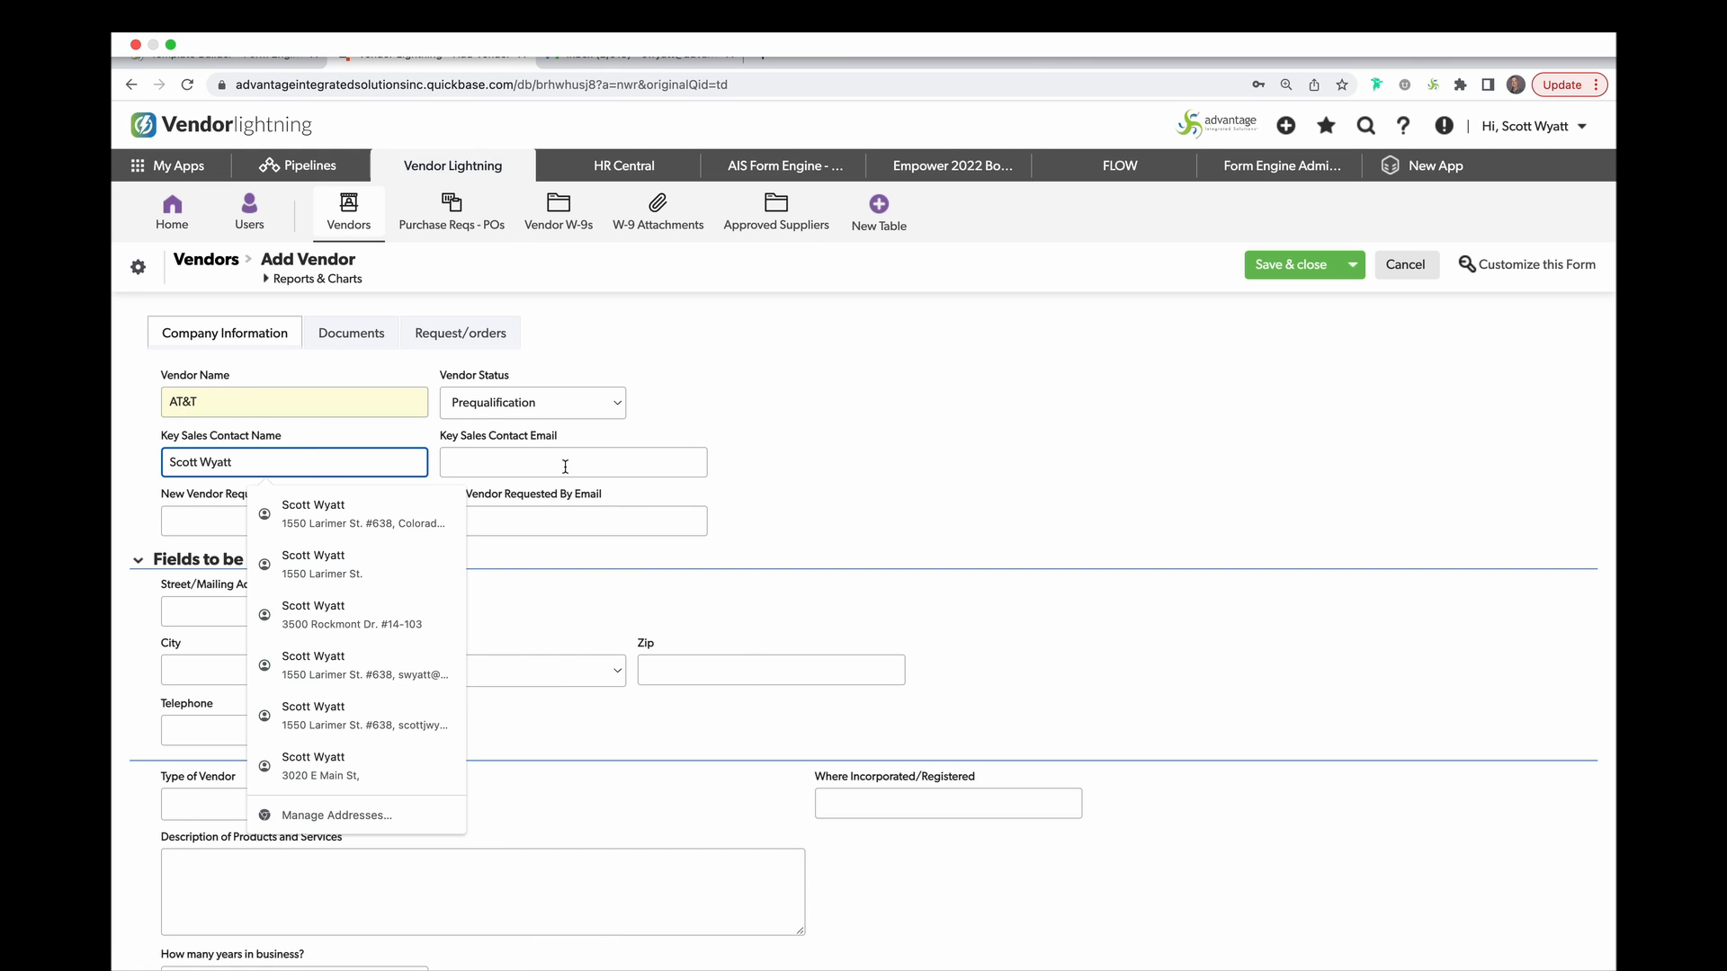
pyautogui.click(565, 466)
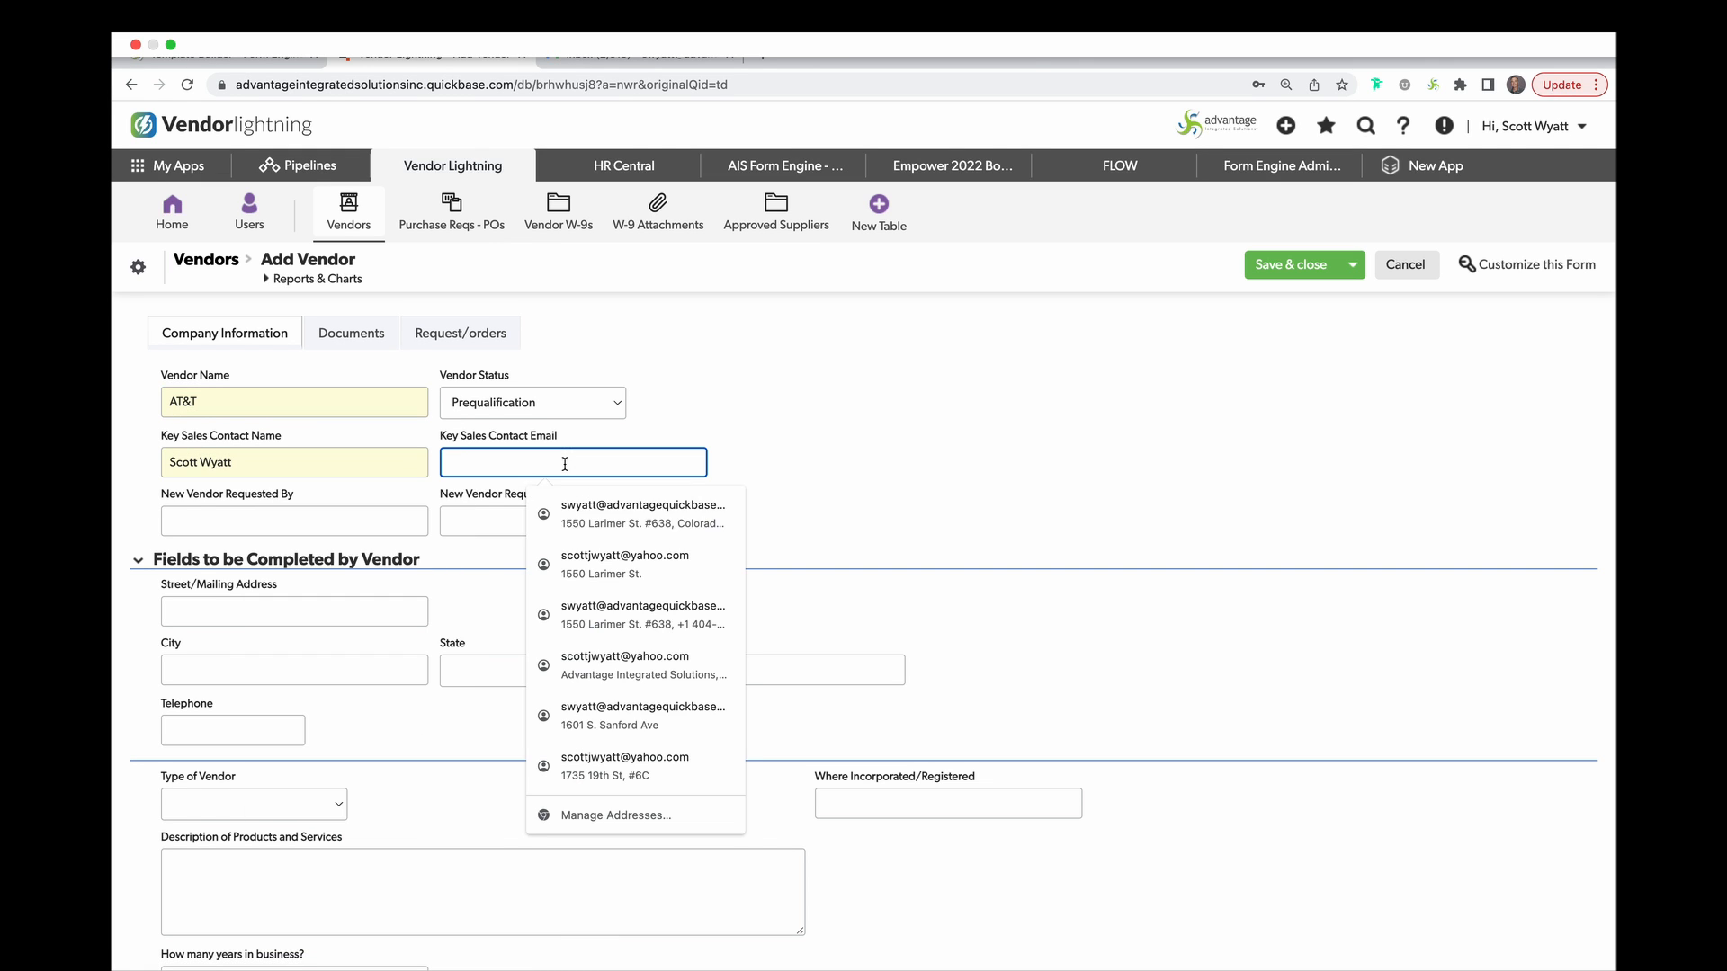
pyautogui.click(624, 511)
pyautogui.click(1286, 266)
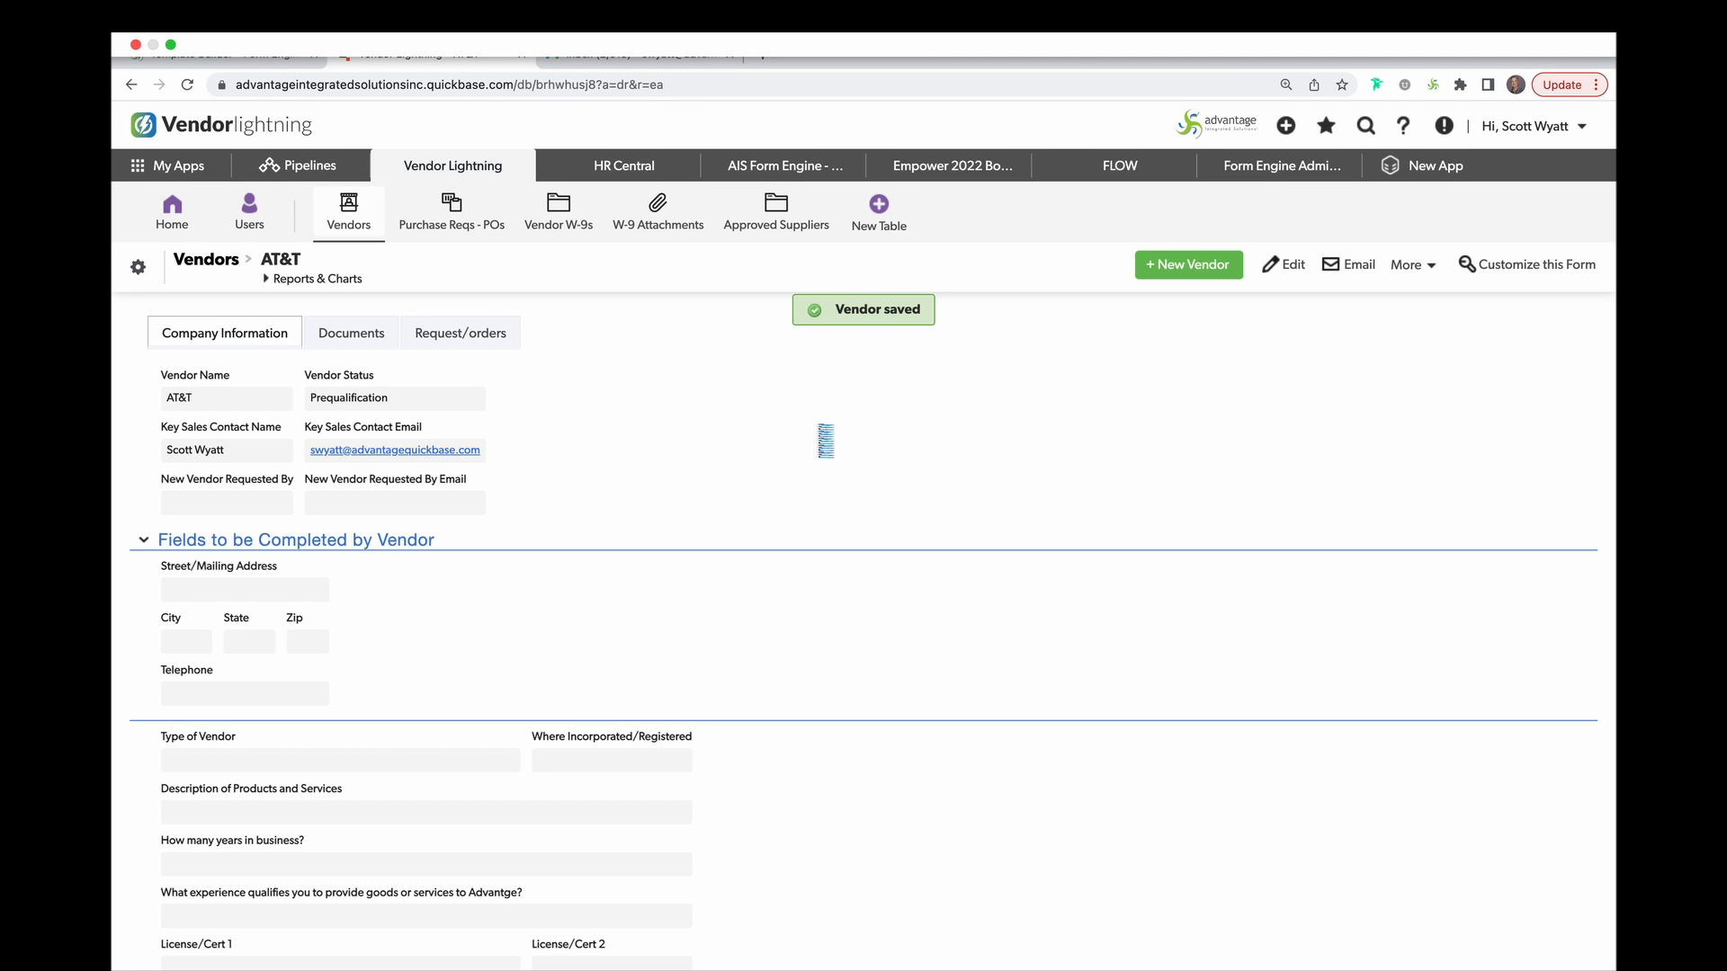
# Open the Vendor Lighting PreQual form from the prequalification request email in Gmail.
pyautogui.moveTo(636, 33)
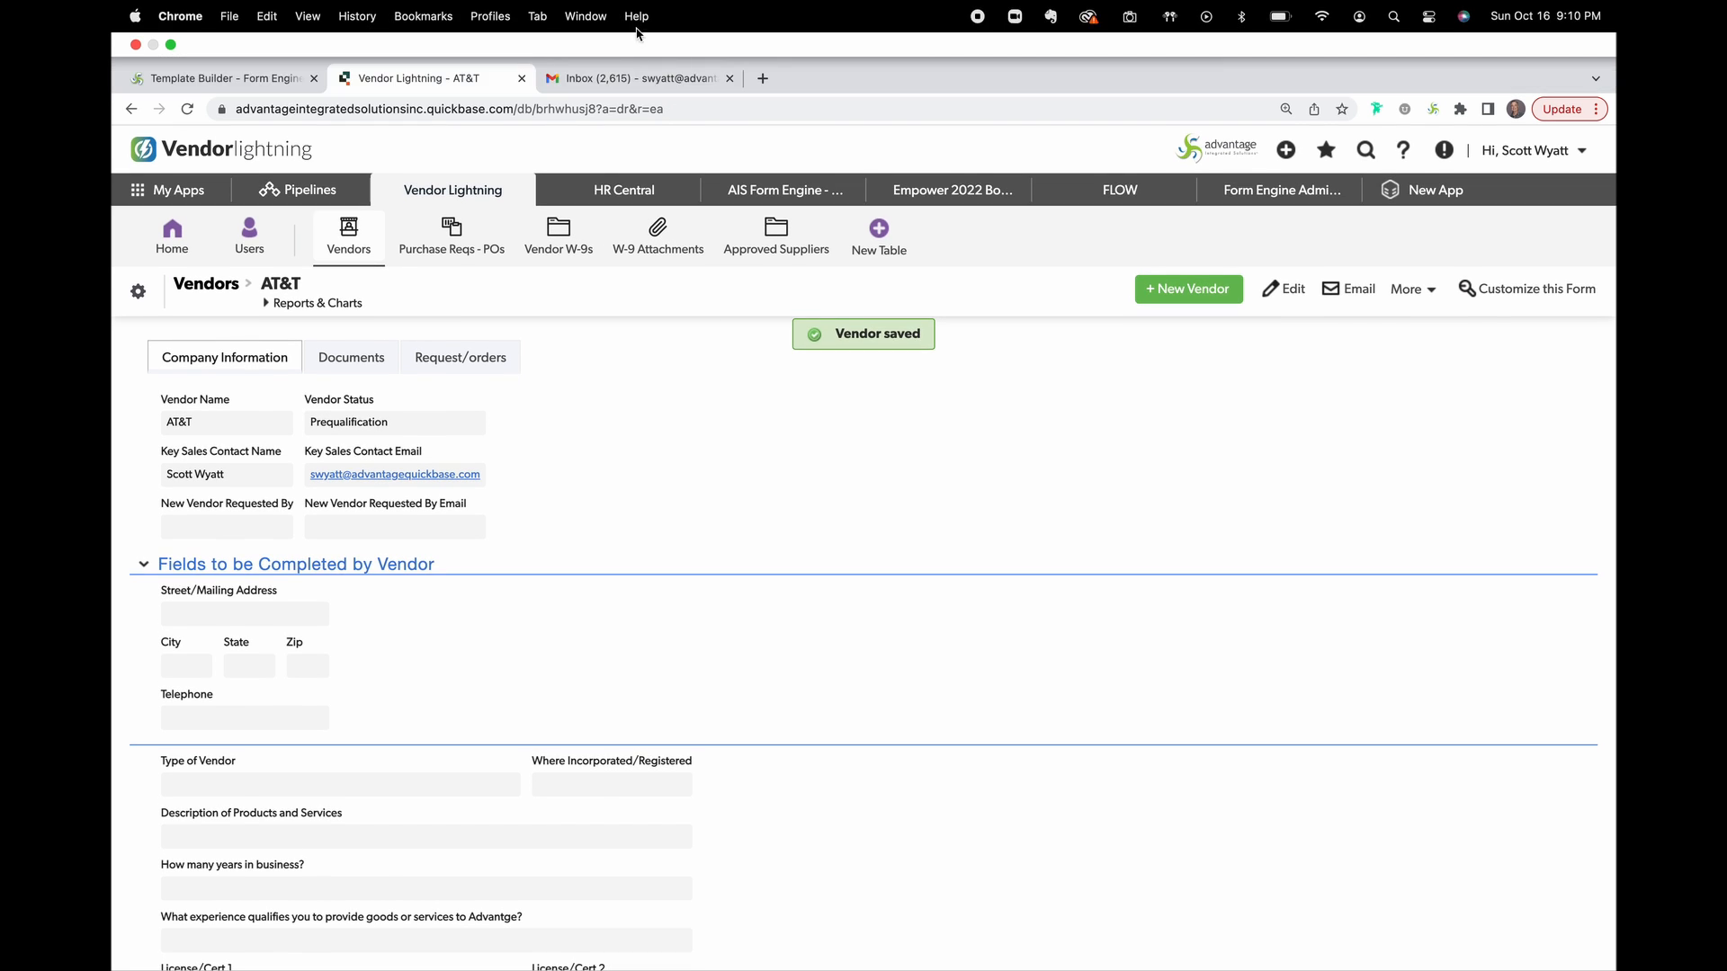
pyautogui.click(634, 79)
pyautogui.click(445, 352)
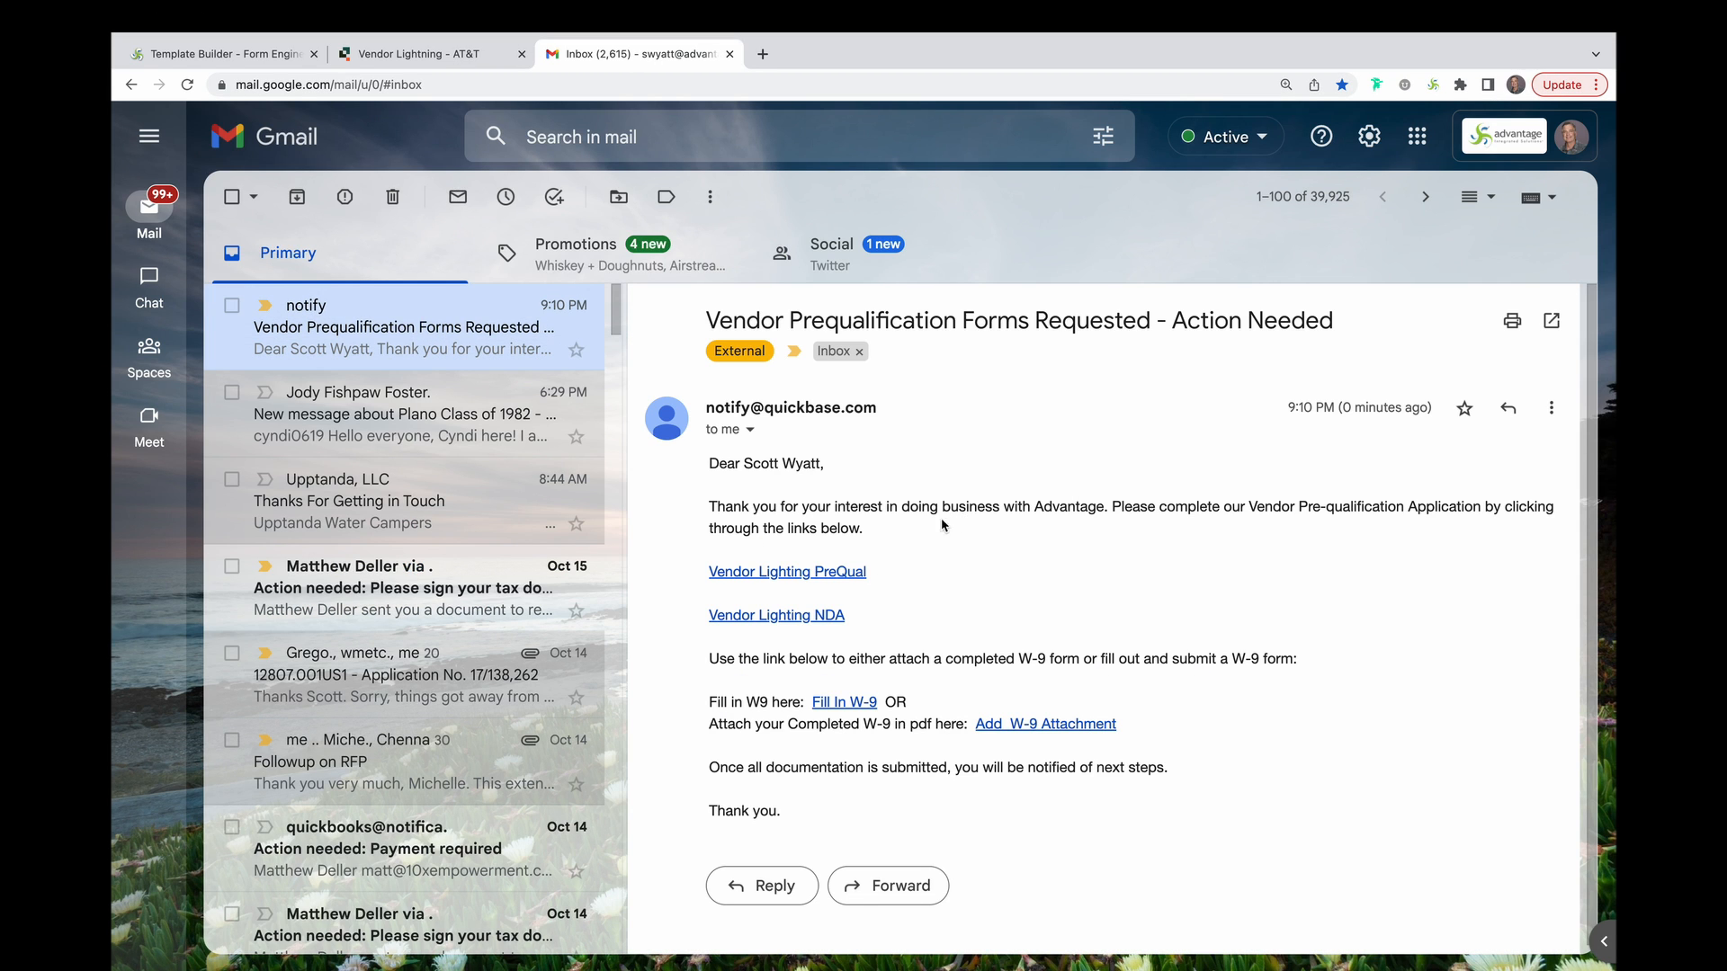
pyautogui.click(799, 577)
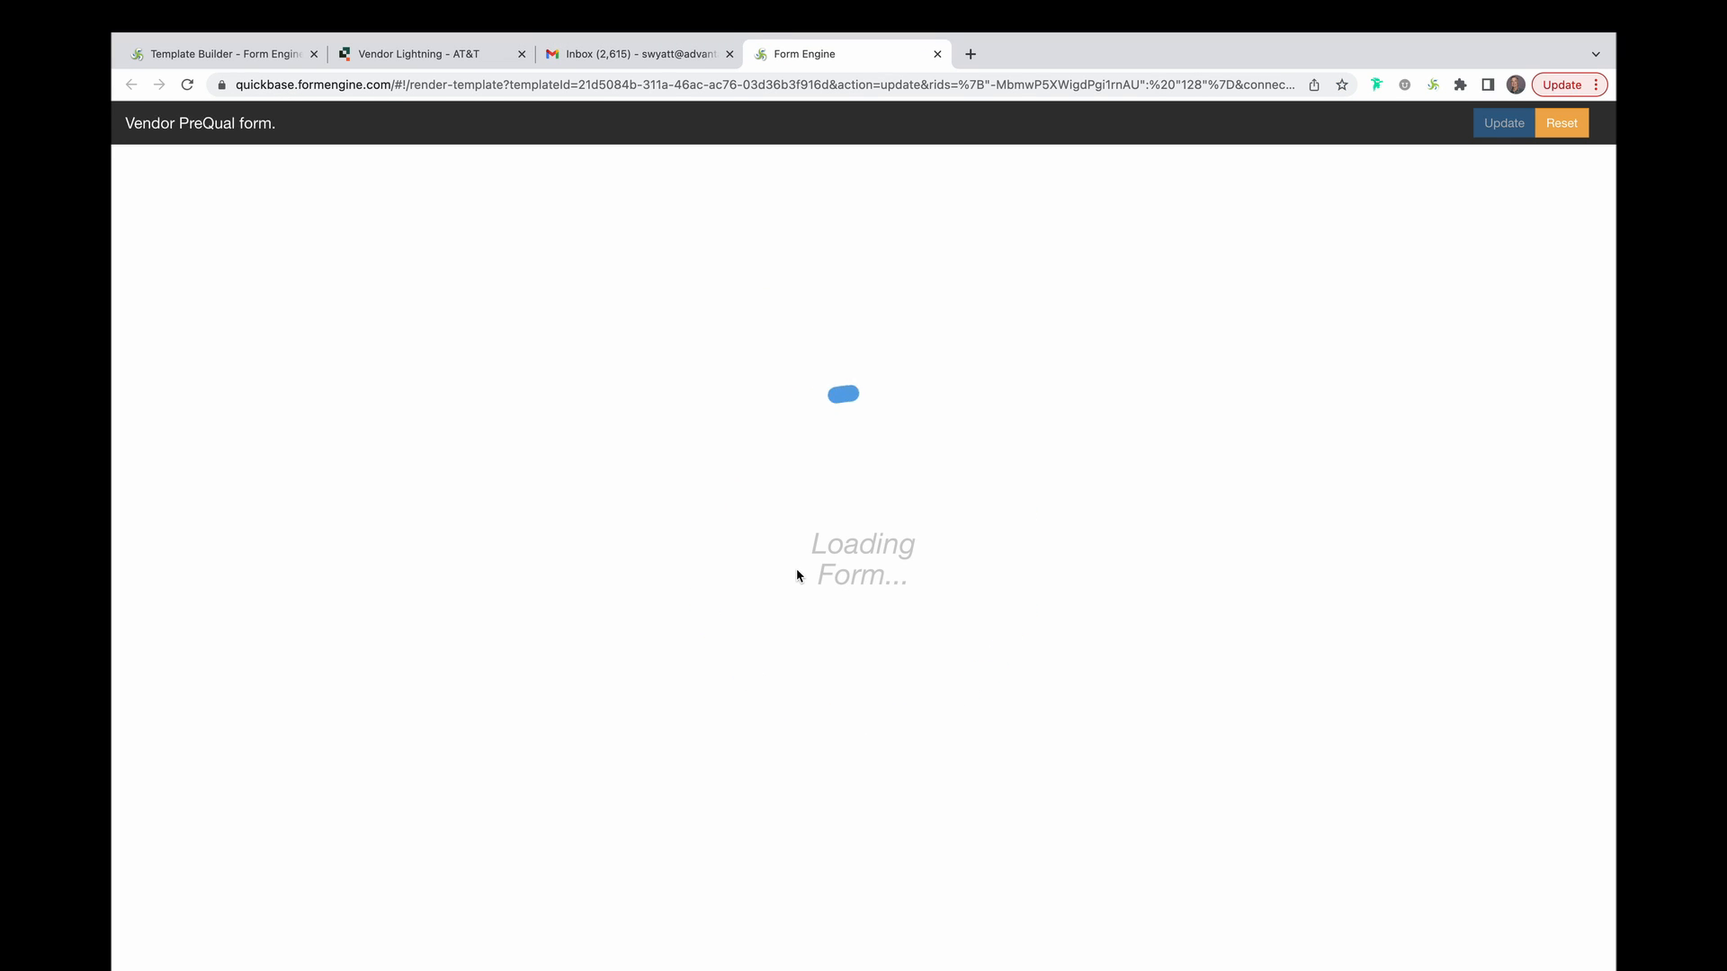
# Fill in the company as 'AT&T, Inc.', the saved address, state Colorado and type Manufacturer.
pyautogui.click(695, 615)
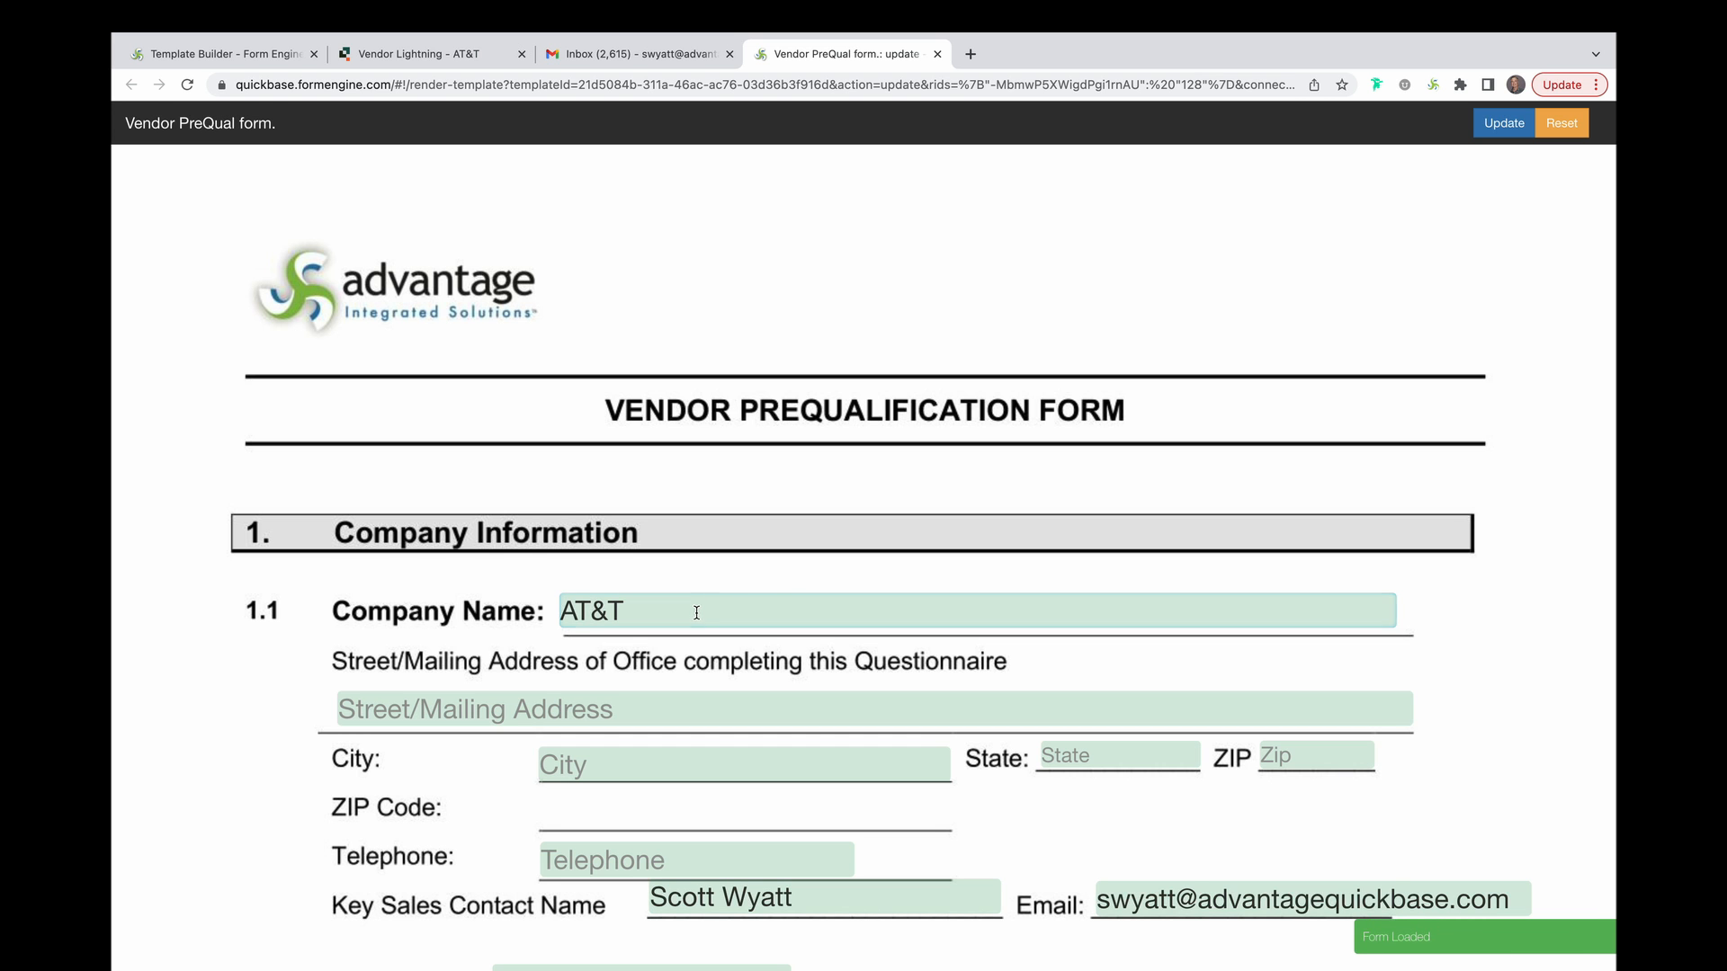
pyautogui.write(', Inc.')
pyautogui.click(555, 725)
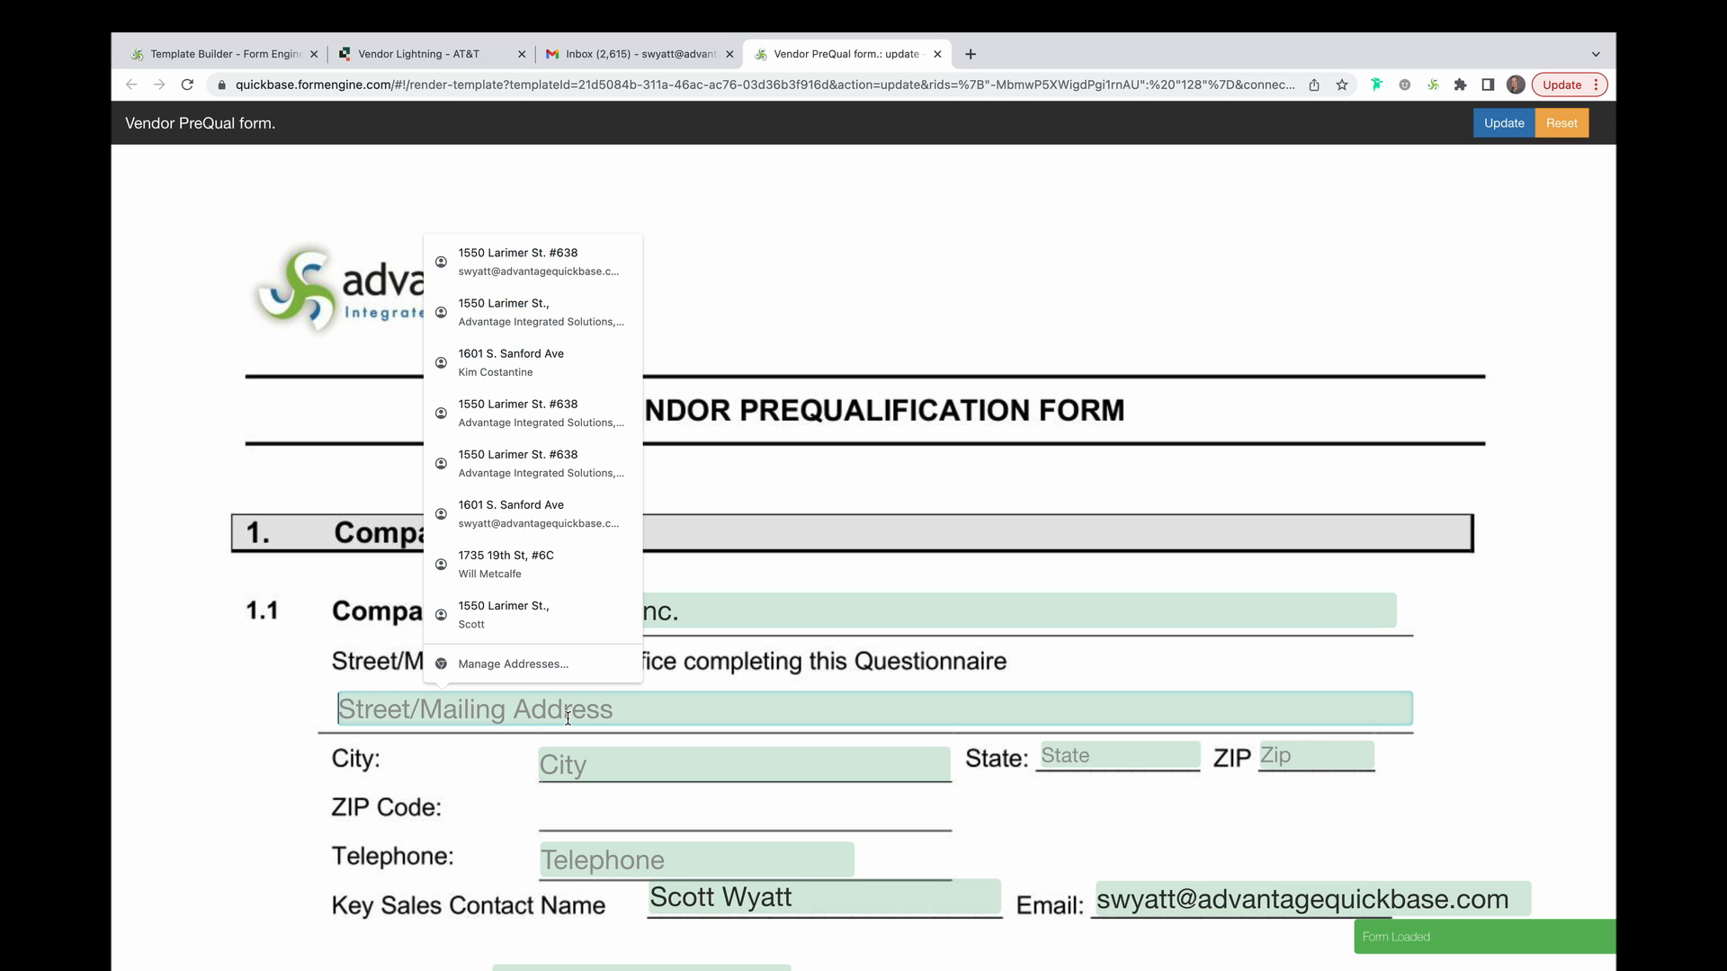
pyautogui.click(534, 262)
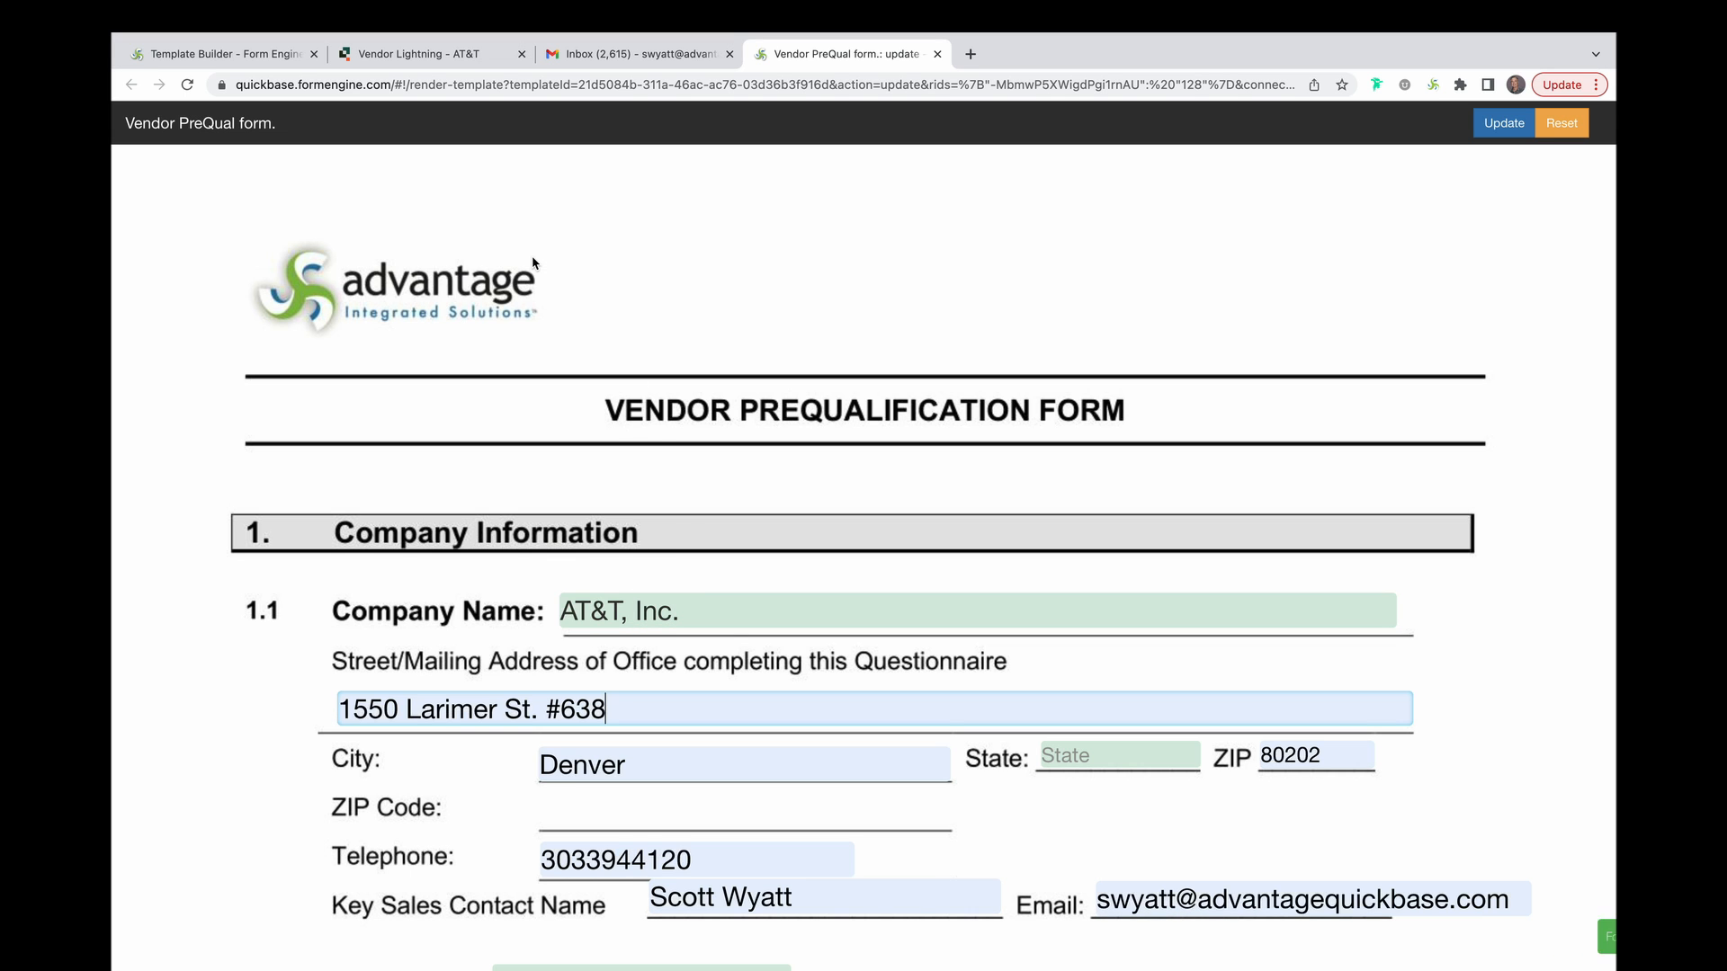
pyautogui.scroll(-3, 1095, 509)
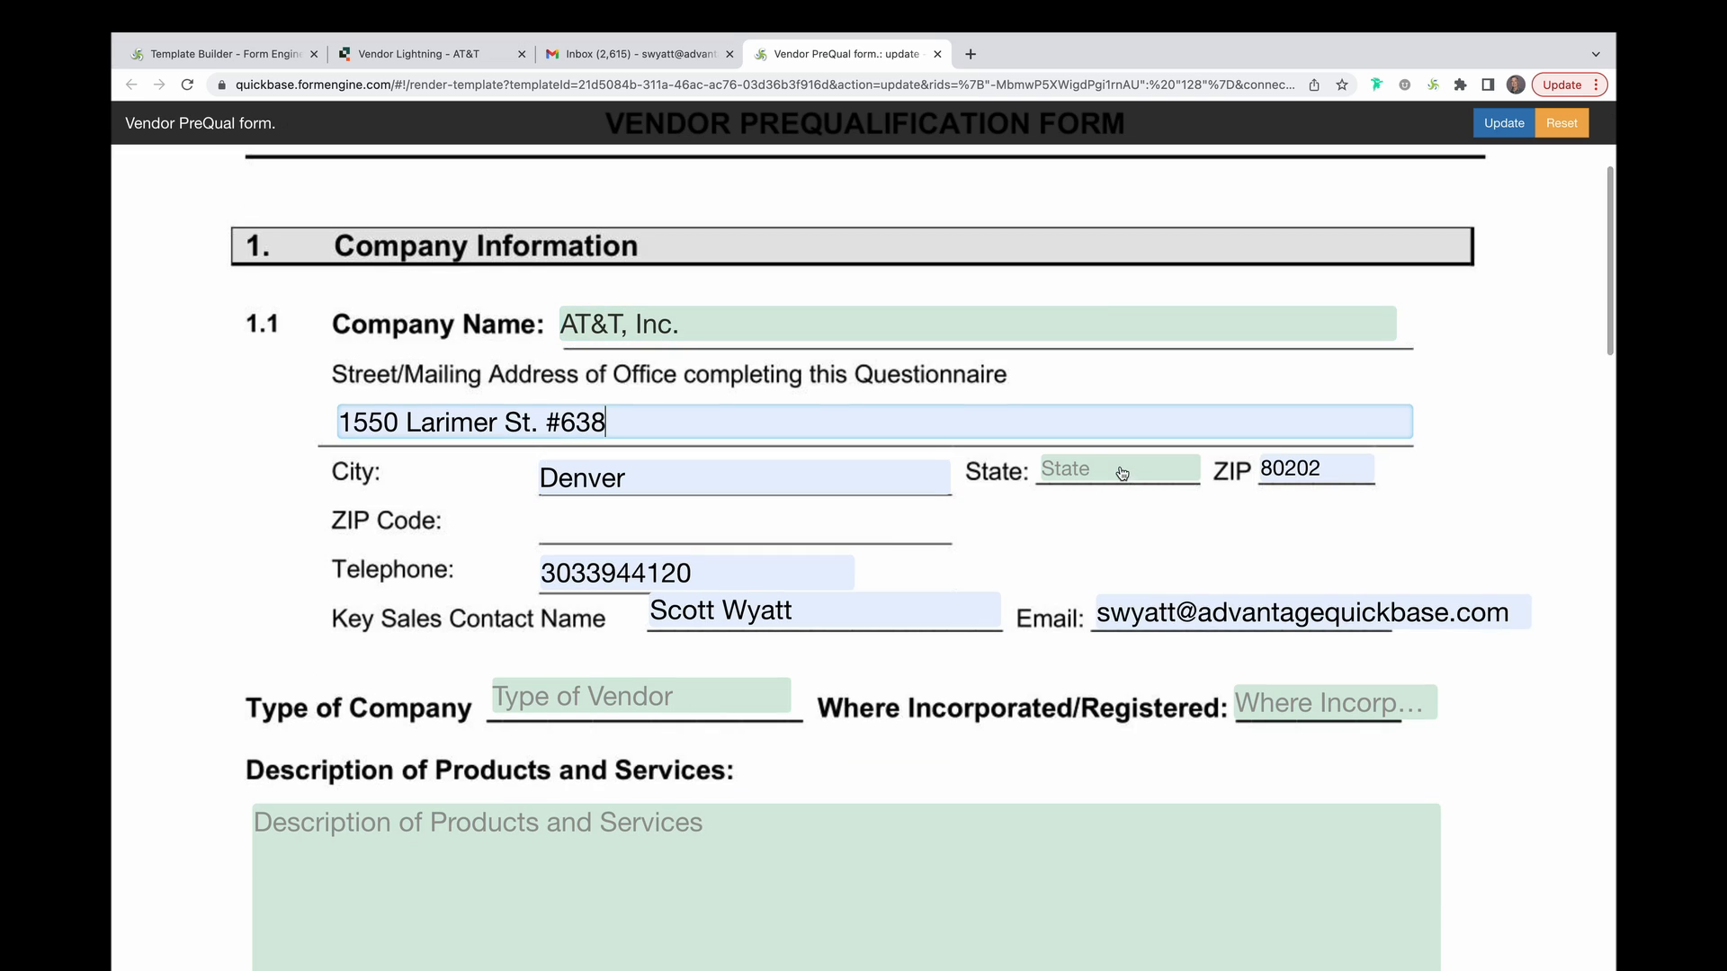
pyautogui.click(1122, 470)
pyautogui.click(1106, 668)
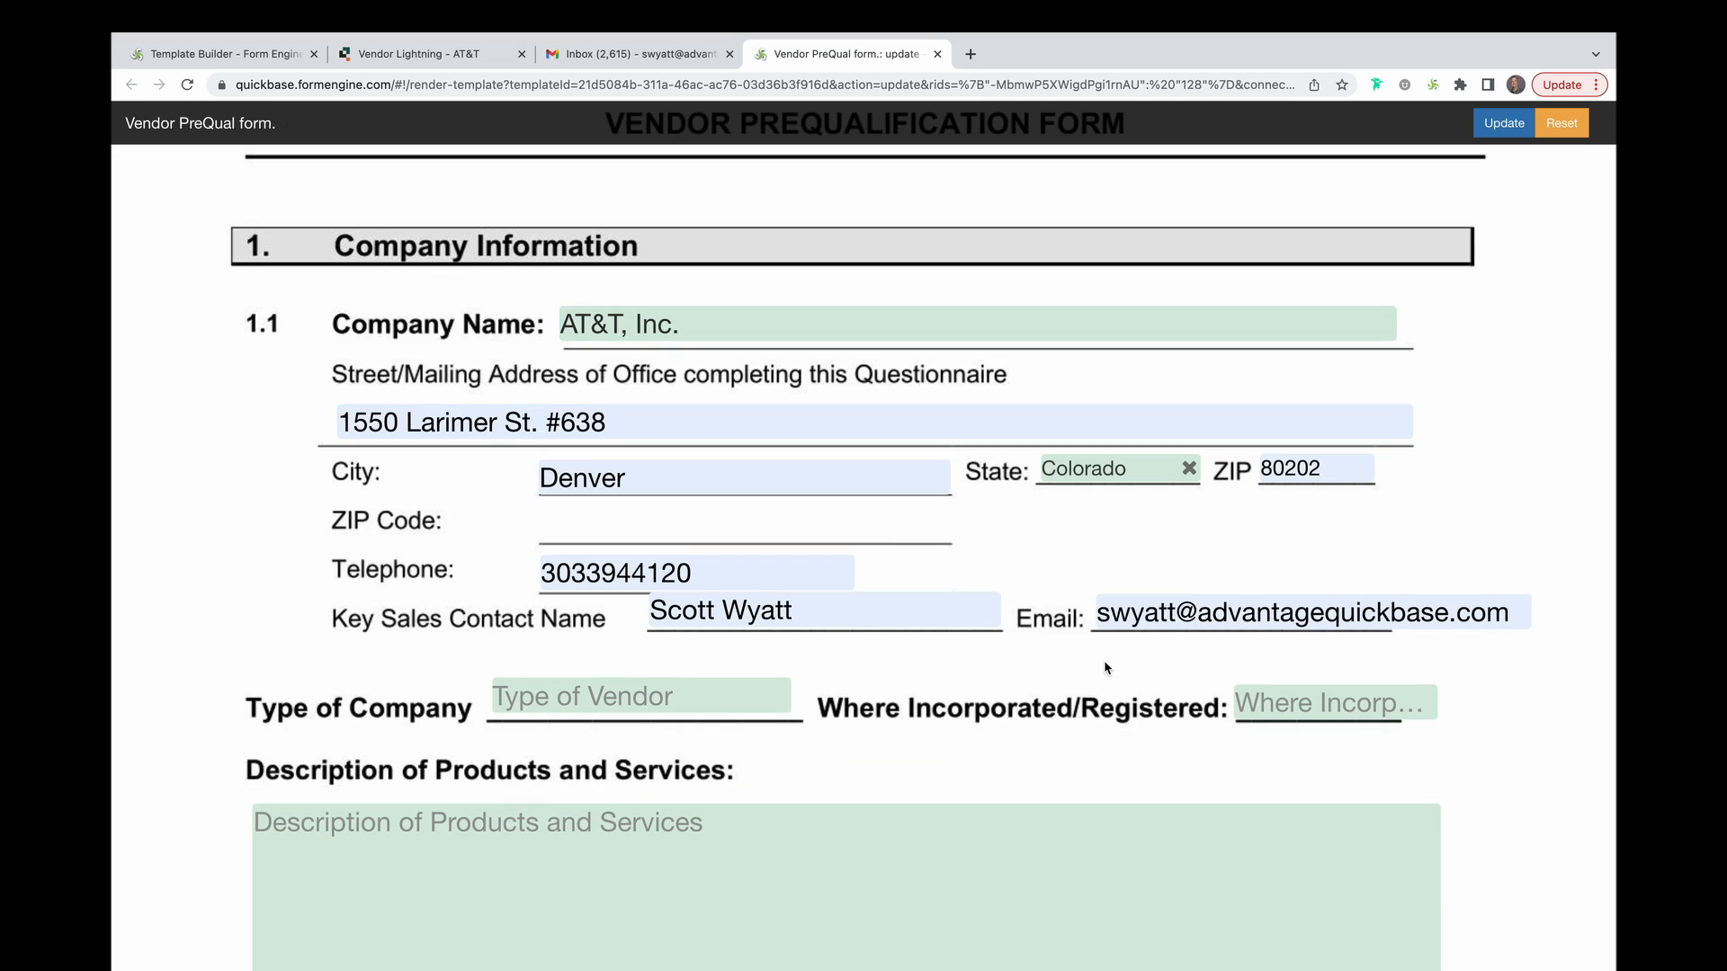
pyautogui.click(694, 701)
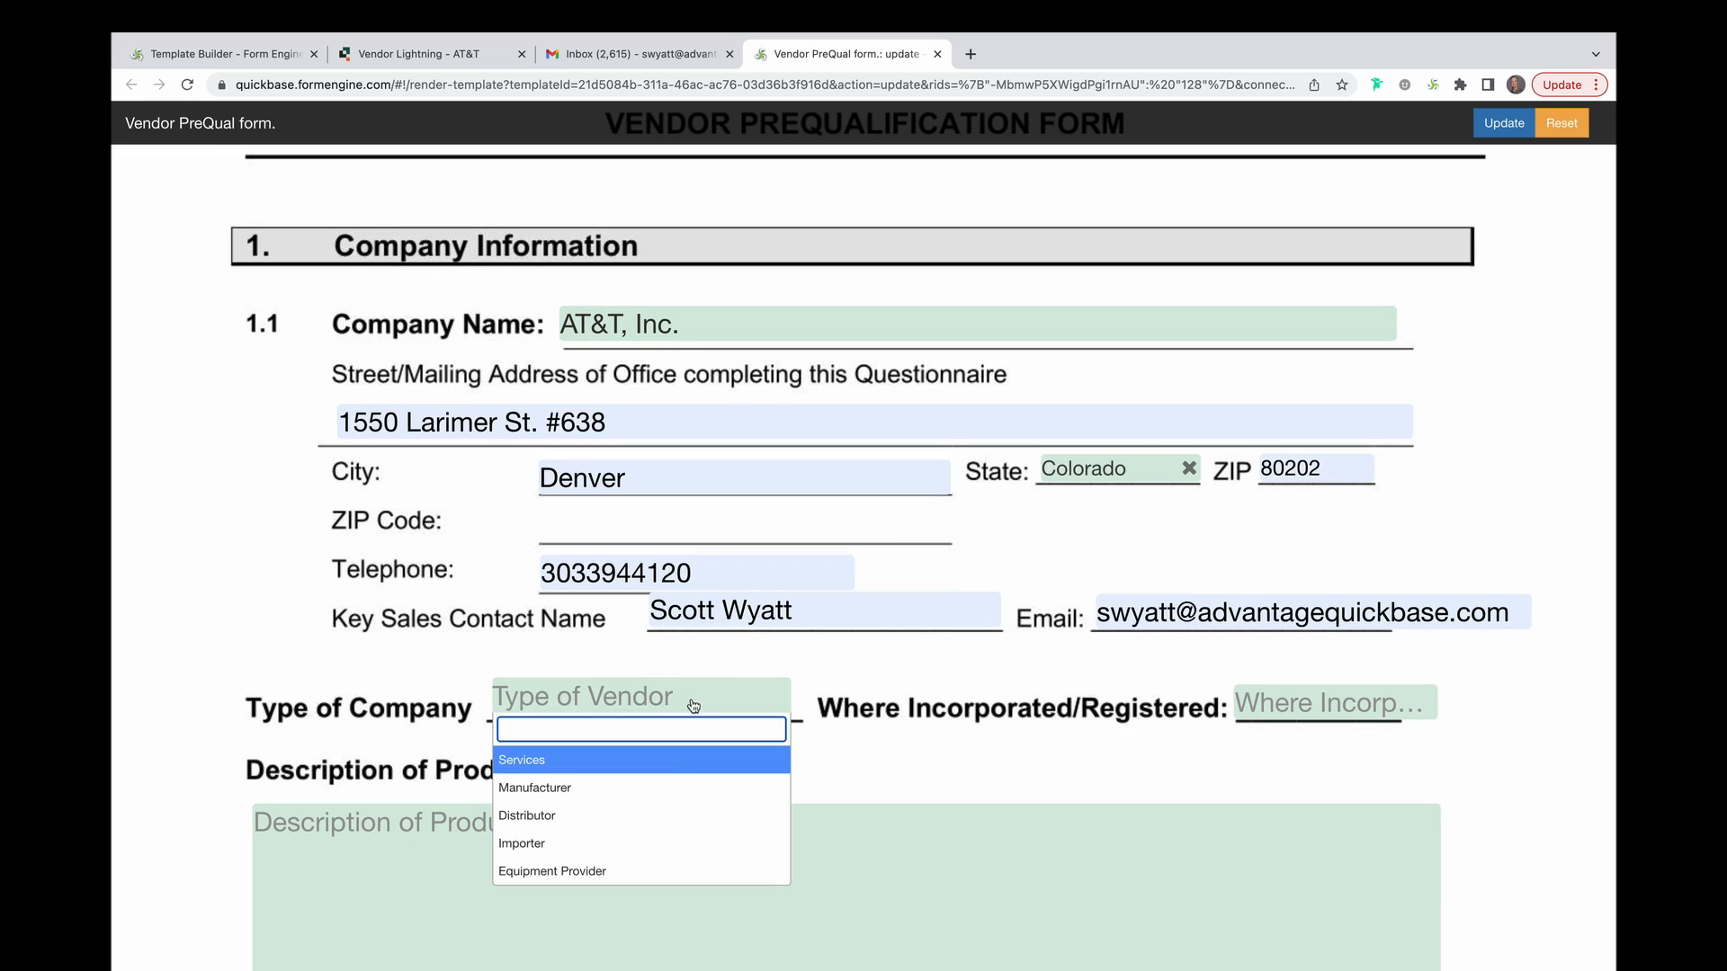
pyautogui.click(666, 788)
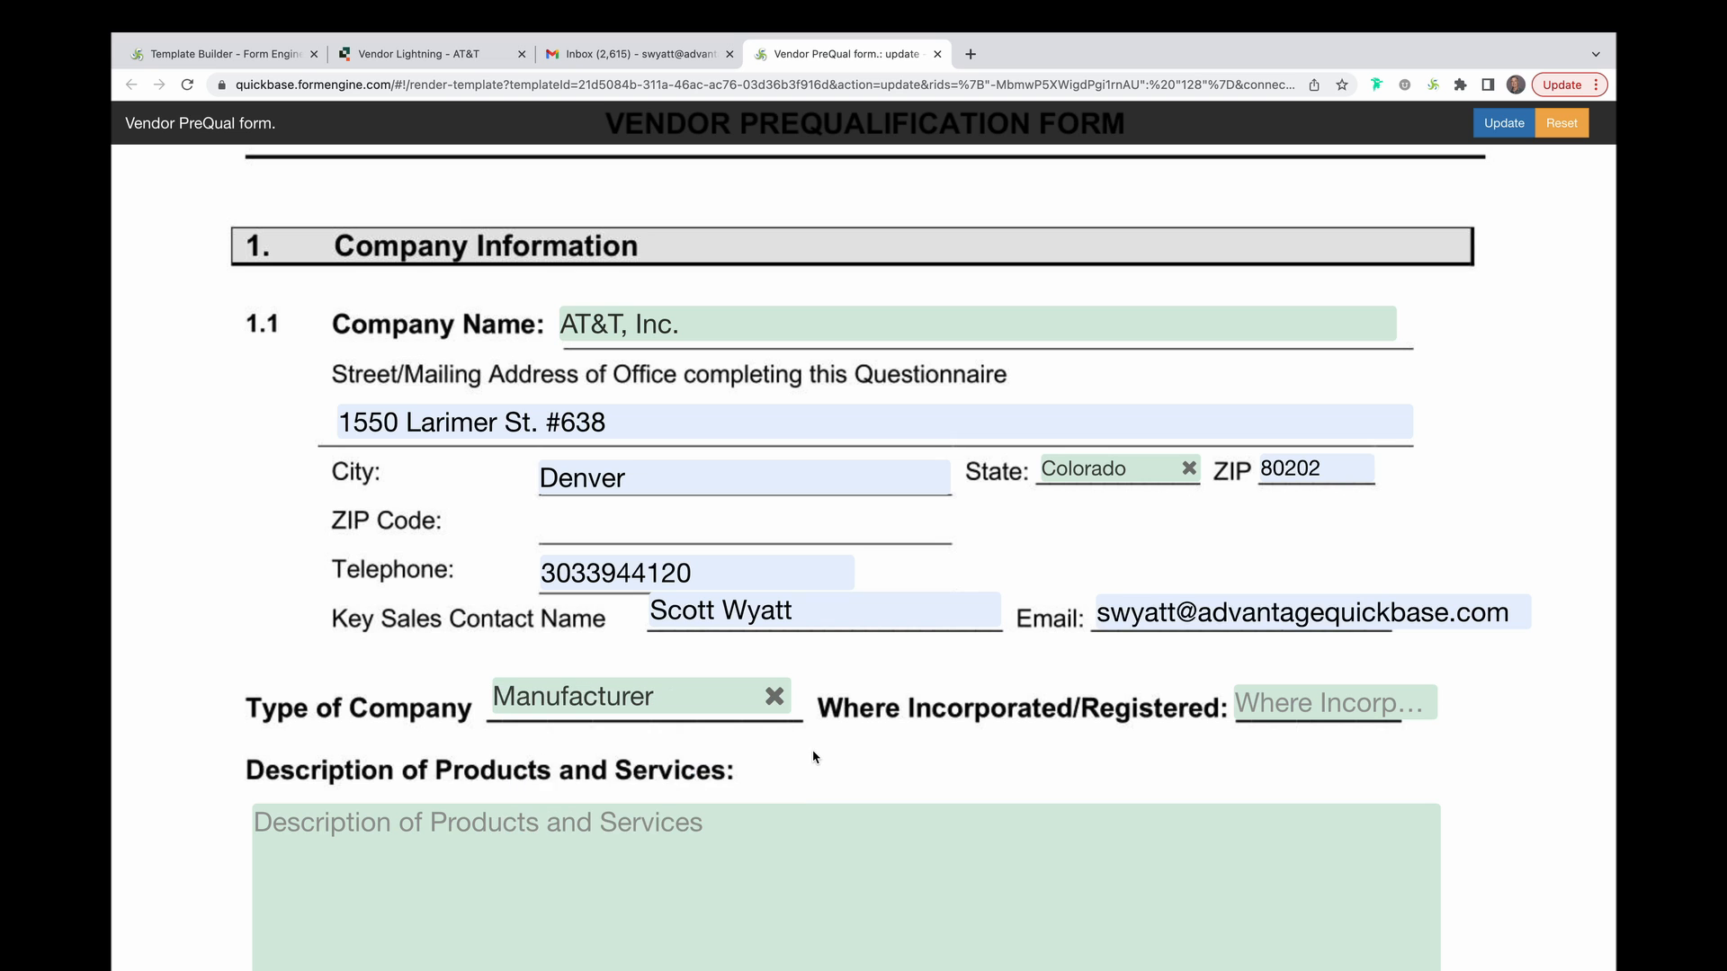
# Answer No to the conflict-of-interest question and enter the signatory's name.
pyautogui.scroll(-10, 814, 757)
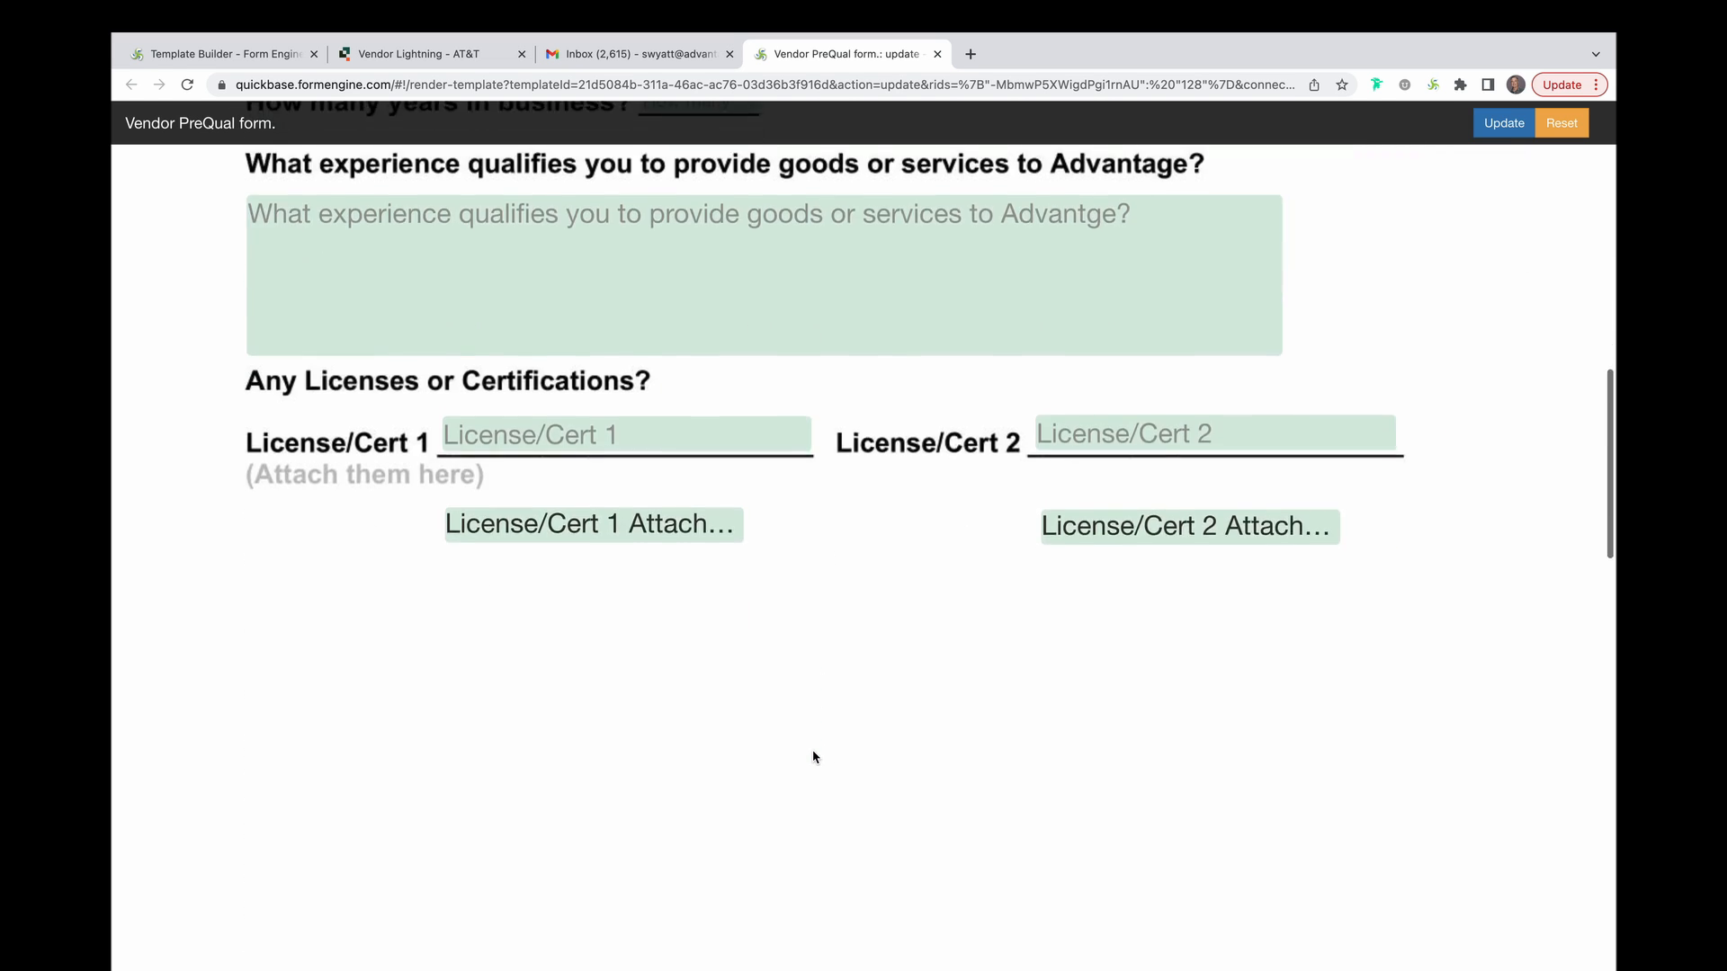
pyautogui.scroll(-8, 814, 757)
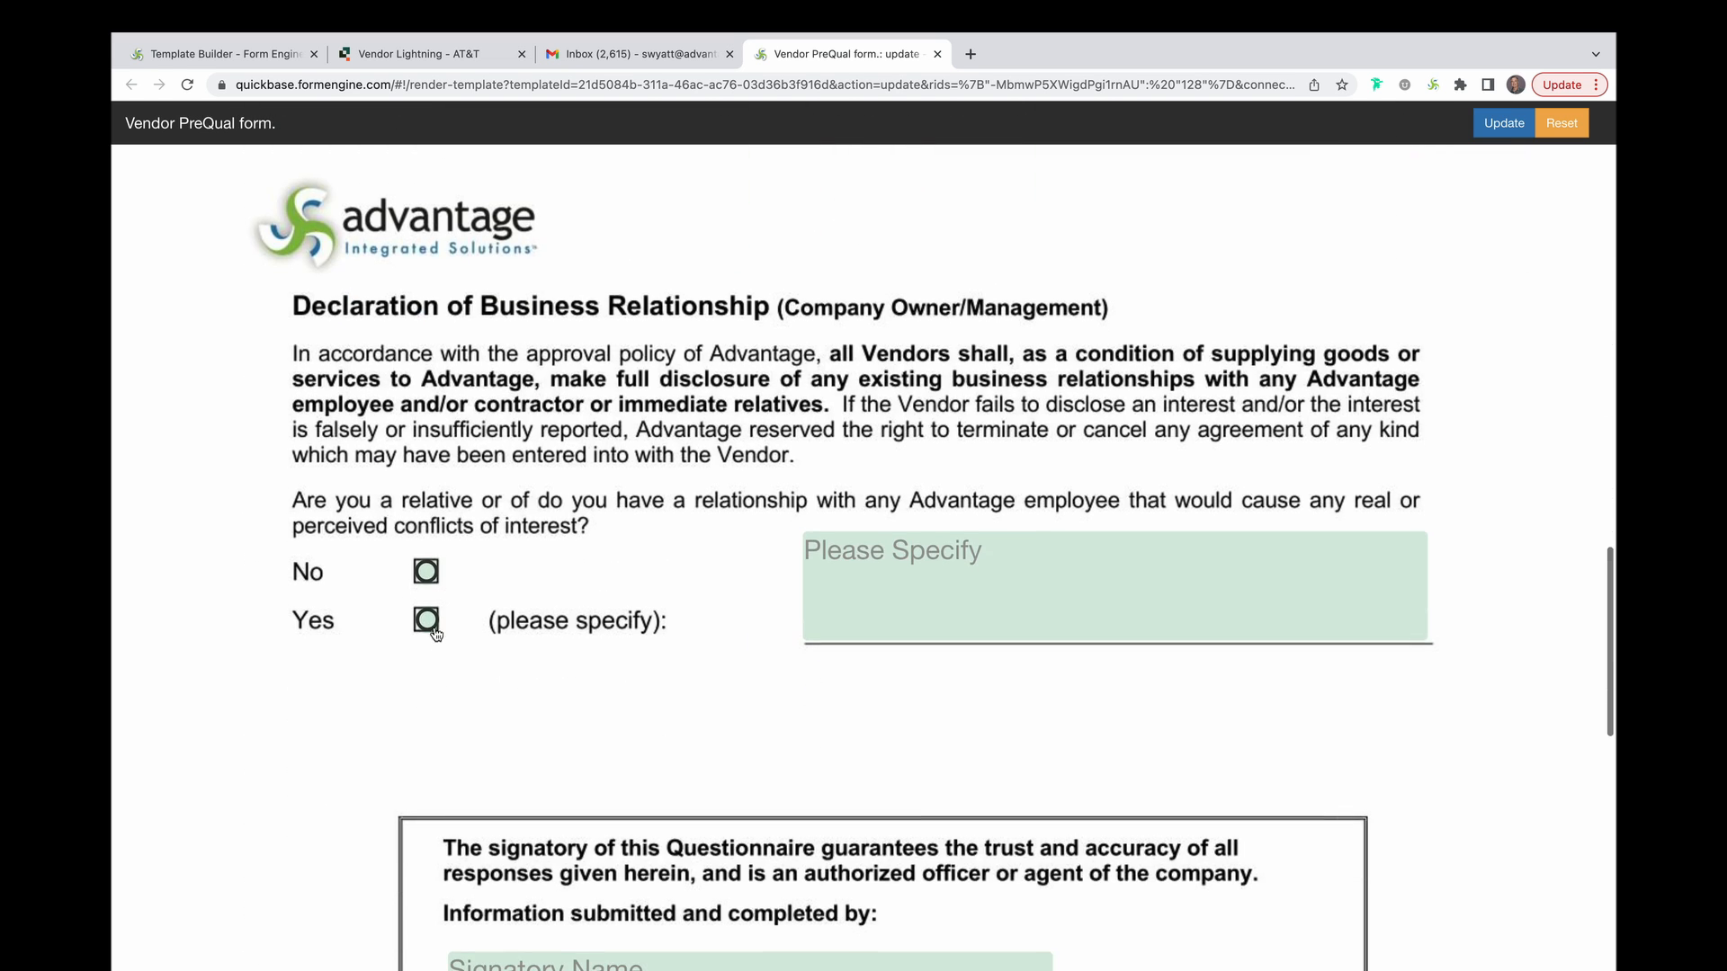
pyautogui.click(427, 572)
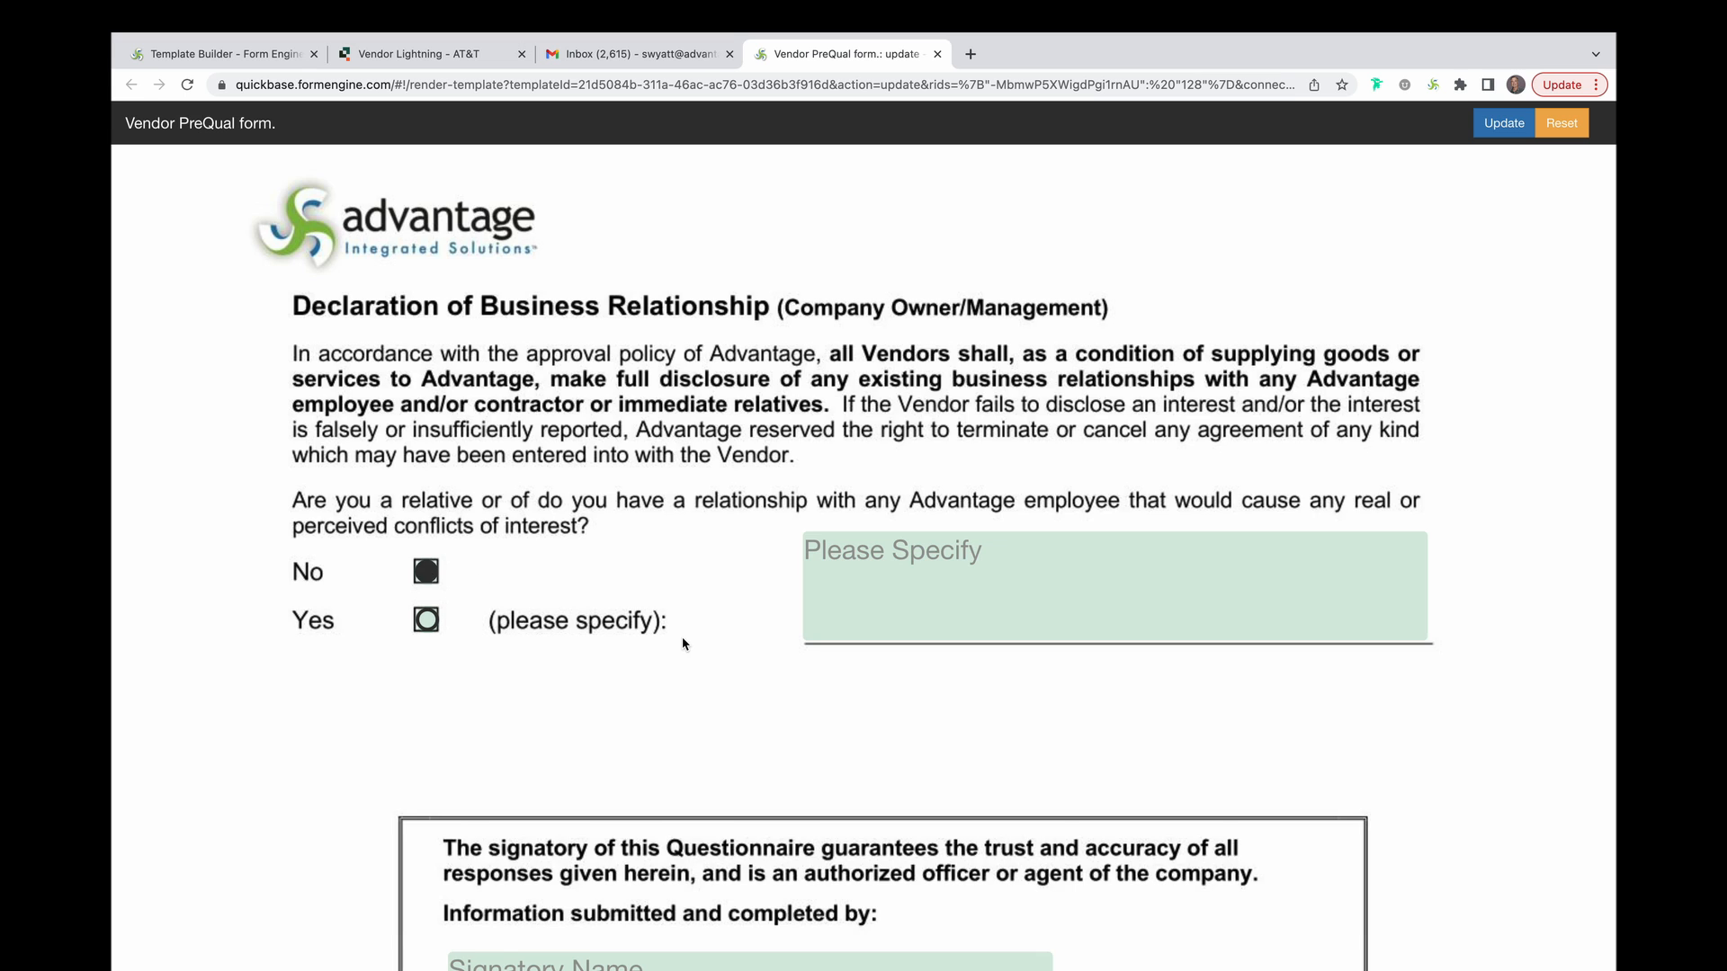
pyautogui.scroll(-5, 684, 644)
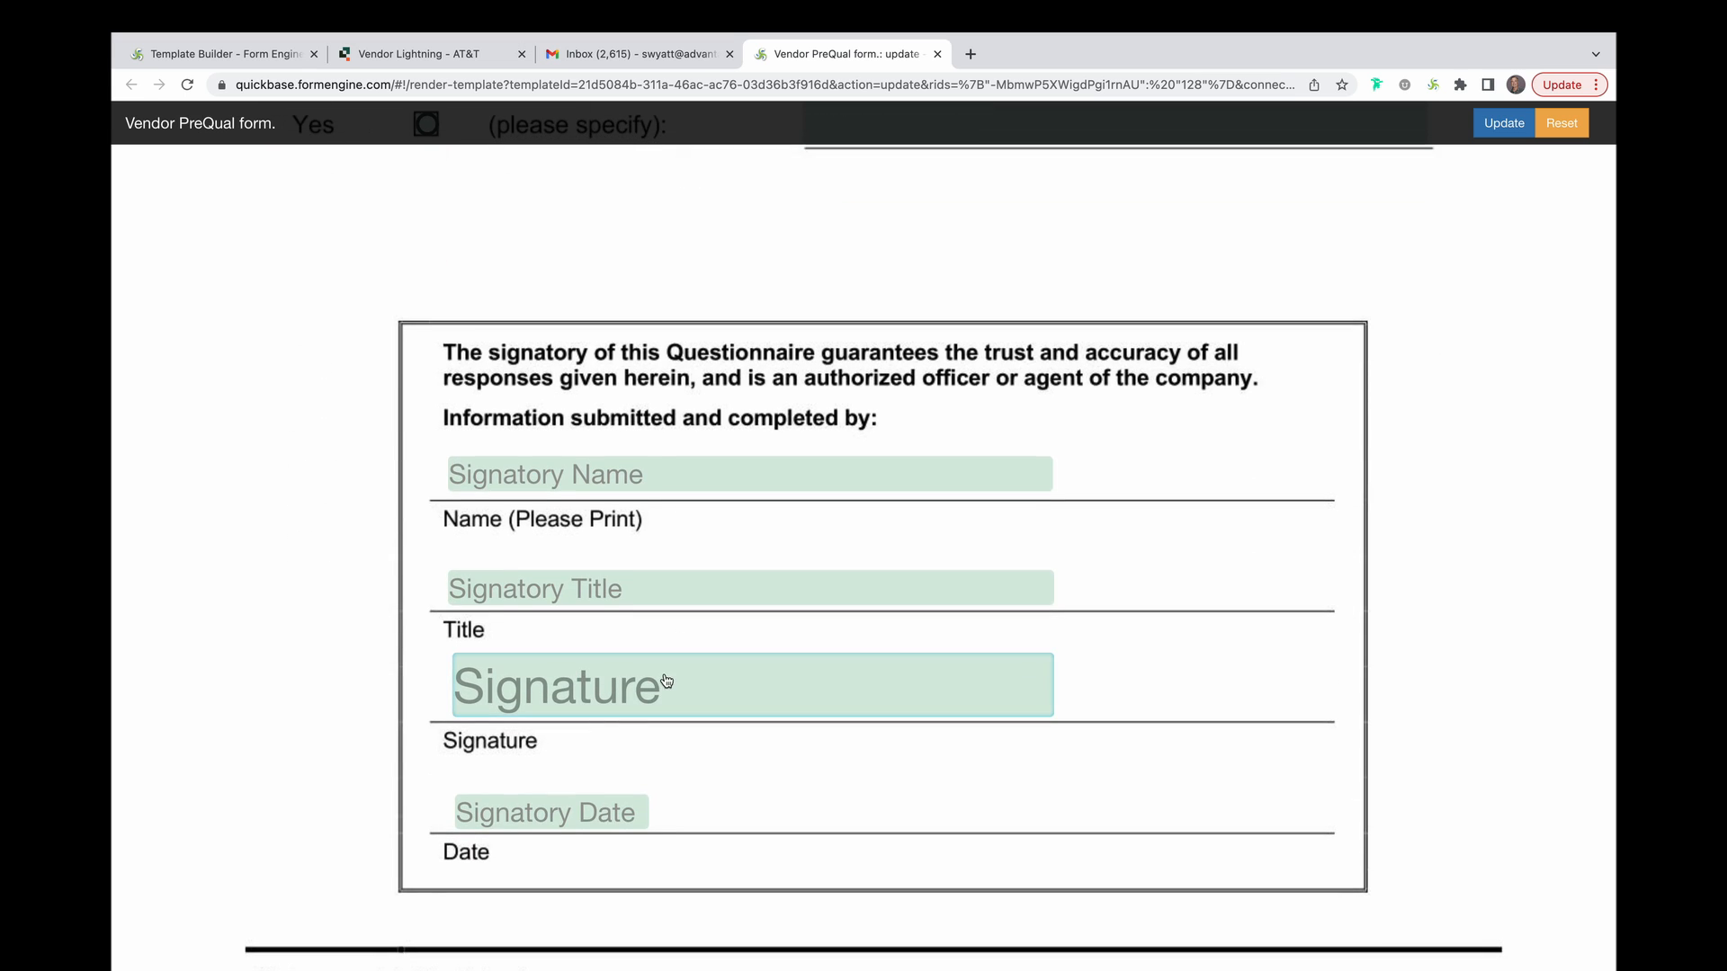
pyautogui.click(677, 481)
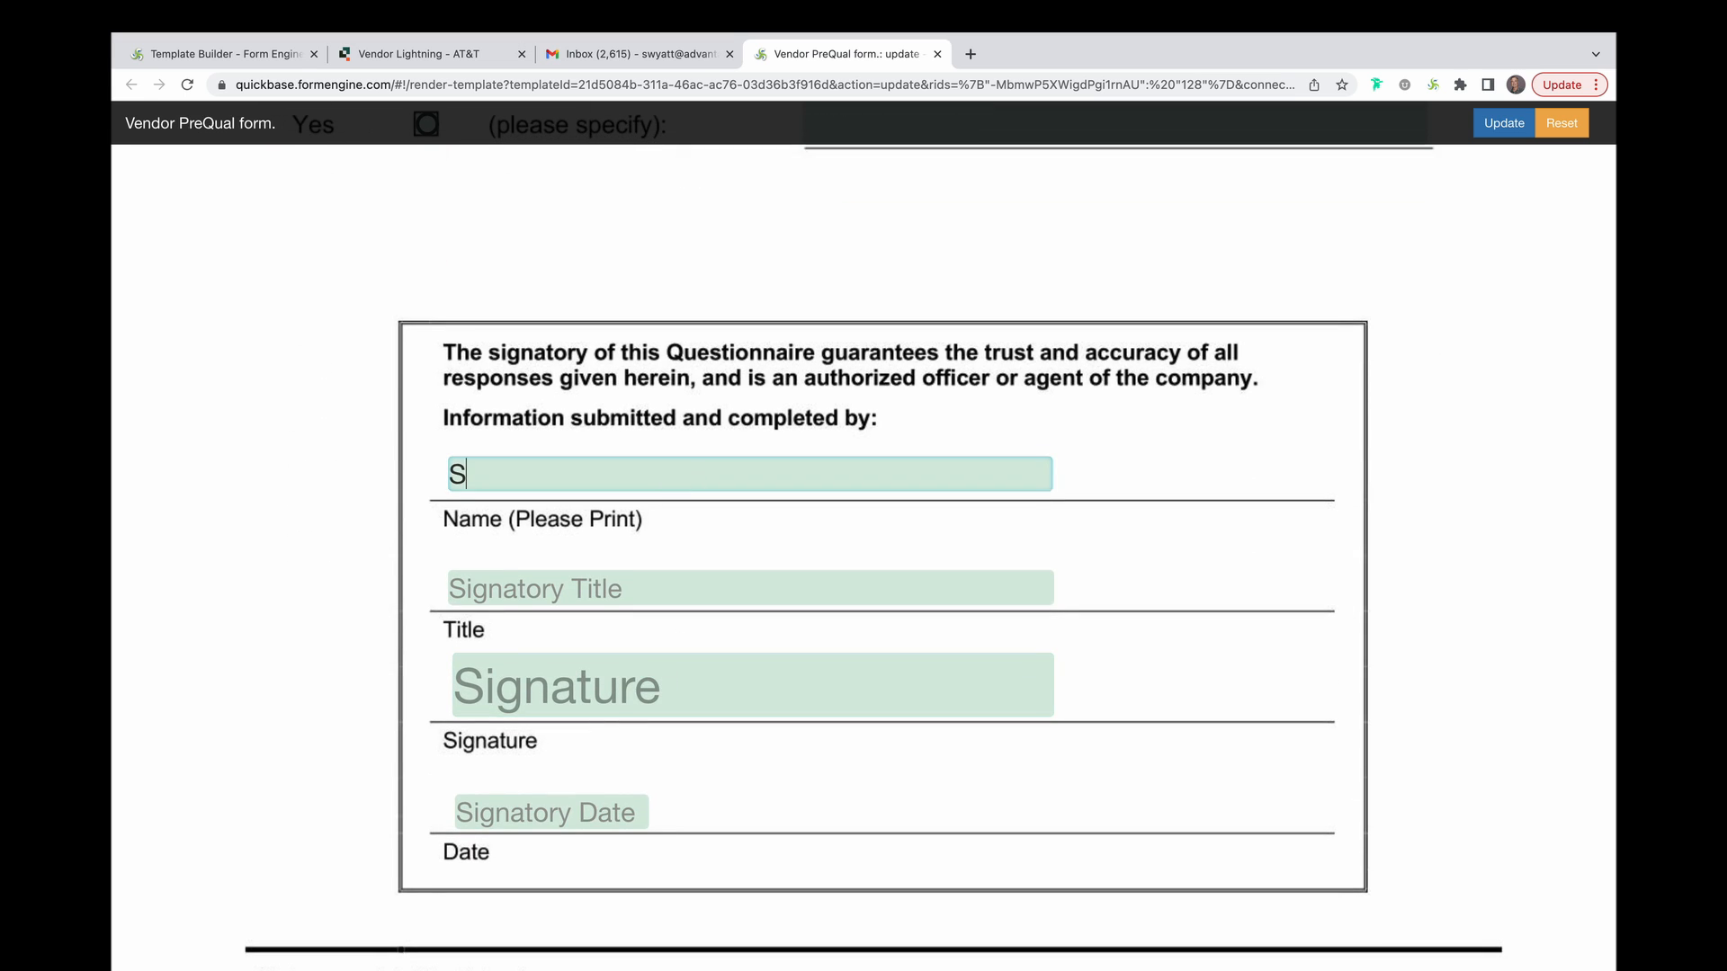
# Draw and save a signature, set the signatory date to 10-16-2022, and submit the form.
pyautogui.click(715, 693)
pyautogui.moveTo(729, 164)
pyautogui.mouseDown()
pyautogui.moveTo(686, 214)
pyautogui.moveTo(969, 185)
pyautogui.mouseUp()
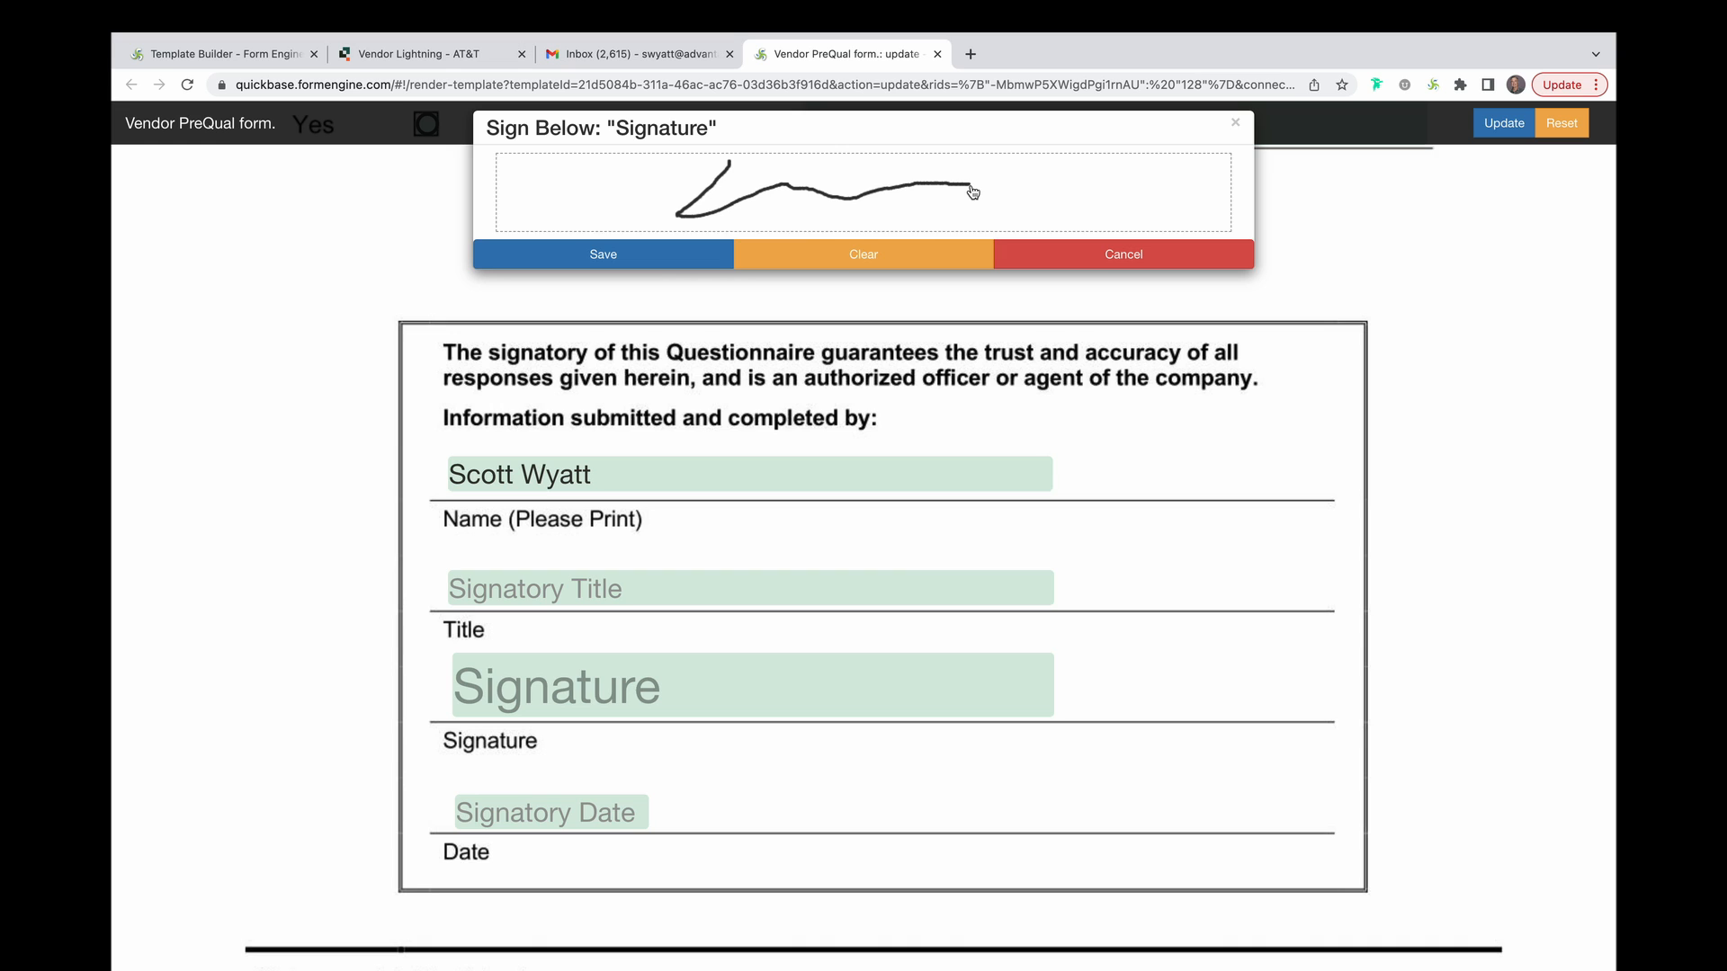
pyautogui.click(684, 261)
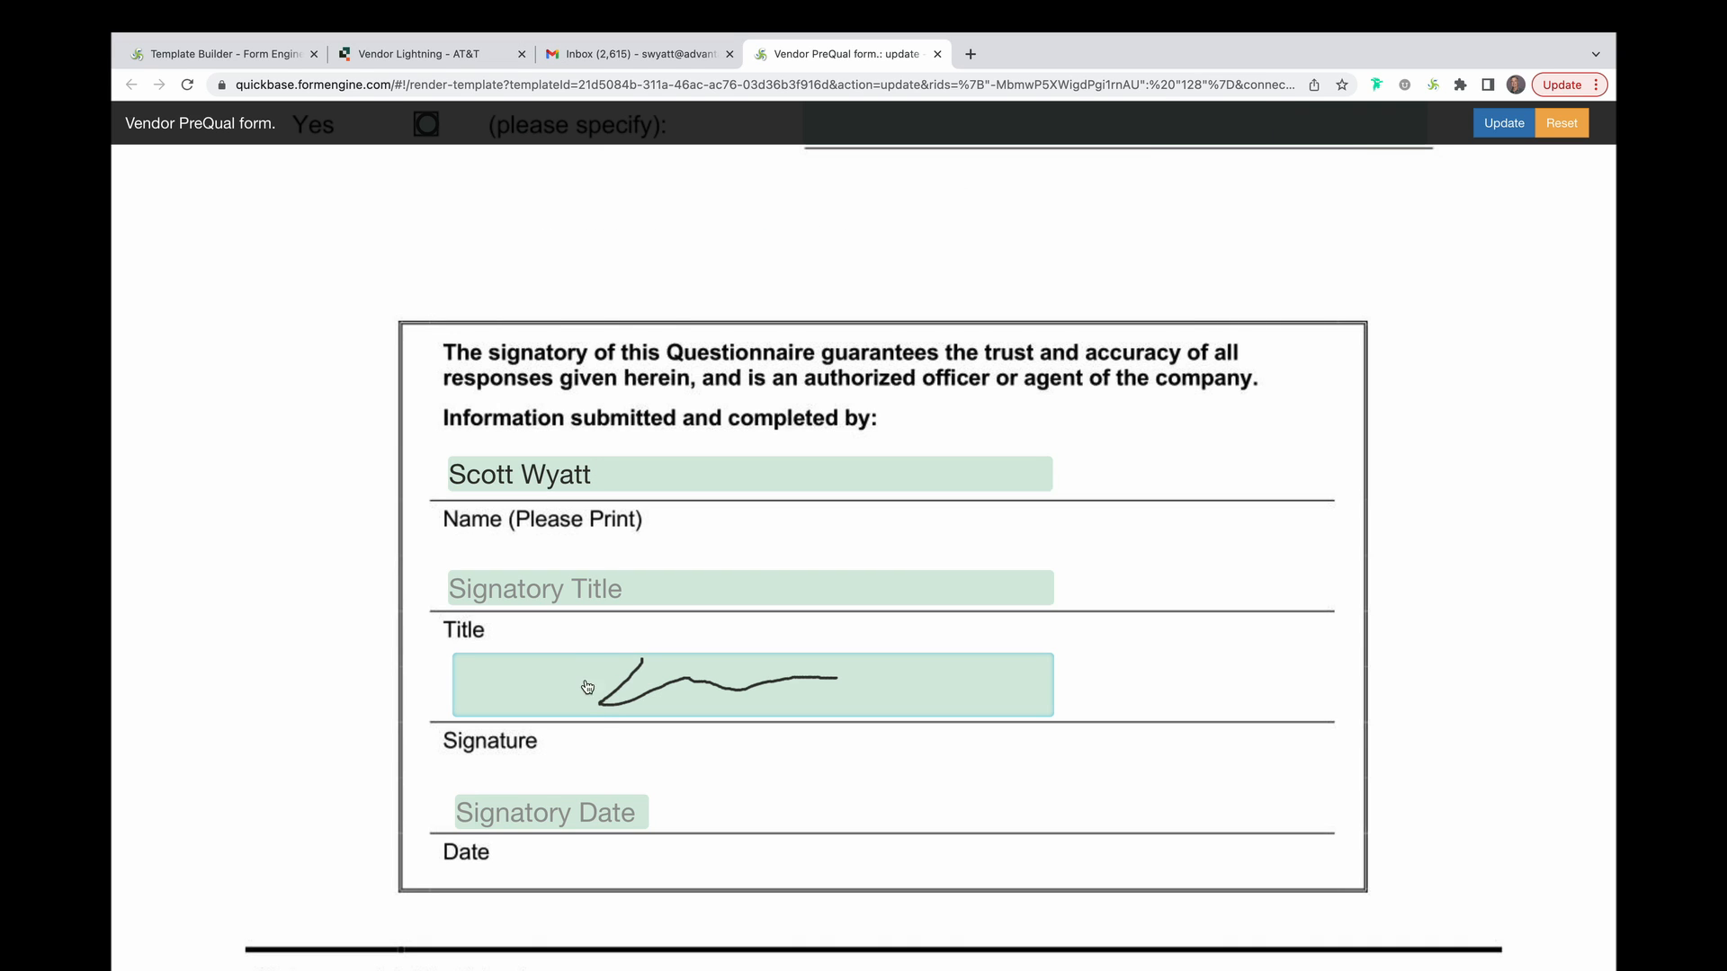
pyautogui.click(604, 815)
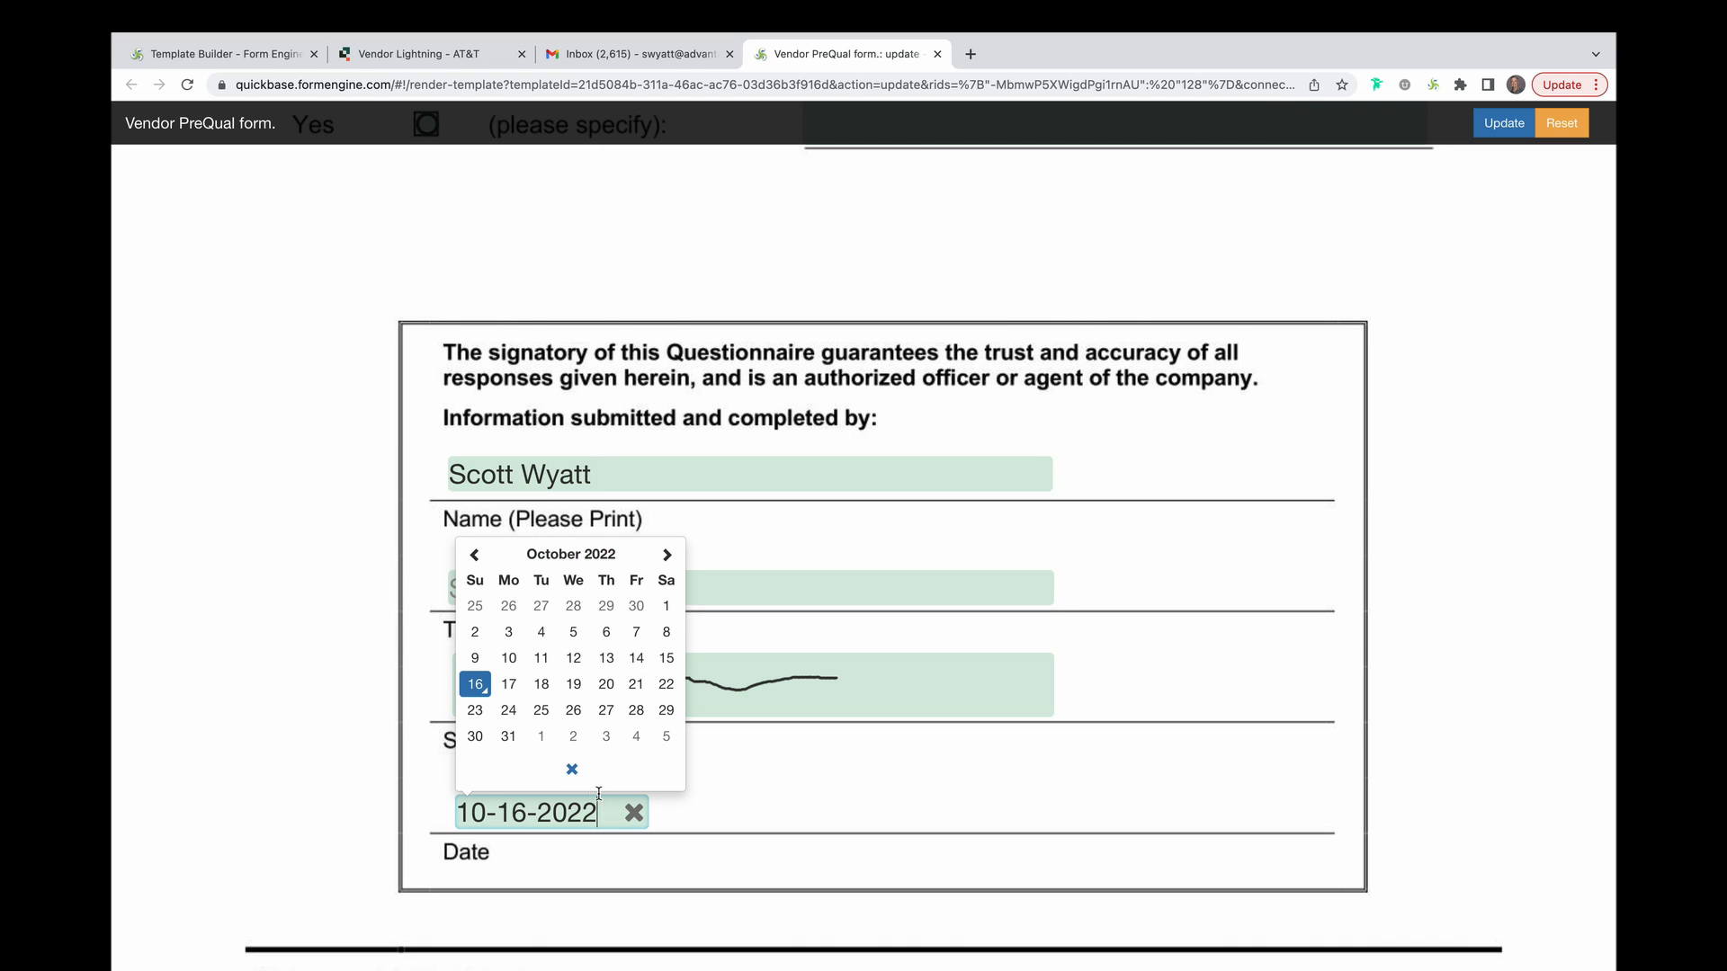
pyautogui.click(471, 681)
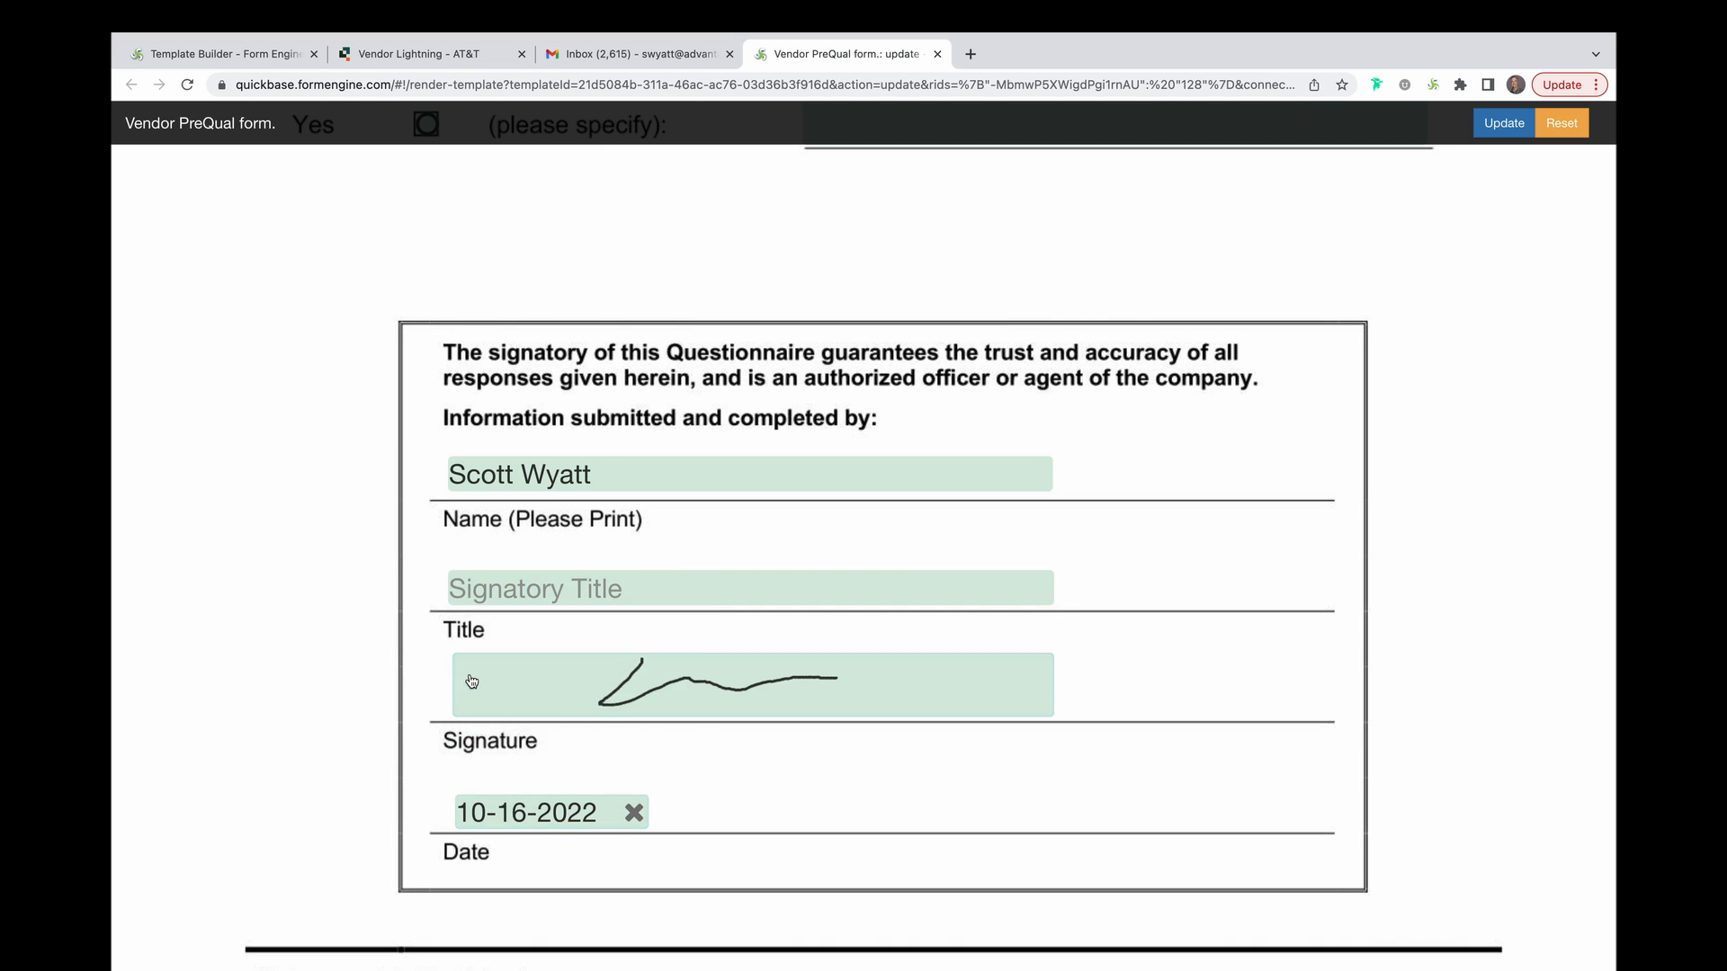
pyautogui.click(1503, 132)
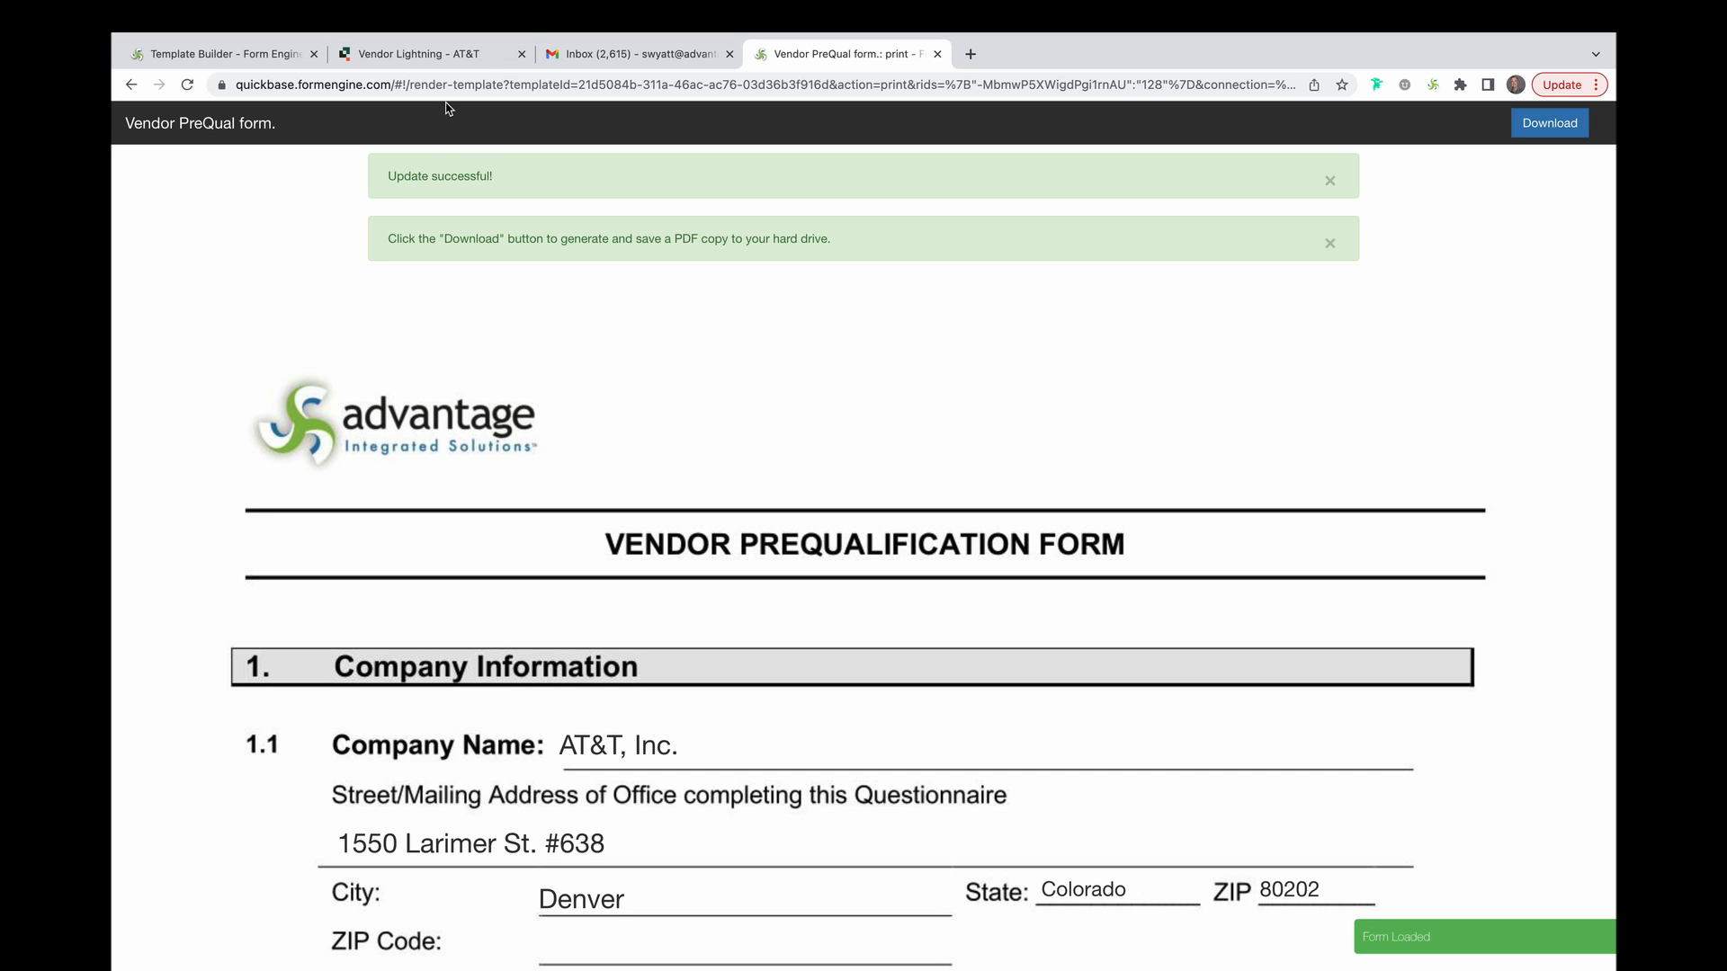
pyautogui.click(426, 56)
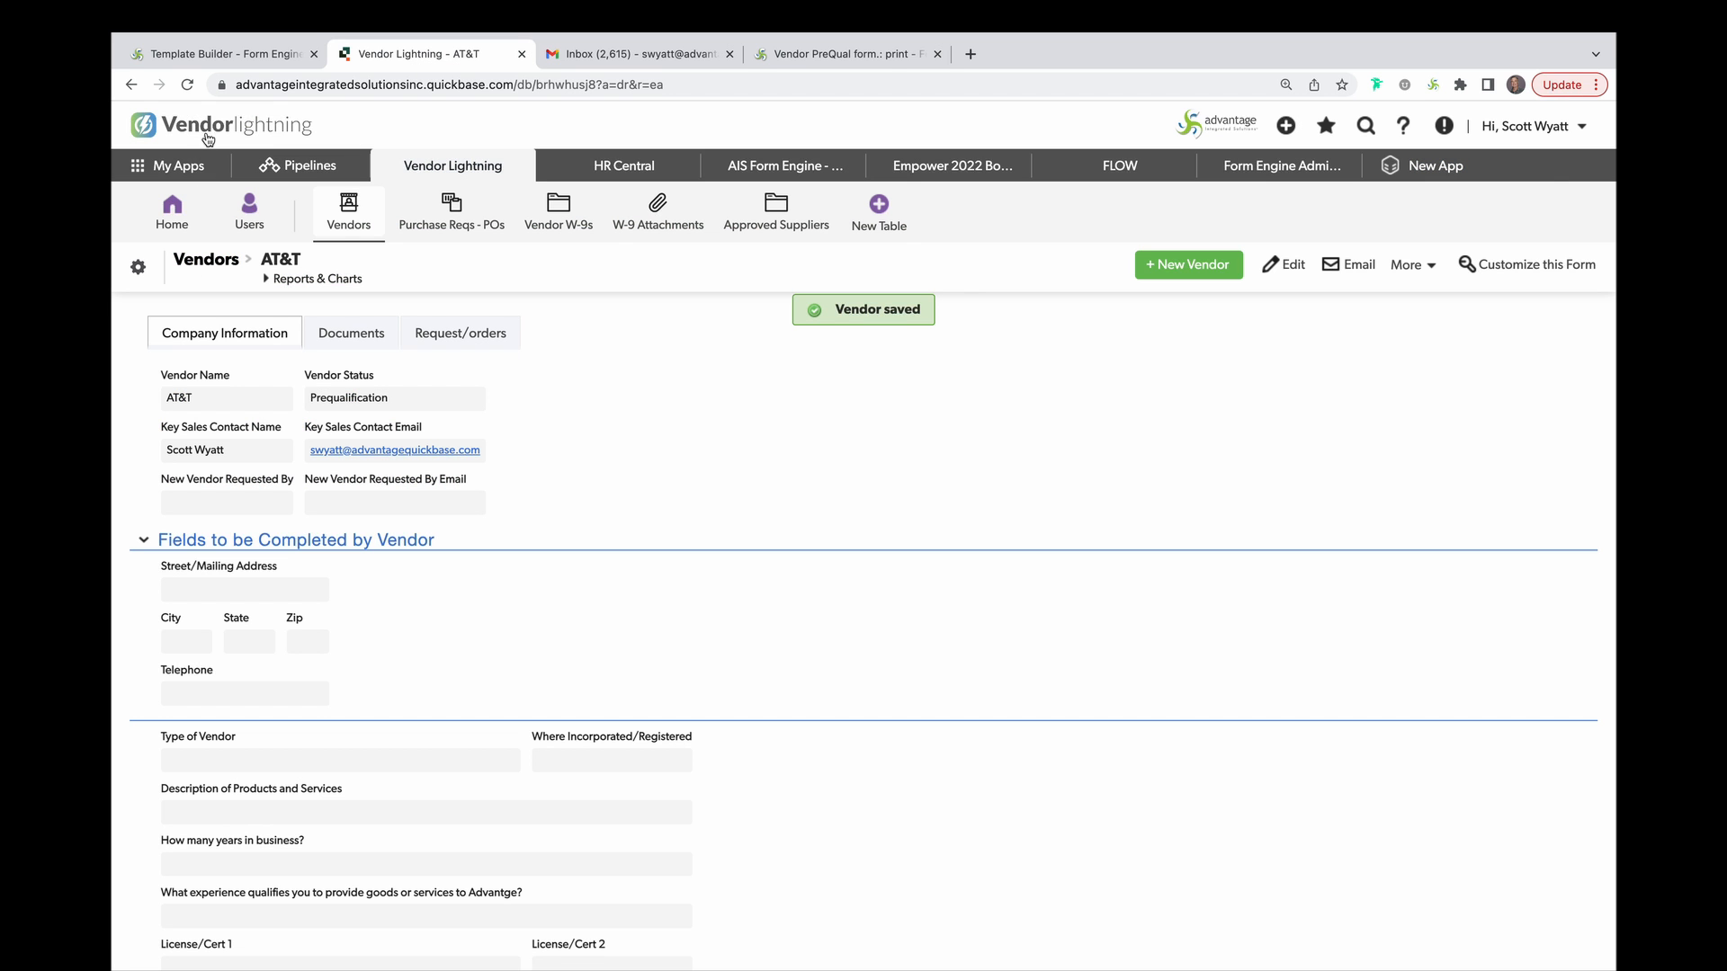
# Reload the AT&T vendor record to check the submitted prequal fields, then open the NDA email link.
pyautogui.click(195, 86)
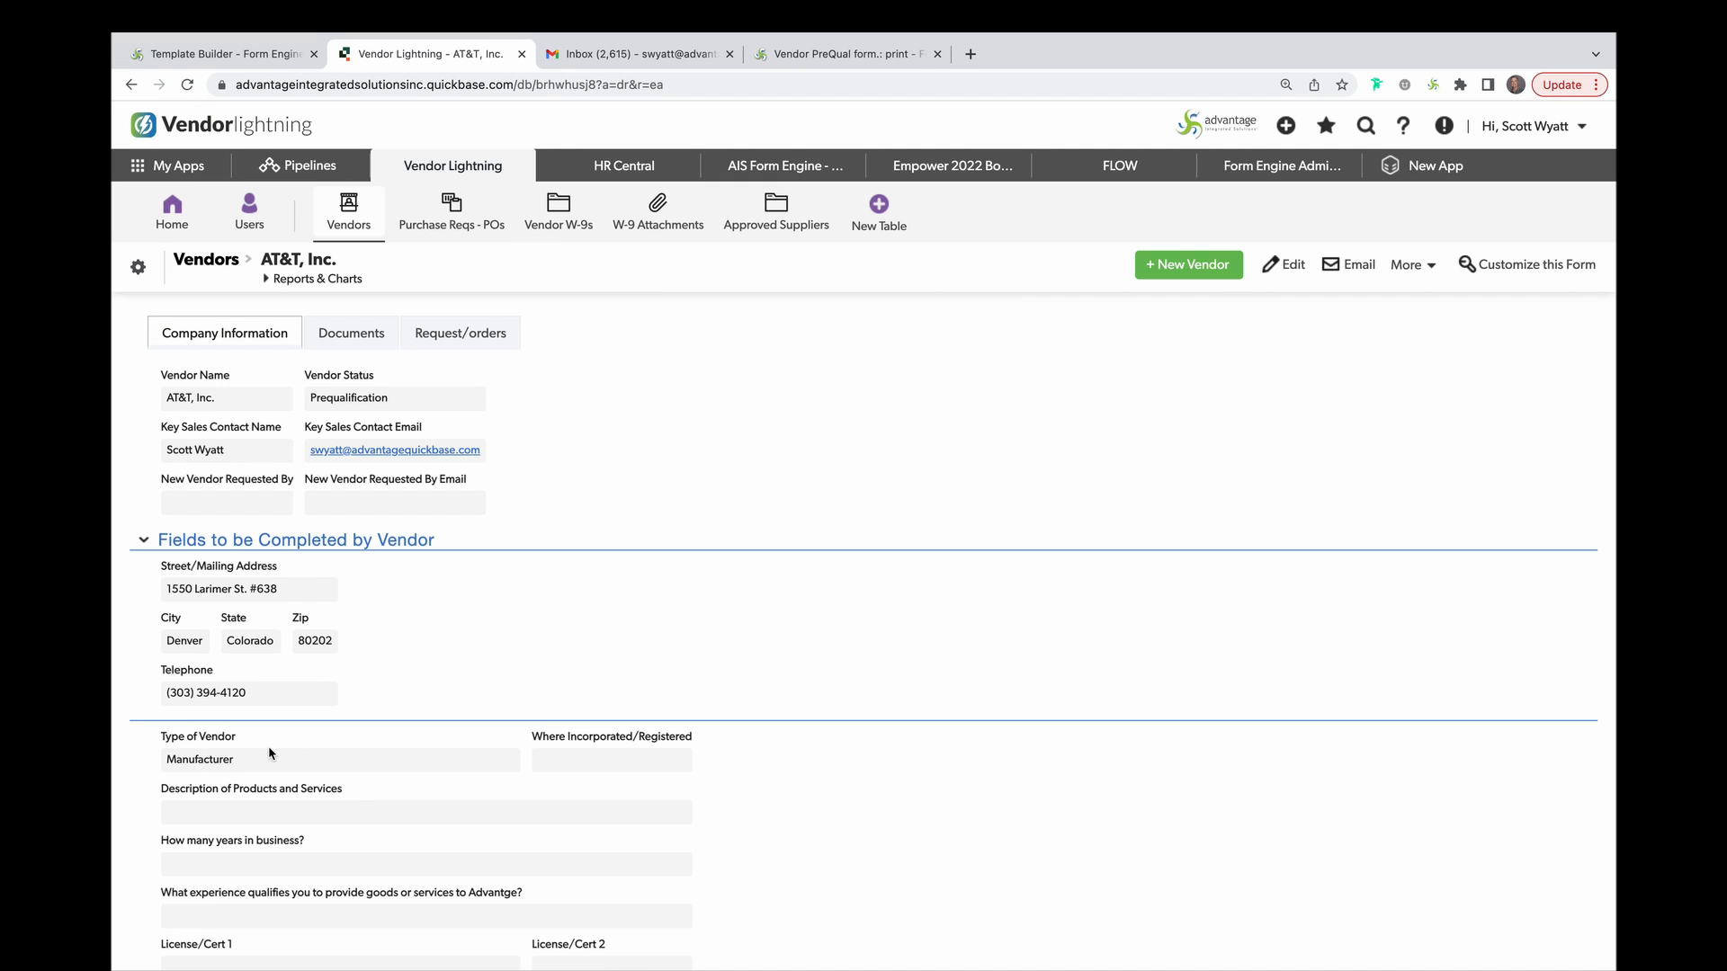
pyautogui.scroll(-6, 387, 742)
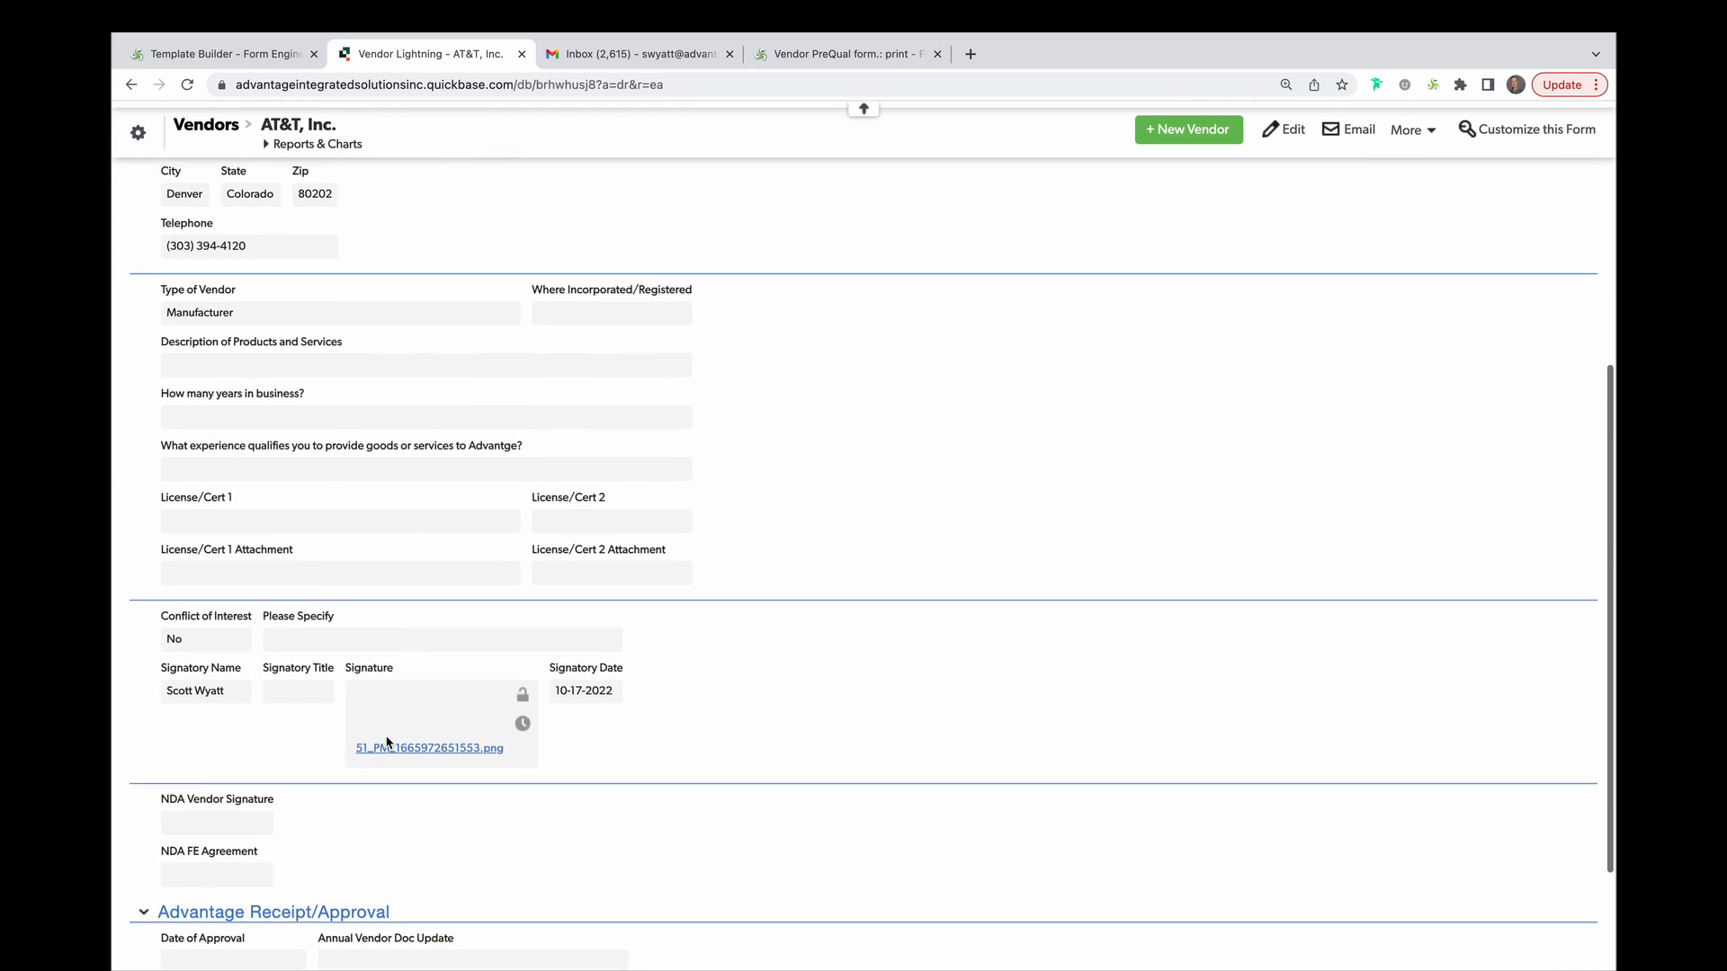
pyautogui.scroll(-2, 387, 742)
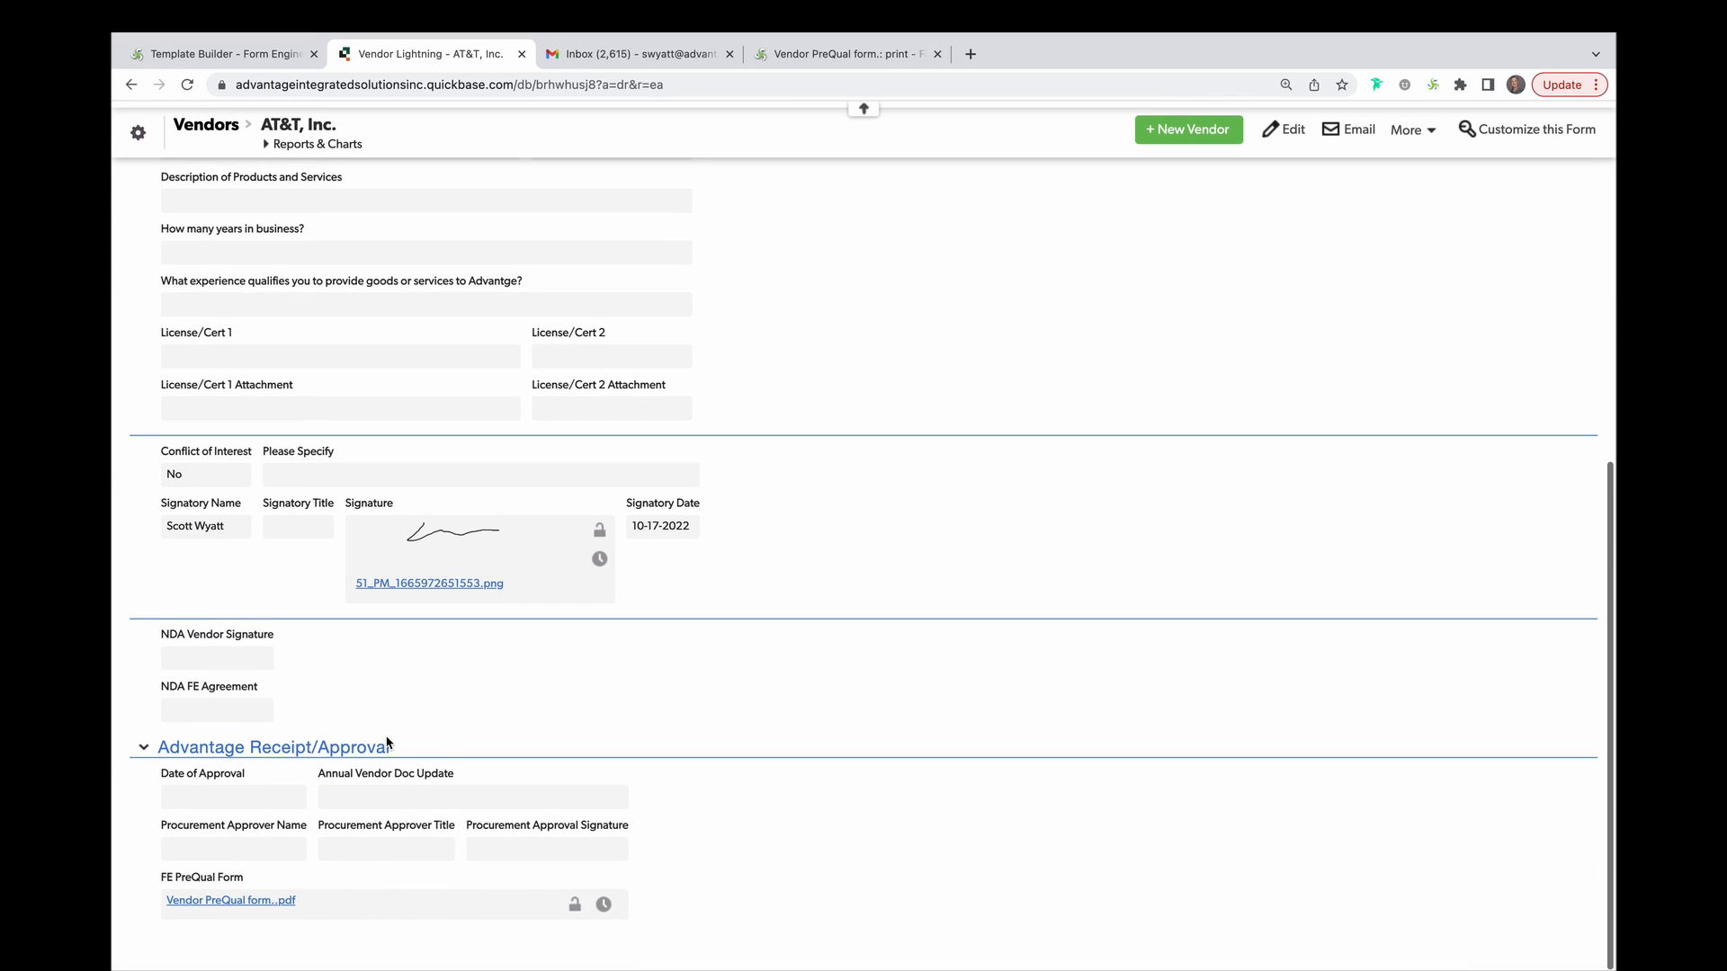
pyautogui.click(658, 59)
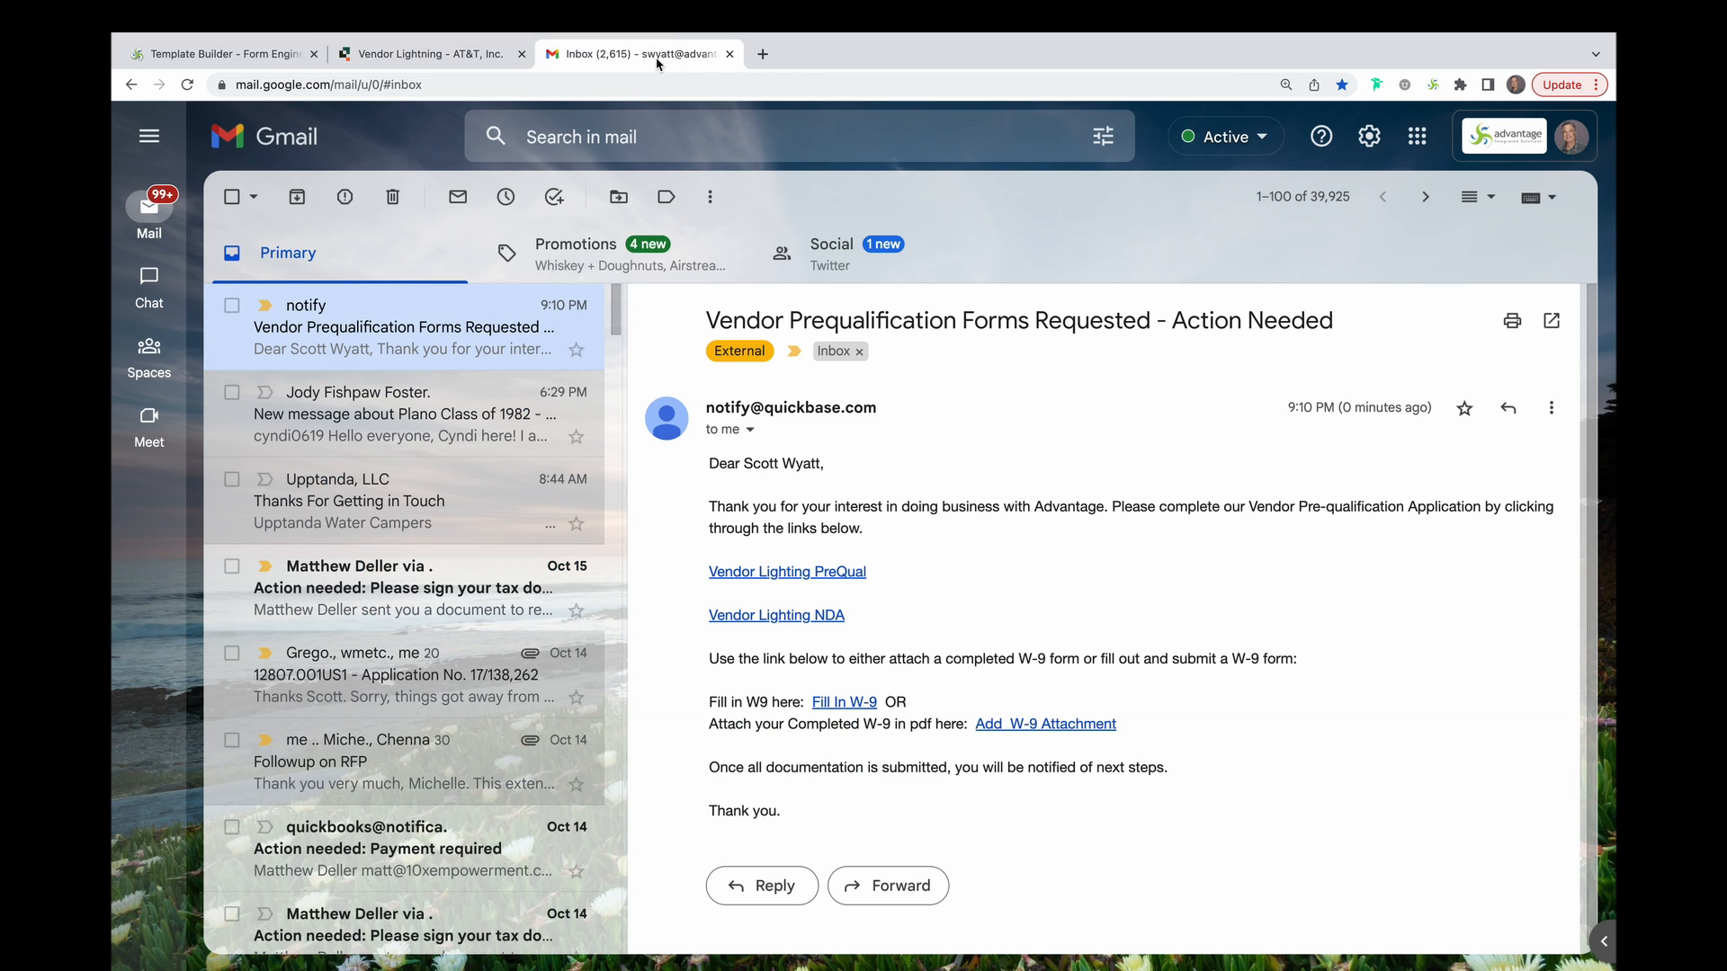
pyautogui.click(787, 617)
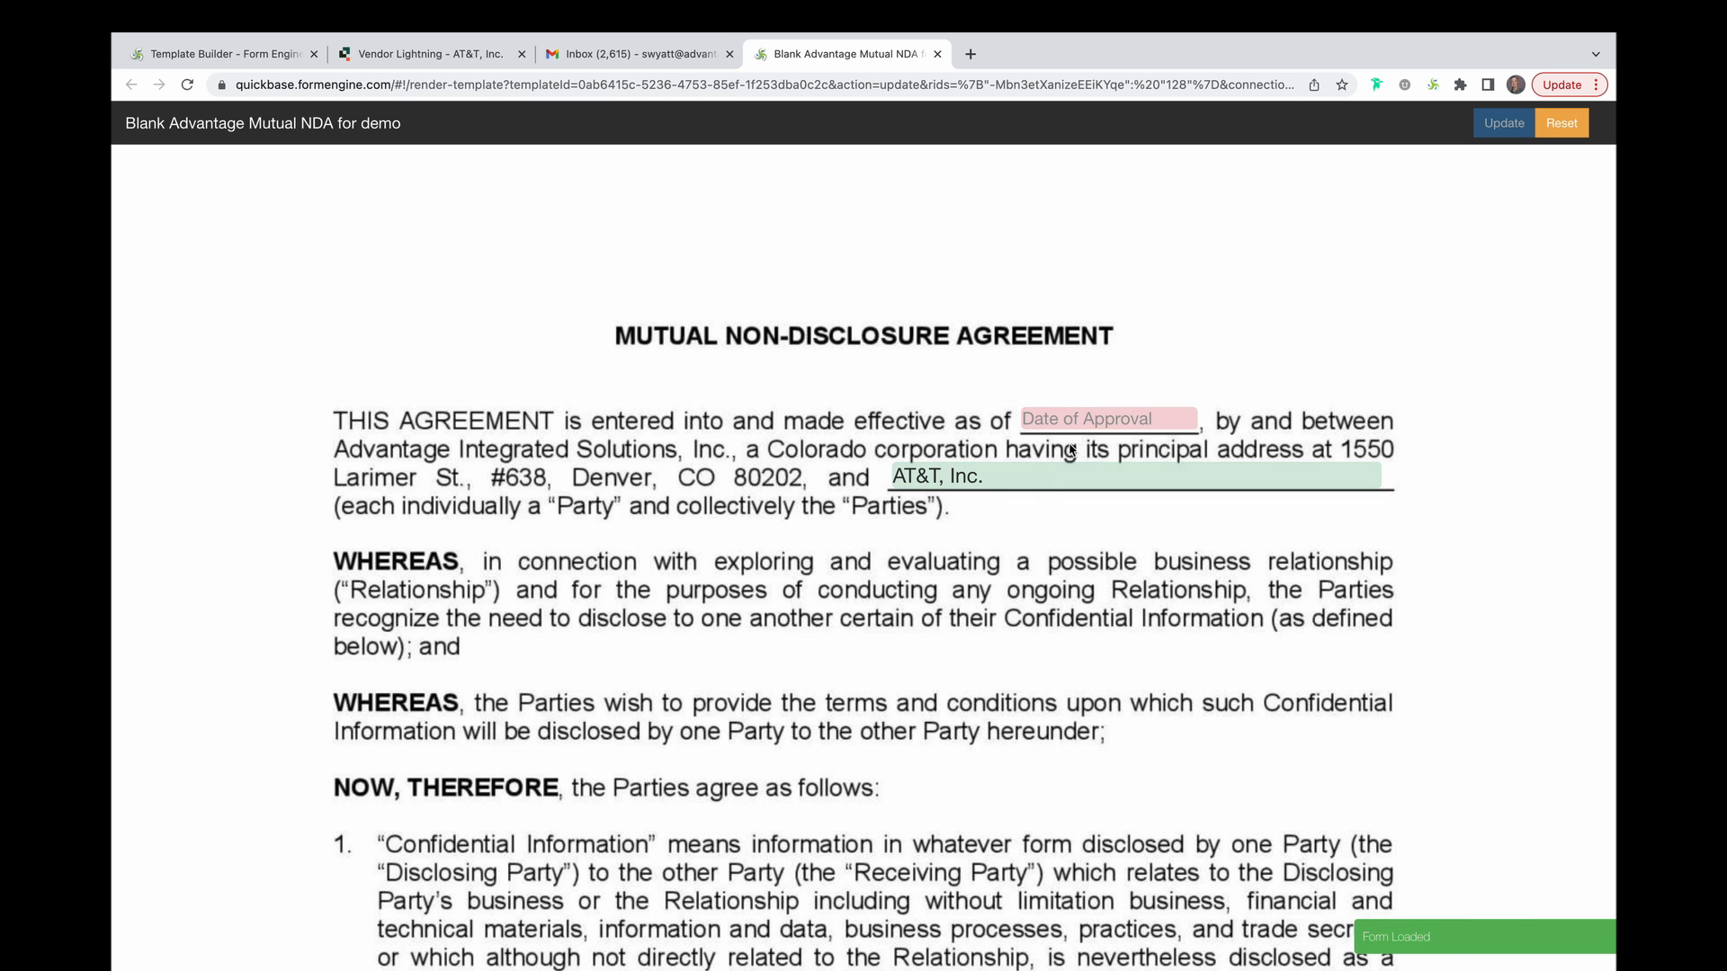
# Set the NDA's Date of Approval to 10-16-2022, review it, then open the W-9 email link.
pyautogui.click(1088, 419)
pyautogui.click(1088, 419)
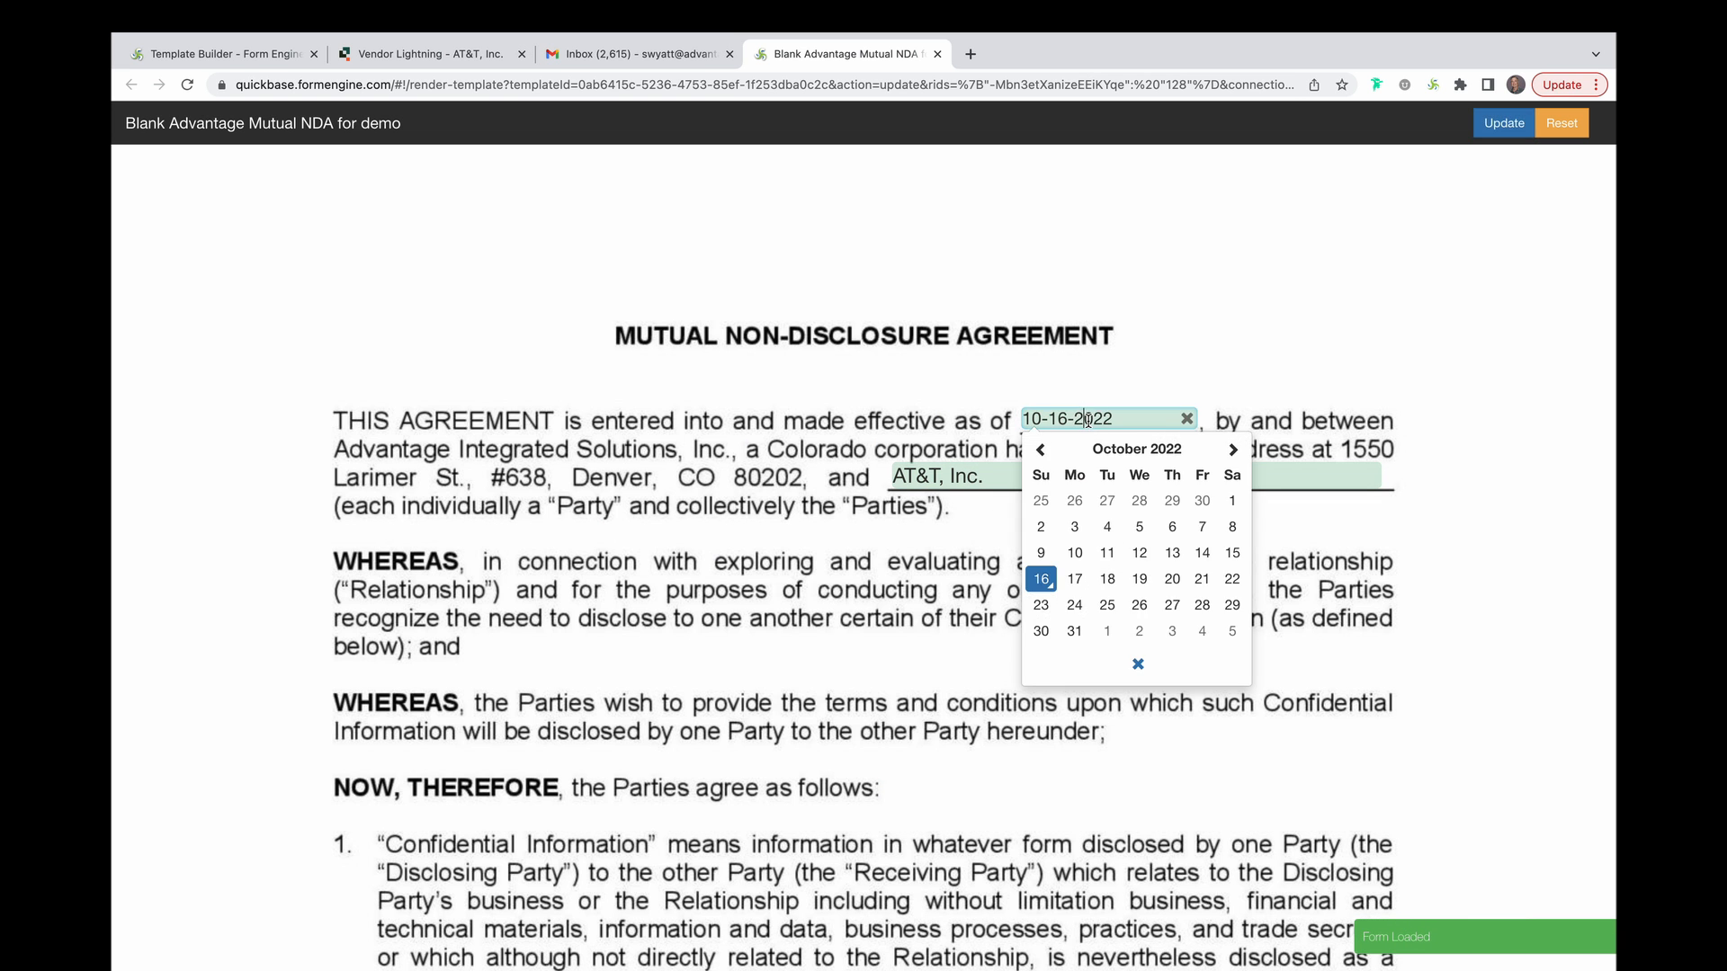
pyautogui.click(1040, 576)
pyautogui.scroll(-20, 1038, 576)
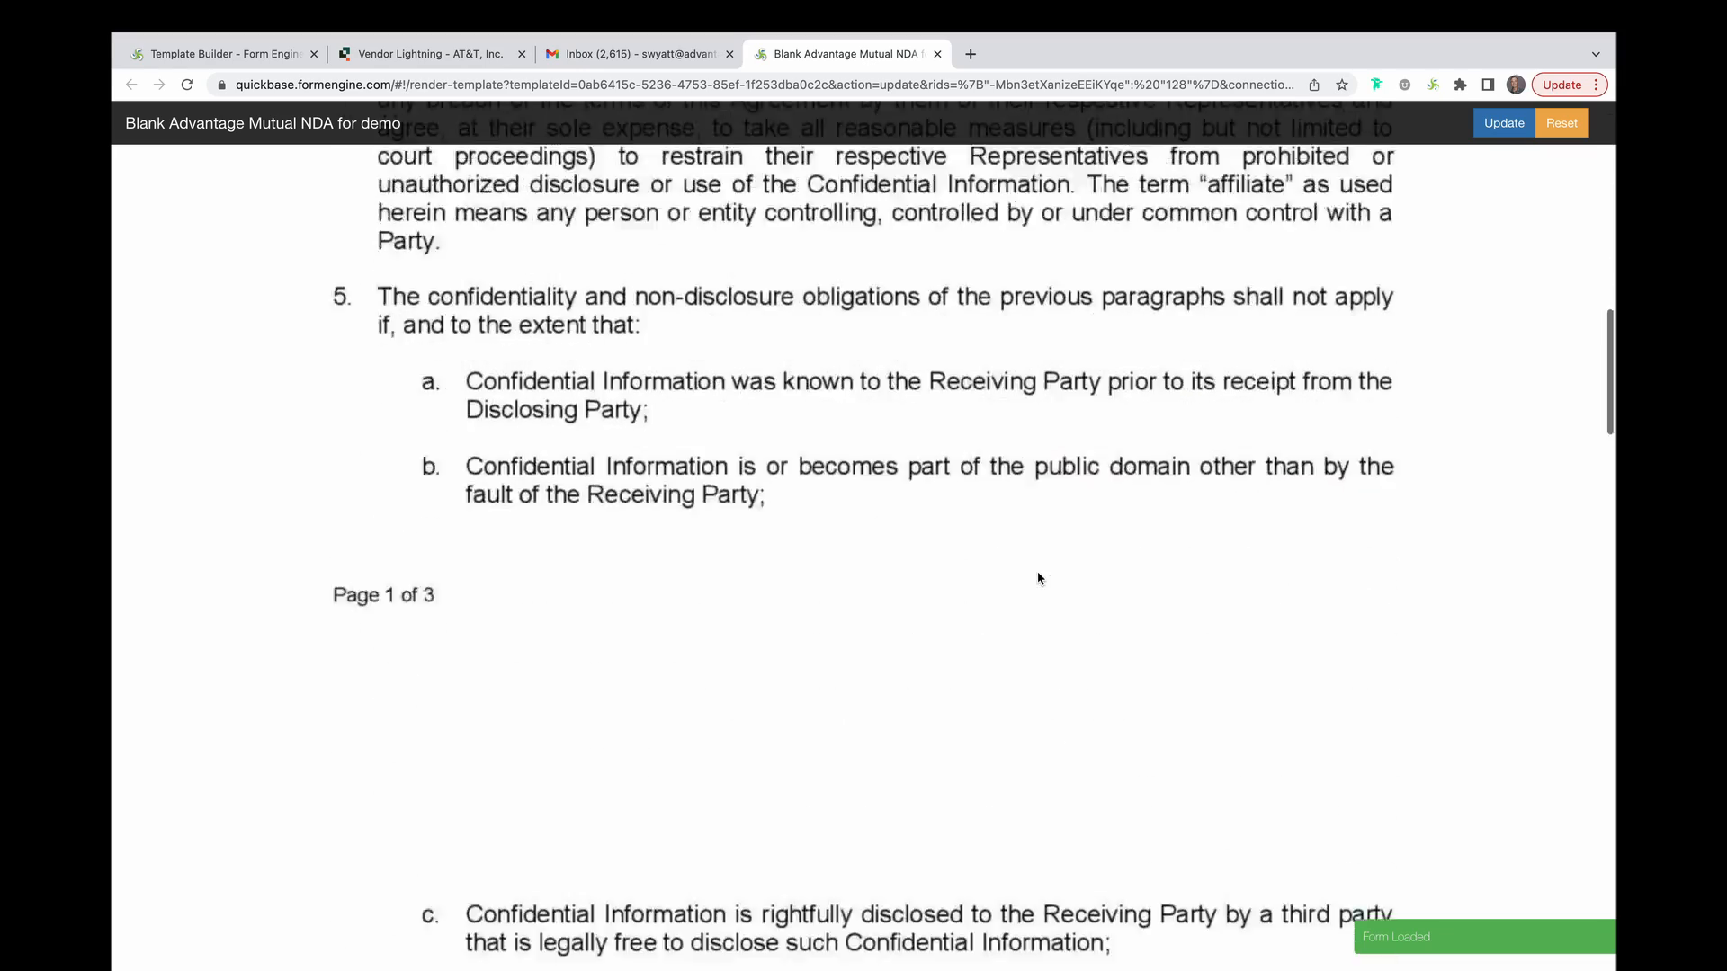
pyautogui.scroll(-12, 1039, 577)
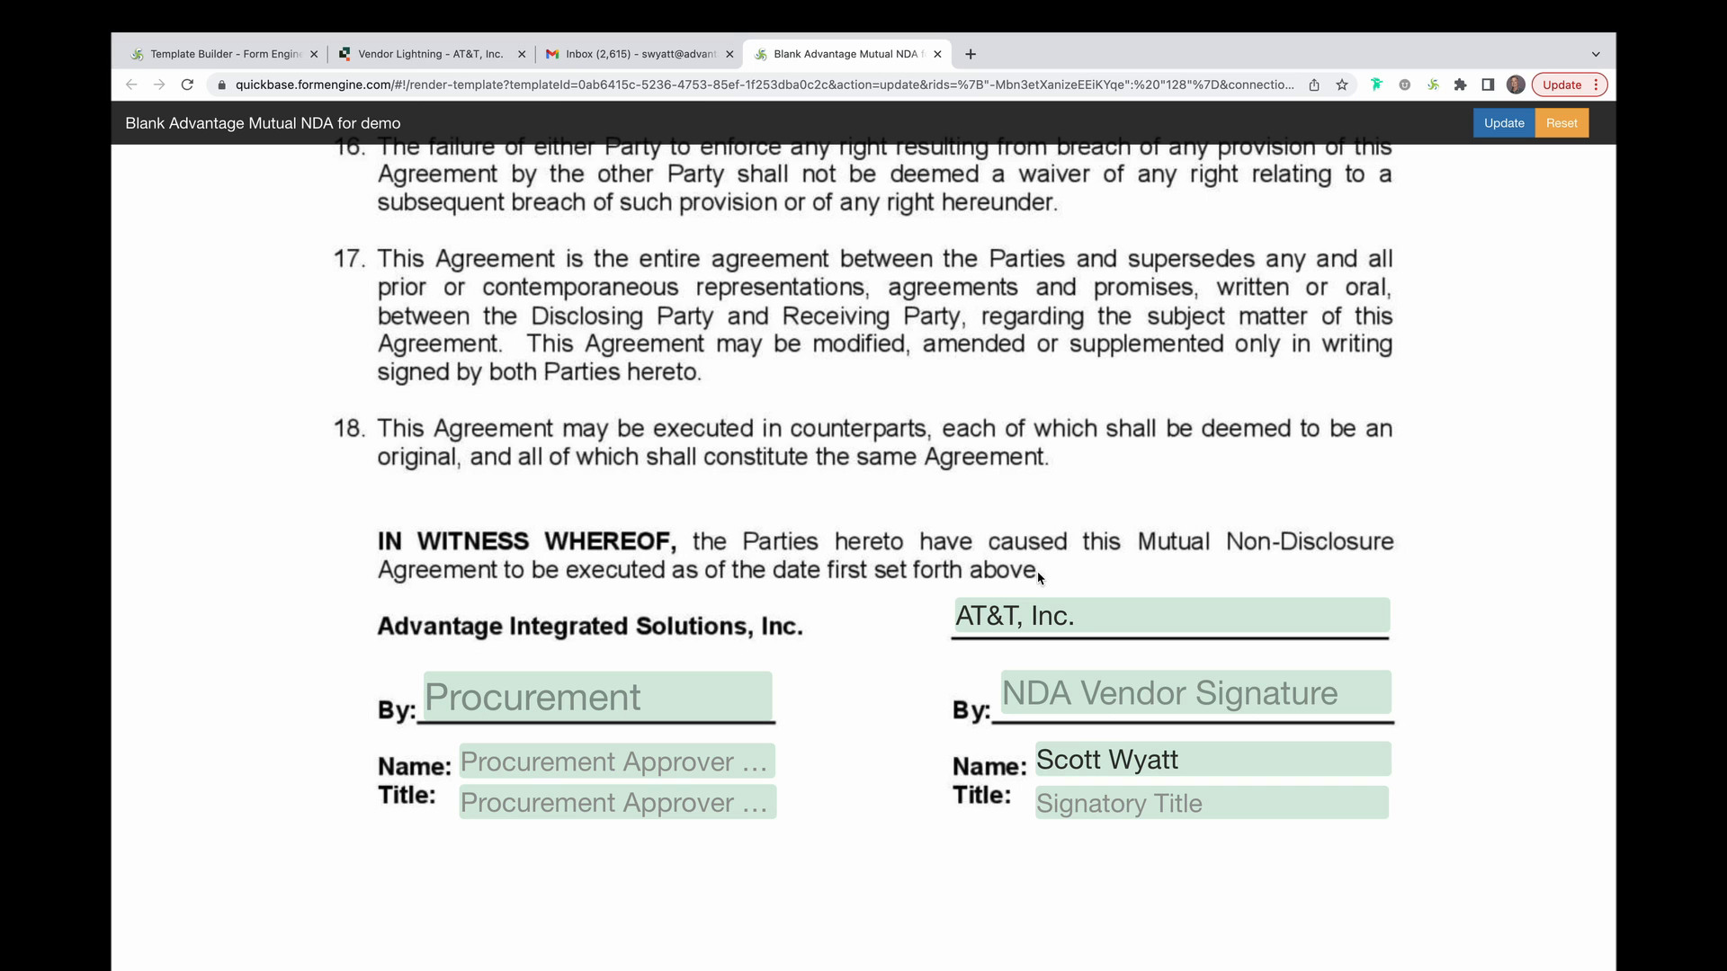
pyautogui.click(667, 56)
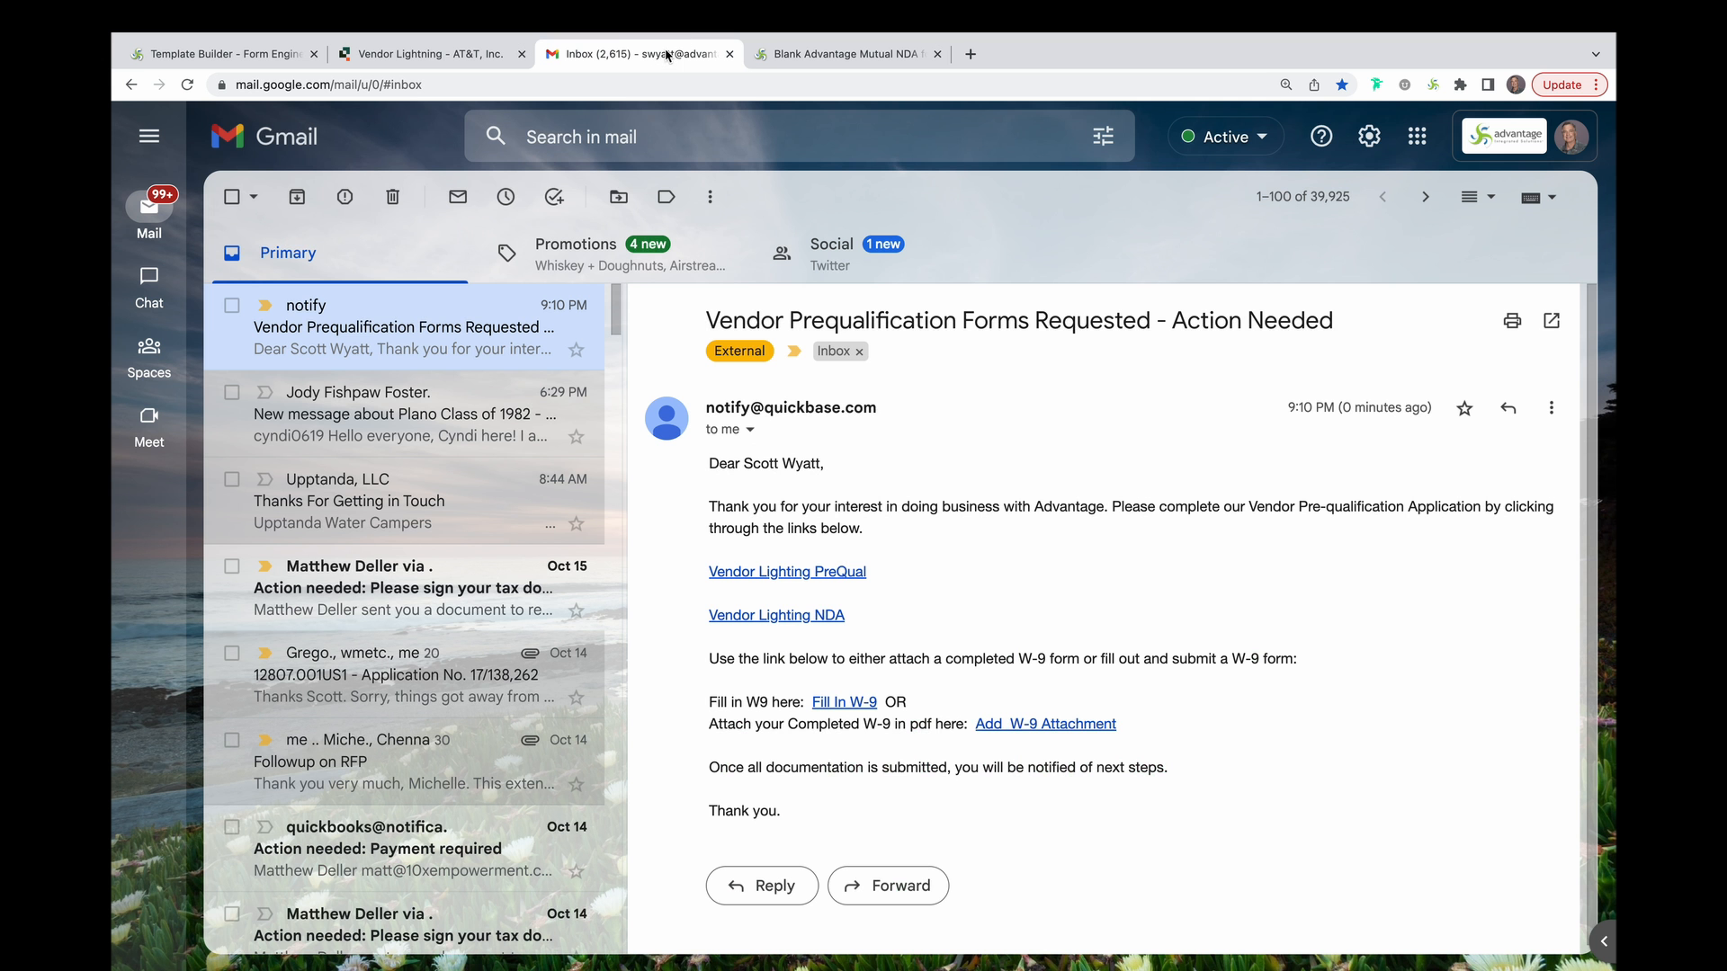
pyautogui.click(861, 711)
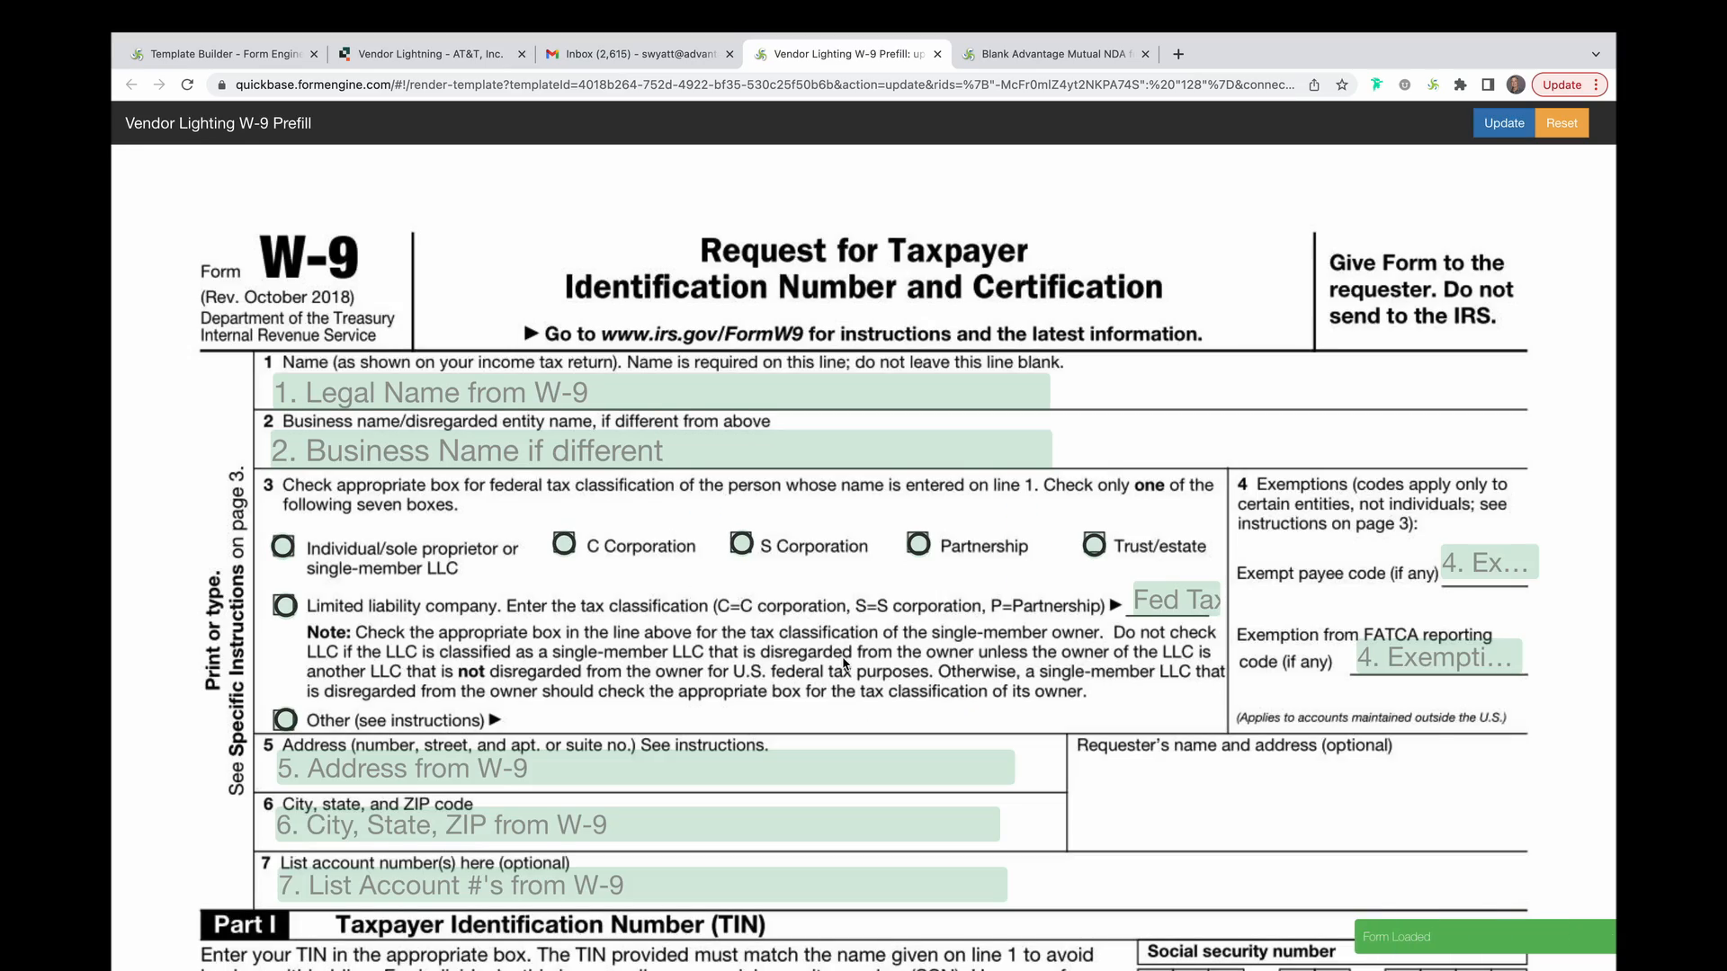
# Scroll through the W-9 prefill form, then advance to the processes-to-automate slide.
pyautogui.scroll(-10, 837, 656)
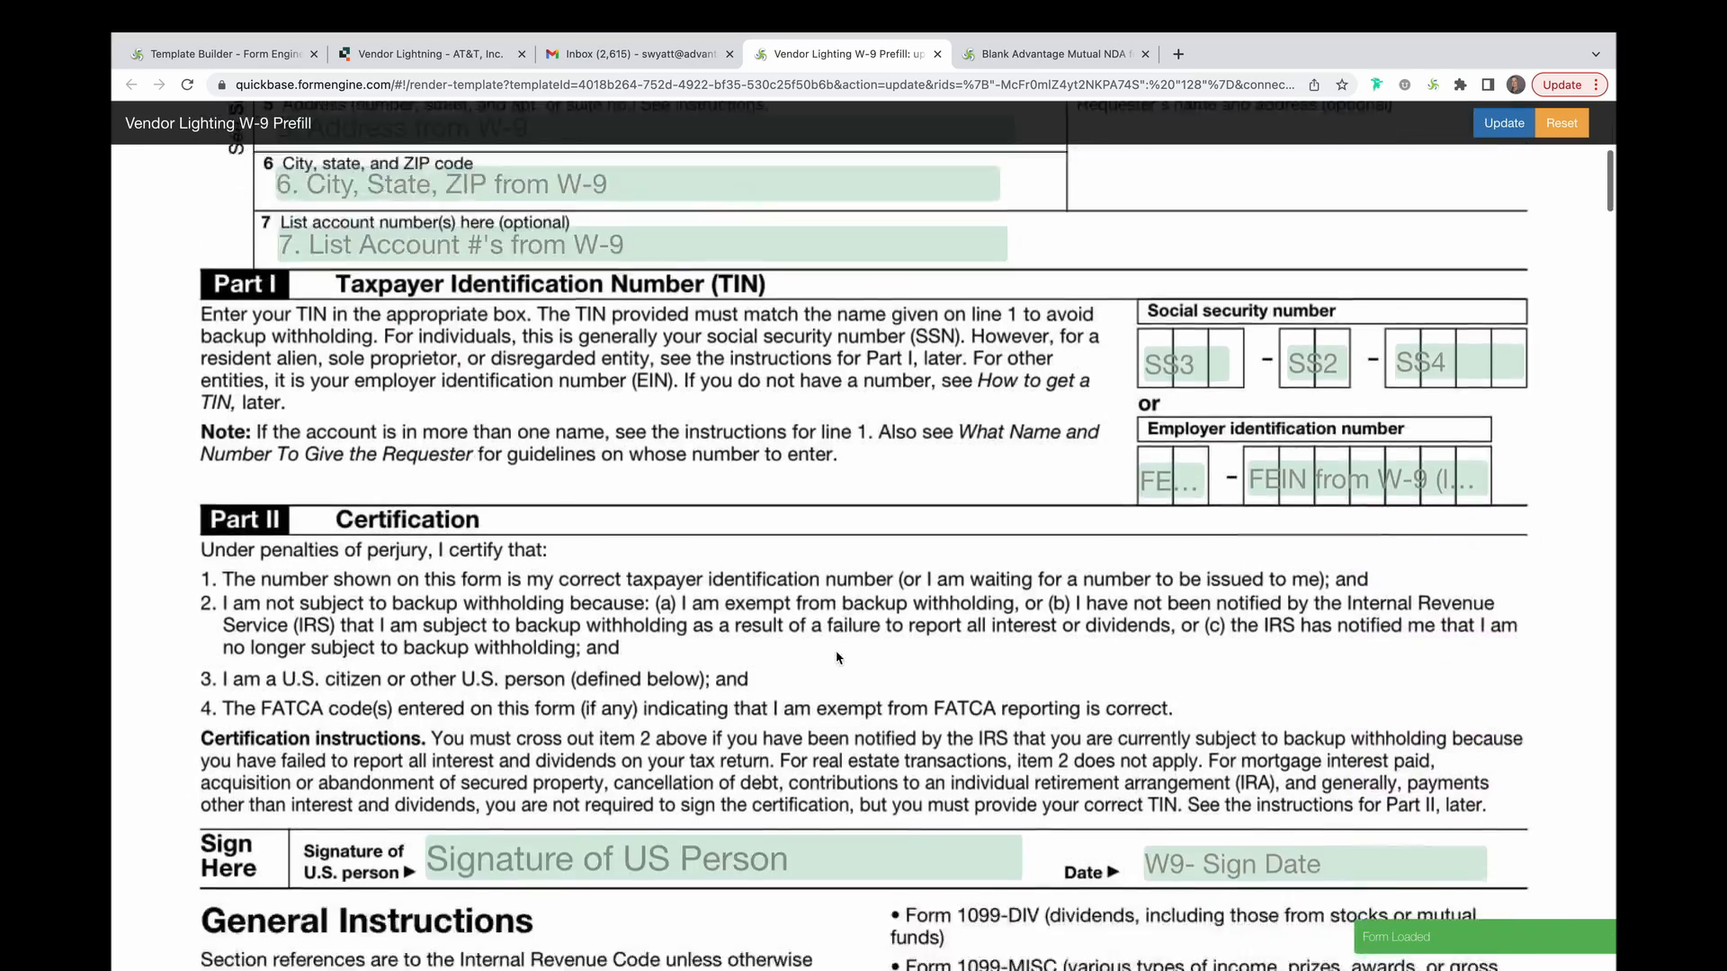
pyautogui.scroll(10, 835, 651)
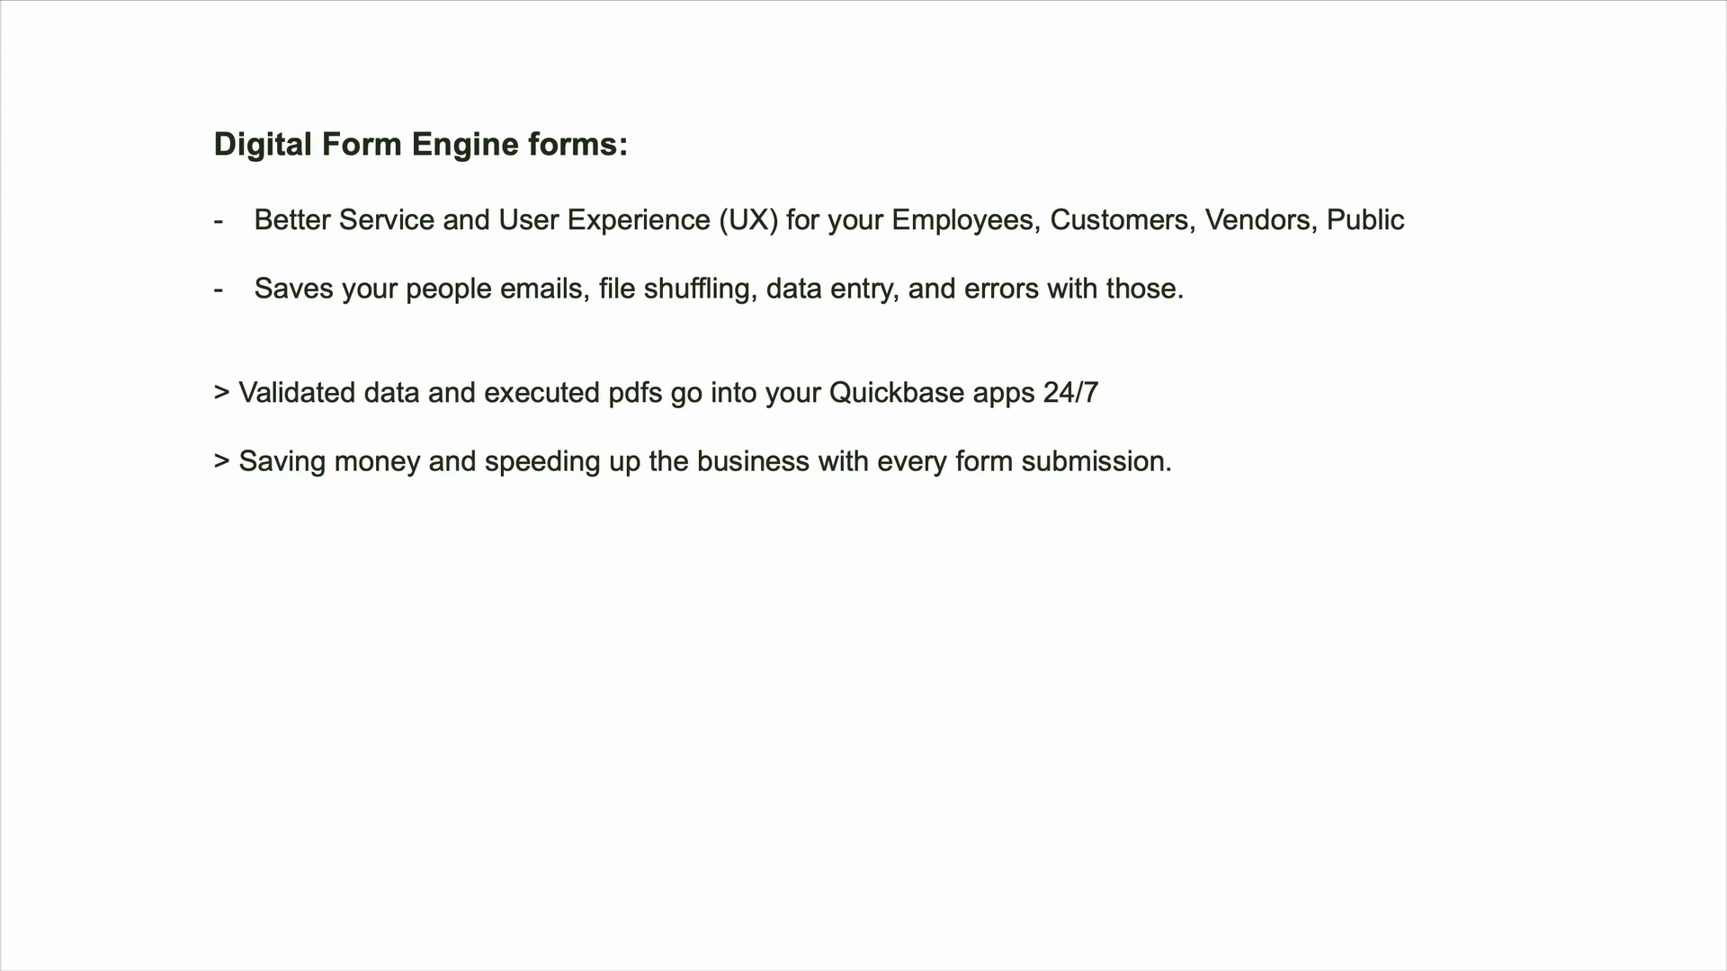
pyautogui.press('Right')
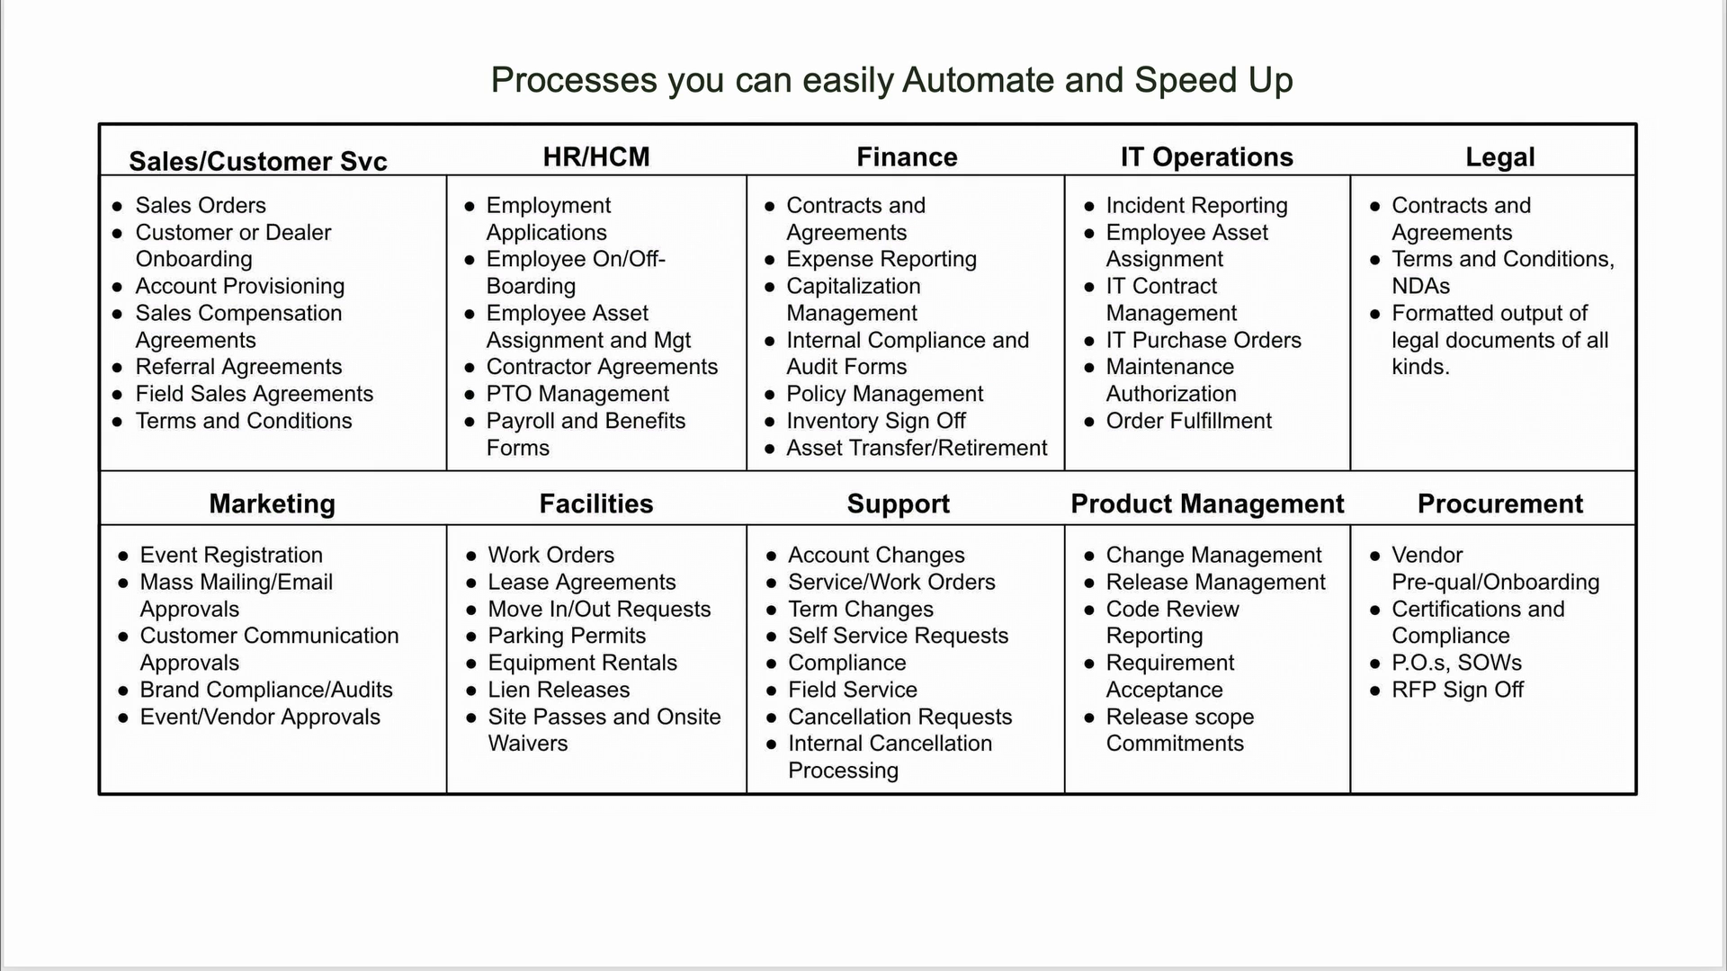